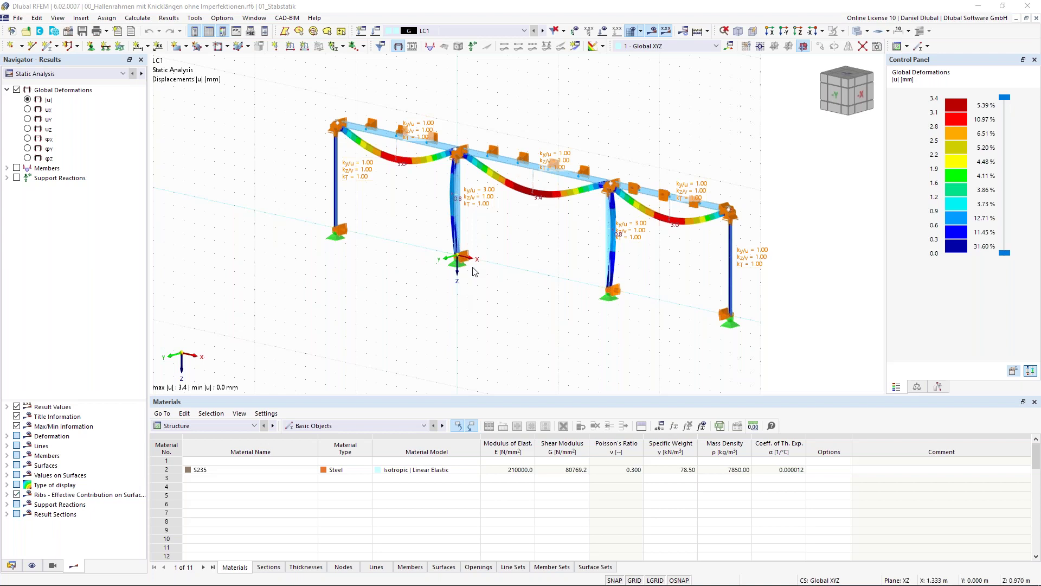
{"action": "scroll", "coordinate": [477, 269], "scroll_direction": "down", "scroll_amount": 2}
{"action": "middle_click_drag", "start_coordinate": [502, 270], "coordinate": [513, 305]}
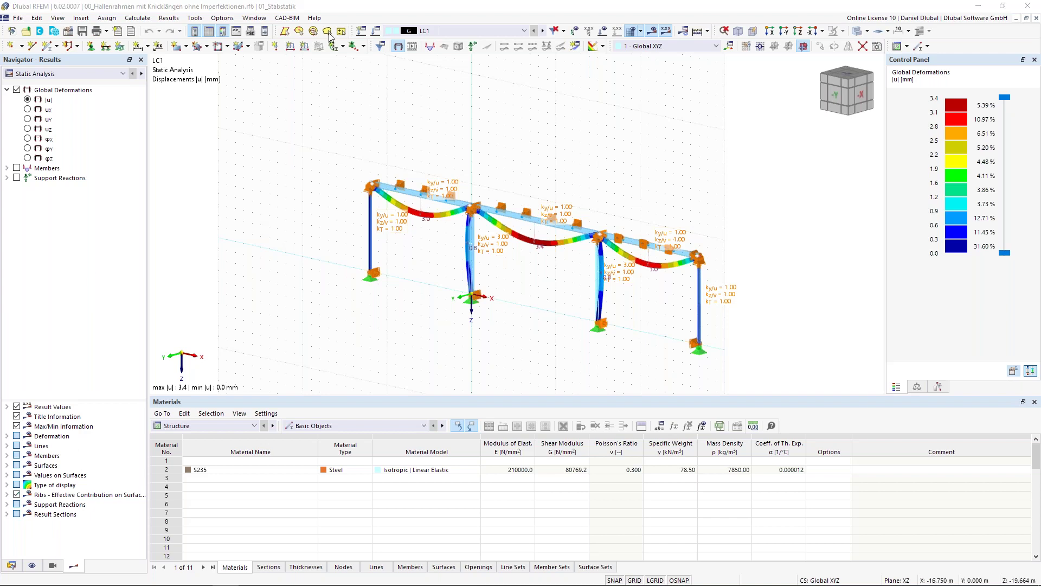
{"action": "middle_click_drag", "start_coordinate": [488, 137], "coordinate": [455, 141]}
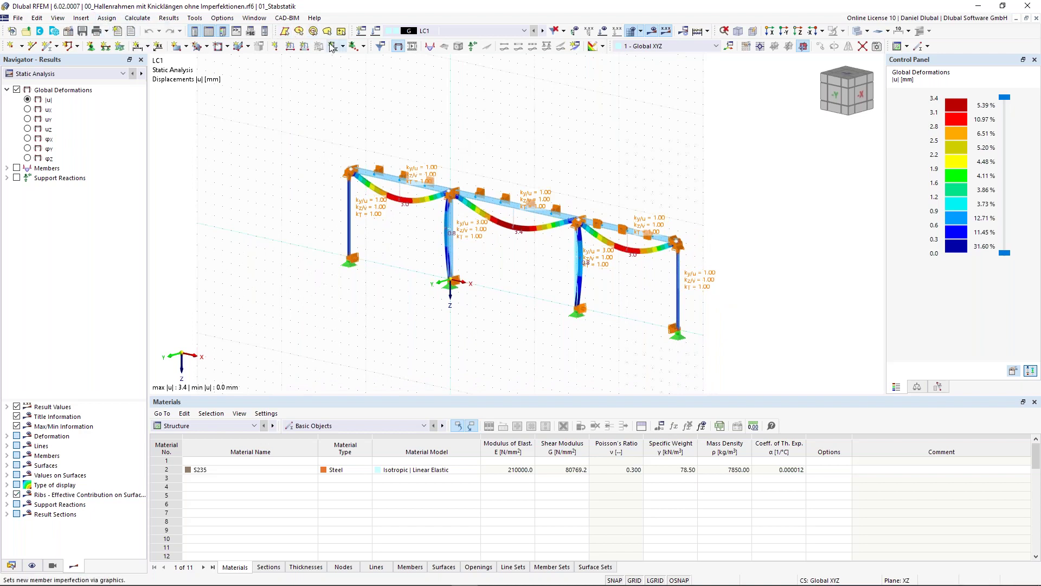
{"action": "left_click", "coordinate": [19, 18]}
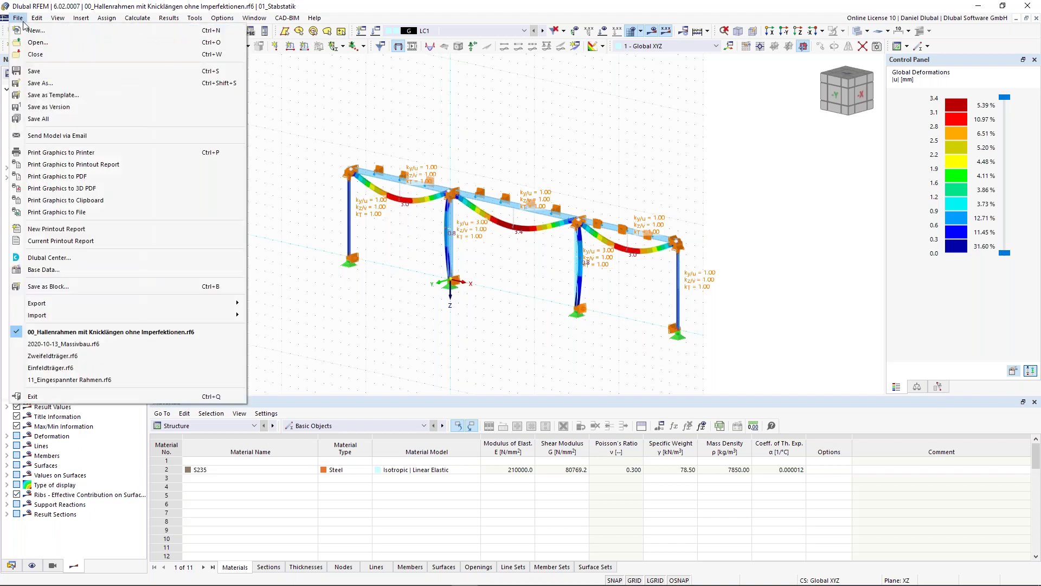
{"action": "left_click", "coordinate": [22, 20]}
{"action": "left_click", "coordinate": [22, 20]}
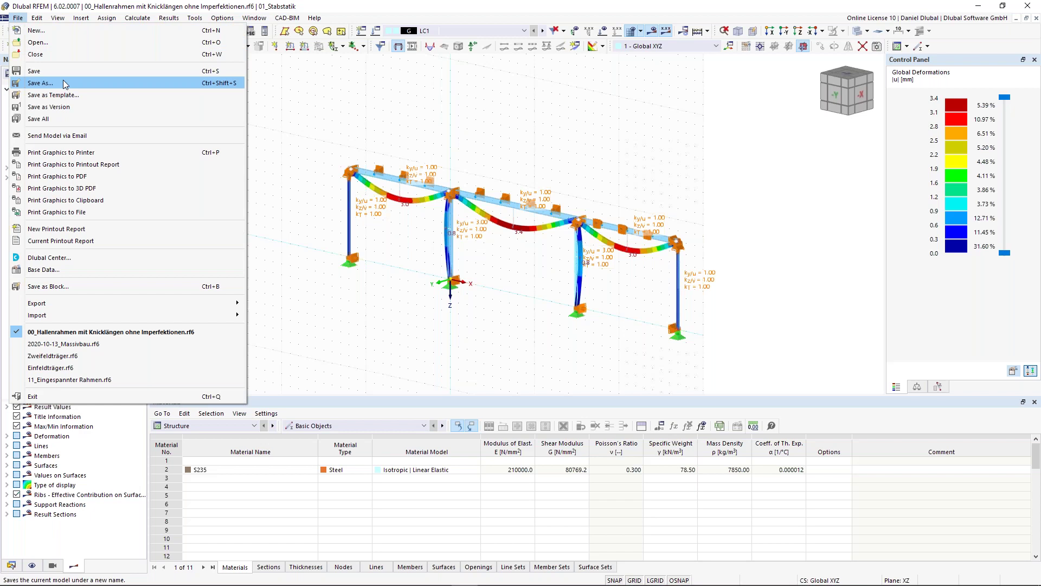
{"action": "mouse_move", "coordinate": [97, 321]}
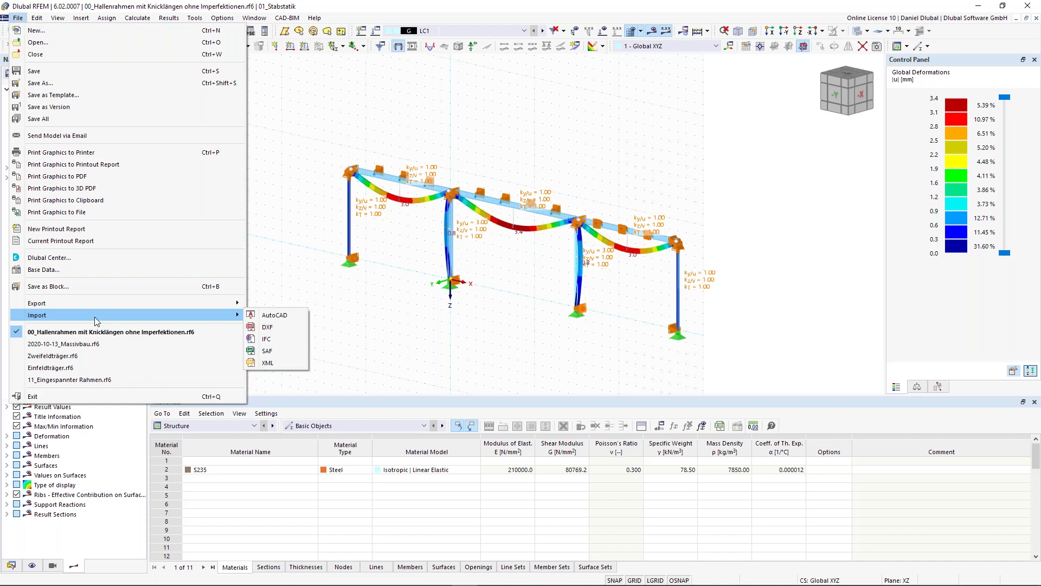
{"action": "mouse_move", "coordinate": [106, 300]}
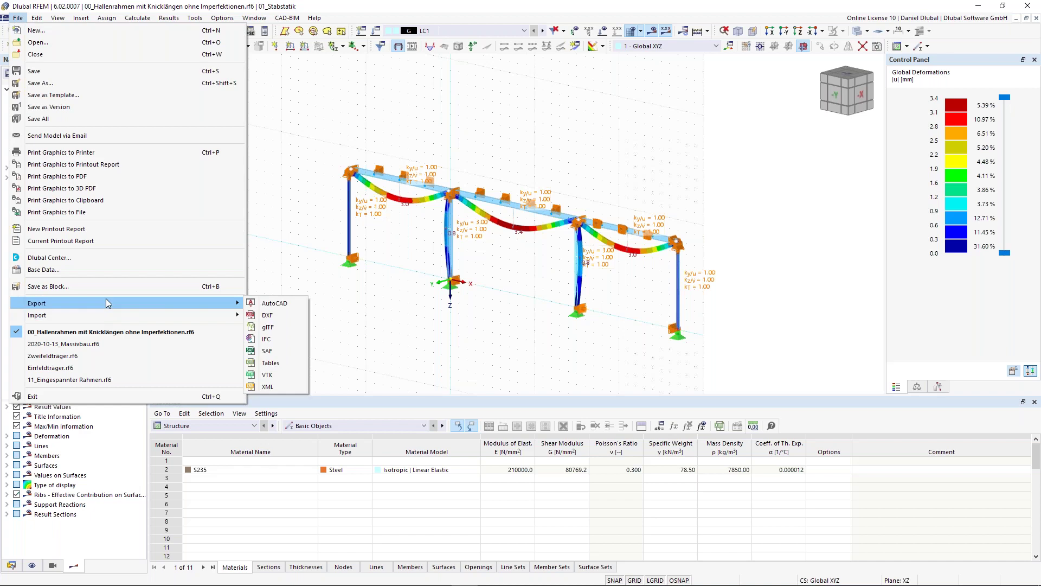
{"action": "mouse_move", "coordinate": [37, 20]}
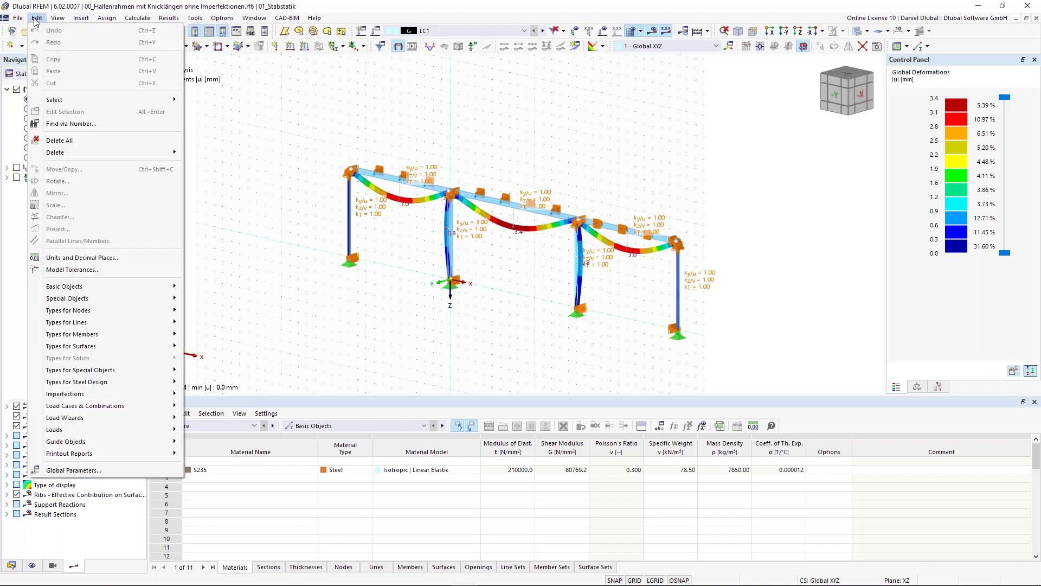
{"action": "mouse_move", "coordinate": [104, 101]}
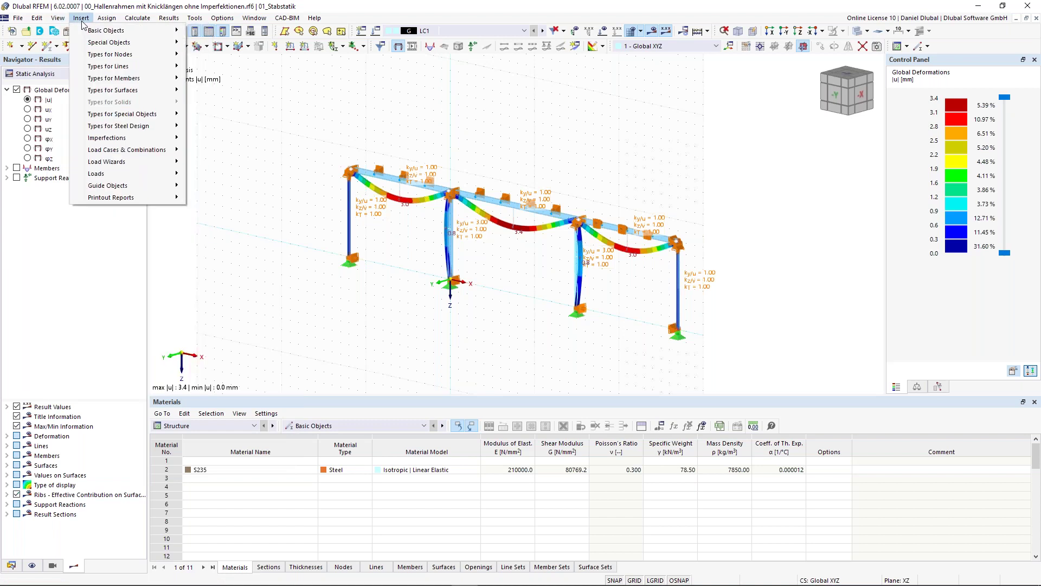
{"action": "mouse_move", "coordinate": [115, 33]}
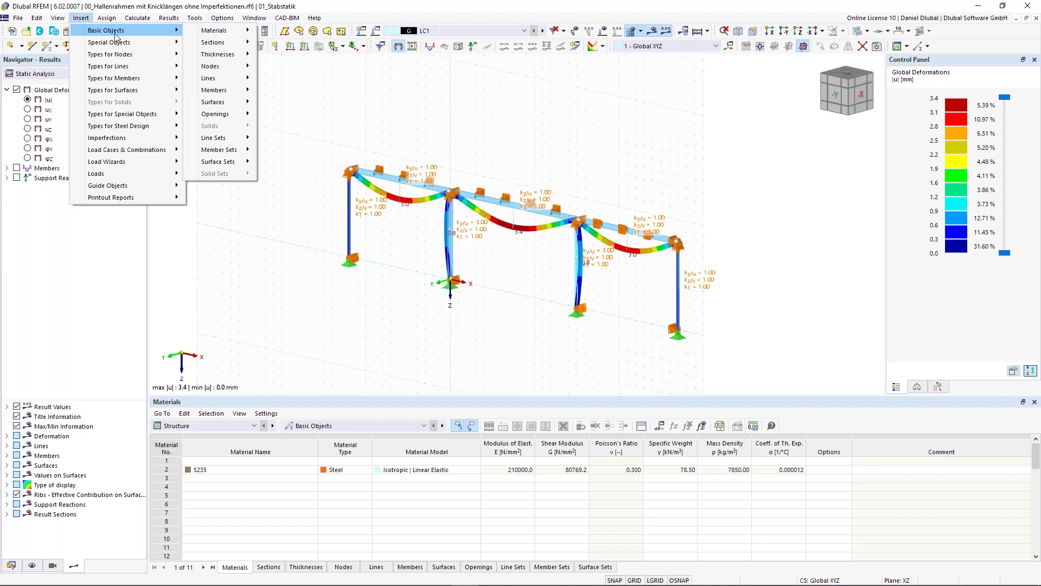
{"action": "mouse_move", "coordinate": [145, 21]}
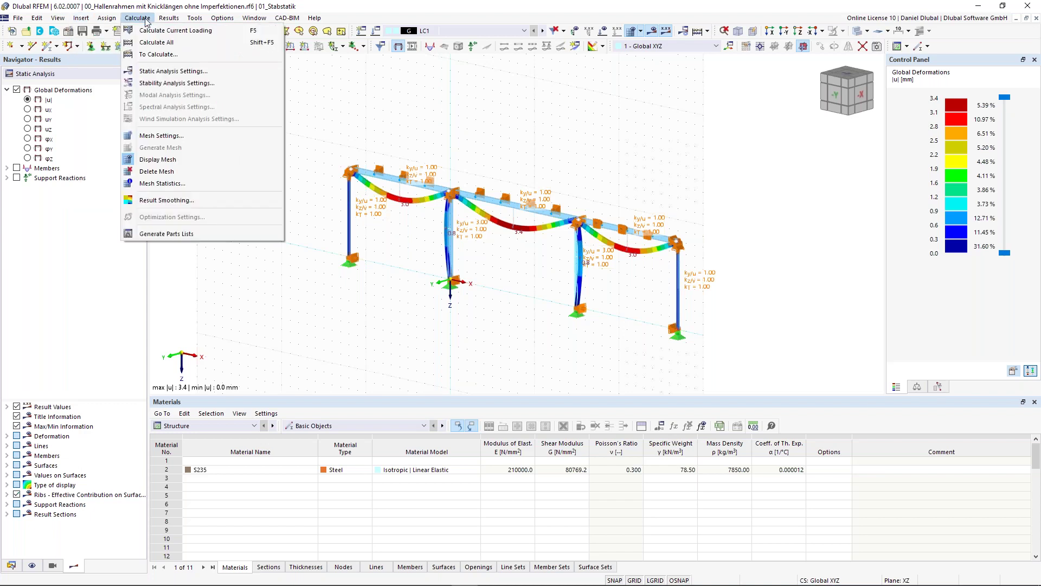
Step: Switch the display properties to a dark colour scheme with a dark model background on screen
{"action": "mouse_move", "coordinate": [198, 20]}
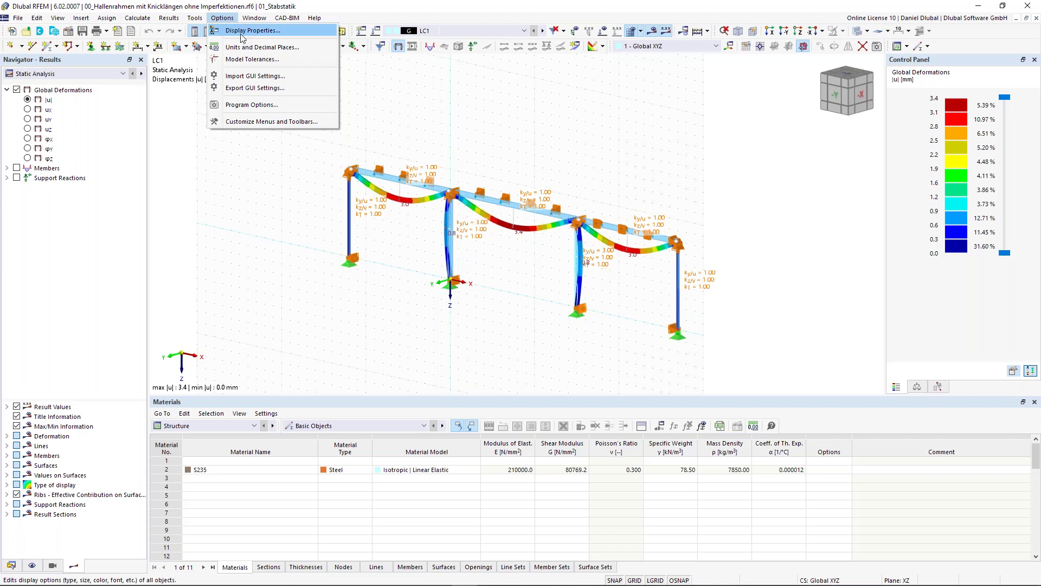
{"action": "left_click", "coordinate": [242, 35]}
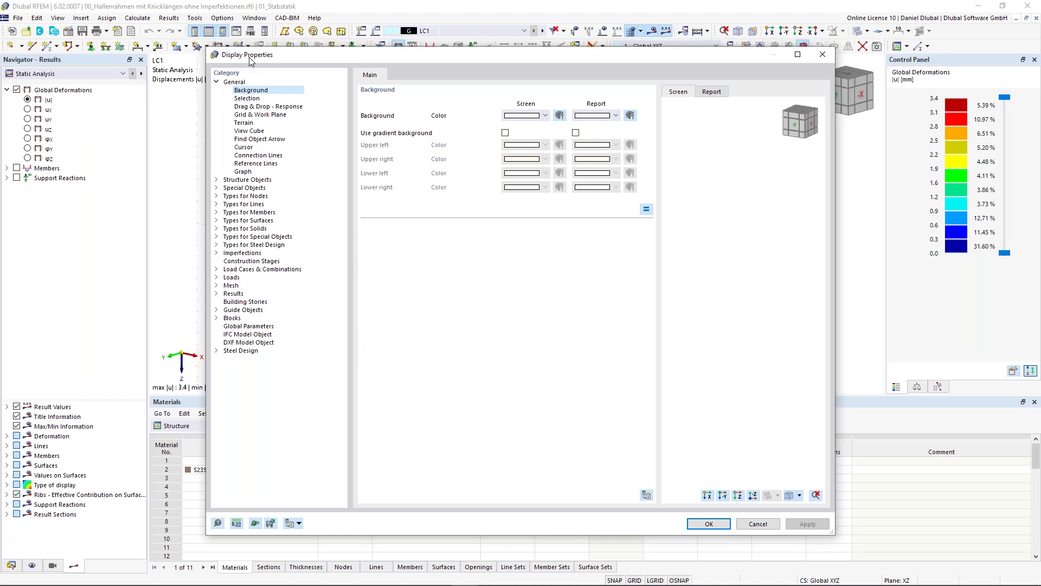
{"action": "left_click", "coordinate": [707, 523]}
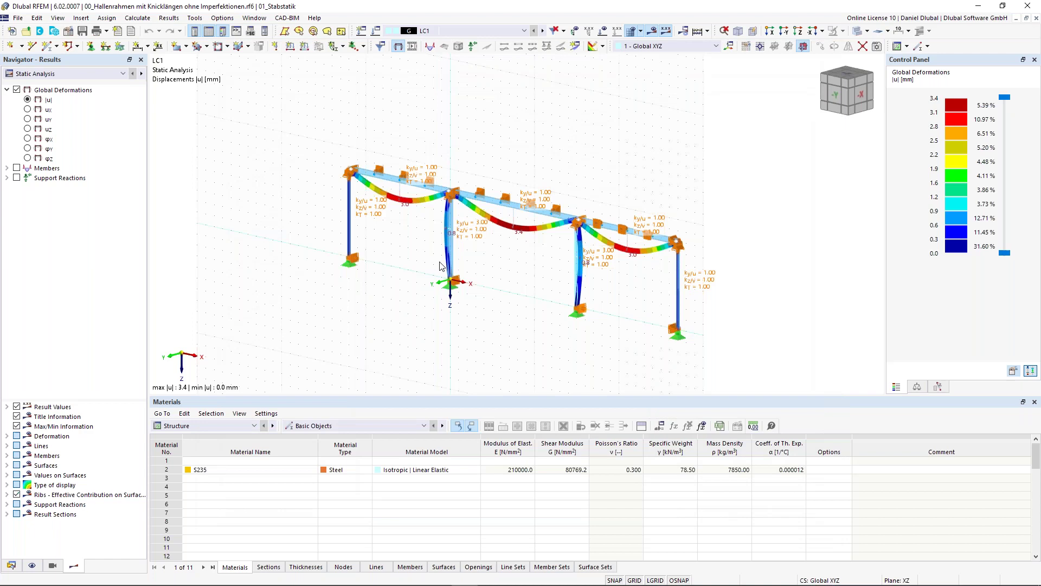
{"action": "scroll", "coordinate": [370, 125], "scroll_direction": "down", "scroll_amount": 1}
{"action": "middle_click_drag", "start_coordinate": [365, 125], "coordinate": [340, 146]}
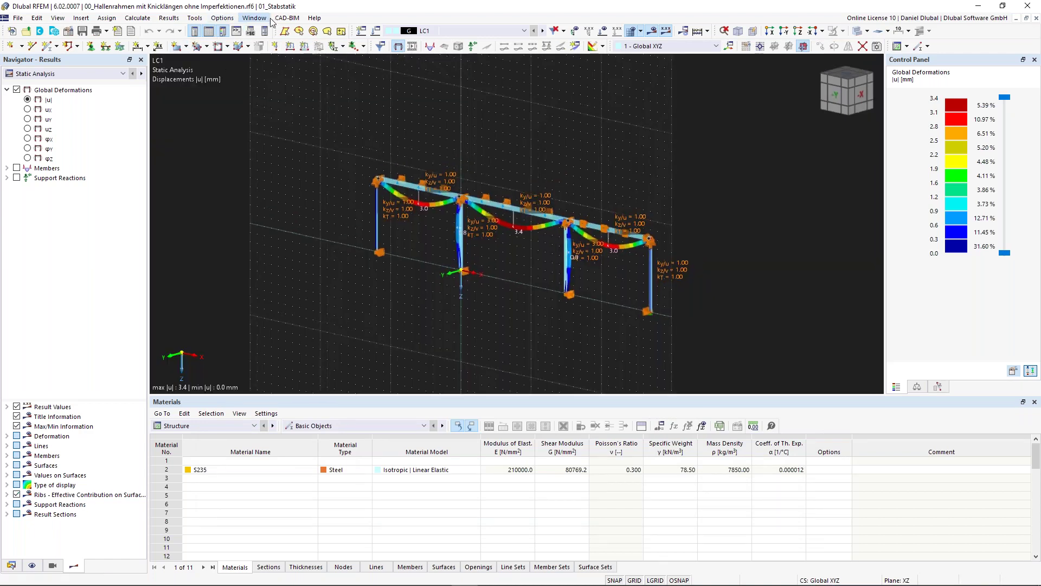
Step: Restore the light colour scheme with a white screen background in the display properties
{"action": "left_click", "coordinate": [227, 21]}
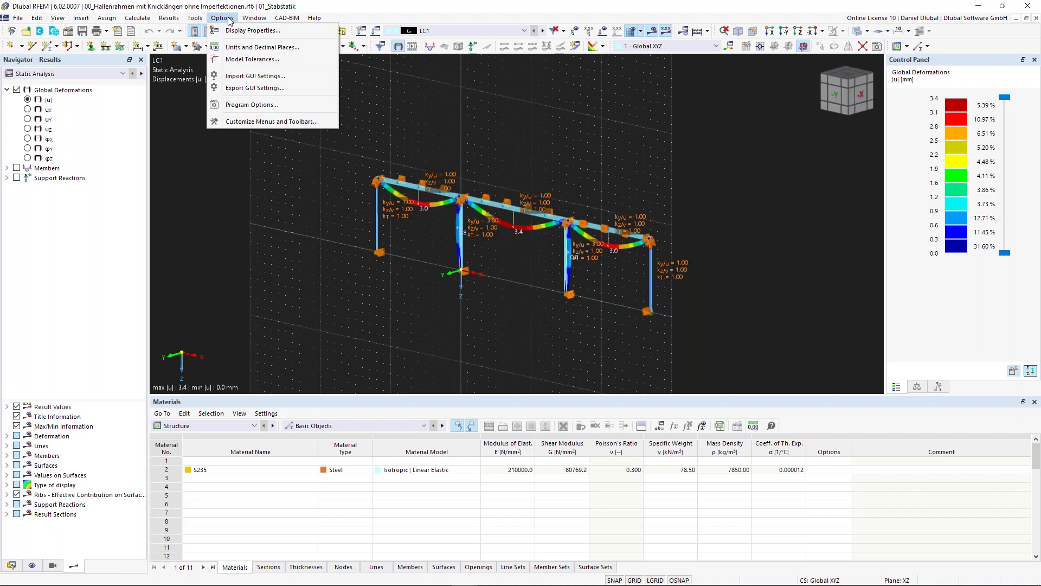
{"action": "left_click", "coordinate": [242, 30]}
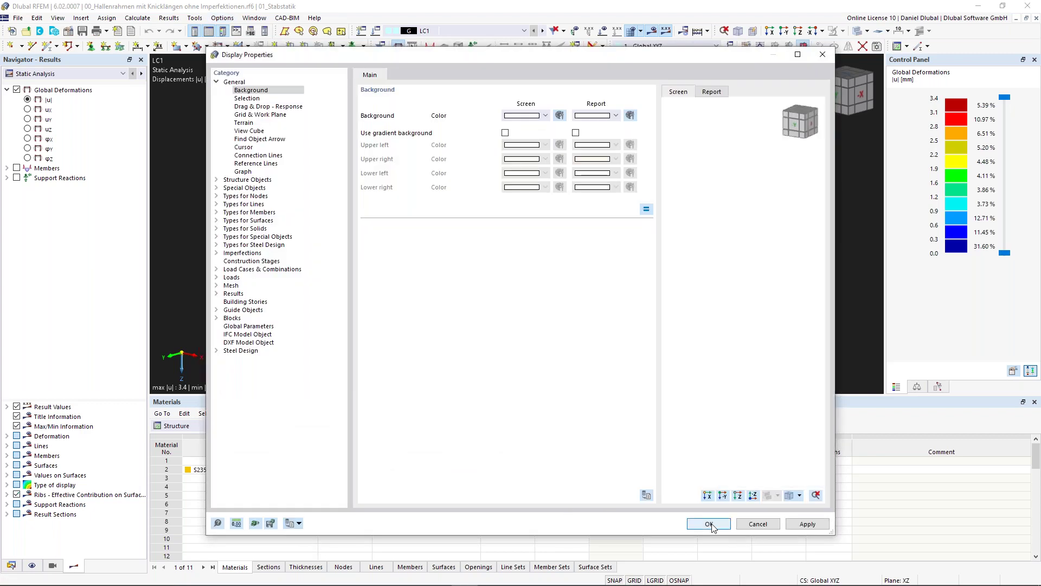
{"action": "left_click", "coordinate": [709, 524]}
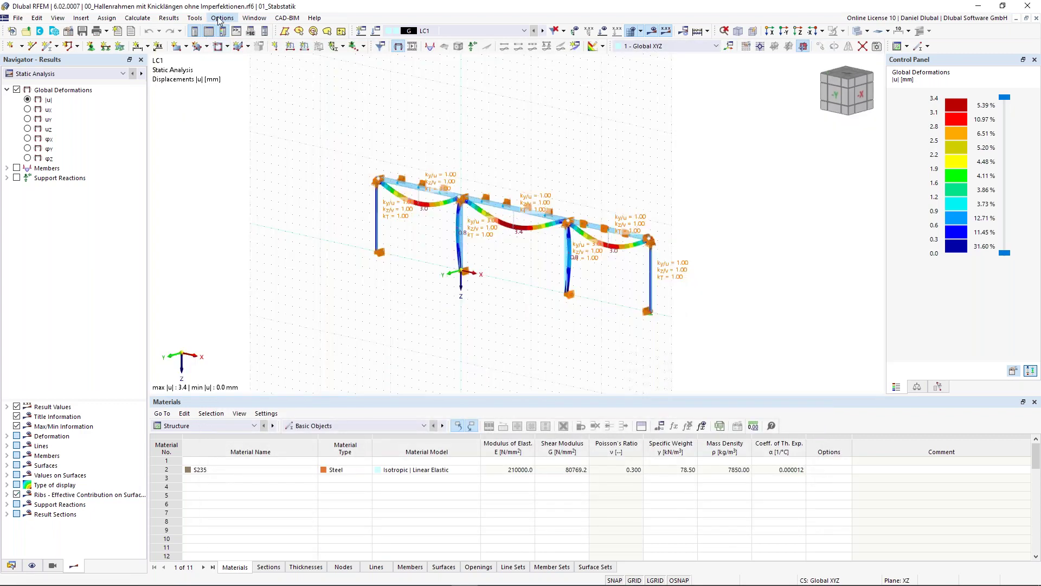
Step: Review the program options and settings, including the list of available program languages, and close them without changes
{"action": "left_click", "coordinate": [219, 19]}
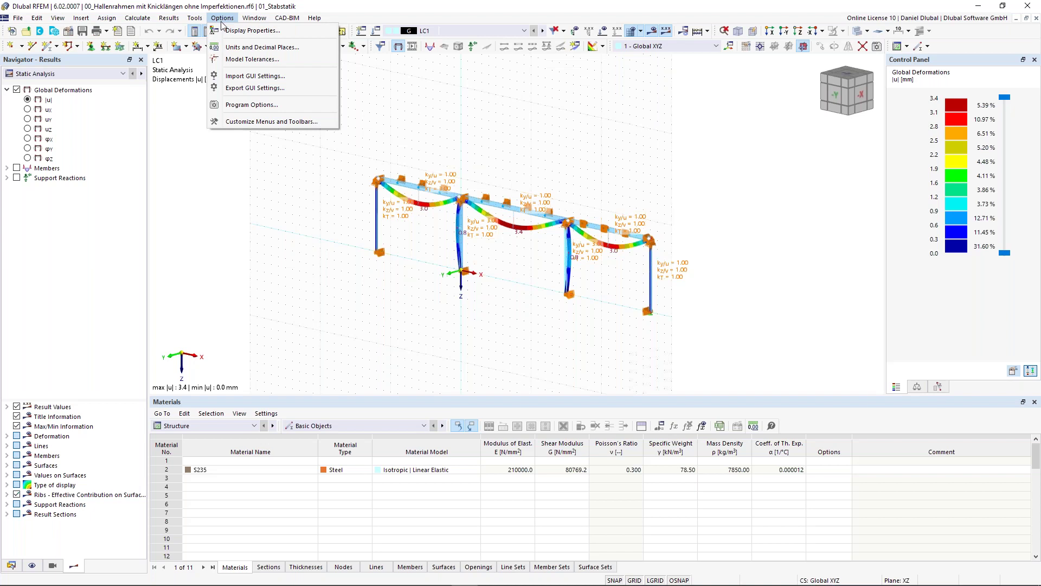
{"action": "left_click", "coordinate": [252, 105]}
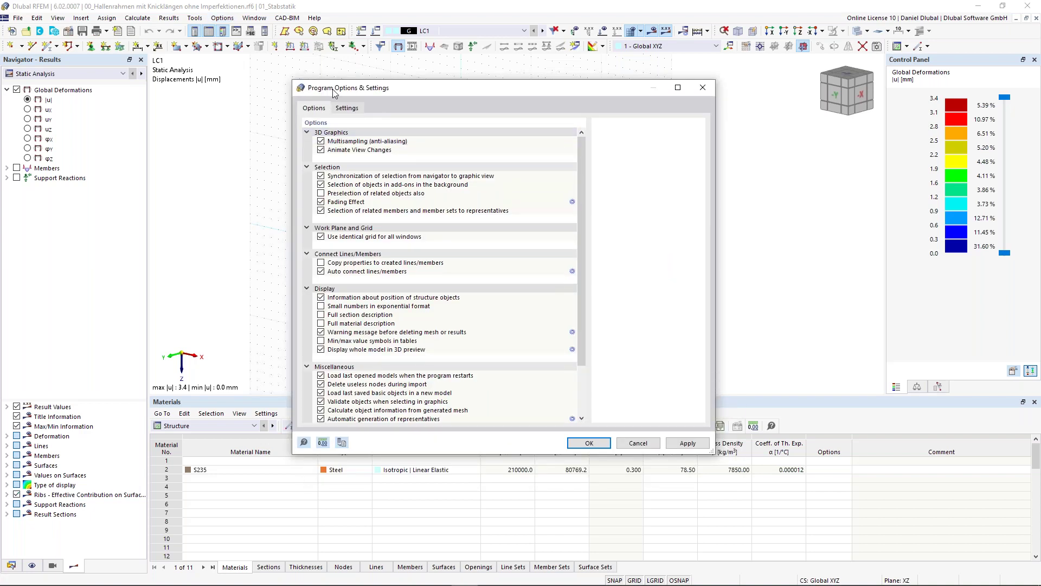
{"action": "left_click", "coordinate": [351, 110]}
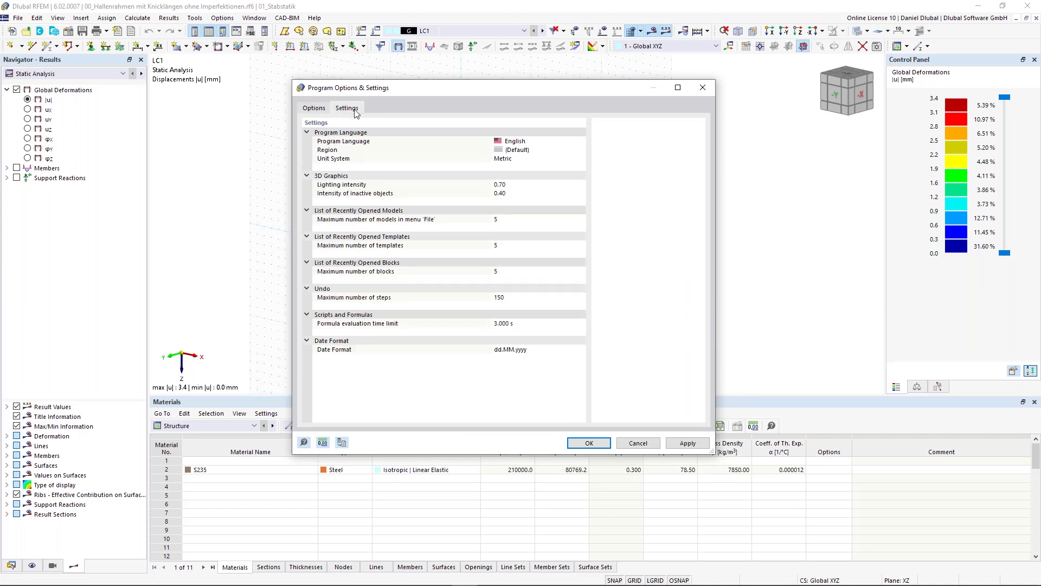
{"action": "left_click", "coordinate": [540, 143]}
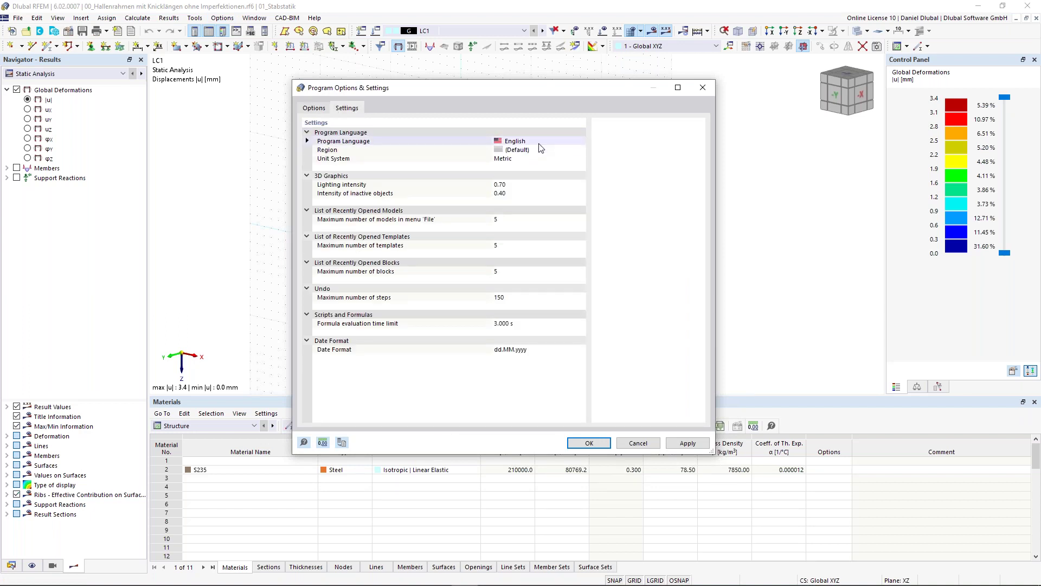
{"action": "left_click", "coordinate": [580, 141]}
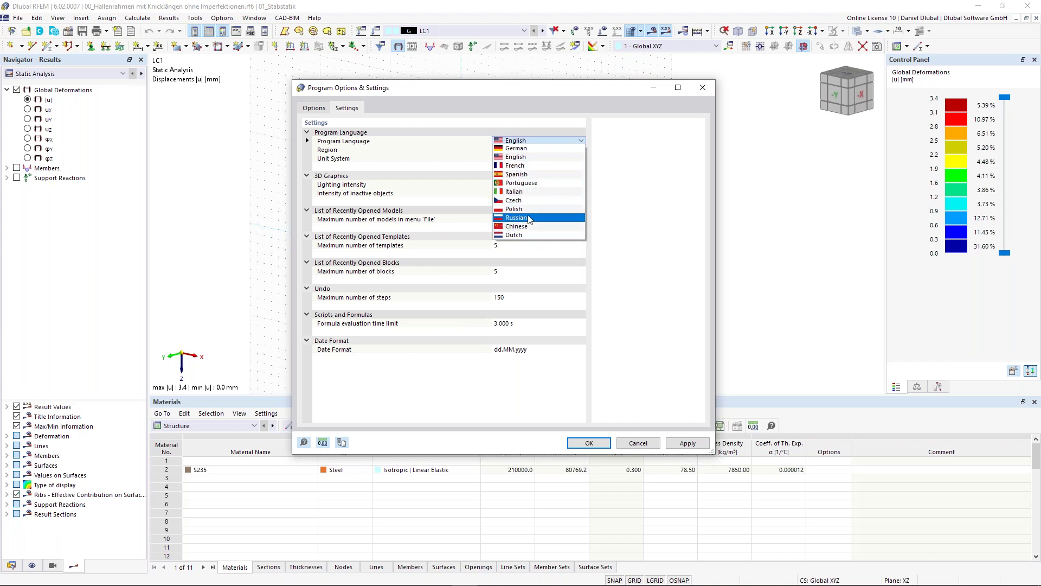
{"action": "left_click", "coordinate": [443, 132]}
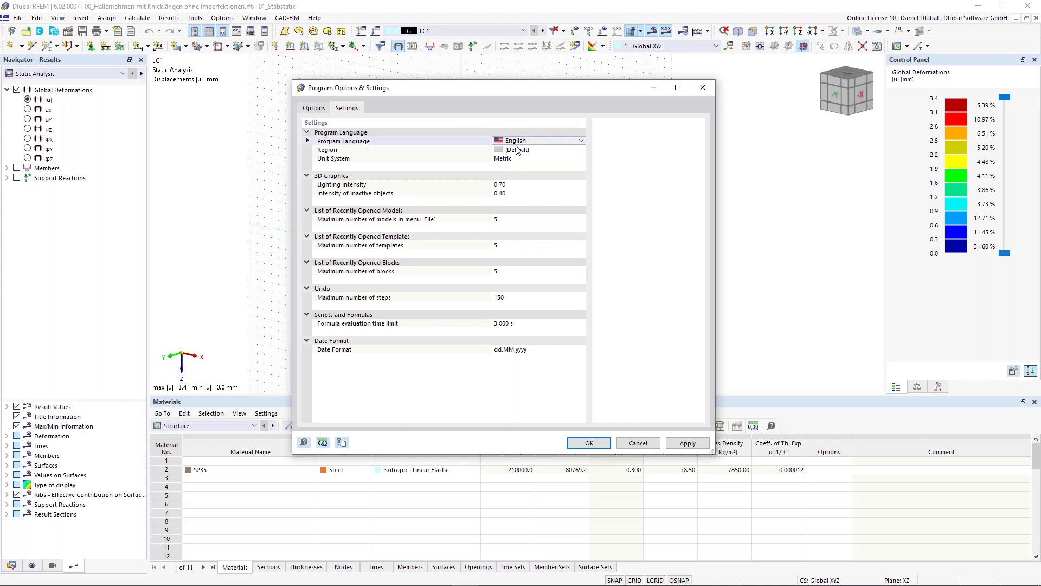
{"action": "left_click", "coordinate": [702, 88]}
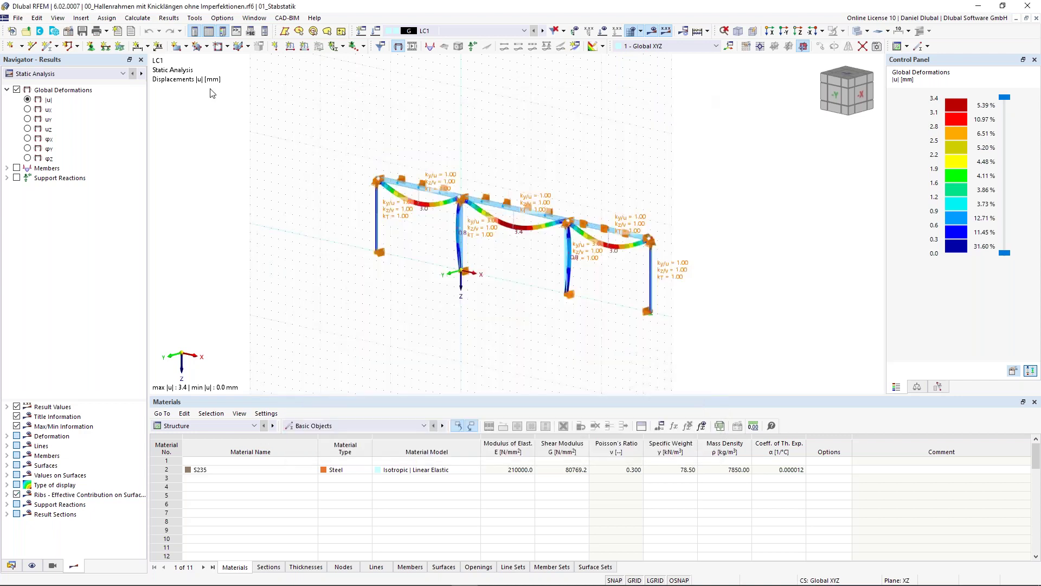
{"action": "left_click", "coordinate": [262, 19]}
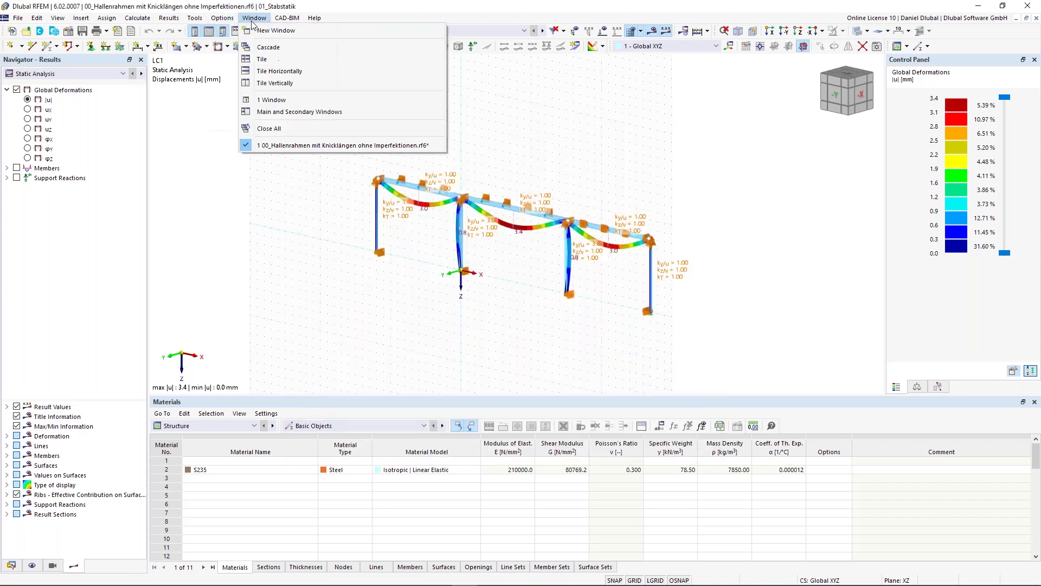
{"action": "mouse_move", "coordinate": [286, 22]}
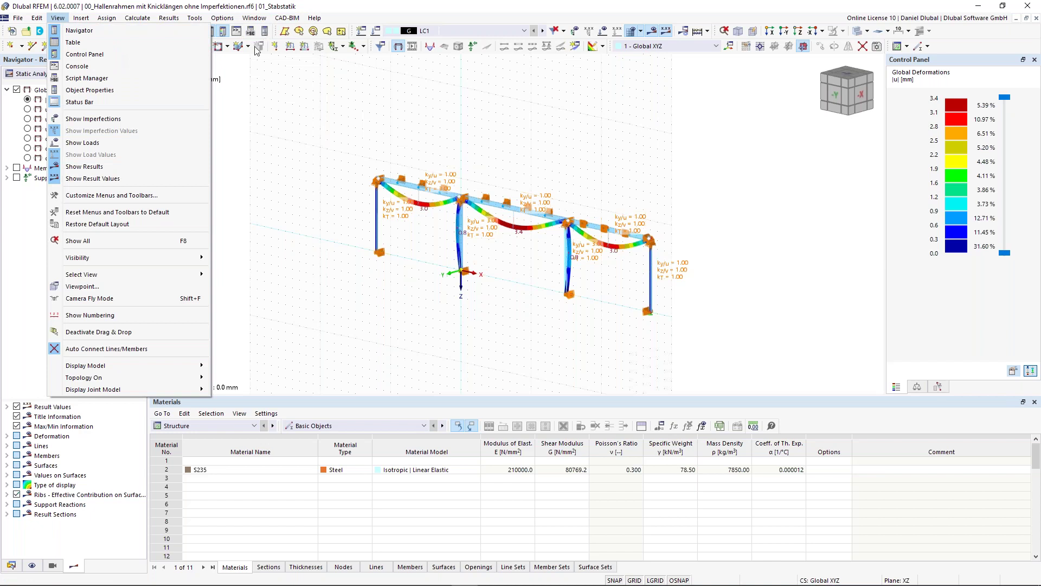
{"action": "left_click", "coordinate": [278, 81]}
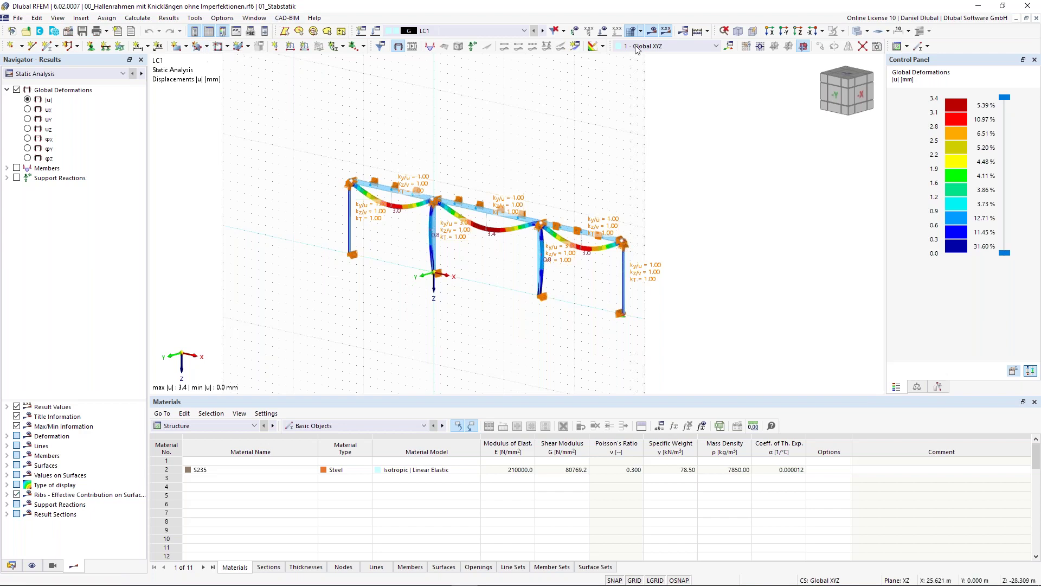
Step: Inspect the commands available for the Materials, Special Objects and Intersections entries in the data navigator
{"action": "middle_click_drag", "start_coordinate": [462, 118], "coordinate": [470, 109]}
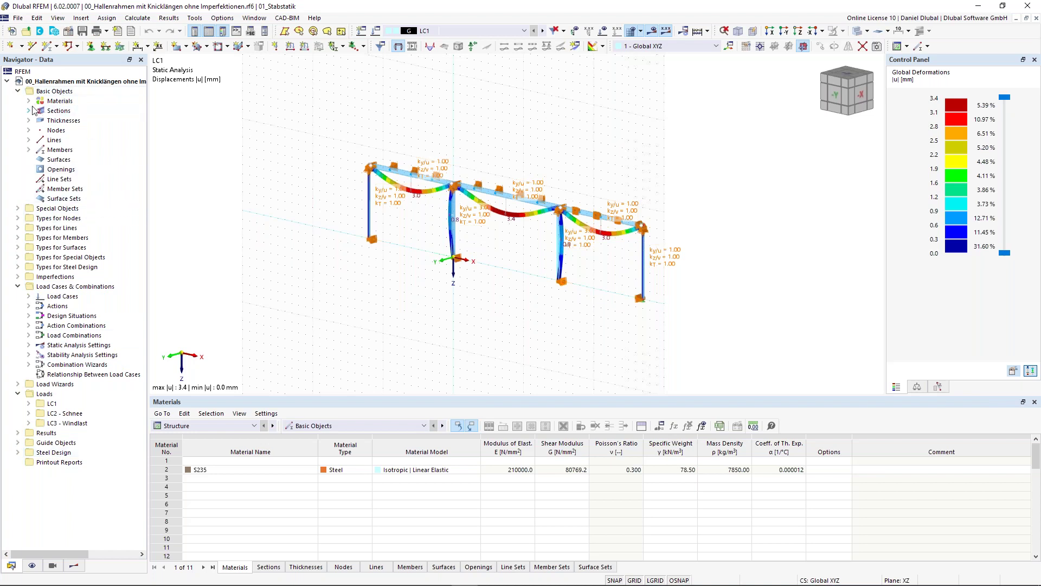
{"action": "right_click", "coordinate": [67, 102]}
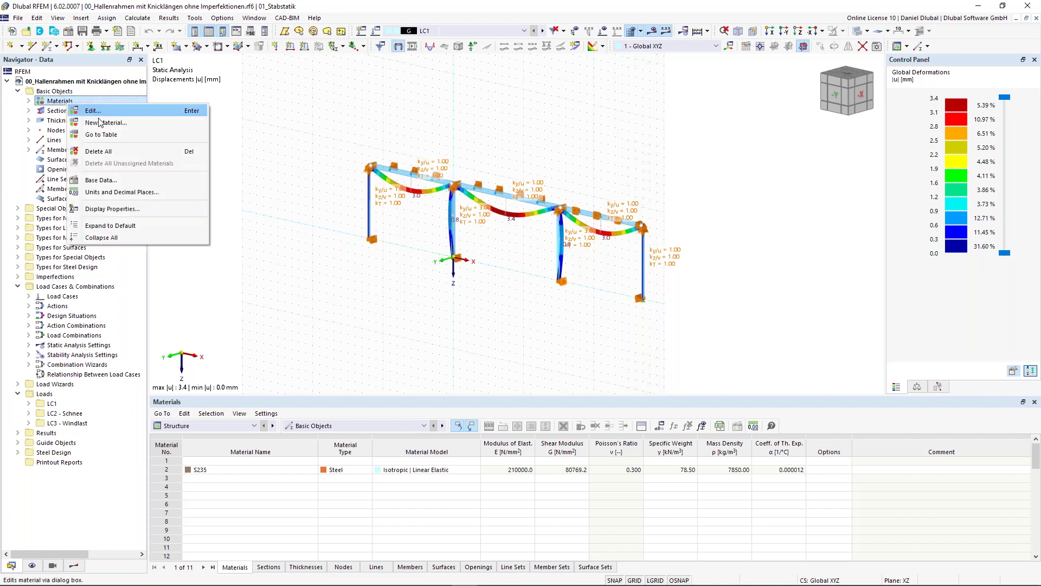
{"action": "left_click", "coordinate": [66, 209]}
{"action": "right_click", "coordinate": [66, 210]}
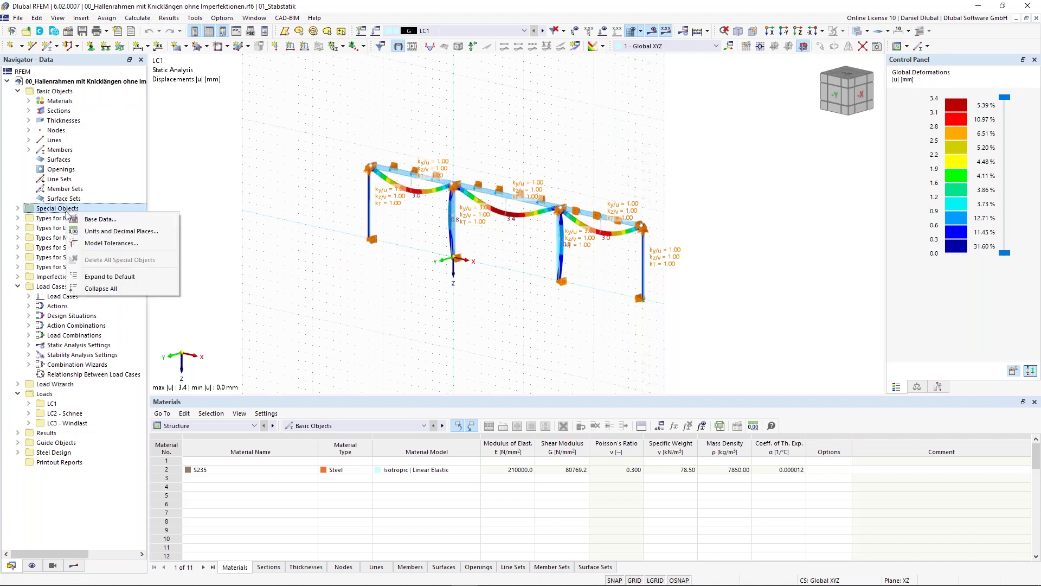
{"action": "left_click", "coordinate": [17, 210]}
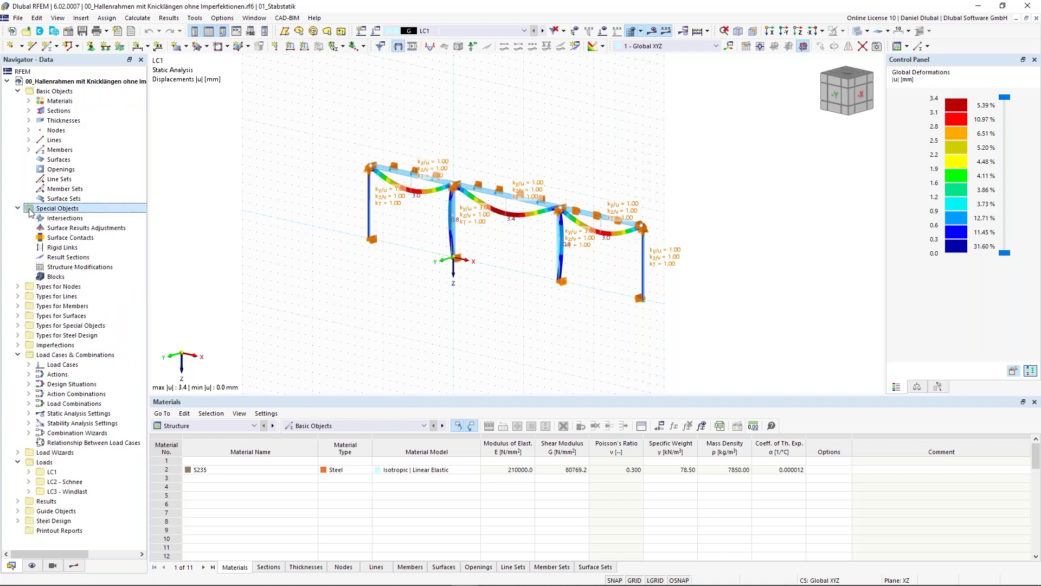
{"action": "right_click", "coordinate": [48, 212]}
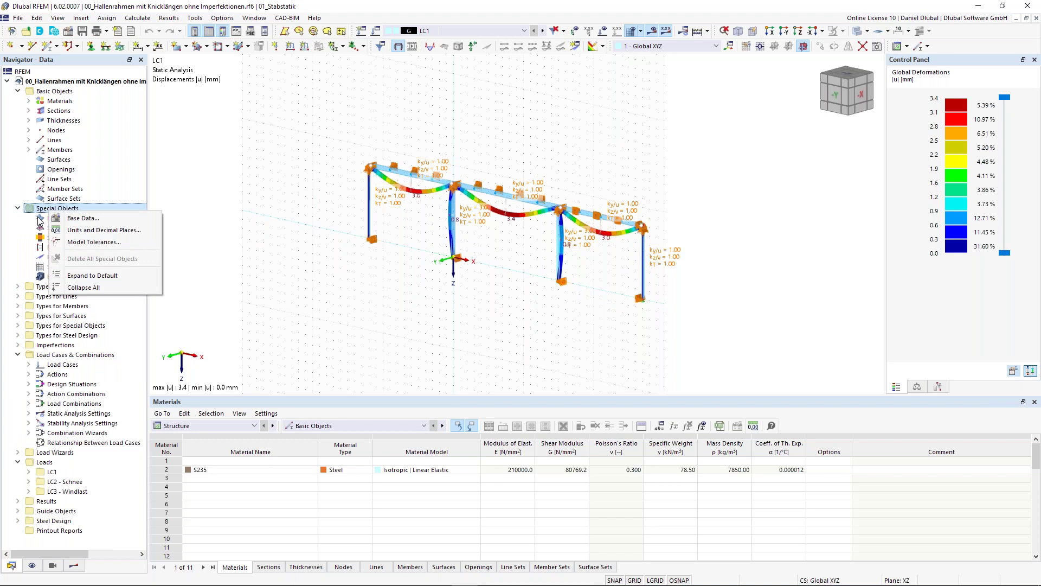
{"action": "left_click", "coordinate": [40, 219]}
{"action": "right_click", "coordinate": [64, 219]}
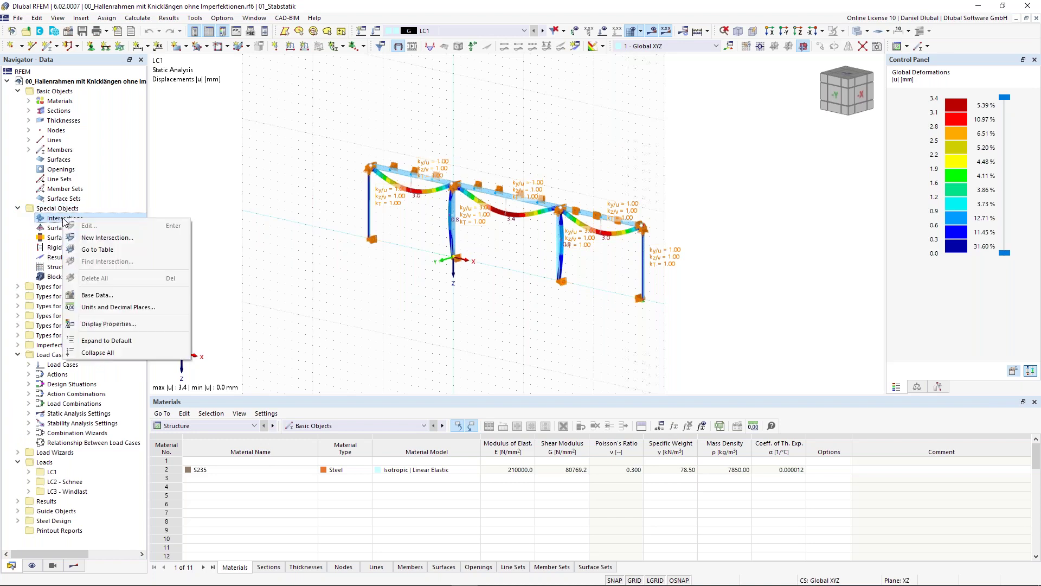
{"action": "left_click", "coordinate": [18, 209]}
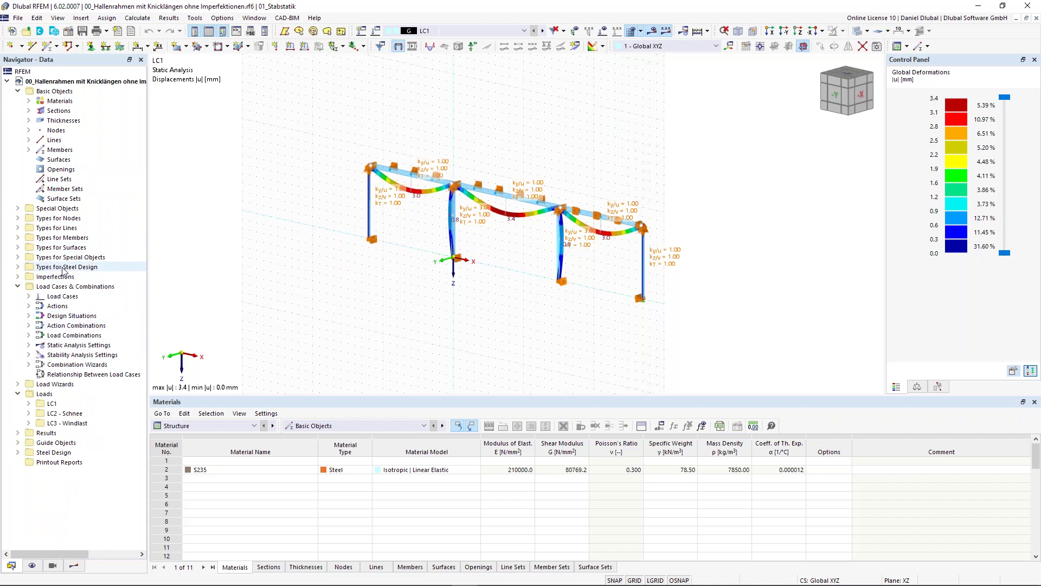
Step: Collapse the entire data navigator tree and expand only the Basic Objects category
{"action": "right_click", "coordinate": [51, 180]}
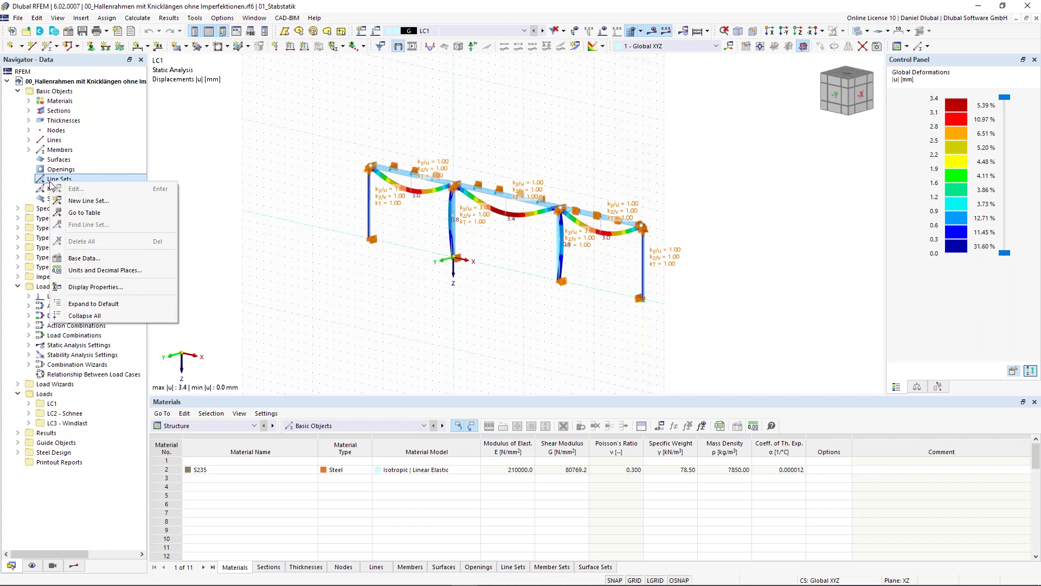
{"action": "left_click", "coordinate": [115, 315]}
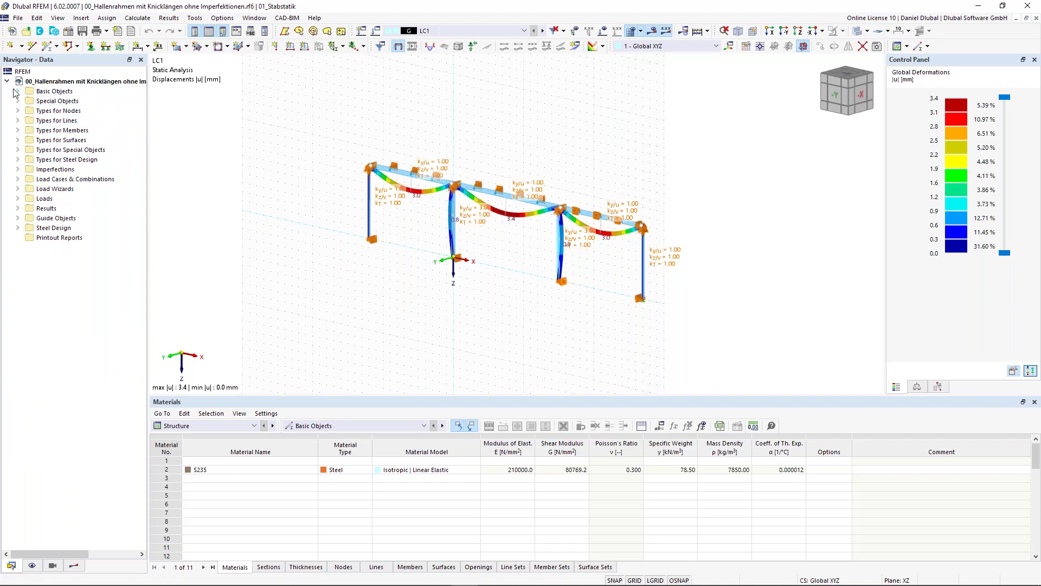
{"action": "double_click", "coordinate": [33, 93]}
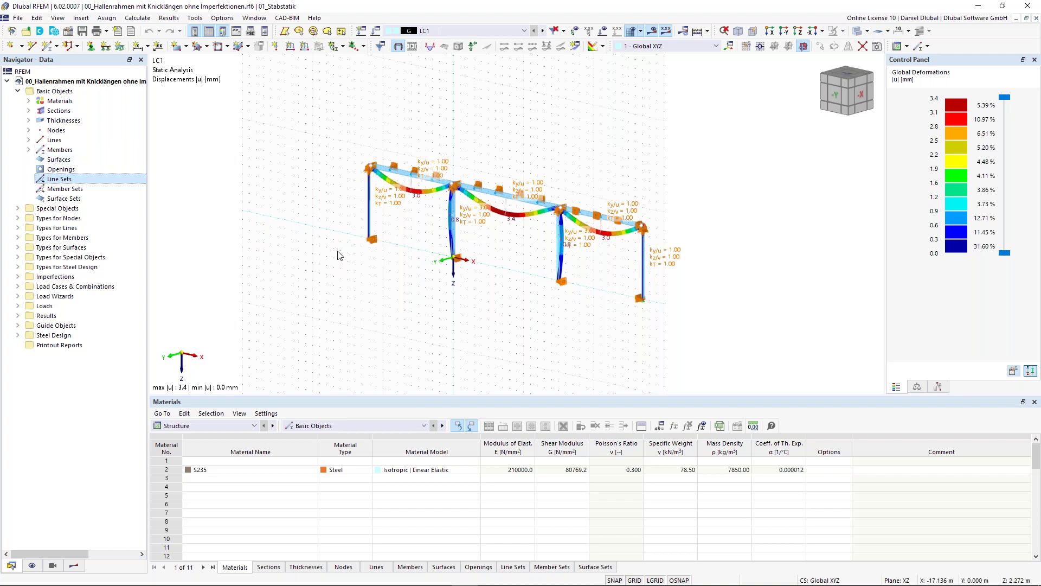
{"action": "scroll", "coordinate": [358, 235], "scroll_direction": "up", "scroll_amount": 1}
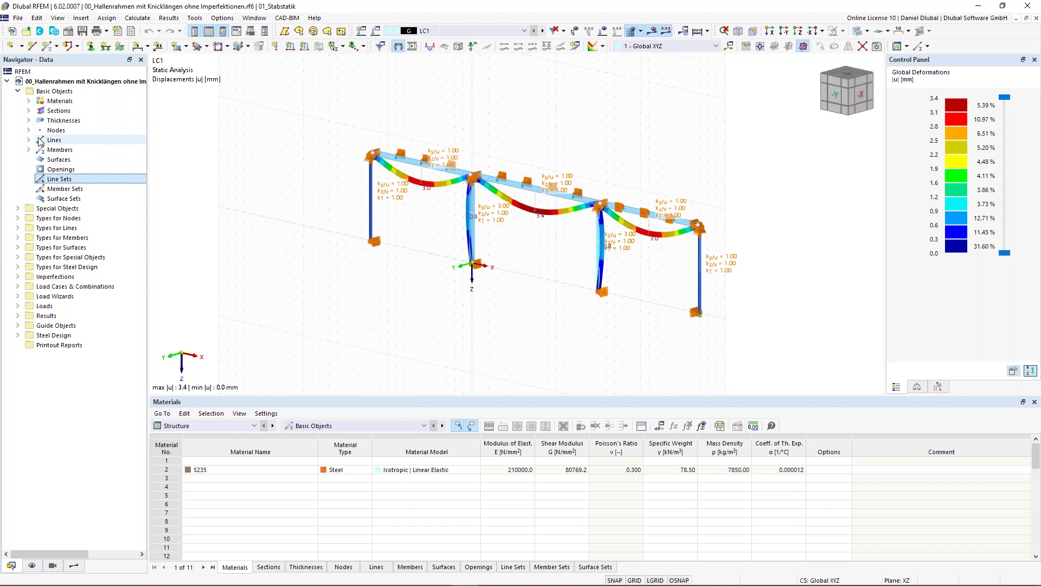
Step: Check the contents of the Special Objects category, close it again and expand Types for Nodes
{"action": "left_click", "coordinate": [18, 208]}
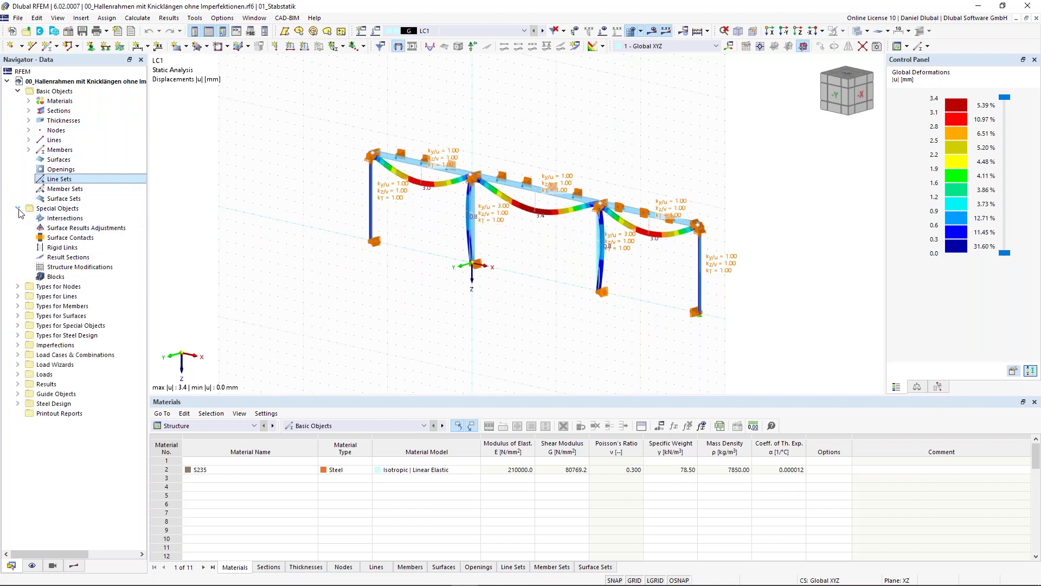
{"action": "double_click", "coordinate": [66, 209]}
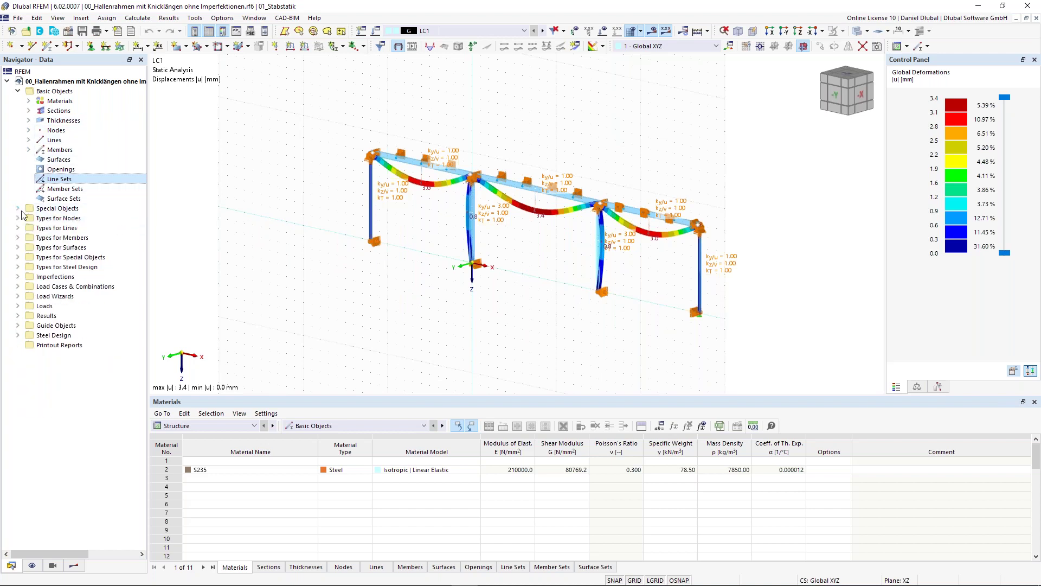
{"action": "double_click", "coordinate": [74, 219]}
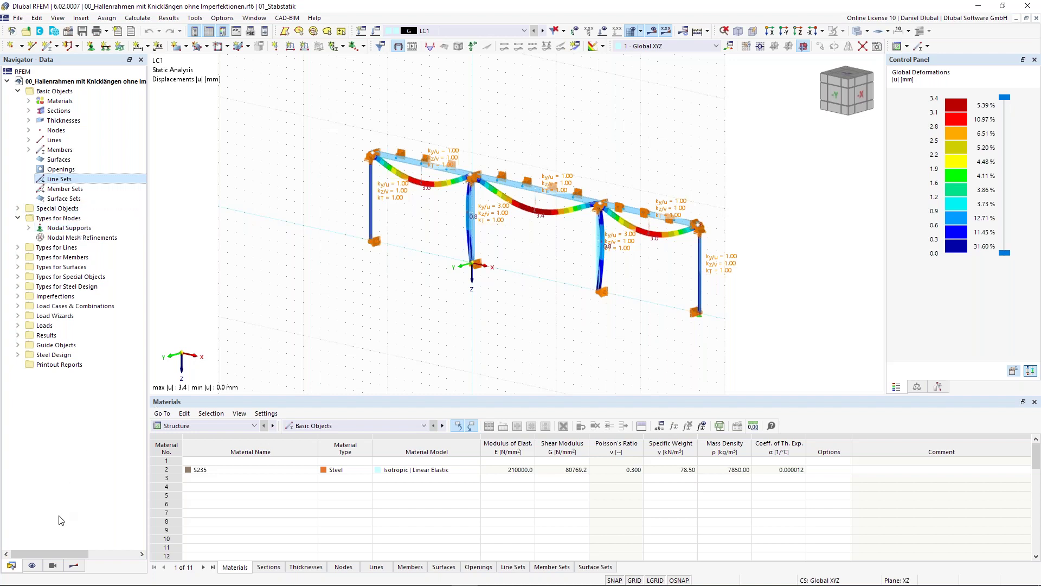
Step: Hide the calculation results on the frame through the display navigator and show them again
{"action": "left_click", "coordinate": [33, 566]}
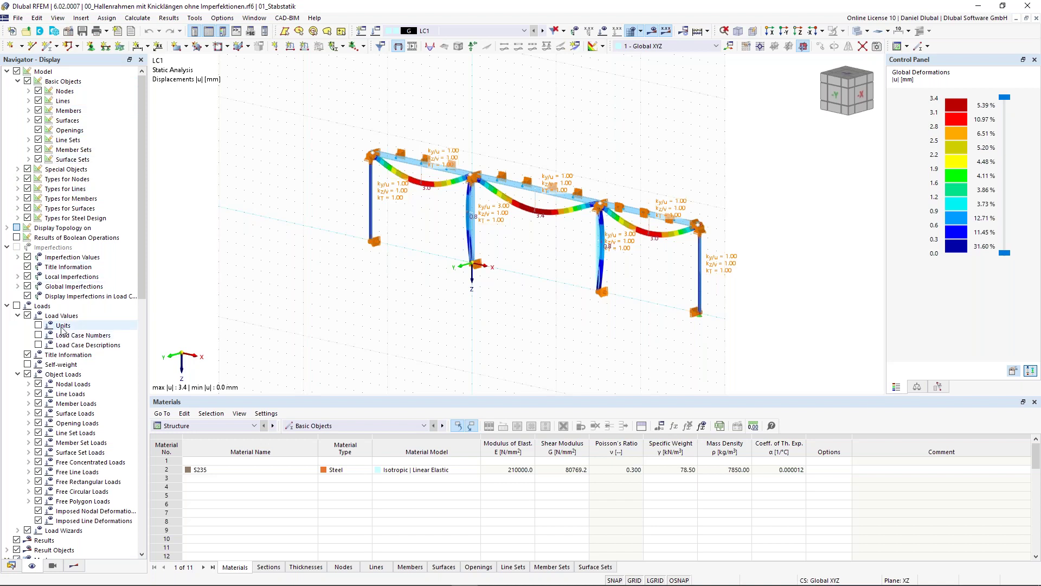
{"action": "scroll", "coordinate": [107, 378], "scroll_direction": "down", "scroll_amount": 6}
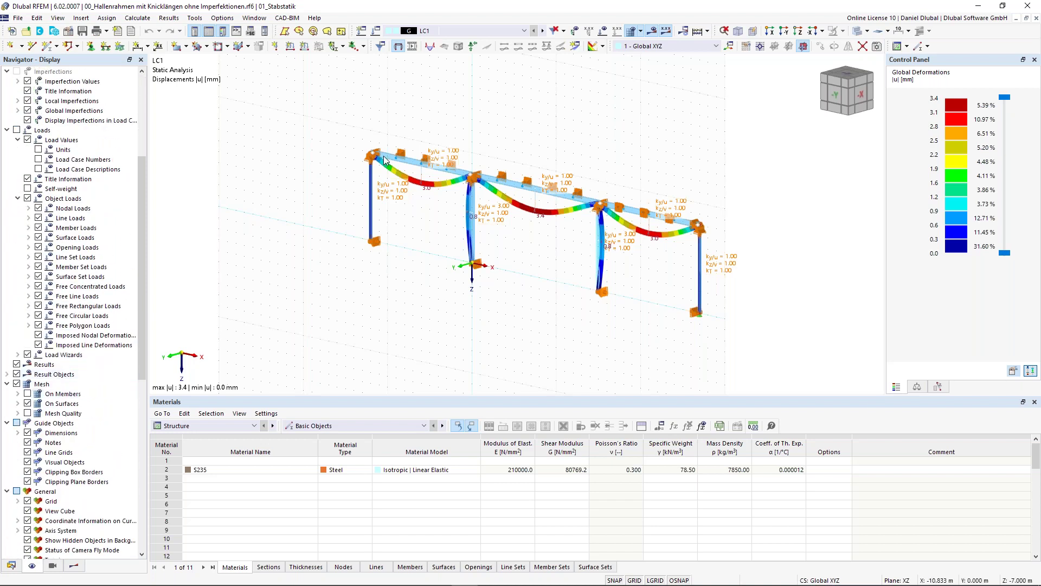
{"action": "middle_click_drag", "start_coordinate": [370, 102], "coordinate": [333, 121]}
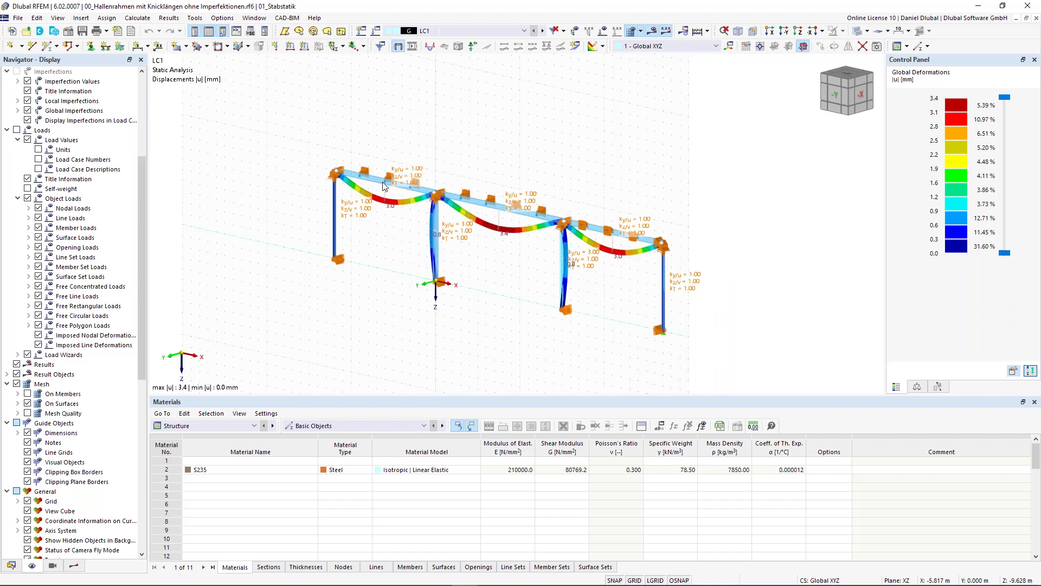
{"action": "middle_click_drag", "start_coordinate": [483, 140], "coordinate": [500, 130]}
{"action": "scroll", "coordinate": [387, 178], "scroll_direction": "up", "scroll_amount": 1}
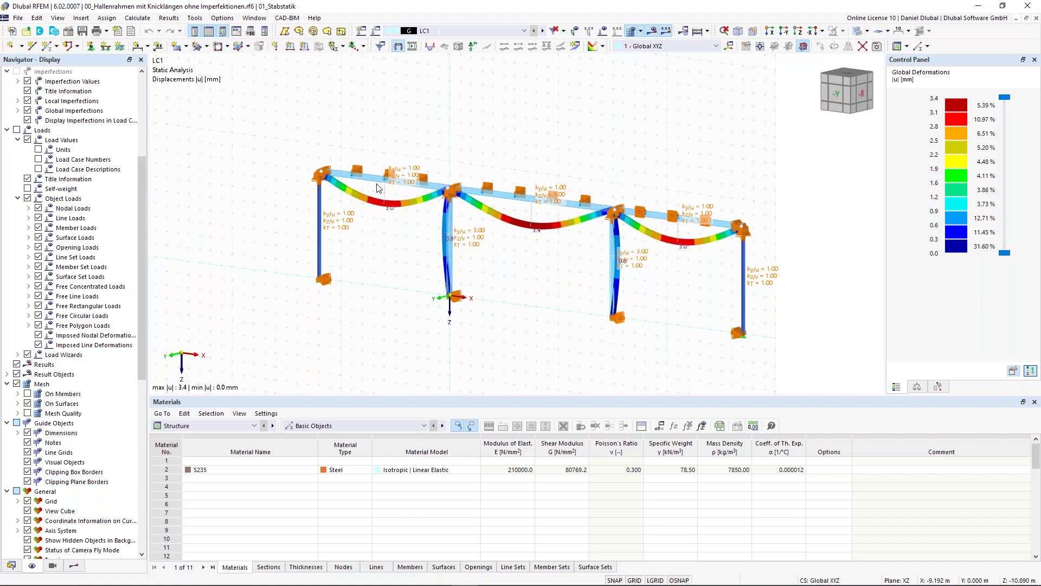
{"action": "left_click", "coordinate": [17, 365]}
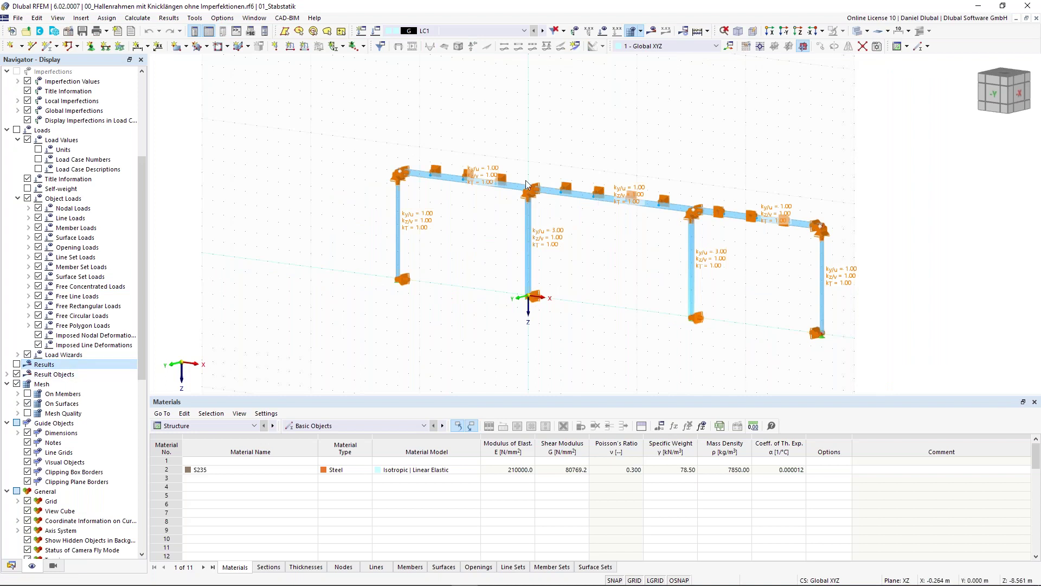
{"action": "left_click", "coordinate": [17, 364]}
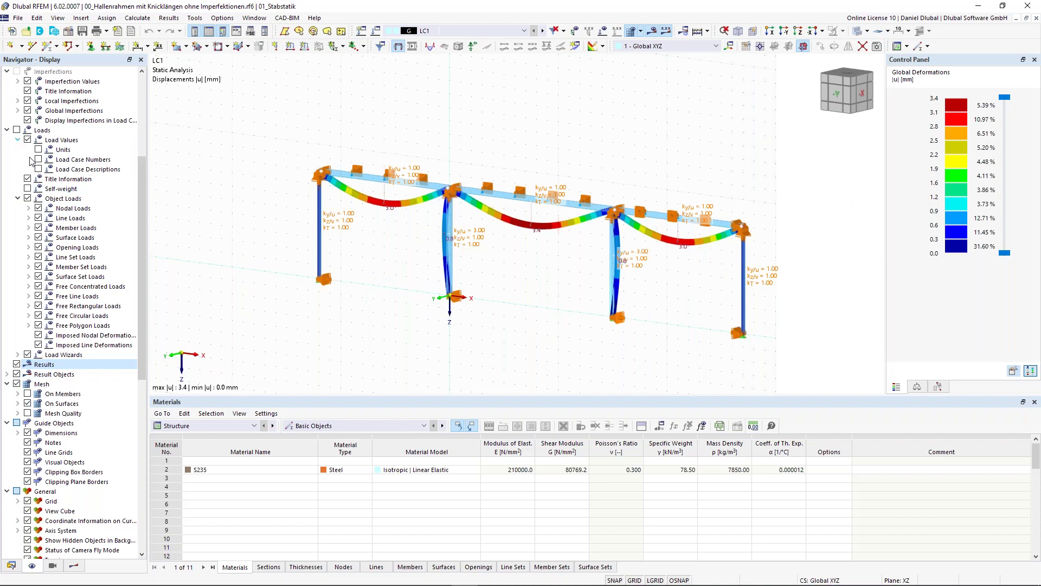
Step: Turn on the object numbering on the model and turn it off again
{"action": "scroll", "coordinate": [62, 320], "scroll_direction": "down", "scroll_amount": 7}
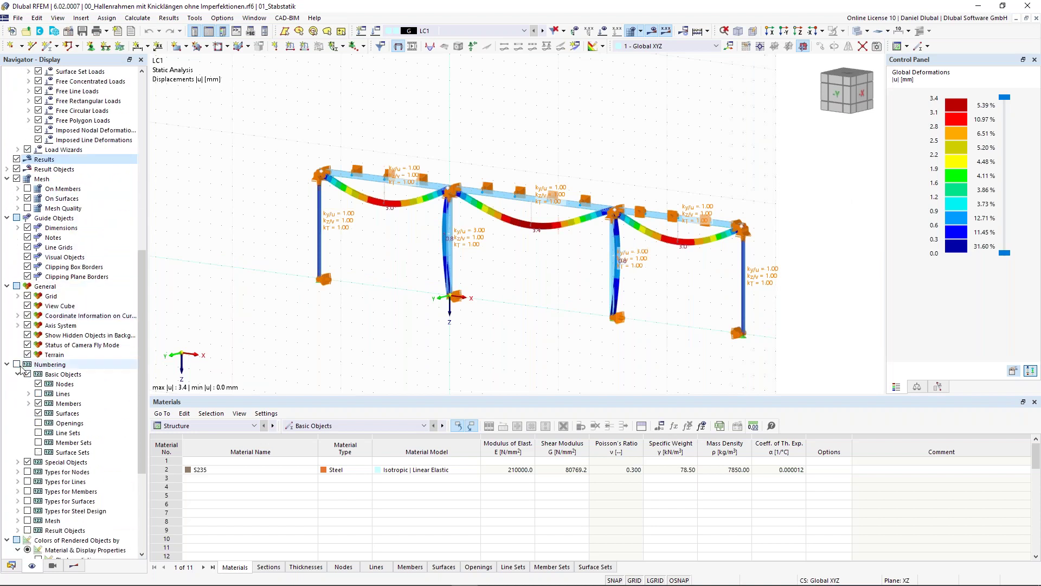
{"action": "left_click", "coordinate": [18, 367]}
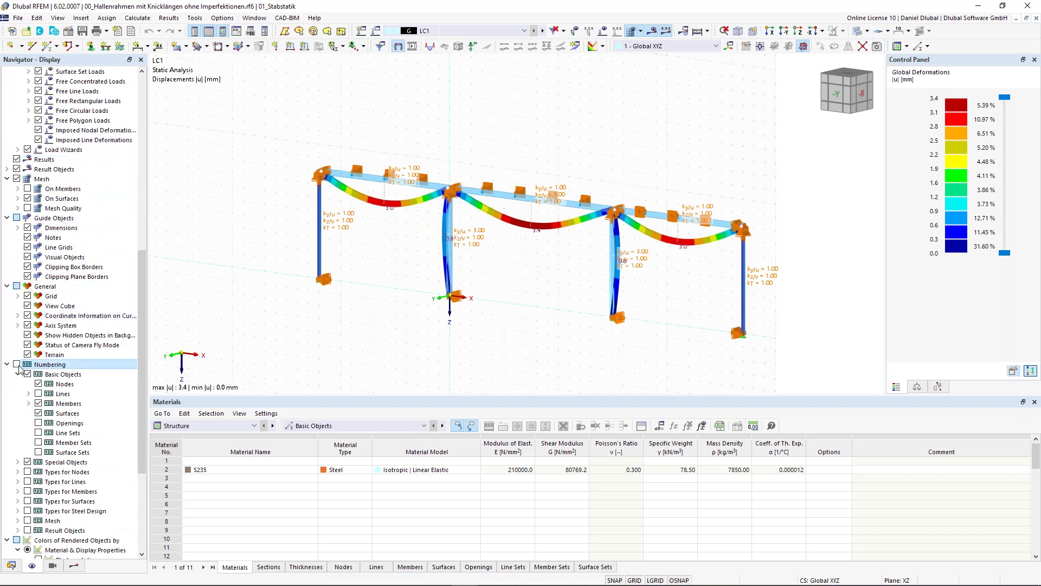
{"action": "left_click", "coordinate": [17, 364]}
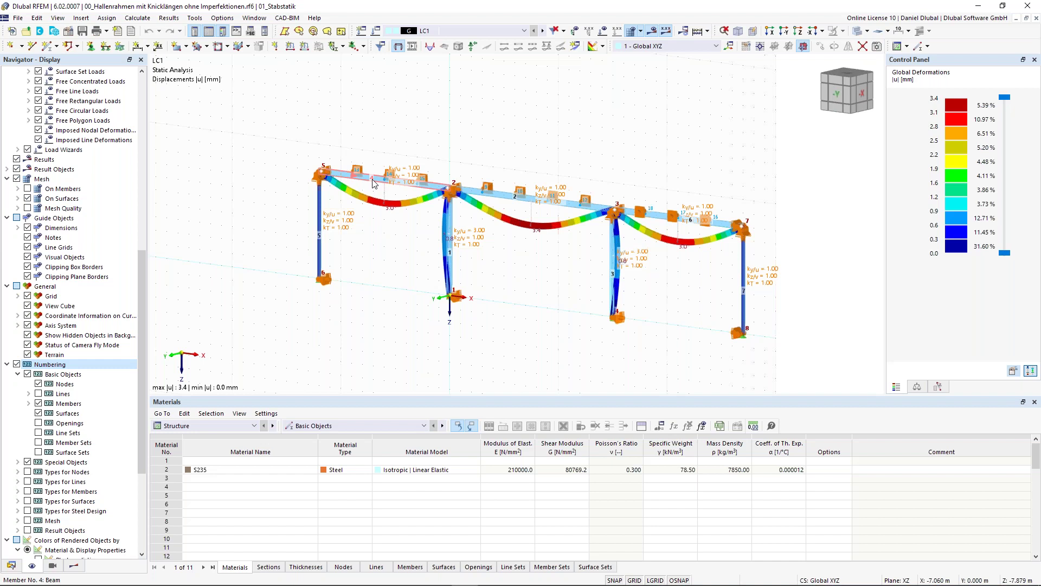
{"action": "left_click", "coordinate": [16, 364]}
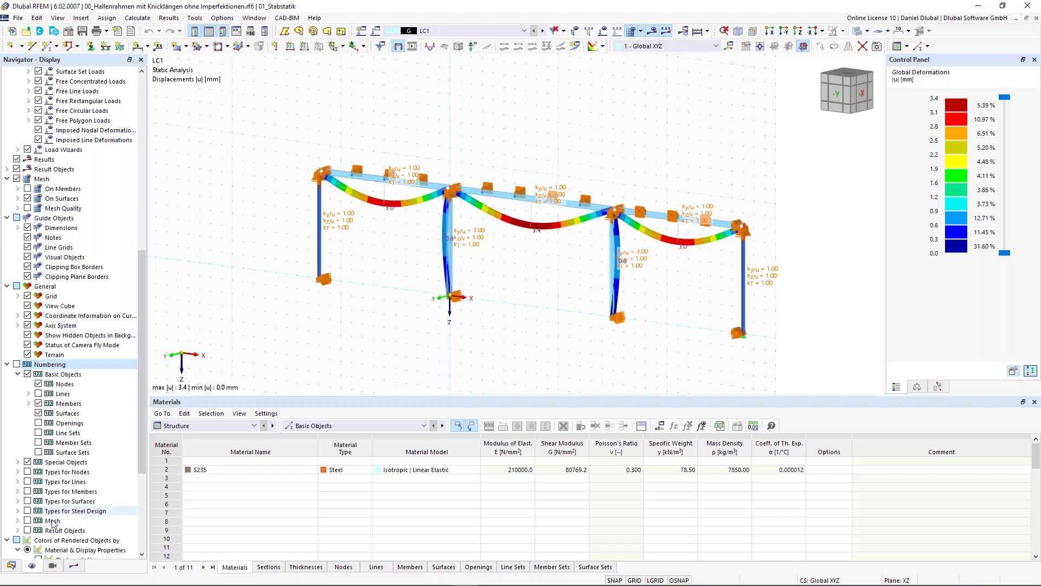
Step: Apply the user-defined view "-Y-Ansicht: Ergebnisse" to the frame
{"action": "left_click", "coordinate": [53, 565]}
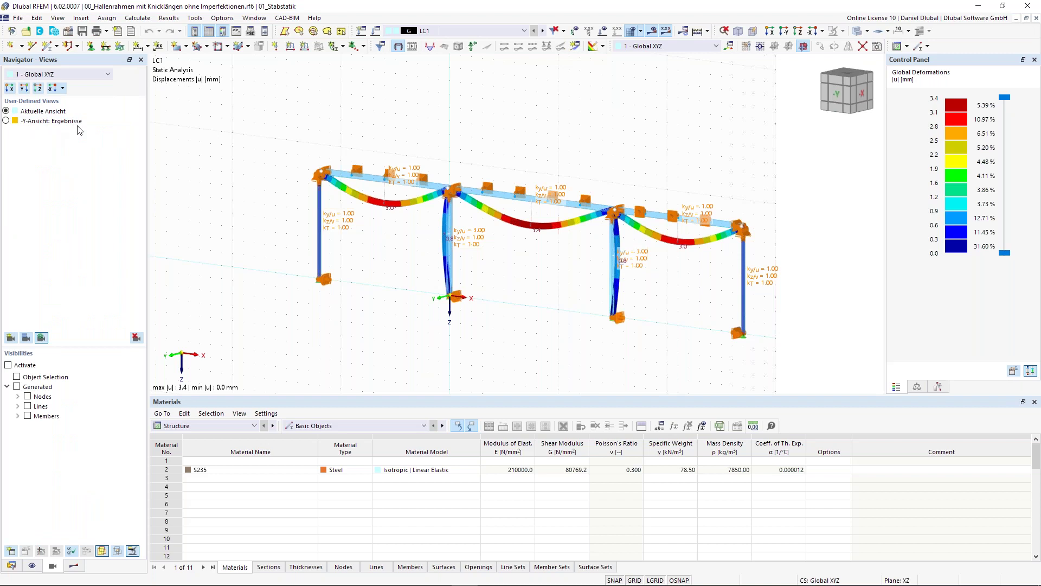
{"action": "middle_click_drag", "start_coordinate": [525, 111], "coordinate": [471, 109], "text": "ctrl"}
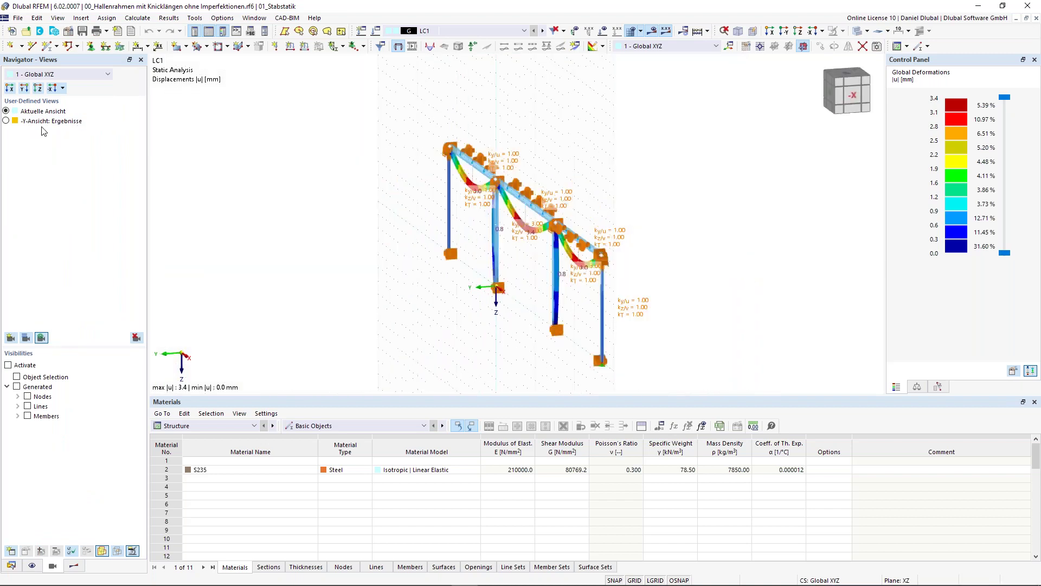
{"action": "left_click", "coordinate": [6, 120]}
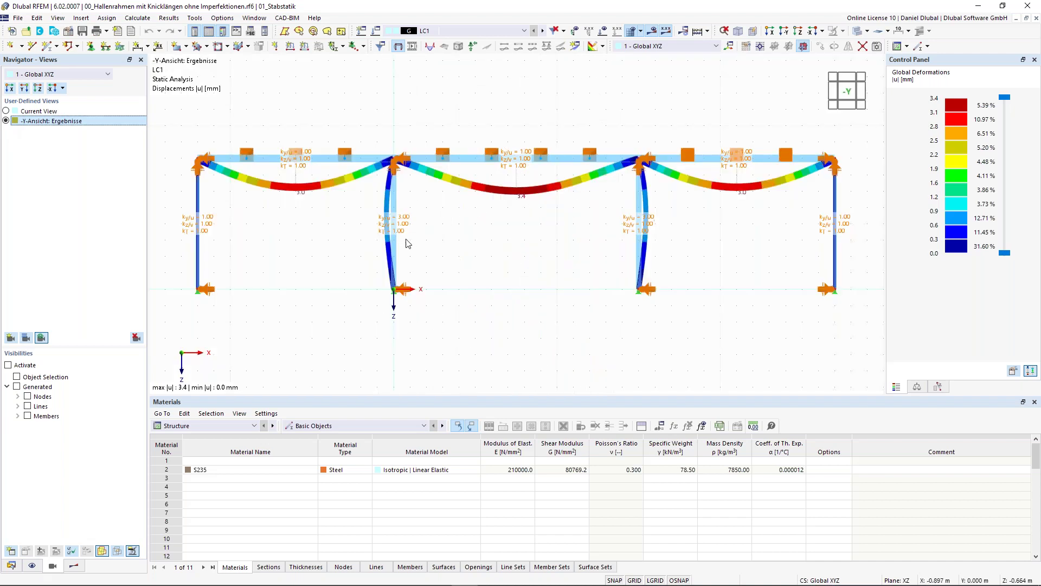
Step: Restrict the generated visibilities to the members with section 2 - IPE 450
{"action": "left_click", "coordinate": [19, 416]}
{"action": "left_click", "coordinate": [31, 436]}
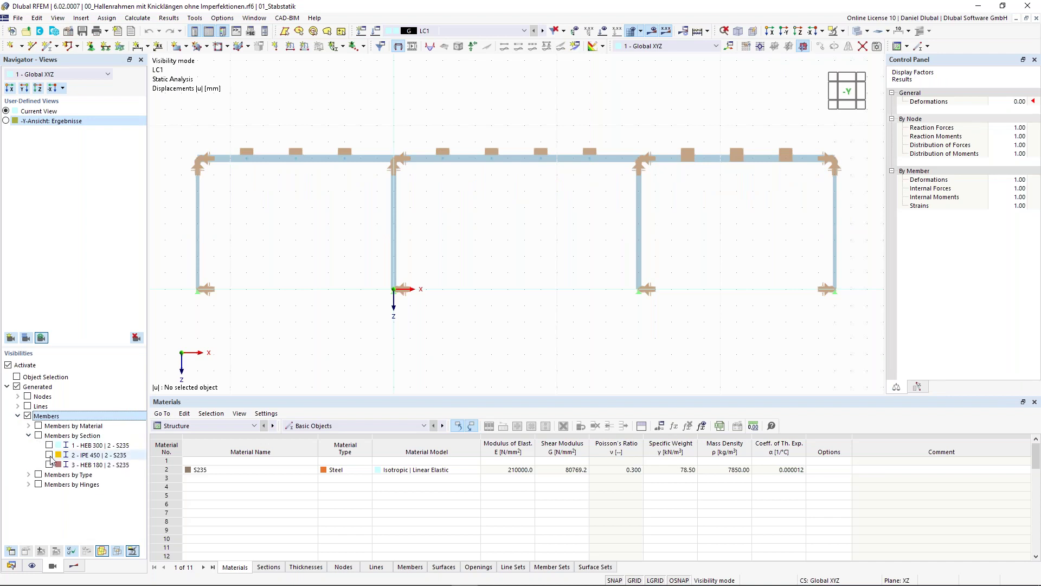
{"action": "left_click", "coordinate": [50, 455]}
{"action": "left_click", "coordinate": [49, 455]}
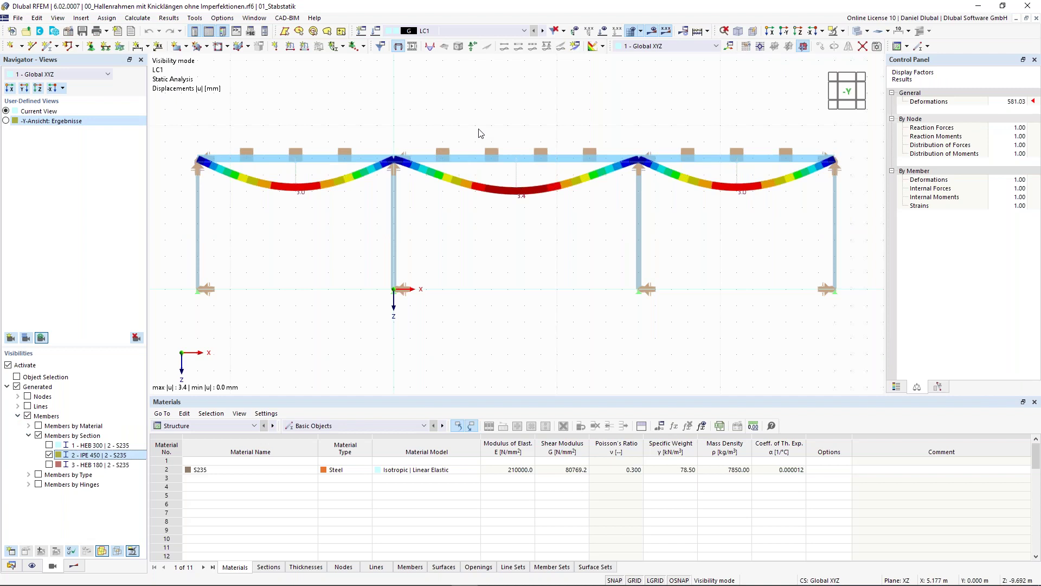
{"action": "middle_click_drag", "start_coordinate": [471, 136], "coordinate": [476, 163]}
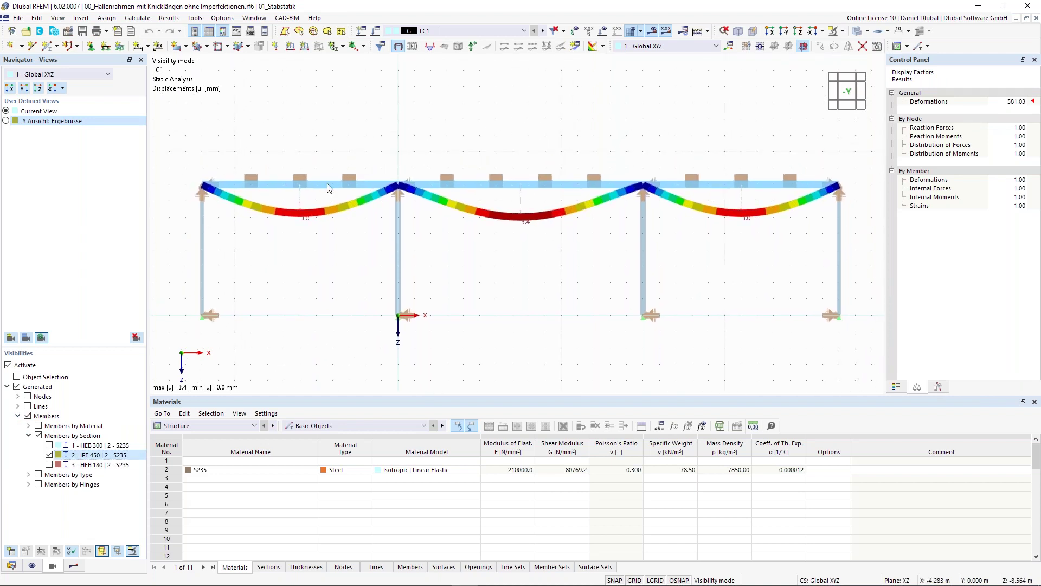
Step: Show all hidden members again and display the member axial forces N instead of the global deformations
{"action": "left_click", "coordinate": [74, 565]}
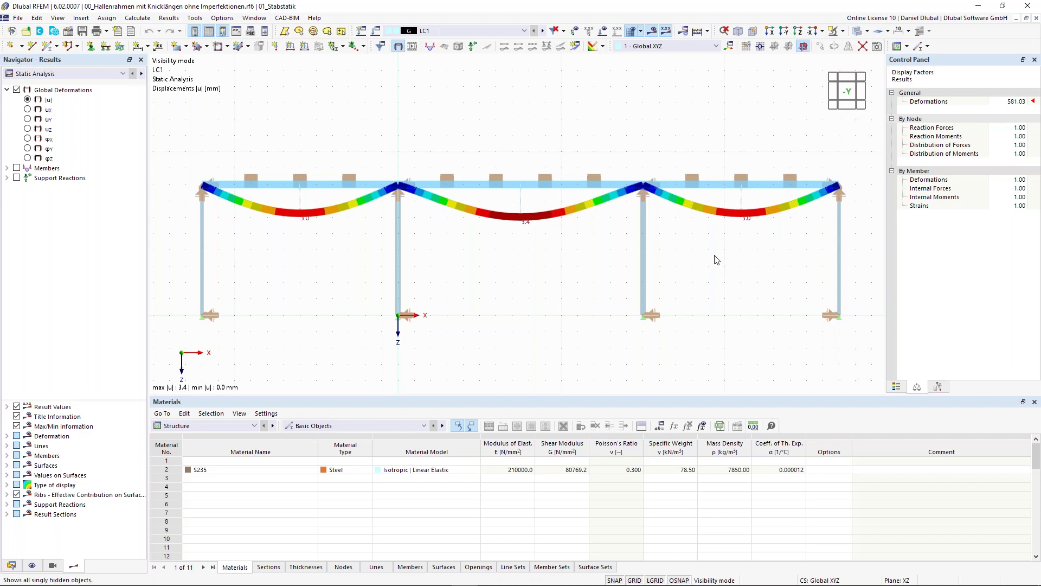
{"action": "middle_click_drag", "start_coordinate": [487, 131], "coordinate": [461, 137], "text": "ctrl"}
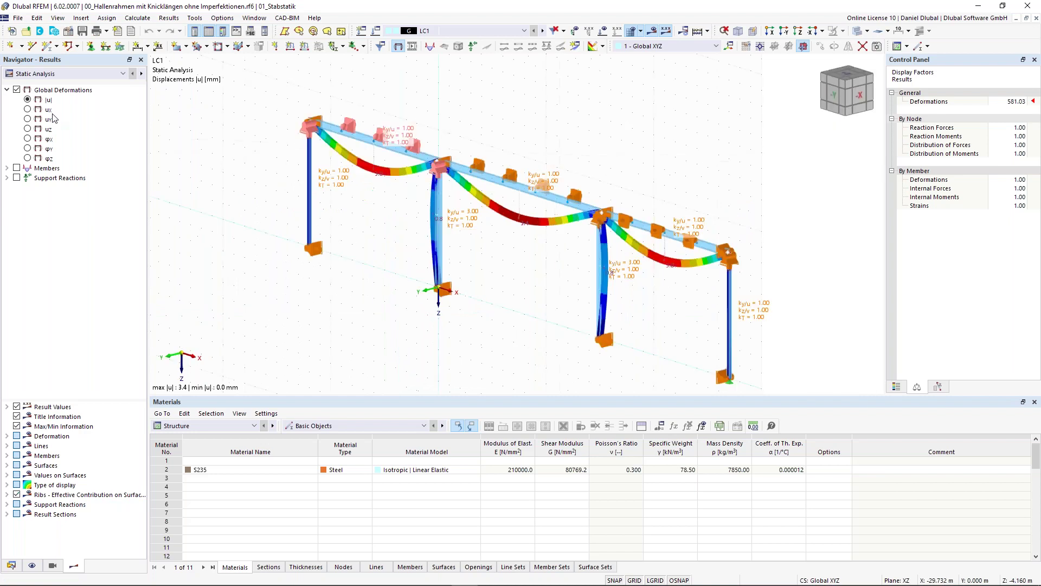
{"action": "left_click", "coordinate": [7, 168]}
{"action": "left_click", "coordinate": [17, 168]}
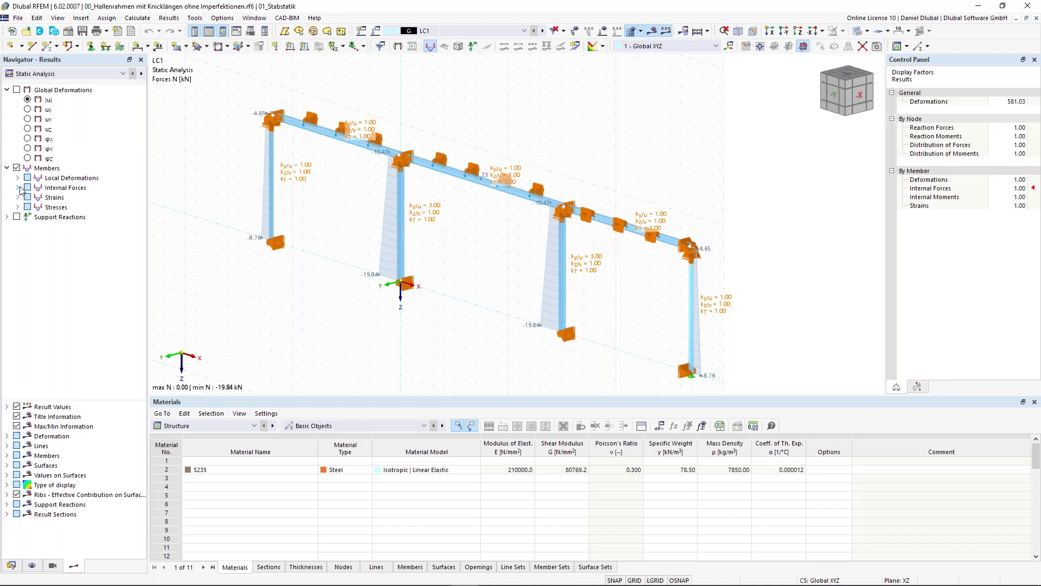
{"action": "left_click", "coordinate": [18, 188]}
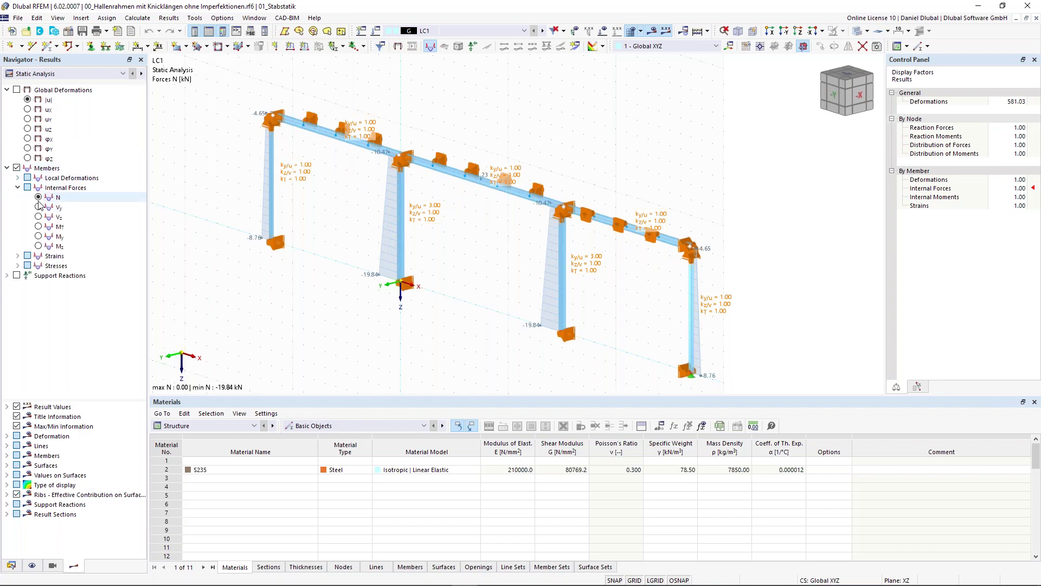
{"action": "left_click", "coordinate": [39, 199]}
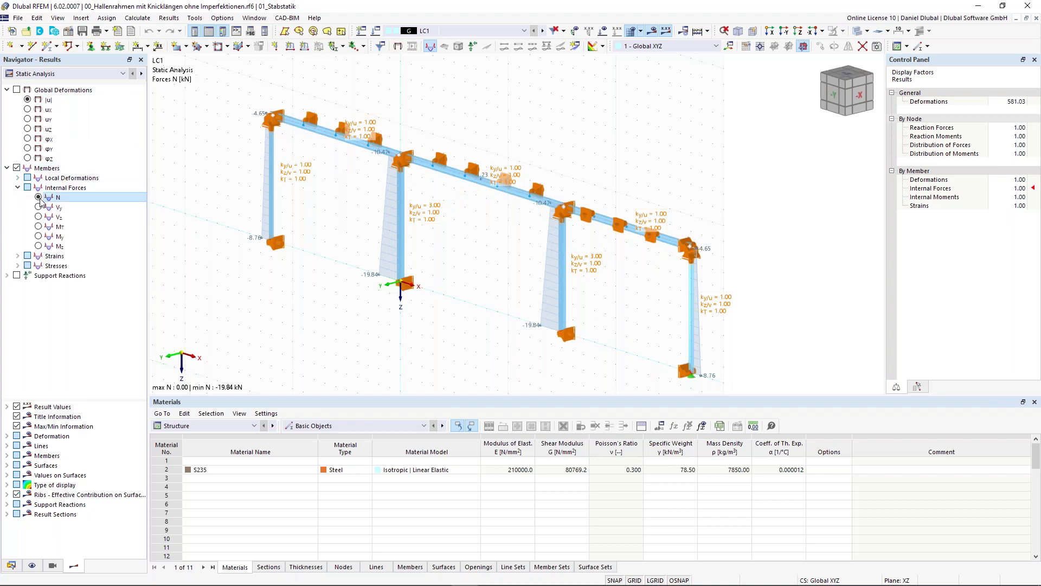
Step: Display the member shear forces Vz and turn on the support reactions, expanding the nodal support result components
{"action": "left_click", "coordinate": [41, 236]}
{"action": "left_click", "coordinate": [42, 218]}
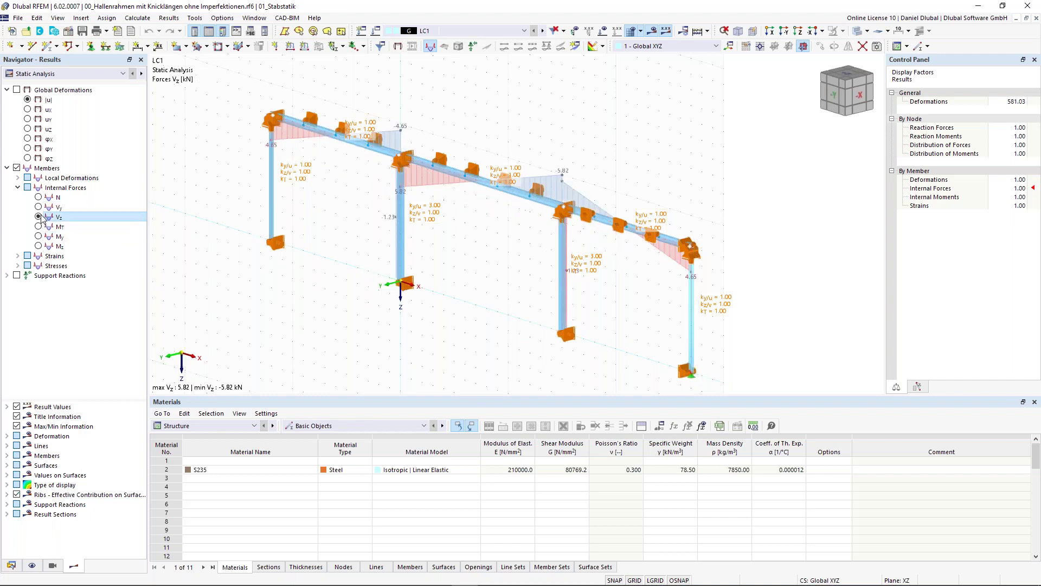
{"action": "left_click", "coordinate": [7, 275]}
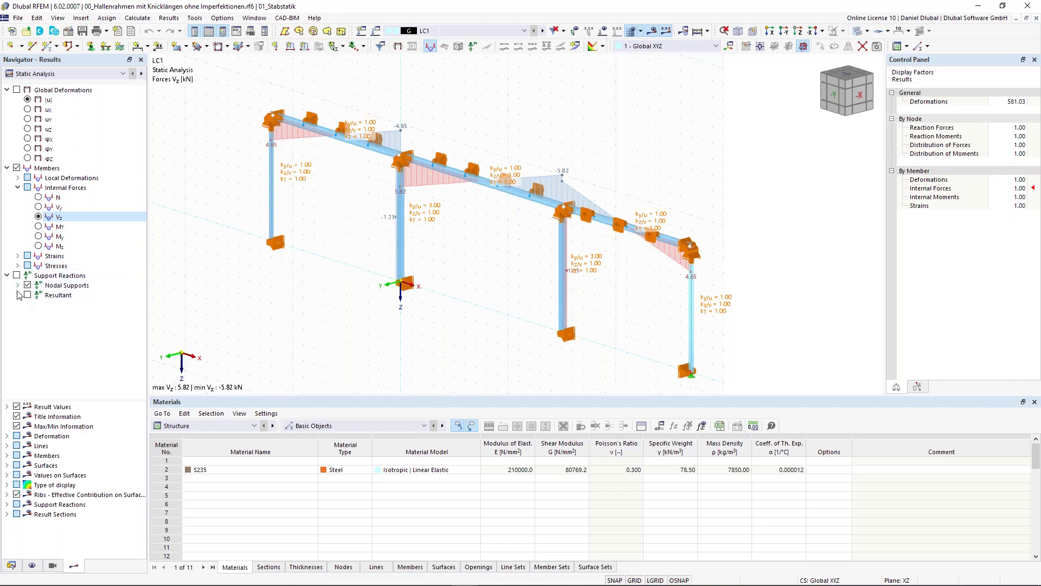
{"action": "left_click", "coordinate": [17, 276]}
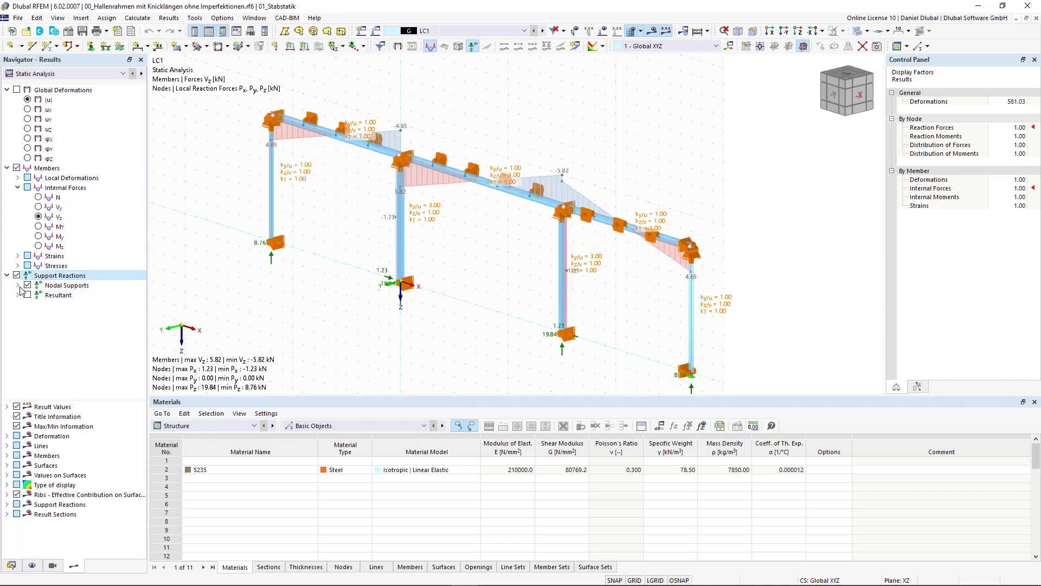
{"action": "left_click", "coordinate": [18, 285]}
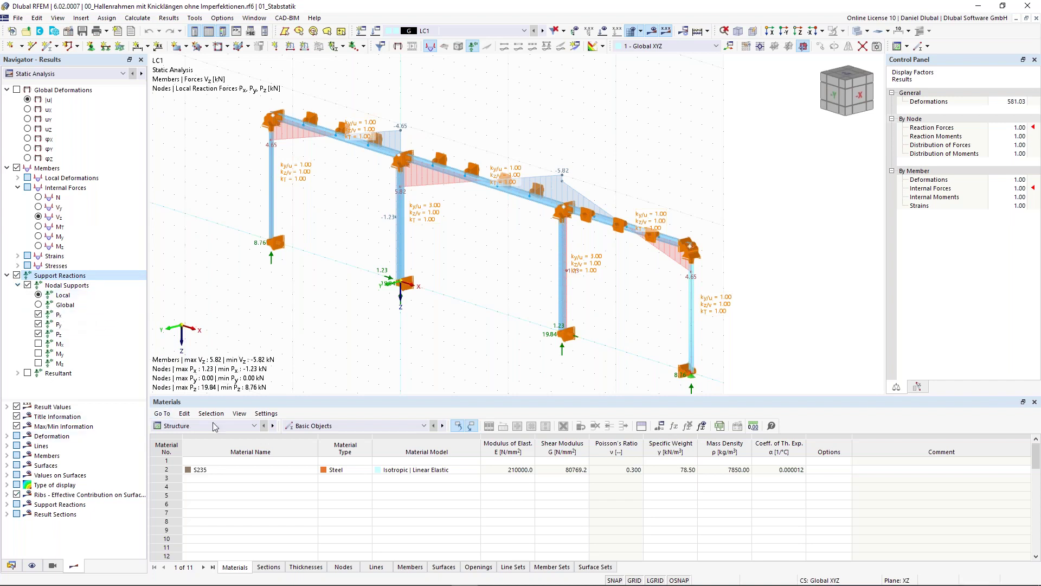
Step: Switch the table to the imperfection cases and back to the structure's basic objects
{"action": "scroll", "coordinate": [233, 426], "scroll_direction": "down", "scroll_amount": 1}
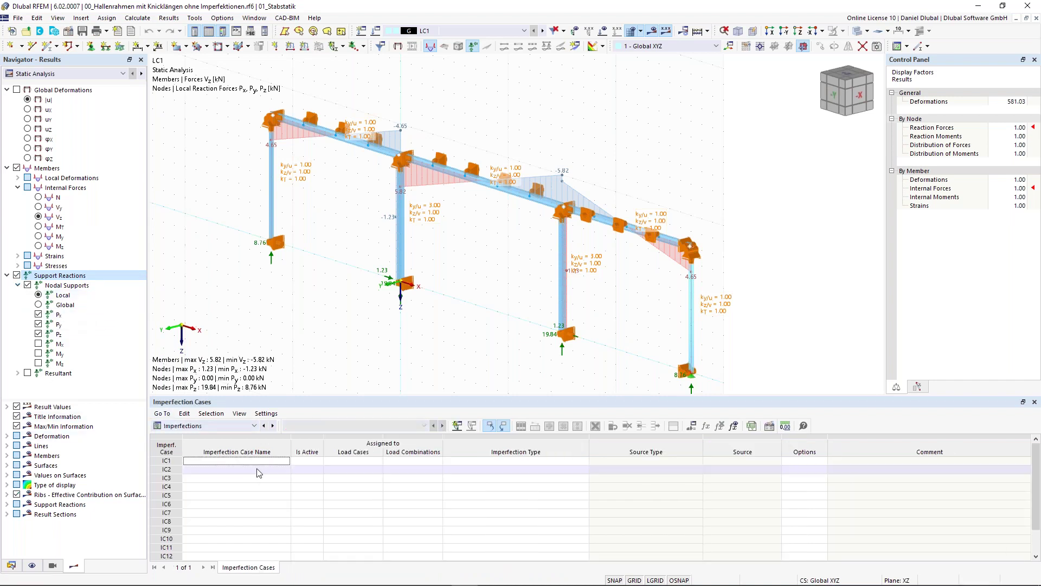
{"action": "left_click", "coordinate": [235, 425]}
{"action": "left_click", "coordinate": [235, 432]}
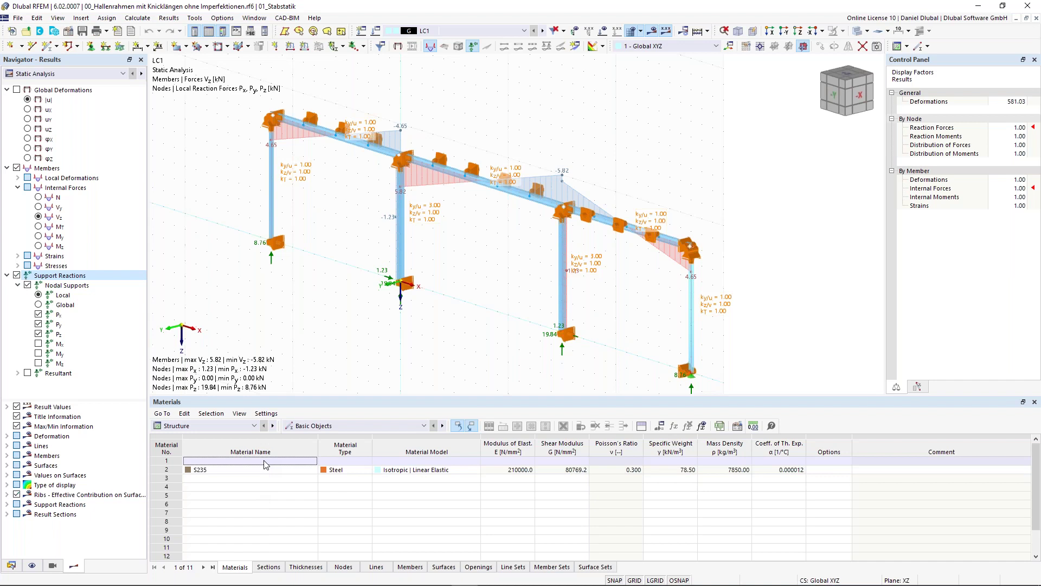
Step: Show the sections table, open the HEB 300 section name for editing, and list the available table categories
{"action": "left_click", "coordinate": [266, 568]}
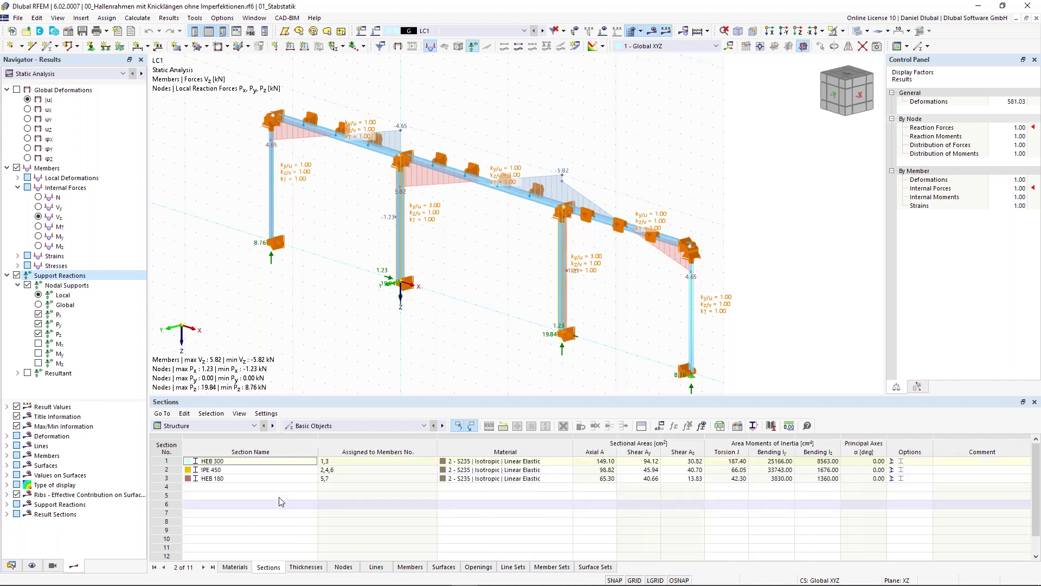
{"action": "double_click", "coordinate": [229, 461]}
{"action": "left_click", "coordinate": [254, 460]}
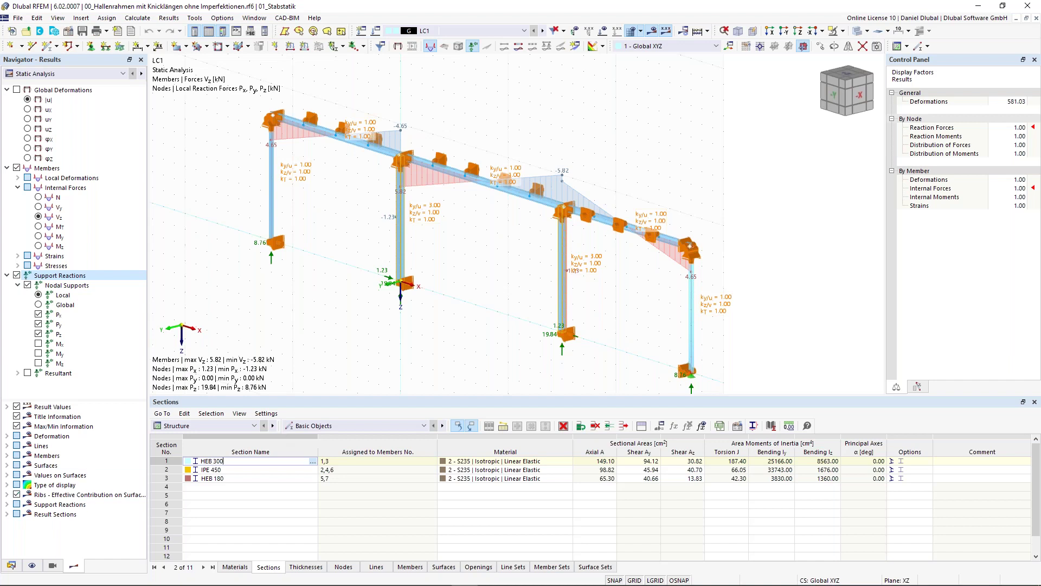
{"action": "left_click", "coordinate": [231, 427]}
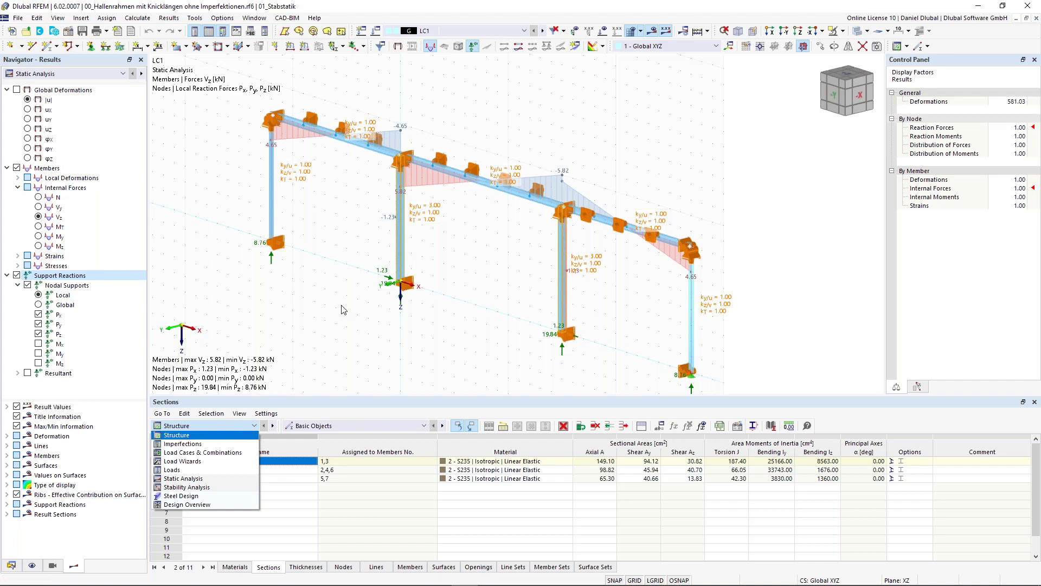
{"action": "left_click", "coordinate": [344, 296]}
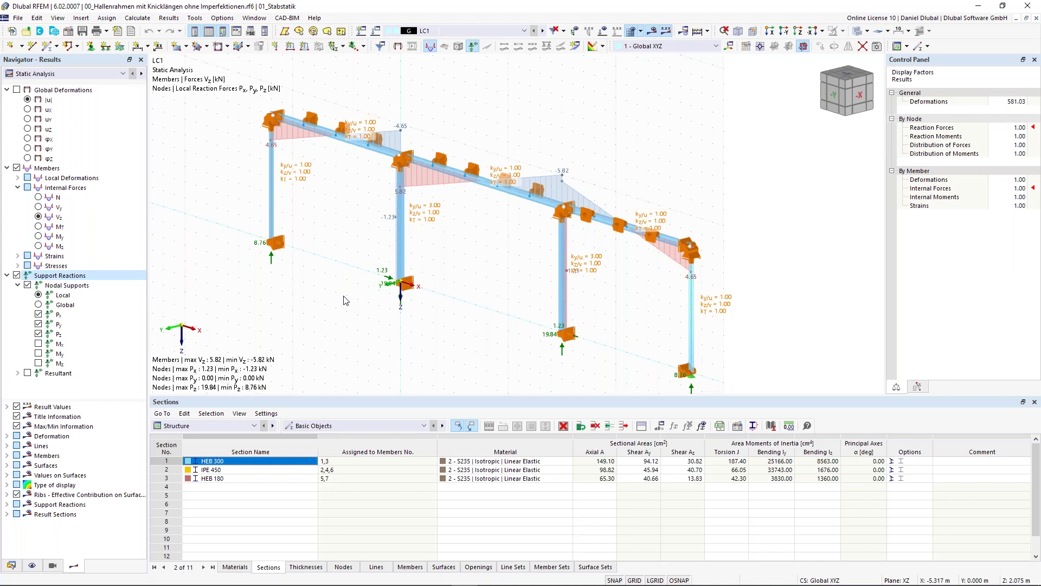
Step: Demonstrate an enclosing selection window around the lower part of the leftmost column and its support
{"action": "middle_click_drag", "start_coordinate": [337, 306], "coordinate": [461, 265], "text": "ctrl"}
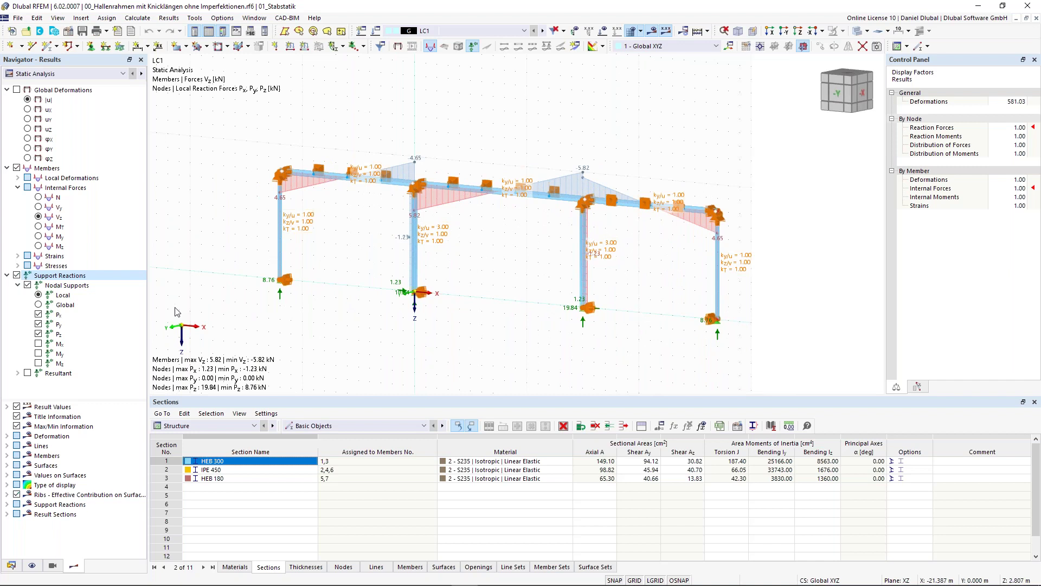
{"action": "left_click_drag", "start_coordinate": [217, 222], "coordinate": [332, 335]}
{"action": "left_click_drag", "start_coordinate": [219, 223], "coordinate": [322, 328]}
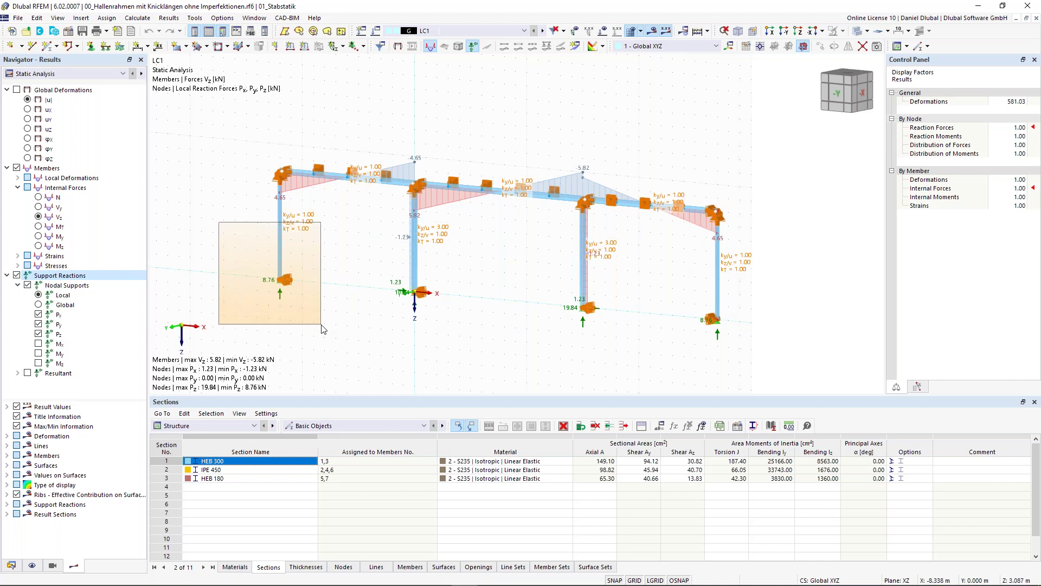
{"action": "left_click_drag", "start_coordinate": [321, 324], "coordinate": [321, 325]}
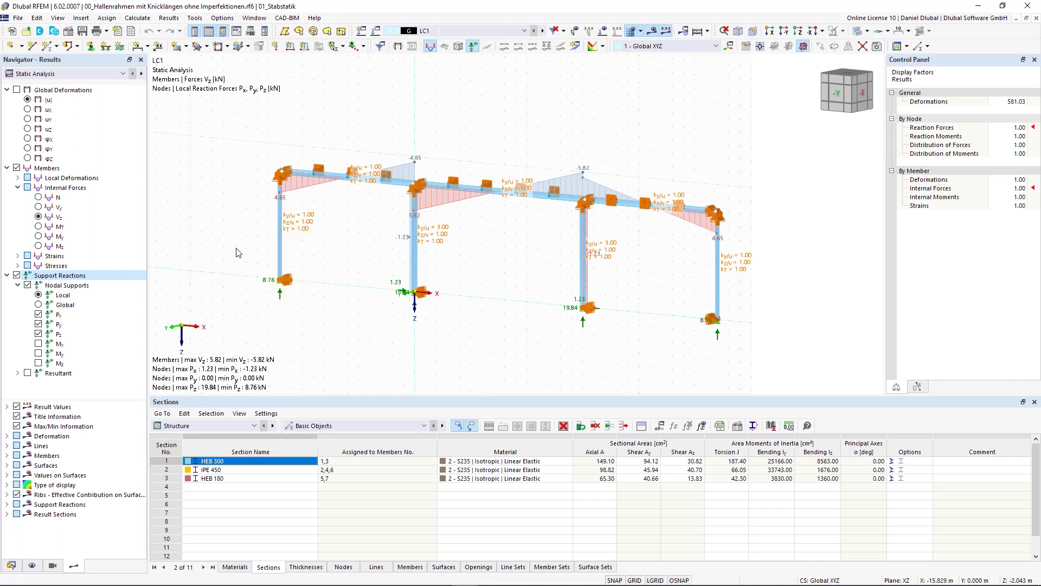
{"action": "left_click_drag", "start_coordinate": [217, 227], "coordinate": [323, 330]}
Step: Select the leftmost column and its support with a crossing window, and clear the selection
{"action": "left_click_drag", "start_coordinate": [313, 312], "coordinate": [233, 234]}
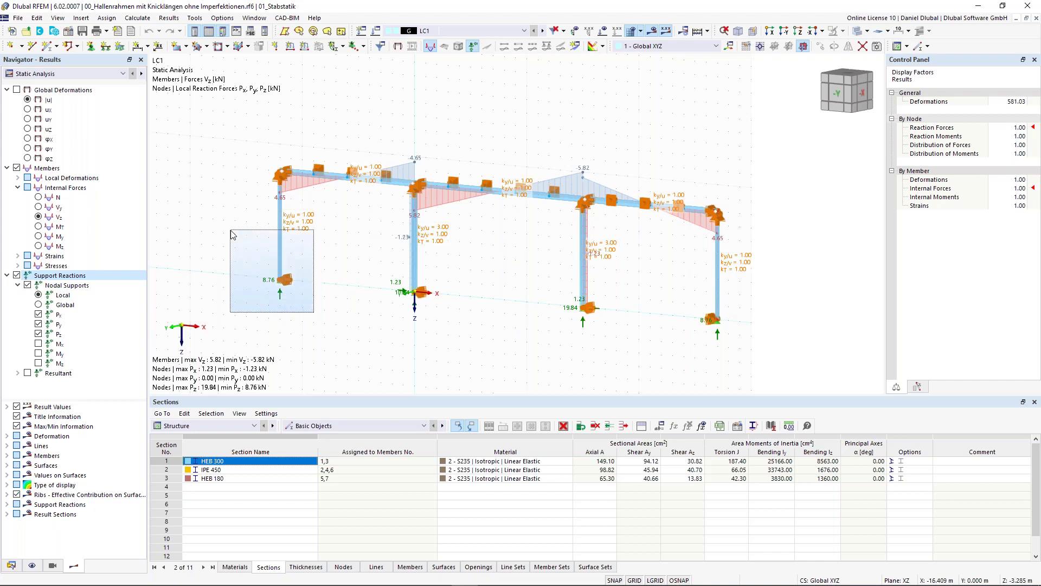
{"action": "left_click_drag", "start_coordinate": [231, 231], "coordinate": [225, 227]}
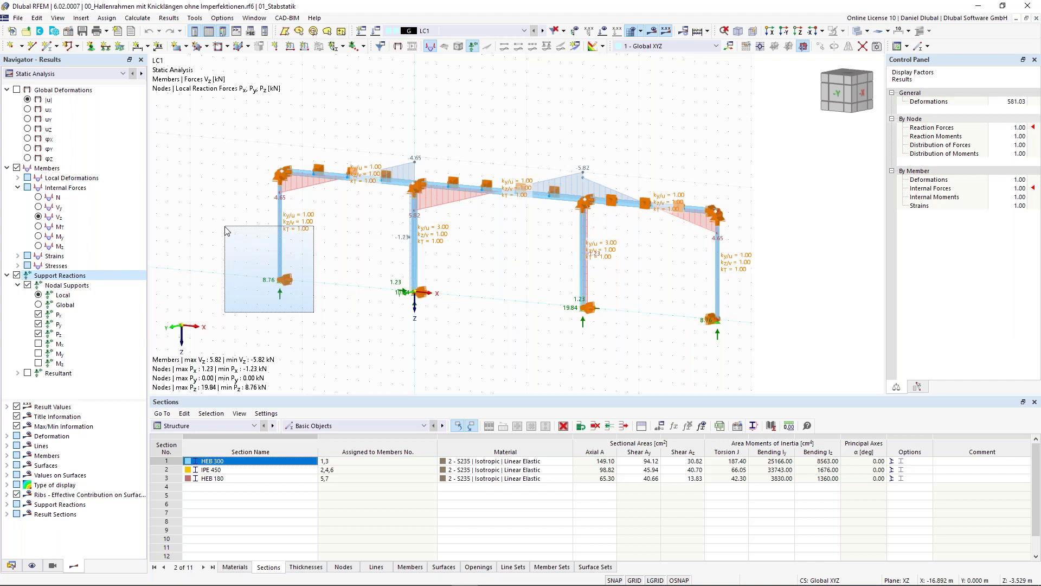
{"action": "mouse_move", "coordinate": [225, 227]}
{"action": "left_mouse_down"}
{"action": "mouse_move", "coordinate": [233, 224]}
{"action": "mouse_move", "coordinate": [219, 216]}
{"action": "left_mouse_up"}
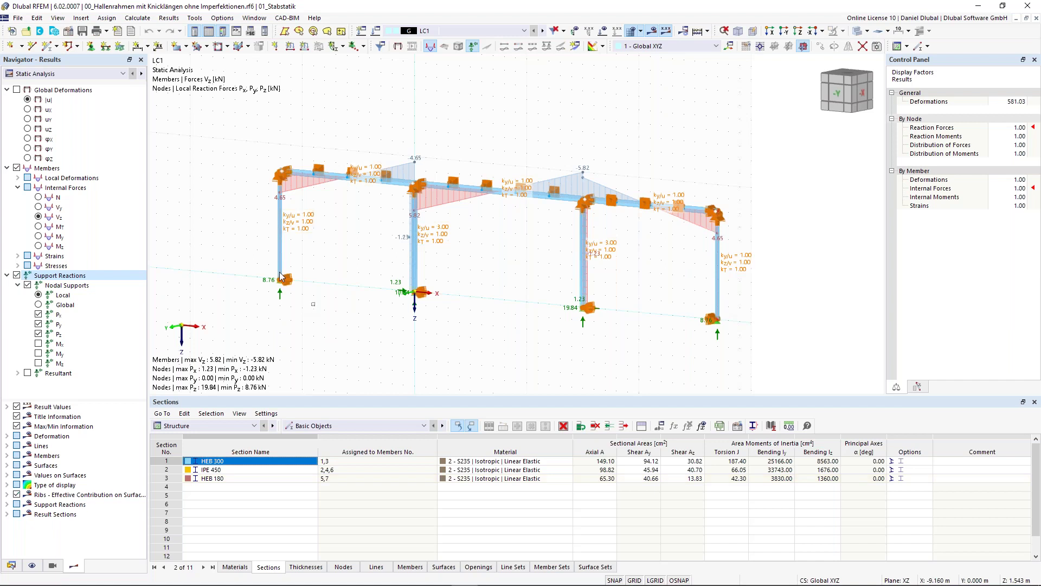
{"action": "left_click_drag", "start_coordinate": [315, 306], "coordinate": [234, 233]}
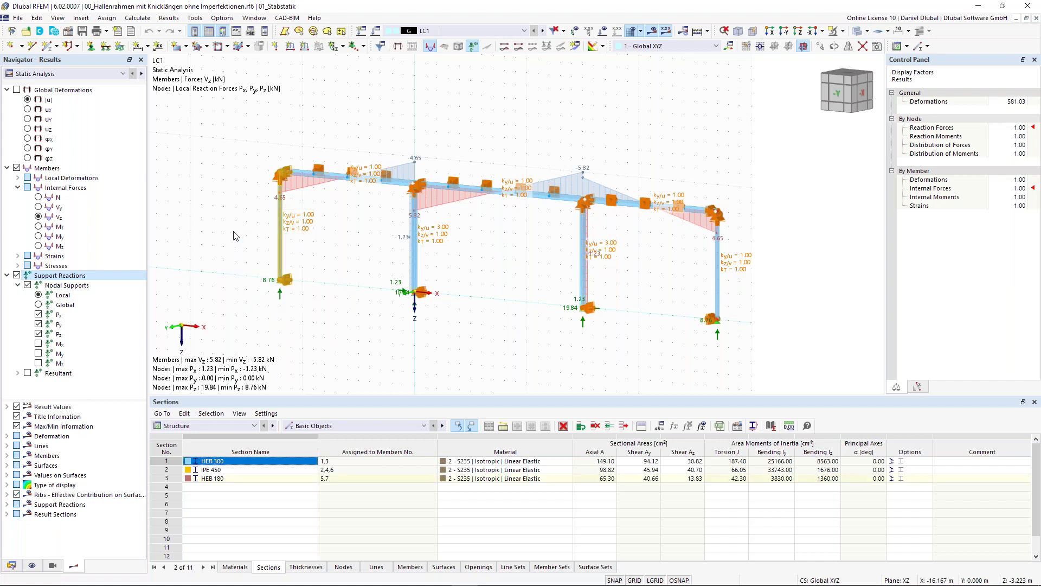
{"action": "left_click", "coordinate": [344, 272]}
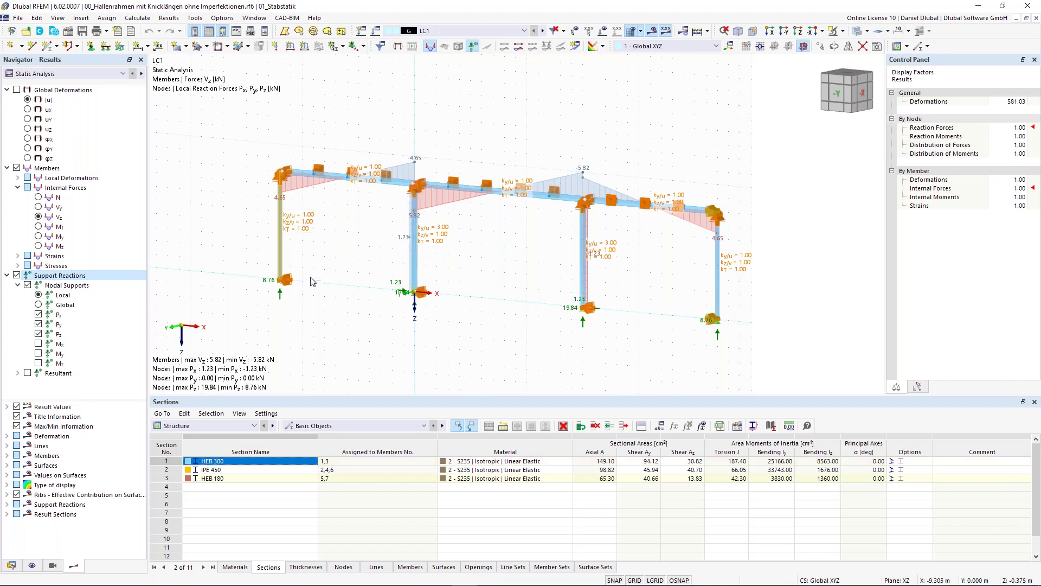
Step: Display the frame as a wireframe model and turn off the results display
{"action": "right_click", "coordinate": [339, 247]}
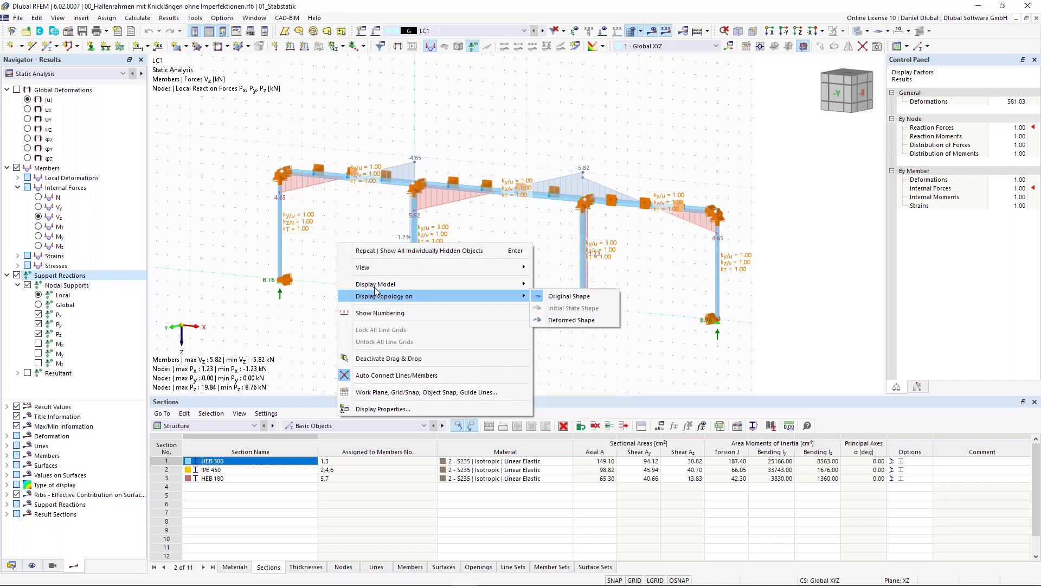
{"action": "mouse_move", "coordinate": [453, 285]}
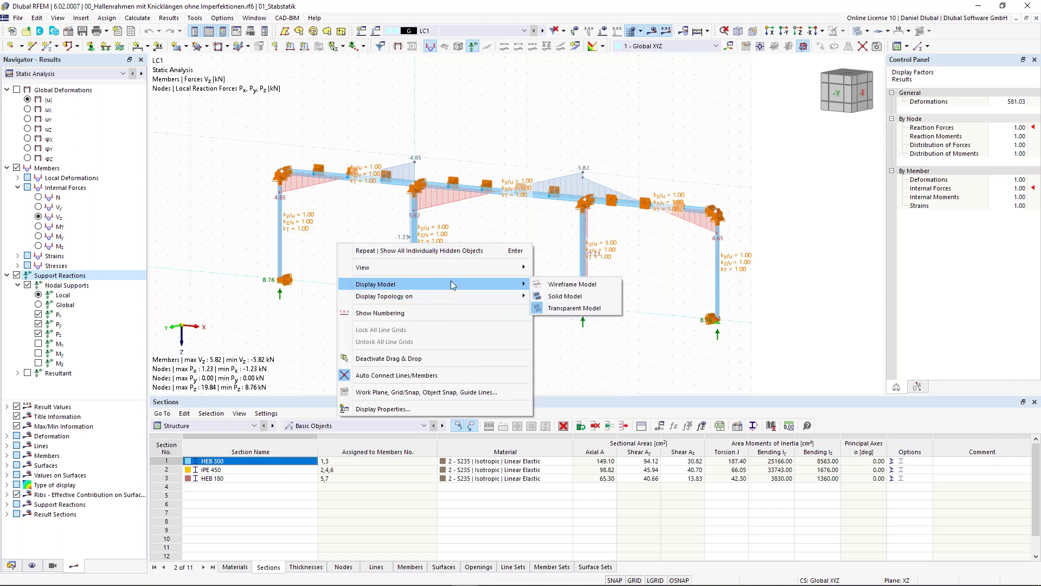
{"action": "left_click", "coordinate": [572, 284]}
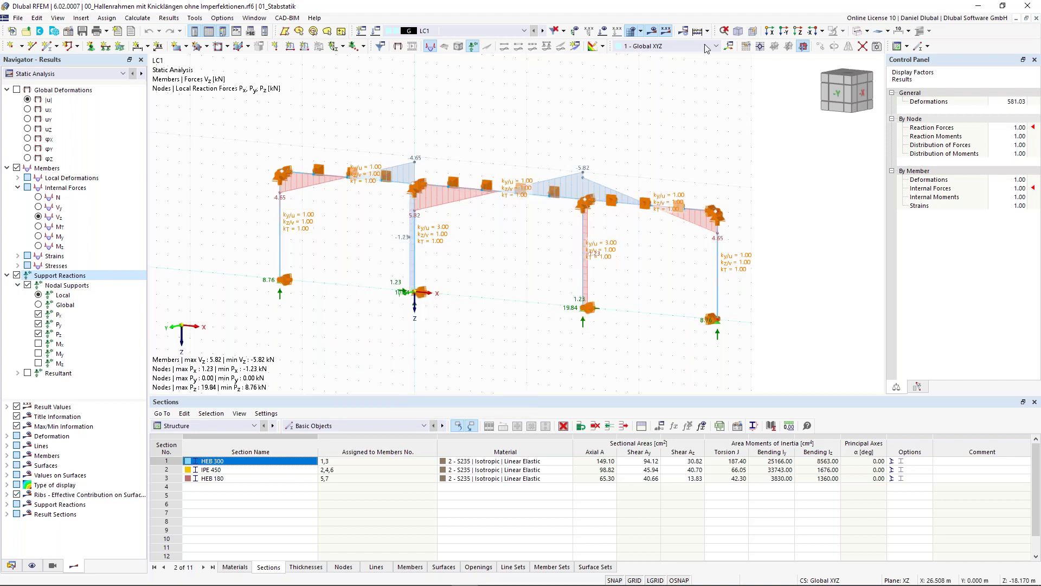
{"action": "left_click", "coordinate": [653, 31]}
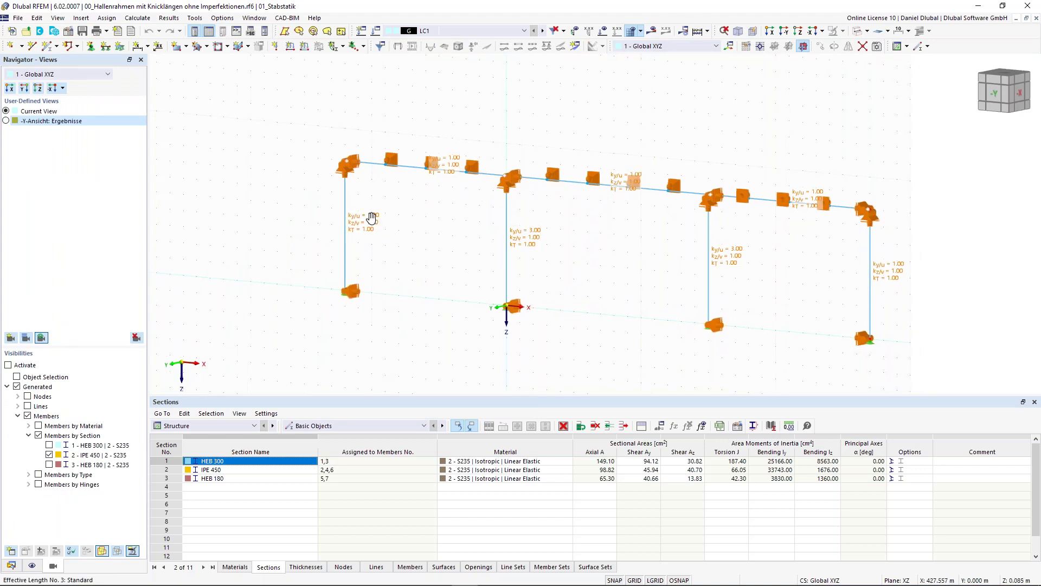
Step: Select the leftmost column and examine the member editing and assignment commands available for it
{"action": "middle_click_drag", "start_coordinate": [371, 218], "coordinate": [360, 218]}
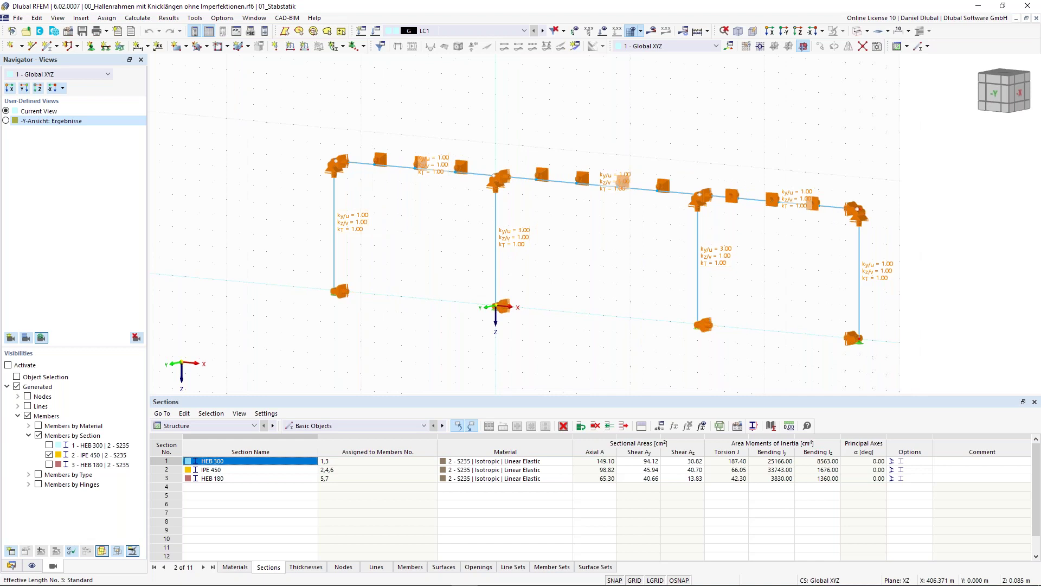
{"action": "left_click", "coordinate": [334, 231]}
{"action": "right_click", "coordinate": [335, 231]}
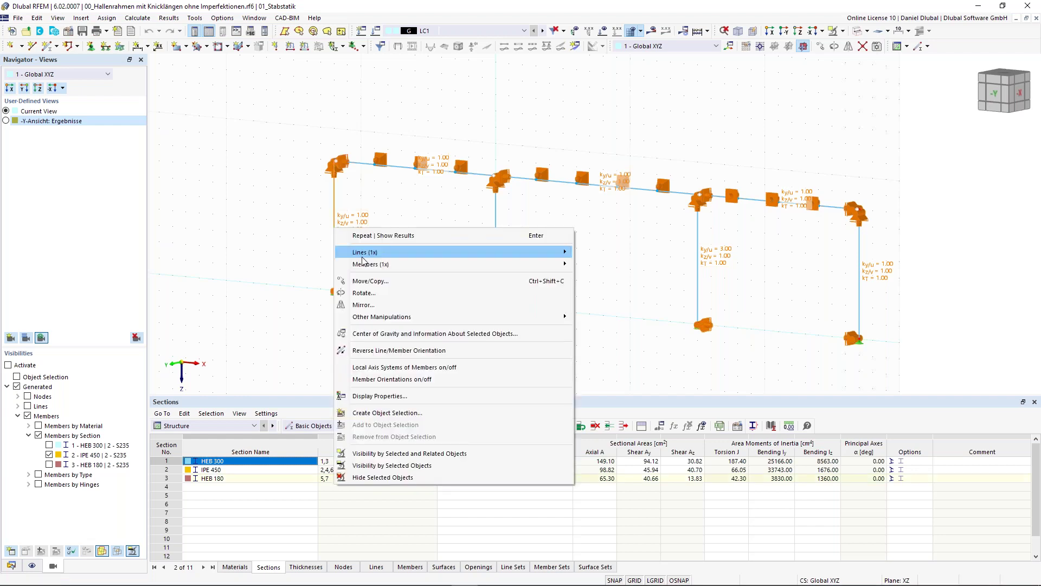
{"action": "mouse_move", "coordinate": [380, 264]}
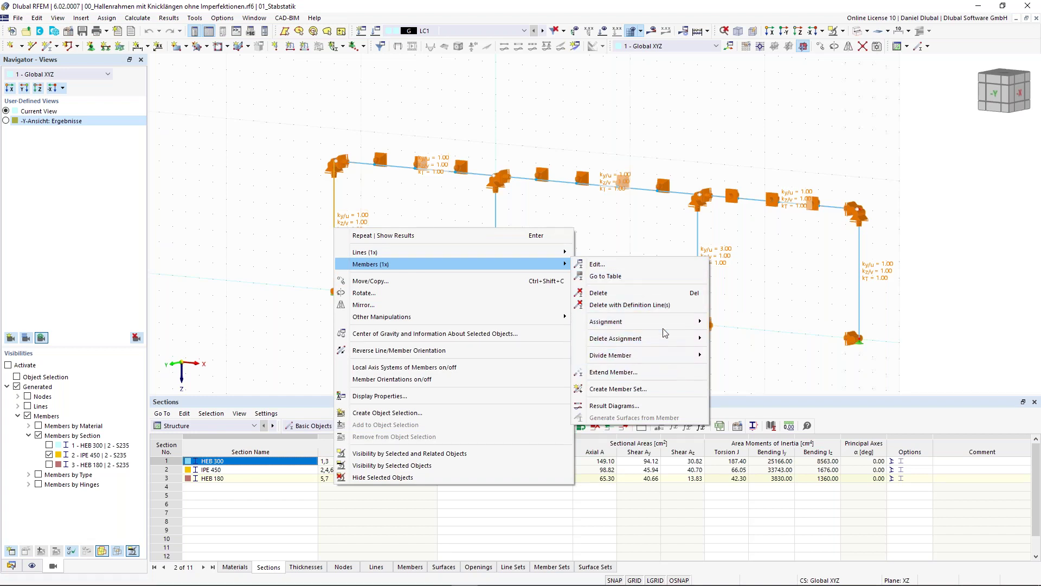
{"action": "mouse_move", "coordinate": [665, 332]}
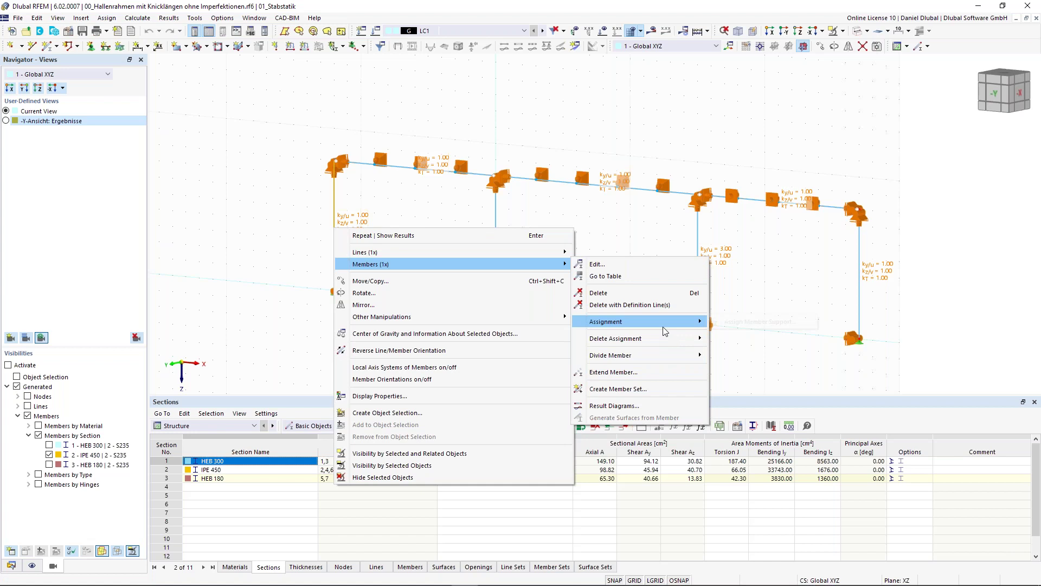
{"action": "left_click", "coordinate": [630, 217]}
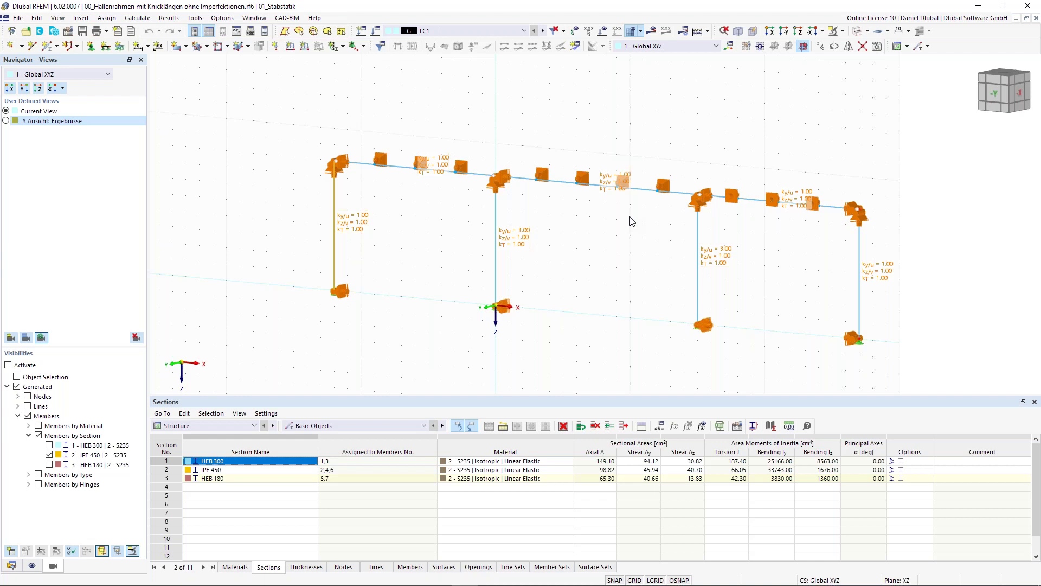
Step: Zoom and orbit the wireframe frame, and change its viewing direction with the view cube
{"action": "scroll", "coordinate": [520, 247], "scroll_direction": "down", "scroll_amount": 3}
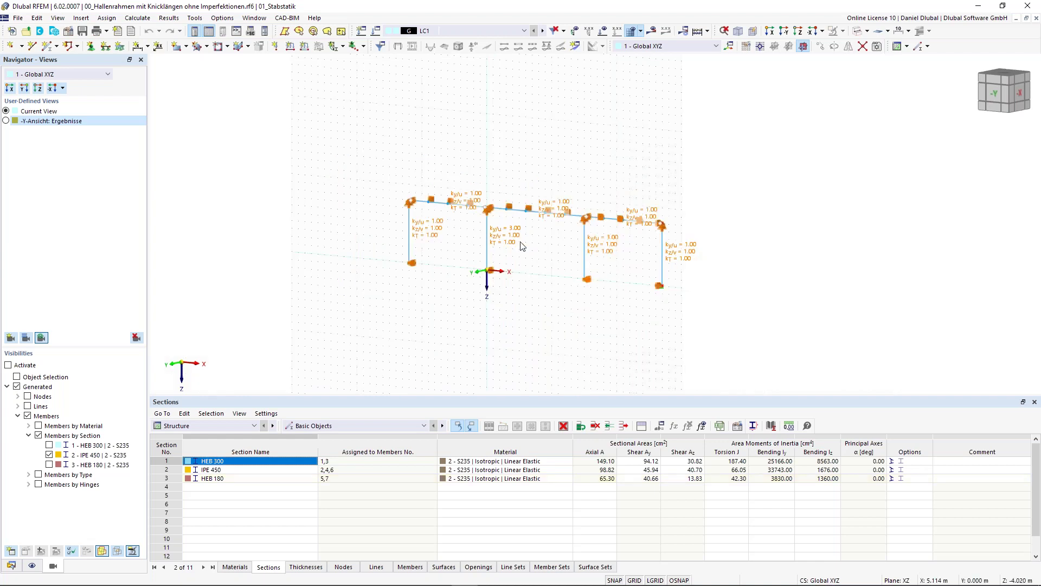
{"action": "scroll", "coordinate": [480, 249], "scroll_direction": "up", "scroll_amount": 3}
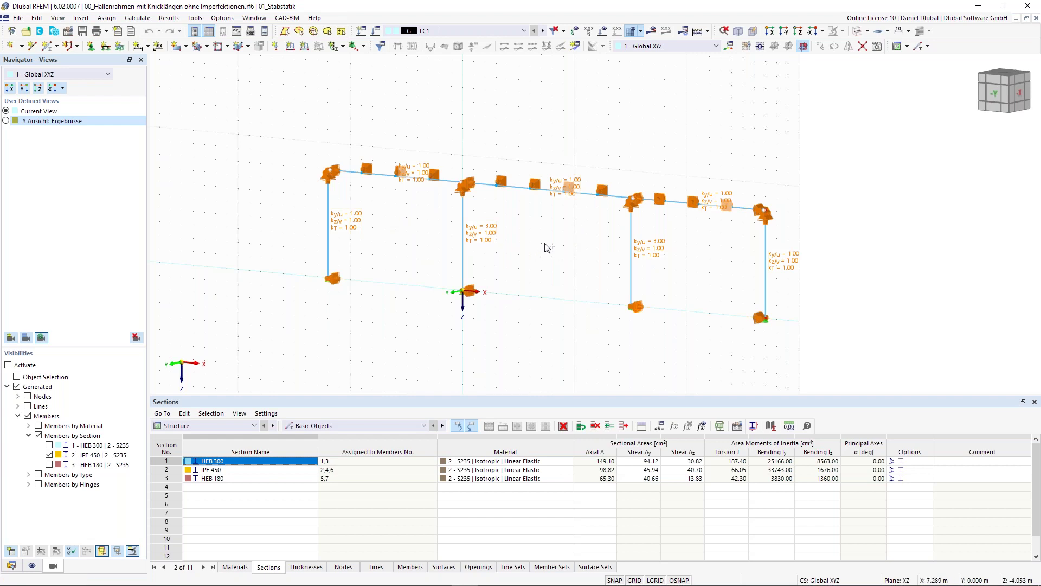
{"action": "middle_click_drag", "start_coordinate": [544, 243], "coordinate": [694, 194], "text": "ctrl"}
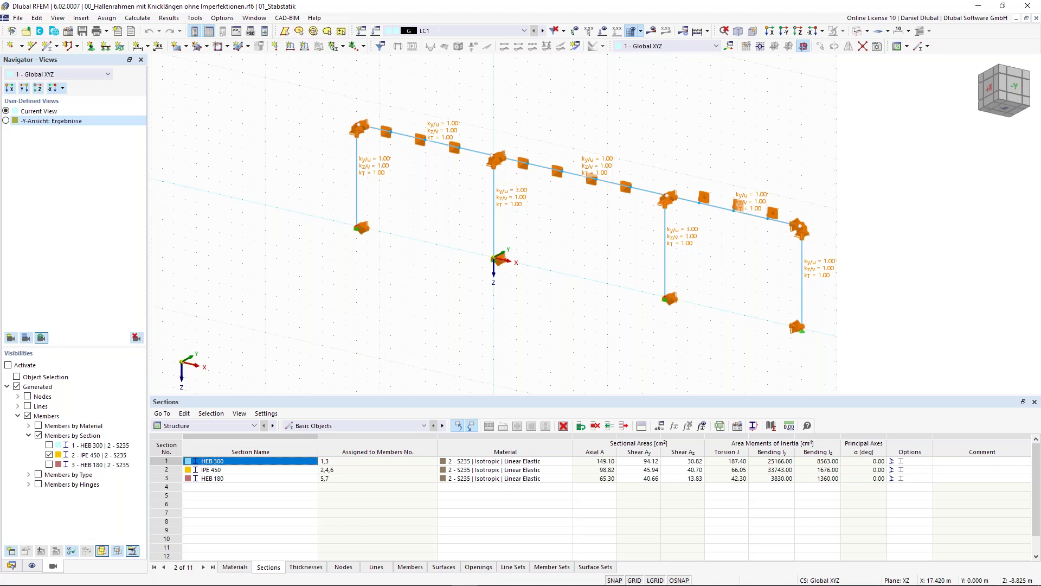
{"action": "middle_click_drag", "start_coordinate": [665, 217], "coordinate": [671, 247], "text": "ctrl"}
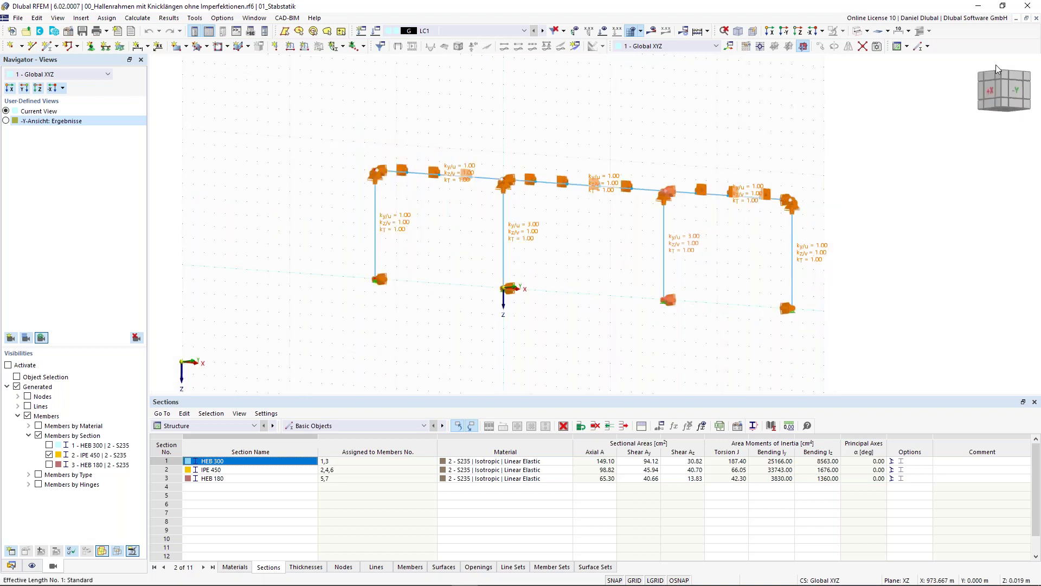
{"action": "left_click", "coordinate": [1013, 78]}
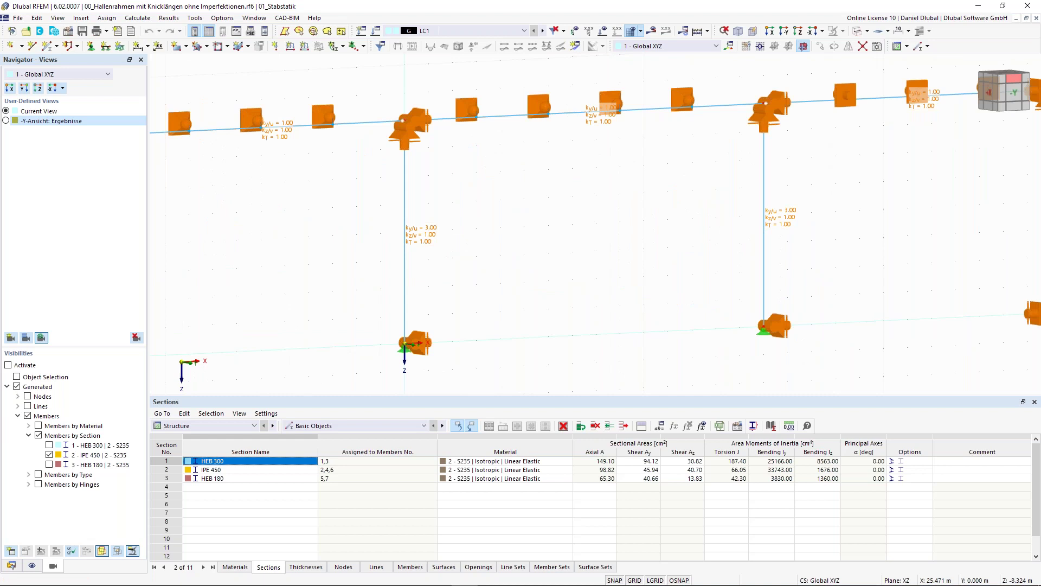
Step: Bring the whole frame back into view and orbit it to an oblique view from above on the -Y side
{"action": "middle_click_drag", "start_coordinate": [651, 253], "coordinate": [656, 258], "text": "ctrl"}
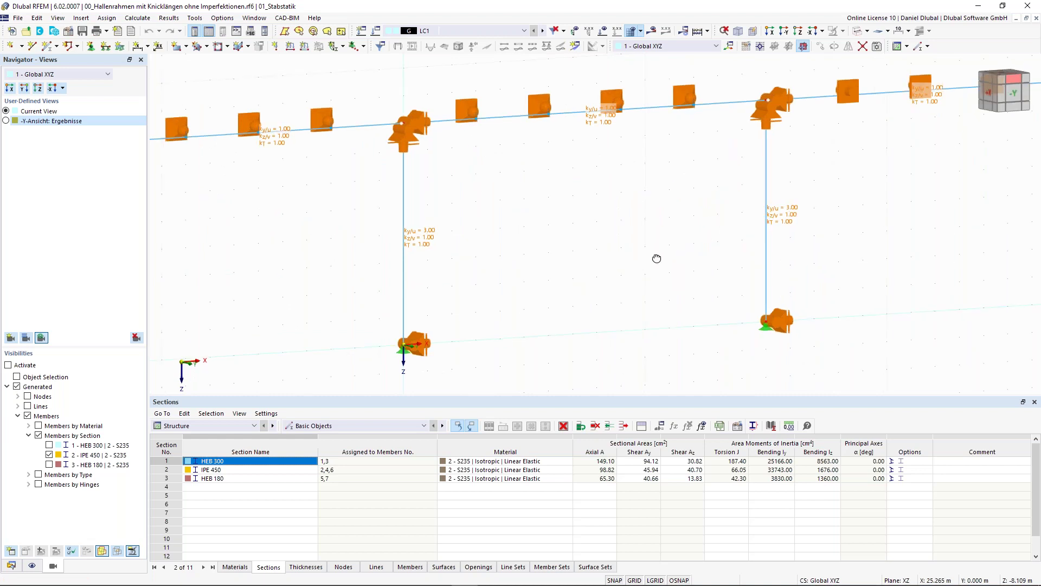
{"action": "scroll", "coordinate": [657, 258], "scroll_direction": "down", "scroll_amount": 5}
{"action": "middle_click_drag", "start_coordinate": [455, 176], "coordinate": [398, 196], "text": "ctrl"}
{"action": "scroll", "coordinate": [458, 198], "scroll_direction": "up", "scroll_amount": 1}
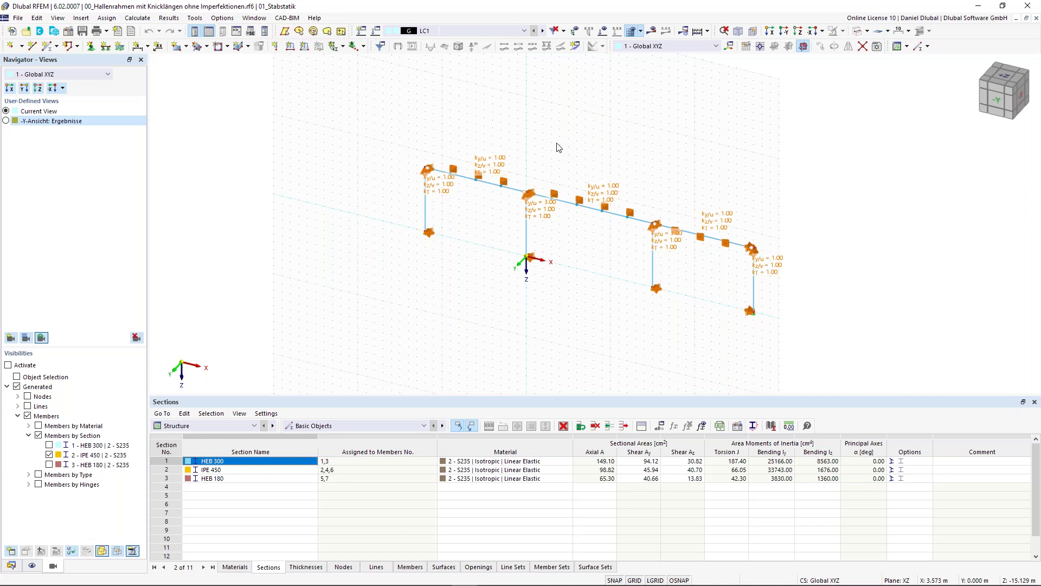
{"action": "middle_click_drag", "start_coordinate": [597, 155], "coordinate": [493, 145]}
{"action": "scroll", "coordinate": [533, 153], "scroll_direction": "up", "scroll_amount": 1}
{"action": "scroll", "coordinate": [532, 153], "scroll_direction": "down", "scroll_amount": 1}
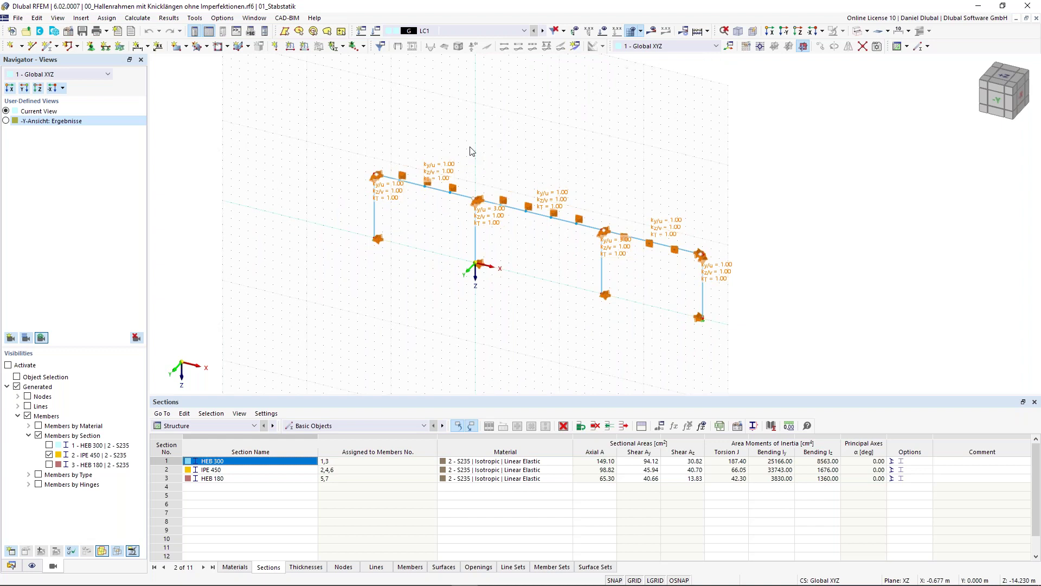
Step: Start a new model and name it Single-span Beam
{"action": "middle_click_drag", "start_coordinate": [466, 146], "coordinate": [454, 149]}
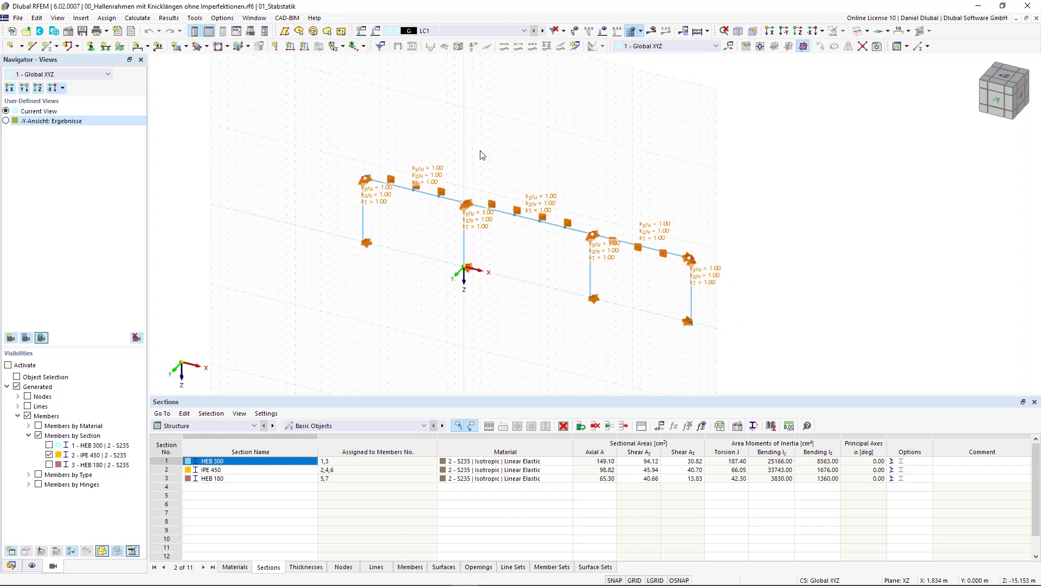
{"action": "left_click", "coordinate": [19, 18]}
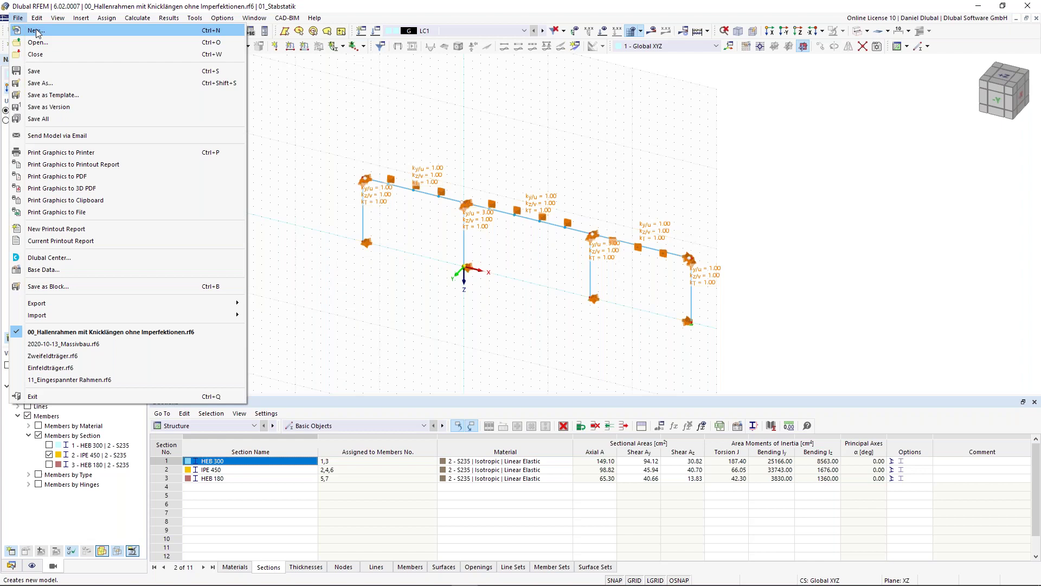
{"action": "left_click", "coordinate": [37, 31]}
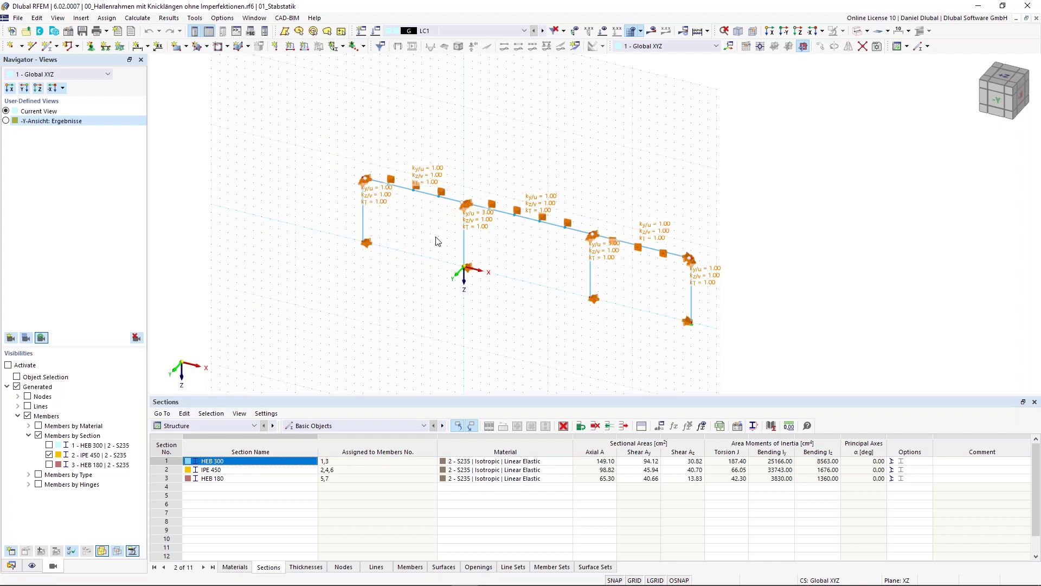
{"action": "key", "text": "ctrl+n"}
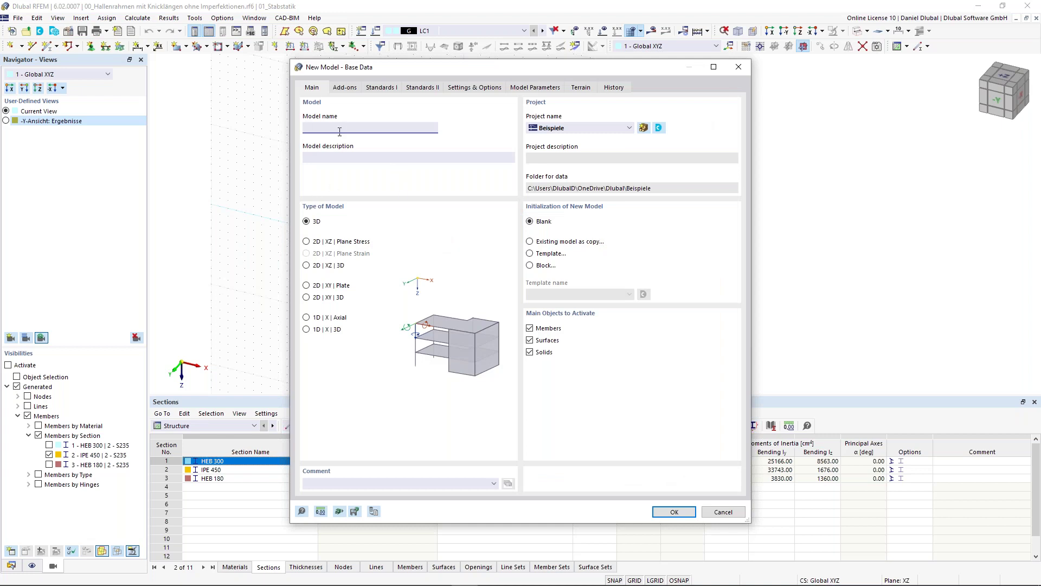
{"action": "type", "text": "Single-span Beam"}
Step: Assign the new model to the 01_Stabstatik project under Schulungsreihe_Studenten and set its type to 2D | XZ | Plane Stress
{"action": "left_click", "coordinate": [553, 131]}
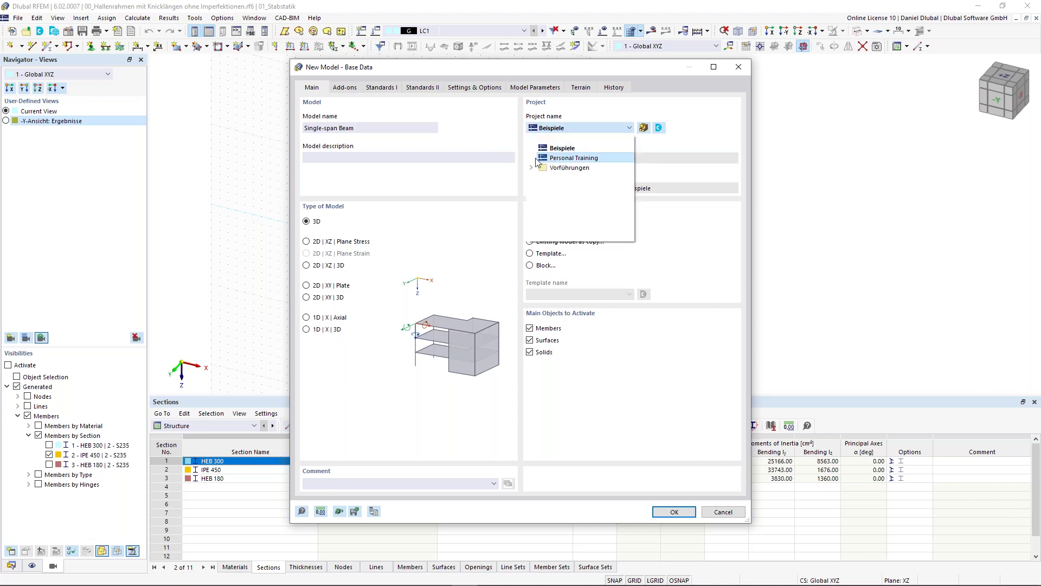
{"action": "left_click", "coordinate": [558, 113]}
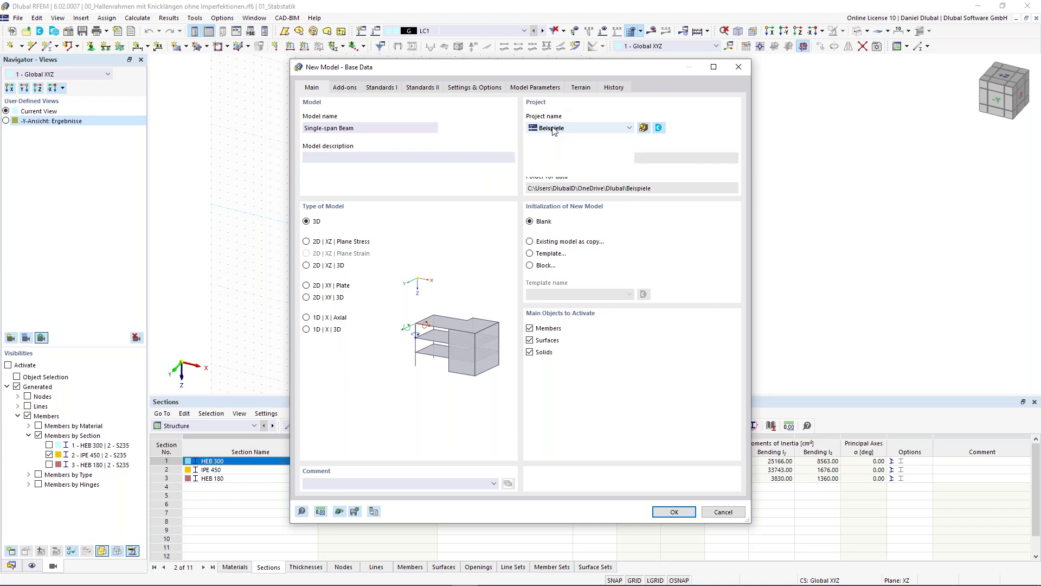
{"action": "left_click", "coordinate": [552, 131]}
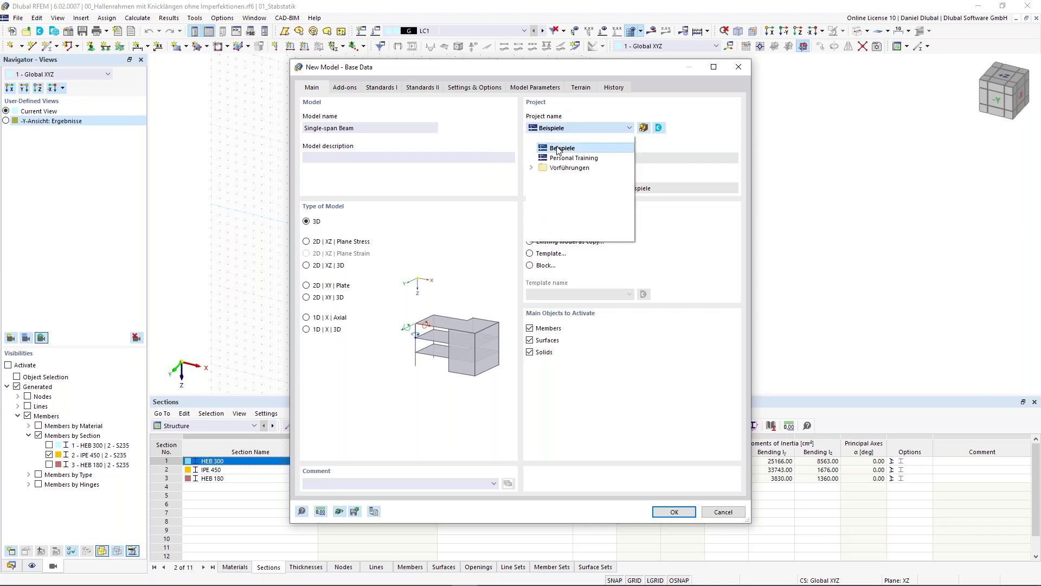
{"action": "left_click", "coordinate": [532, 168]}
{"action": "left_click", "coordinate": [543, 178]}
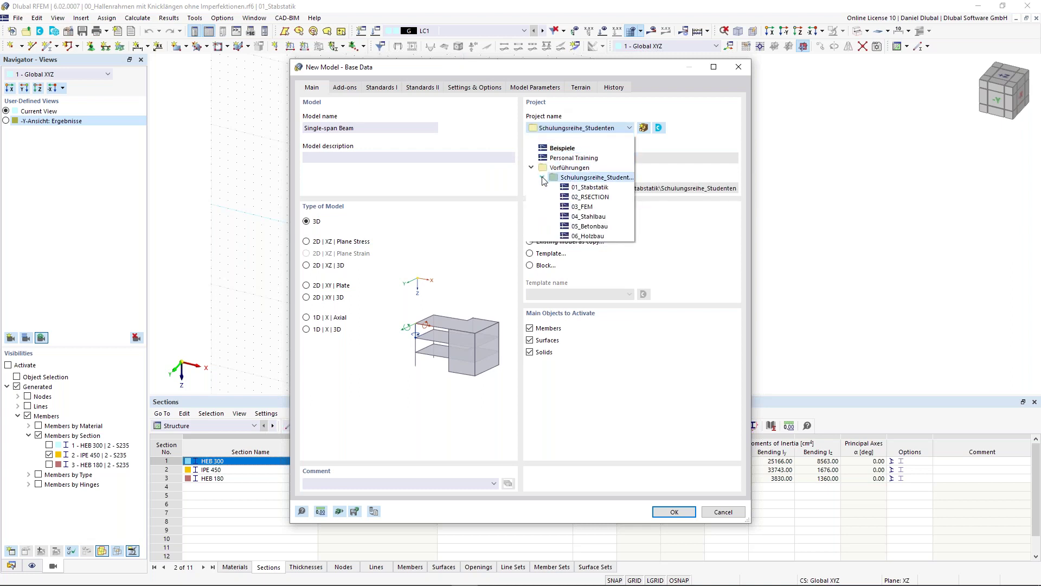
{"action": "left_click", "coordinate": [597, 189]}
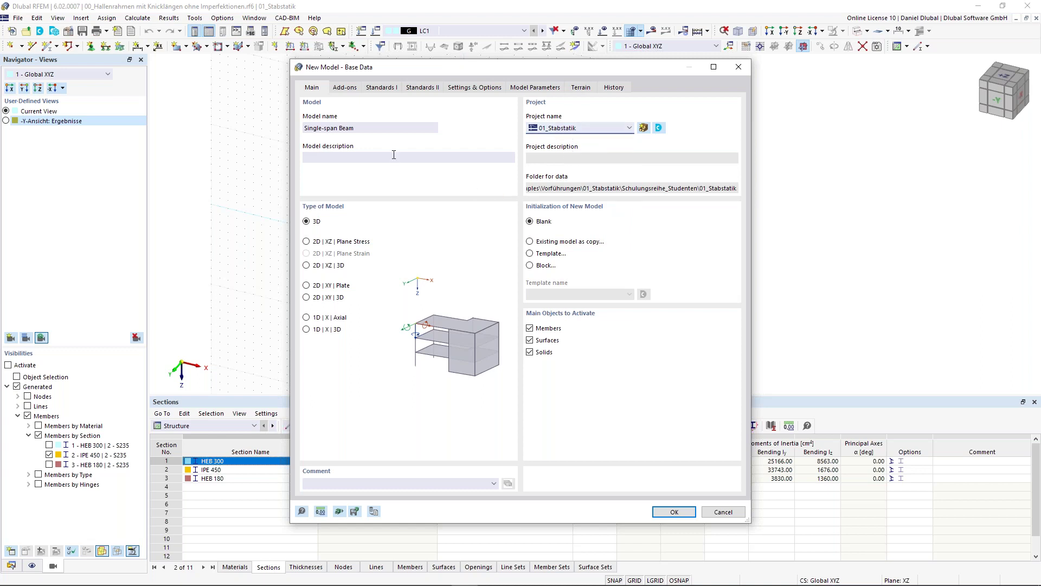
{"action": "left_click", "coordinate": [307, 241]}
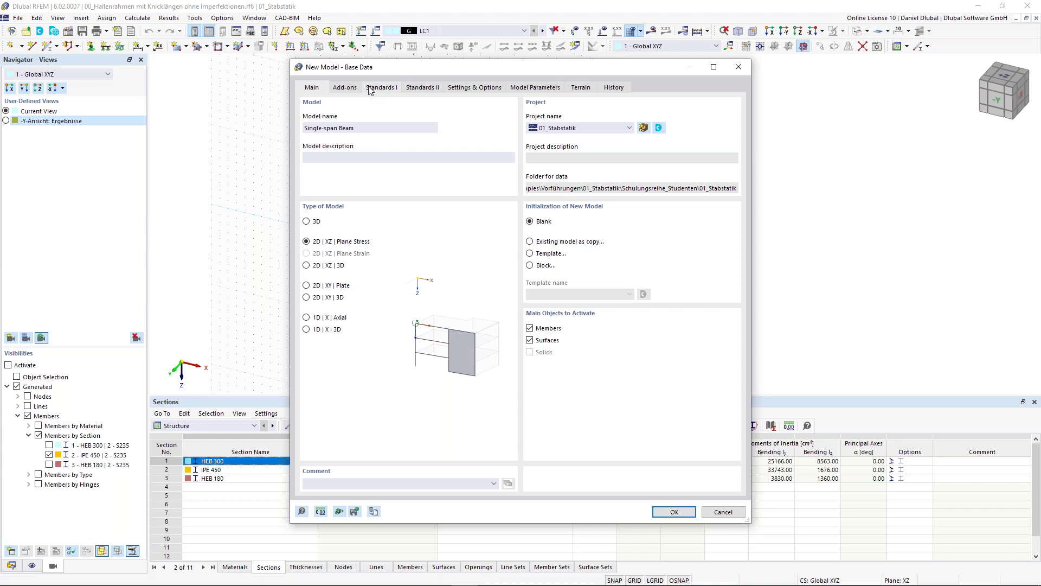
Step: Examine the units and decimal places of the Model category, including the units available for lengths
{"action": "left_click", "coordinate": [321, 511]}
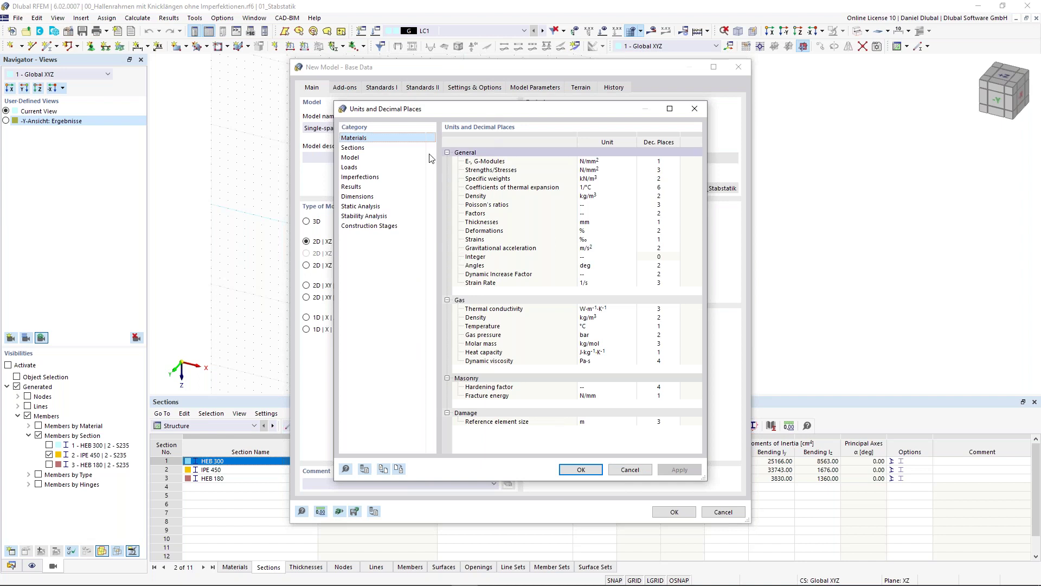
{"action": "left_click", "coordinate": [373, 158]}
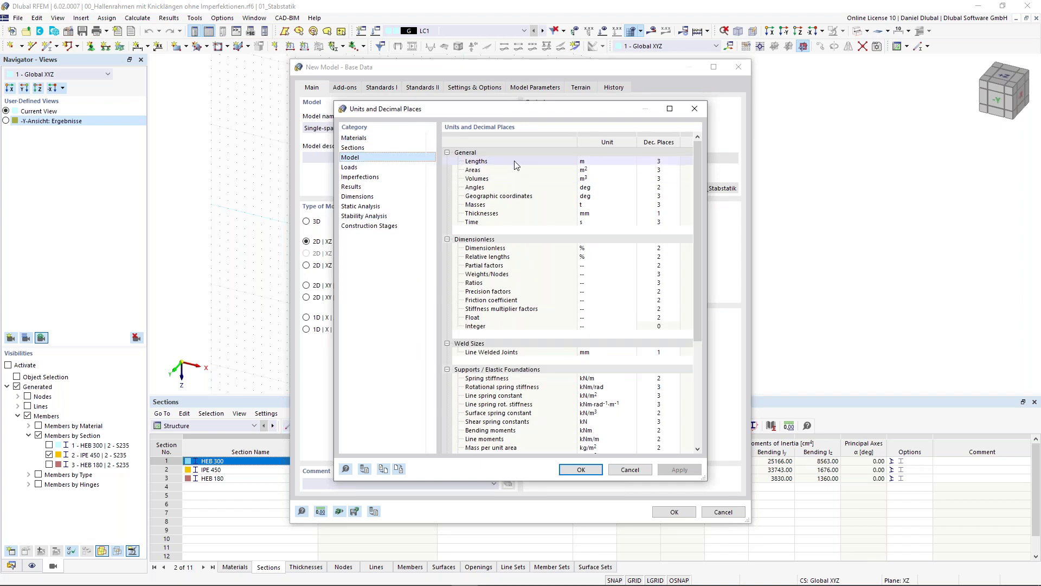
{"action": "left_click", "coordinate": [603, 162]}
{"action": "left_click", "coordinate": [631, 162]}
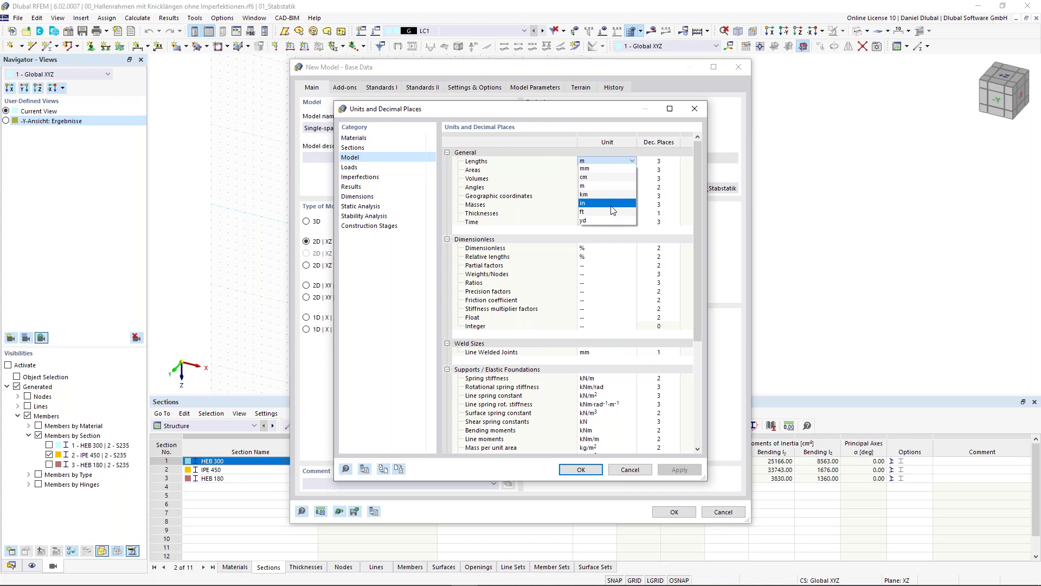
{"action": "left_click", "coordinate": [591, 108]}
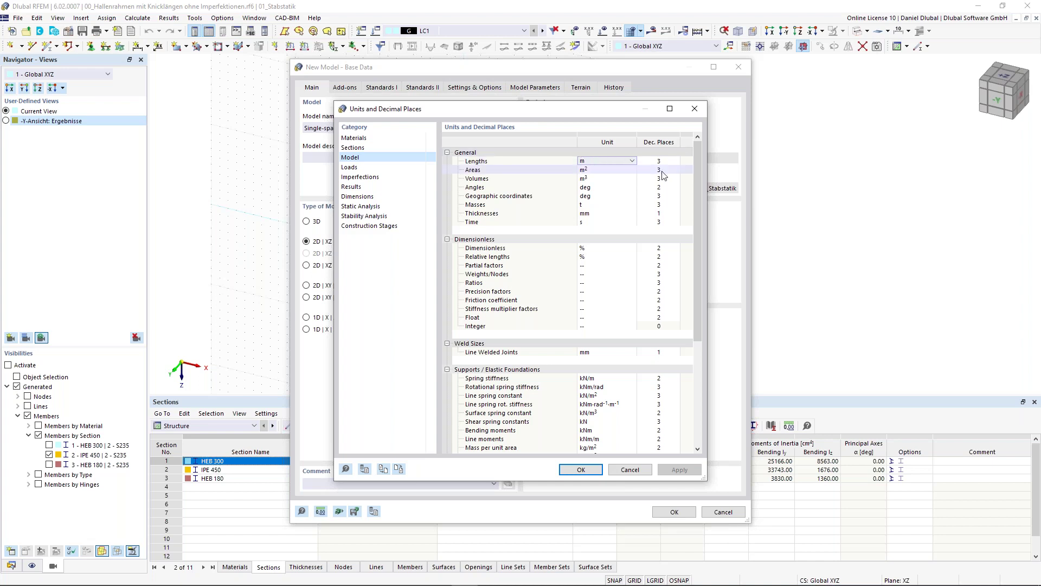
{"action": "left_click", "coordinate": [694, 109]}
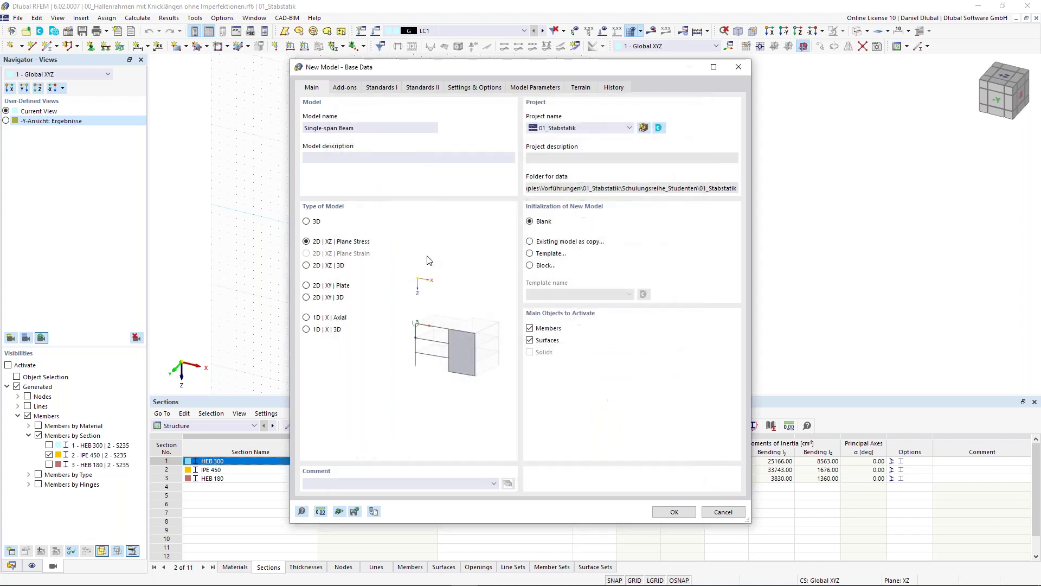
Step: Confirm the base data to create the model and place a node at the coordinate origin
{"action": "left_click", "coordinate": [673, 513]}
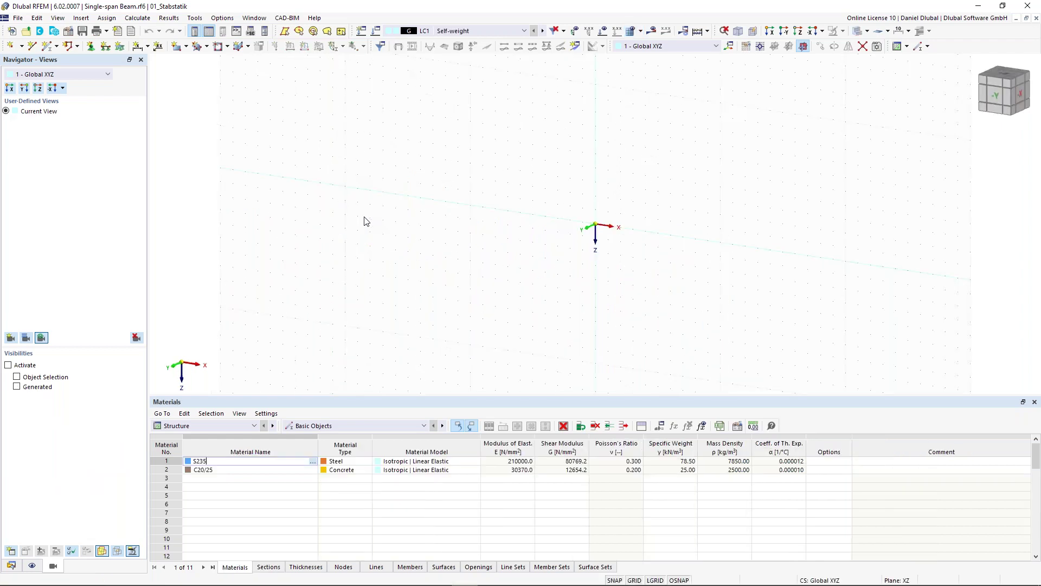
{"action": "middle_click_drag", "start_coordinate": [623, 167], "coordinate": [572, 180]}
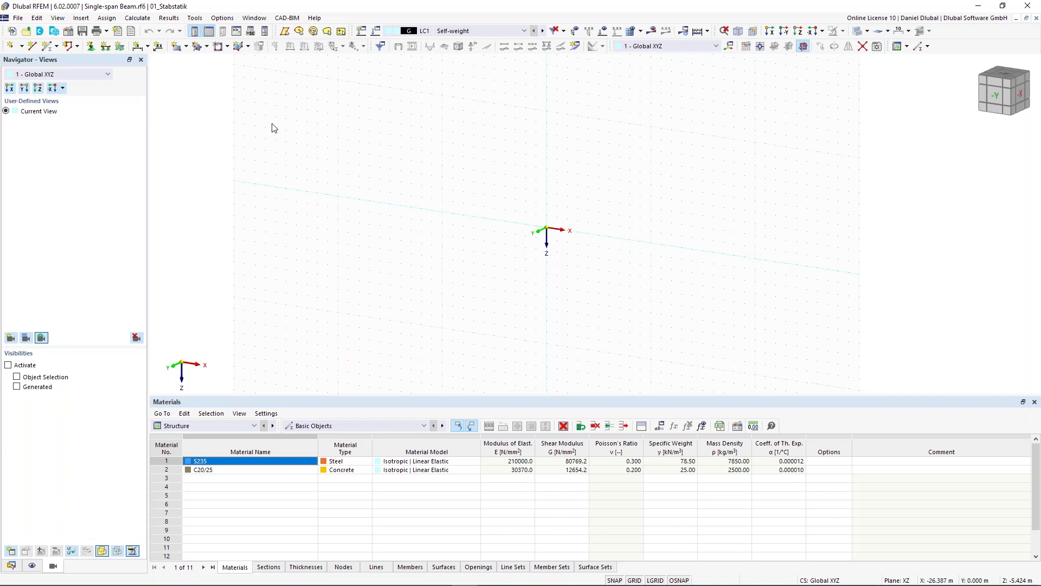
{"action": "left_click", "coordinate": [11, 45]}
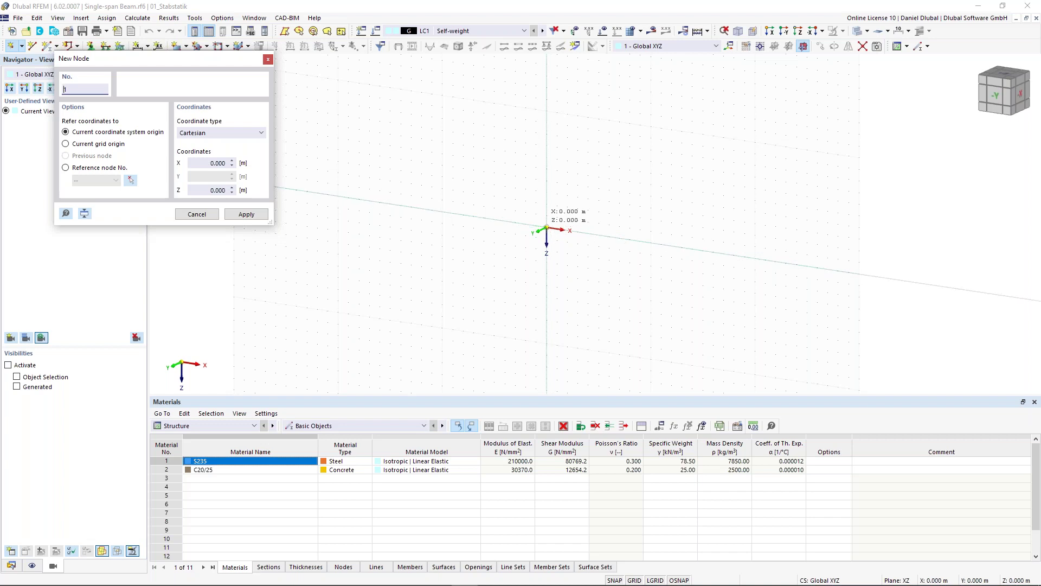
{"action": "left_click", "coordinate": [547, 227]}
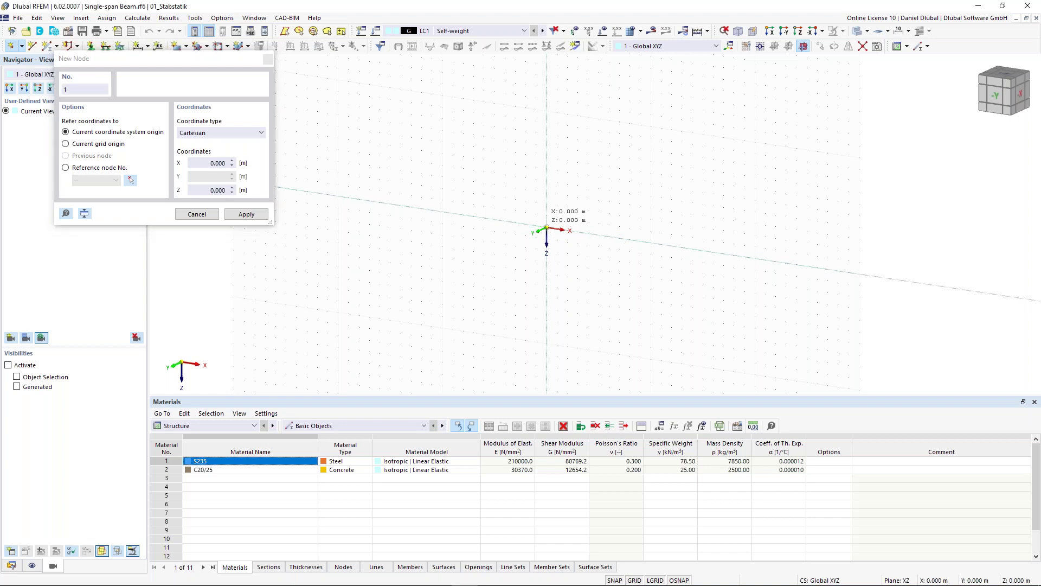
Step: Place a second node on the global X axis at X = 7.5 m, Z = 0 m
{"action": "scroll", "coordinate": [629, 235], "scroll_direction": "up", "scroll_amount": 1}
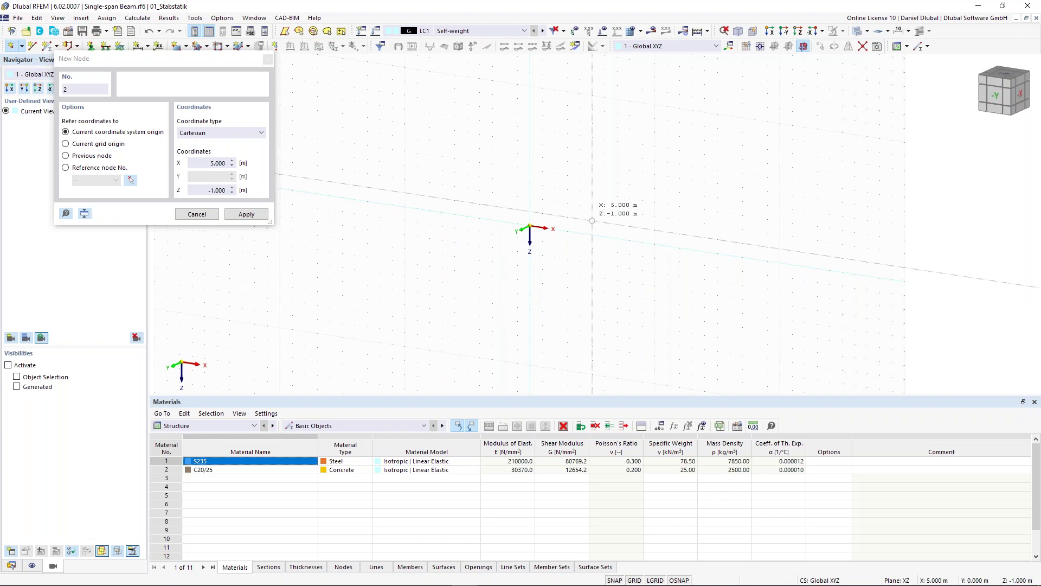
{"action": "scroll", "coordinate": [593, 229], "scroll_direction": "up", "scroll_amount": 2}
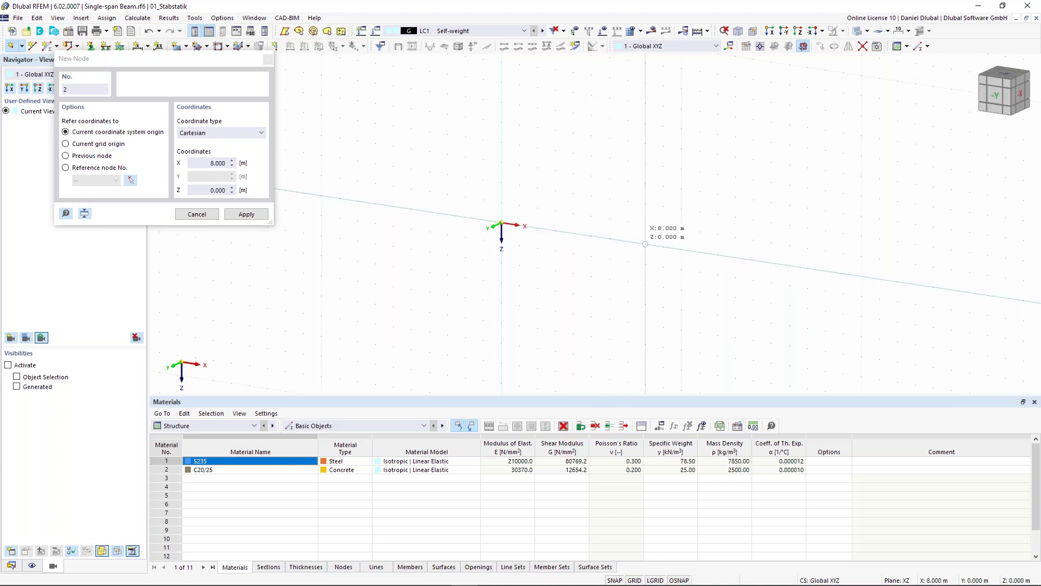
{"action": "left_click", "coordinate": [205, 162]}
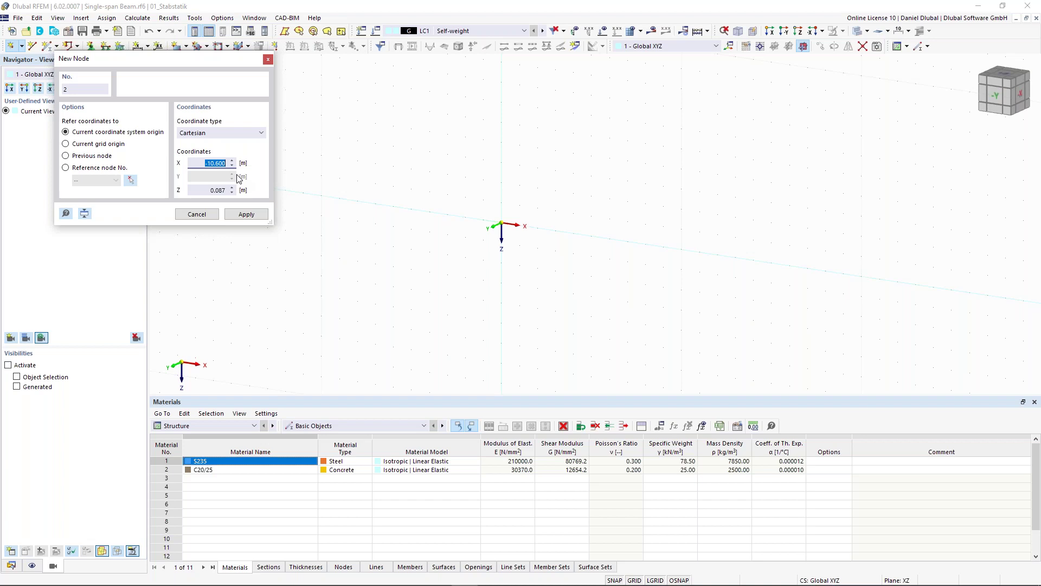
{"action": "key", "text": "Return"}
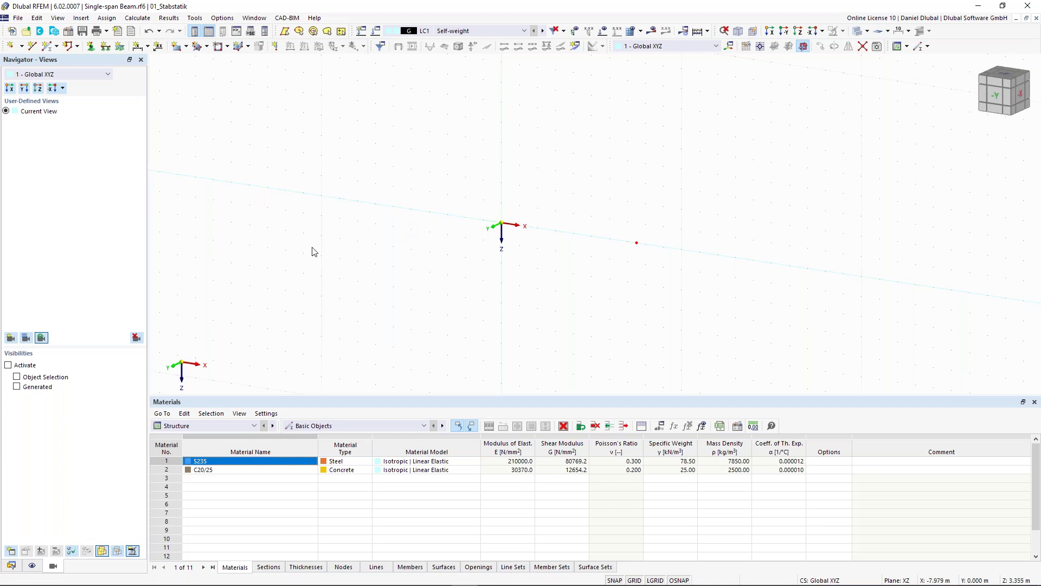
Step: Hide the global coordinate system axes shown at the zero point
{"action": "left_click", "coordinate": [33, 565]}
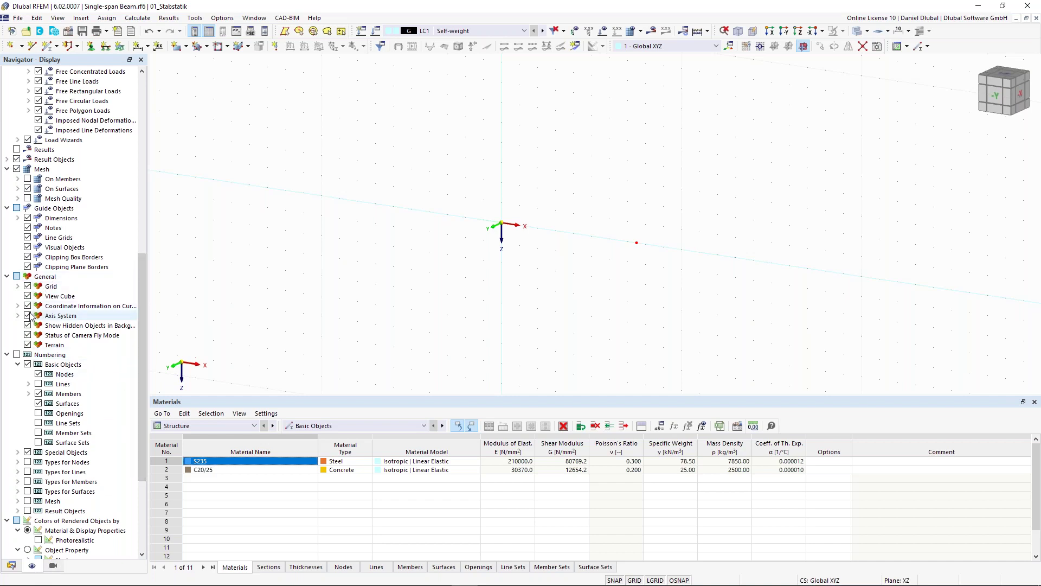
{"action": "left_click", "coordinate": [18, 315]}
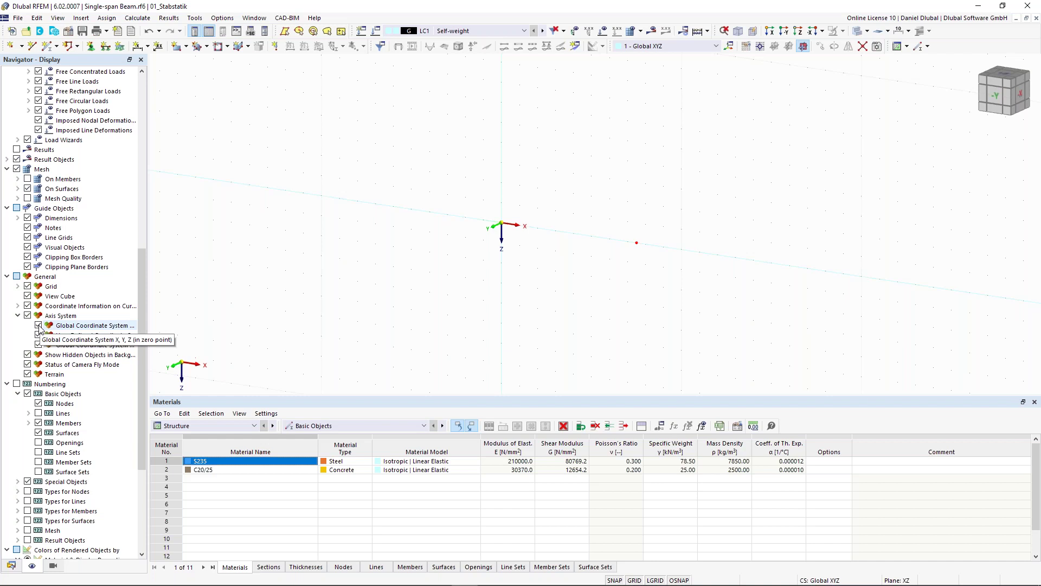
{"action": "left_click", "coordinate": [39, 326]}
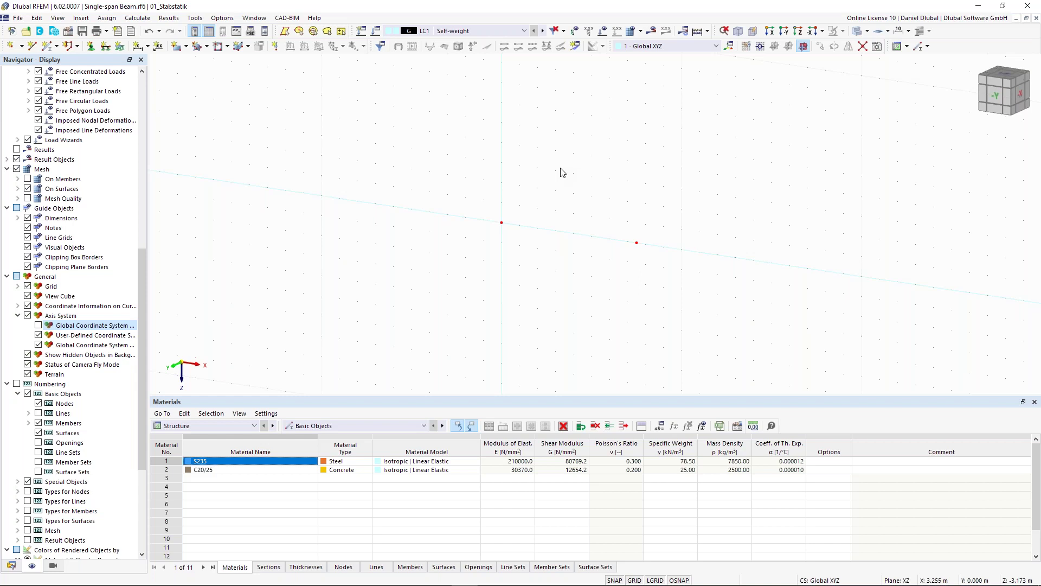
Step: Draw a single line from the node at the origin to the second node and end the line command
{"action": "left_click", "coordinate": [33, 50]}
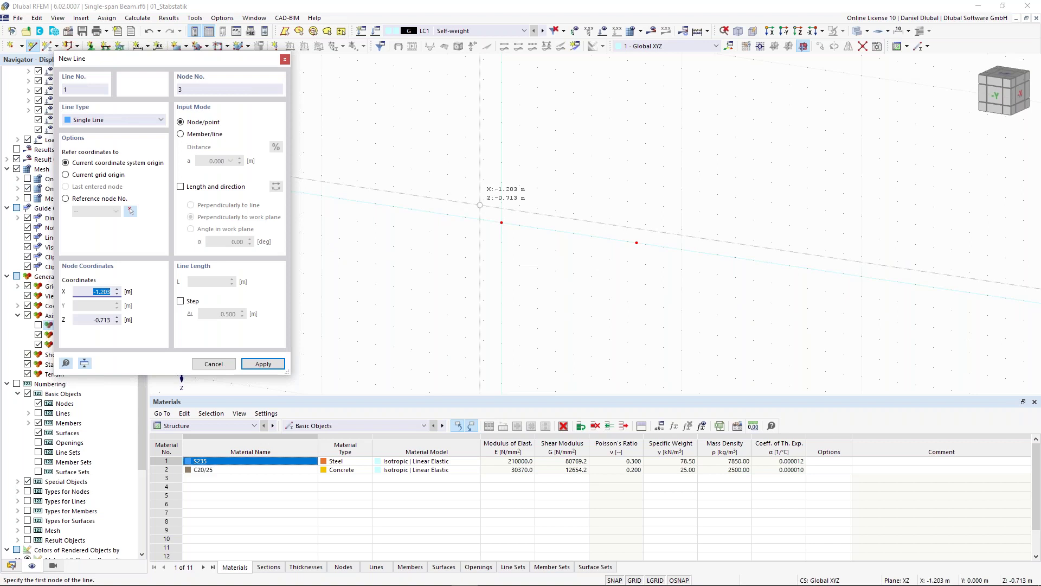
{"action": "left_click", "coordinate": [501, 222]}
{"action": "left_click", "coordinate": [631, 227]}
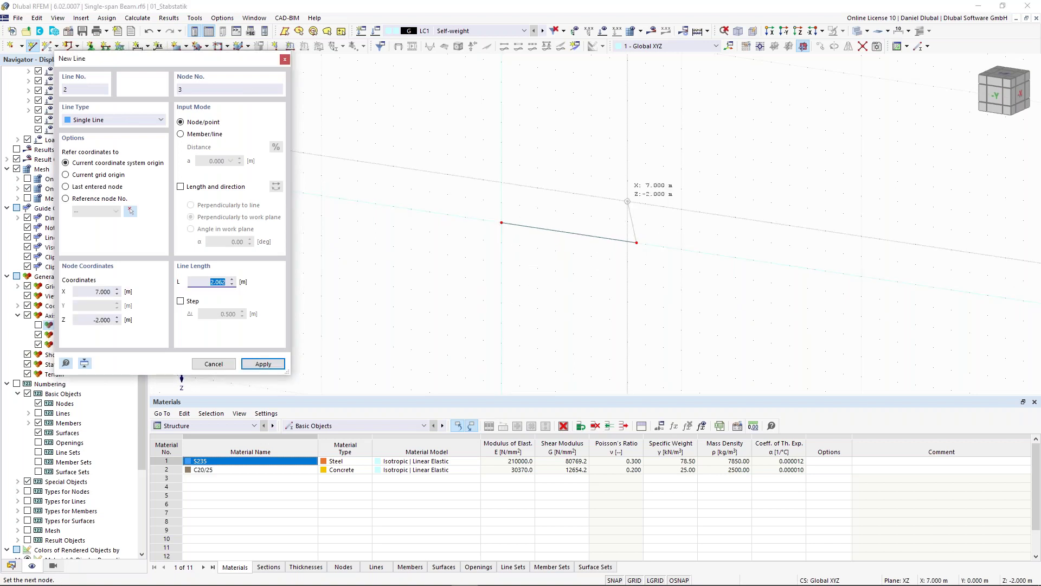
{"action": "right_click", "coordinate": [634, 208]}
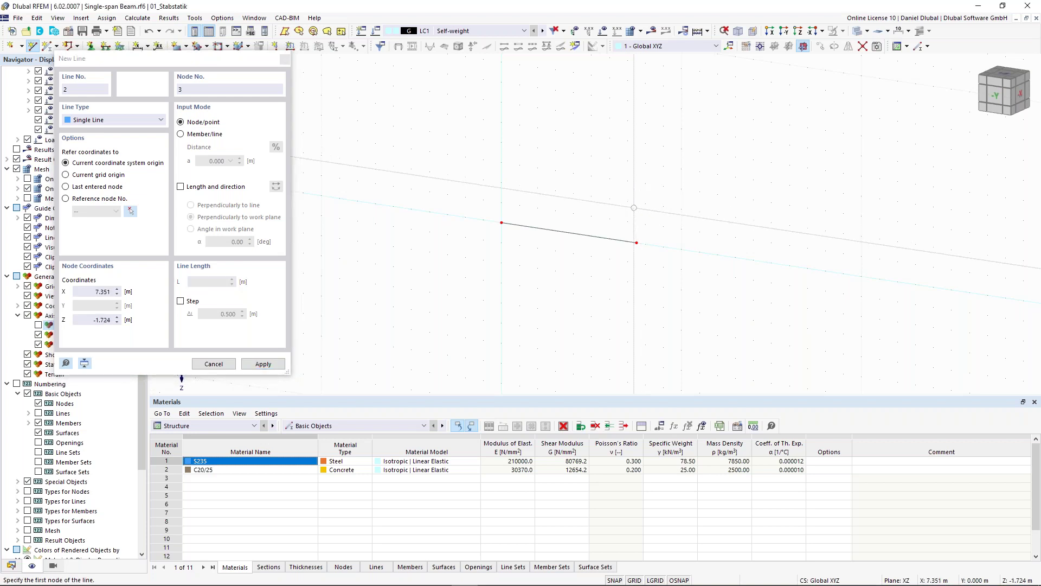
{"action": "right_click", "coordinate": [634, 208]}
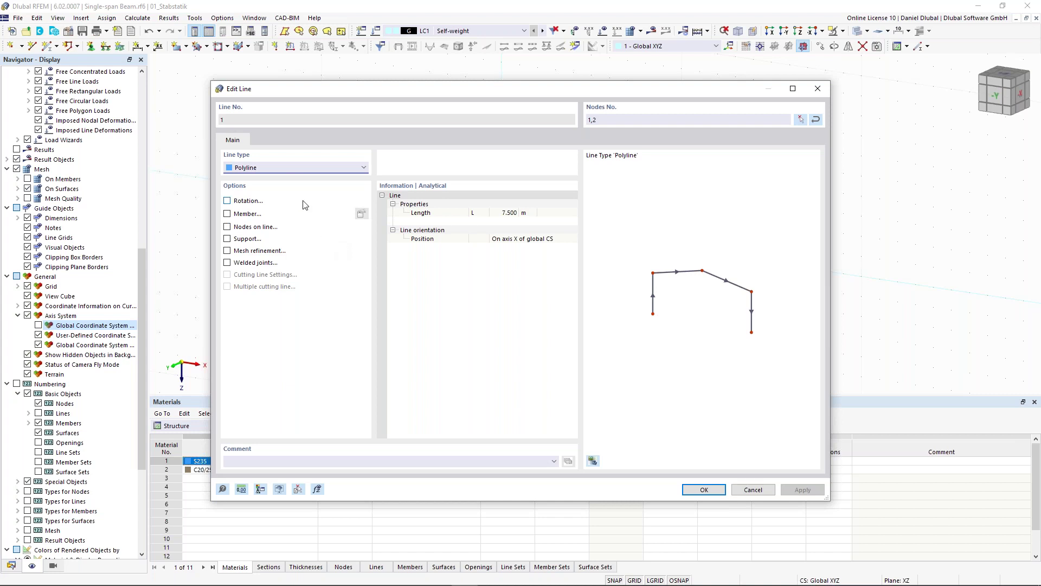
Step: Add a member to the line with the Definable Stiffness type and start a new member definable stiffness
{"action": "left_click", "coordinate": [227, 214]}
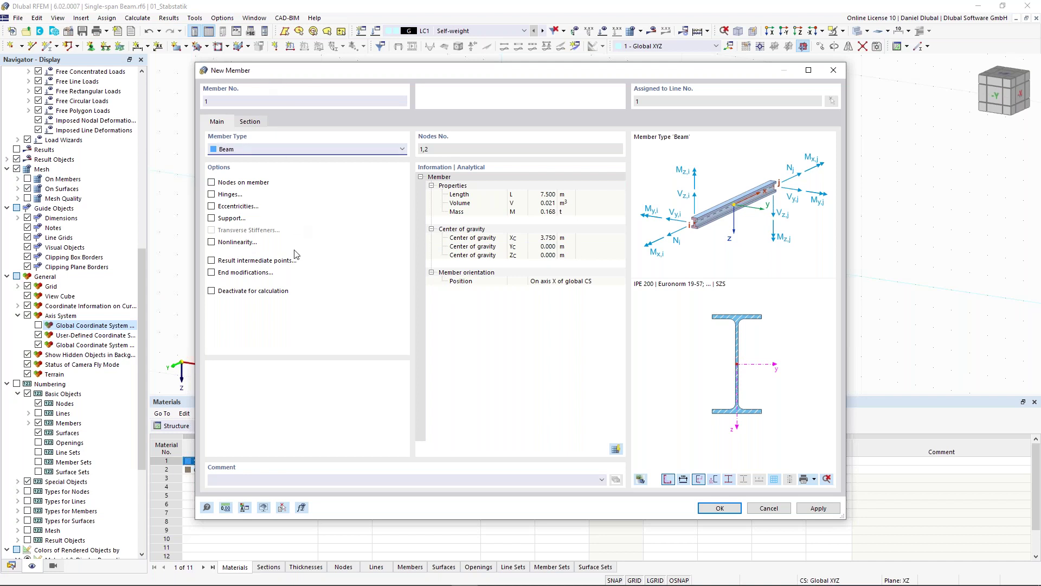
{"action": "left_click", "coordinate": [259, 150]}
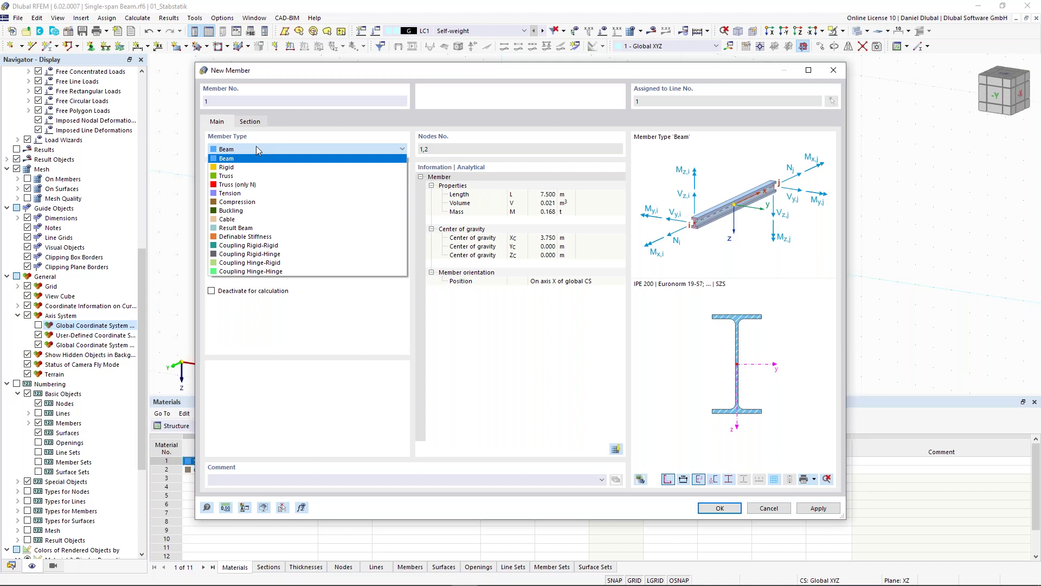
{"action": "left_click", "coordinate": [261, 240]}
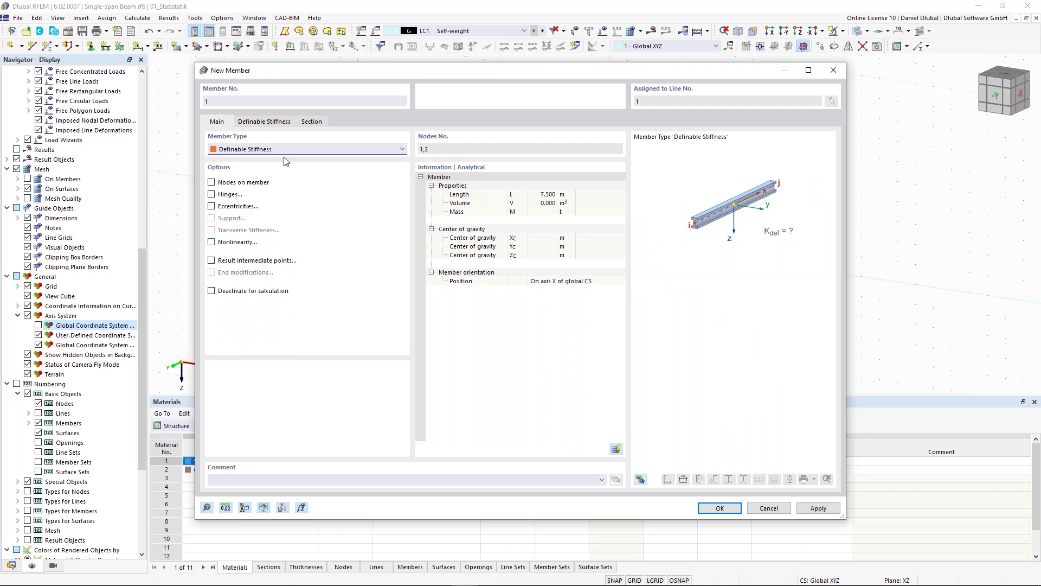
{"action": "left_click", "coordinate": [265, 121]}
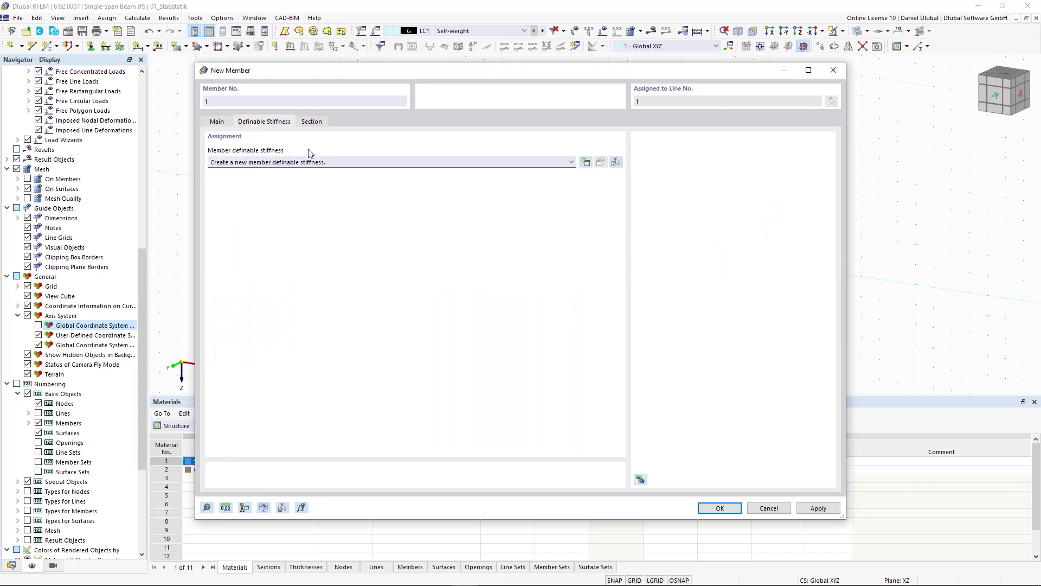
{"action": "left_click", "coordinate": [585, 163]}
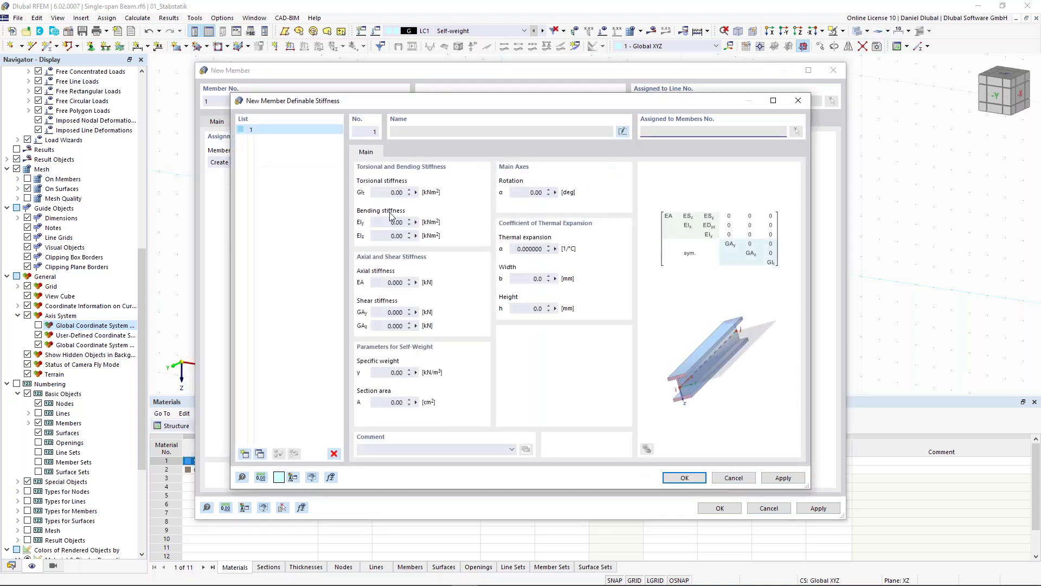
Step: Set the torsional, both bending, axial and both shear stiffnesses to 1 and confirm the stiffness, member and line
{"action": "left_click", "coordinate": [382, 194]}
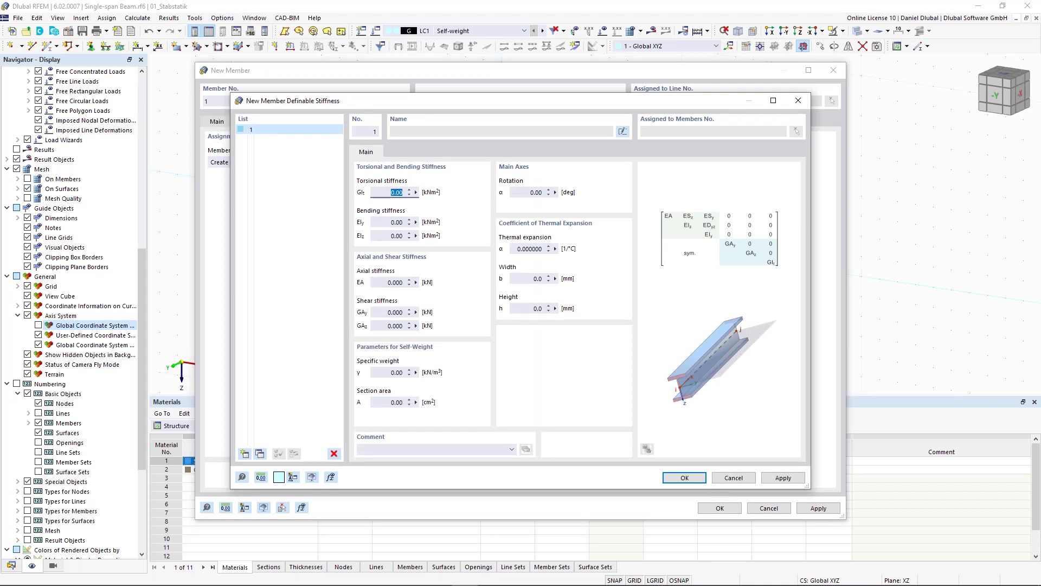
{"action": "type", "text": "1"}
{"action": "key", "text": "Tab"}
{"action": "type", "text": "1"}
{"action": "key", "text": "Tab"}
{"action": "type", "text": "1"}
{"action": "key", "text": "Tab"}
{"action": "type", "text": "1"}
{"action": "key", "text": "Tab"}
{"action": "type", "text": "1"}
{"action": "key", "text": "Tab"}
{"action": "type", "text": "1"}
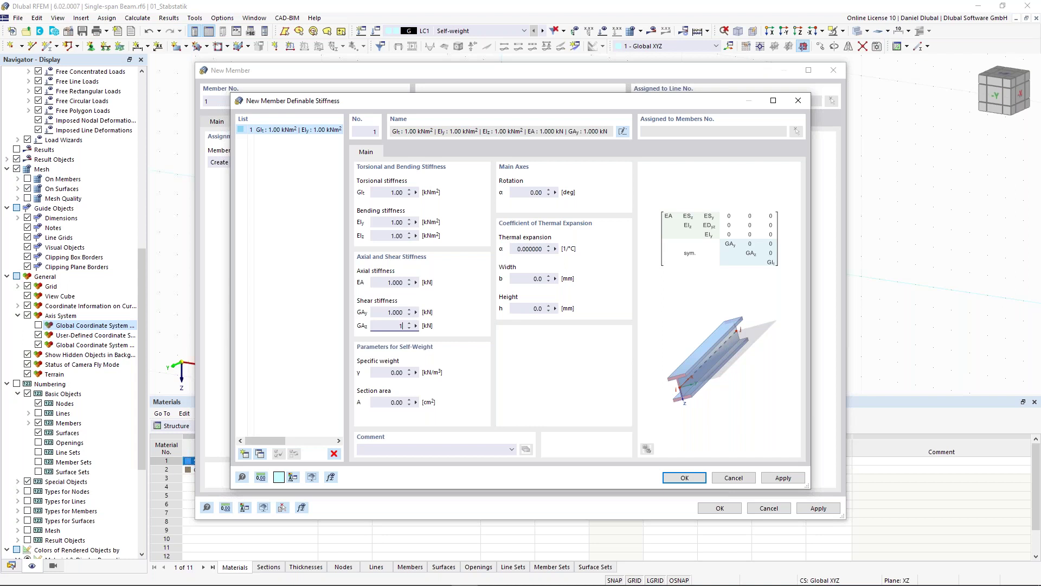
{"action": "left_click", "coordinate": [683, 478]}
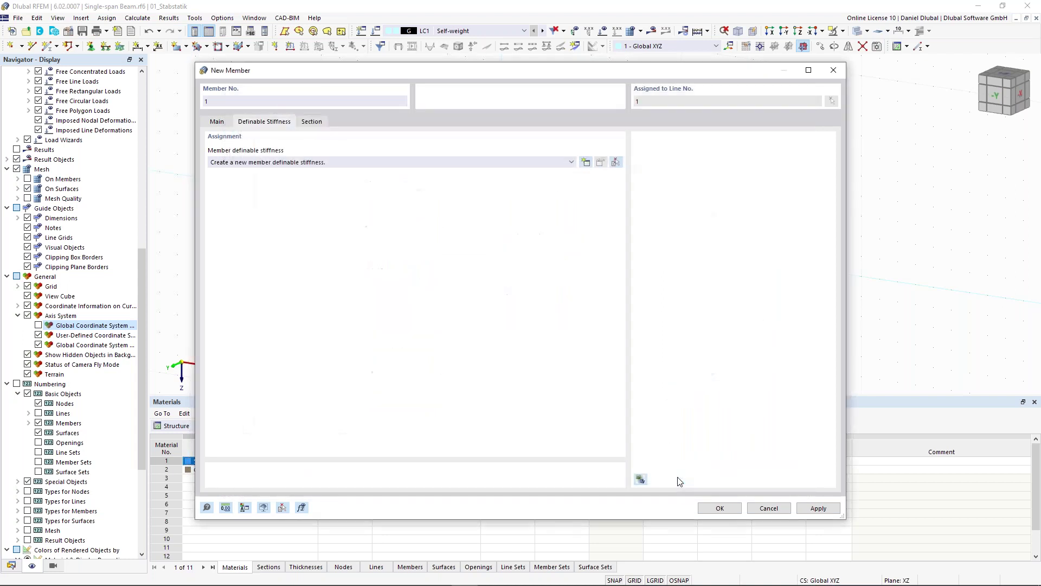
{"action": "left_click", "coordinate": [720, 508]}
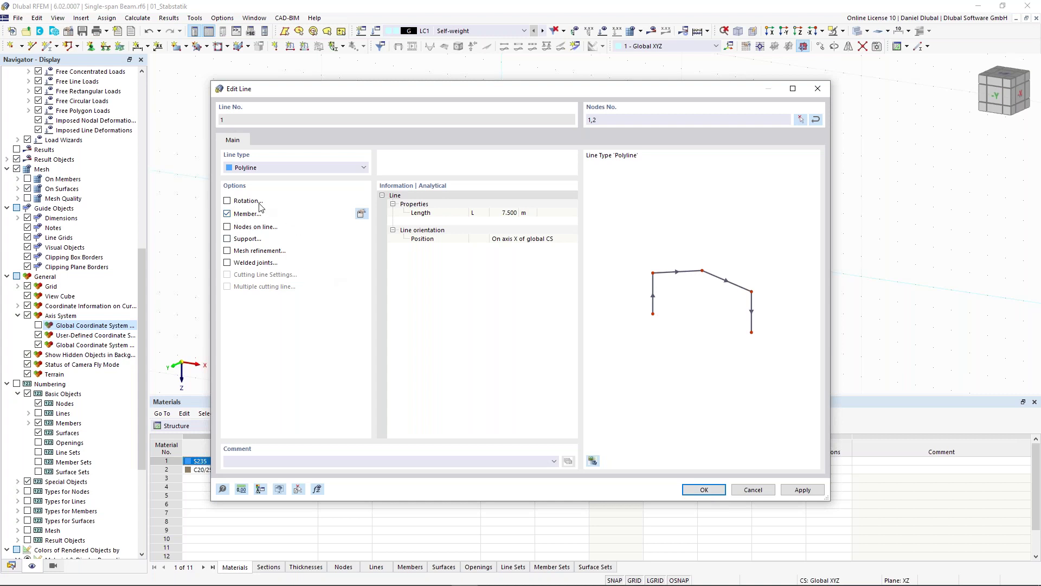
{"action": "left_click", "coordinate": [702, 489]}
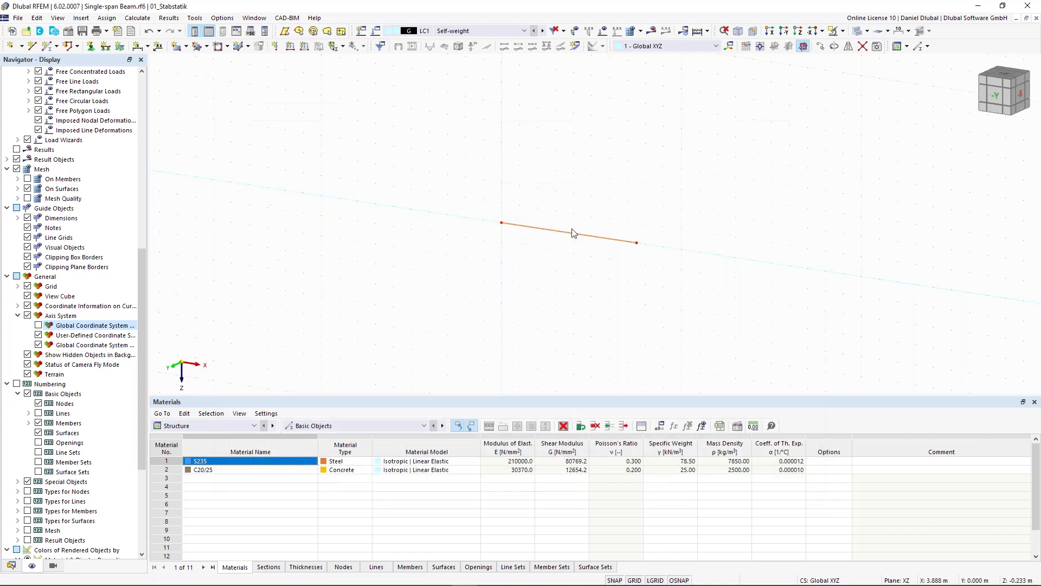
Step: Enlarge the model view by lowering the upper edge of the table area
{"action": "scroll", "coordinate": [562, 196], "scroll_direction": "up", "scroll_amount": 1}
{"action": "left_click", "coordinate": [593, 217]}
{"action": "scroll", "coordinate": [611, 216], "scroll_direction": "up", "scroll_amount": 1}
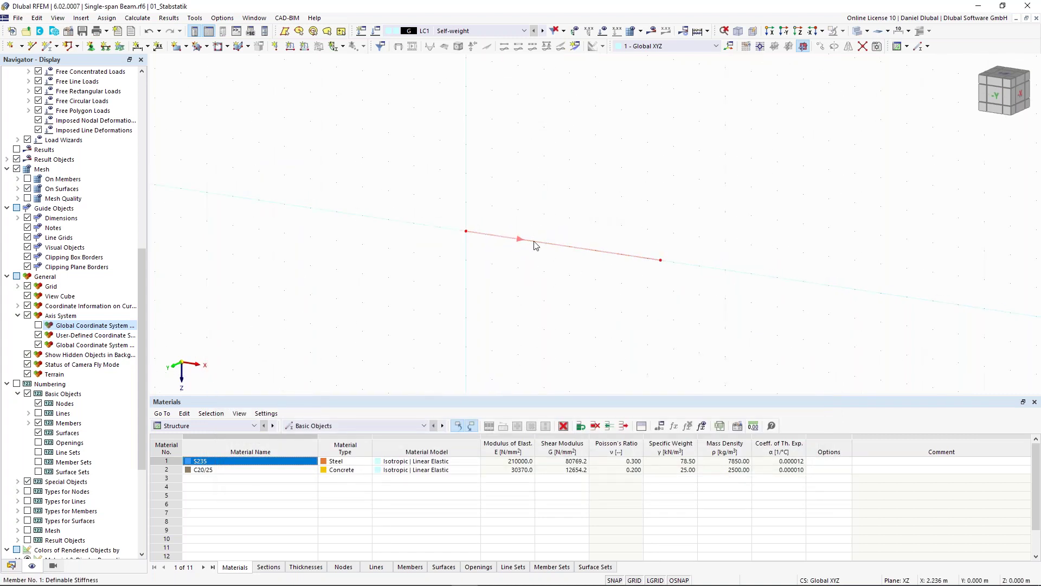
{"action": "scroll", "coordinate": [541, 219], "scroll_direction": "up", "scroll_amount": 1}
{"action": "middle_click_drag", "start_coordinate": [552, 205], "coordinate": [556, 193]}
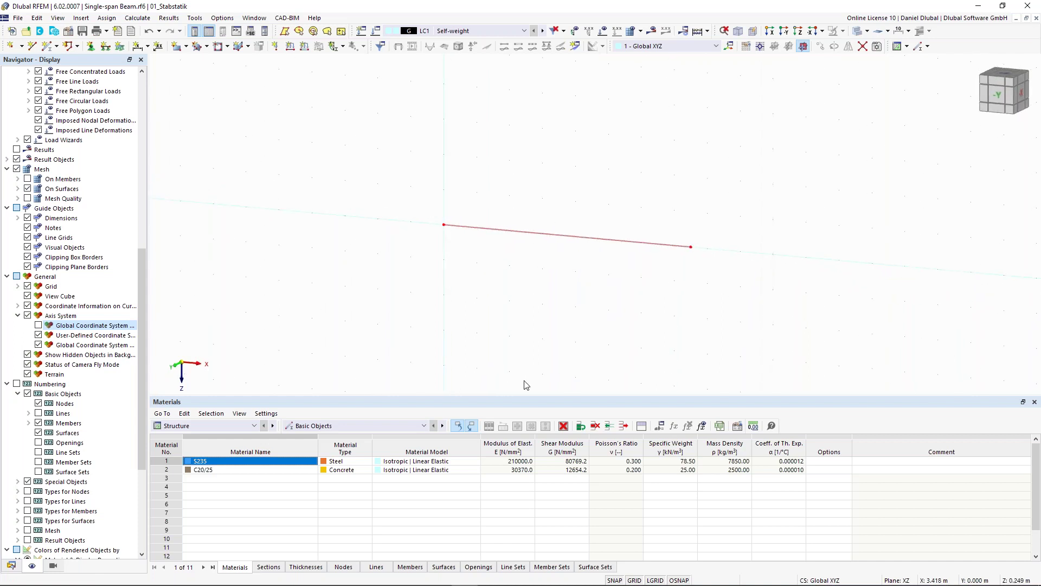
{"action": "left_click_drag", "start_coordinate": [526, 394], "coordinate": [528, 411]}
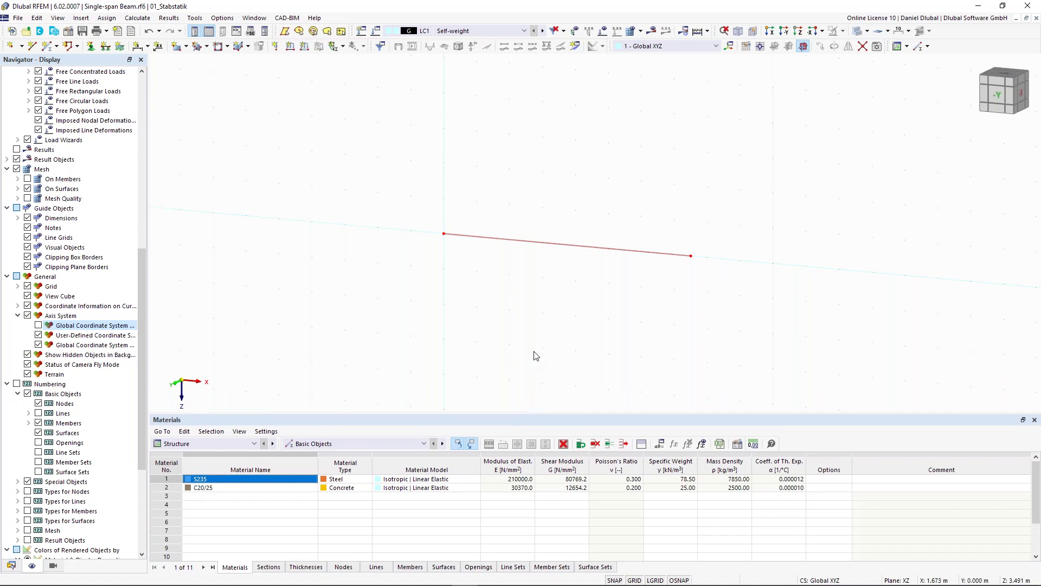
Step: Assign the Hinged nodal support to the beam's start node at the origin
{"action": "left_click", "coordinate": [90, 47]}
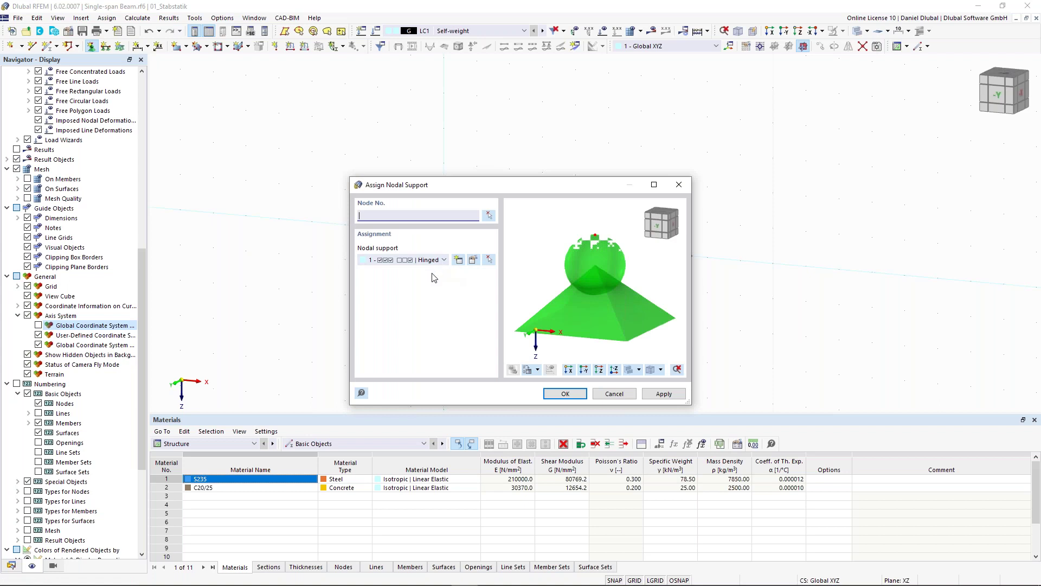
{"action": "left_click", "coordinate": [442, 261]}
{"action": "left_click", "coordinate": [438, 275]}
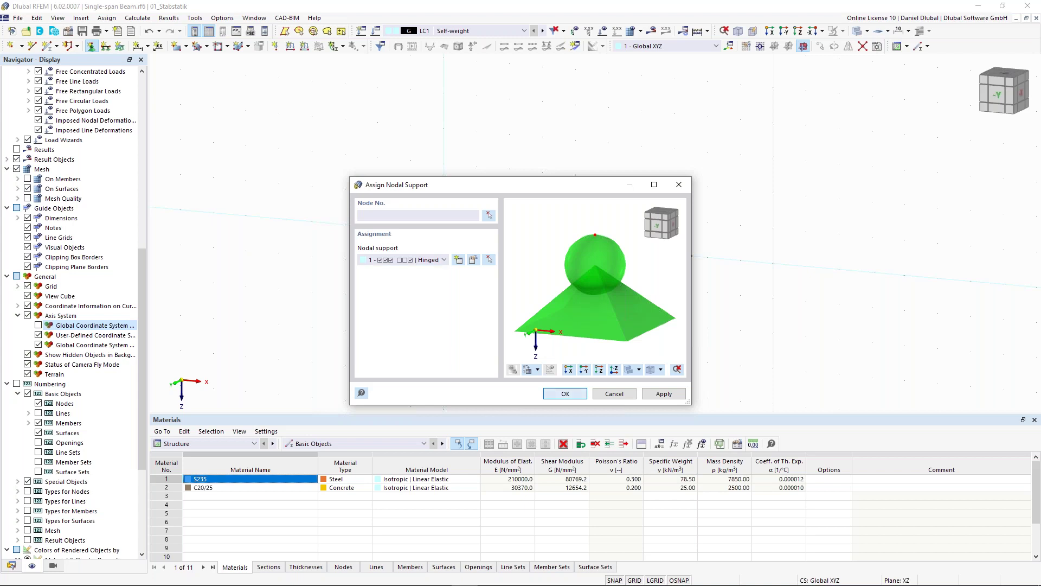
{"action": "left_click", "coordinate": [565, 393]}
{"action": "left_click_drag", "start_coordinate": [415, 169], "coordinate": [465, 264]}
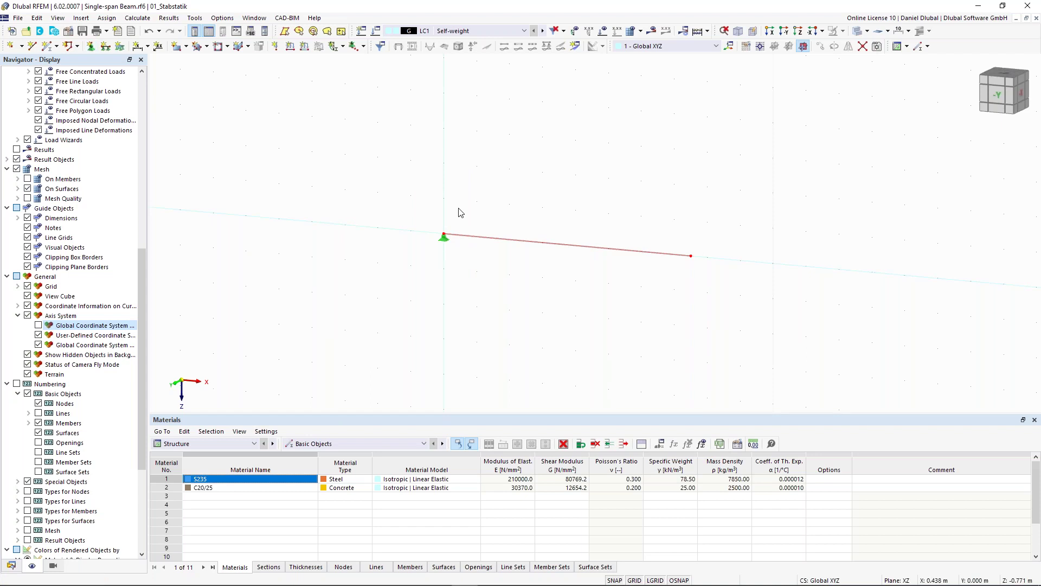
Step: Assign the Roller in X nodal support to the beam's end node
{"action": "left_click", "coordinate": [93, 48]}
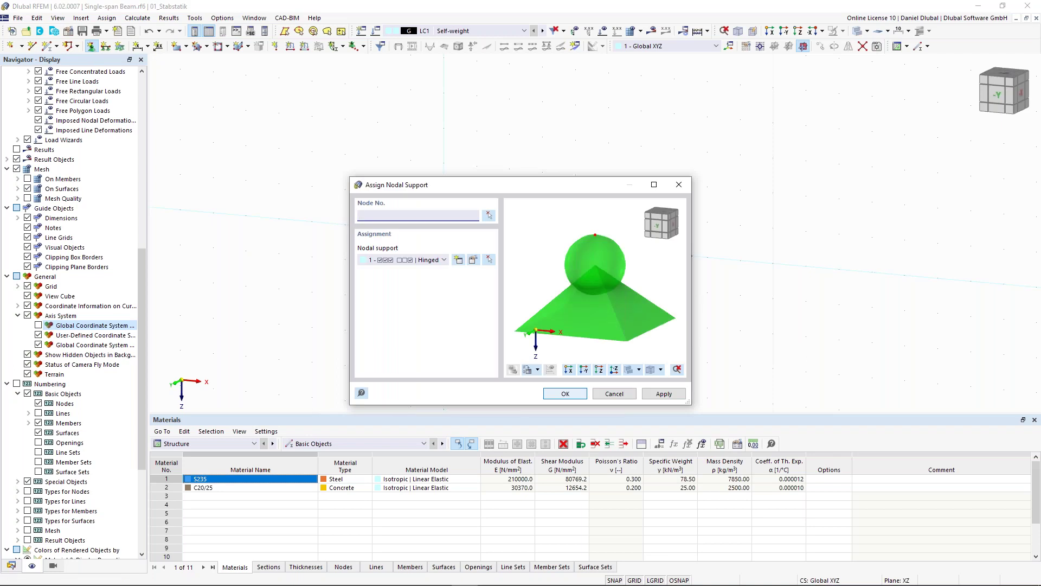
{"action": "left_click", "coordinate": [443, 260]}
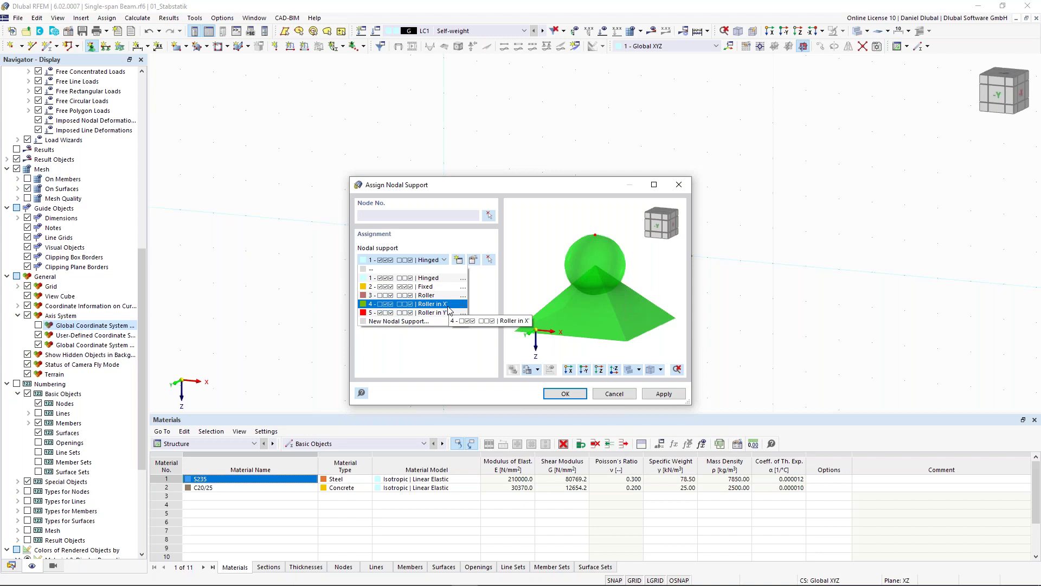
{"action": "left_click", "coordinate": [428, 304]}
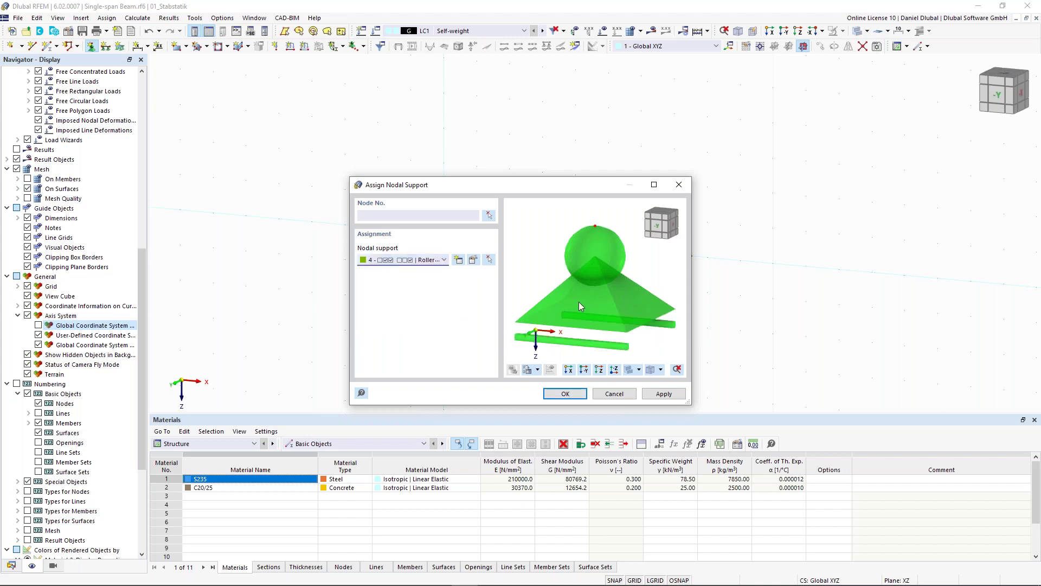
{"action": "left_click", "coordinate": [565, 393]}
{"action": "left_click_drag", "start_coordinate": [674, 211], "coordinate": [737, 302]}
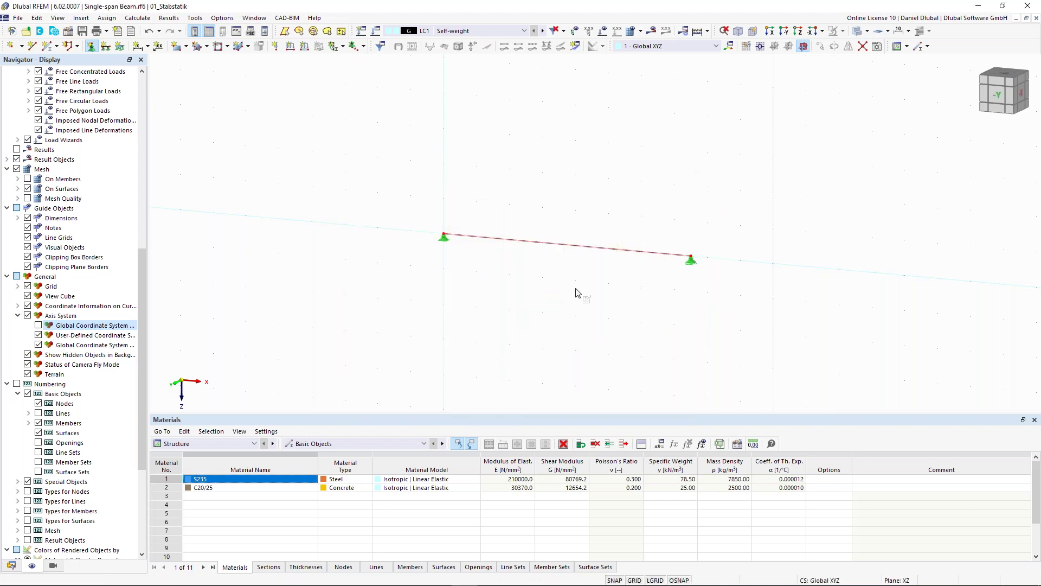
Step: Increase the display size of the nodal support symbols at both ends of the beam
{"action": "right_click", "coordinate": [443, 243]}
{"action": "left_click_drag", "start_coordinate": [522, 346], "coordinate": [567, 349]}
{"action": "left_click", "coordinate": [752, 259]}
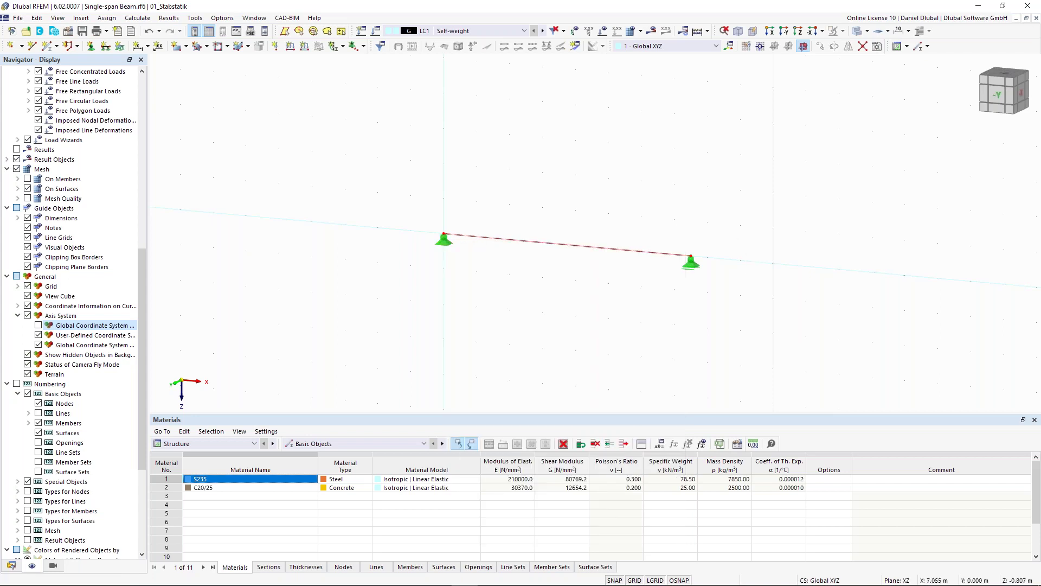
{"action": "middle_click_drag", "start_coordinate": [675, 225], "coordinate": [590, 218]}
{"action": "right_click", "coordinate": [604, 258]}
{"action": "left_click_drag", "start_coordinate": [727, 363], "coordinate": [759, 367]}
{"action": "left_click", "coordinate": [651, 179]}
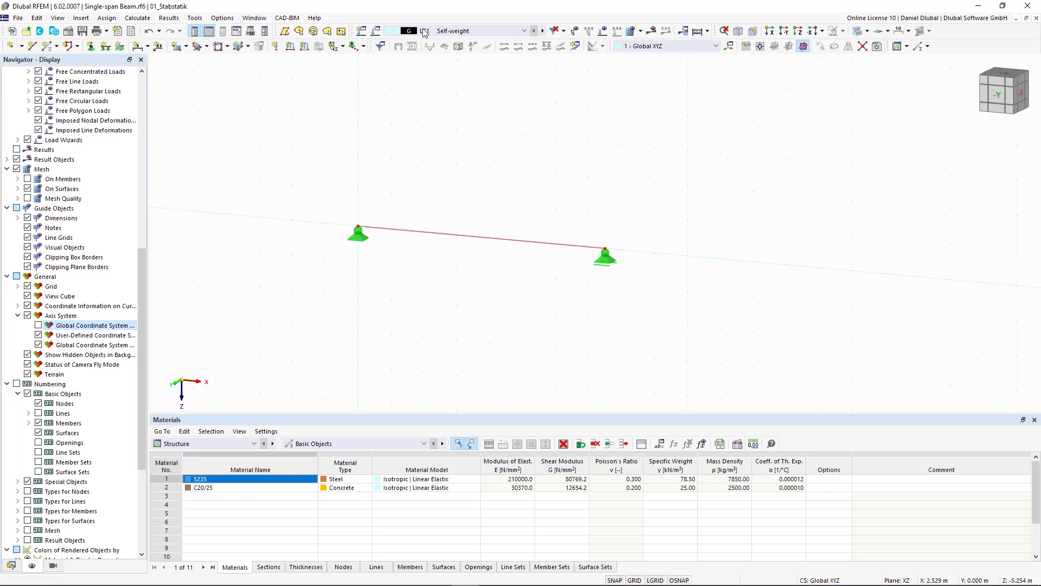
Step: Deactivate the self-weight in load case LC1 and rename the load case to Test Load
{"action": "left_click", "coordinate": [375, 31]}
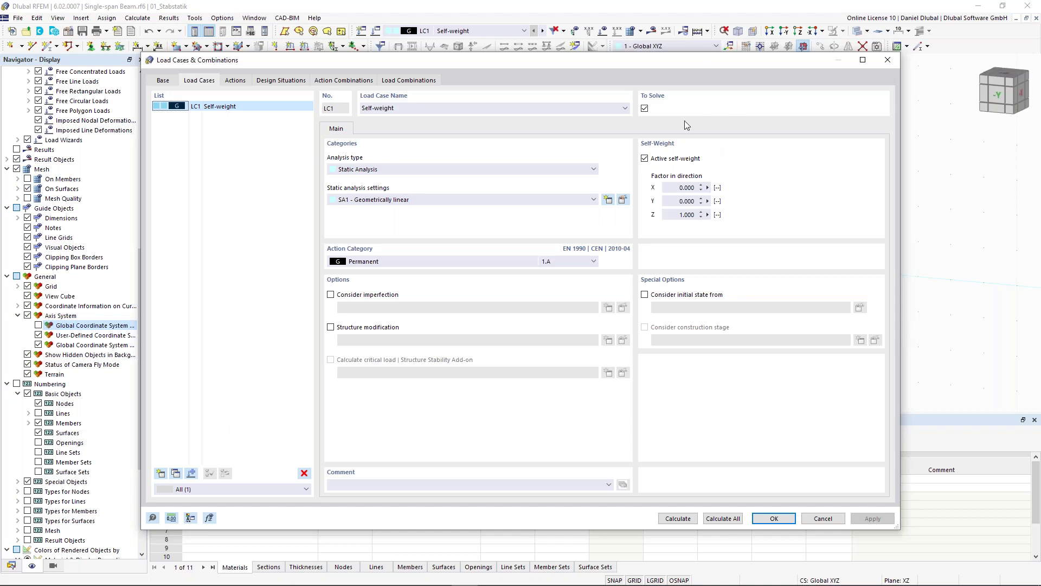
{"action": "left_click", "coordinate": [651, 163]}
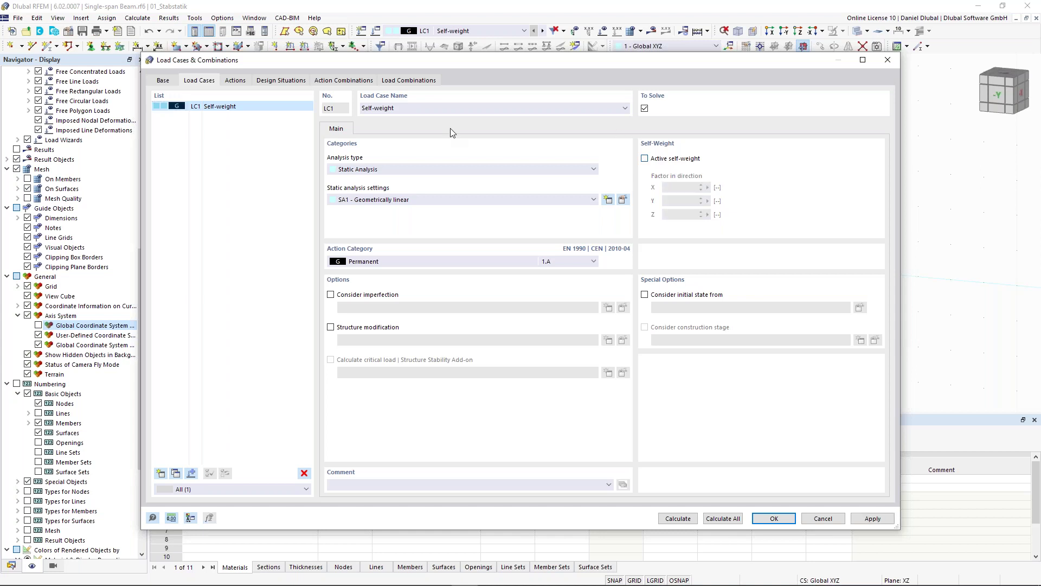
{"action": "left_click", "coordinate": [393, 107]}
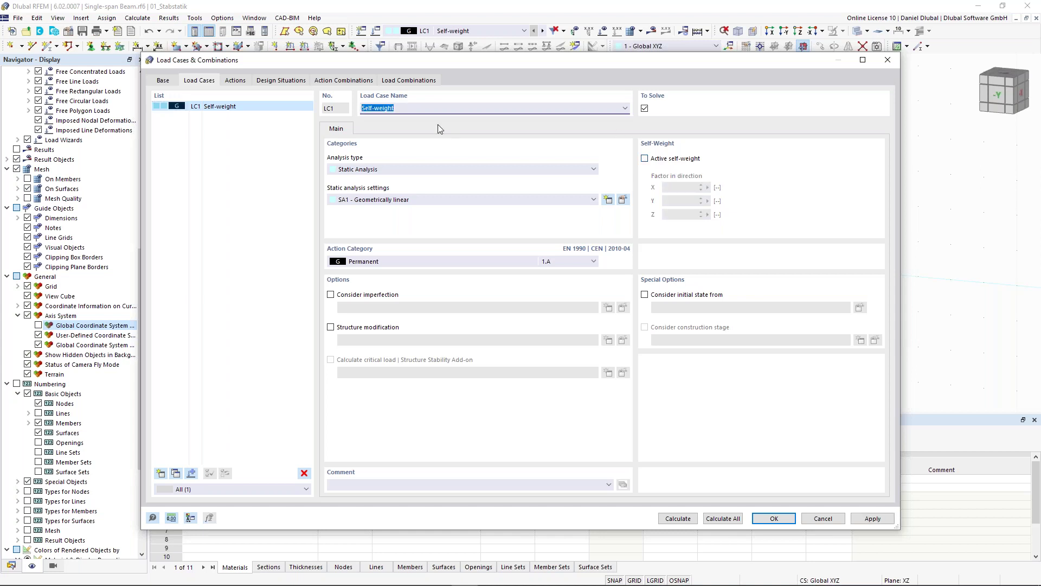
{"action": "type", "text": "Teast L"}
{"action": "key", "text": "BackSpace"}
{"action": "key", "text": "BackSpace"}
{"action": "key", "text": "BackSpace"}
{"action": "key", "text": "BackSpace"}
{"action": "key", "text": "BackSpace"}
{"action": "type", "text": "st Load"}
{"action": "left_click", "coordinate": [771, 521]}
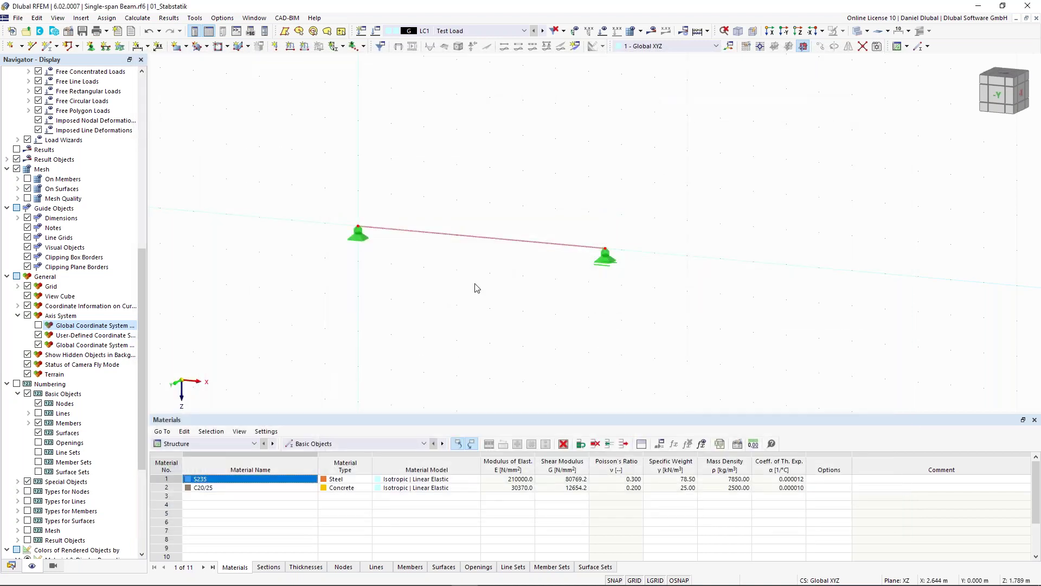
Step: Create an on-member node 4.5 m from the member's start using Divide Member by distance, without dividing the member
{"action": "scroll", "coordinate": [446, 219], "scroll_direction": "up", "scroll_amount": 1}
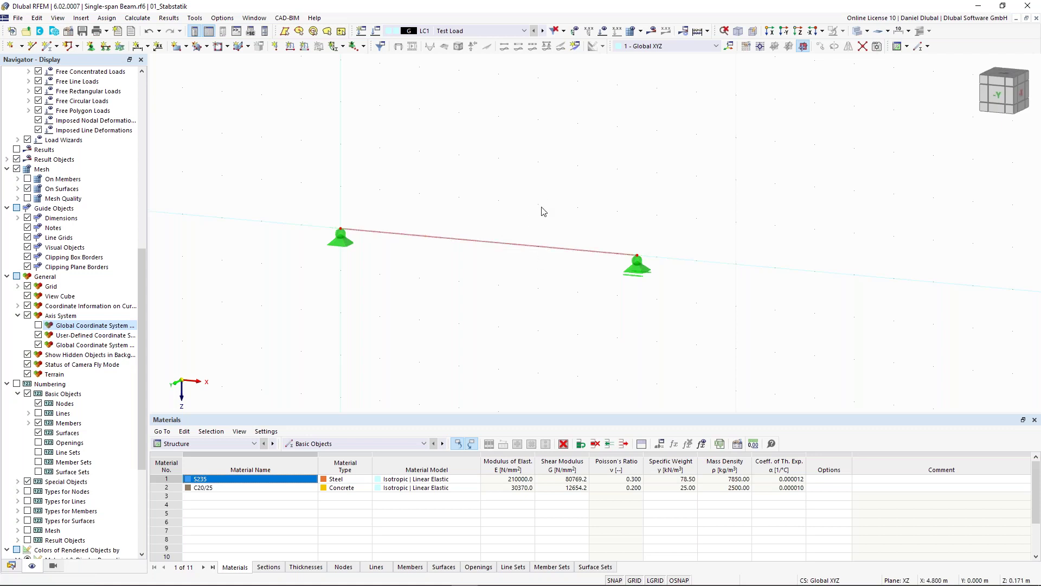
{"action": "right_click", "coordinate": [536, 250]}
{"action": "mouse_move", "coordinate": [596, 283]}
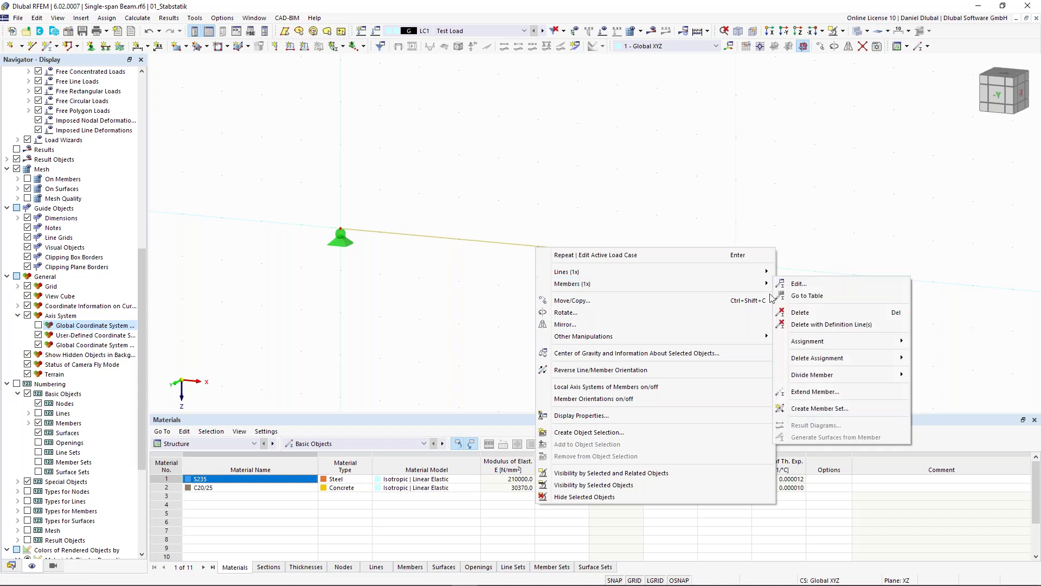
{"action": "mouse_move", "coordinate": [815, 374]}
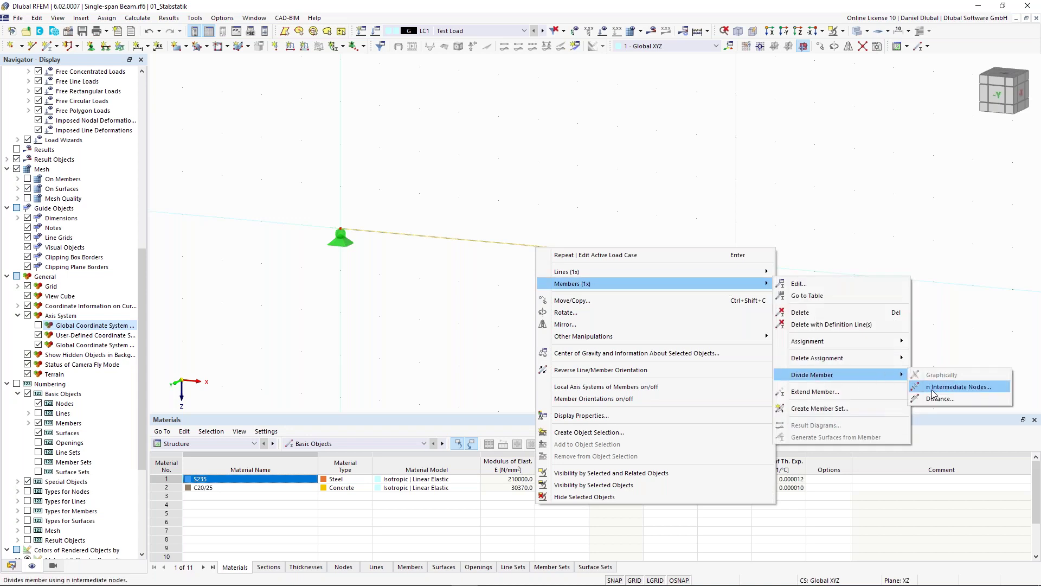
{"action": "left_click", "coordinate": [954, 399]}
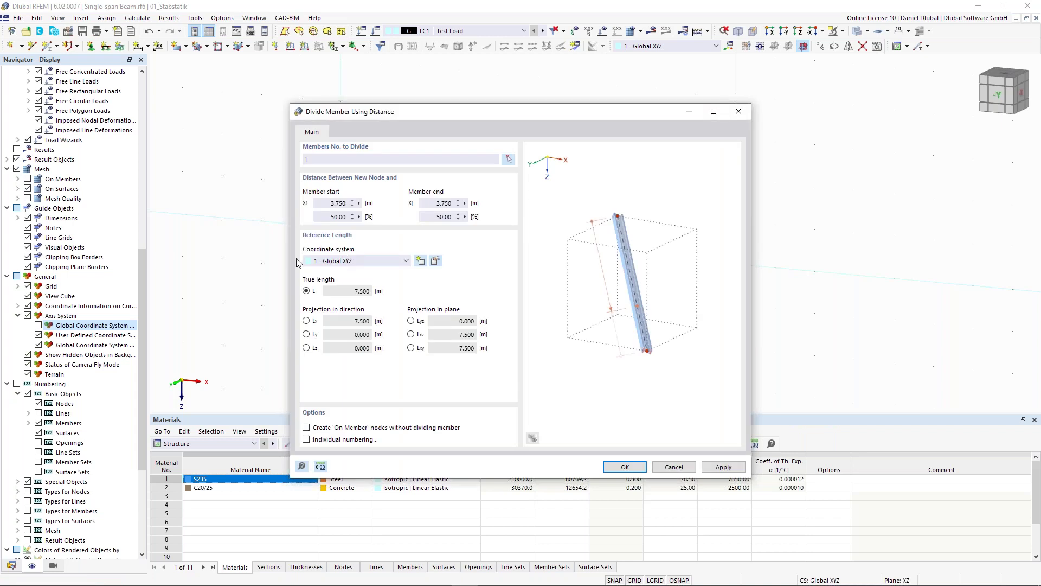
{"action": "double_click", "coordinate": [331, 204]}
{"action": "type", "text": "4,5"}
{"action": "left_click", "coordinate": [434, 203]}
{"action": "left_click", "coordinate": [307, 427]}
{"action": "left_click", "coordinate": [625, 467]}
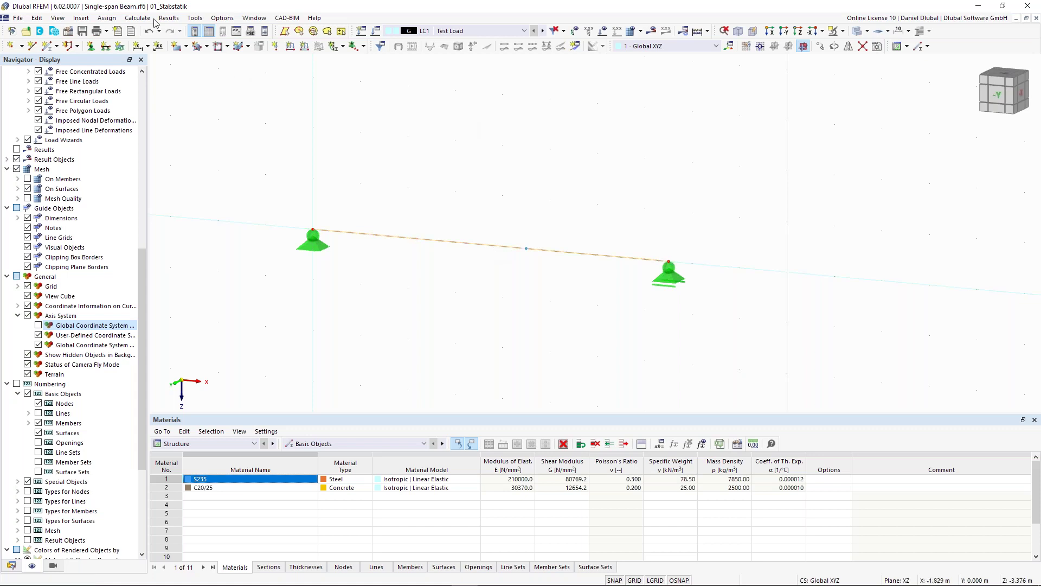
Step: Create a nodal load with force components in LC1 - Test Load, assigning Fz = 10 kN to intermediate node 3 of the beam
{"action": "left_click", "coordinate": [277, 47]}
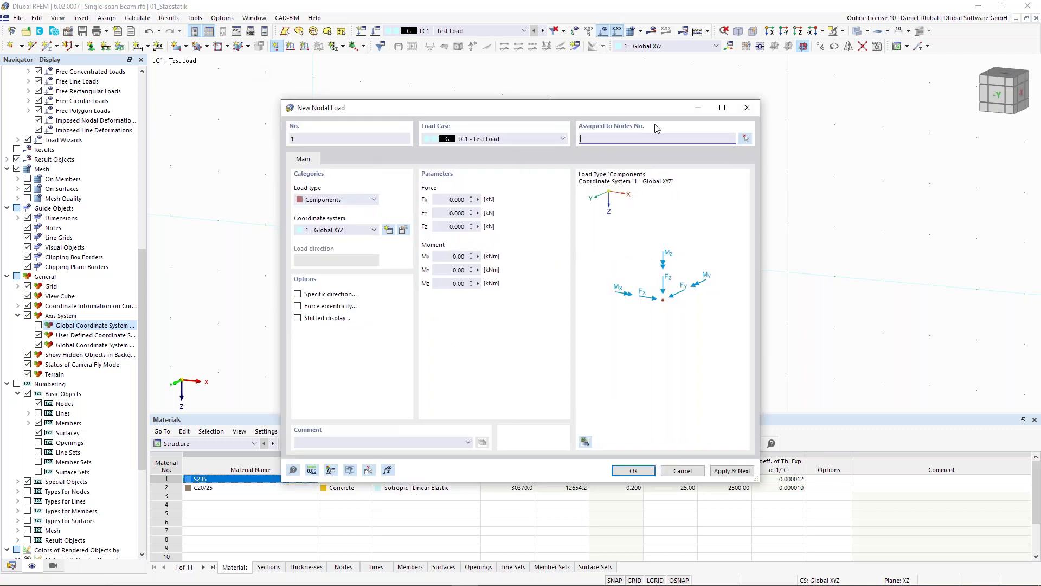
{"action": "left_click_drag", "start_coordinate": [609, 113], "coordinate": [546, 103]}
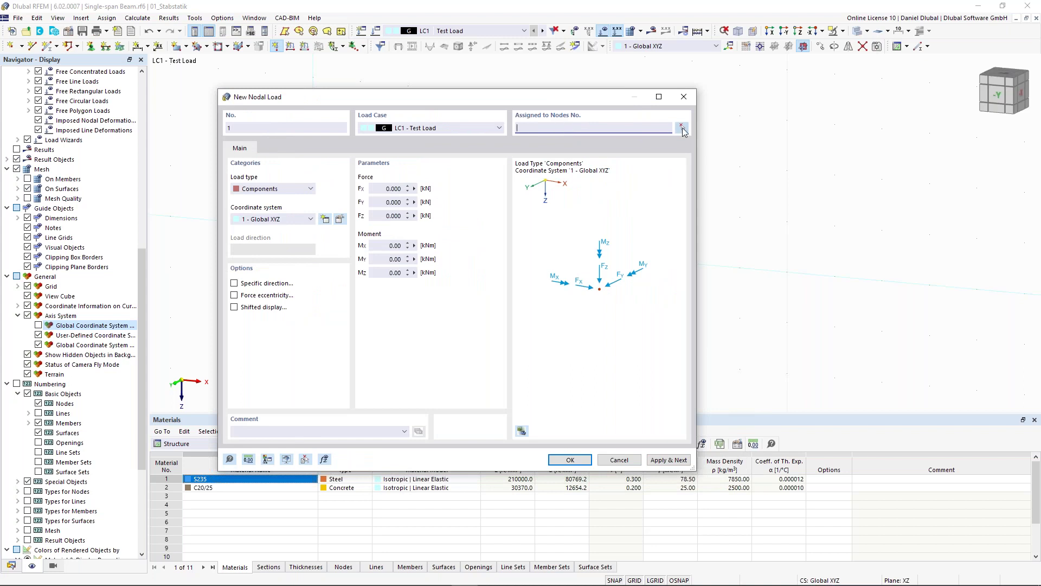
{"action": "left_click", "coordinate": [682, 128]}
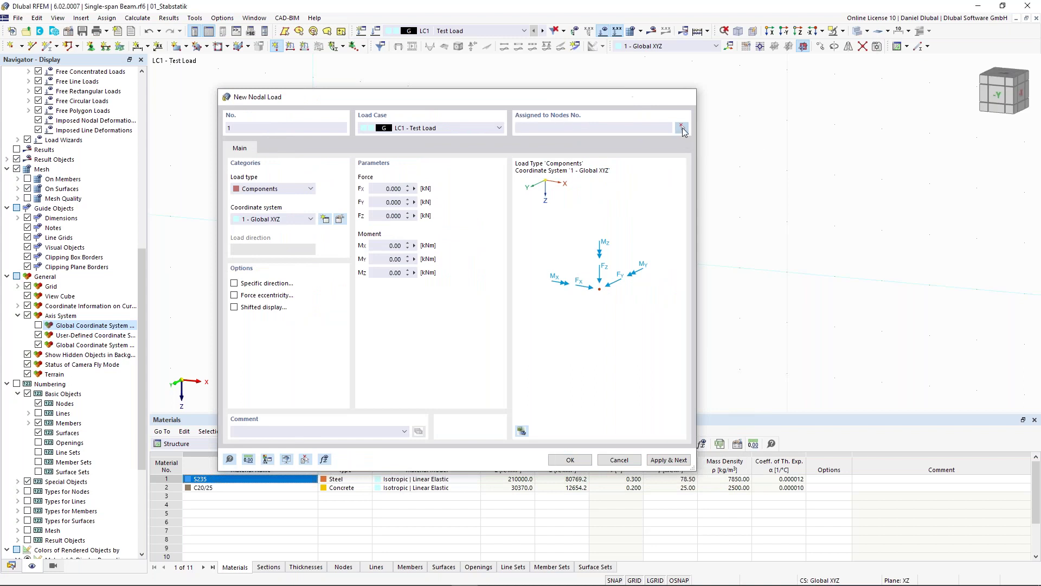
{"action": "left_click_drag", "start_coordinate": [508, 216], "coordinate": [546, 279]}
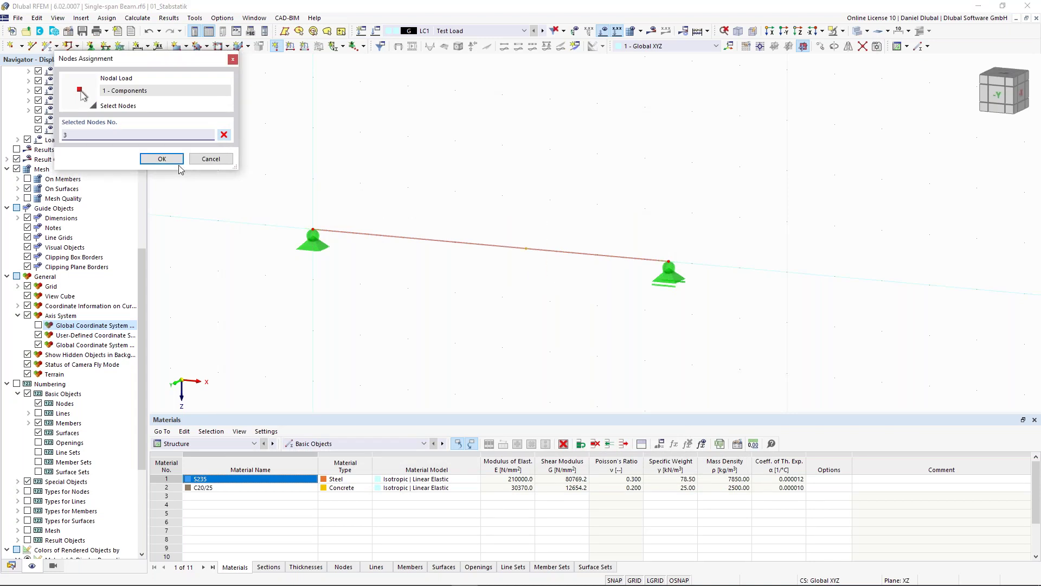
{"action": "left_click", "coordinate": [161, 158]}
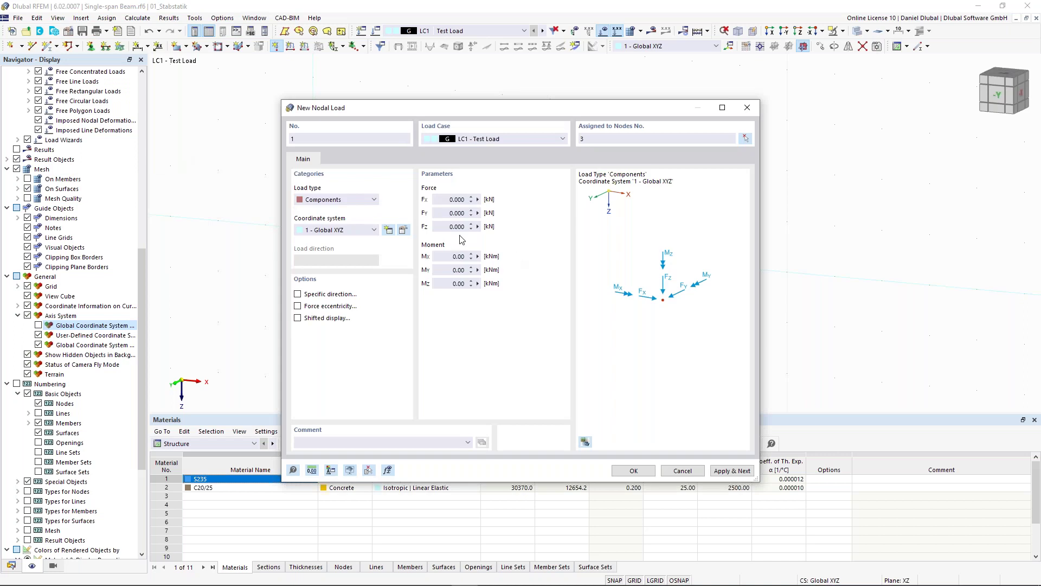
{"action": "left_click", "coordinate": [445, 227]}
{"action": "type", "text": "10"}
{"action": "left_click", "coordinate": [636, 471]}
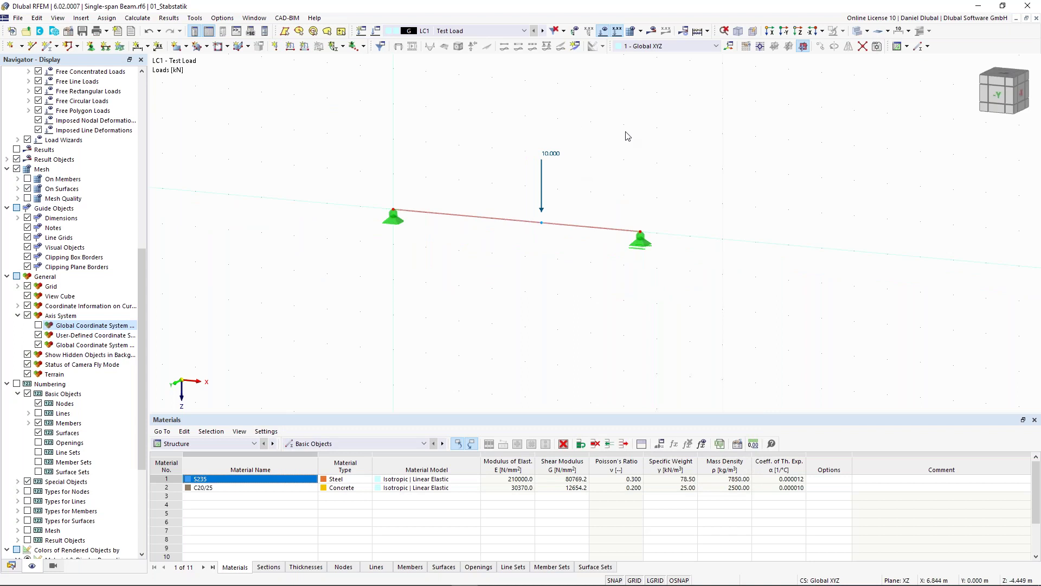
Step: Calculate load case LC1 - Test Load and show its static analysis results
{"action": "middle_click_drag", "start_coordinate": [562, 123], "coordinate": [559, 143]}
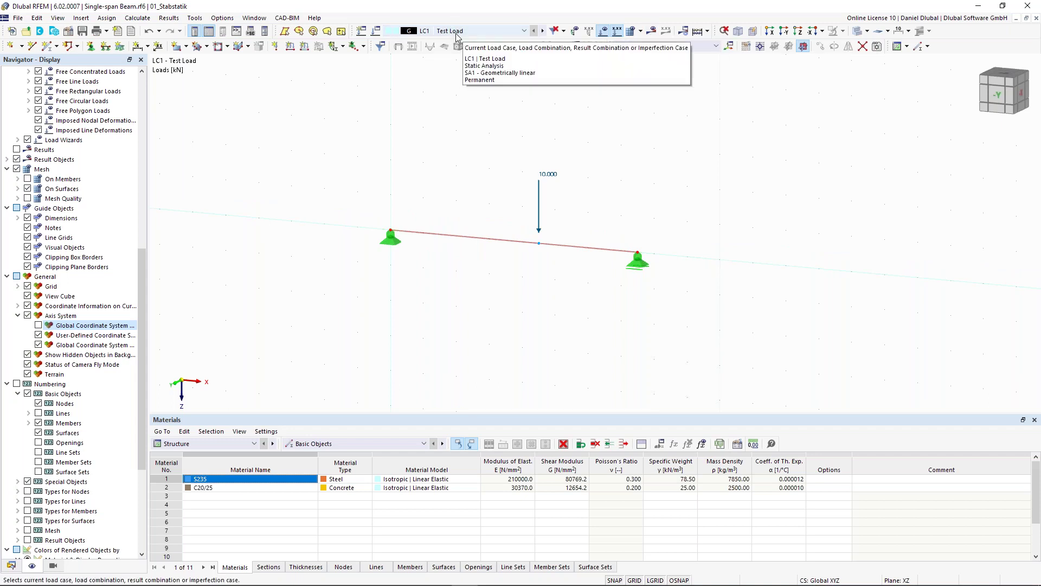
{"action": "left_click", "coordinate": [706, 36]}
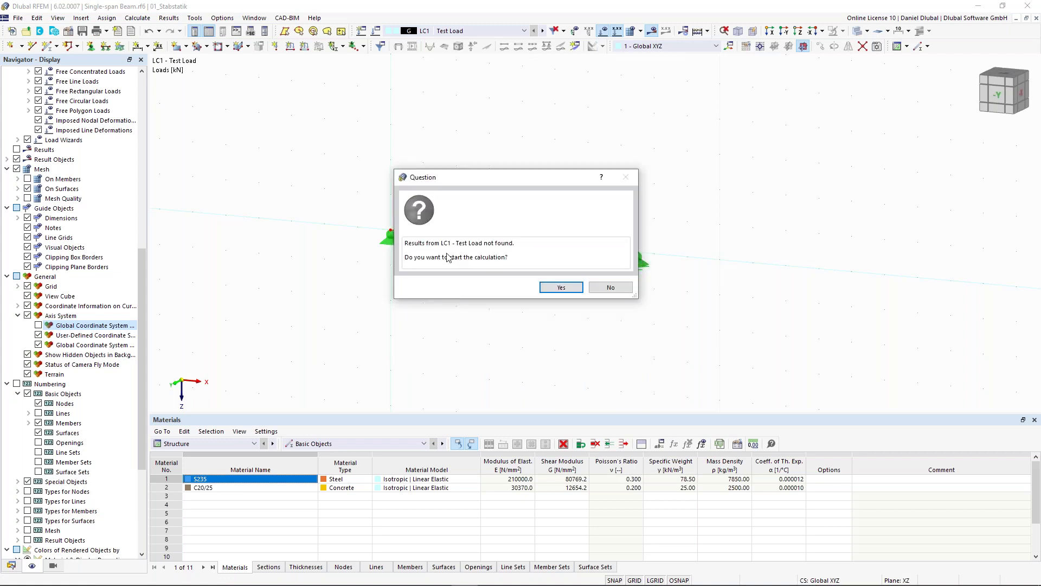
{"action": "left_click", "coordinate": [561, 287]}
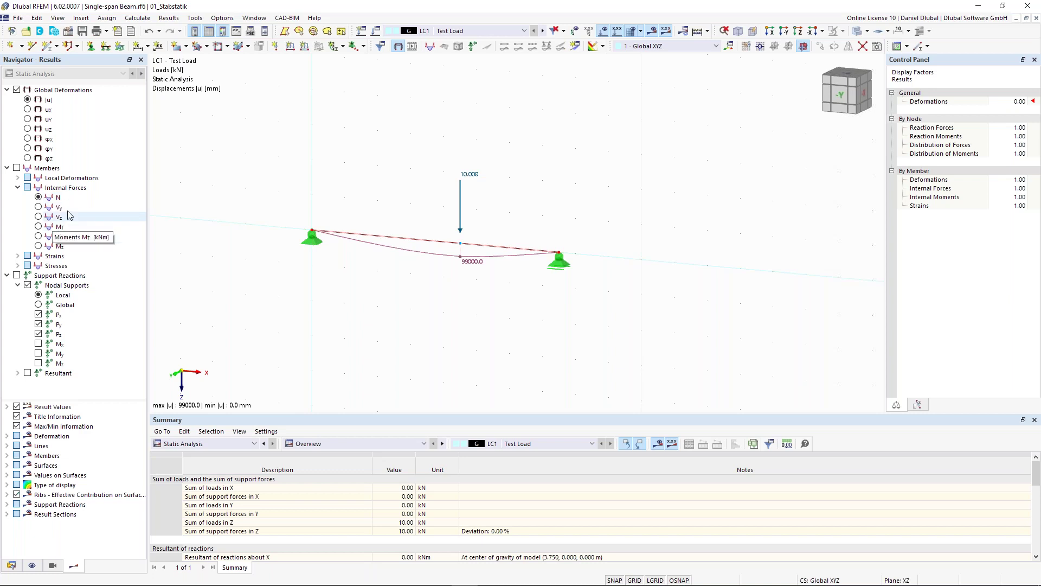
Step: Display the member internal forces, viewing the shear force Vz diagram and the bending moment My diagram
{"action": "left_click", "coordinate": [16, 168]}
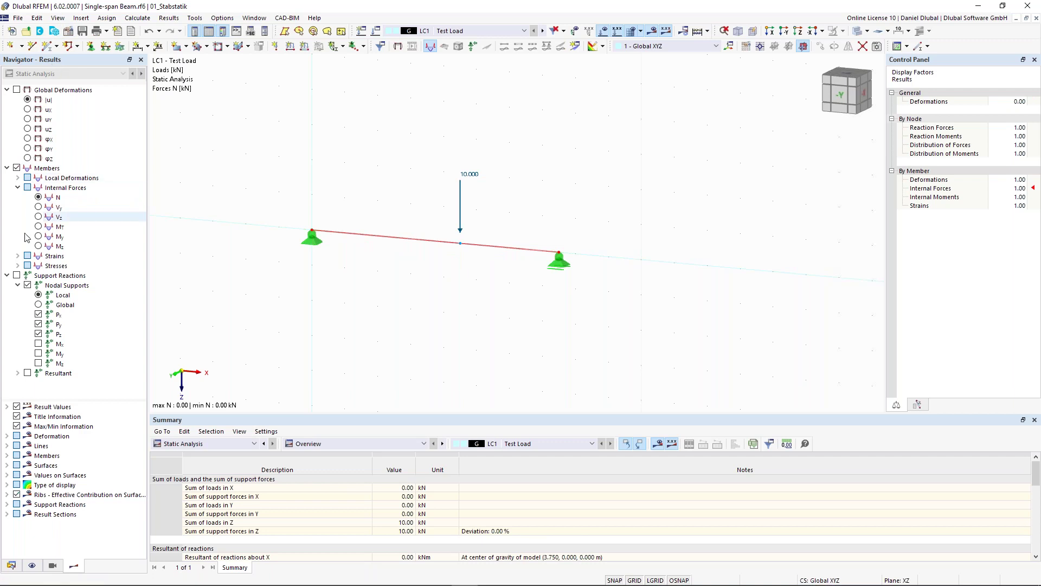
{"action": "left_click", "coordinate": [38, 217]}
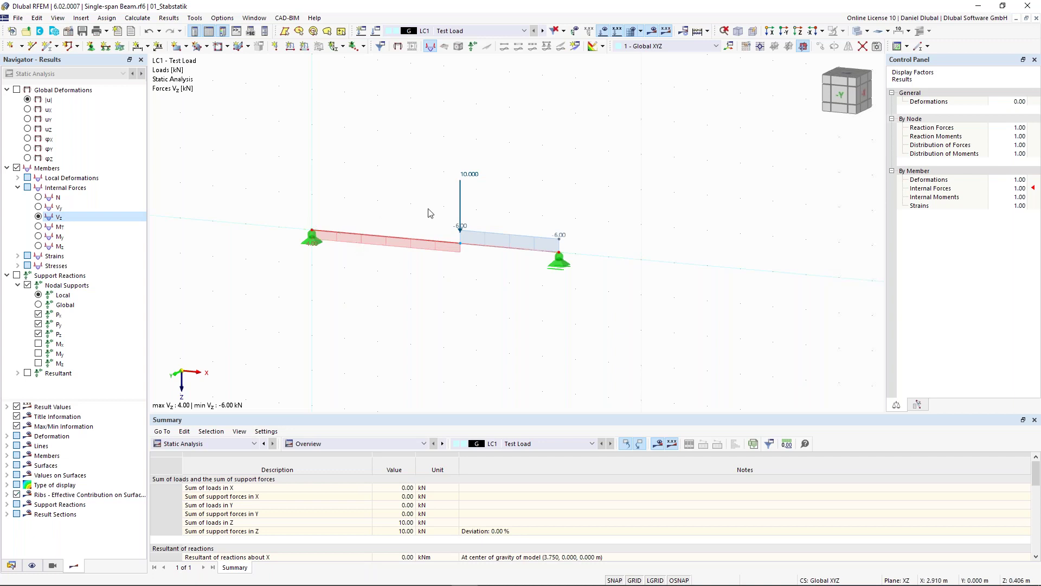
{"action": "left_click", "coordinate": [39, 237]}
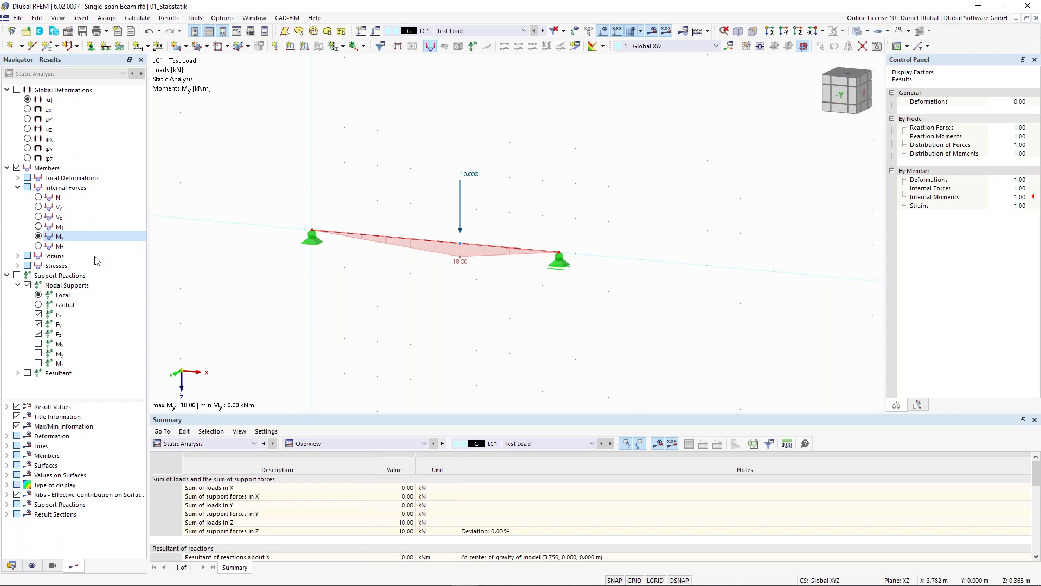
Step: Show the nodal support reactions on the beam and switch the member diagram back to shear force Vz
{"action": "left_click", "coordinate": [17, 275]}
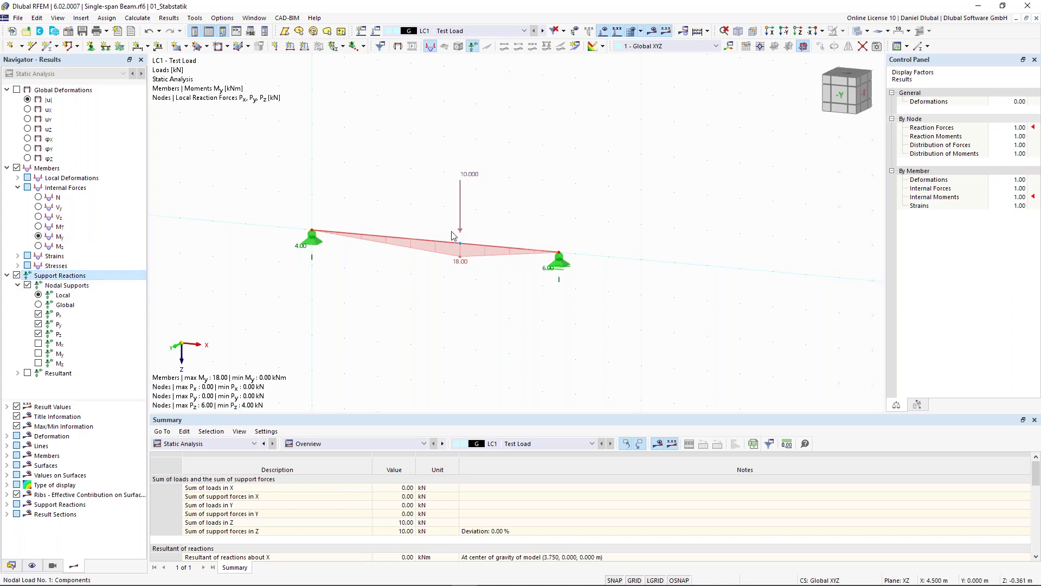
{"action": "scroll", "coordinate": [450, 230], "scroll_direction": "up", "scroll_amount": 1}
{"action": "middle_click_drag", "start_coordinate": [401, 193], "coordinate": [379, 195]}
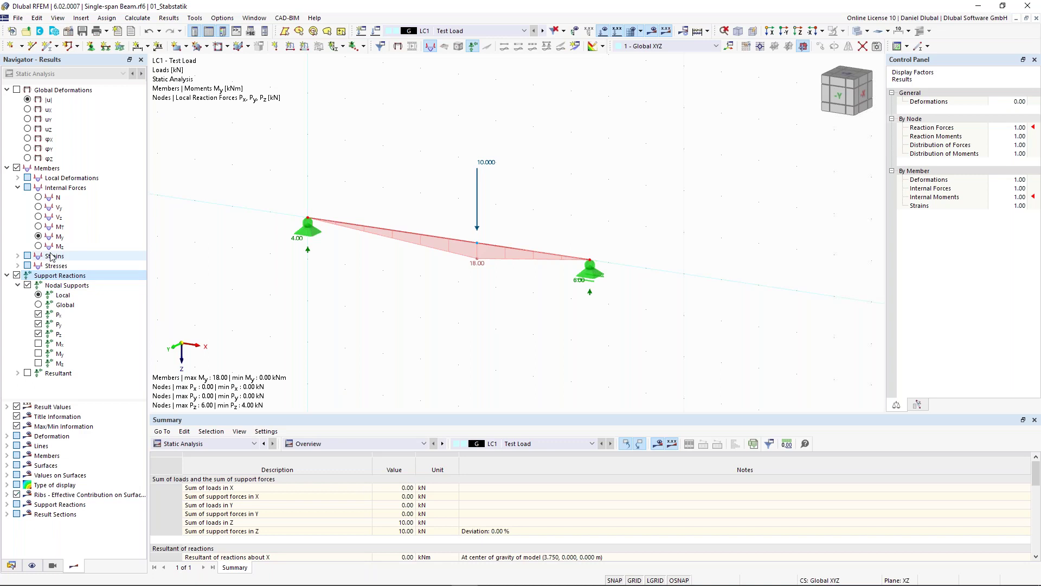
{"action": "left_click", "coordinate": [40, 219]}
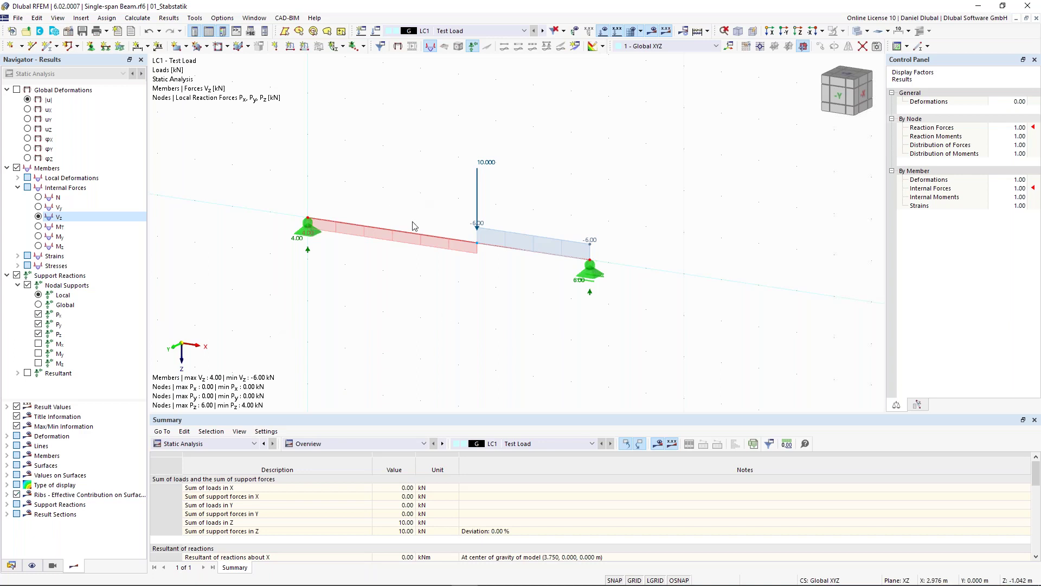
Step: Add a linear length dimension through the beam's start, intermediate and end nodes in the second plane, with the line about 1.55 m below the beam
{"action": "middle_click_drag", "start_coordinate": [369, 172], "coordinate": [398, 205], "text": "ctrl"}
{"action": "scroll", "coordinate": [398, 205], "scroll_direction": "up", "scroll_amount": 1}
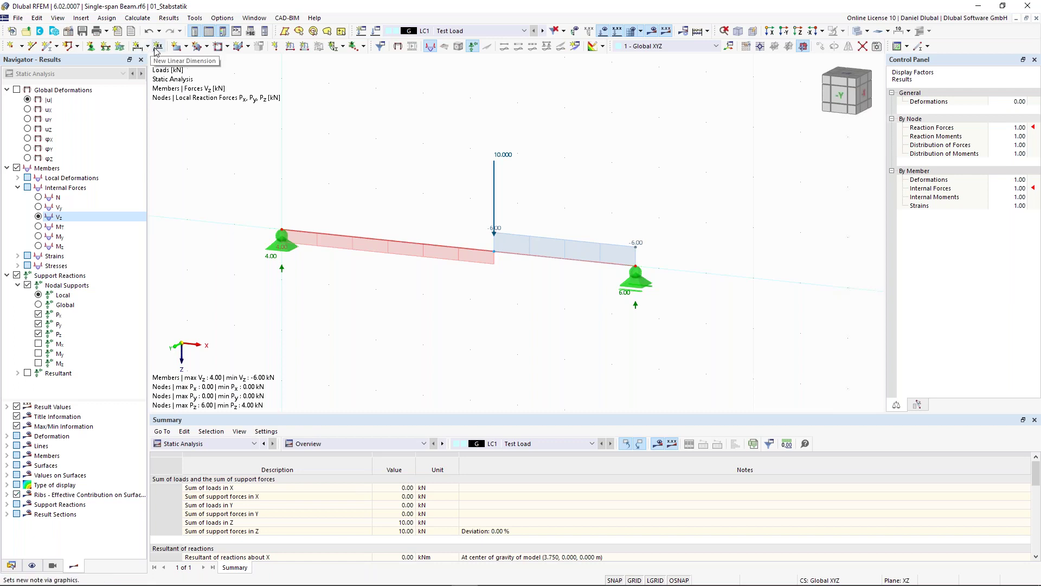
{"action": "left_click", "coordinate": [149, 47]}
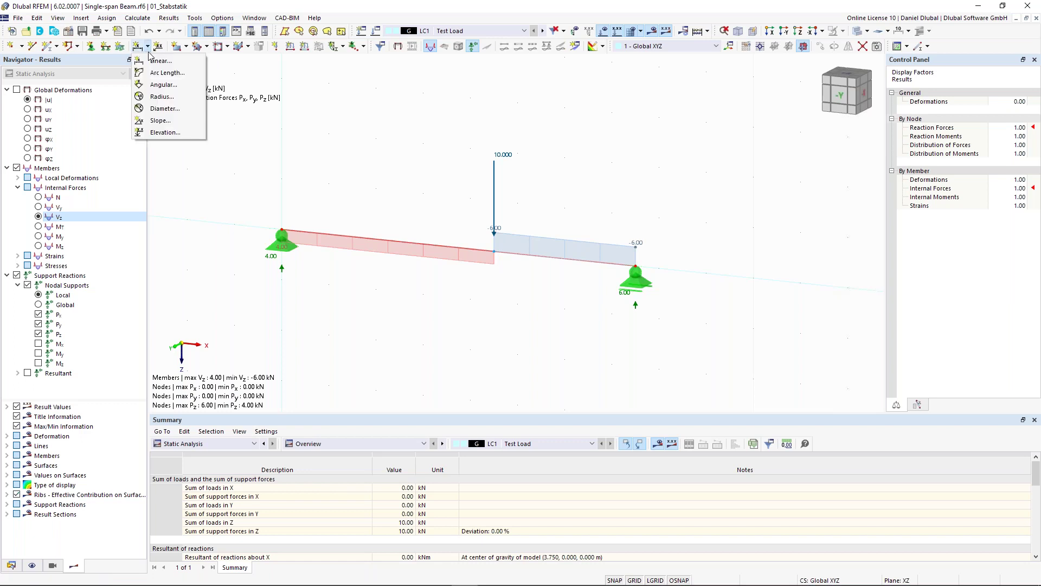
{"action": "left_click", "coordinate": [150, 62]}
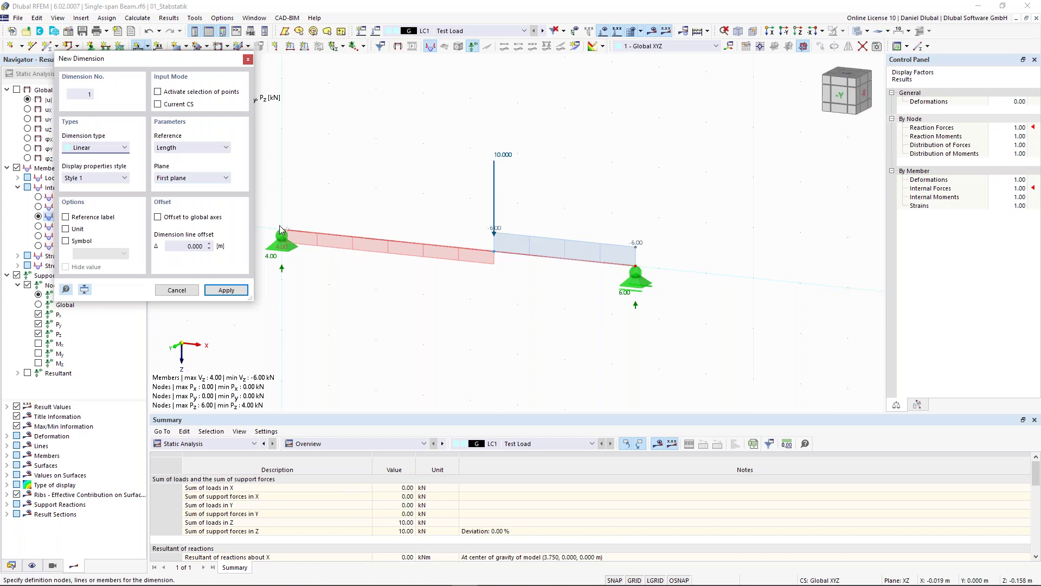
{"action": "left_click", "coordinate": [494, 251]}
{"action": "left_click", "coordinate": [642, 277]}
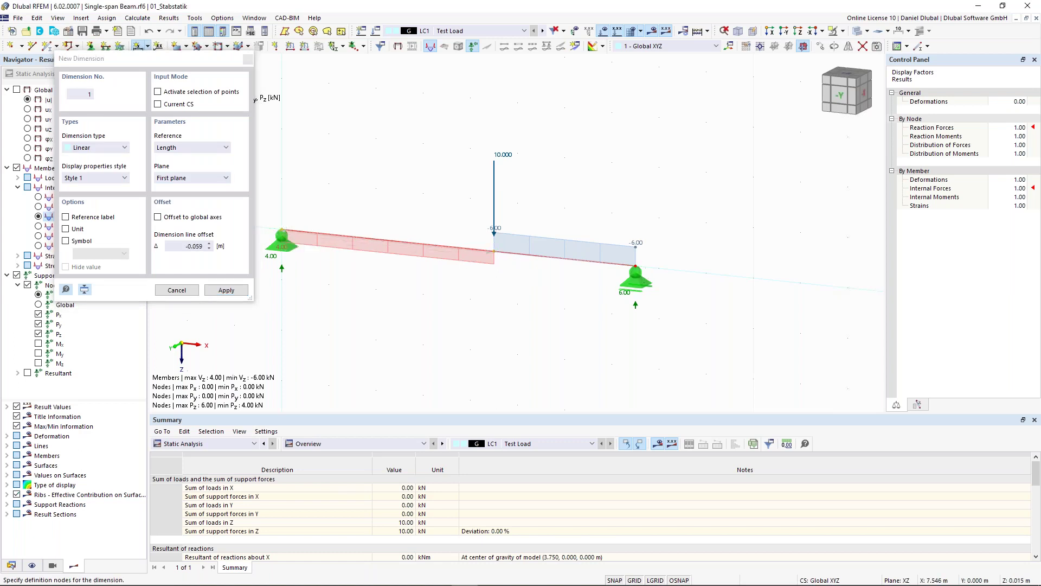
{"action": "left_click", "coordinate": [202, 178]}
{"action": "left_click", "coordinate": [202, 187]}
{"action": "key", "text": "Down"}
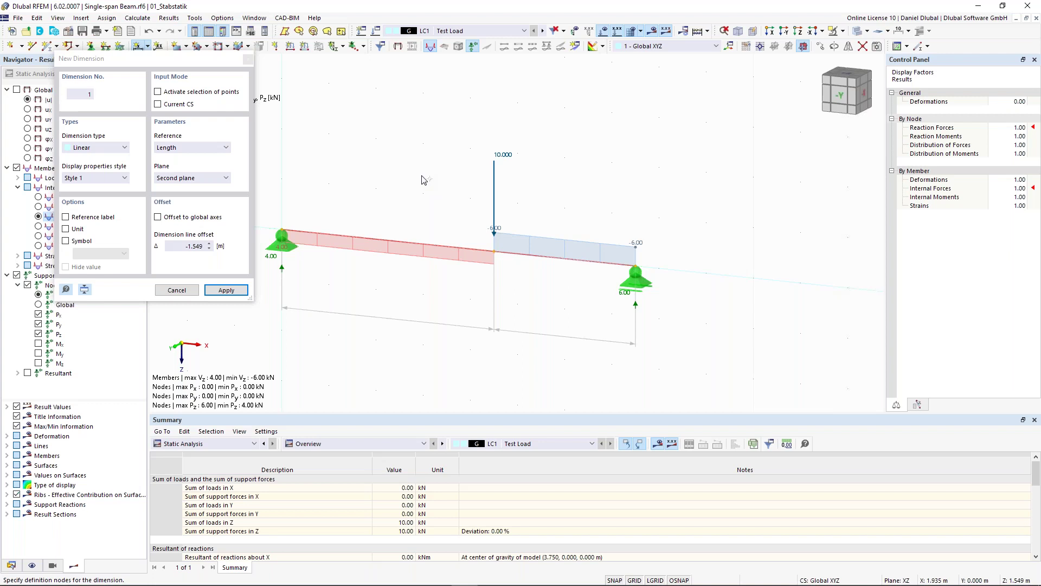
{"action": "key", "text": "Return"}
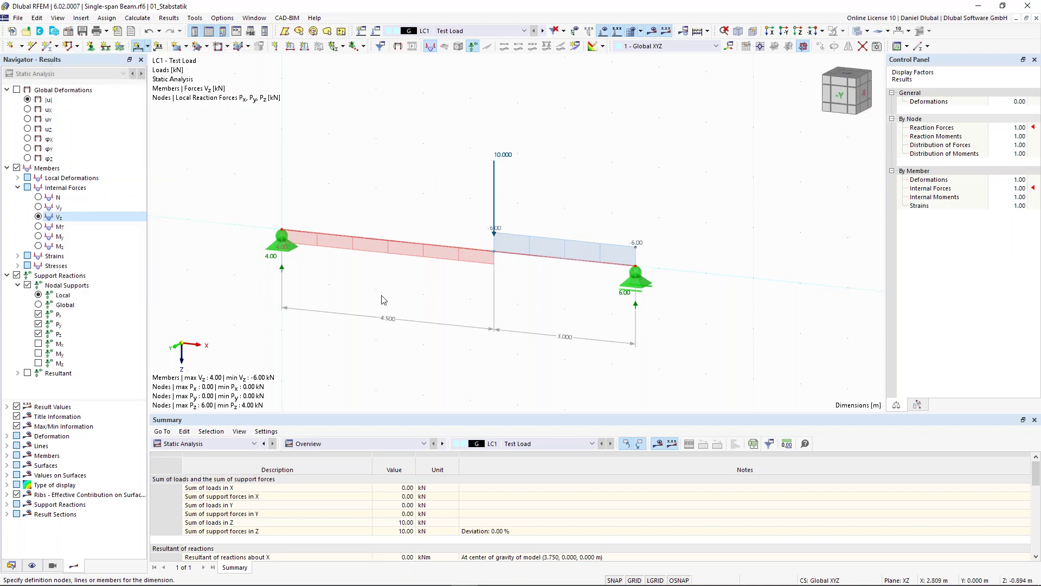
Step: Show the member bottom fibers and member orientations on the beam, and hide both again
{"action": "scroll", "coordinate": [384, 300], "scroll_direction": "down", "scroll_amount": 2}
{"action": "middle_click_drag", "start_coordinate": [402, 281], "coordinate": [412, 278]}
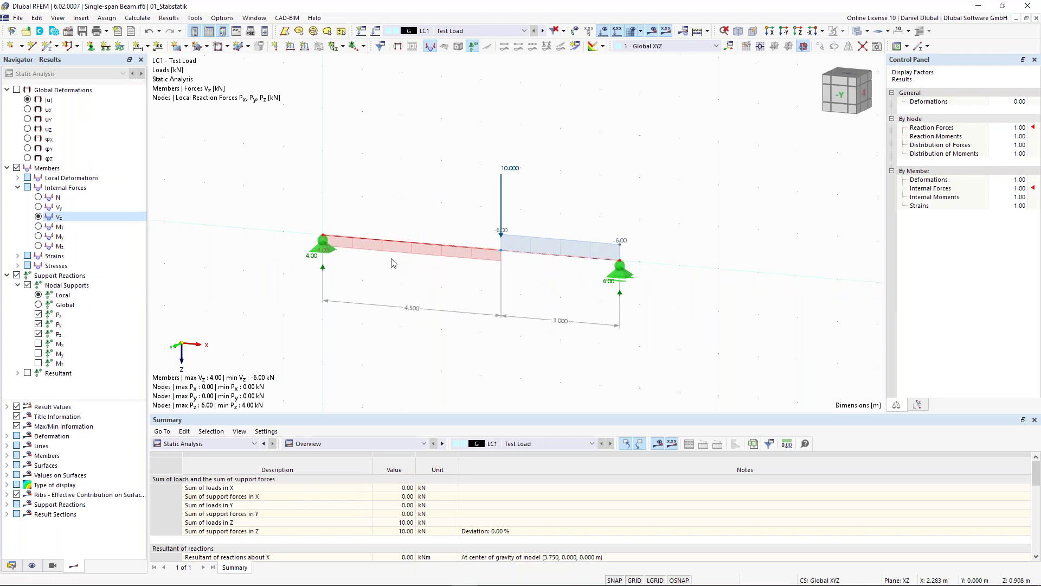
{"action": "scroll", "coordinate": [412, 280], "scroll_direction": "up", "scroll_amount": 1}
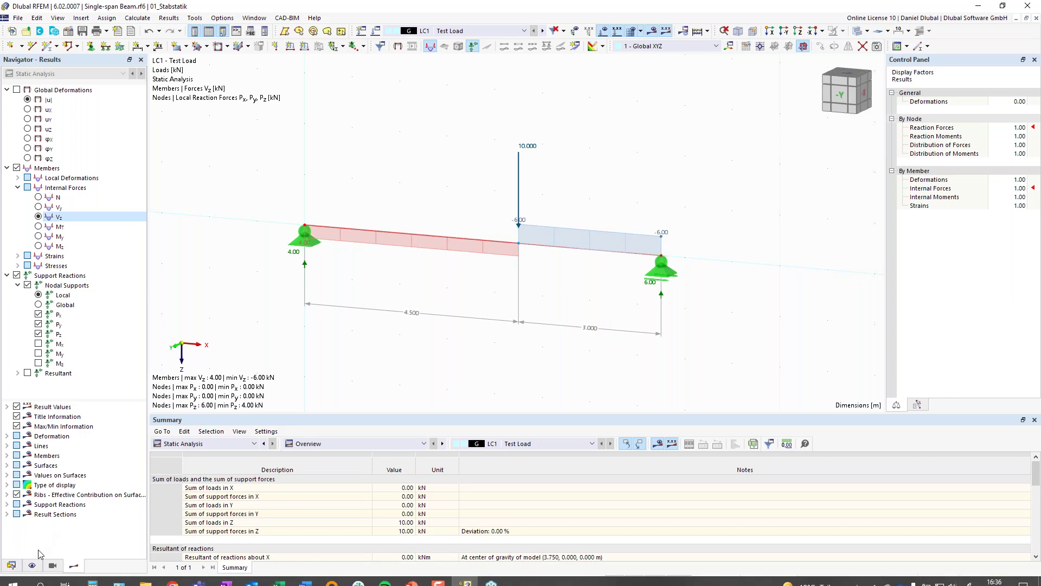
{"action": "left_click", "coordinate": [32, 565]}
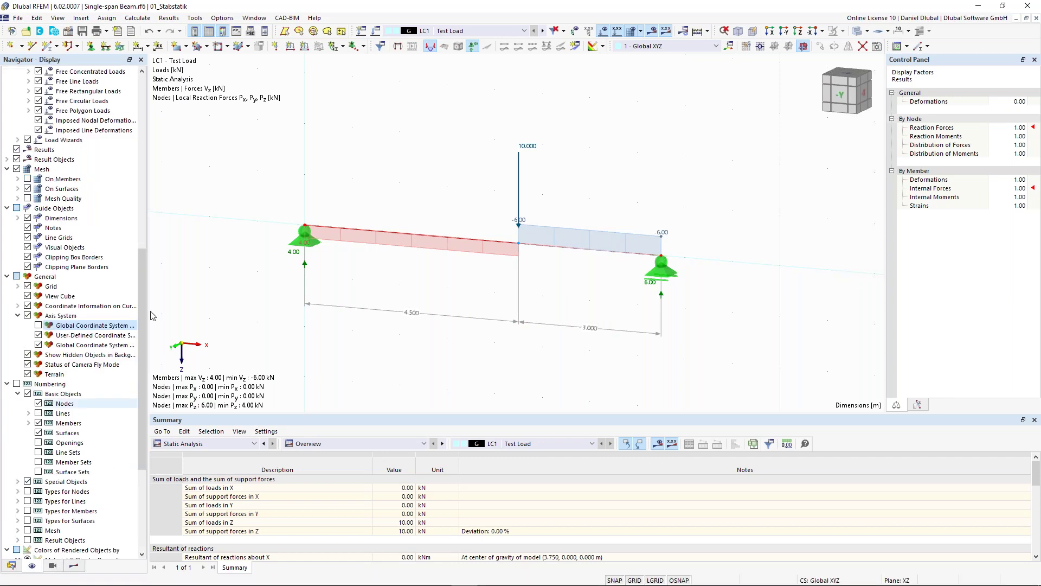
{"action": "left_click_drag", "start_coordinate": [146, 298], "coordinate": [84, 106]}
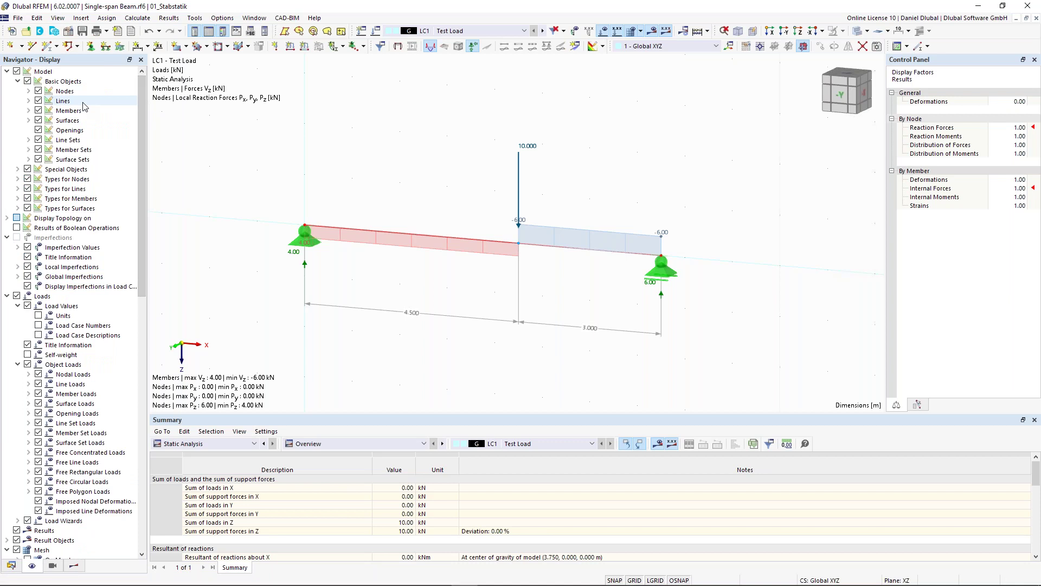
{"action": "left_click", "coordinate": [30, 112]}
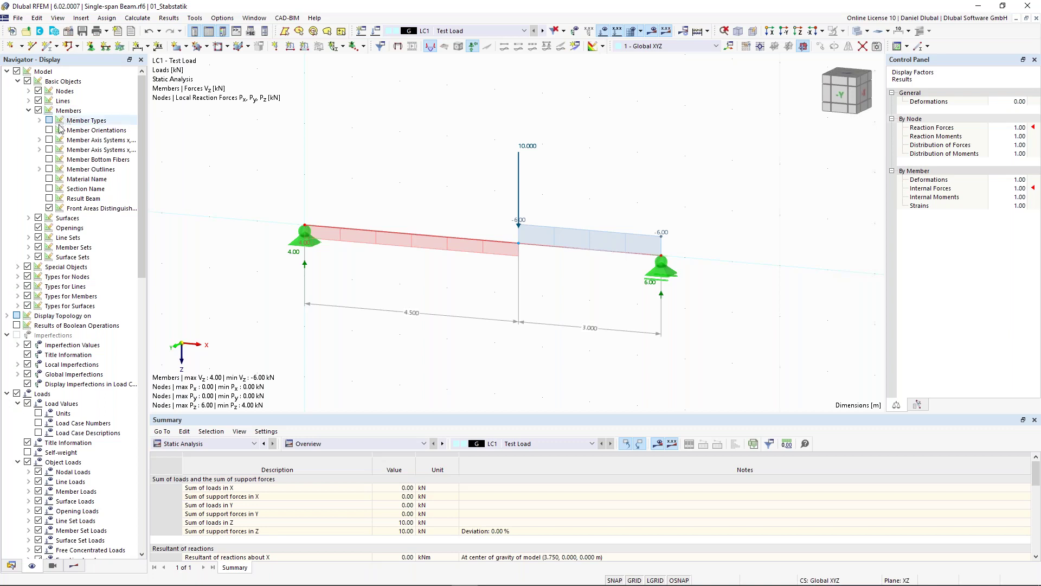
{"action": "left_click", "coordinate": [48, 161]}
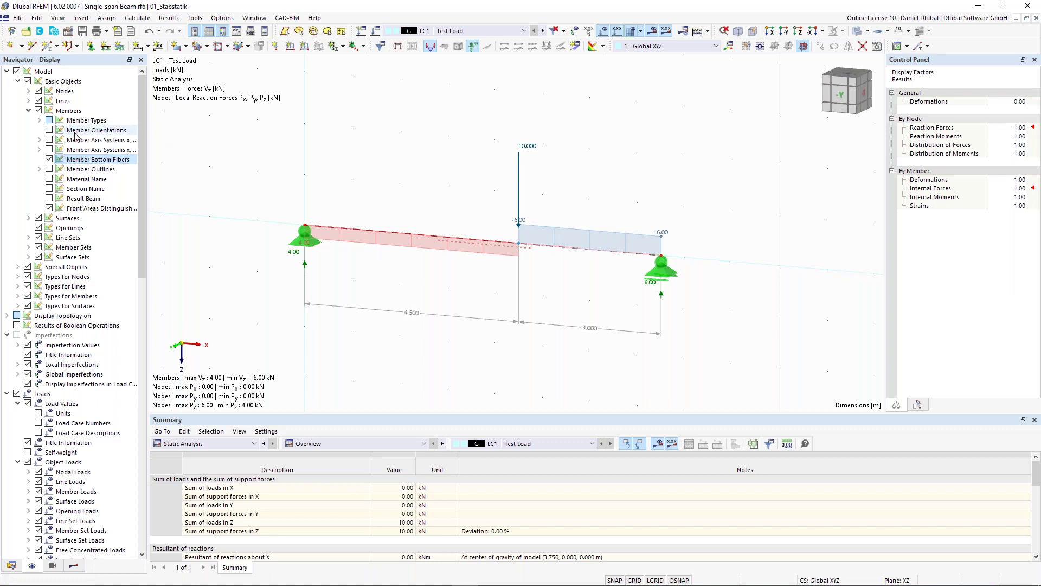
{"action": "left_click", "coordinate": [49, 130]}
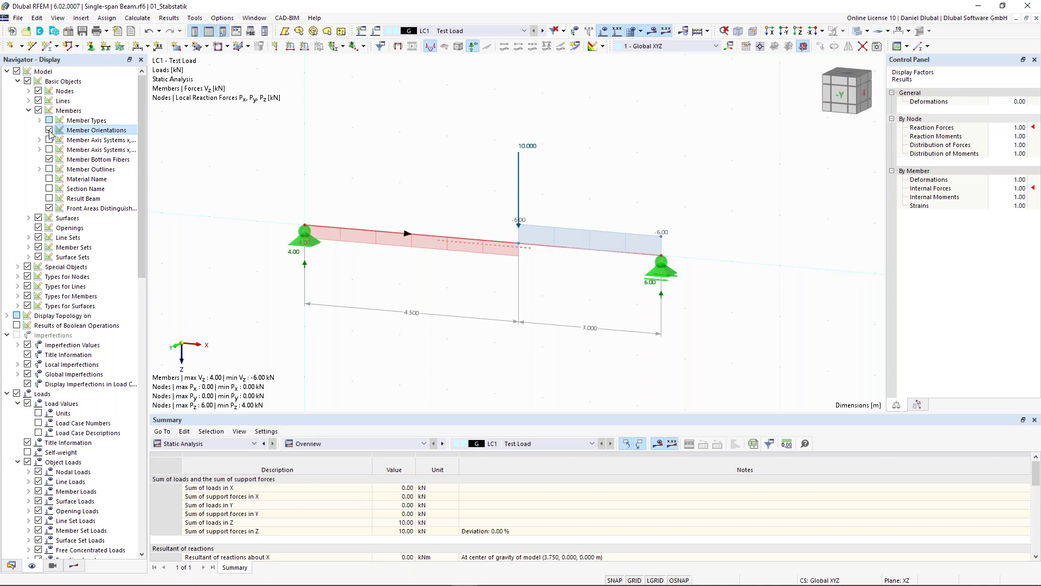
{"action": "left_click", "coordinate": [50, 131]}
{"action": "left_click", "coordinate": [49, 159]}
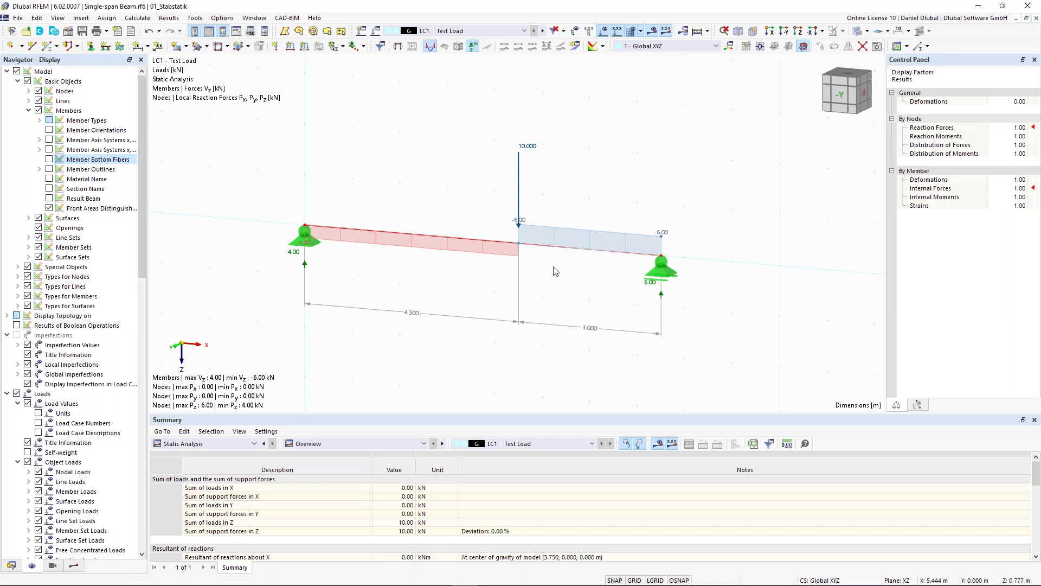
Step: Examine the Result Diagrams of the beam member for global deformation and shear force Vz, and close them
{"action": "left_click", "coordinate": [541, 250]}
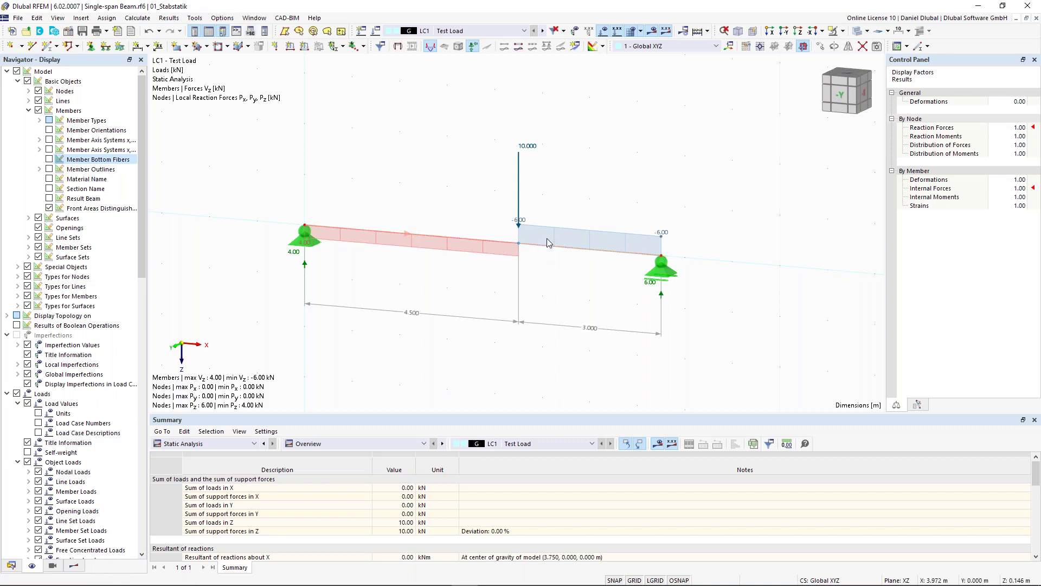
{"action": "right_click", "coordinate": [459, 240]}
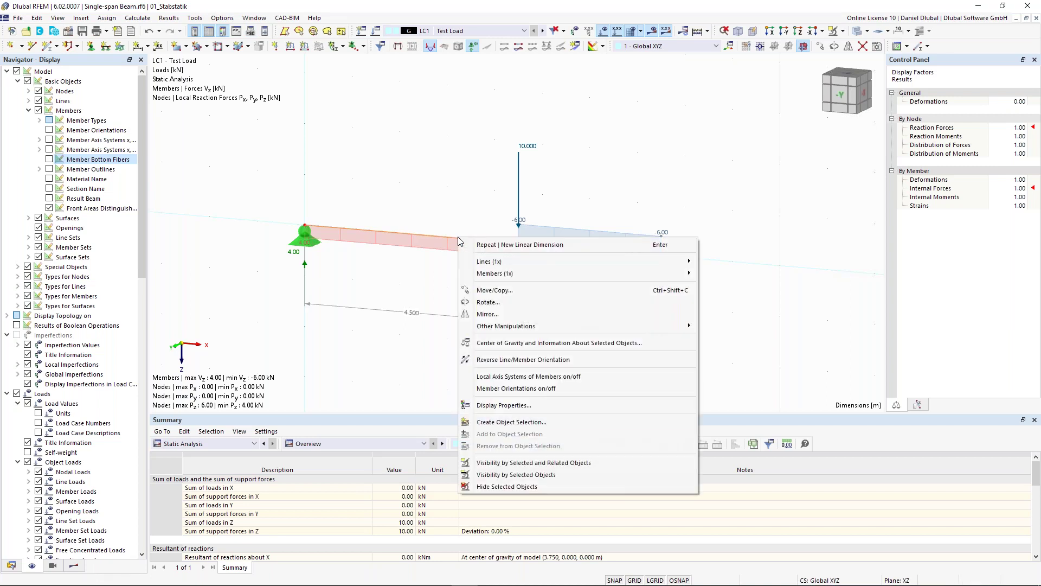
{"action": "mouse_move", "coordinate": [486, 274]}
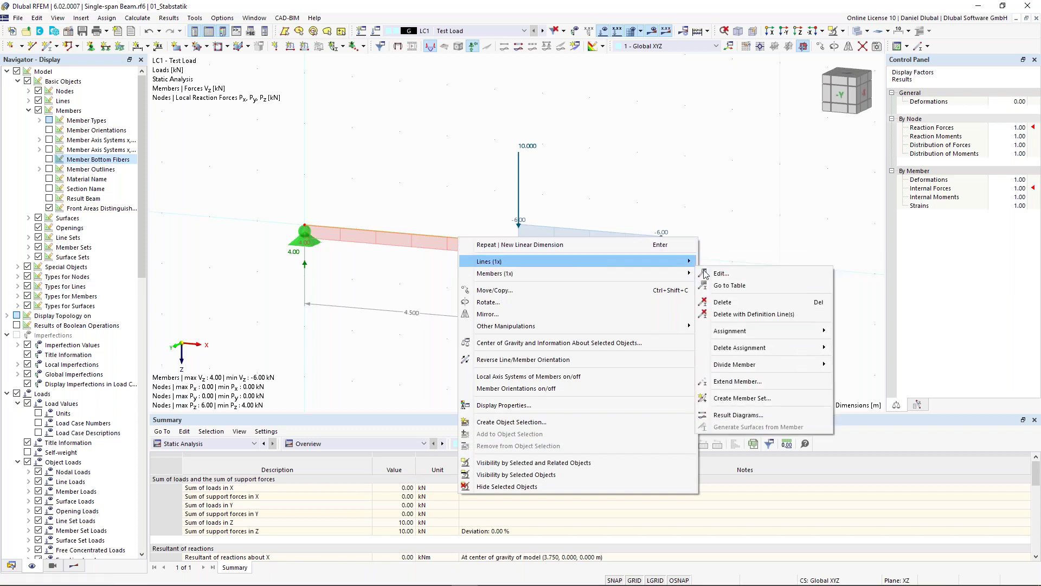
{"action": "left_click", "coordinate": [760, 414]}
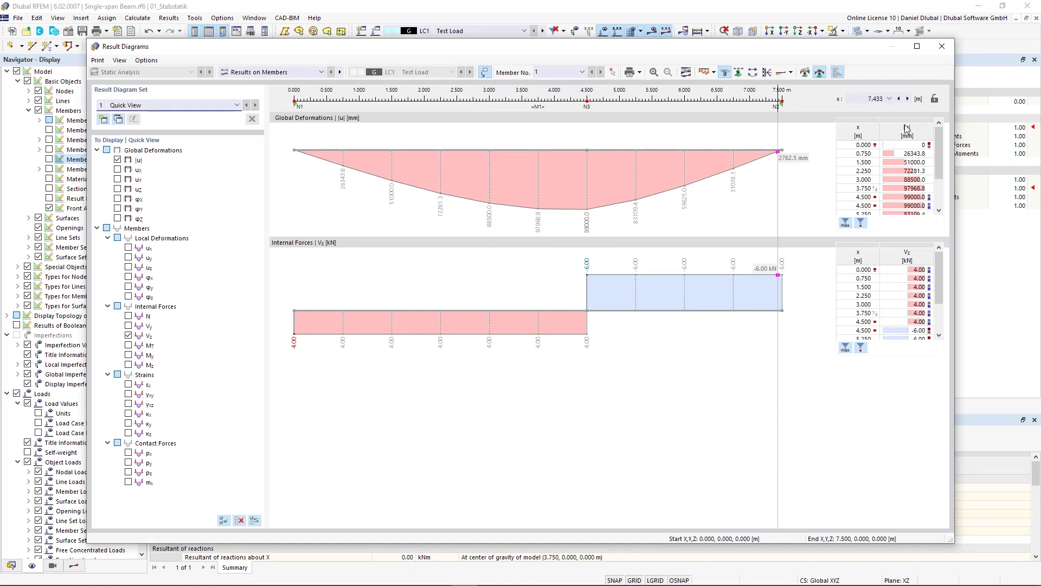
{"action": "left_click", "coordinate": [942, 47]}
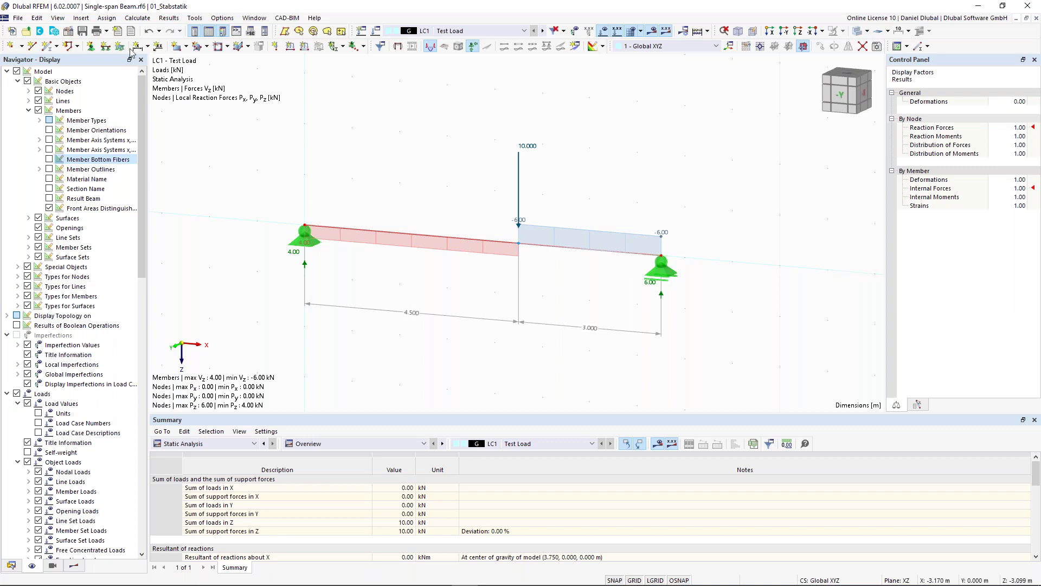
Step: Save the beam model
{"action": "left_click", "coordinate": [80, 32]}
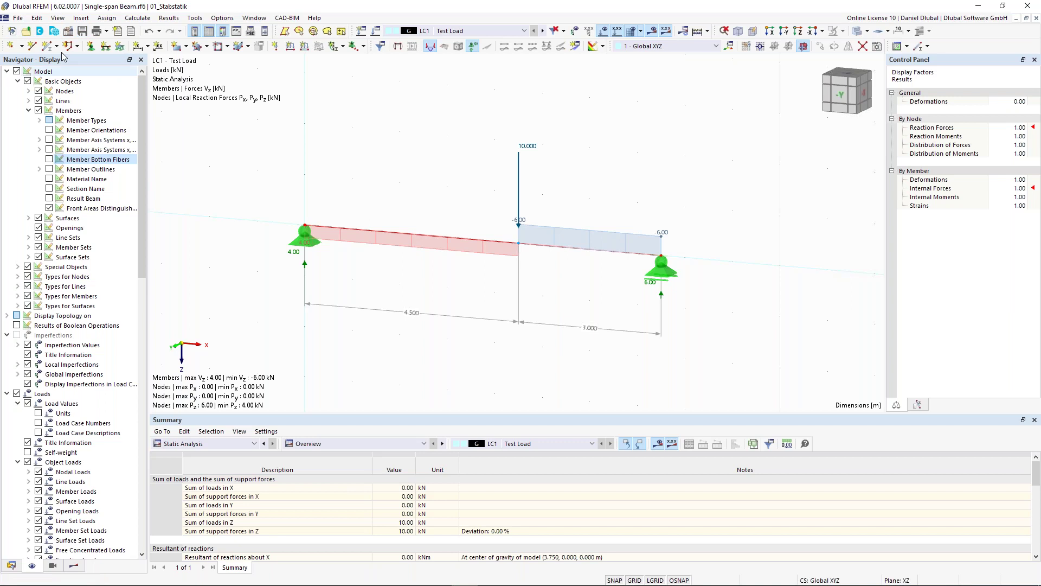
Step: Save the model as a copy named Two-span Beam.rf6 in the 01_Stabstatik folder
{"action": "left_click", "coordinate": [18, 18]}
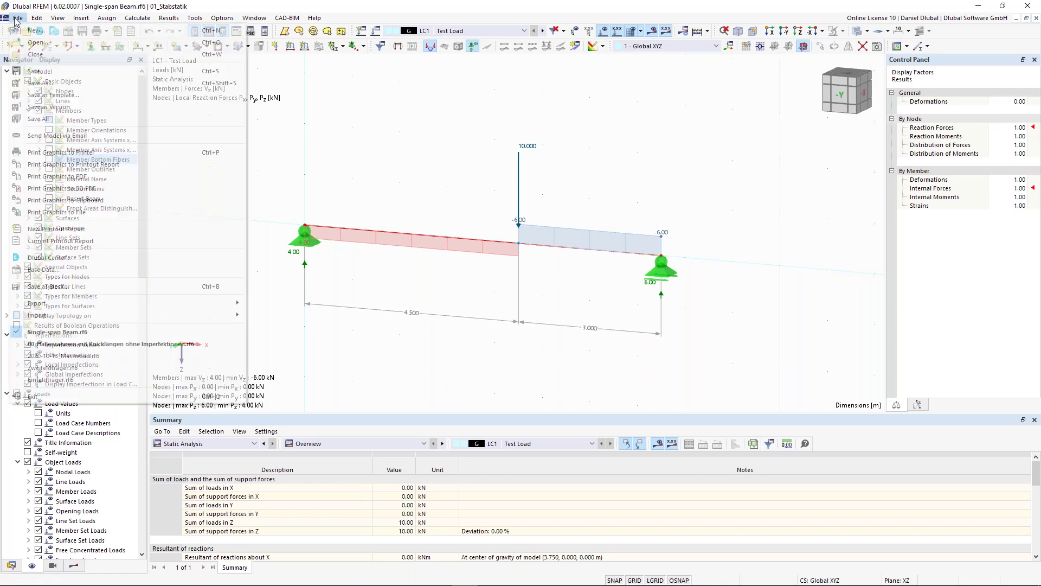
{"action": "left_click", "coordinate": [60, 84]}
{"action": "left_click", "coordinate": [551, 381]}
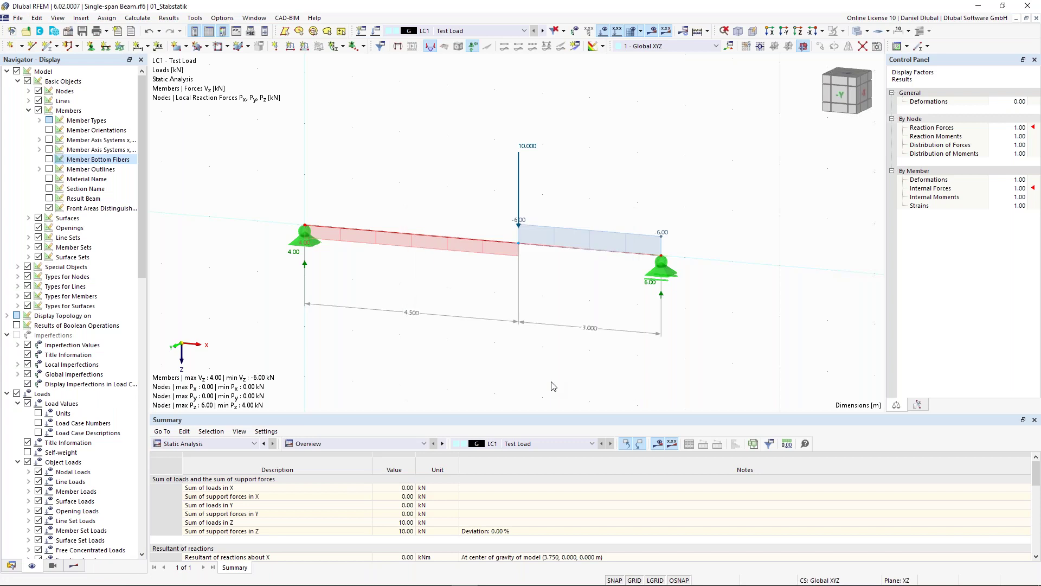
{"action": "left_click", "coordinate": [128, 450]}
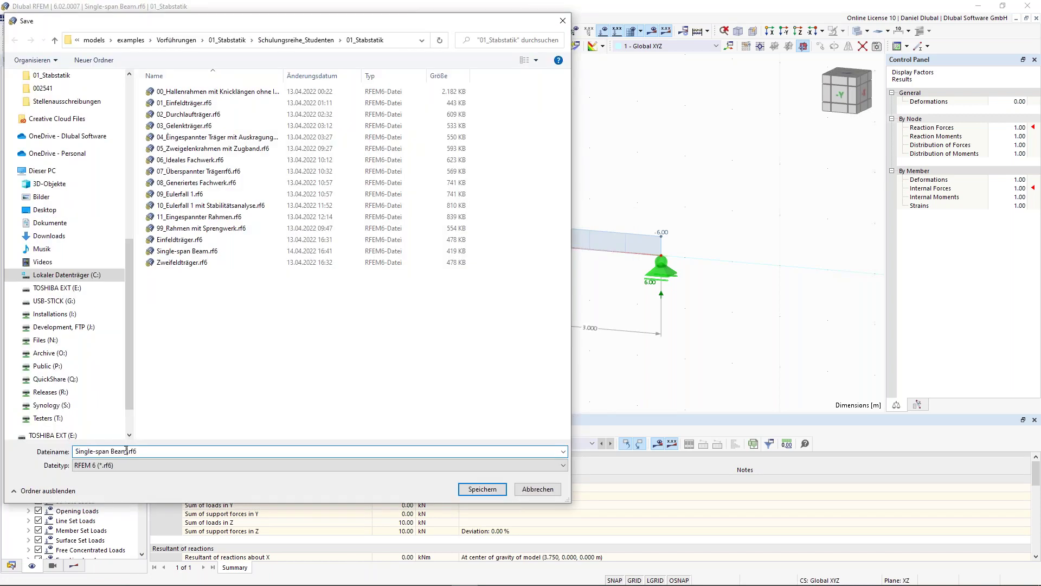
{"action": "left_click_drag", "start_coordinate": [127, 448], "coordinate": [80, 447]}
{"action": "key", "text": "BackSpace"}
{"action": "type", "text": "Two-span Beam"}
{"action": "left_click", "coordinate": [490, 489]}
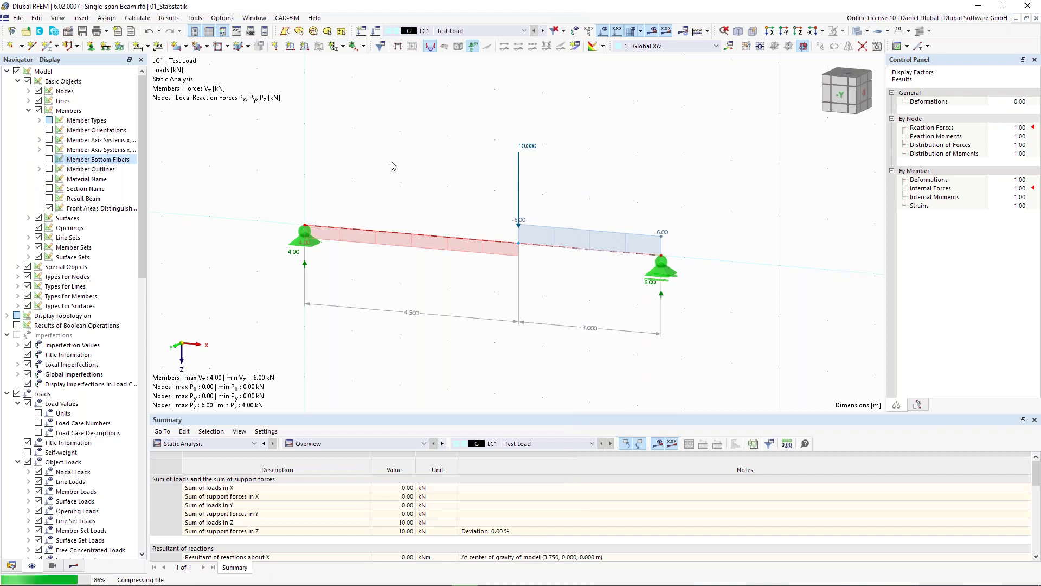
Step: Delete the entire single-span beam together with its supports, nodal load and dimensions
{"action": "scroll", "coordinate": [411, 162], "scroll_direction": "down", "scroll_amount": 2}
{"action": "middle_click_drag", "start_coordinate": [411, 162], "coordinate": [428, 177]}
{"action": "left_click_drag", "start_coordinate": [280, 102], "coordinate": [697, 355]}
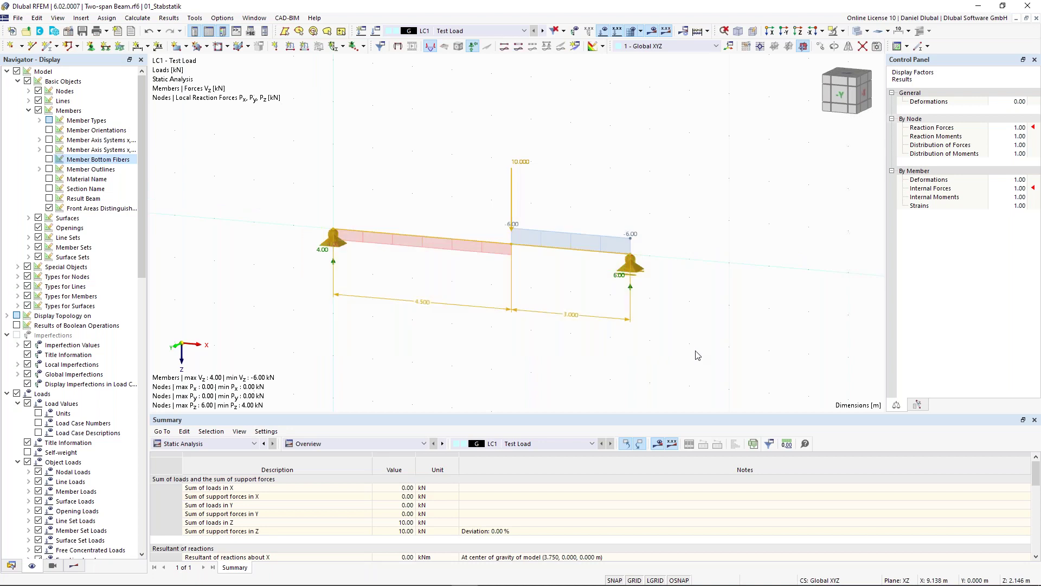
{"action": "key", "text": "Delete"}
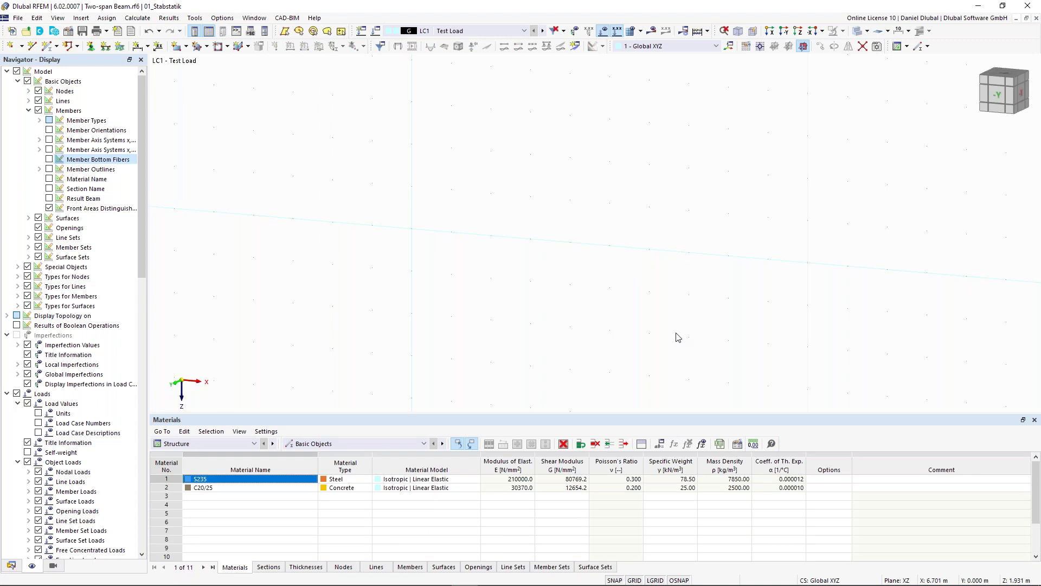
Step: Start a new Beam member with a new section and open the library of standardized steel I-sections
{"action": "middle_click_drag", "start_coordinate": [400, 237], "coordinate": [221, 169], "text": "ctrl"}
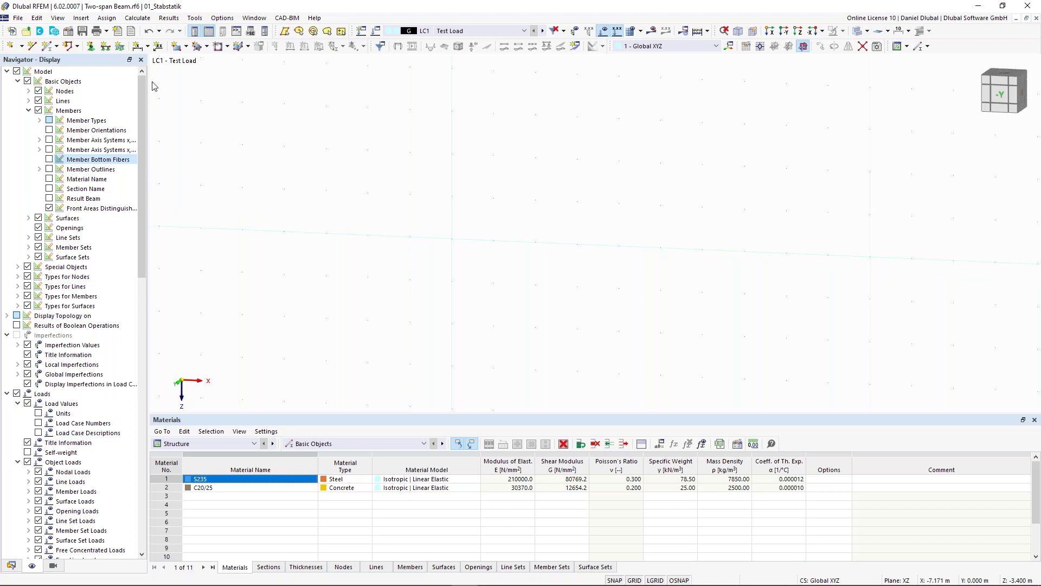
{"action": "left_click", "coordinate": [49, 48]}
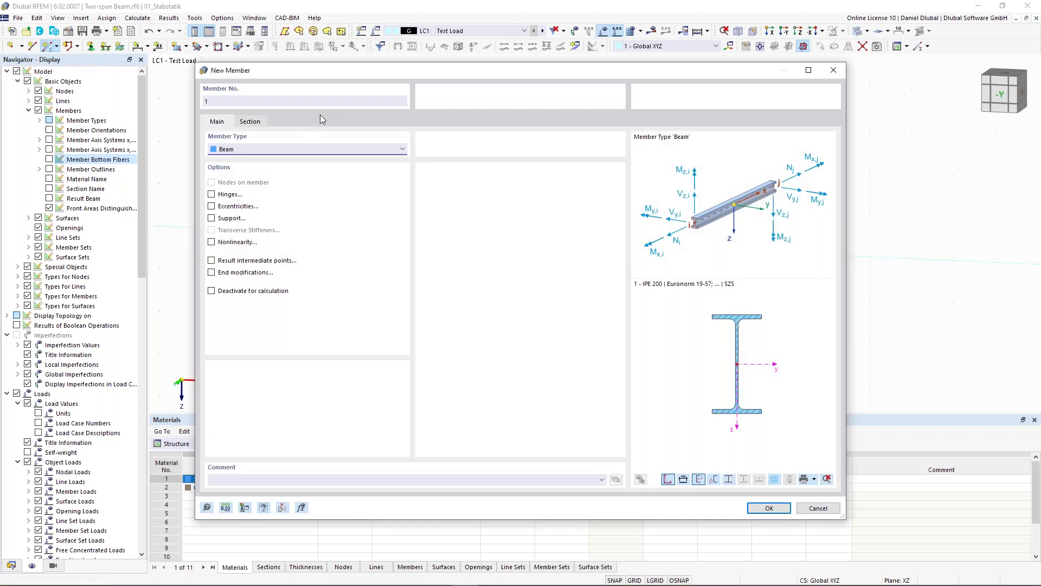
{"action": "left_click", "coordinate": [250, 125]}
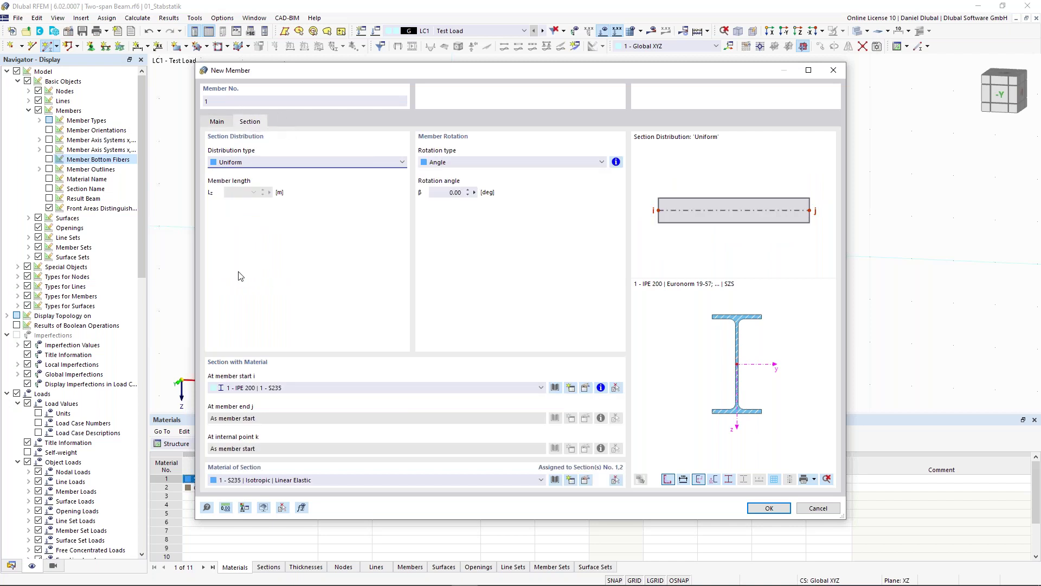
{"action": "left_click", "coordinate": [268, 388]}
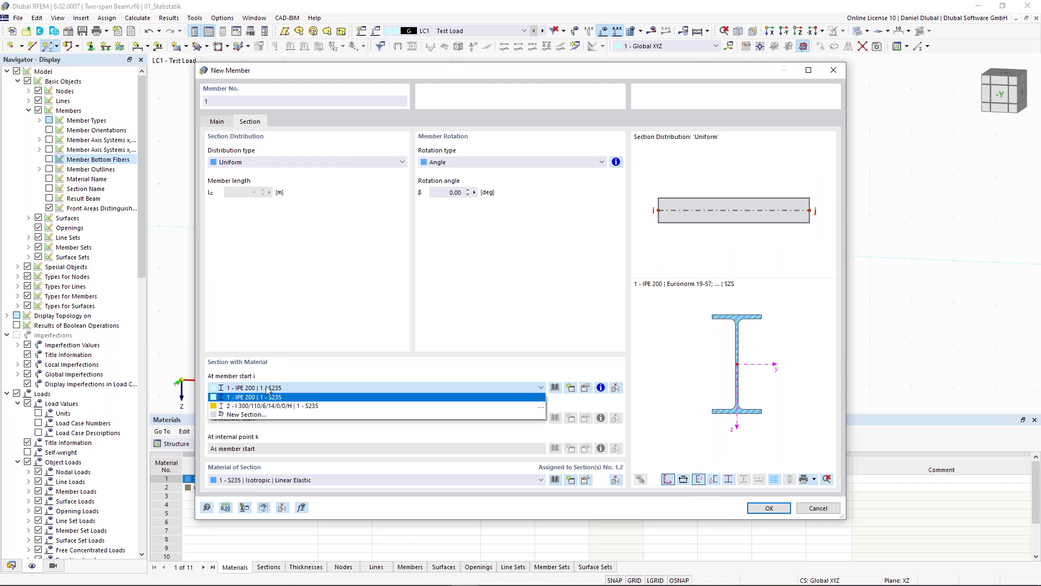
{"action": "left_click", "coordinate": [299, 360]}
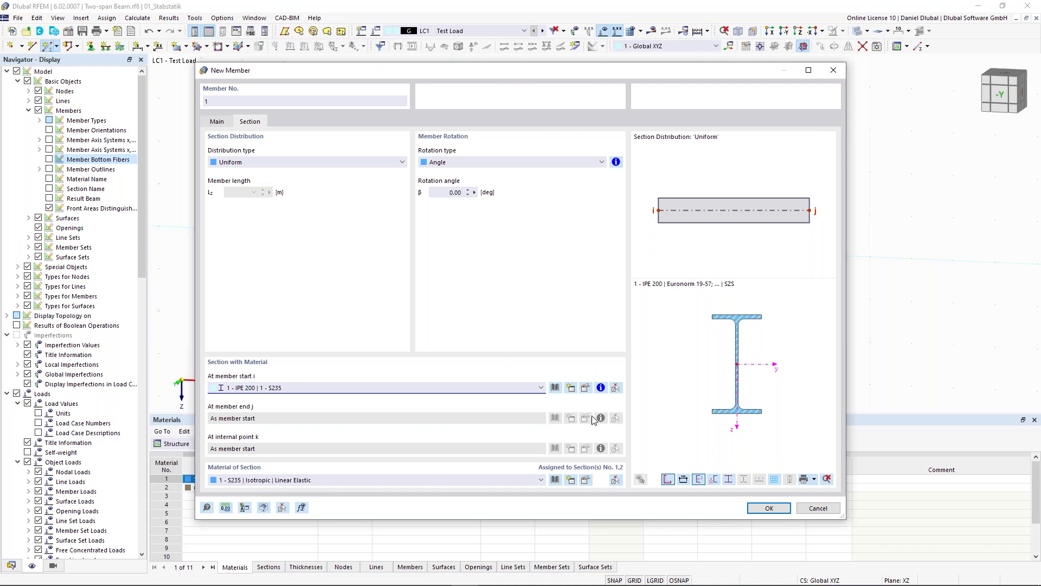
{"action": "left_click", "coordinate": [571, 388]}
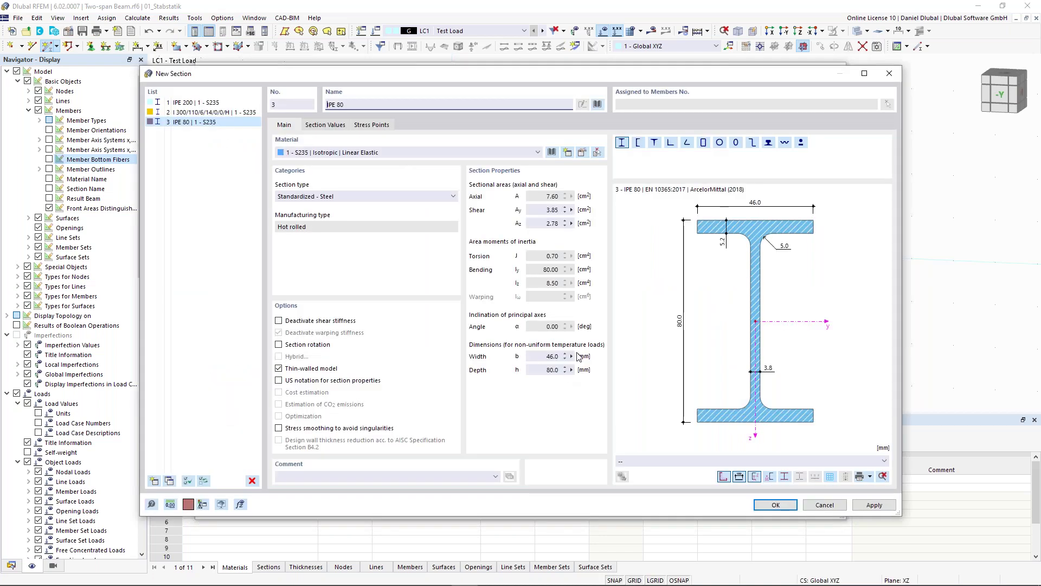
{"action": "left_click", "coordinate": [599, 104]}
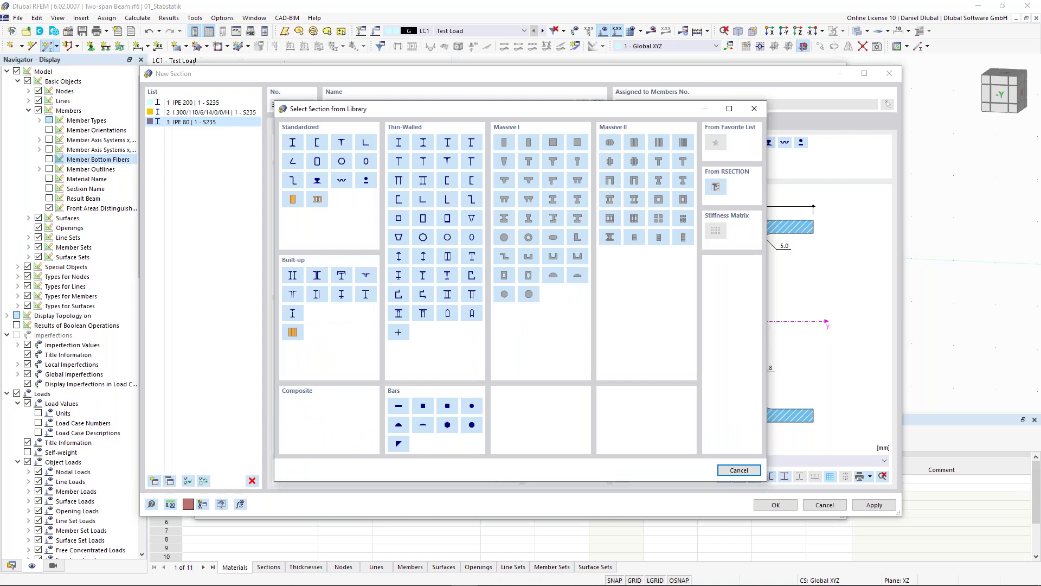
{"action": "left_click", "coordinate": [296, 143]}
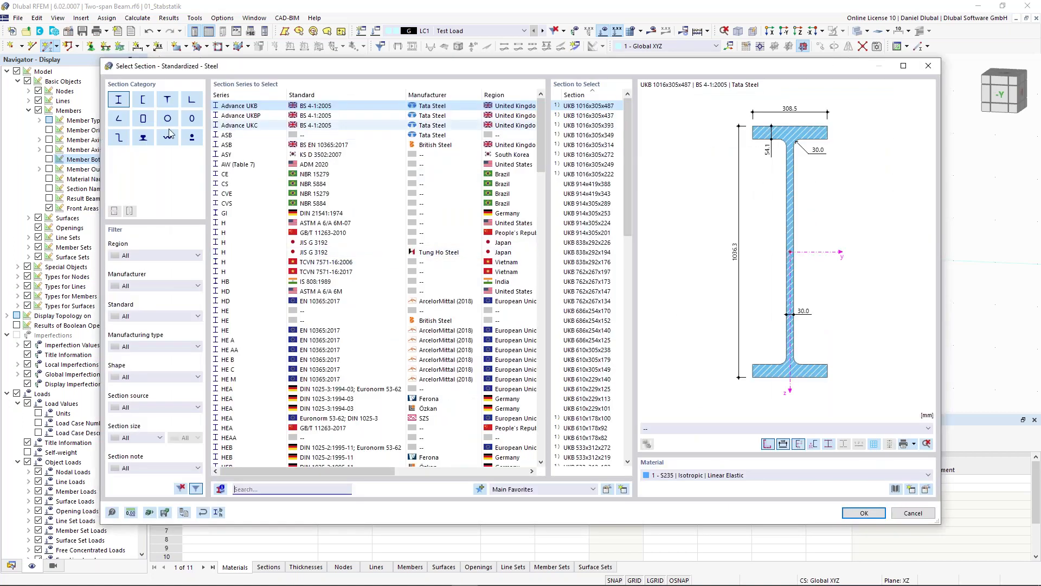
Step: Select HEB 300 from the SZS HEB series to Euronorm 53-62; DIN 1025-2
{"action": "left_click_drag", "start_coordinate": [541, 131], "coordinate": [541, 149]}
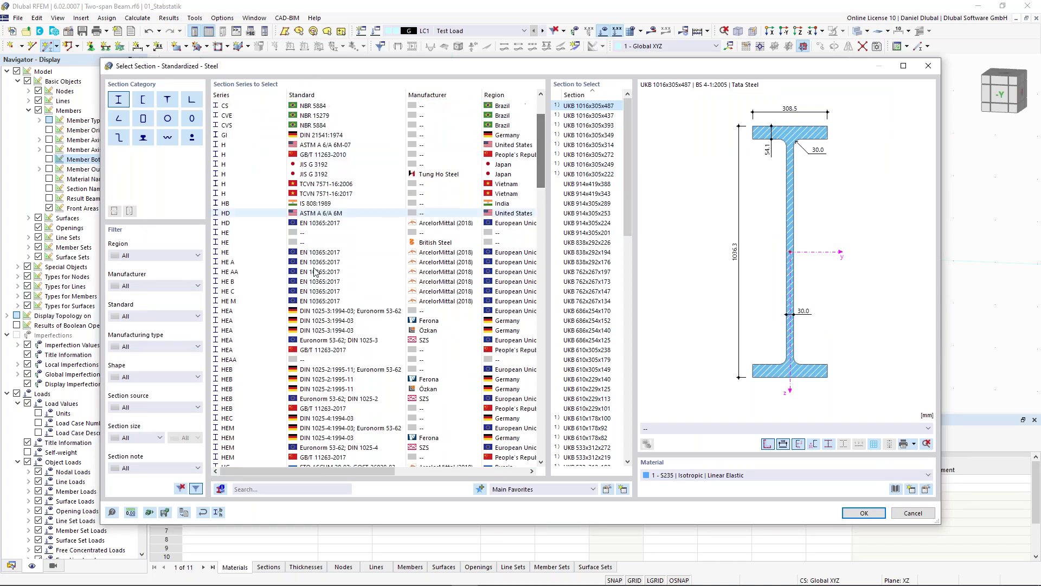
{"action": "left_click", "coordinate": [243, 401]}
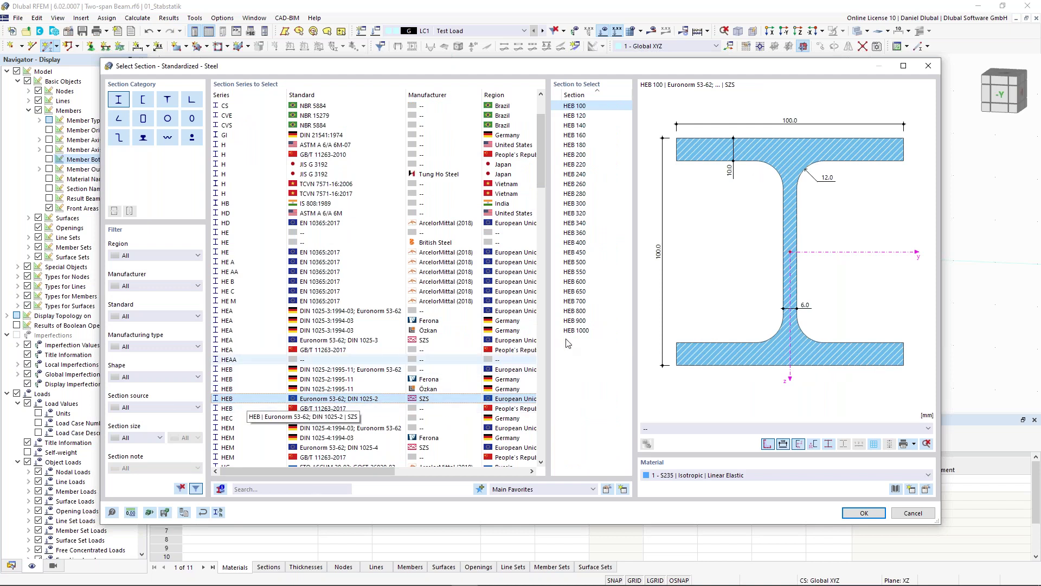
{"action": "left_click", "coordinate": [590, 204]}
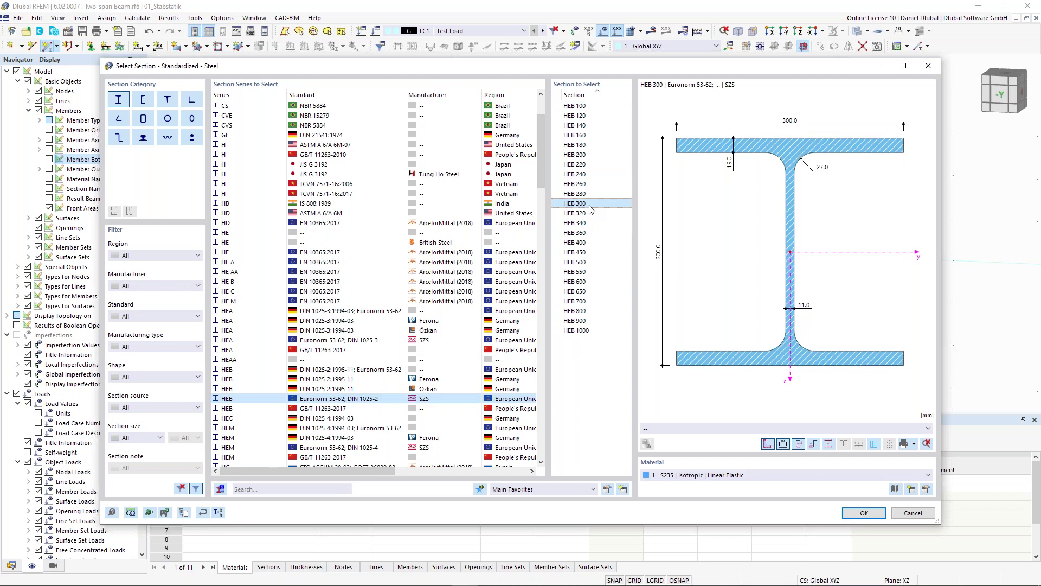
Step: Search the section library for "heb 300" and accept HEB 300 from the SZS series to Euronorm 53-62; DIN 1025-2
{"action": "scroll", "coordinate": [261, 144], "scroll_direction": "up", "scroll_amount": 3}
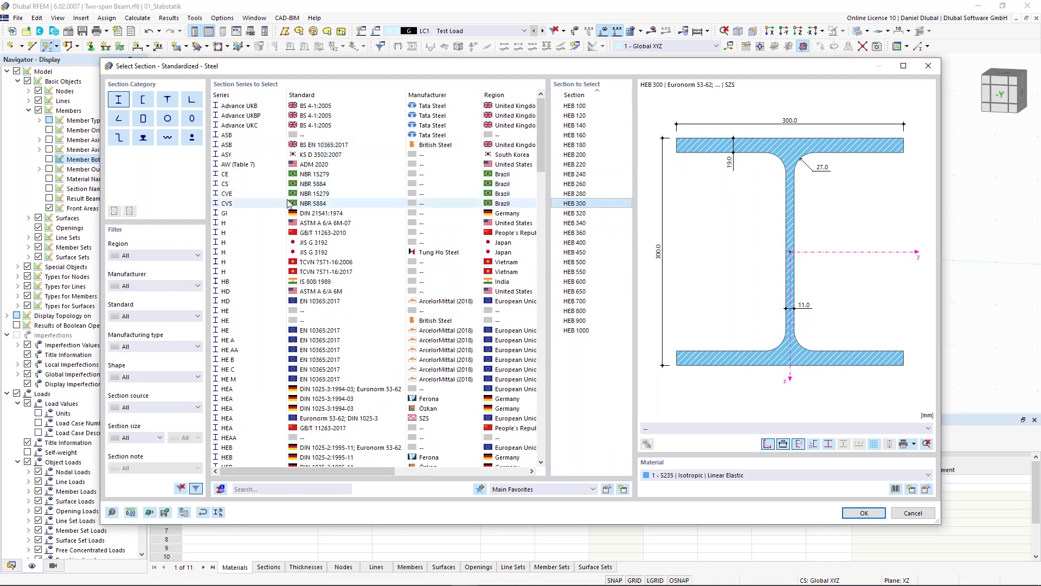
{"action": "left_click", "coordinate": [260, 490]}
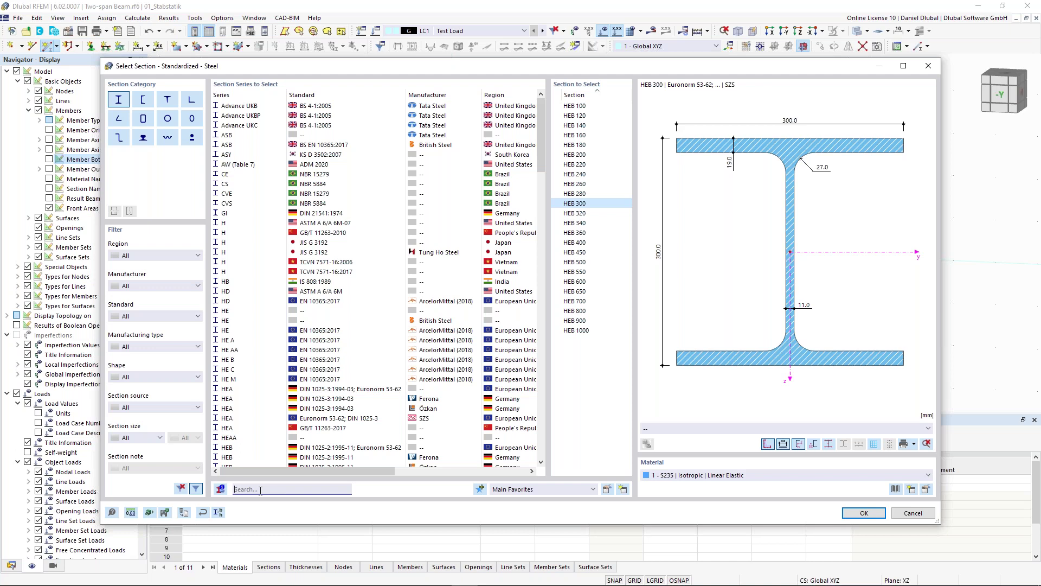
{"action": "type", "text": "he"}
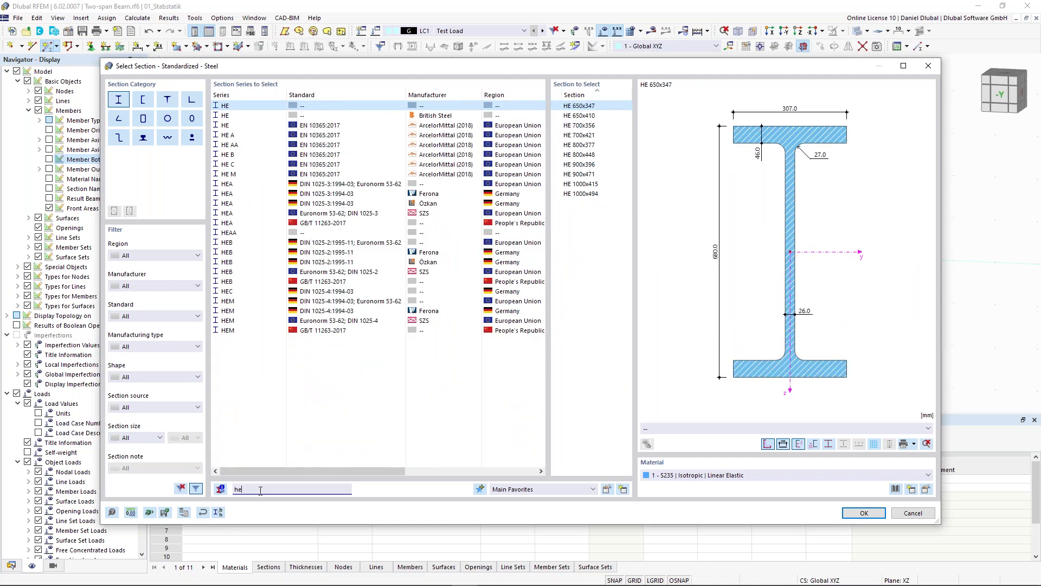
{"action": "type", "text": "b"}
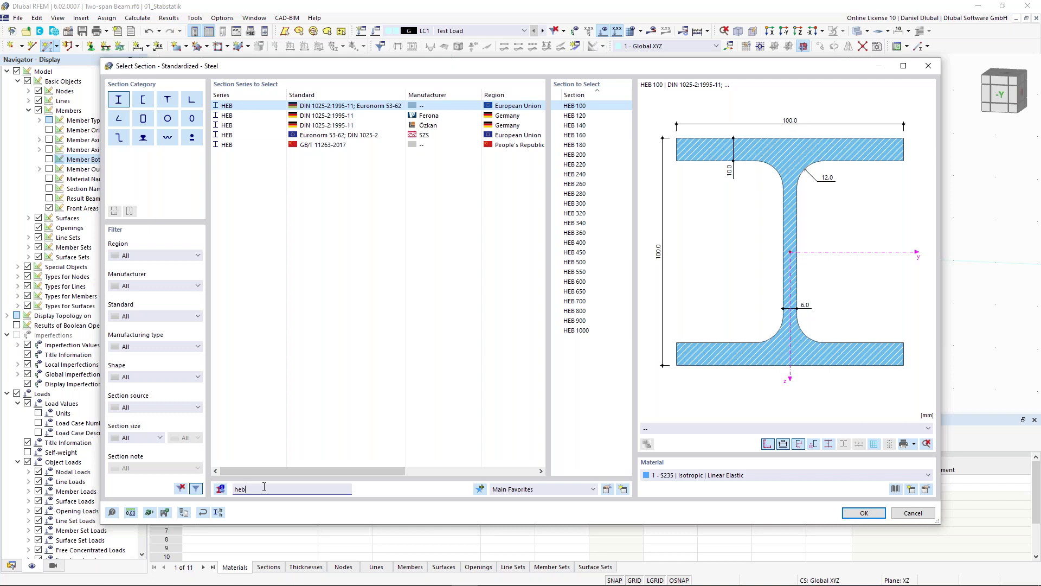
{"action": "type", "text": "300"}
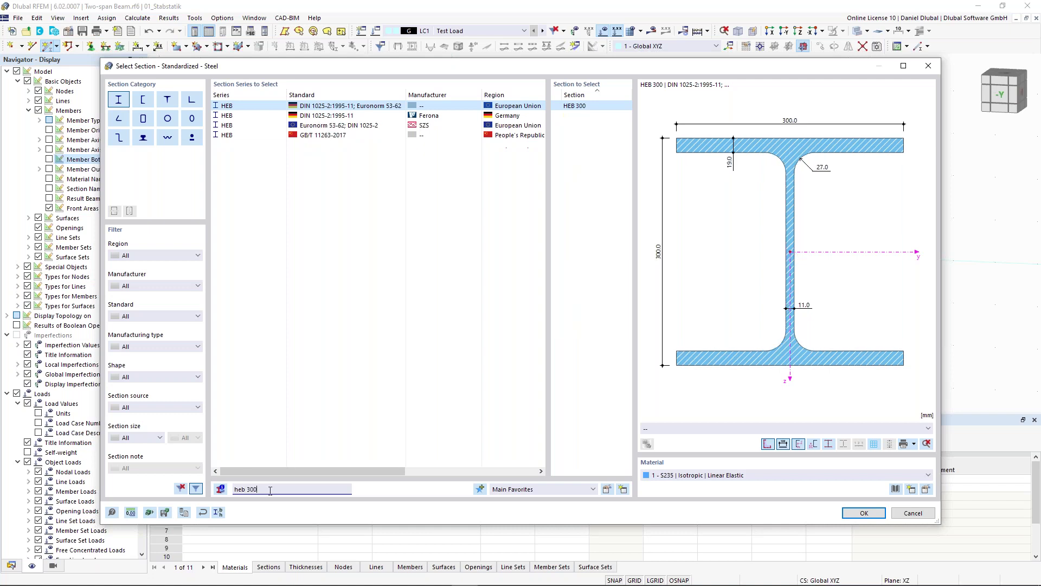
{"action": "left_click", "coordinate": [373, 128]}
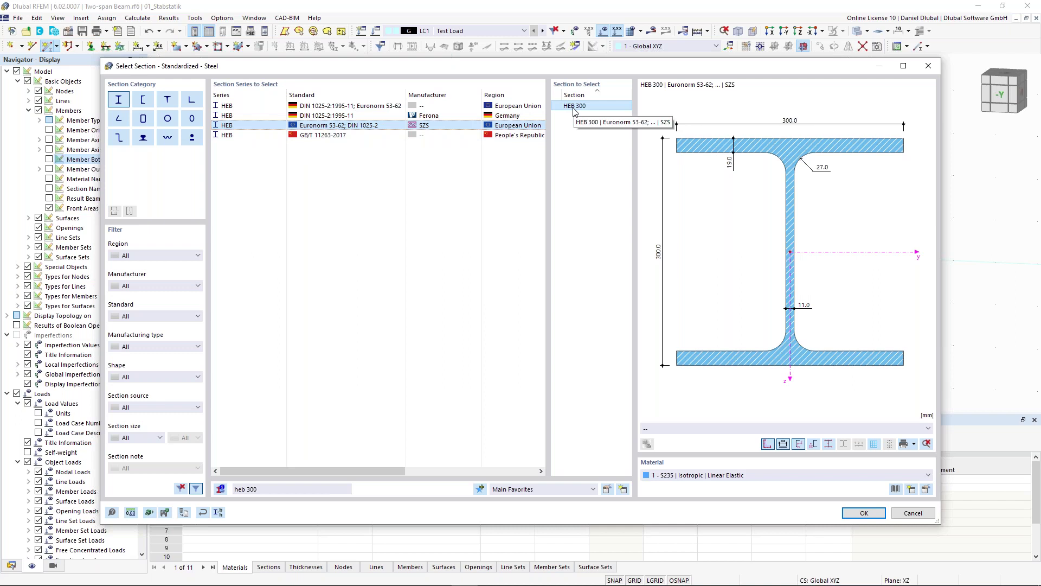
{"action": "left_click", "coordinate": [864, 513]}
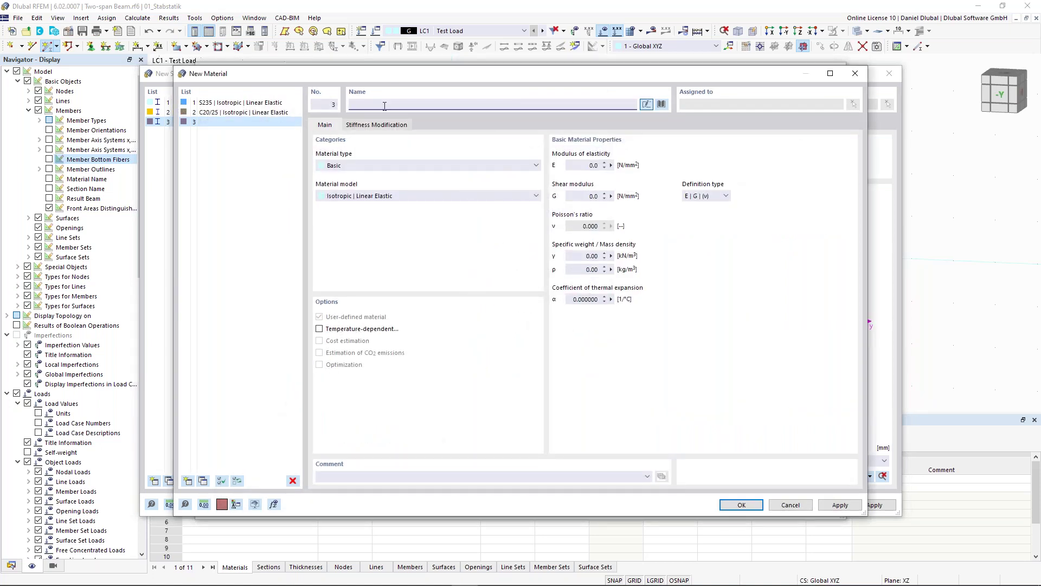
{"action": "type", "text": "s235"}
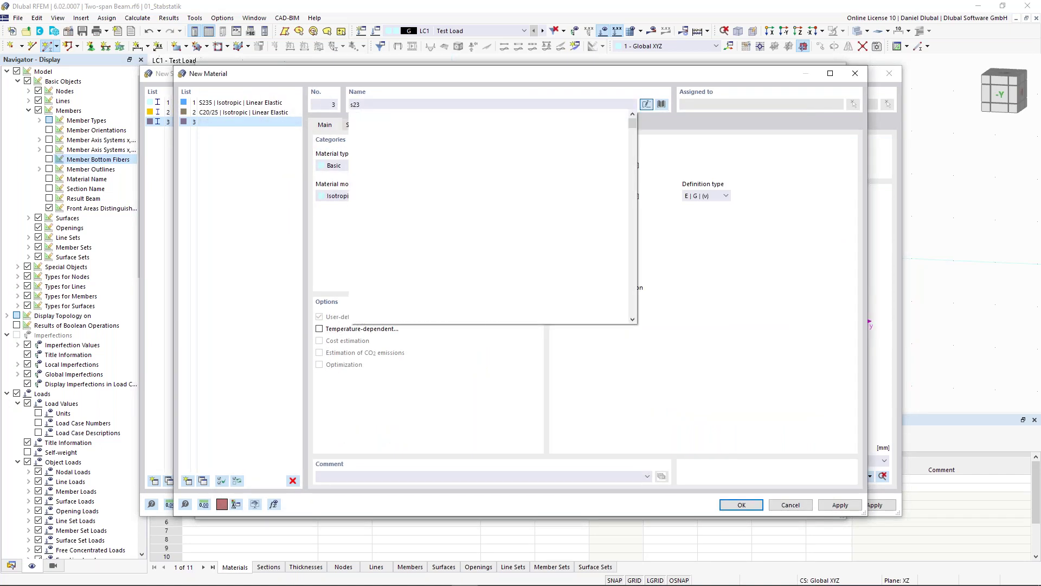
{"action": "key", "text": "Down"}
{"action": "key", "text": "Down"}
{"action": "key", "text": "Down"}
{"action": "key", "text": "Down"}
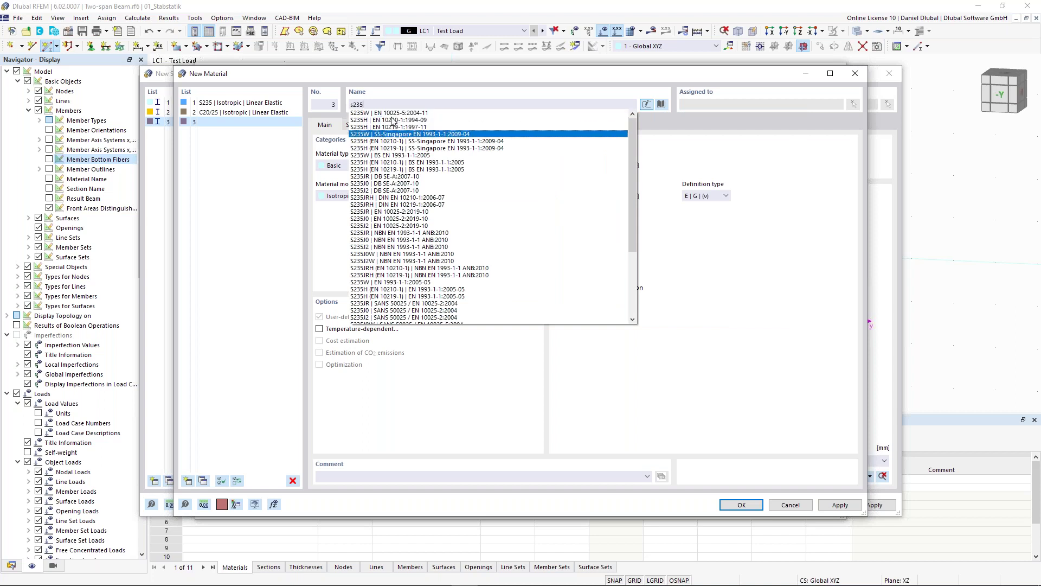
{"action": "key", "text": "Up"}
{"action": "key", "text": "Up"}
{"action": "key", "text": "Up"}
{"action": "key", "text": "Up"}
{"action": "key", "text": "Down"}
{"action": "key", "text": "Down"}
{"action": "key", "text": "Down"}
{"action": "key", "text": "Up"}
{"action": "key", "text": "Up"}
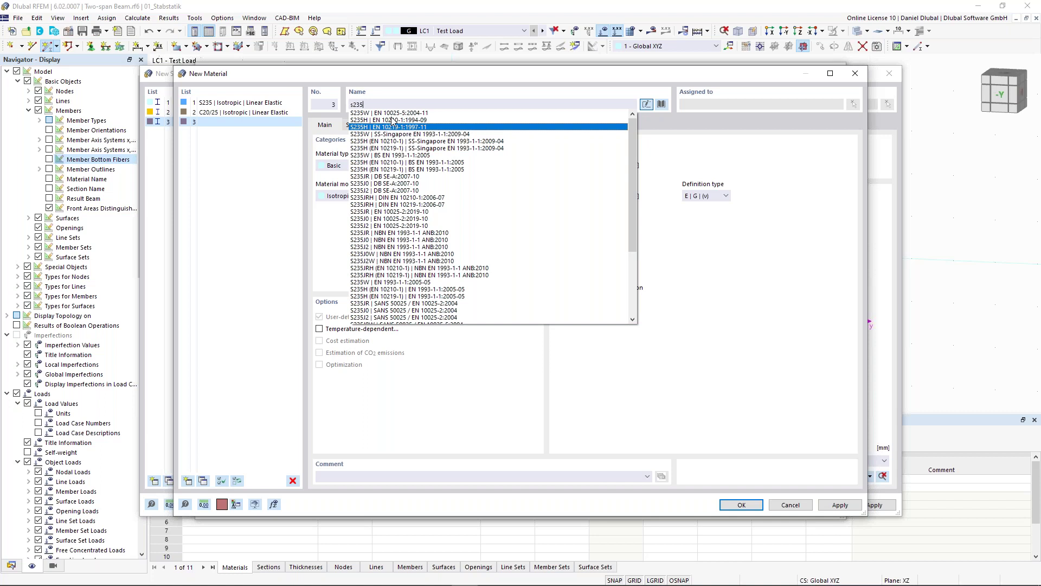
{"action": "left_click", "coordinate": [584, 74]}
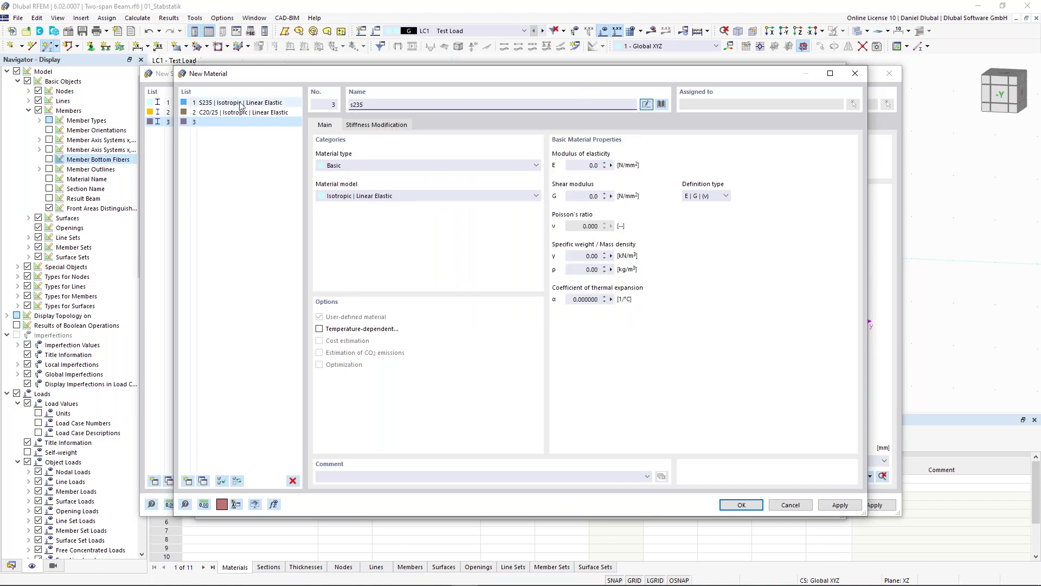
{"action": "left_click", "coordinate": [797, 508]}
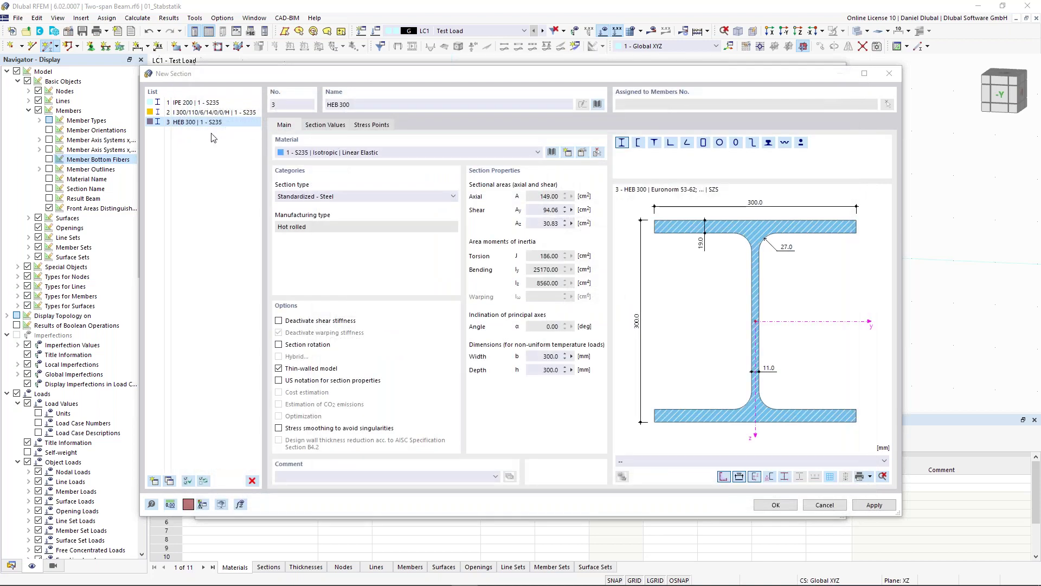
Step: Confirm the new HEB 300 section in S235 steel and assign it to the new member
{"action": "left_click", "coordinate": [771, 532]}
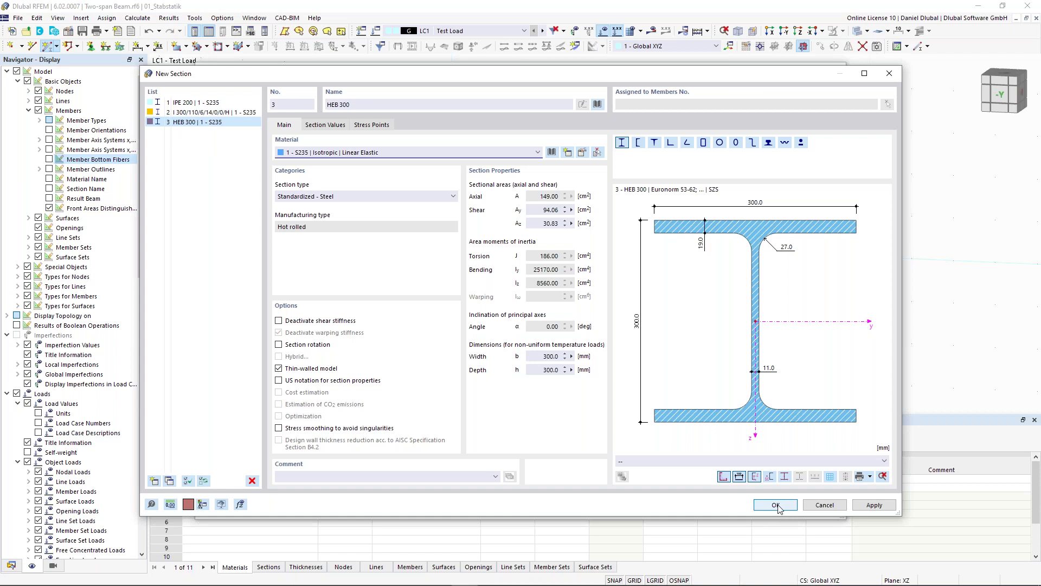
{"action": "left_click", "coordinate": [776, 505]}
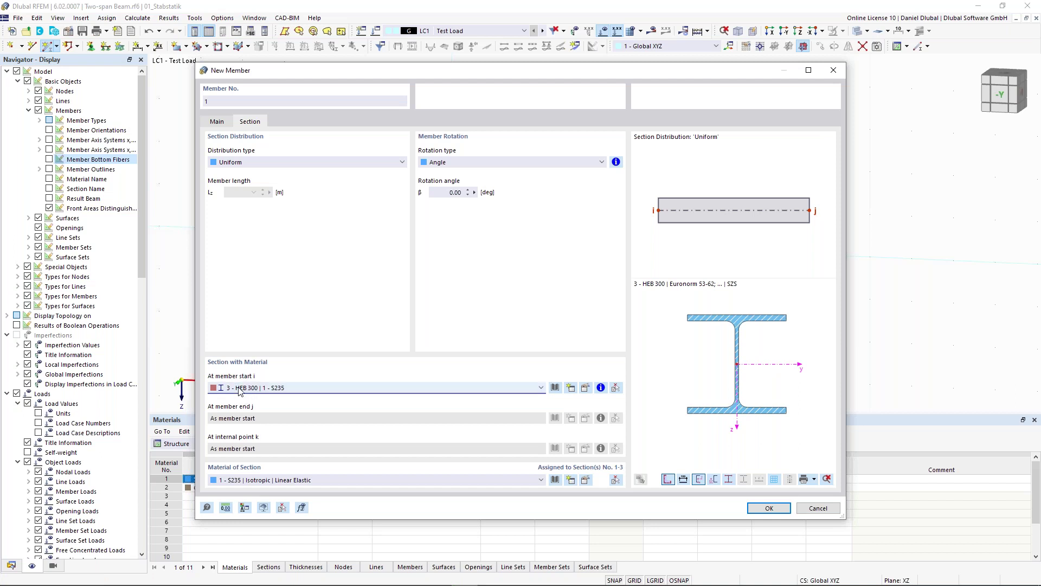
{"action": "left_click", "coordinate": [283, 480]}
{"action": "left_click", "coordinate": [284, 479]}
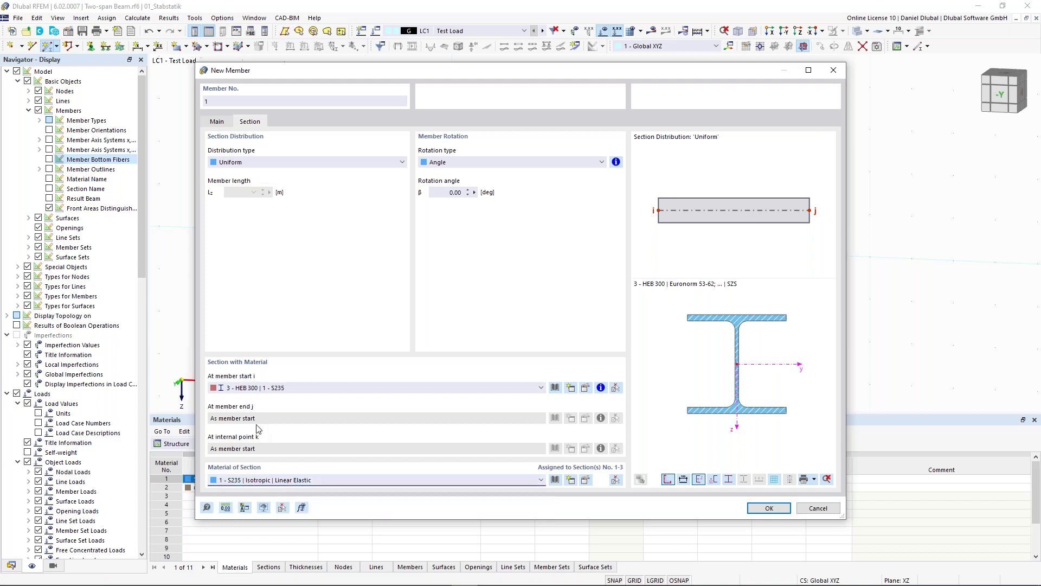
Step: Draw two consecutive beam spans of equal length along the X axis from the origin, with the intermediate node at X 5.000 m
{"action": "left_click", "coordinate": [769, 508]}
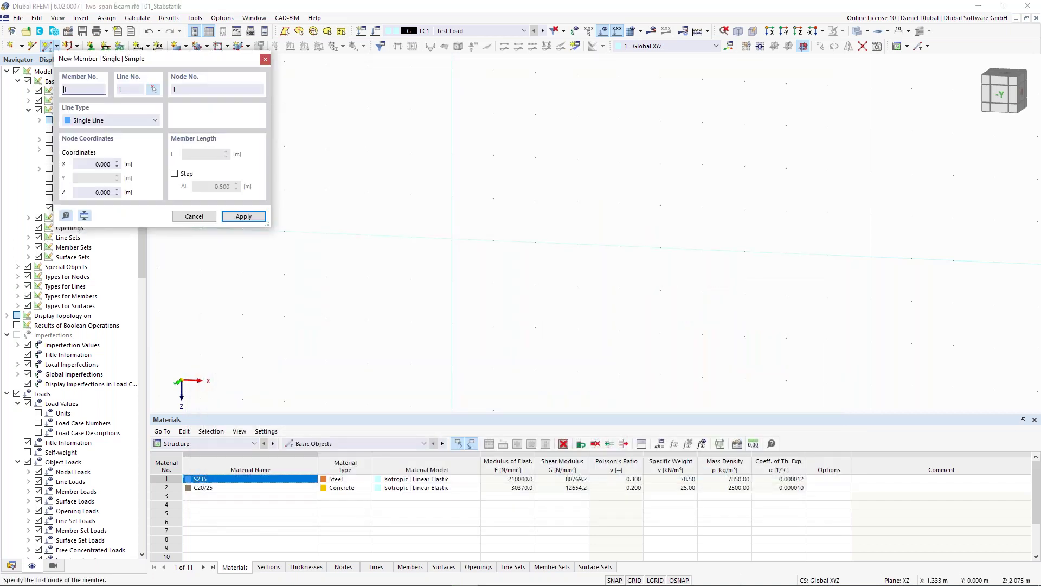
{"action": "left_click", "coordinate": [451, 239]}
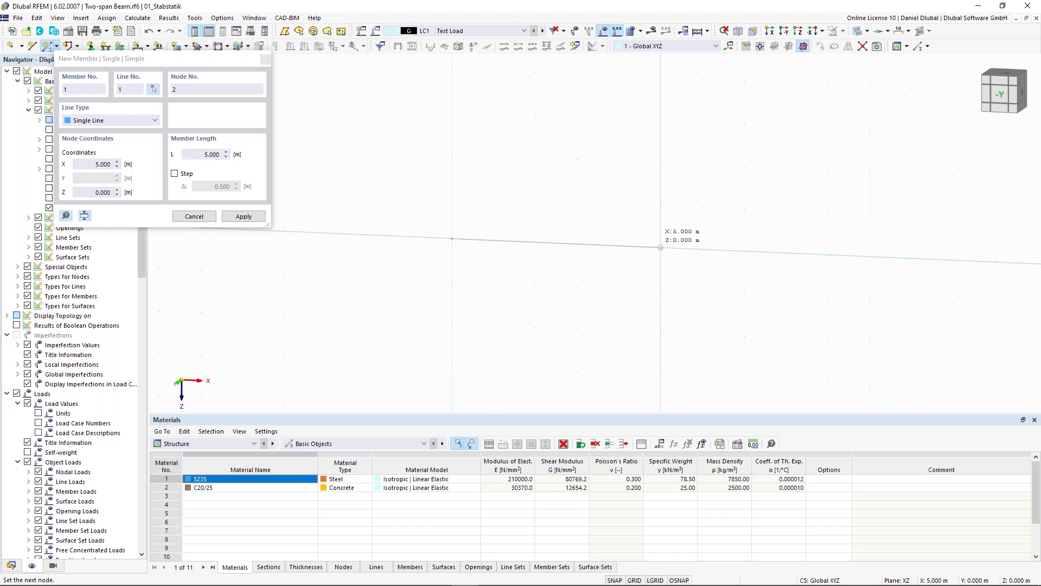
{"action": "left_click", "coordinate": [660, 248]}
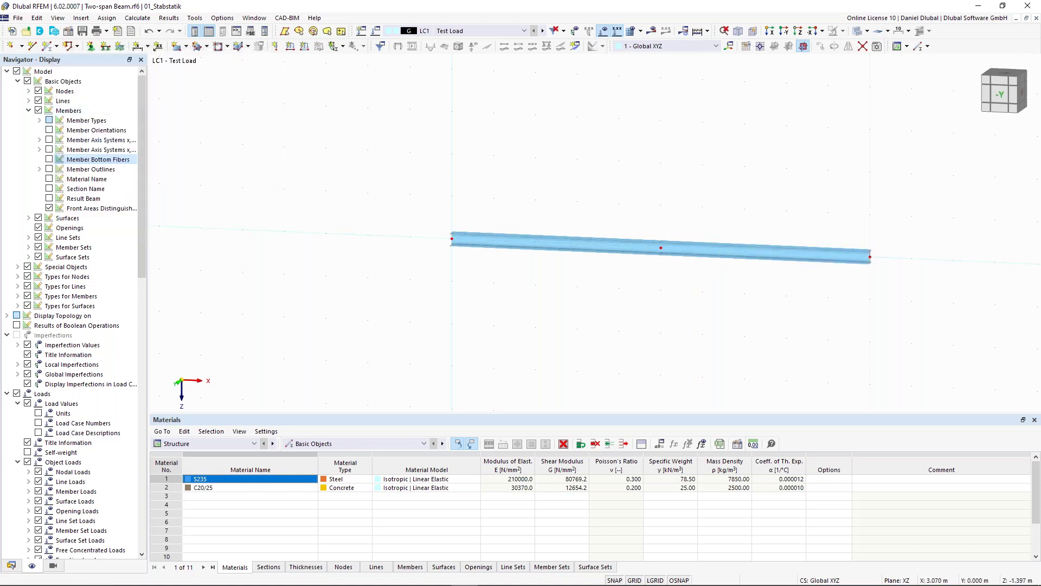
Step: Assign the Hinged nodal support to node 1 at the start of the two-span beam
{"action": "middle_click_drag", "start_coordinate": [580, 186], "coordinate": [427, 171]}
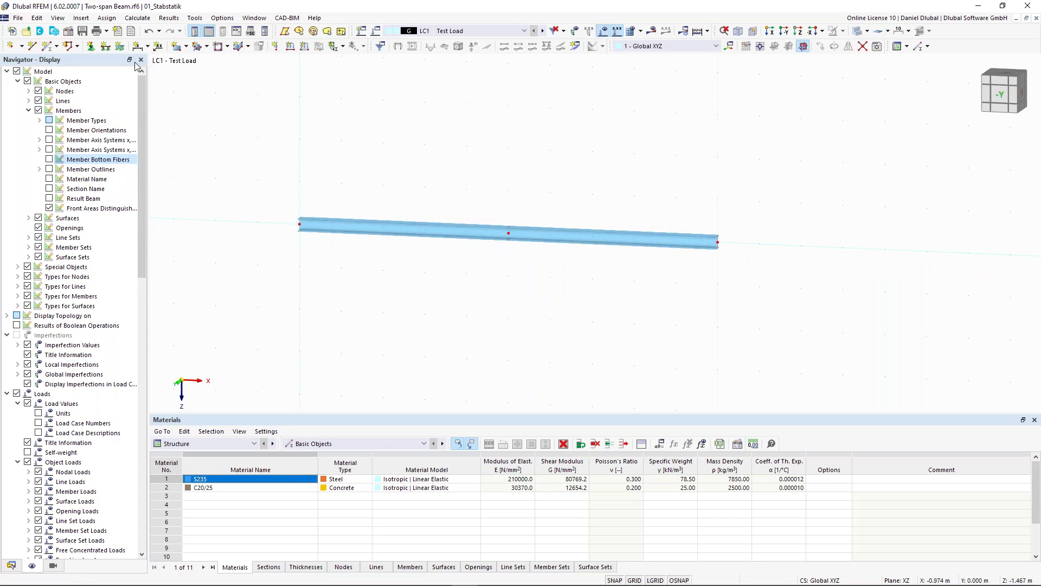
{"action": "left_click", "coordinate": [91, 46]}
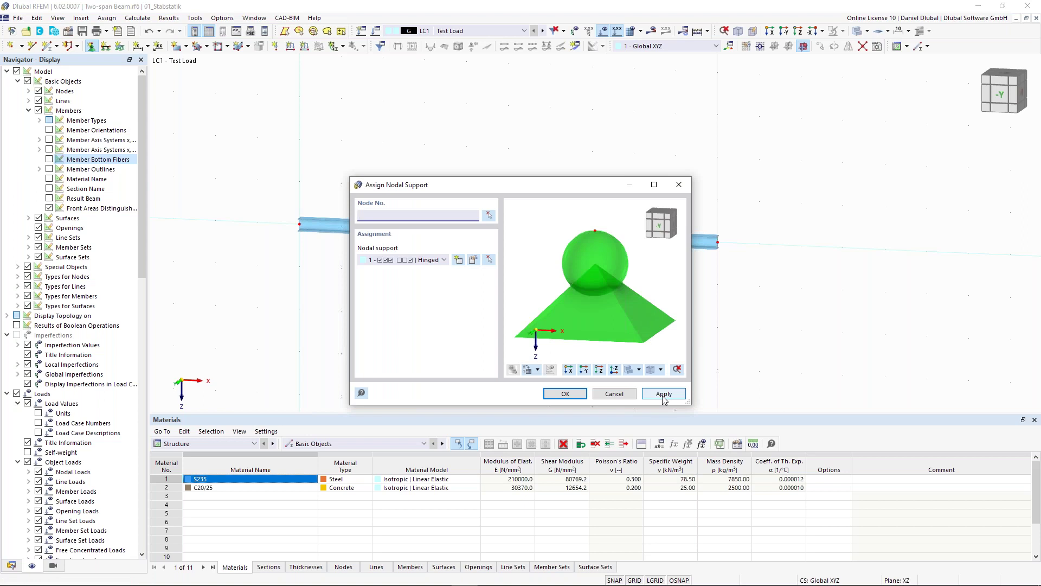
{"action": "left_click_drag", "start_coordinate": [545, 185], "coordinate": [570, 286]}
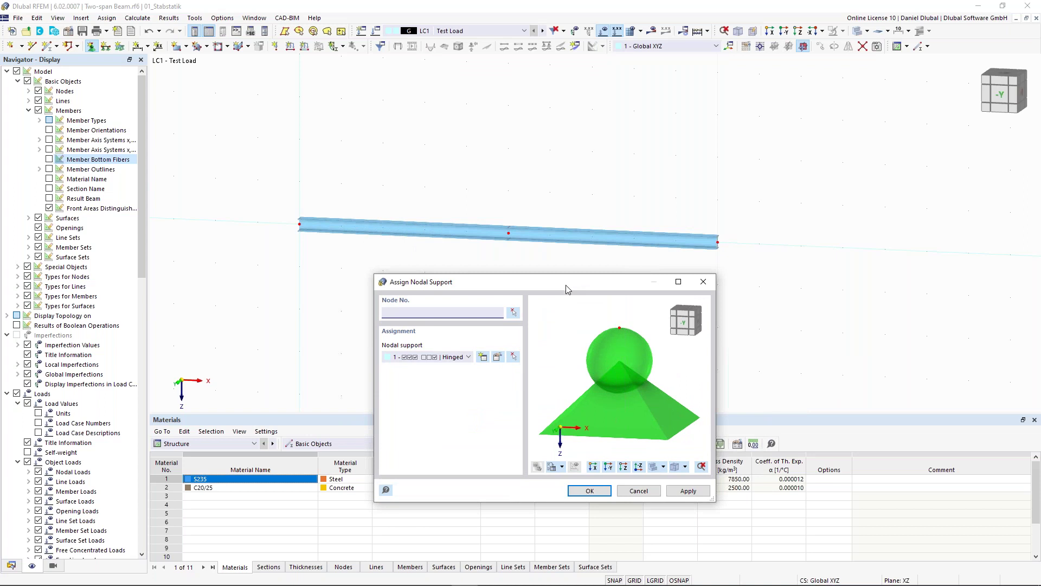
{"action": "left_click_drag", "start_coordinate": [568, 289], "coordinate": [549, 298]}
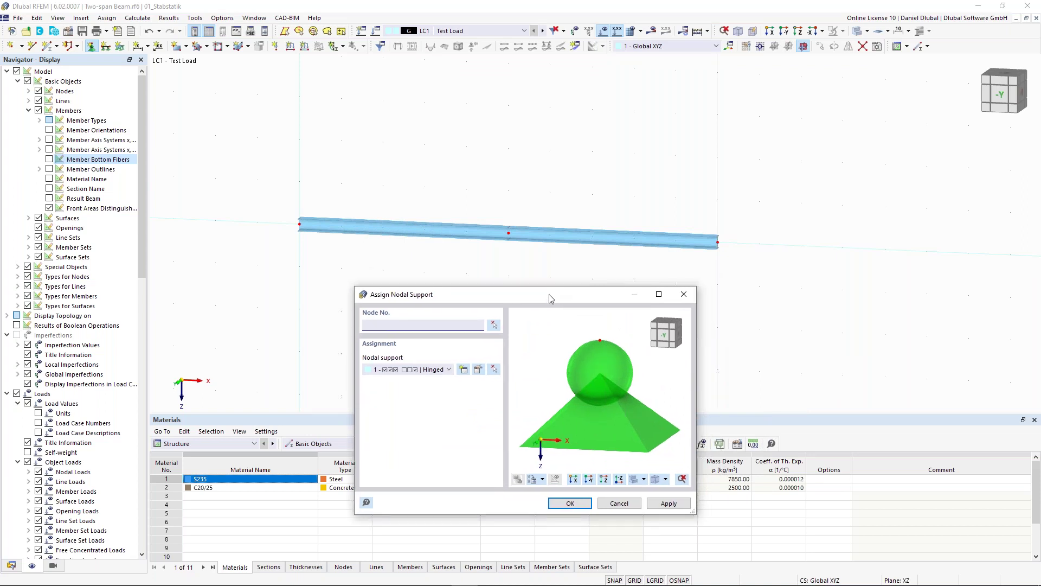
{"action": "left_click_drag", "start_coordinate": [549, 294], "coordinate": [548, 294]}
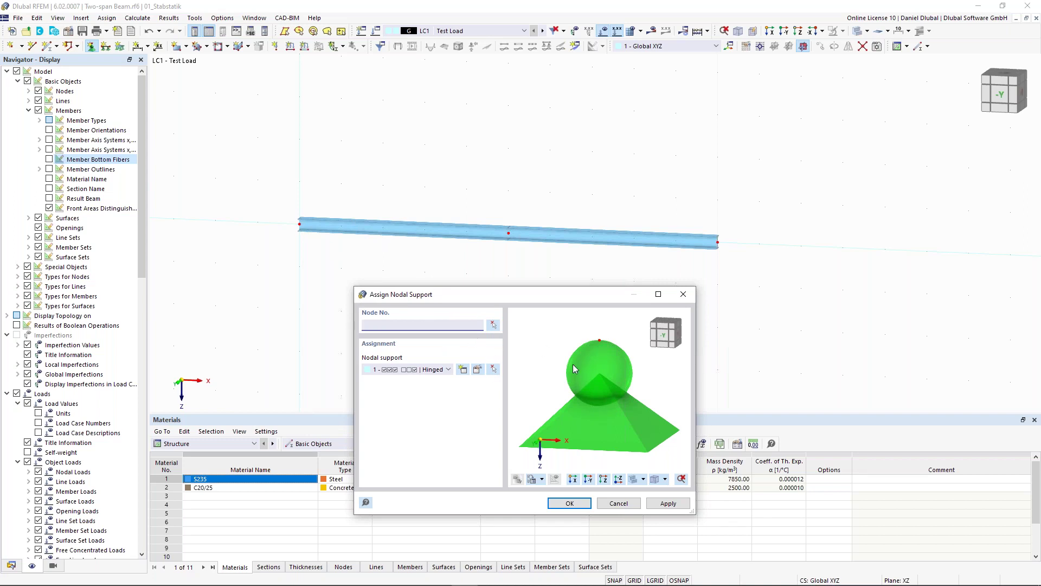
{"action": "left_click", "coordinate": [493, 325]}
{"action": "left_click_drag", "start_coordinate": [333, 257], "coordinate": [271, 185]}
{"action": "left_click", "coordinate": [177, 172]}
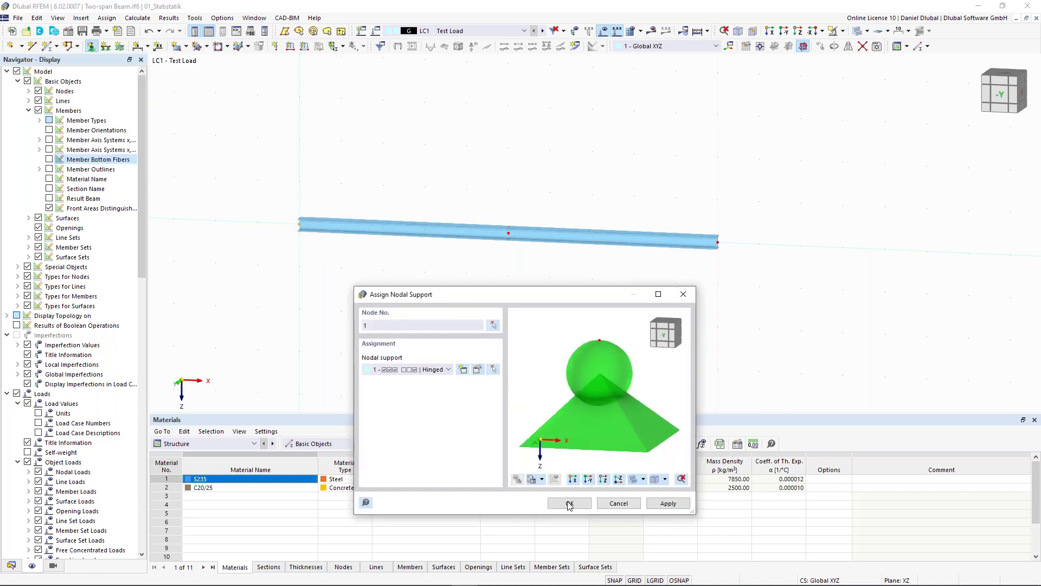
{"action": "left_click", "coordinate": [668, 503]}
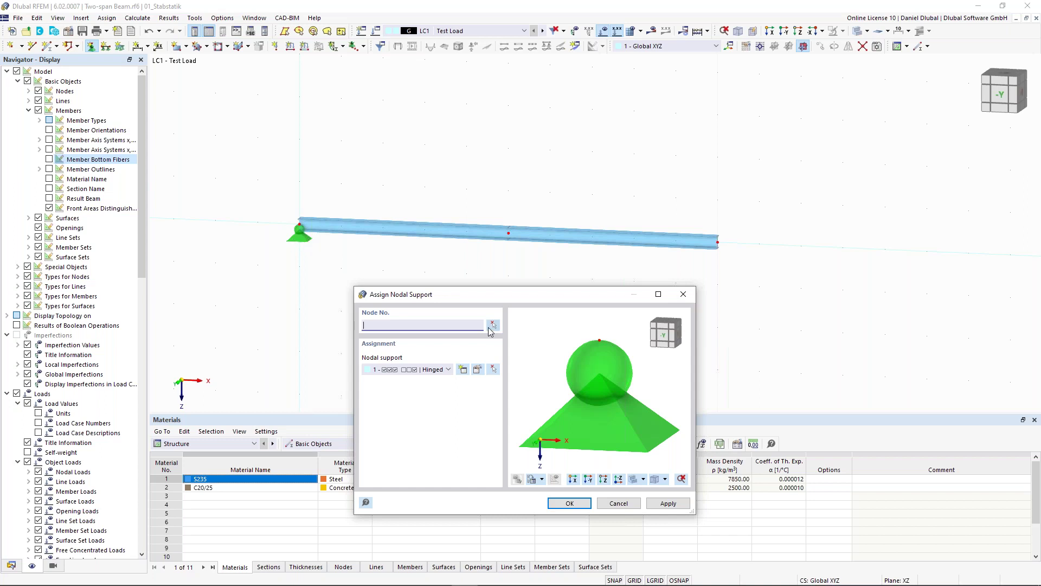
Step: Assign the Roller in X' nodal support to the beam's intermediate and end nodes 2 and 3, and finish assigning supports
{"action": "left_click", "coordinate": [441, 370]}
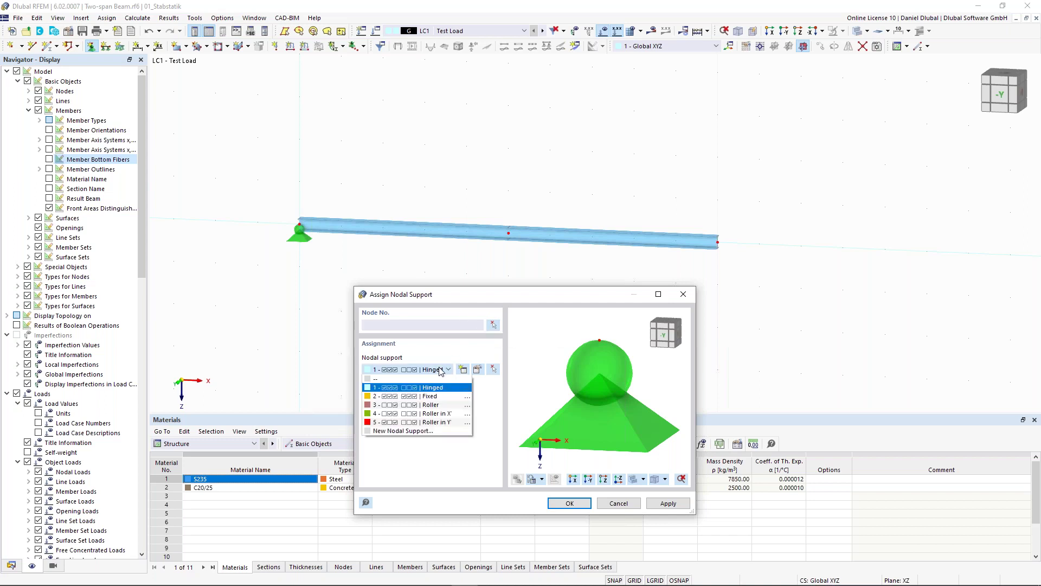
{"action": "left_click", "coordinate": [460, 417]}
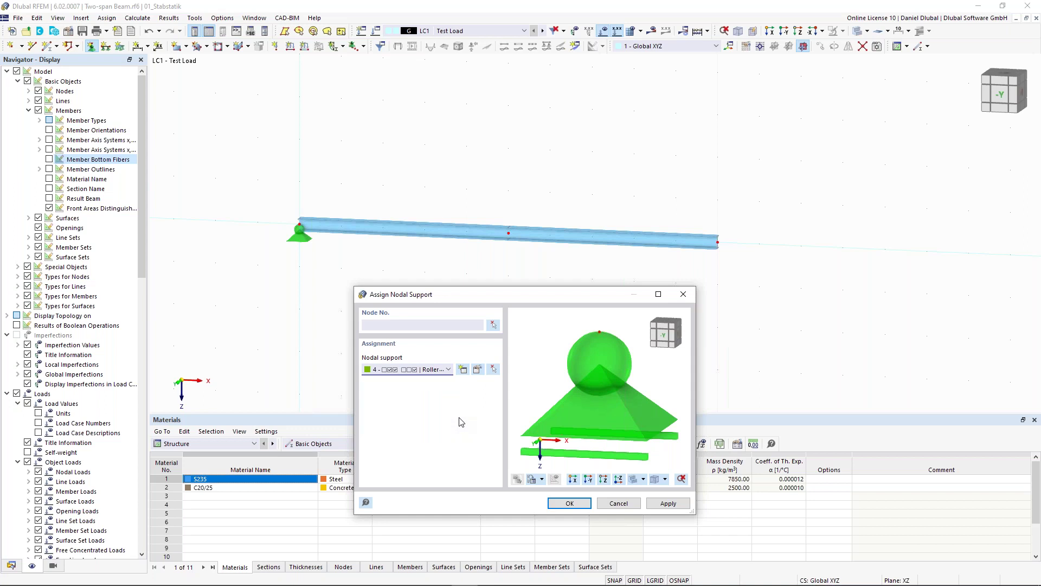
{"action": "left_click", "coordinate": [495, 325]}
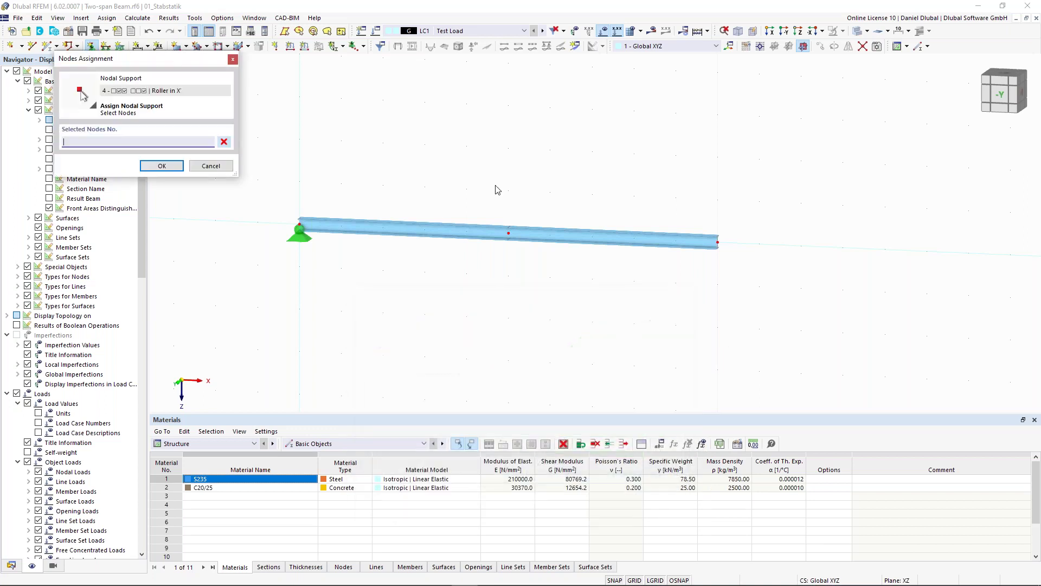
{"action": "left_click_drag", "start_coordinate": [477, 152], "coordinate": [781, 303]}
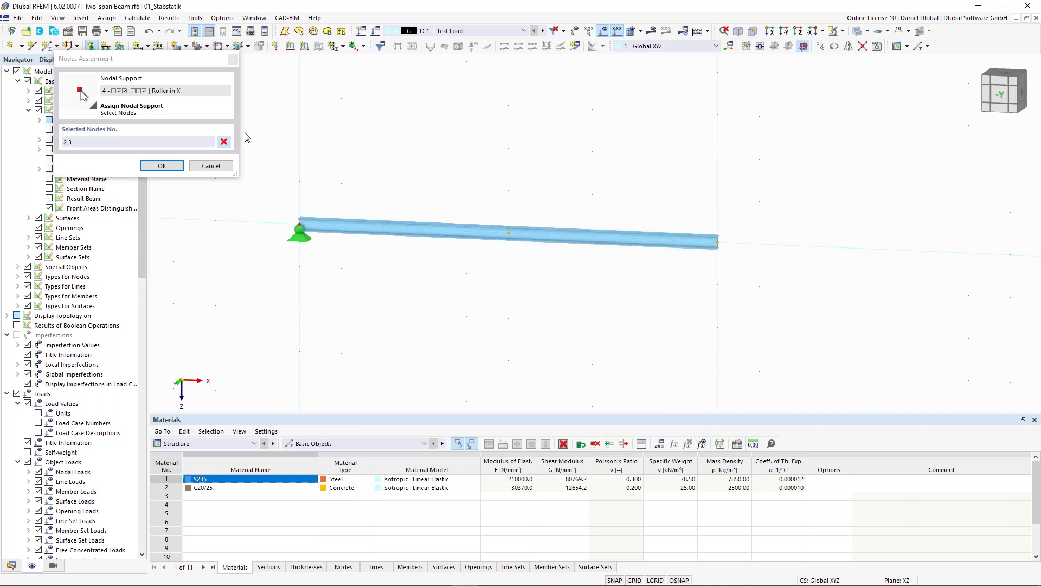
{"action": "left_click", "coordinate": [178, 165]}
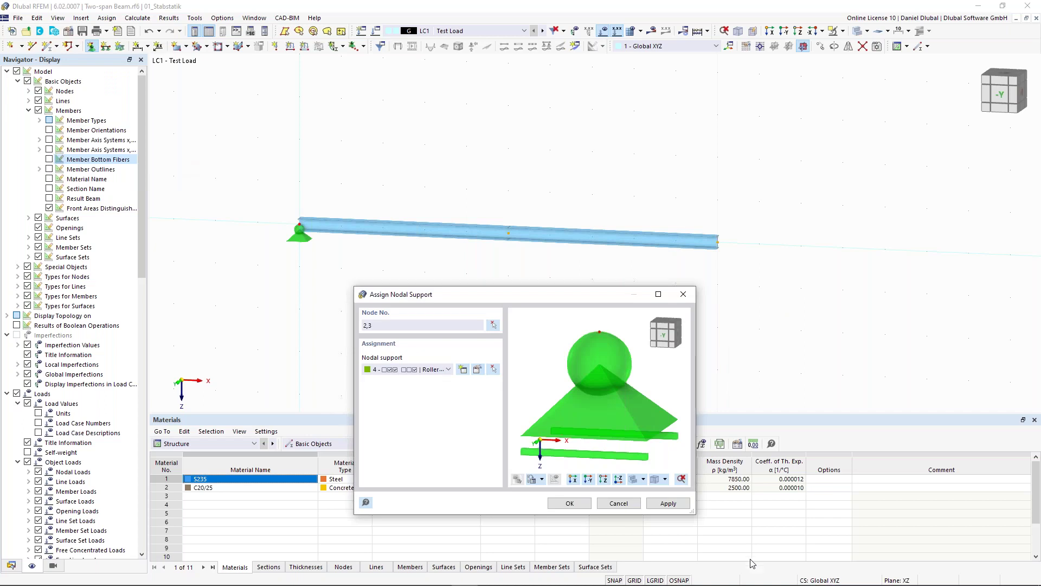
{"action": "left_click", "coordinate": [681, 505]}
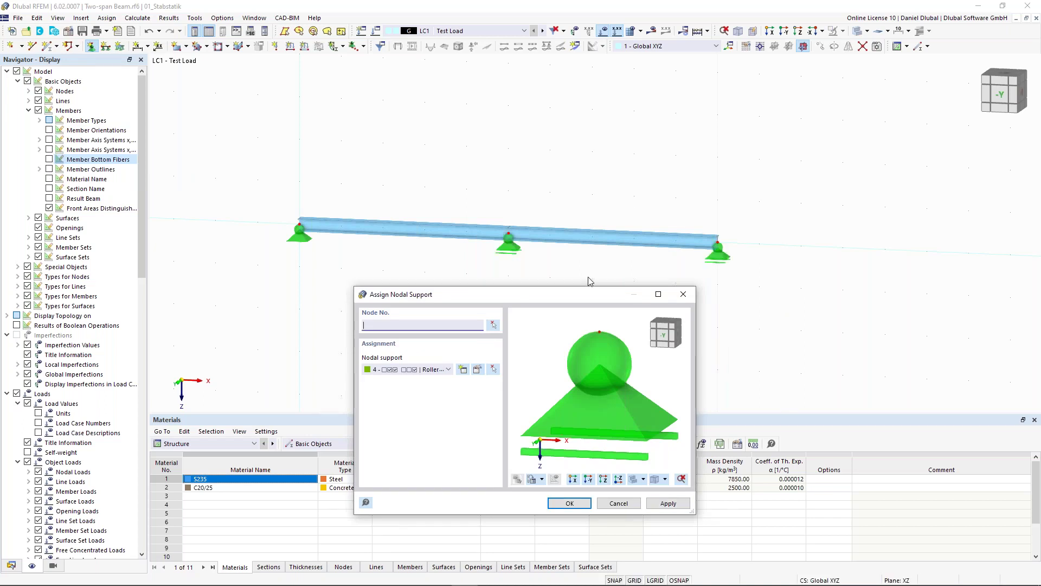
{"action": "left_click_drag", "start_coordinate": [583, 296], "coordinate": [568, 277]}
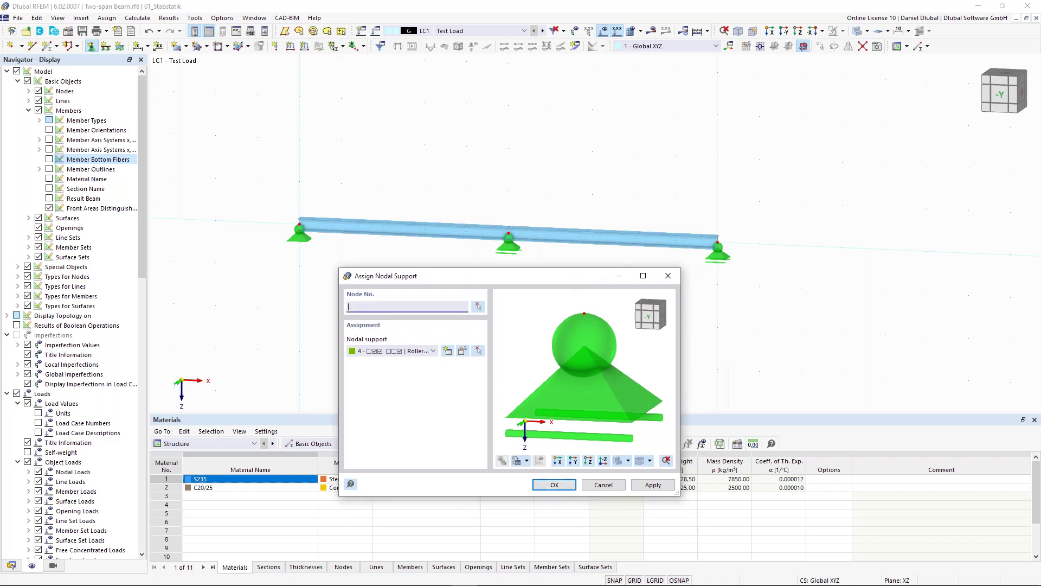
{"action": "left_click", "coordinate": [555, 485]}
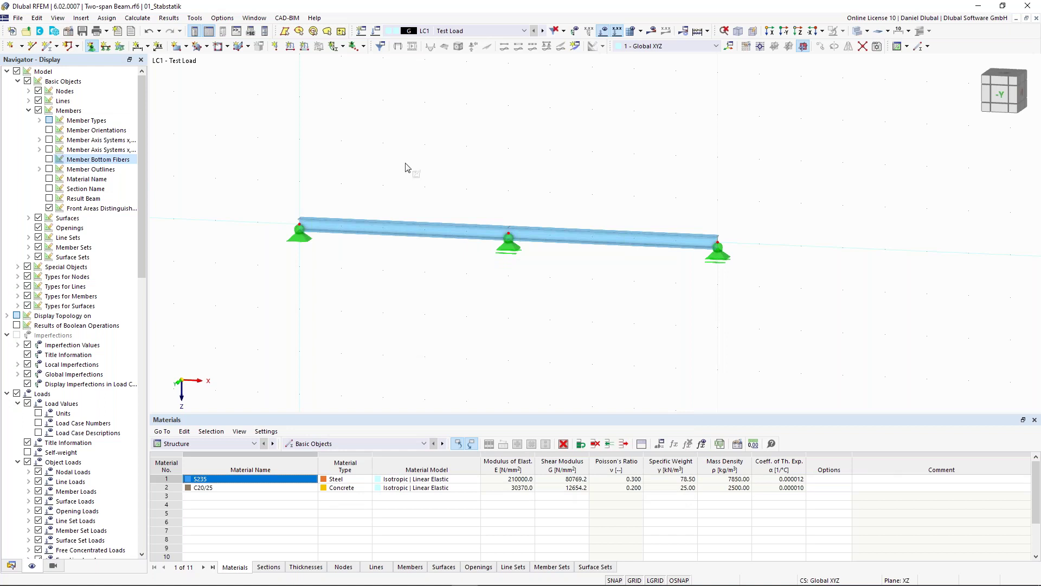
{"action": "middle_click_drag", "start_coordinate": [365, 153], "coordinate": [398, 162]}
{"action": "key", "text": "Escape"}
{"action": "scroll", "coordinate": [428, 174], "scroll_direction": "down", "scroll_amount": 2}
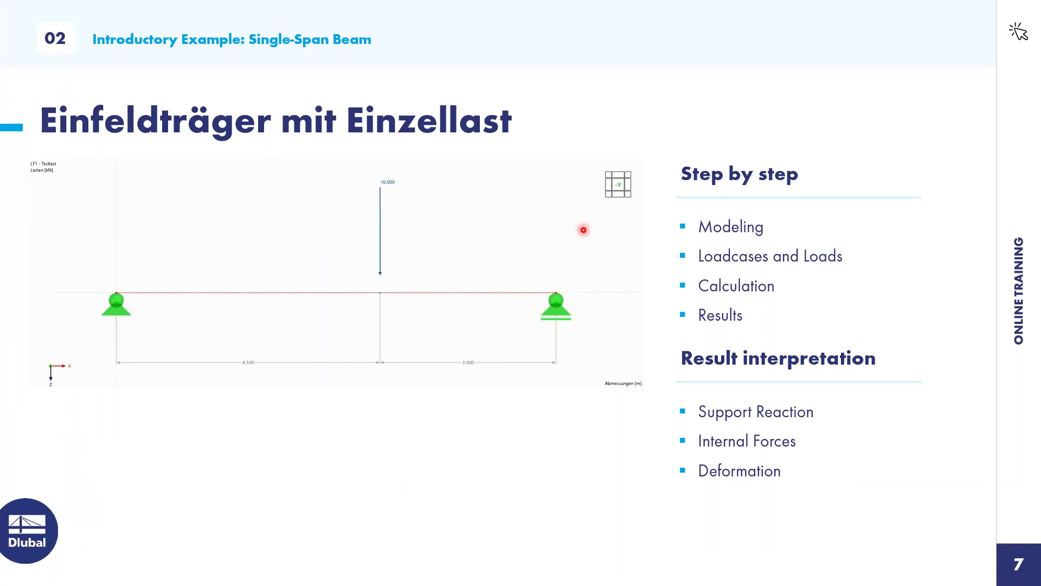
{"action": "key", "text": "Right"}
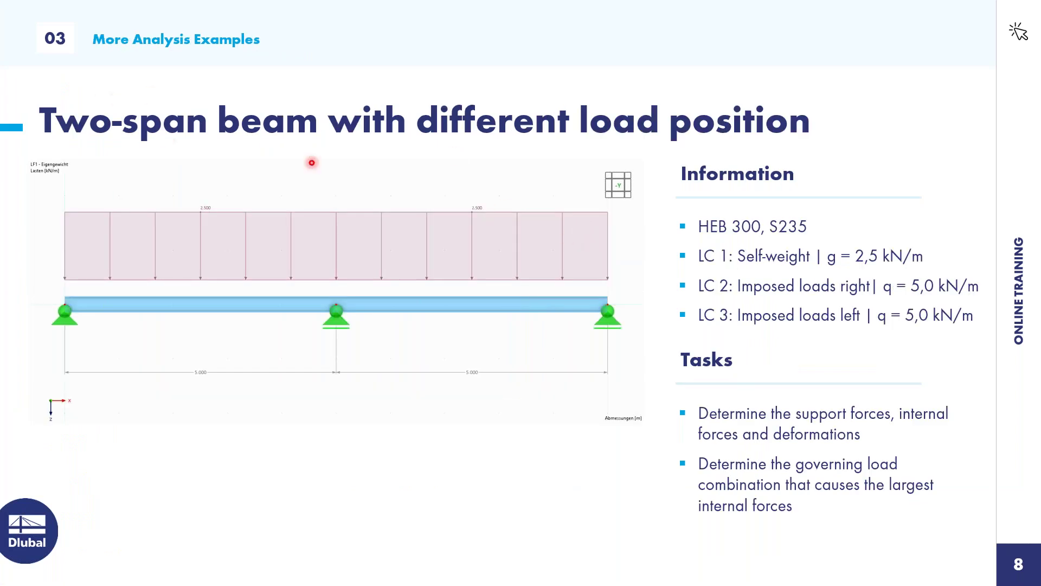
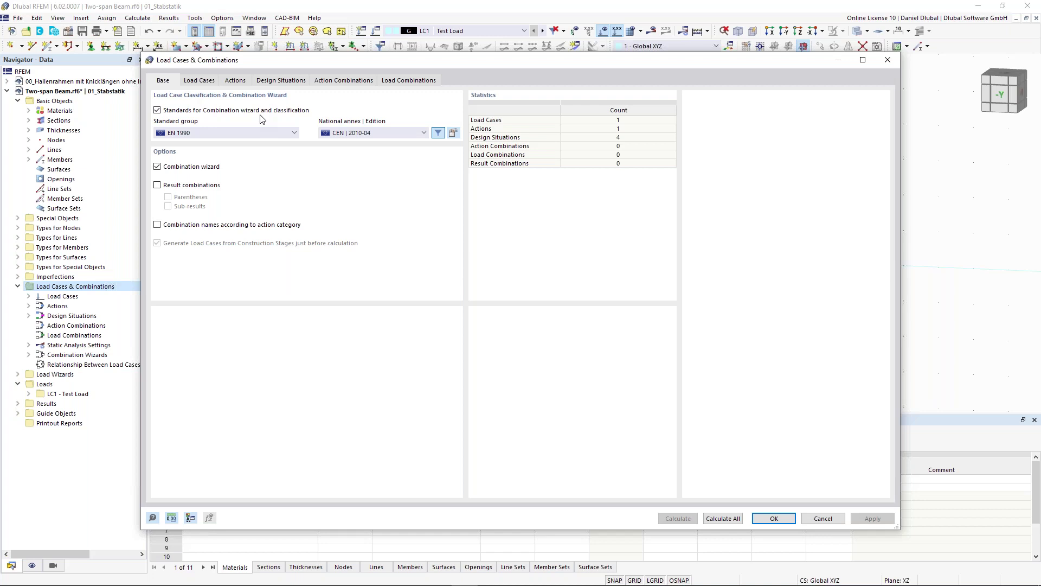
Step: Review the available standard groups and national annexes, keeping EN 1990 with CEN | 2010-04
{"action": "left_click", "coordinate": [246, 134]}
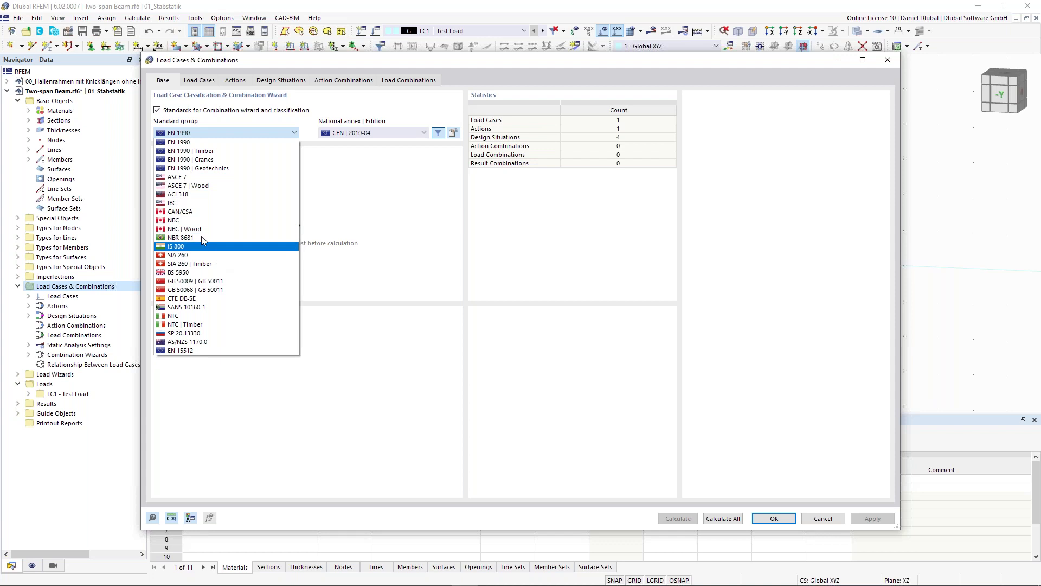
{"action": "left_click", "coordinate": [338, 191]}
{"action": "left_click", "coordinate": [380, 134]}
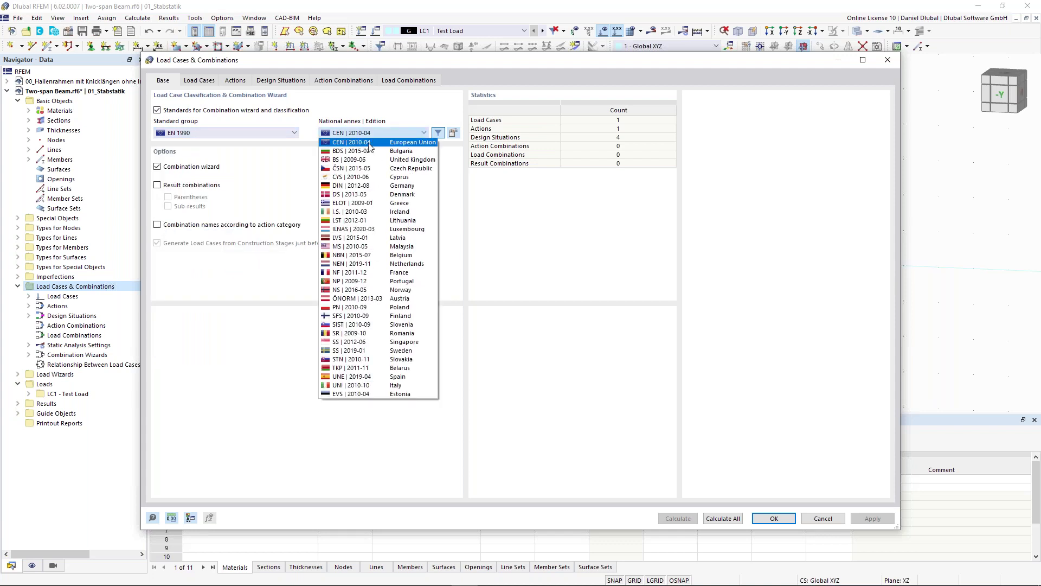
{"action": "left_click", "coordinate": [368, 142]}
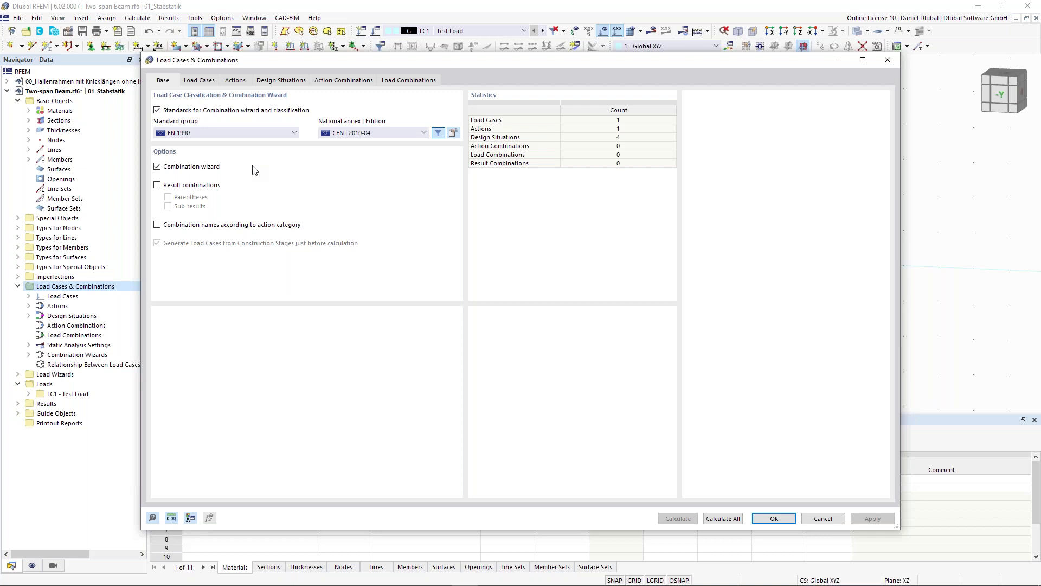
Step: Rename load case LC1 as "Self-weight" and activate its self-weight
{"action": "left_click", "coordinate": [209, 83]}
{"action": "left_click", "coordinate": [372, 109]}
{"action": "type", "text": "Self-weight"}
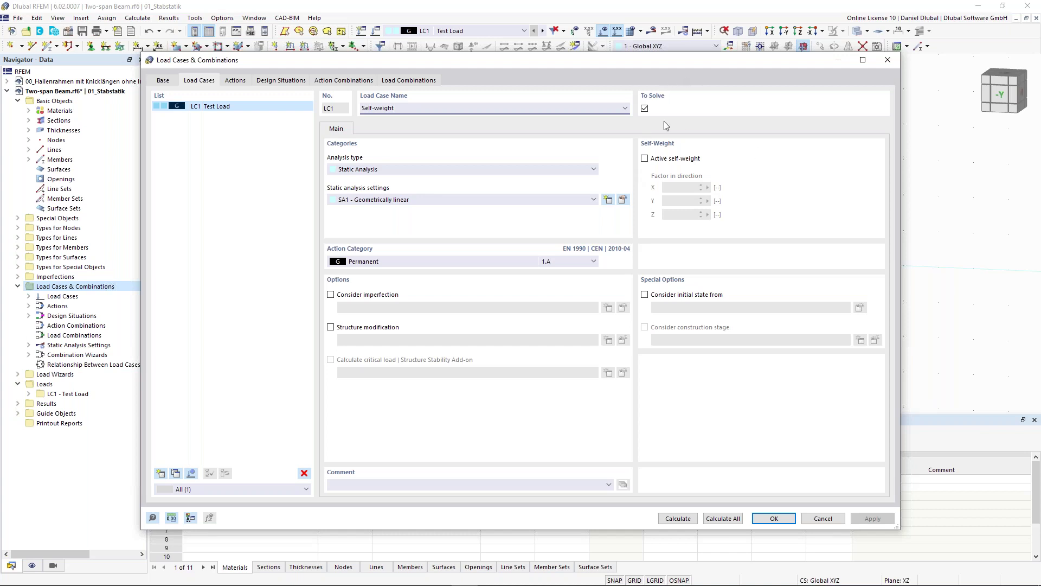
{"action": "left_click", "coordinate": [645, 159]}
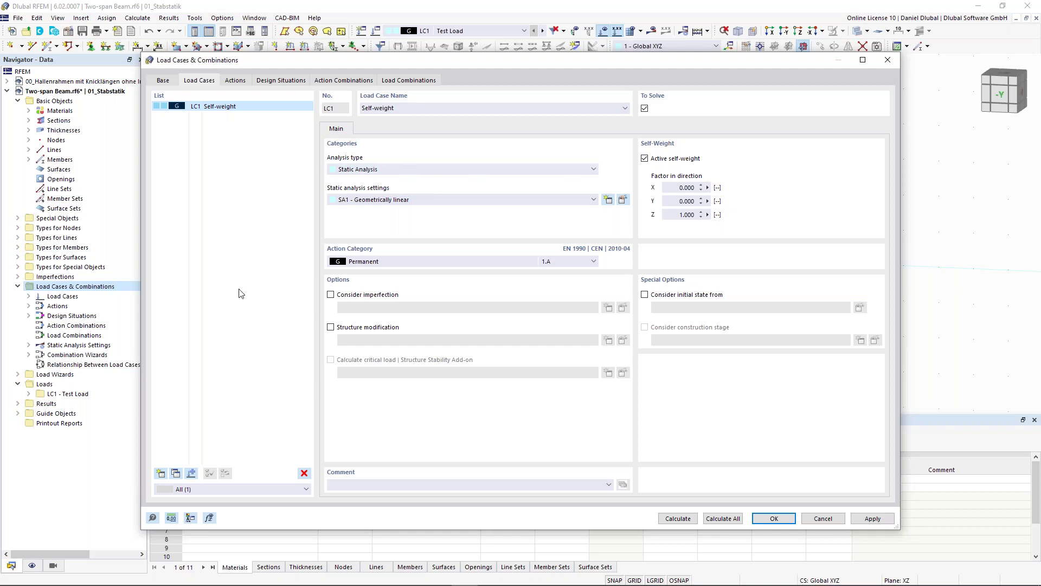
Step: Create load case LC2 "Imposed Load - left" with the action category Imposed loads - category A: domestic, residential areas
{"action": "left_click", "coordinate": [161, 473]}
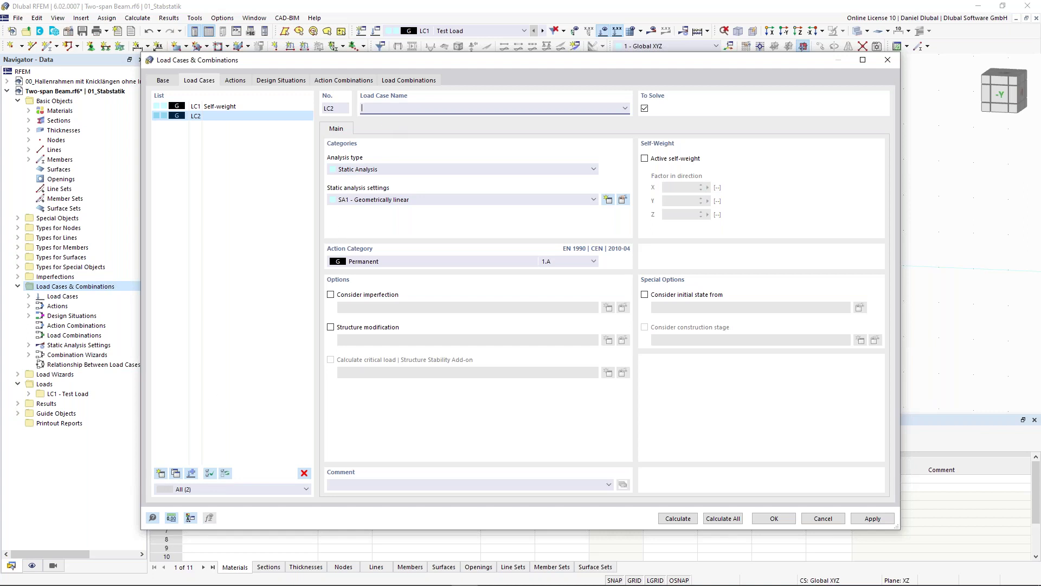
{"action": "type", "text": "Imposed Load - left"}
{"action": "left_click", "coordinate": [409, 261]}
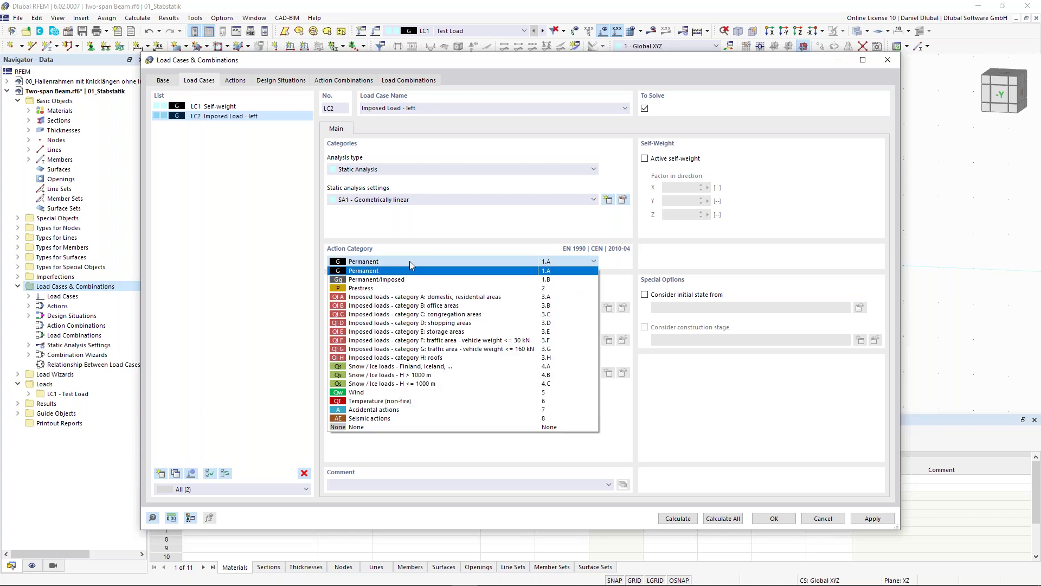
{"action": "left_click", "coordinate": [407, 298]}
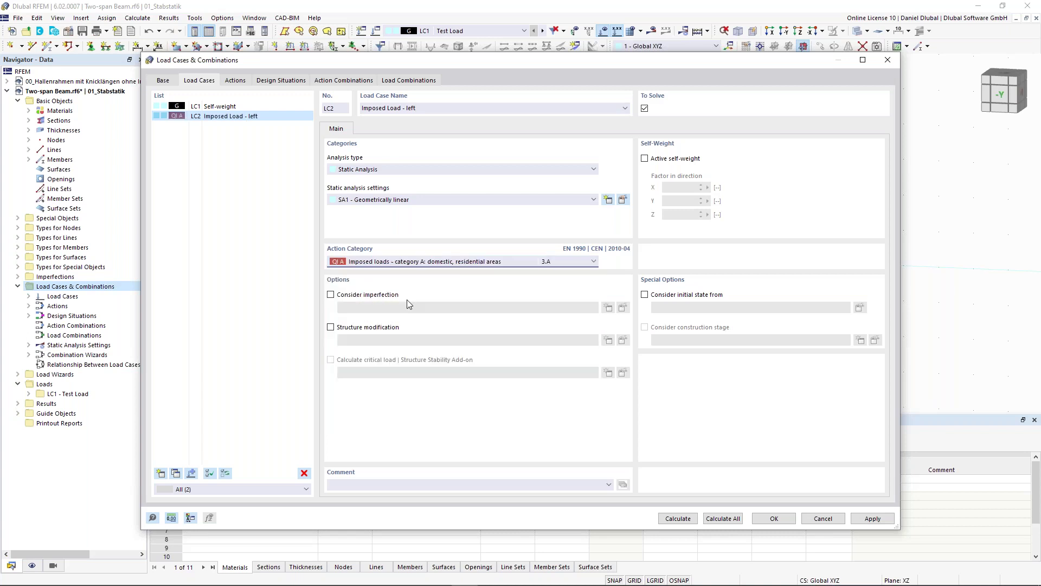
{"action": "left_click", "coordinate": [396, 263]}
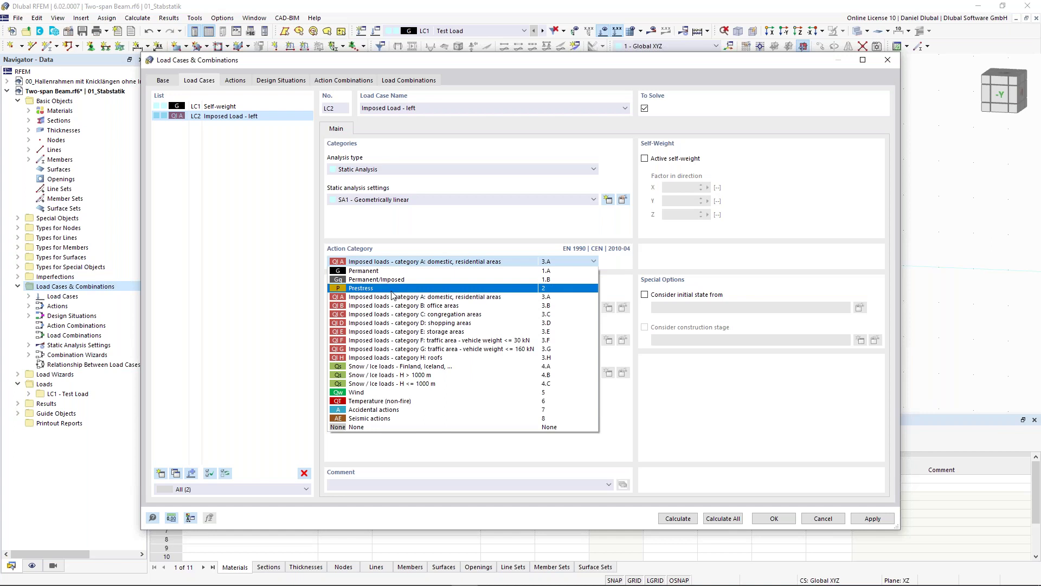
{"action": "left_click", "coordinate": [404, 299]}
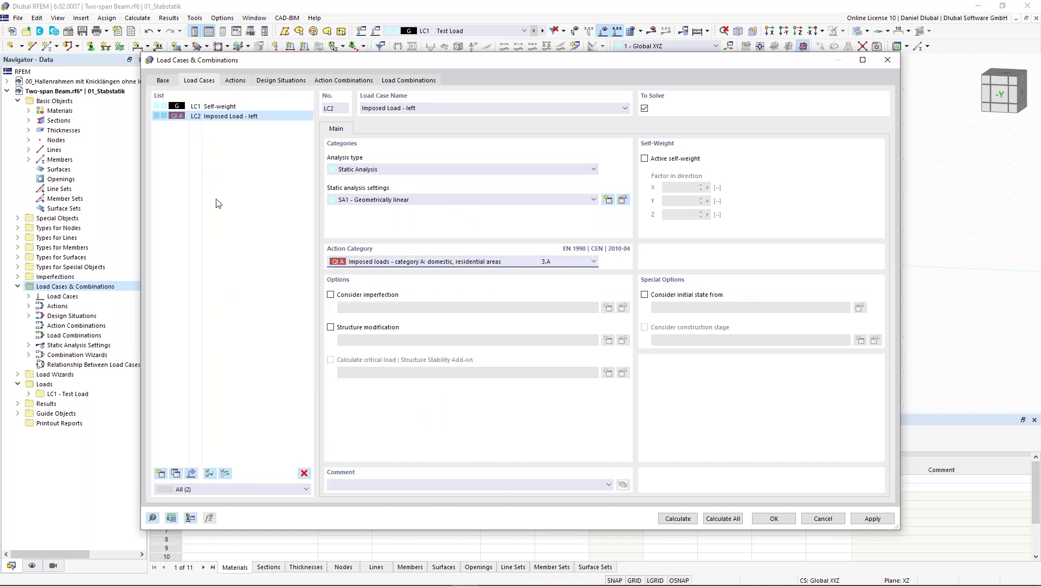
Step: Copy load case LC2 and name the copy "Imposed Load - right"
{"action": "left_click", "coordinate": [180, 472]}
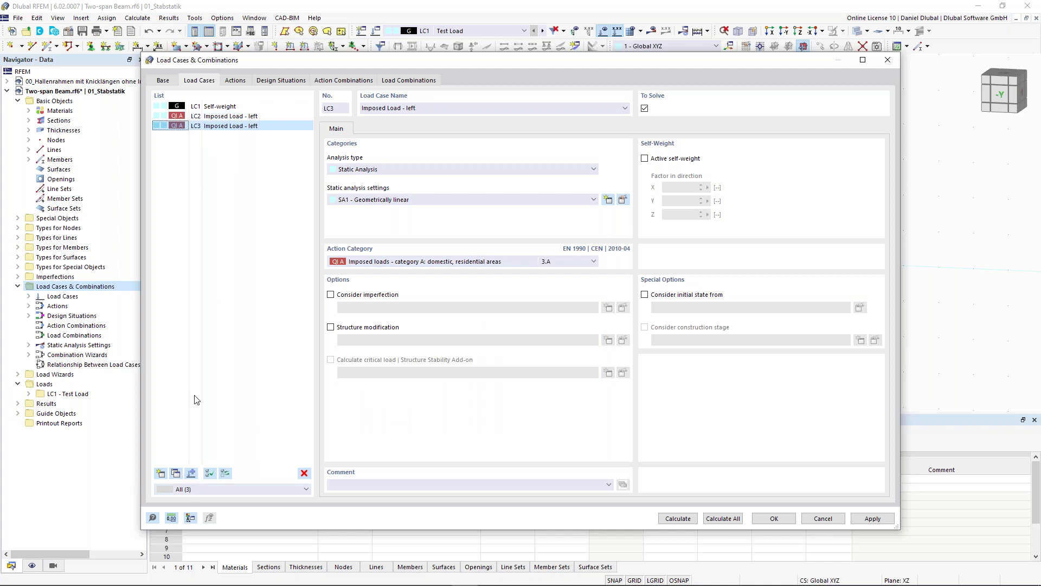
{"action": "double_click", "coordinate": [410, 108]}
{"action": "type", "text": "right"}
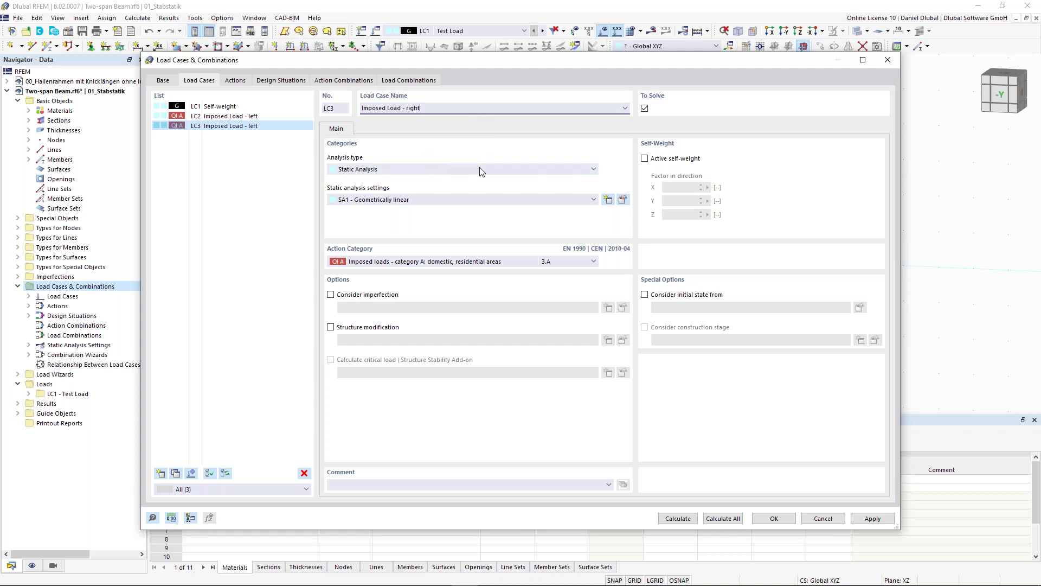
Step: Check the settings and assigned load cases of the Permanent action A1 and the Imposed loads category A action A2
{"action": "left_click", "coordinate": [234, 82]}
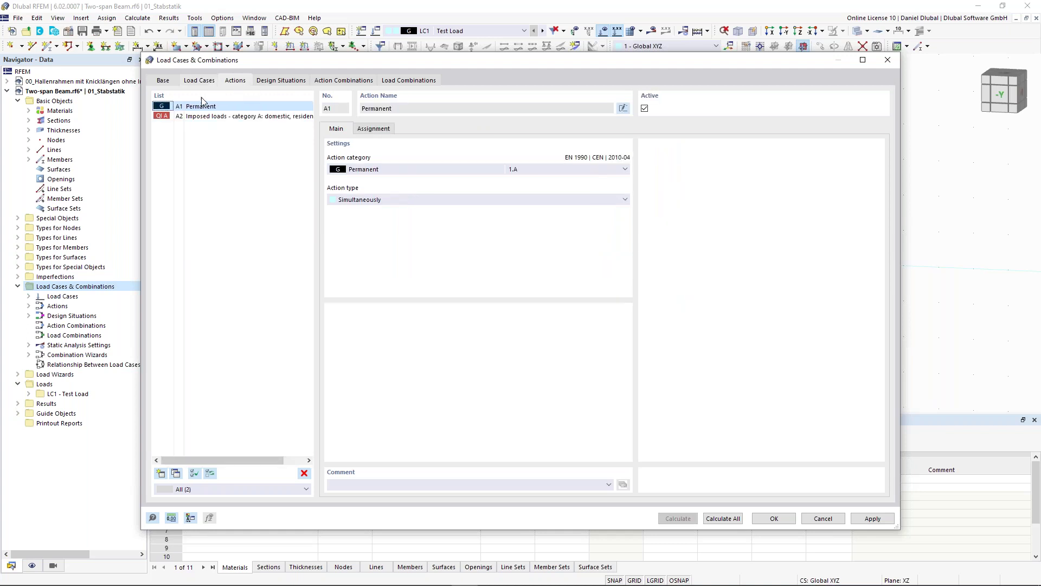
{"action": "left_click", "coordinate": [221, 107]}
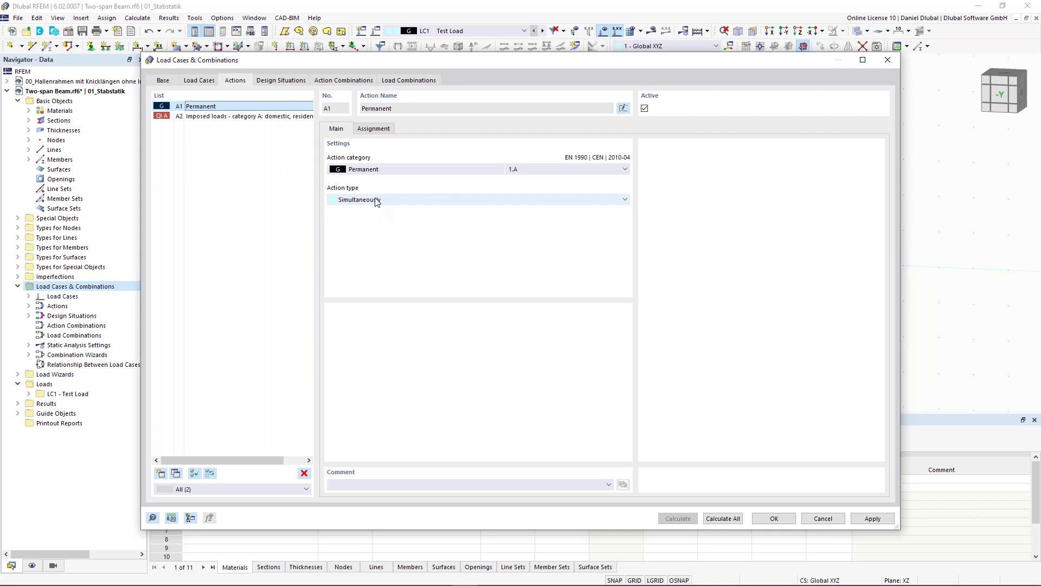
{"action": "left_click", "coordinate": [373, 129]}
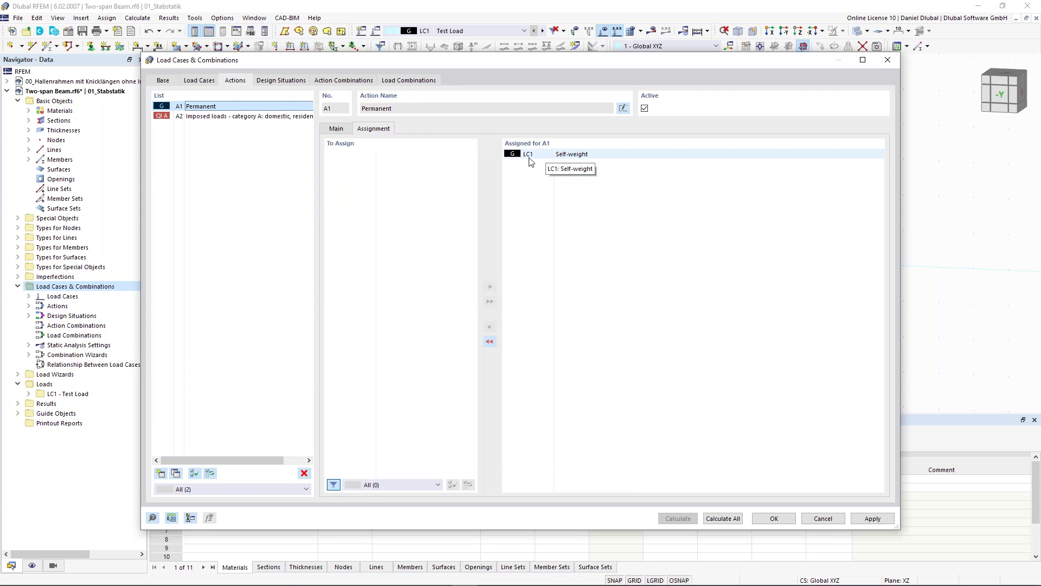
{"action": "left_click", "coordinate": [336, 128]}
{"action": "left_click", "coordinate": [228, 116]}
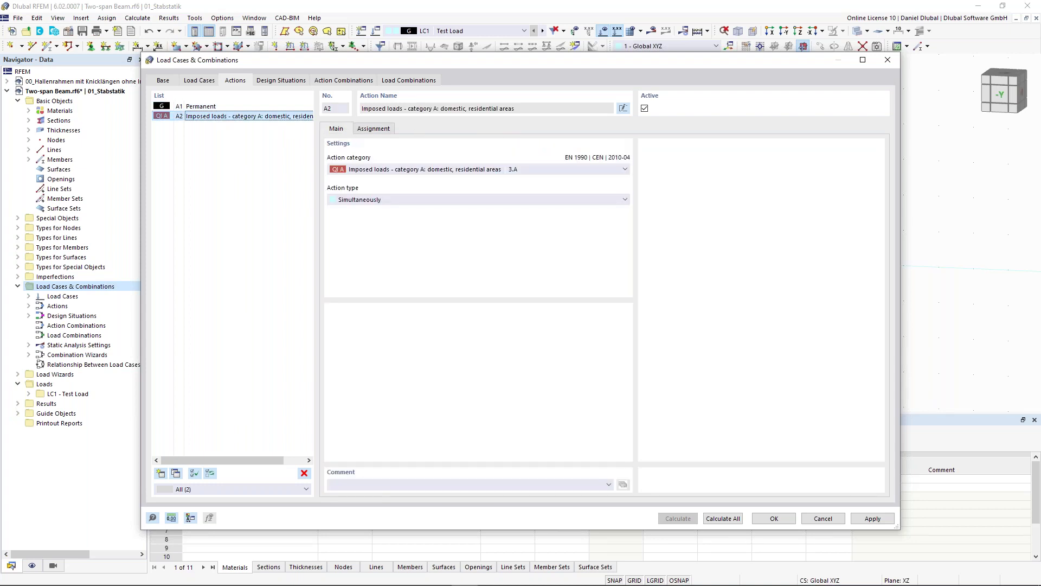
{"action": "left_click", "coordinate": [373, 128]}
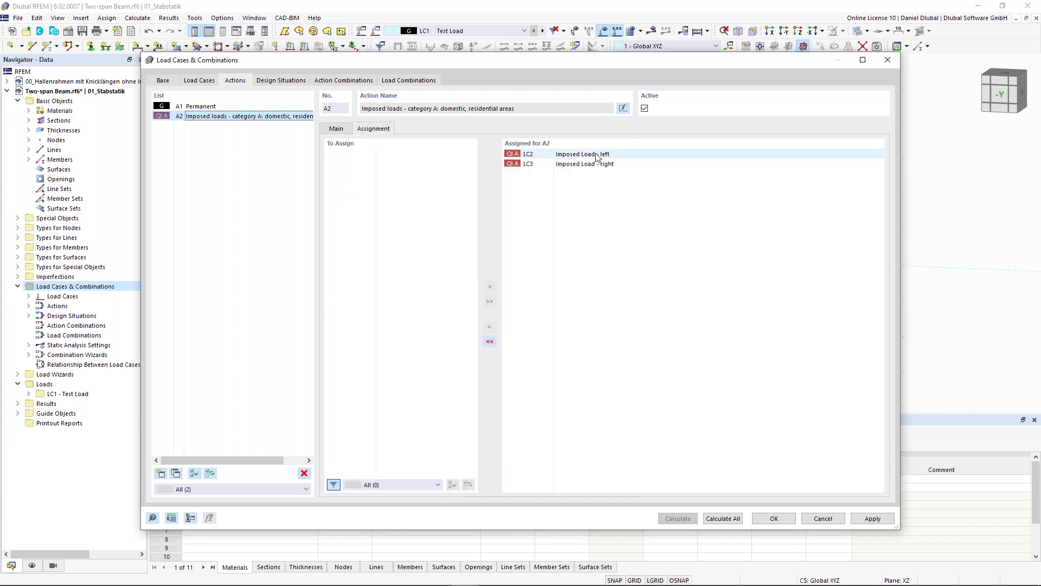
Step: Check the action type options available for the imposed loads action A2
{"action": "left_click", "coordinate": [336, 128]}
{"action": "left_click", "coordinate": [368, 199]}
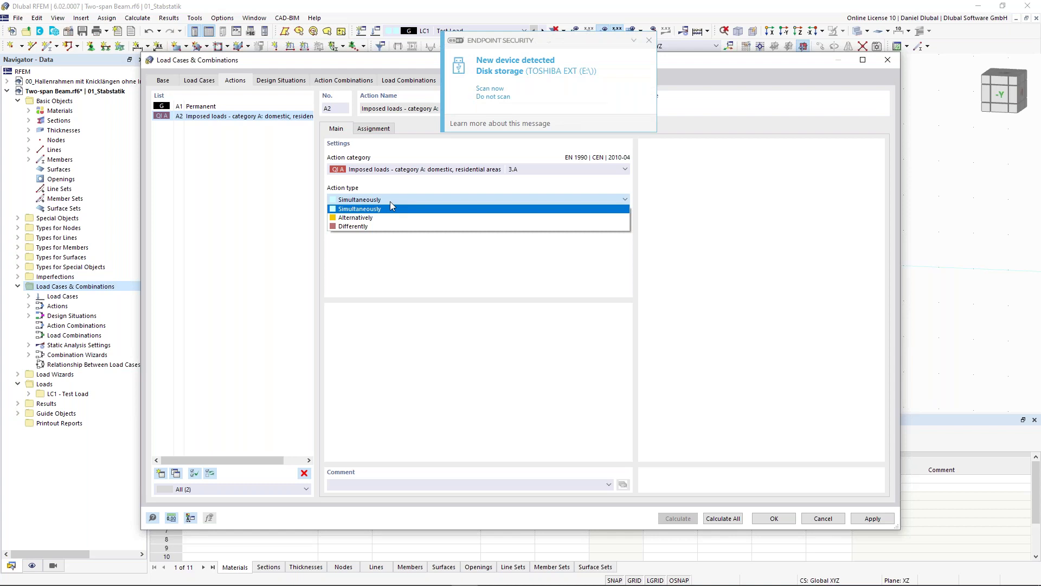
{"action": "left_click", "coordinate": [650, 43]}
{"action": "left_click", "coordinate": [372, 199]}
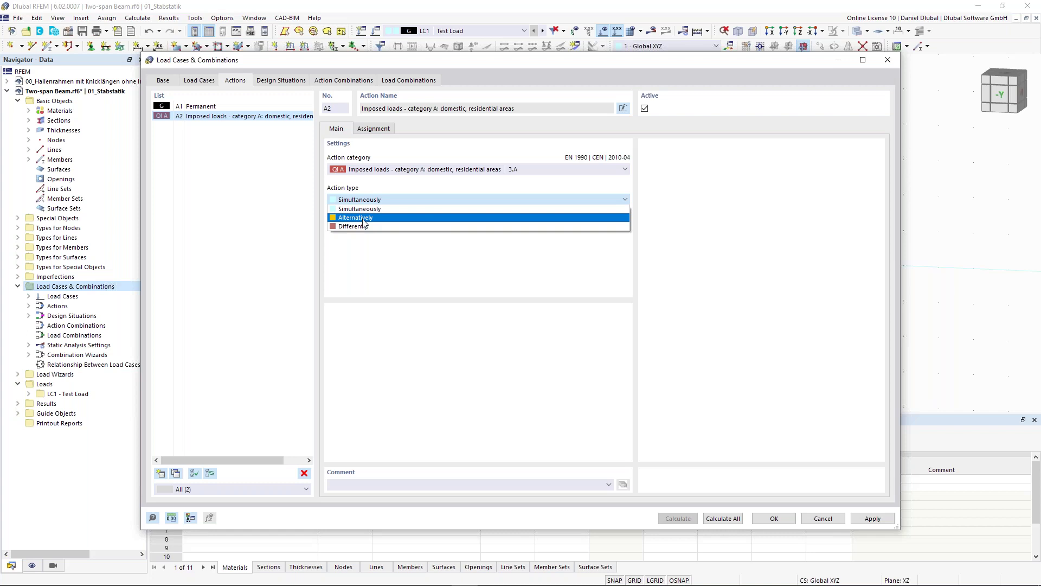
{"action": "left_click", "coordinate": [280, 83]}
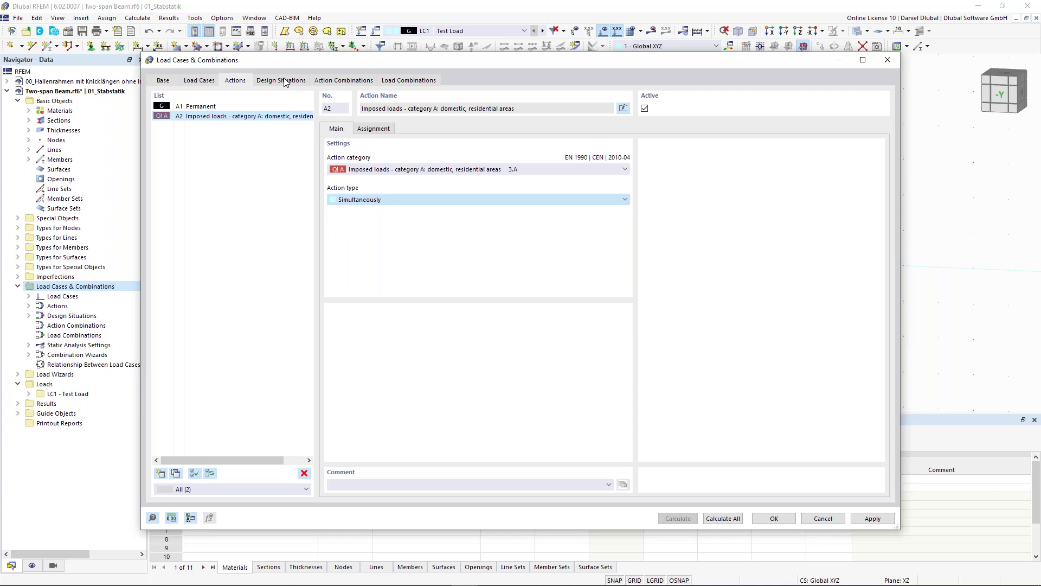
Step: Delete the serviceability design situations DS2 to DS4, keeping only the ULS situation DS1
{"action": "left_click", "coordinate": [283, 81]}
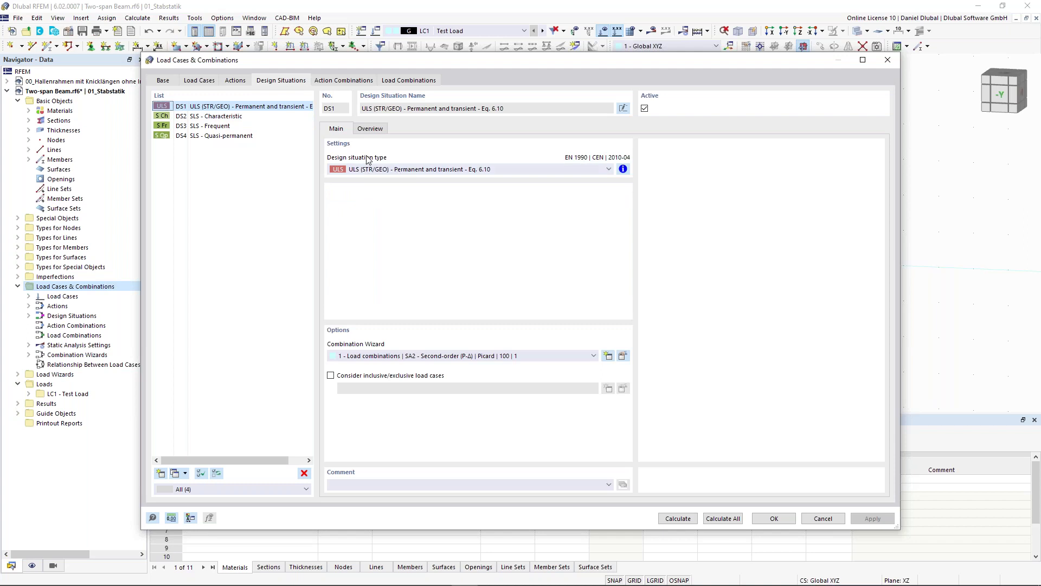
{"action": "left_click", "coordinate": [255, 116]}
{"action": "left_click", "coordinate": [253, 136], "text": "shift"}
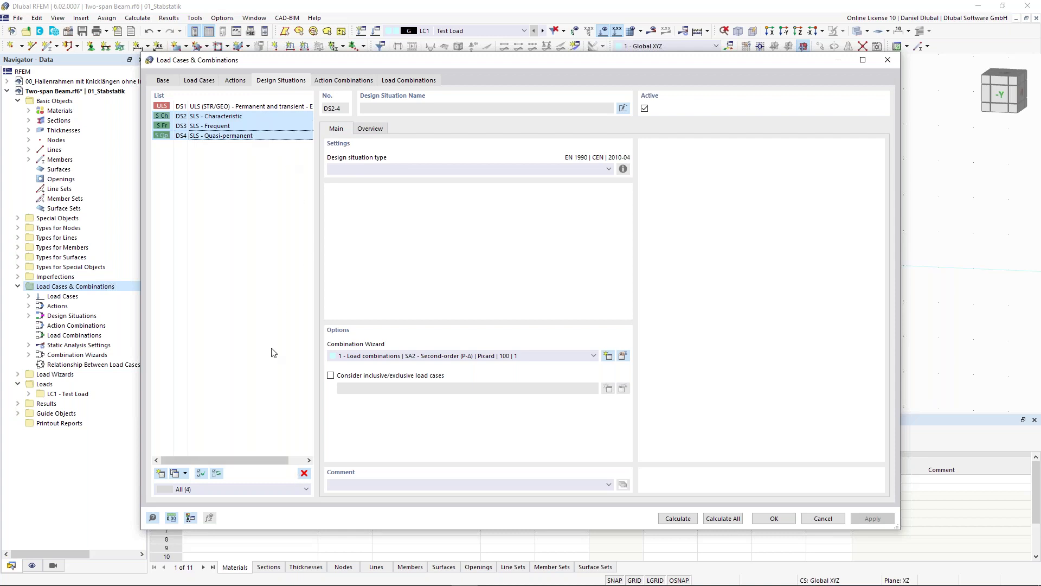
{"action": "left_click", "coordinate": [304, 473]}
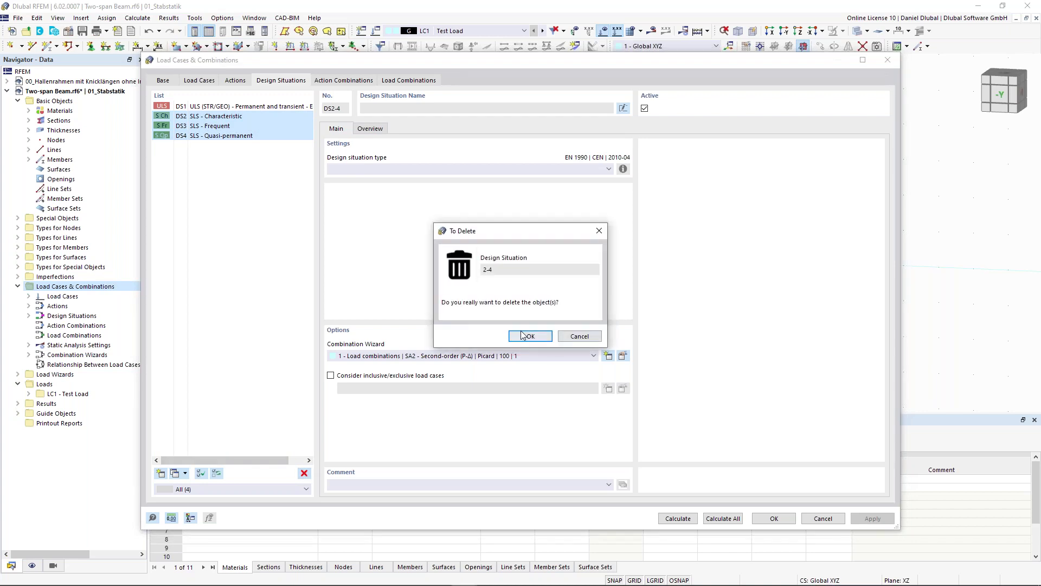
{"action": "left_click", "coordinate": [522, 335]}
Step: Read the combination rule information for design situation DS1, ULS (STR/GEO) - Permanent and transient - Eq. 6.10
{"action": "left_click", "coordinate": [237, 108]}
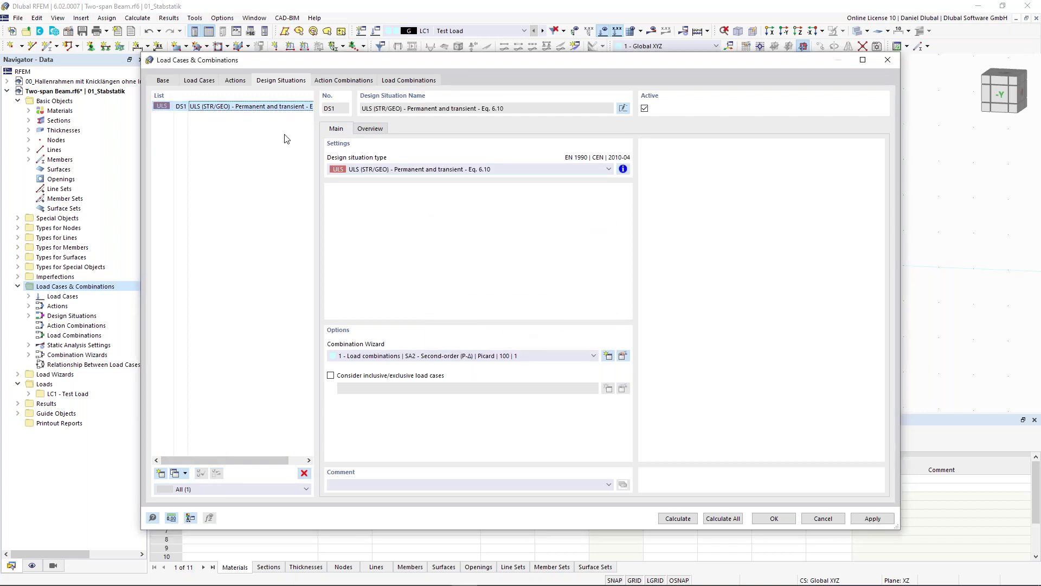
{"action": "left_click", "coordinate": [622, 168]}
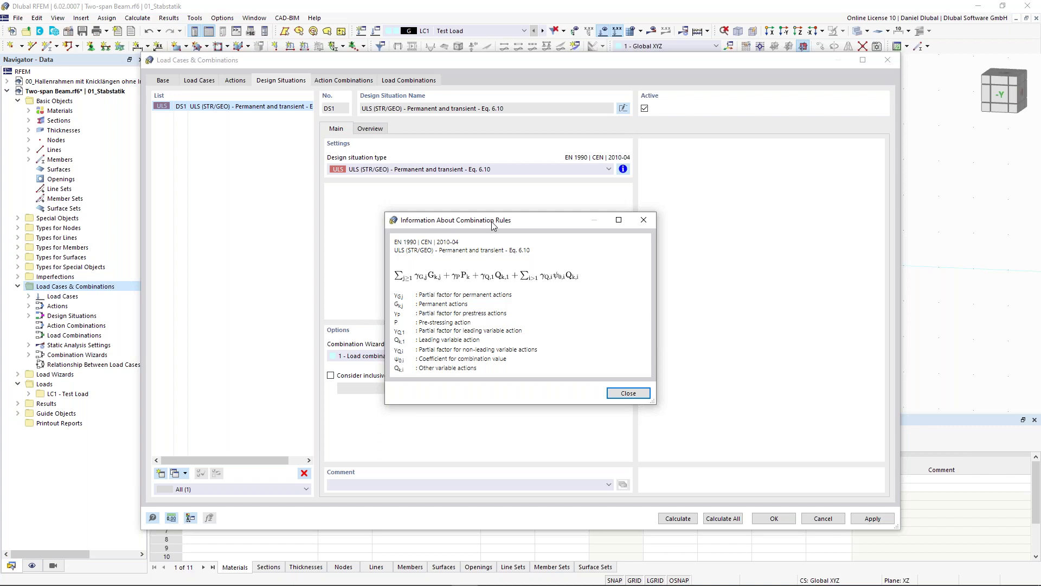
{"action": "left_click_drag", "start_coordinate": [492, 224], "coordinate": [485, 219]}
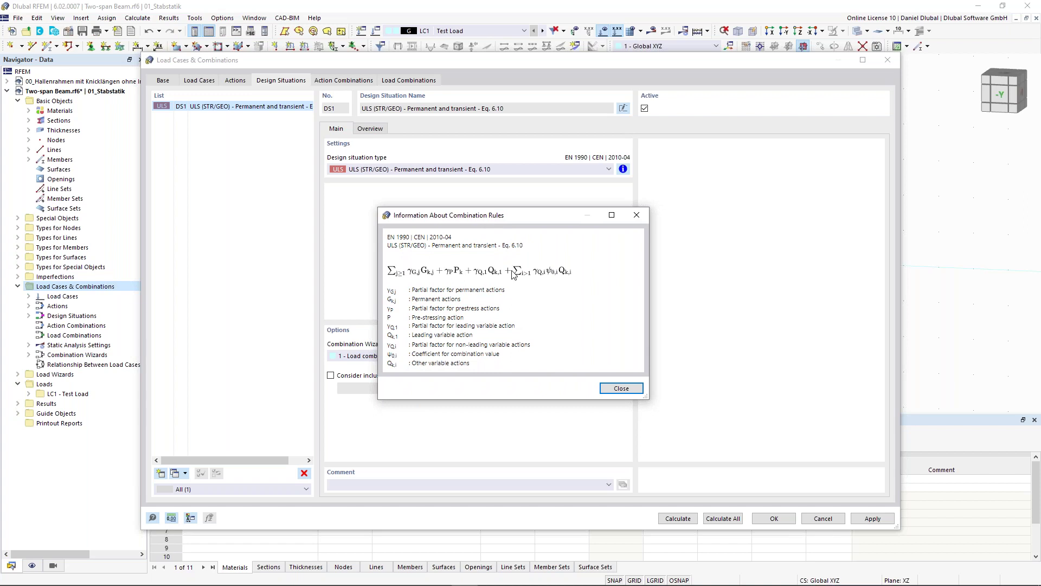
{"action": "left_click", "coordinate": [618, 388]}
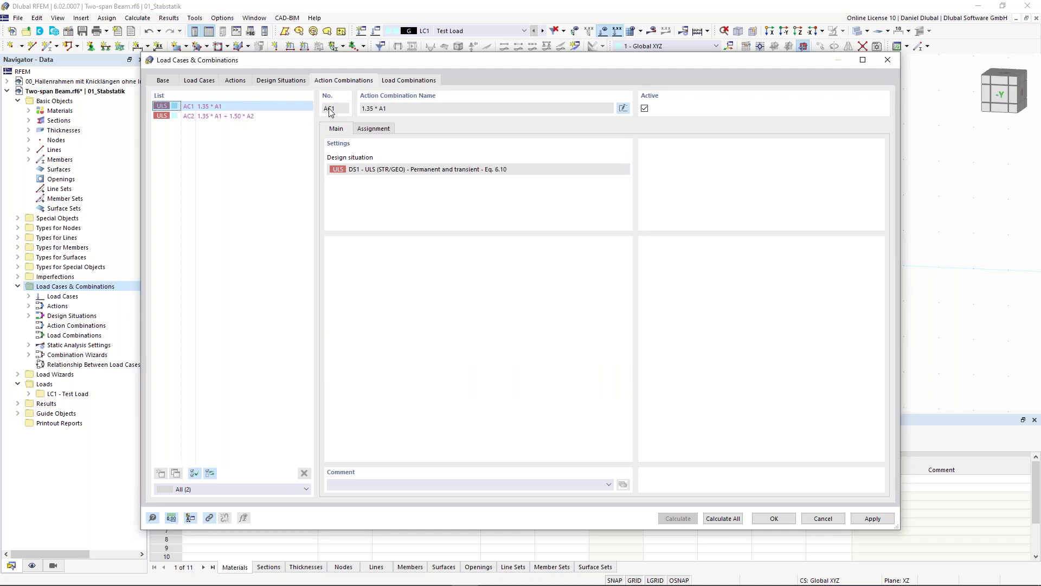
Step: Check the load cases assigned to load combination CO3 and accept the load case and combination settings
{"action": "left_click", "coordinate": [408, 80]}
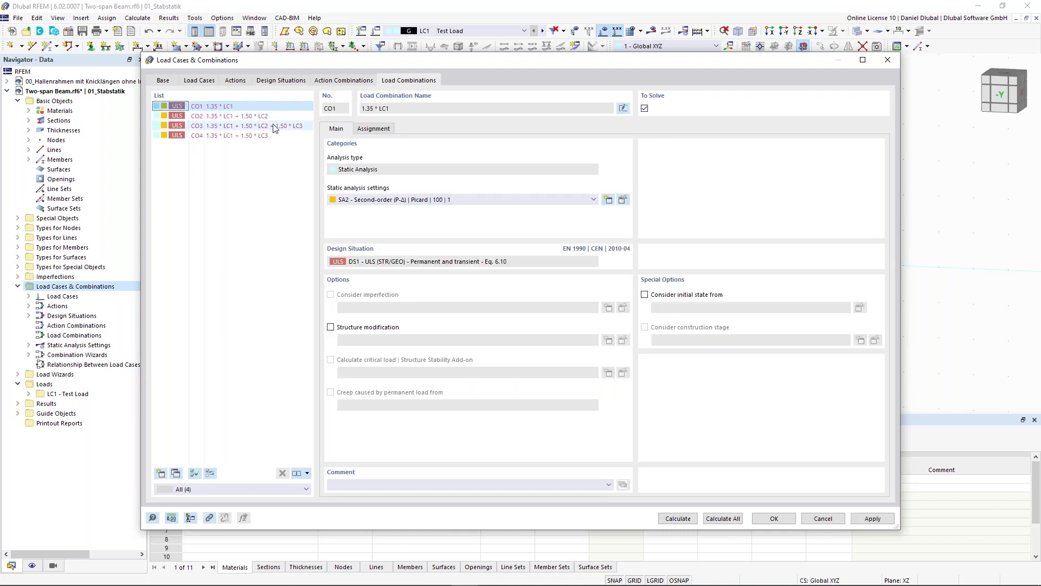
{"action": "left_click", "coordinate": [273, 126]}
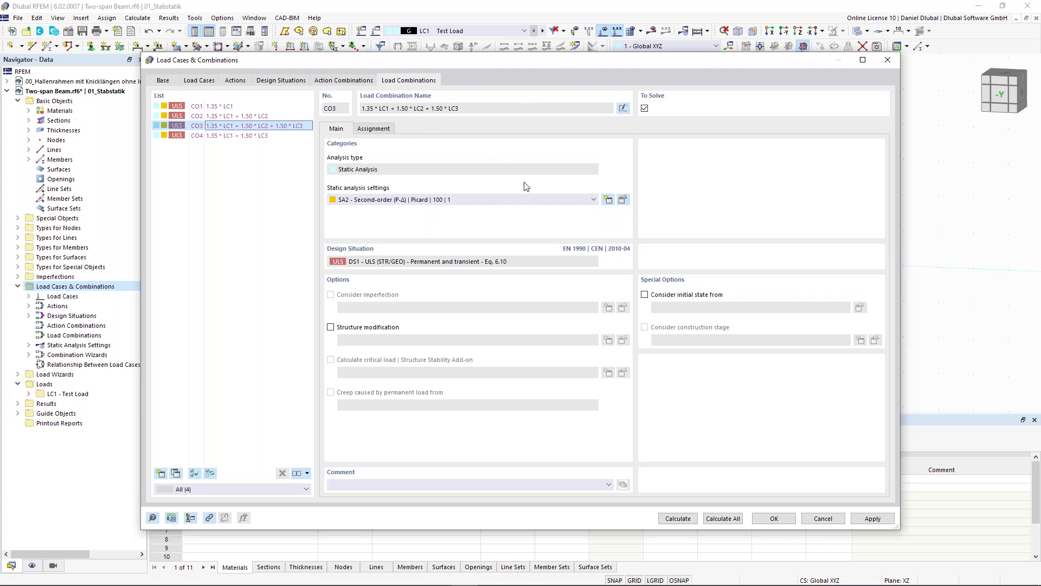
{"action": "left_click", "coordinate": [386, 127]}
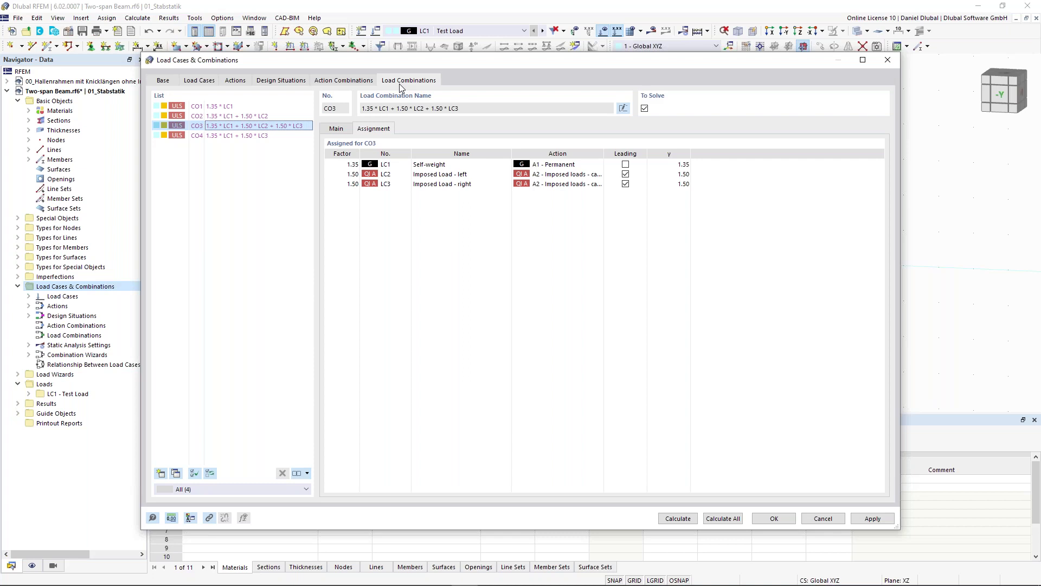
{"action": "left_click", "coordinate": [772, 517]}
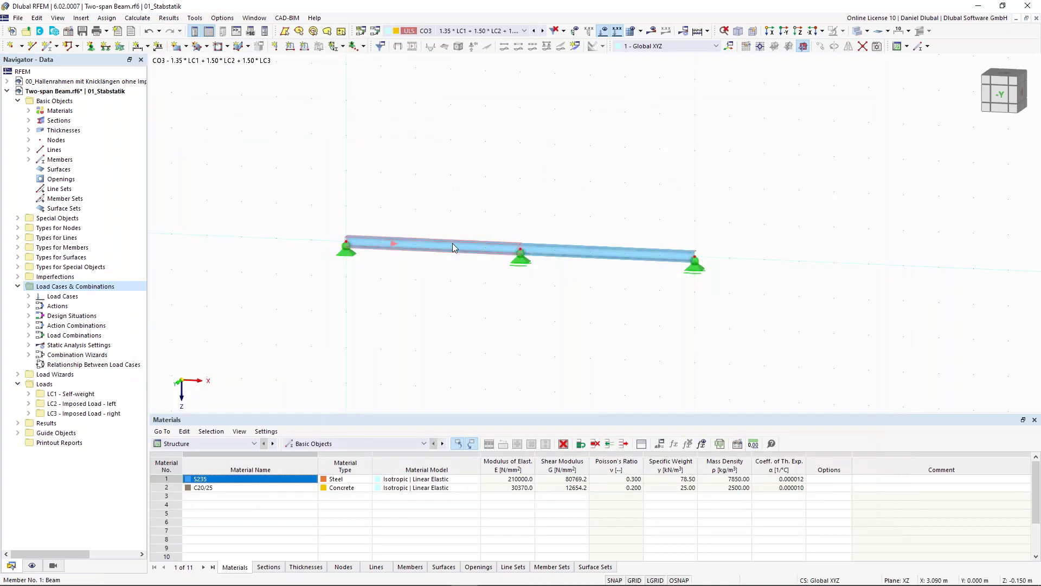
Step: Apply a uniform member load of 2.5 kN/m in the global Z direction to members 1 and 2 in load case LC1
{"action": "left_click", "coordinate": [447, 30]}
{"action": "left_click", "coordinate": [434, 39]}
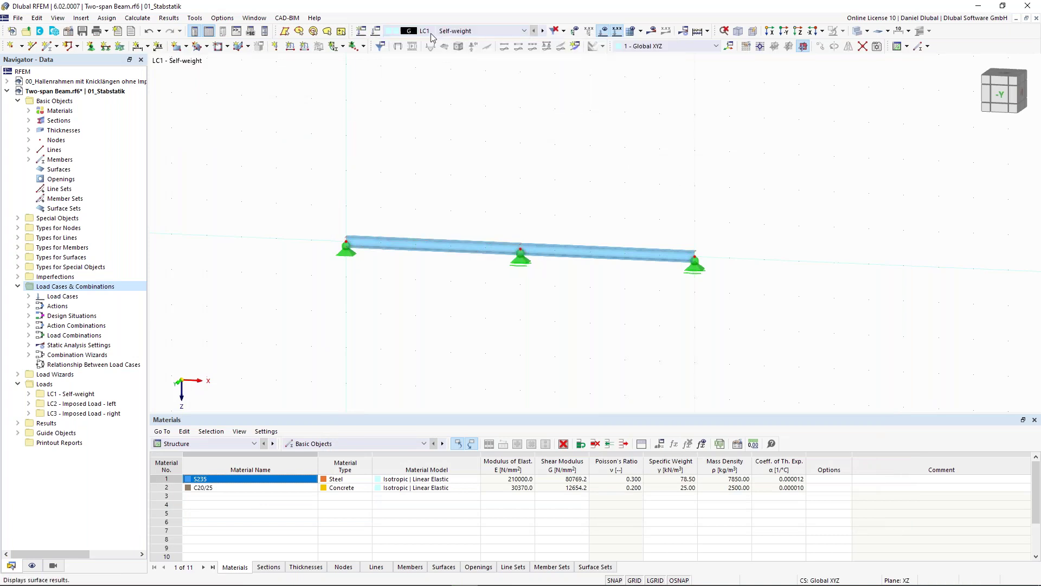
{"action": "left_click", "coordinate": [305, 49]}
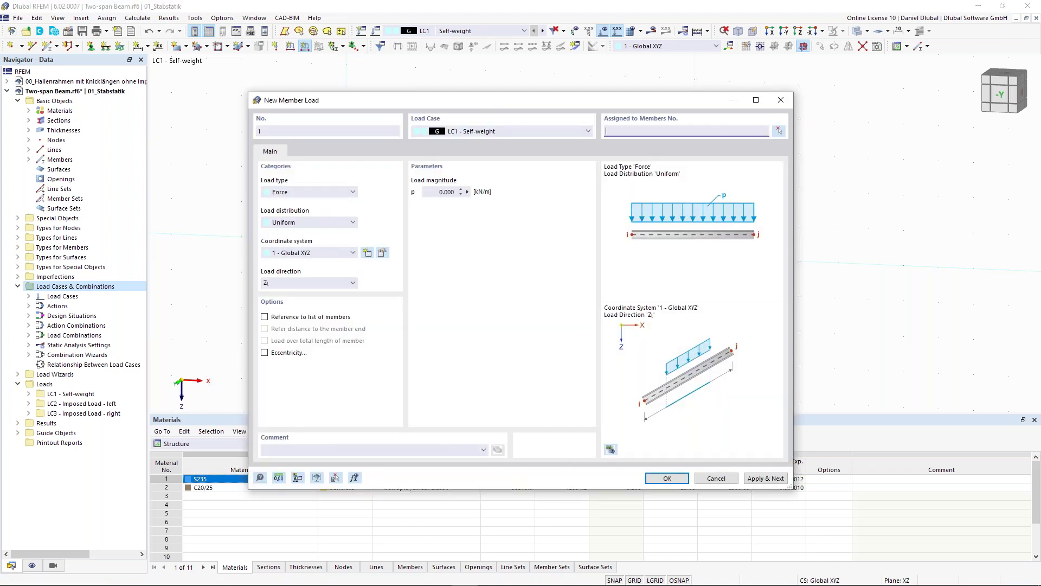
{"action": "left_click_drag", "start_coordinate": [434, 101], "coordinate": [418, 91]}
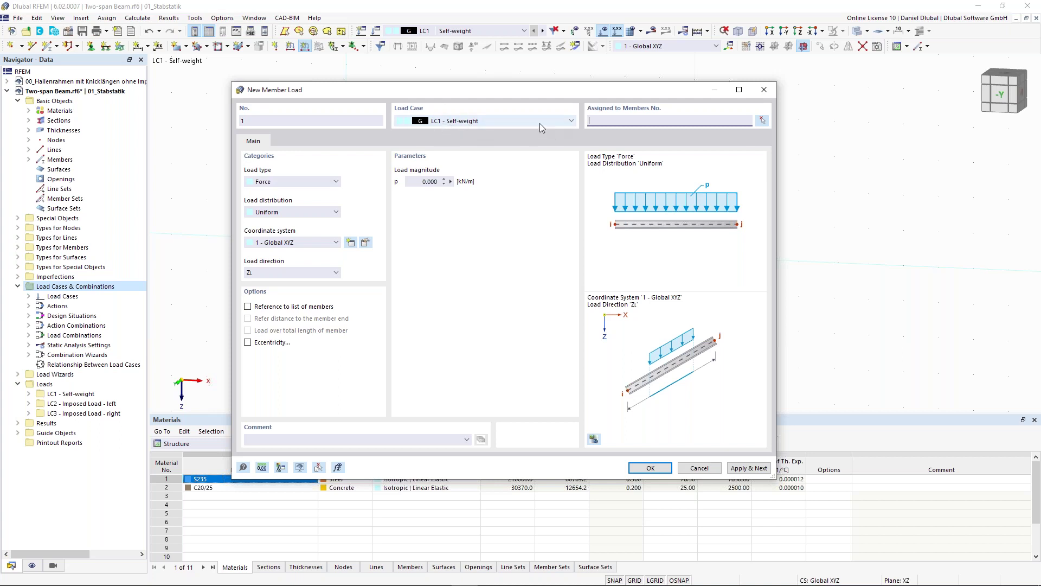
{"action": "left_click", "coordinate": [420, 182]}
{"action": "type", "text": "2,5"}
{"action": "left_click", "coordinate": [762, 120]}
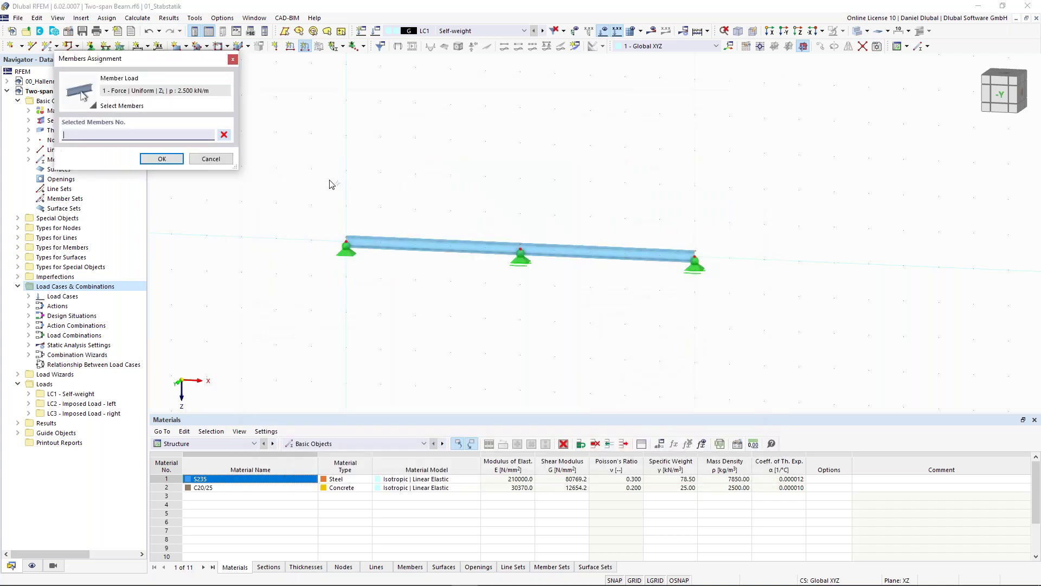
{"action": "left_click_drag", "start_coordinate": [640, 302], "coordinate": [761, 339]}
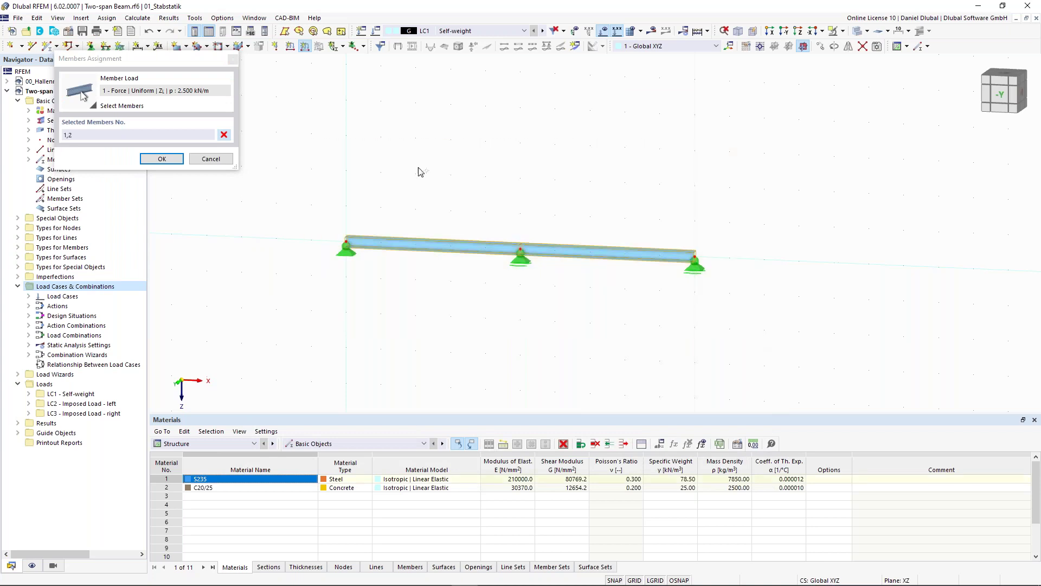
{"action": "left_click", "coordinate": [179, 158]}
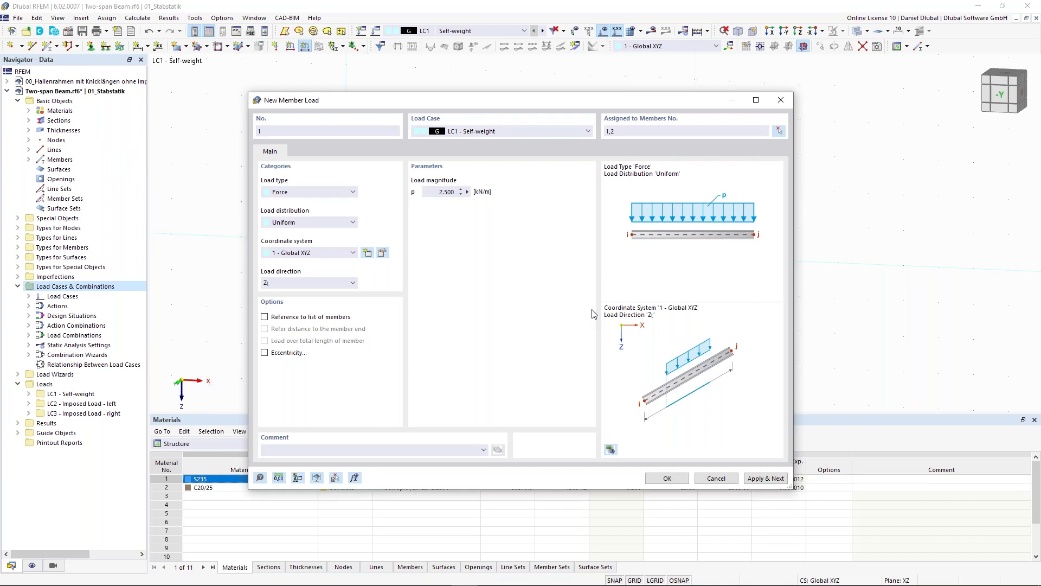
{"action": "left_click", "coordinate": [778, 484]}
Step: Apply a uniform member load of 5 kN/m to the left member 1 in load case LC2 - Imposed Load - left
{"action": "left_click", "coordinate": [551, 131]}
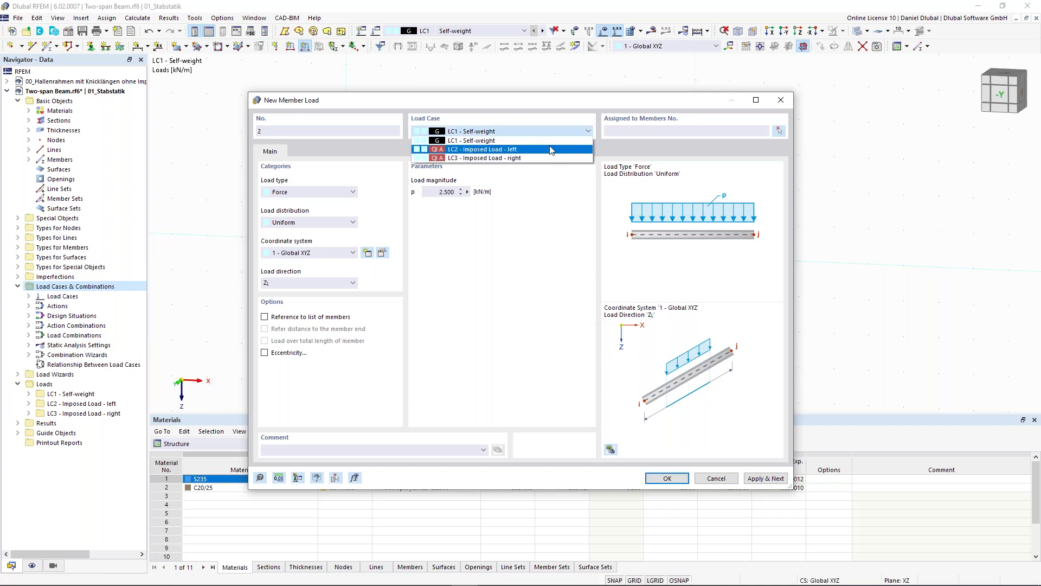
{"action": "left_click", "coordinate": [551, 150]}
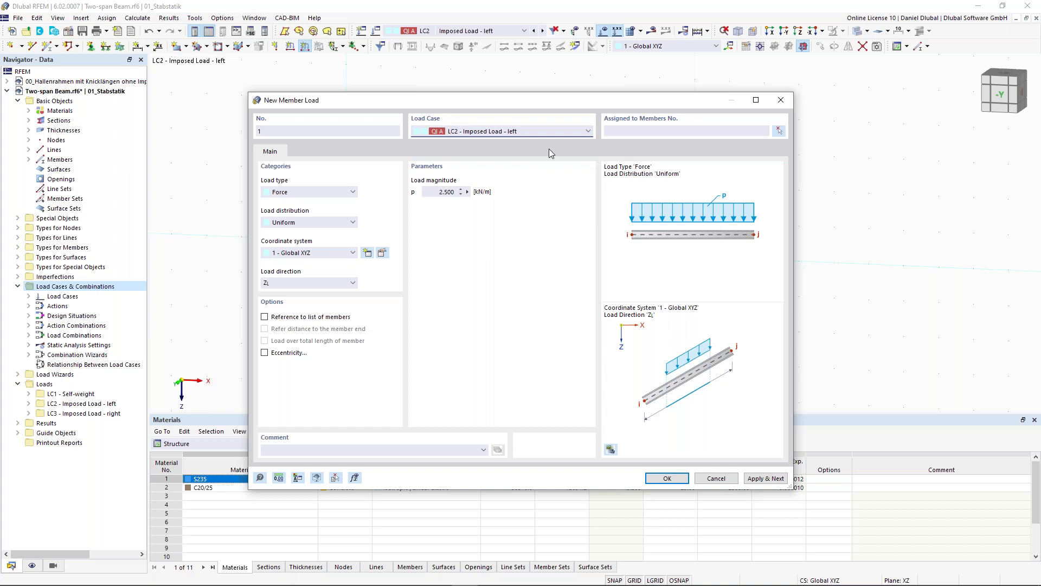
{"action": "left_click", "coordinate": [445, 192]}
{"action": "left_click_drag", "start_coordinate": [436, 193], "coordinate": [480, 193]}
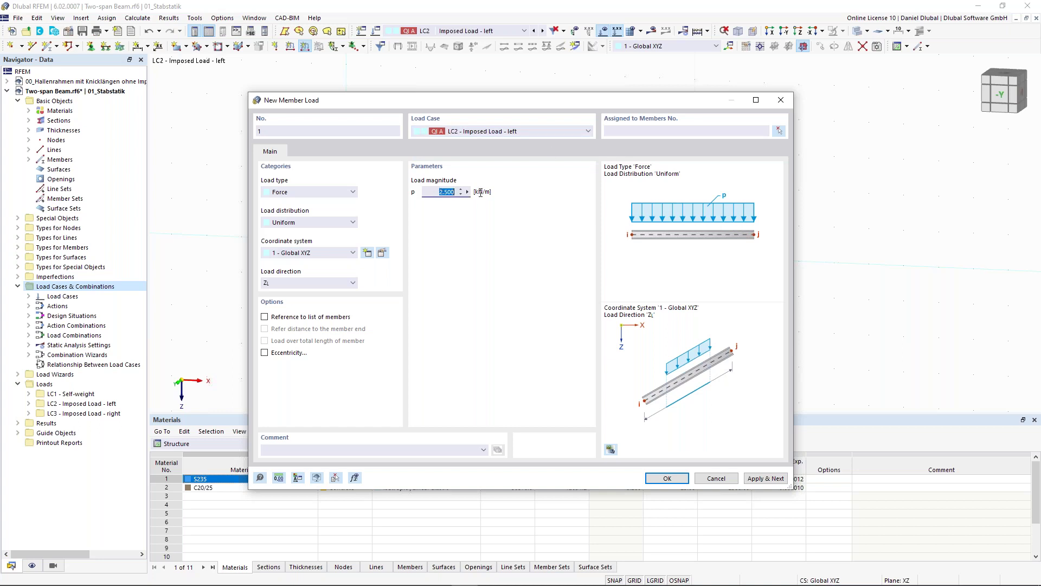
{"action": "type", "text": "5"}
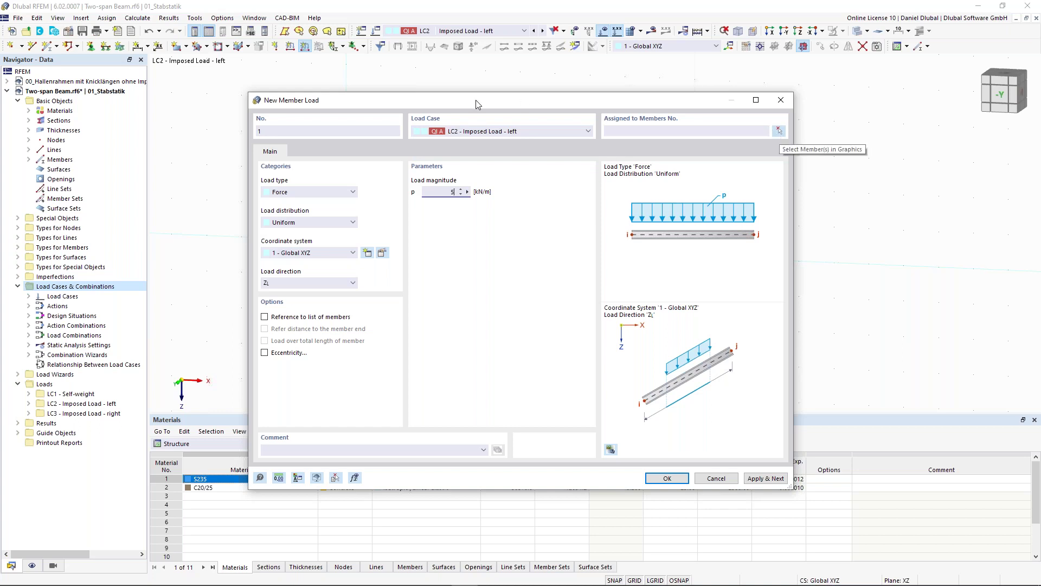
{"action": "left_click", "coordinate": [779, 131]}
{"action": "left_click", "coordinate": [471, 245]}
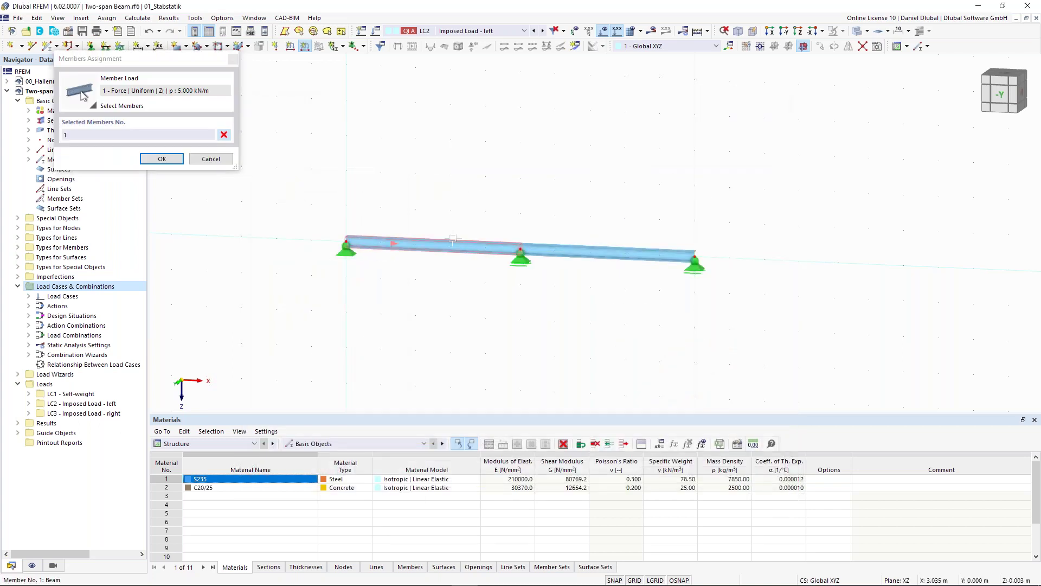
{"action": "left_click", "coordinate": [162, 161]}
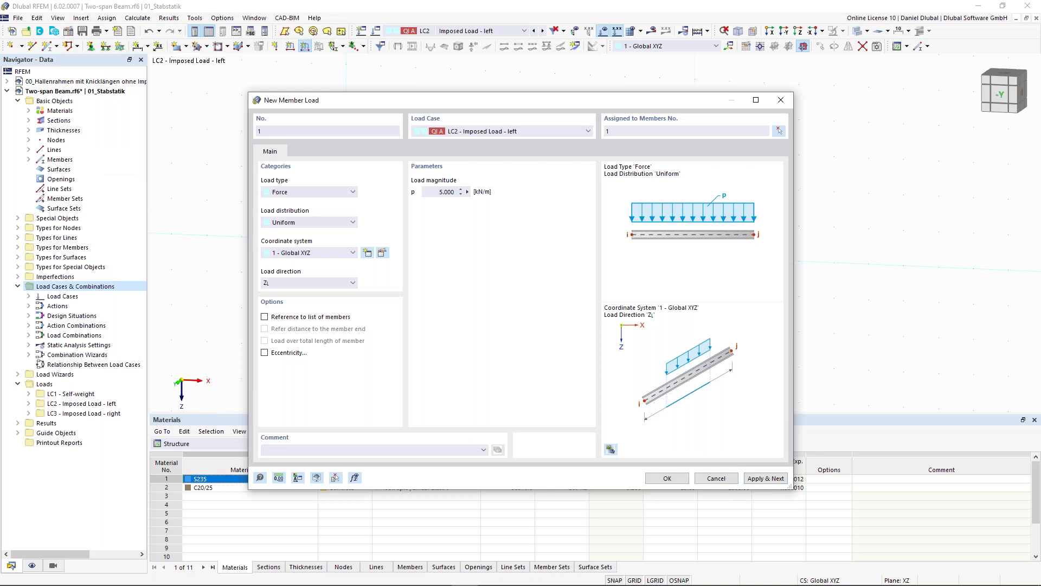
{"action": "left_click", "coordinate": [776, 479]}
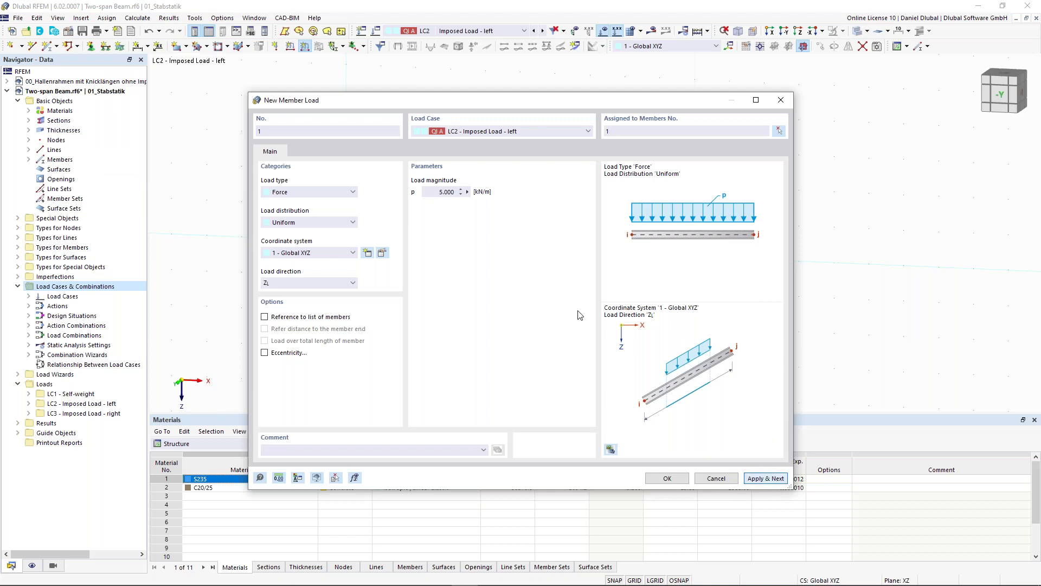
Step: Apply a uniform 5 kN/m member load to the right member 2 in load case LC3 - Imposed Load - right
{"action": "left_click", "coordinate": [569, 132]}
{"action": "left_click", "coordinate": [564, 152]}
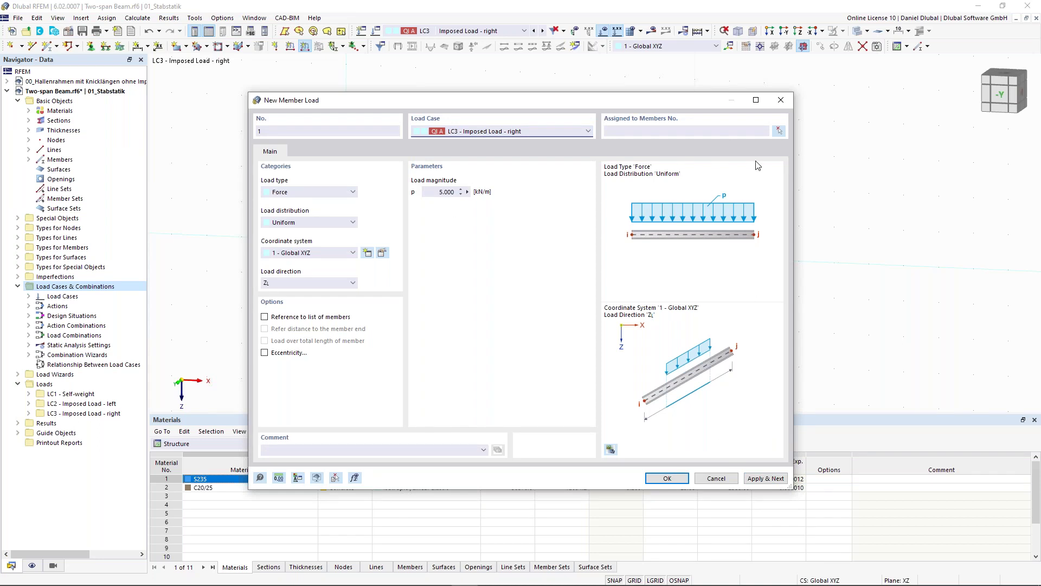
{"action": "left_click", "coordinate": [778, 131]}
{"action": "left_click", "coordinate": [678, 255]}
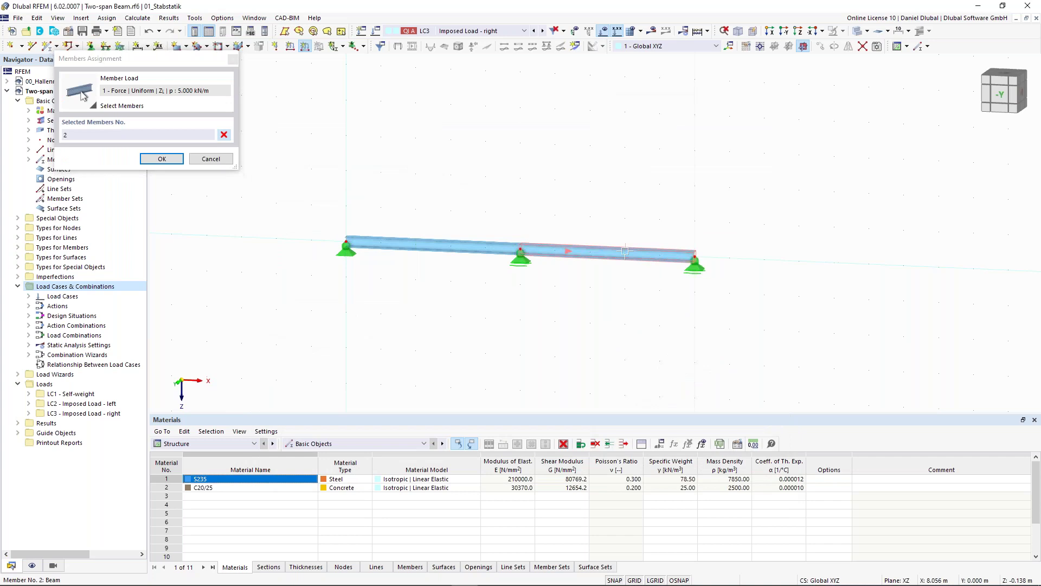
{"action": "left_click", "coordinate": [162, 158]}
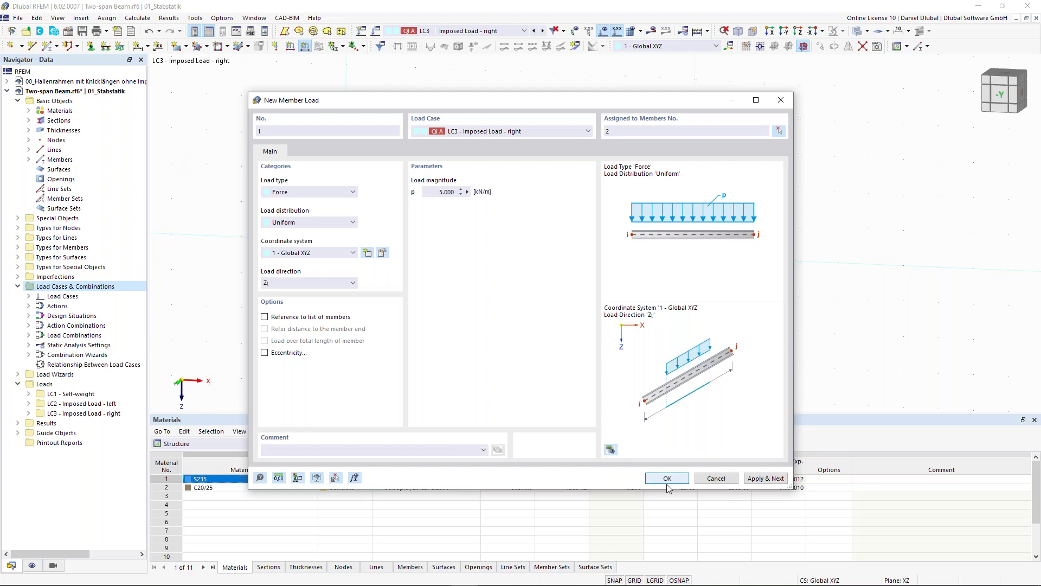
{"action": "left_click", "coordinate": [668, 478]}
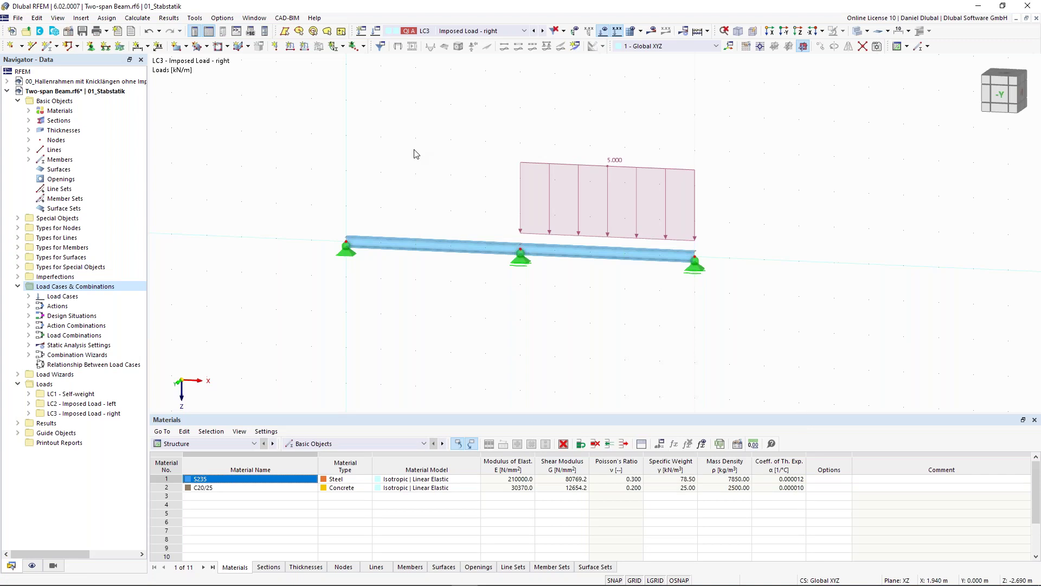
Step: Review the member loads displayed for load cases LC1, LC2 and LC3, ending on design situation DS1
{"action": "left_click", "coordinate": [533, 32]}
{"action": "left_click", "coordinate": [533, 31]}
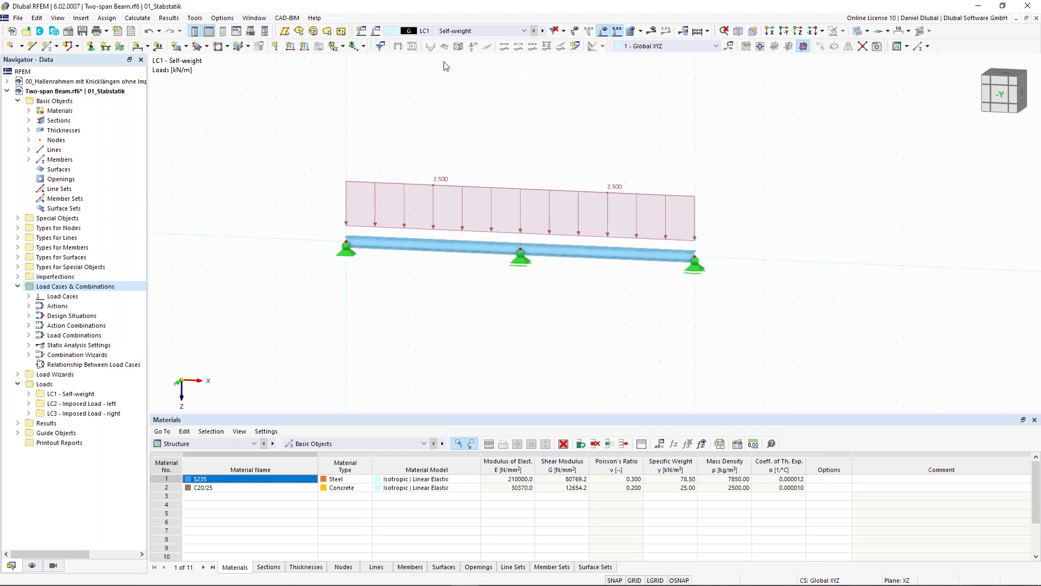
{"action": "left_click", "coordinate": [543, 31]}
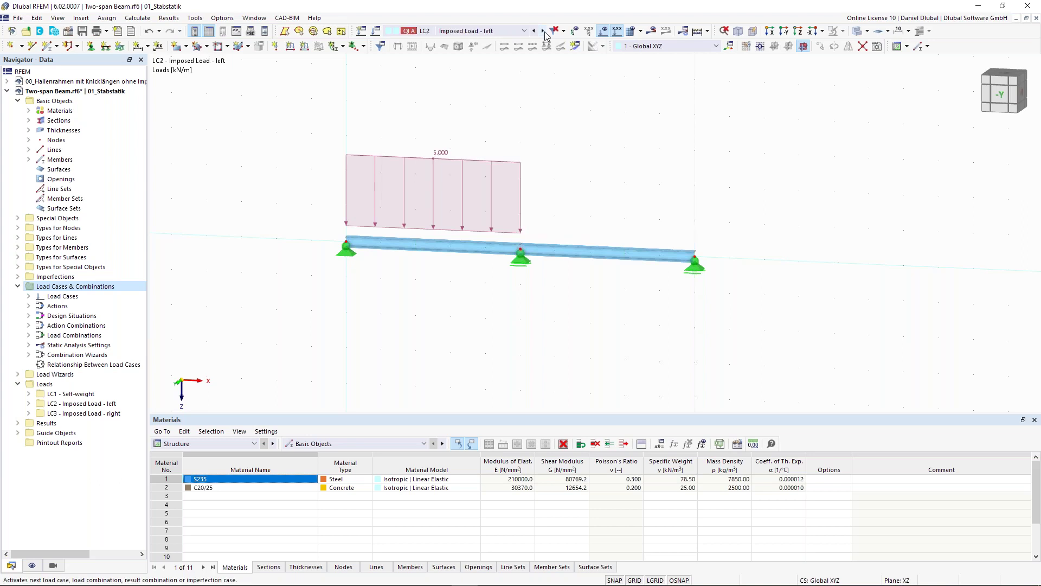
{"action": "left_click", "coordinate": [544, 32]}
{"action": "left_click", "coordinate": [543, 31]}
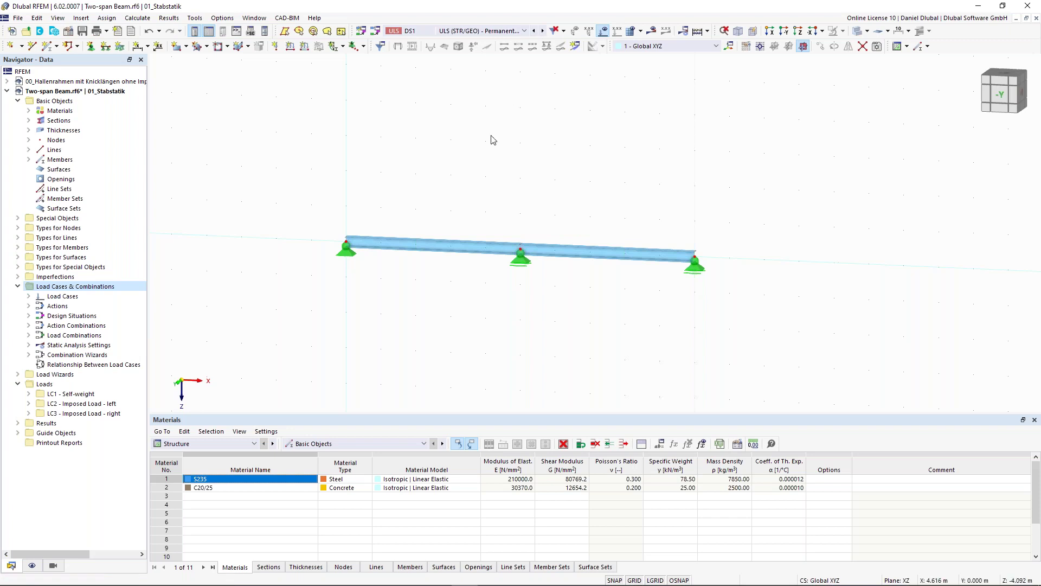
{"action": "middle_click_drag", "start_coordinate": [493, 140], "coordinate": [464, 181]}
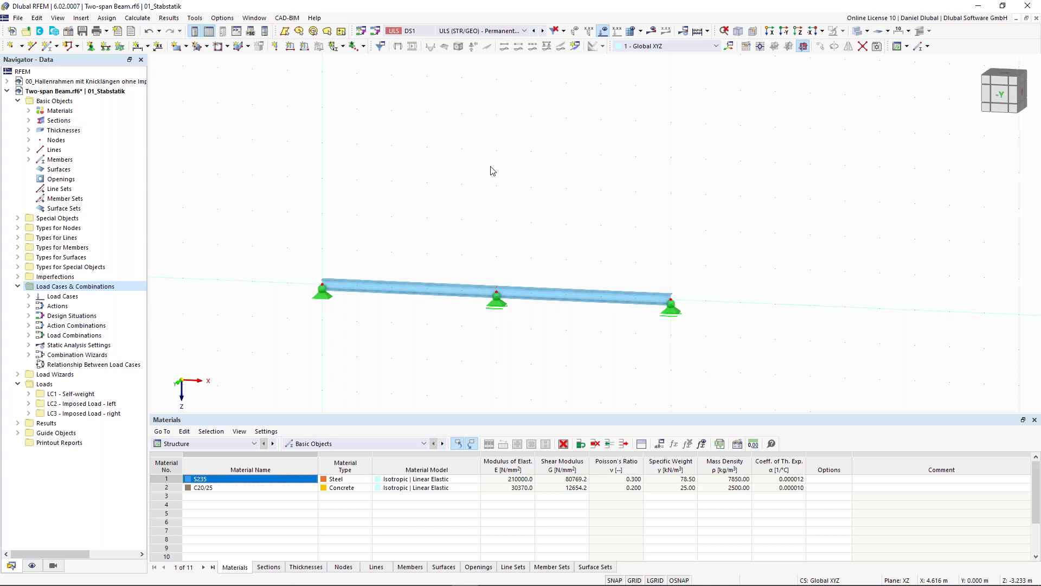
Step: Review the member loads of load combinations CO1 and CO2, ending on design situation DS1
{"action": "left_click", "coordinate": [543, 31]}
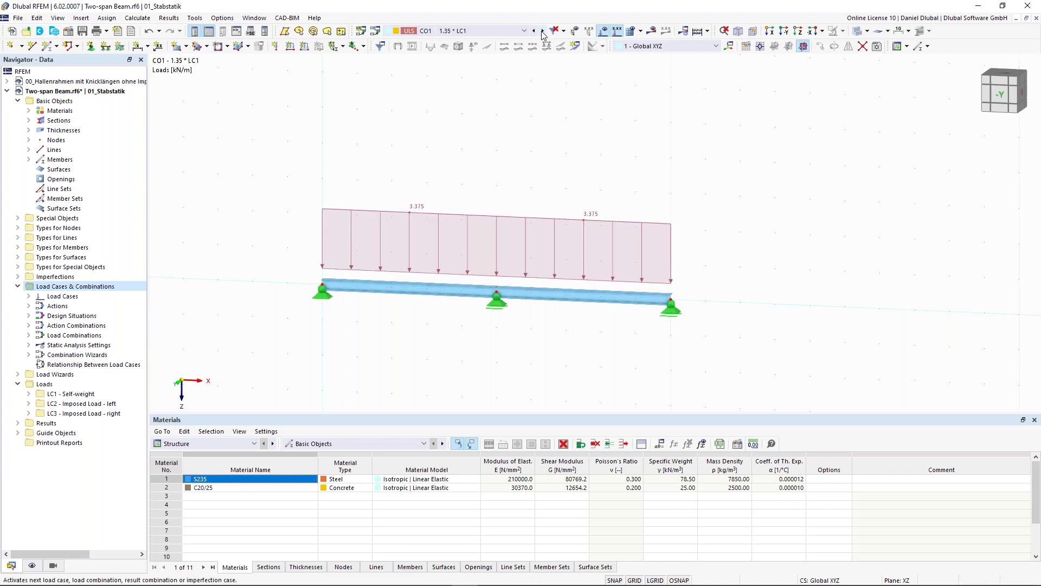
{"action": "left_click", "coordinate": [543, 32]}
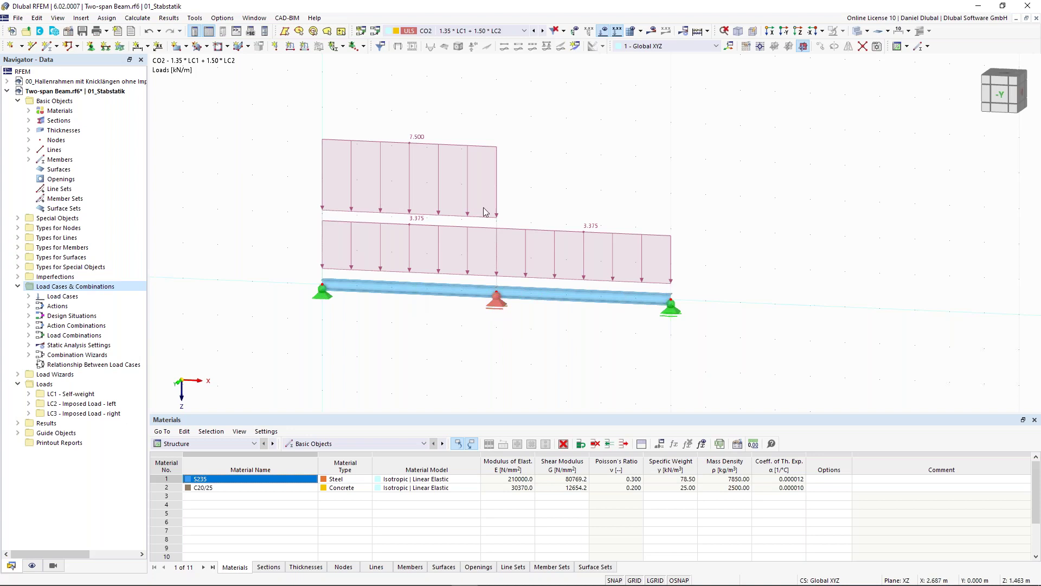
{"action": "left_click", "coordinate": [531, 32]}
{"action": "left_click", "coordinate": [531, 32]}
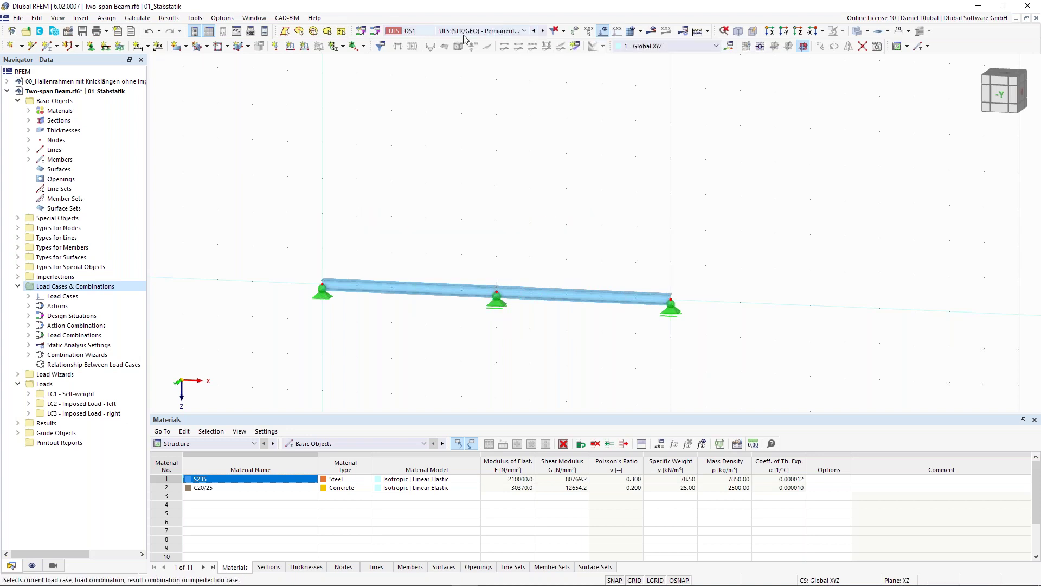
{"action": "left_click", "coordinate": [414, 31]}
{"action": "left_click", "coordinate": [450, 152]}
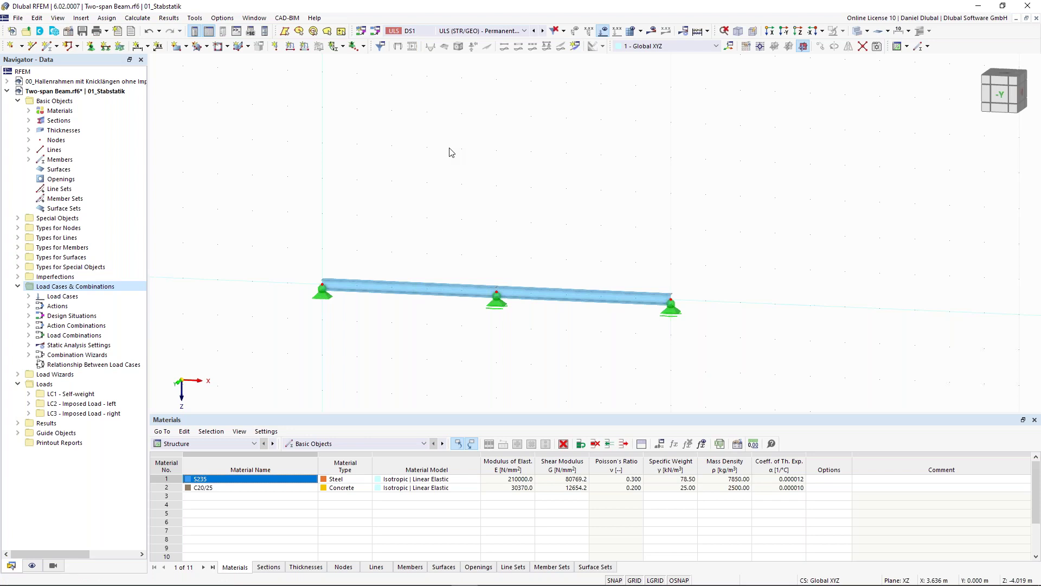
Step: Calculate the model and display the results of load case LC1 - Self-weight
{"action": "left_click", "coordinate": [707, 31]}
{"action": "left_click", "coordinate": [719, 48]}
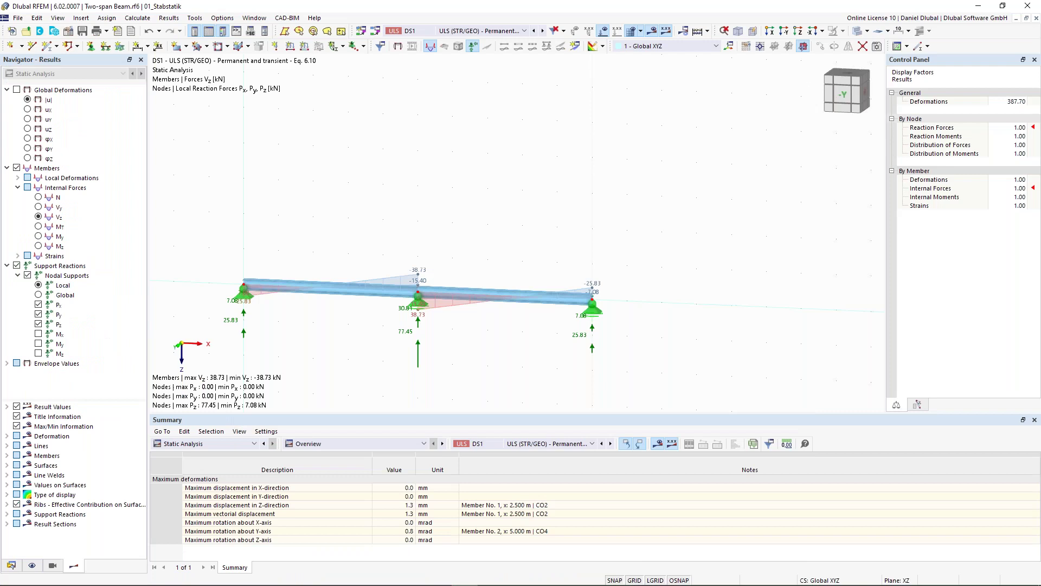
{"action": "left_click", "coordinate": [485, 31]}
{"action": "left_click", "coordinate": [386, 198]}
{"action": "left_click", "coordinate": [480, 32]}
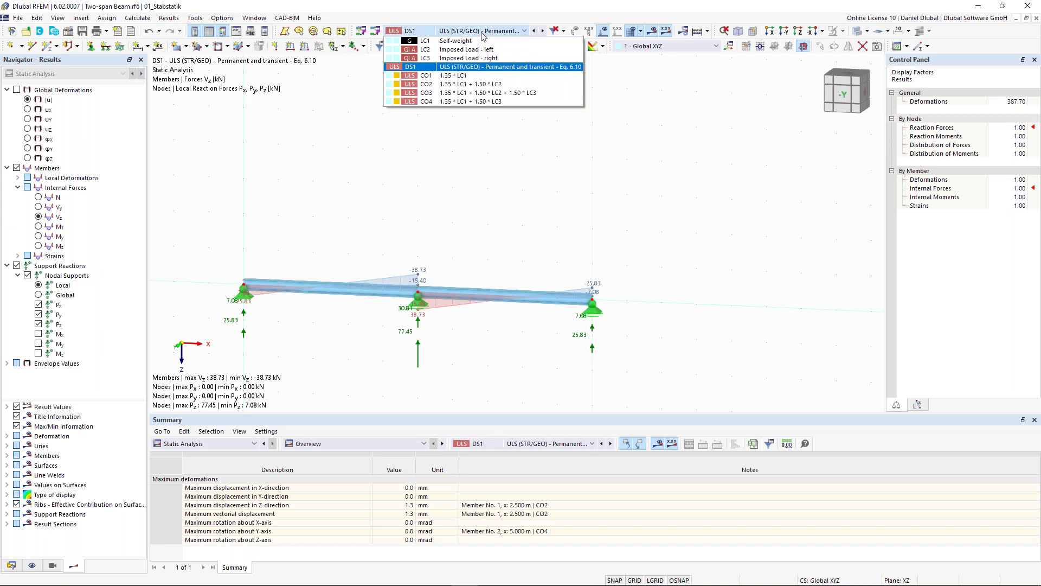
{"action": "left_click", "coordinate": [474, 41]}
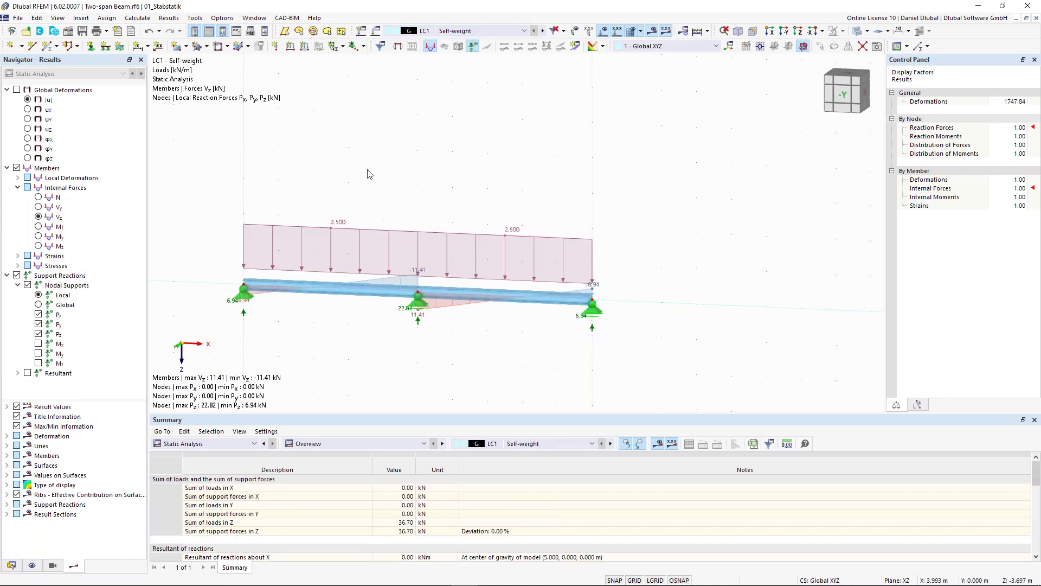
Step: Display the beam's global deformations |u| for LC1 instead of the member internal forces
{"action": "middle_click_drag", "start_coordinate": [367, 172], "coordinate": [467, 171]}
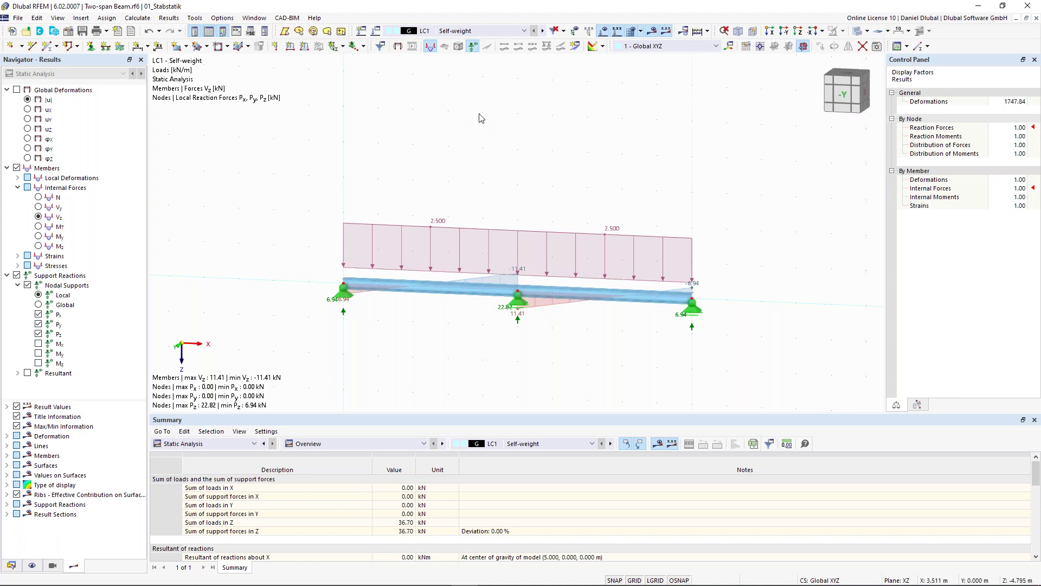
{"action": "scroll", "coordinate": [461, 334], "scroll_direction": "up", "scroll_amount": 1}
{"action": "middle_click_drag", "start_coordinate": [434, 328], "coordinate": [427, 328], "text": "ctrl"}
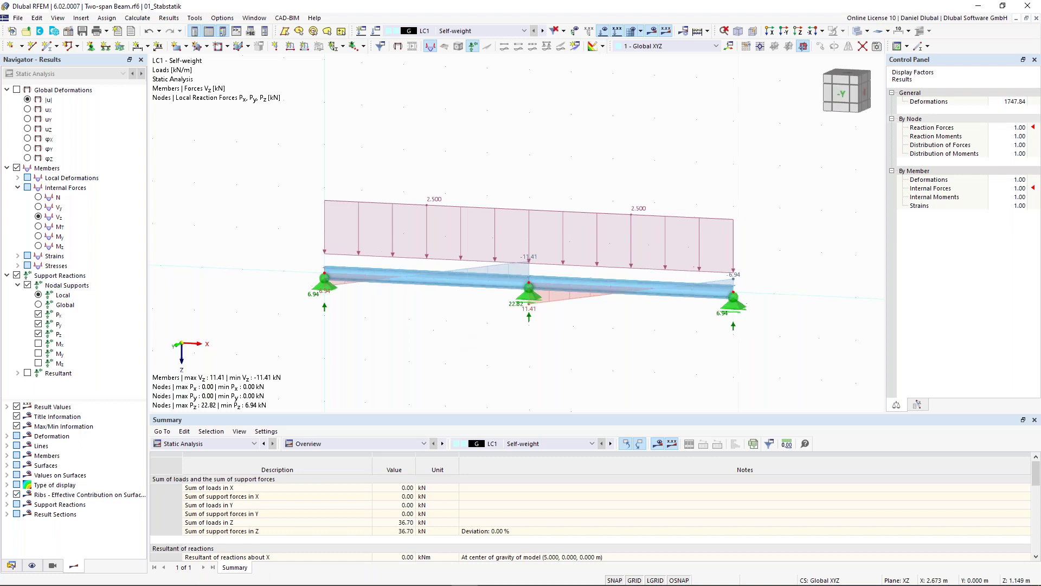
{"action": "left_click", "coordinate": [16, 90]}
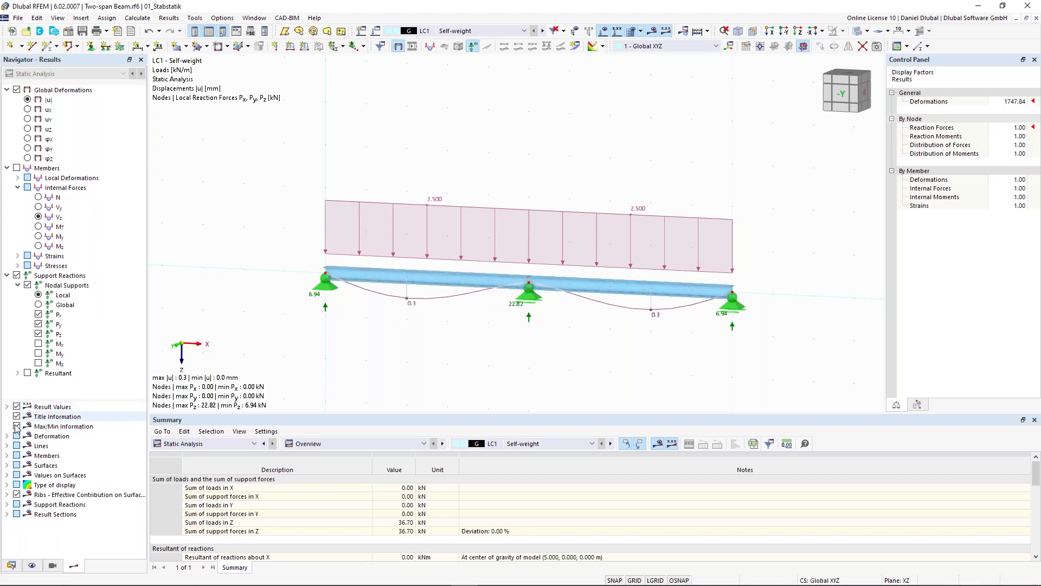
{"action": "left_click", "coordinate": [7, 456]}
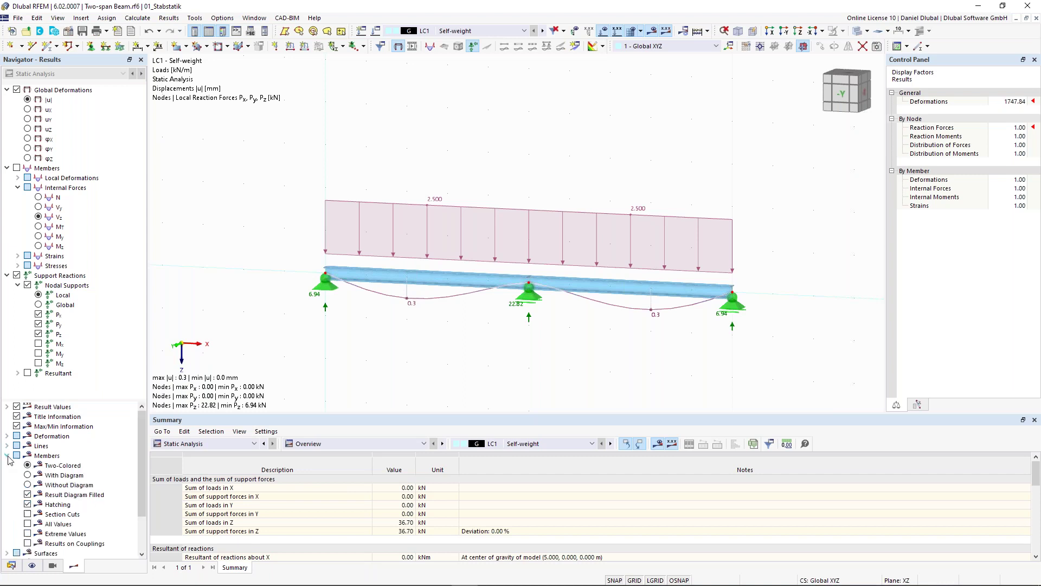
{"action": "left_click", "coordinate": [28, 485]}
{"action": "scroll", "coordinate": [46, 465], "scroll_direction": "down", "scroll_amount": 1}
{"action": "scroll", "coordinate": [46, 465], "scroll_direction": "up", "scroll_amount": 1}
{"action": "left_click", "coordinate": [28, 475]}
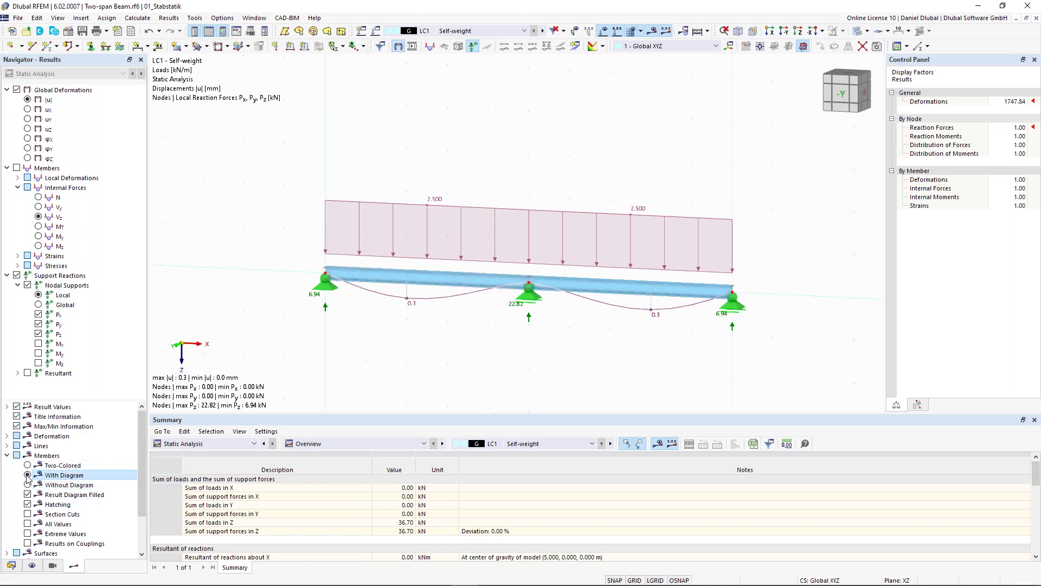
Step: Render the member deformations as Section Colored and set the member result diagrams to Two-Colored
{"action": "left_click", "coordinate": [6, 436]}
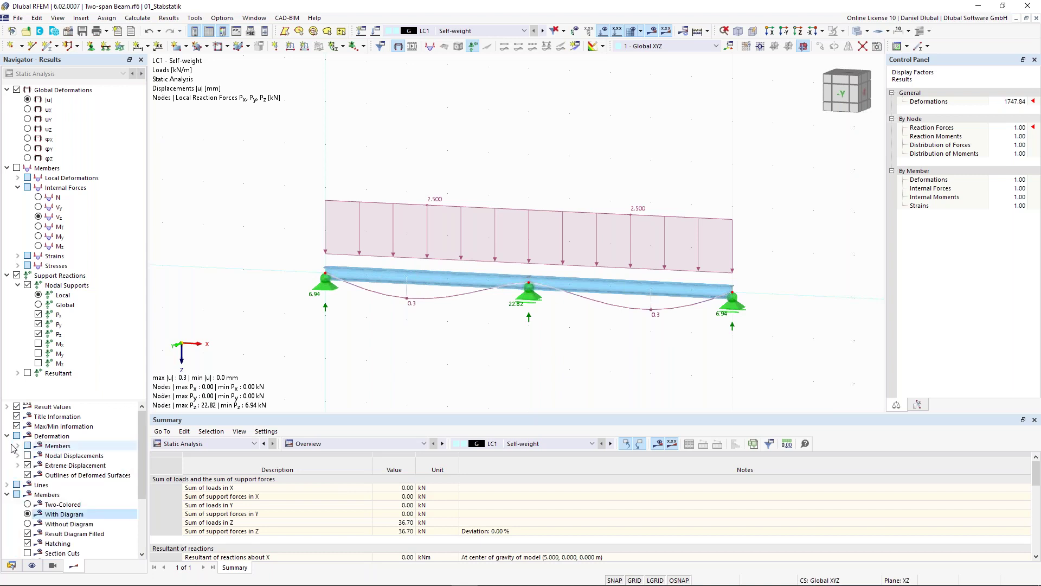
{"action": "left_click", "coordinate": [18, 446]}
{"action": "left_click", "coordinate": [38, 475]}
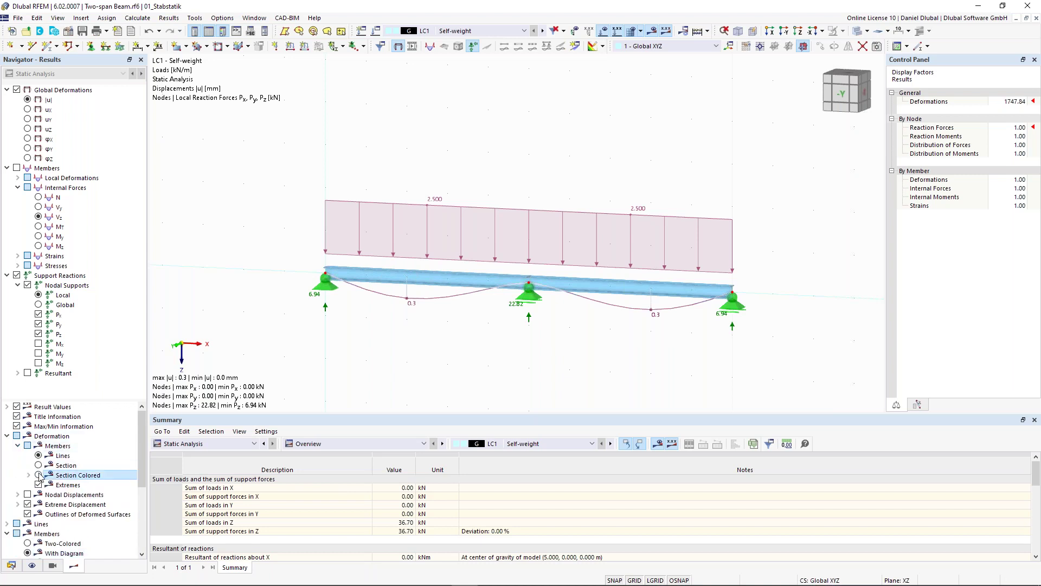
{"action": "scroll", "coordinate": [34, 502], "scroll_direction": "down", "scroll_amount": 1}
{"action": "left_click", "coordinate": [27, 514]}
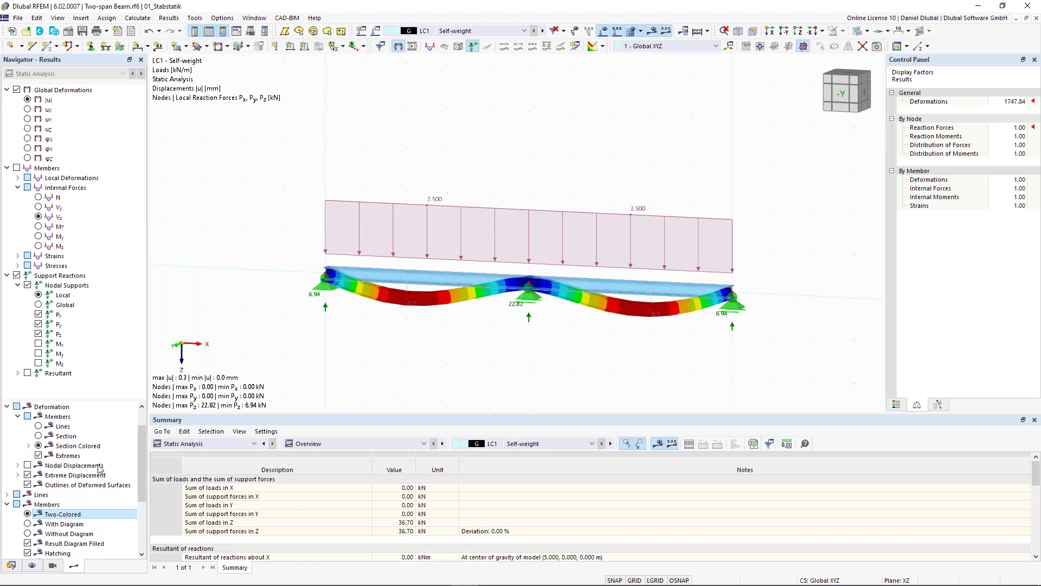
{"action": "scroll", "coordinate": [24, 437], "scroll_direction": "up", "scroll_amount": 1}
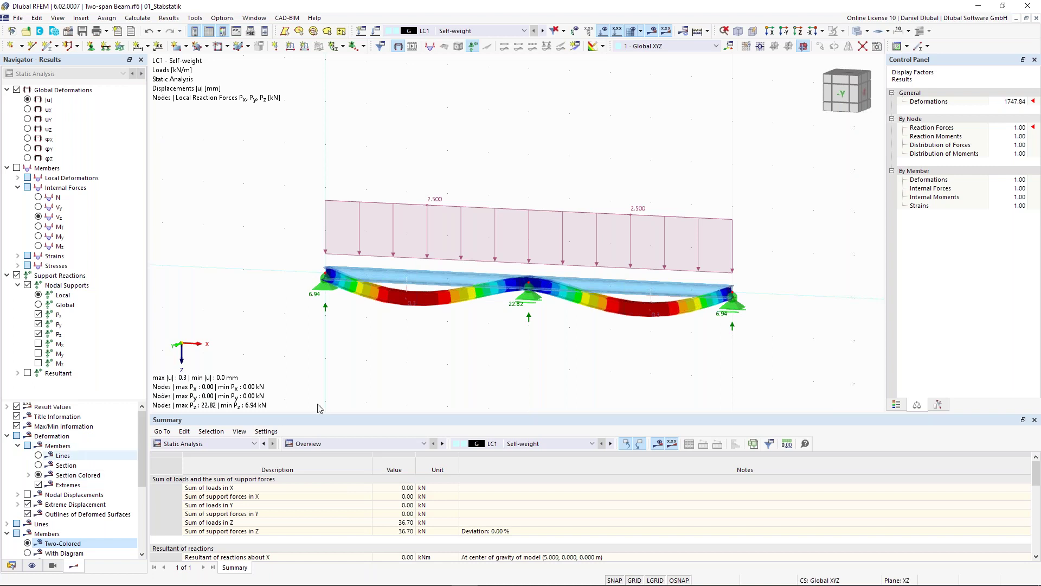
Step: Show the color scale of the global deformations and examine the deformed beam from an oblique view
{"action": "left_click", "coordinate": [897, 405]}
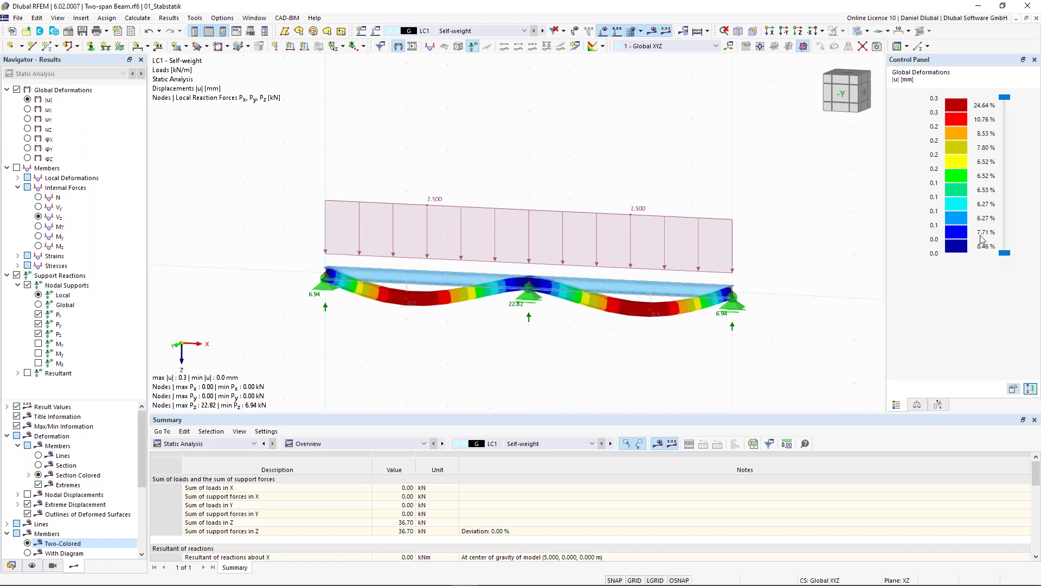
{"action": "scroll", "coordinate": [662, 152], "scroll_direction": "down", "scroll_amount": 1}
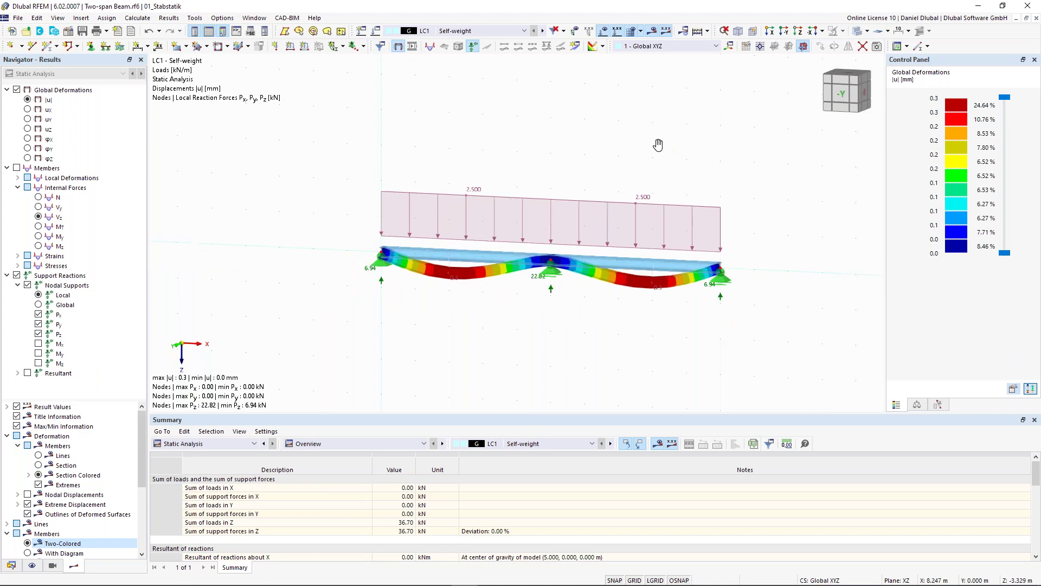
{"action": "middle_click_drag", "start_coordinate": [628, 152], "coordinate": [617, 159], "text": "ctrl"}
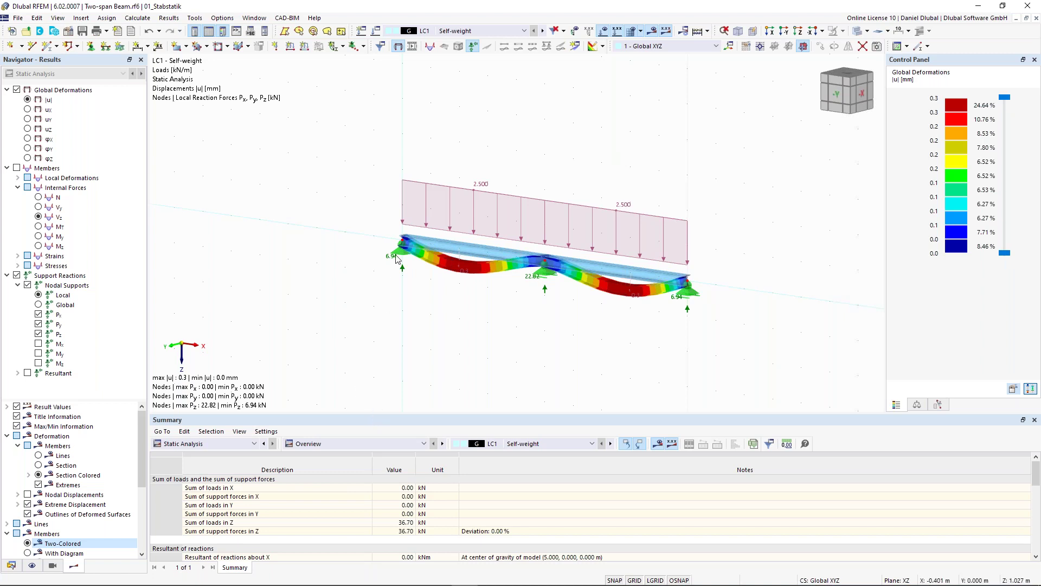
{"action": "scroll", "coordinate": [396, 258], "scroll_direction": "up", "scroll_amount": 1}
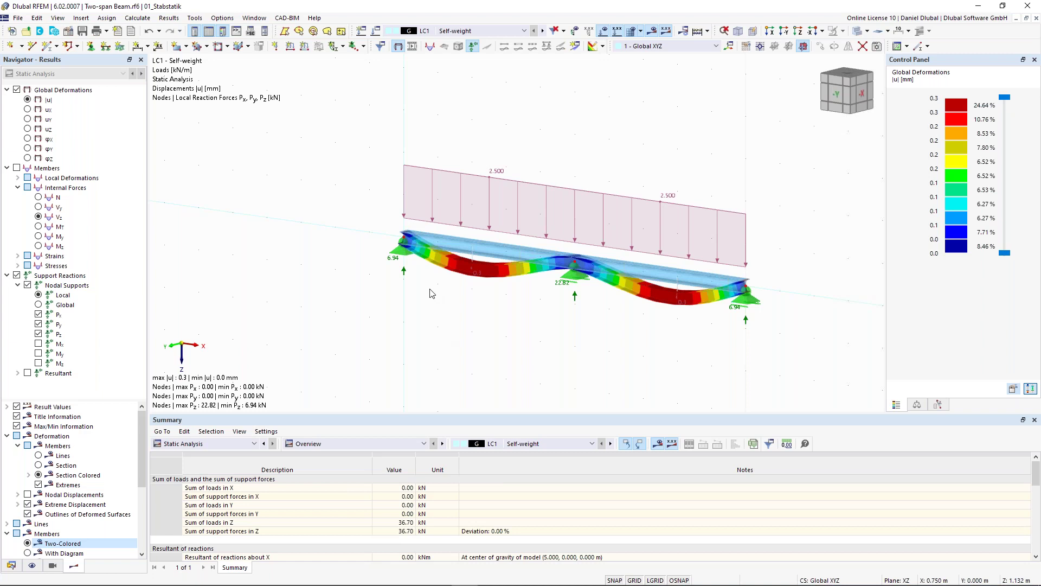
Step: Show the deformations of design situation DS1 and expand its envelope value options
{"action": "left_click", "coordinate": [486, 33]}
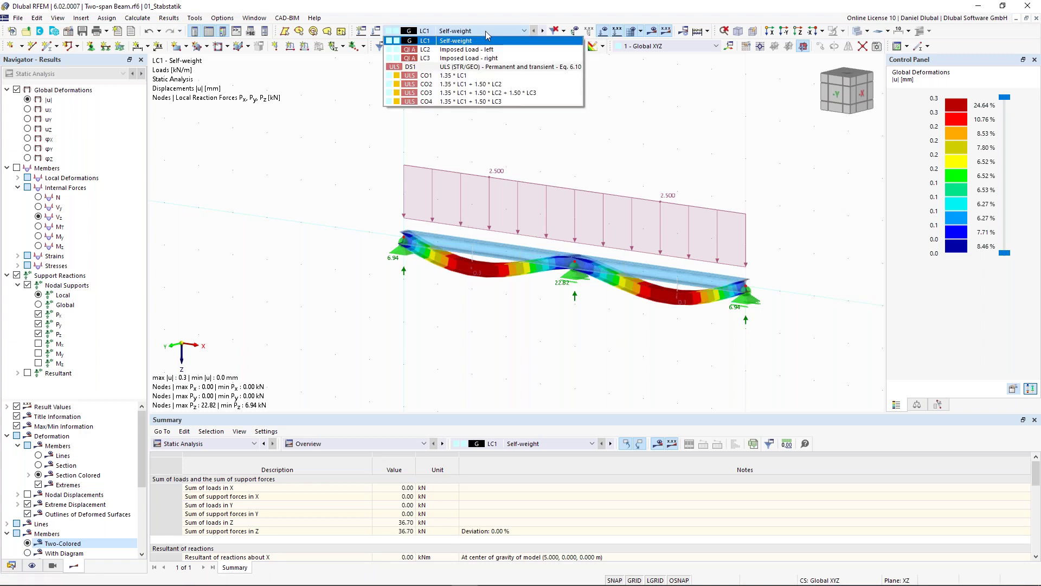
{"action": "left_click", "coordinate": [488, 71]}
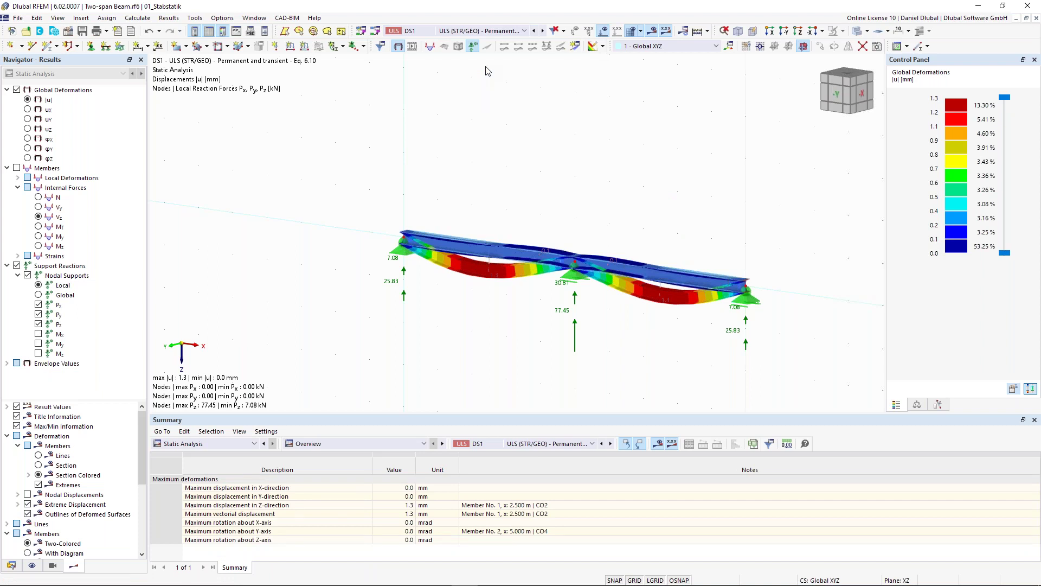
{"action": "left_click", "coordinate": [7, 364]}
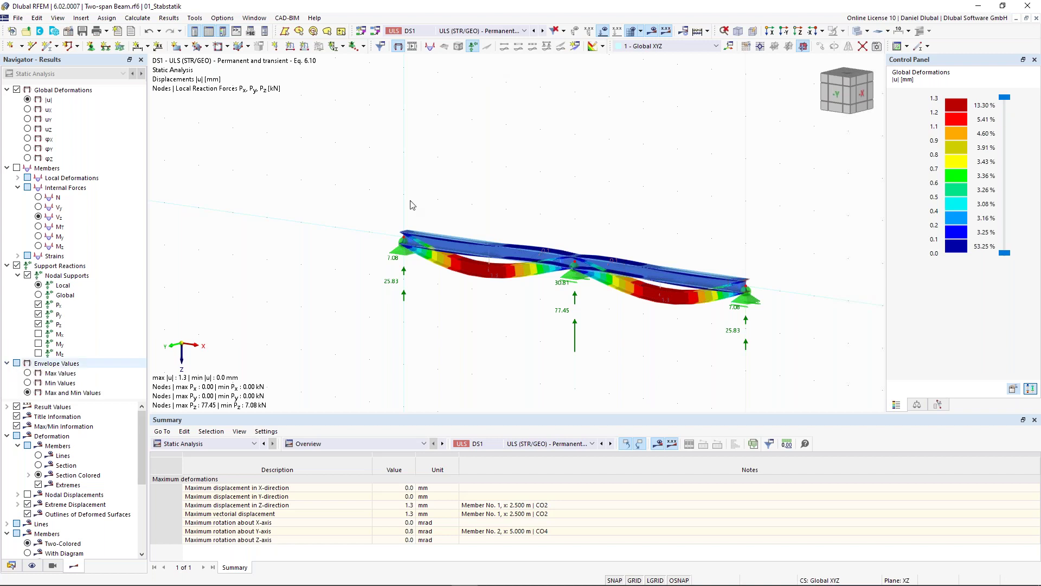
Step: Display the member bending moments My for DS1 and view the maximum envelope values, followed by the minimum ones
{"action": "left_click", "coordinate": [17, 168]}
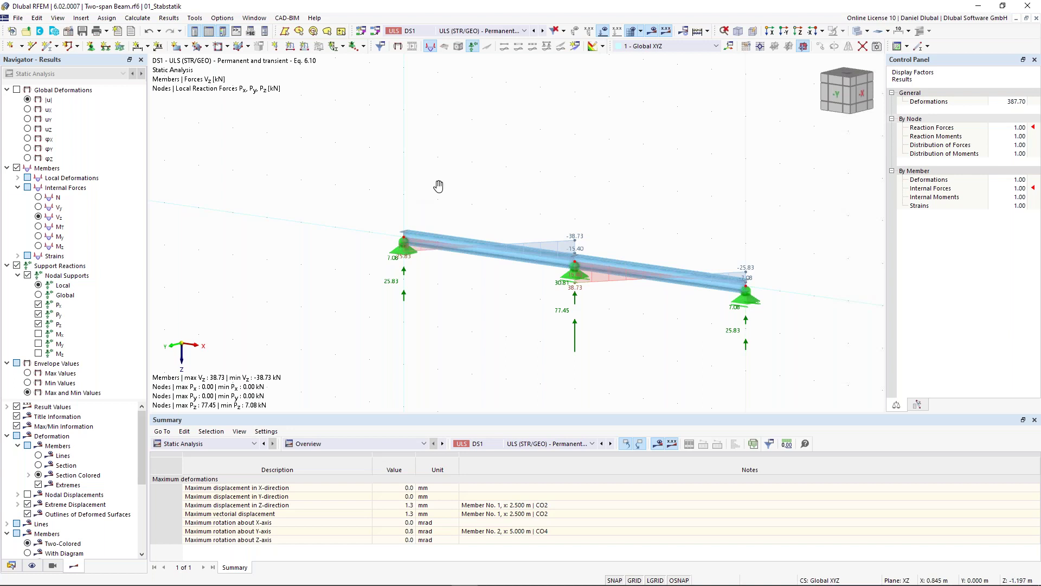
{"action": "middle_click_drag", "start_coordinate": [438, 186], "coordinate": [418, 174], "text": "ctrl"}
{"action": "scroll", "coordinate": [487, 188], "scroll_direction": "up", "scroll_amount": 2}
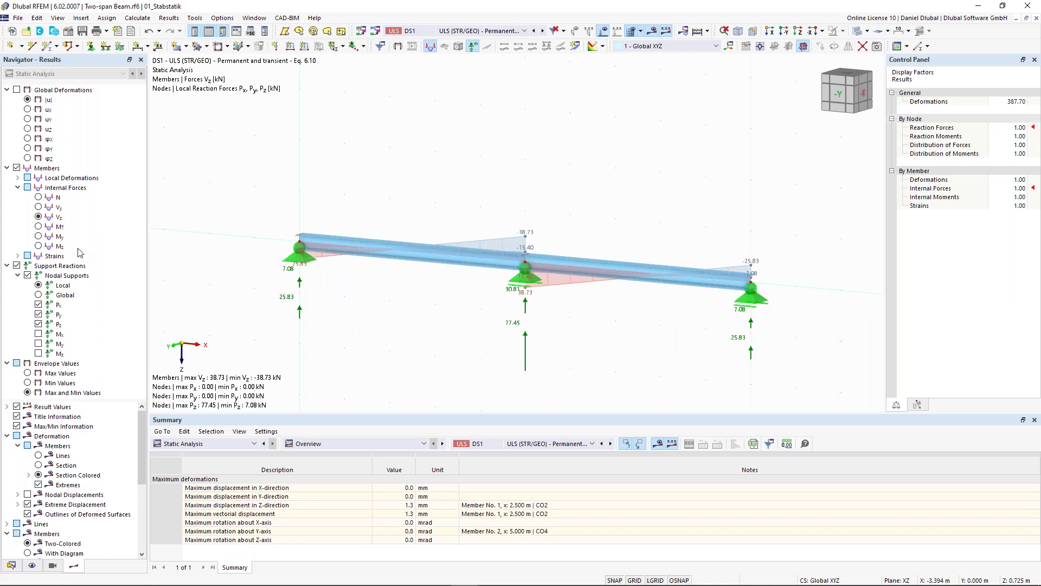
{"action": "left_click", "coordinate": [58, 236]}
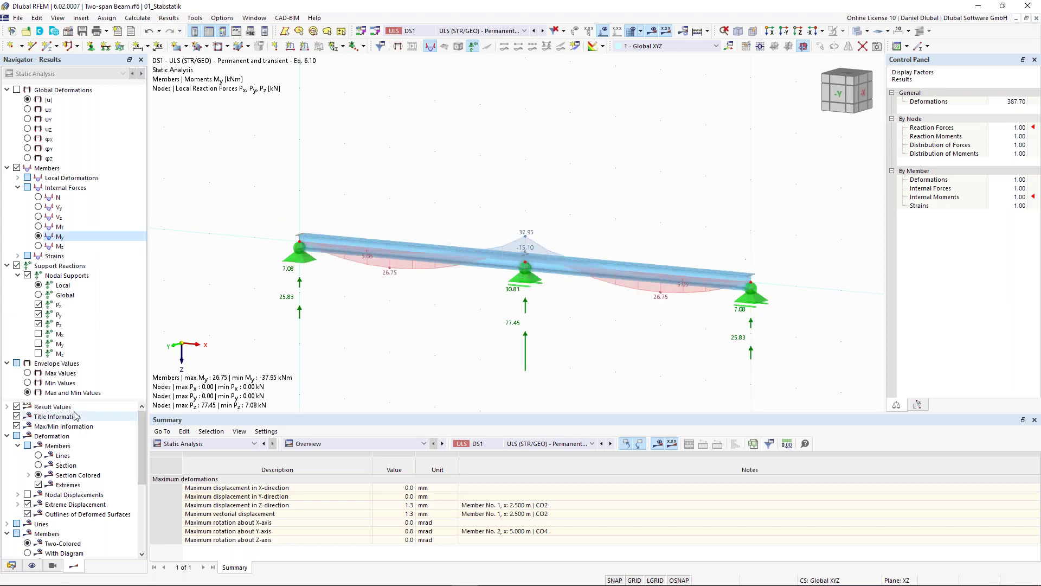
{"action": "left_click", "coordinate": [28, 373]}
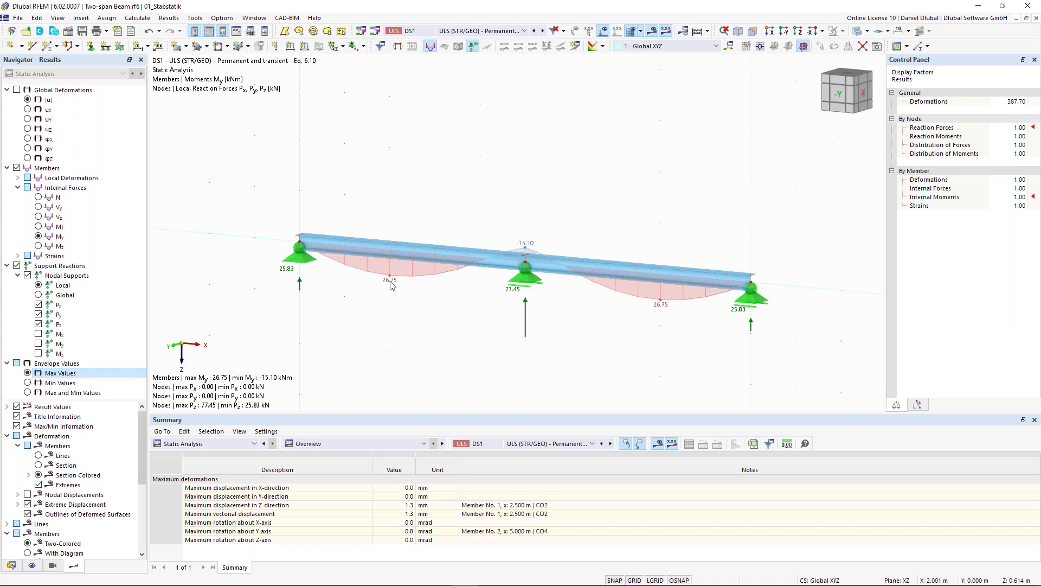
{"action": "left_click", "coordinate": [27, 383]}
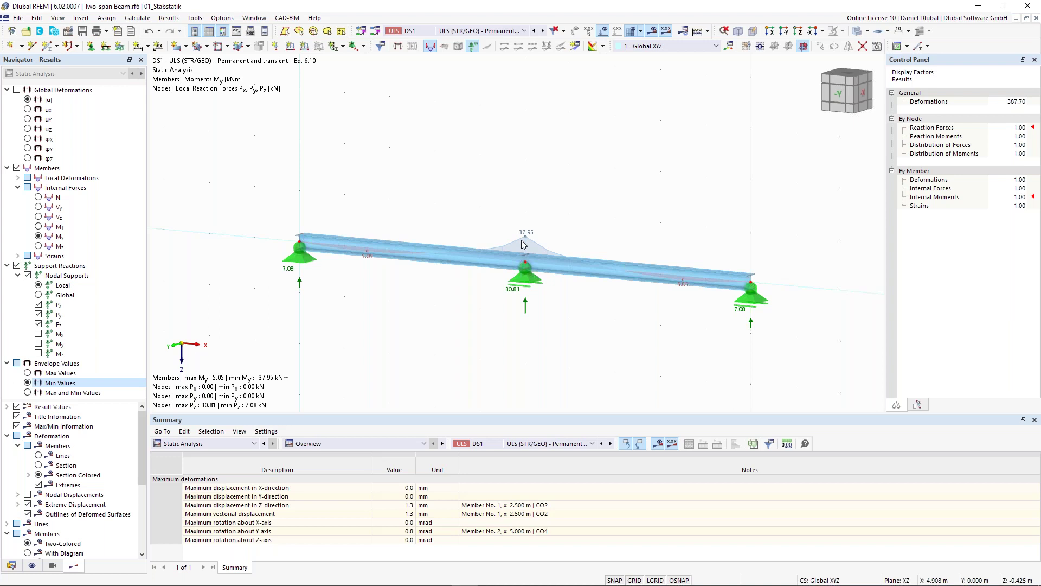
Step: Open the static analysis Results by Member table for DS1 and enlarge the table area
{"action": "left_click", "coordinate": [389, 446]}
{"action": "left_click", "coordinate": [374, 467]}
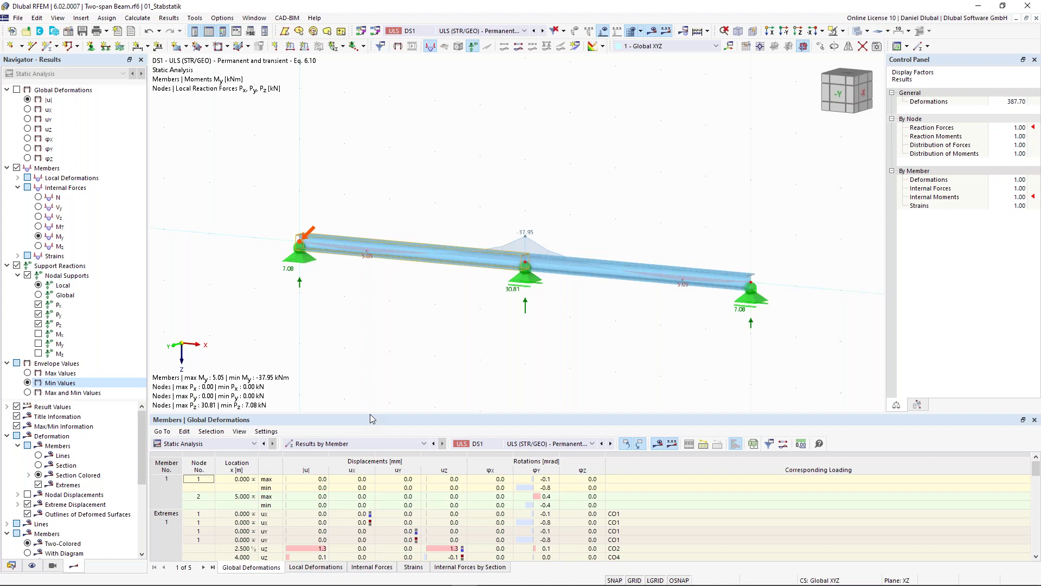
{"action": "left_click", "coordinate": [219, 444]}
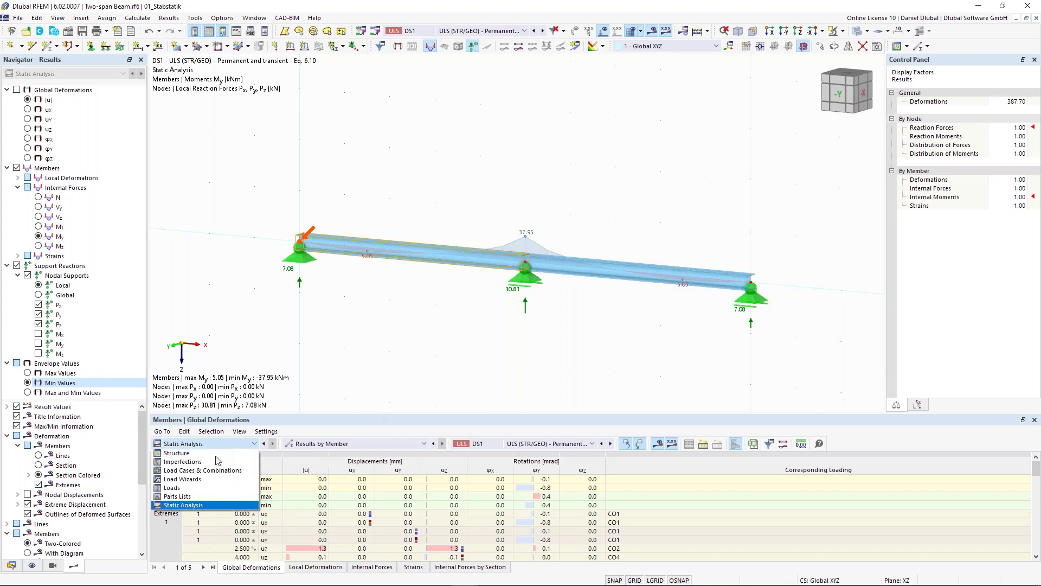
{"action": "left_click", "coordinate": [201, 505]}
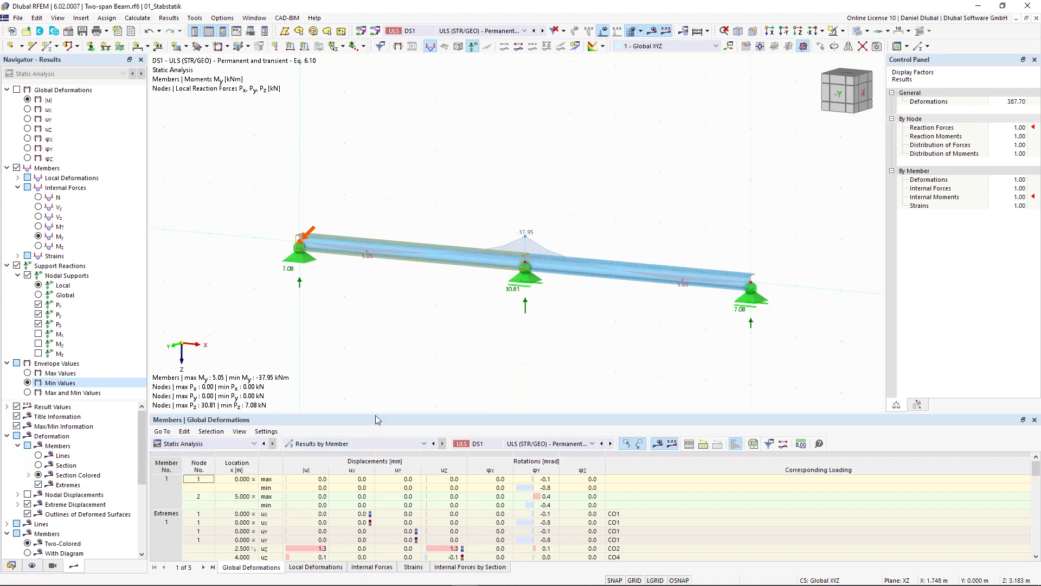
{"action": "left_click_drag", "start_coordinate": [376, 413], "coordinate": [382, 369]}
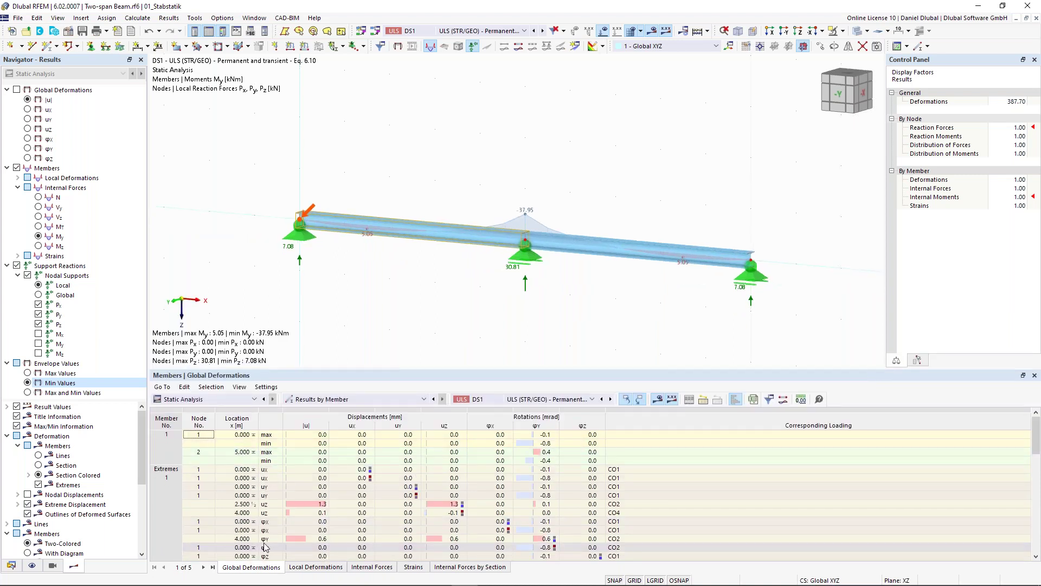
Step: Examine the internal forces of member 1, including its extremes, together with their corresponding load combinations
{"action": "left_click", "coordinate": [381, 571]}
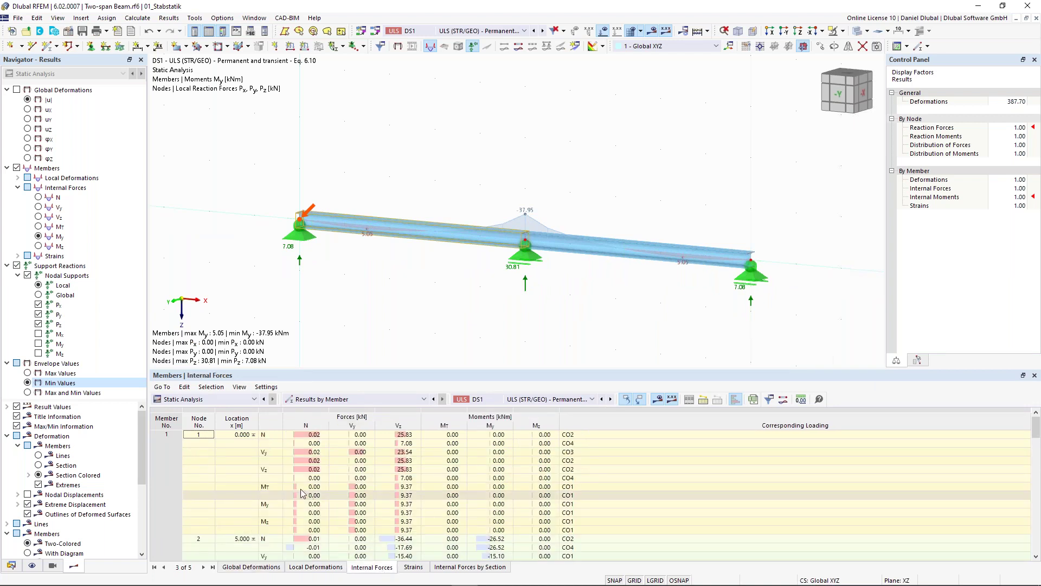
{"action": "scroll", "coordinate": [297, 491], "scroll_direction": "down", "scroll_amount": 2}
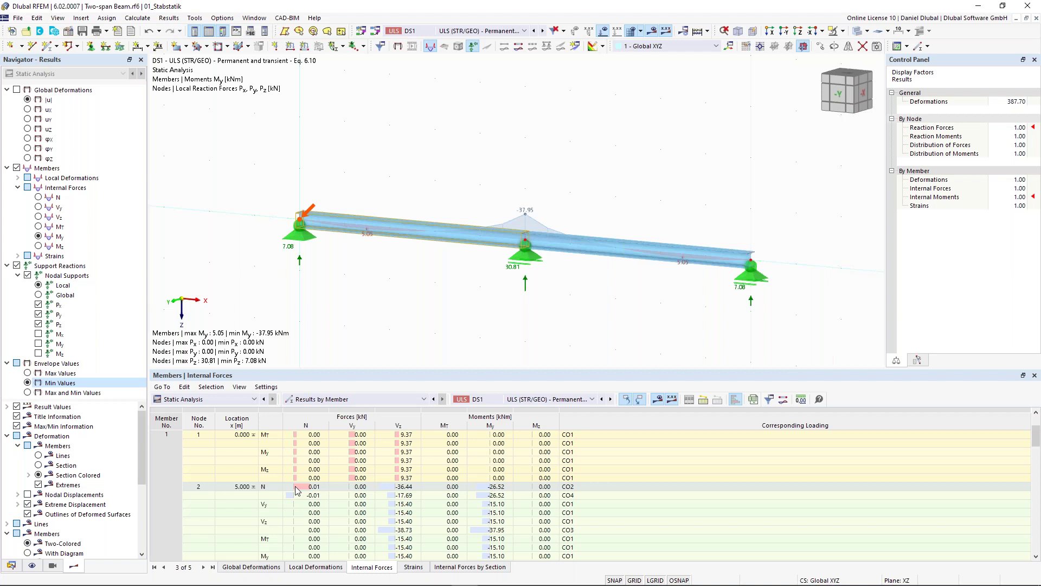
{"action": "scroll", "coordinate": [297, 490], "scroll_direction": "down", "scroll_amount": 5}
{"action": "left_click", "coordinate": [167, 461]}
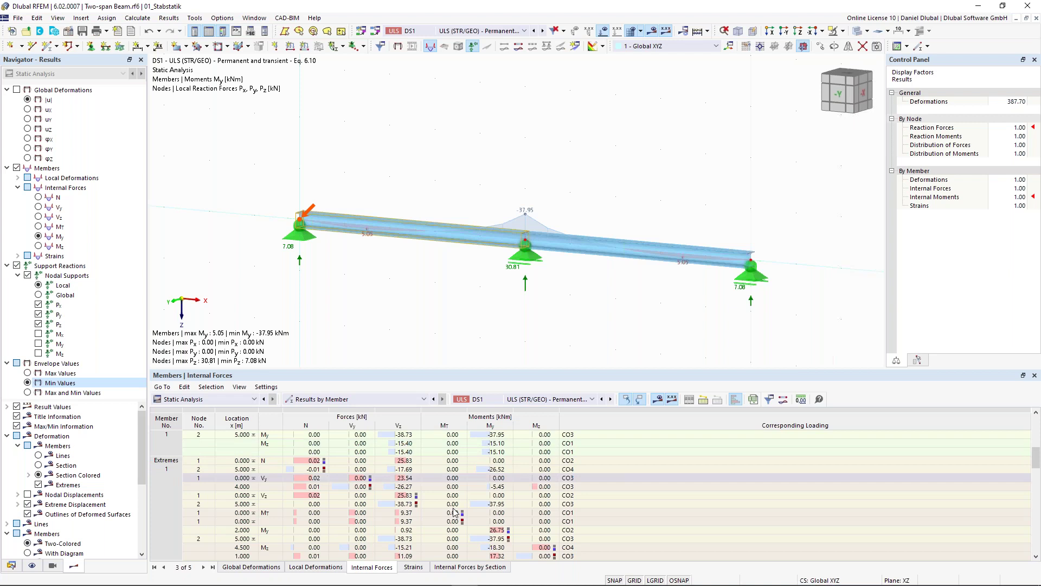
Step: Identify the load combinations that produce the maximum and minimum bending moments My in member 1
{"action": "scroll", "coordinate": [455, 512], "scroll_direction": "down", "scroll_amount": 1}
{"action": "left_click", "coordinate": [496, 504]}
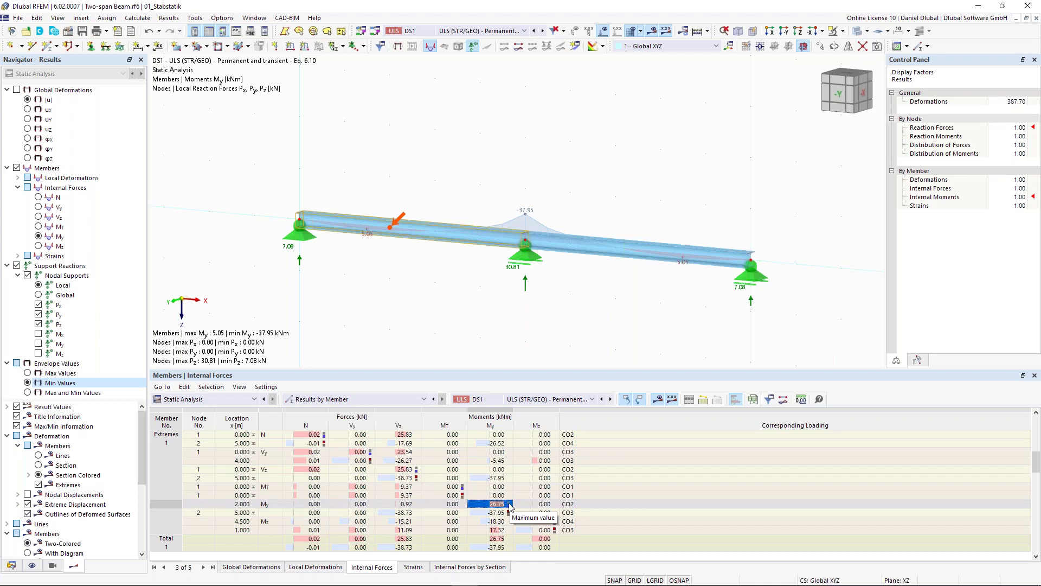
{"action": "left_click", "coordinate": [578, 506]}
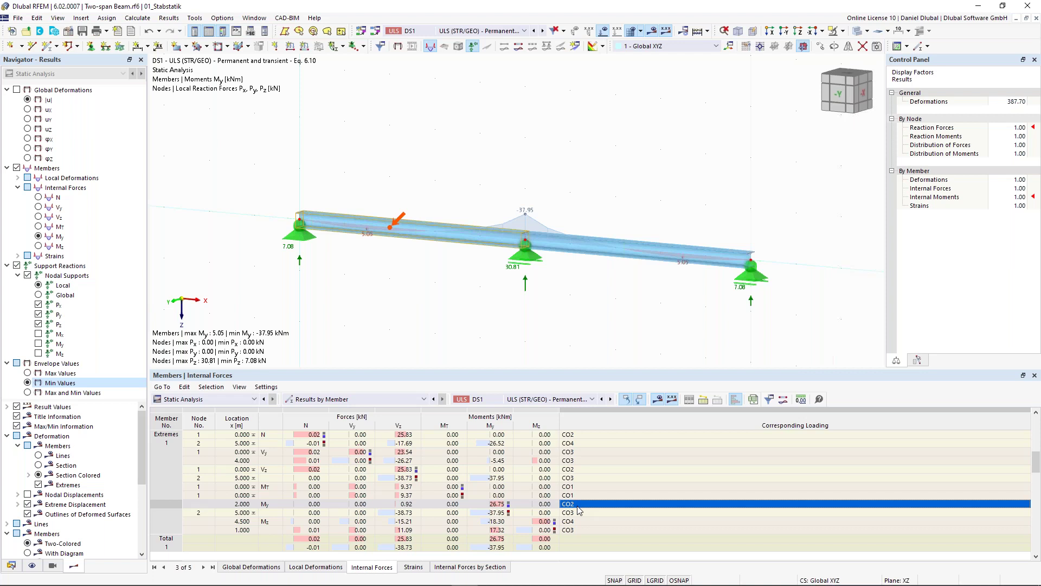
{"action": "left_click", "coordinate": [505, 512]}
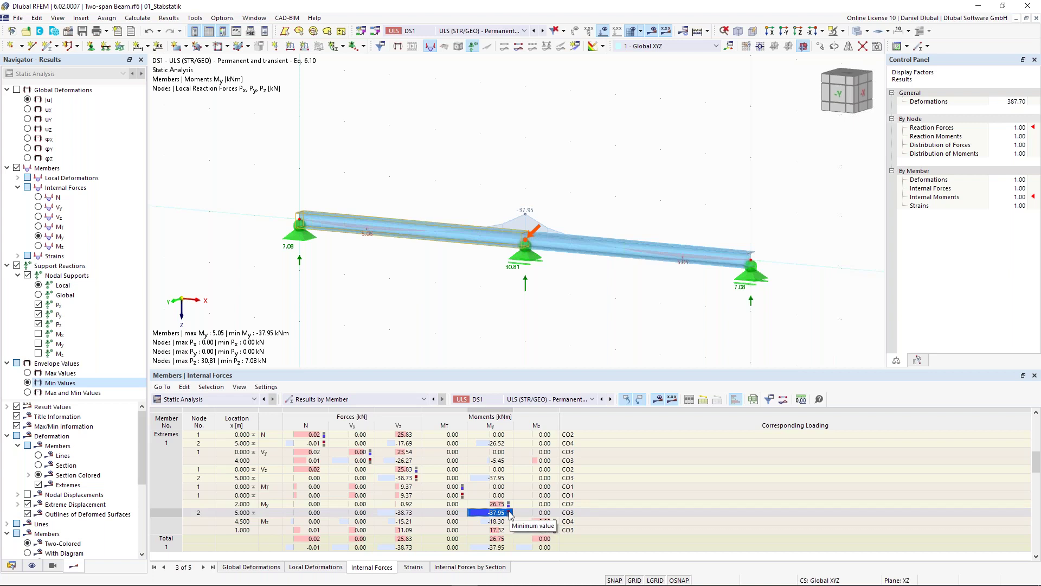
{"action": "left_click", "coordinate": [578, 514]}
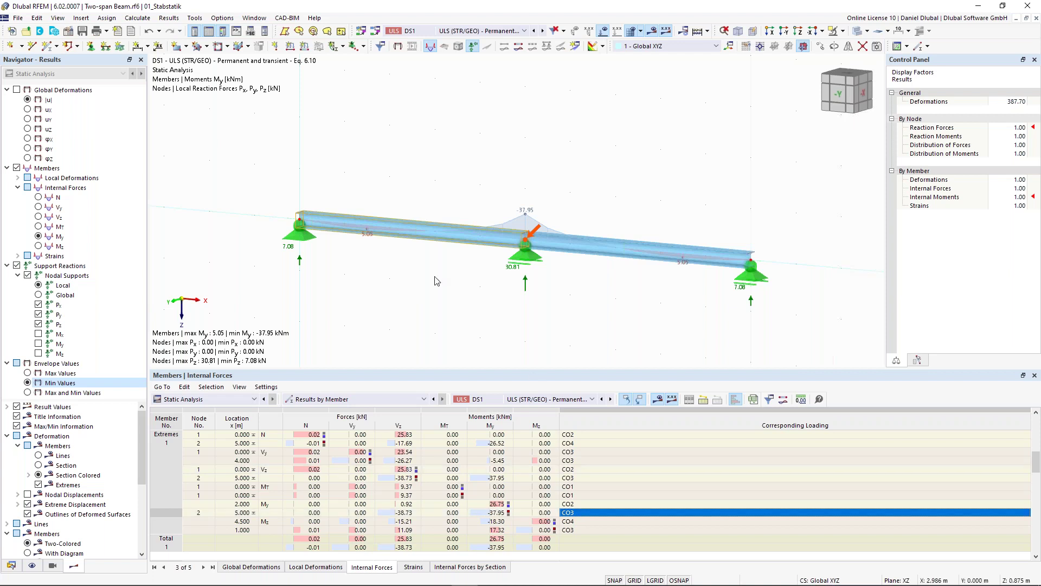
Step: Show the loads and My moments of load combination CO3 (1.35 * LC1 + 1.50 * LC2 + 1.50 * LC3)
{"action": "left_click", "coordinate": [512, 31]}
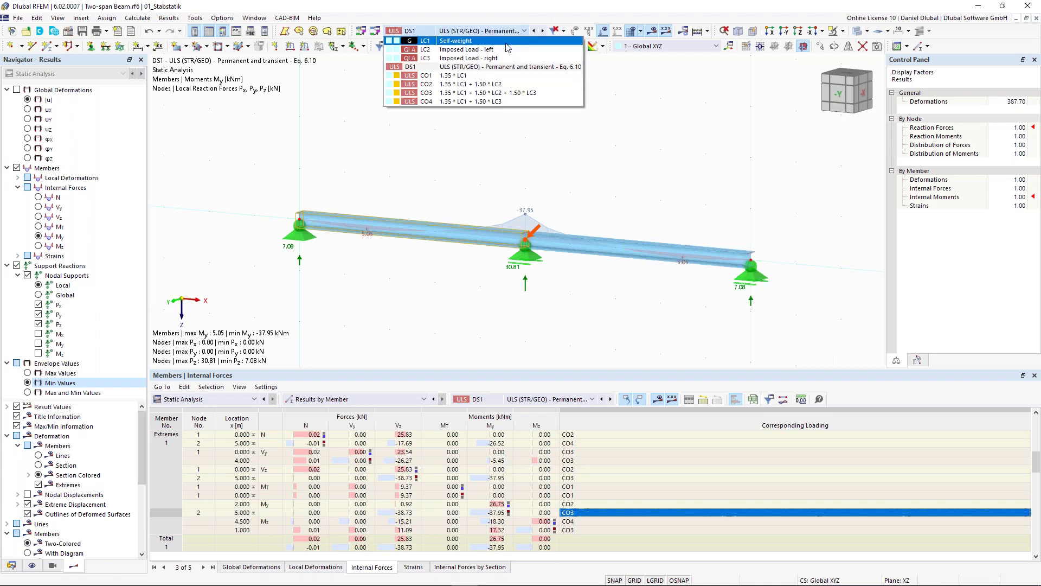
{"action": "left_click", "coordinate": [504, 86]}
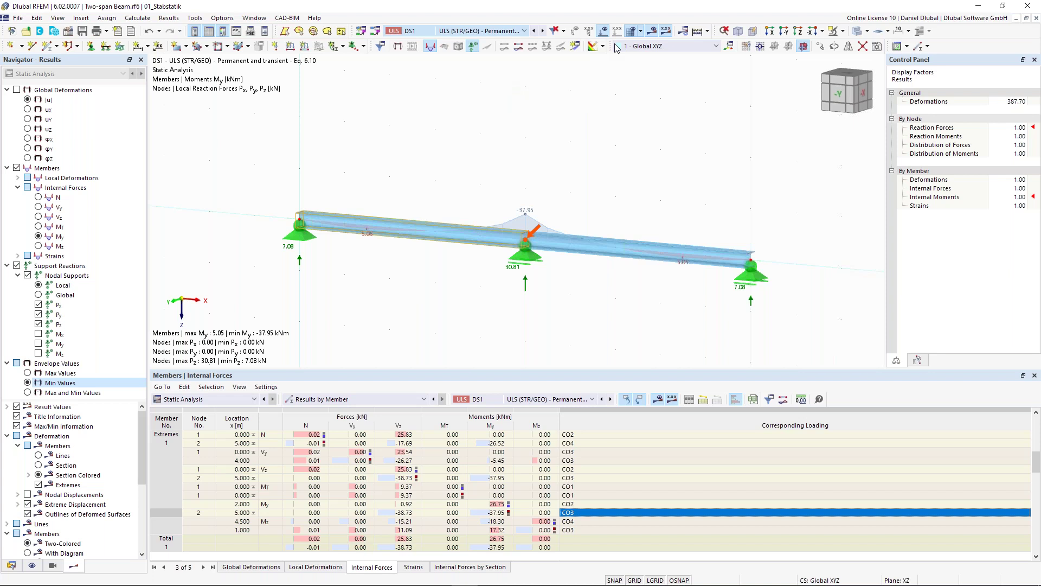
{"action": "middle_click_drag", "start_coordinate": [589, 151], "coordinate": [605, 202]}
{"action": "left_click", "coordinate": [542, 31]}
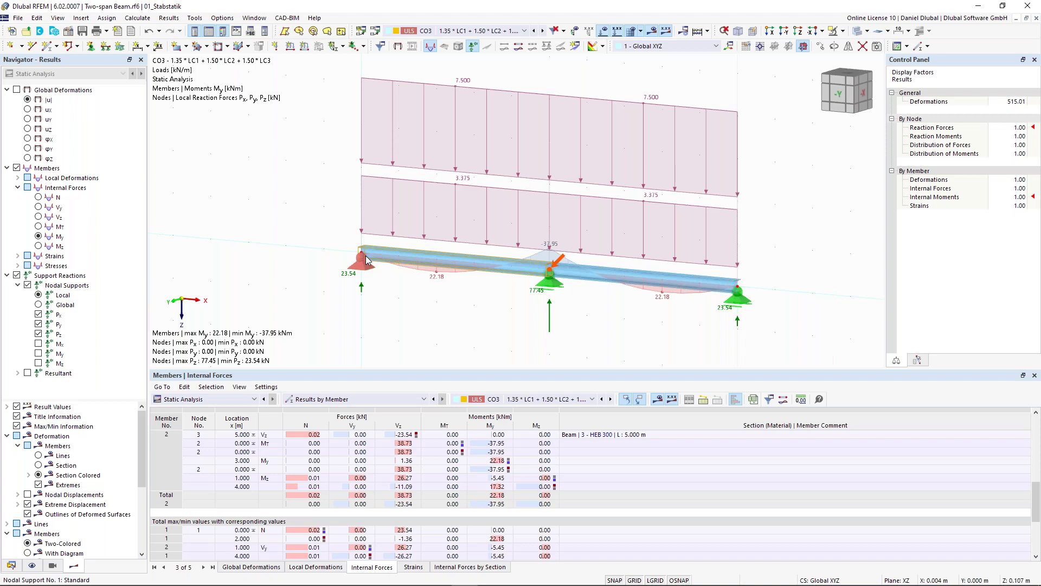
{"action": "mouse_move", "coordinate": [366, 259]}
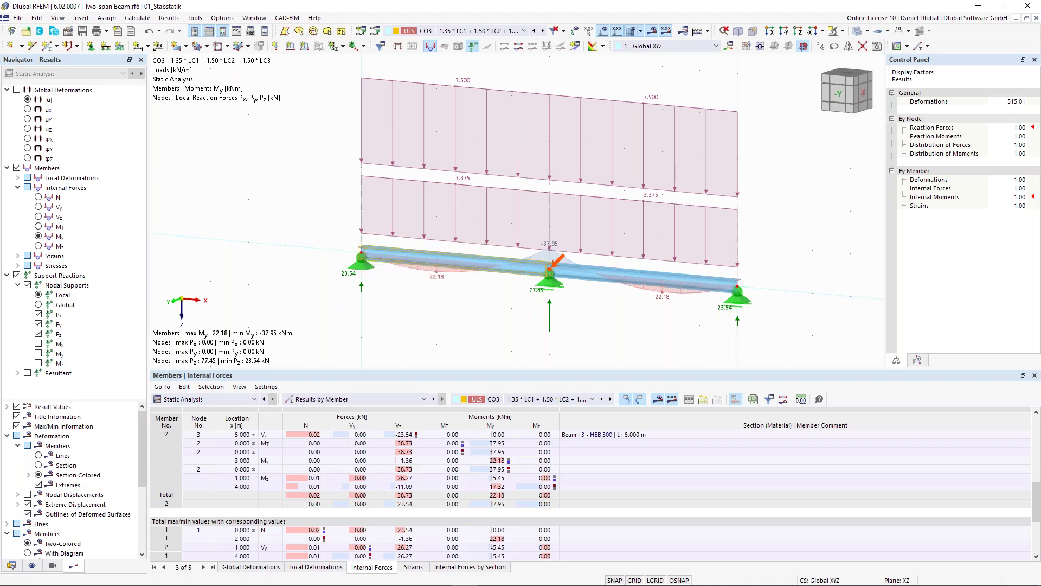
{"action": "scroll", "coordinate": [377, 181], "scroll_direction": "down", "scroll_amount": 1}
{"action": "middle_click_drag", "start_coordinate": [338, 169], "coordinate": [330, 189]}
Step: Show the results of load case LC1 Self-weight and inspect the My moment diagram at the middle support
{"action": "left_click", "coordinate": [505, 31]}
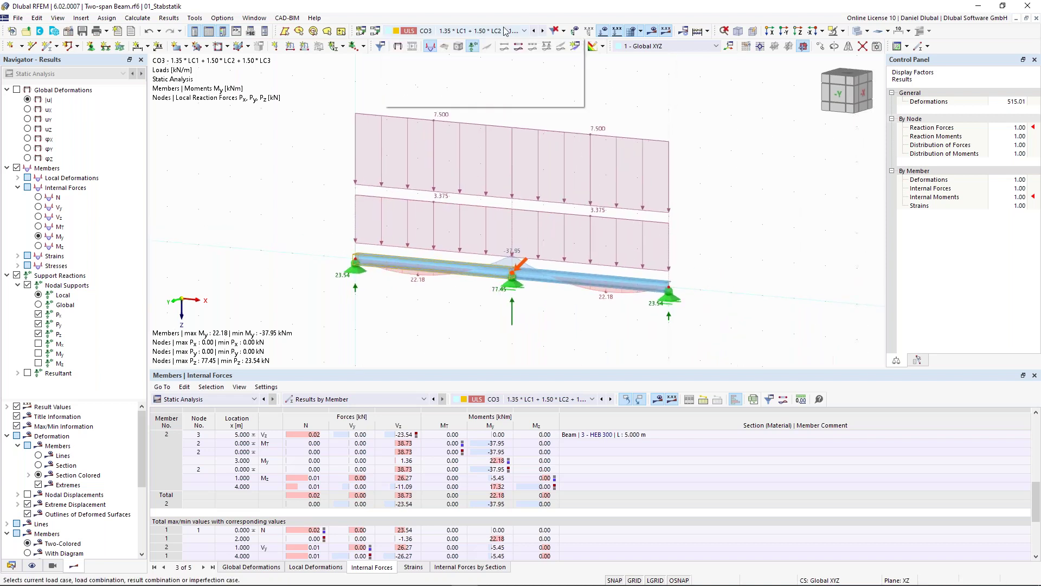
{"action": "left_click", "coordinate": [494, 40]}
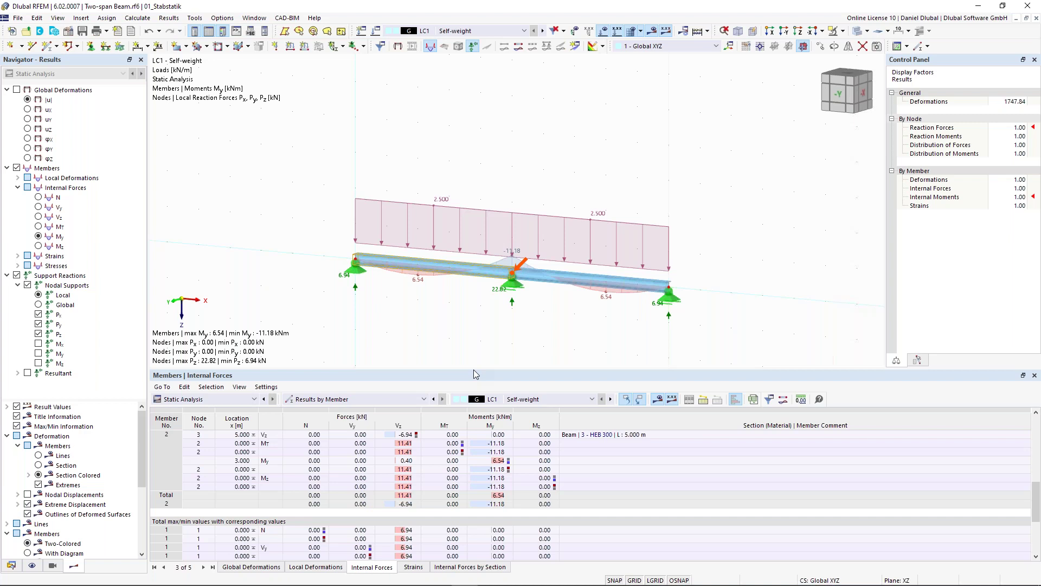
{"action": "left_click_drag", "start_coordinate": [475, 373], "coordinate": [482, 310]}
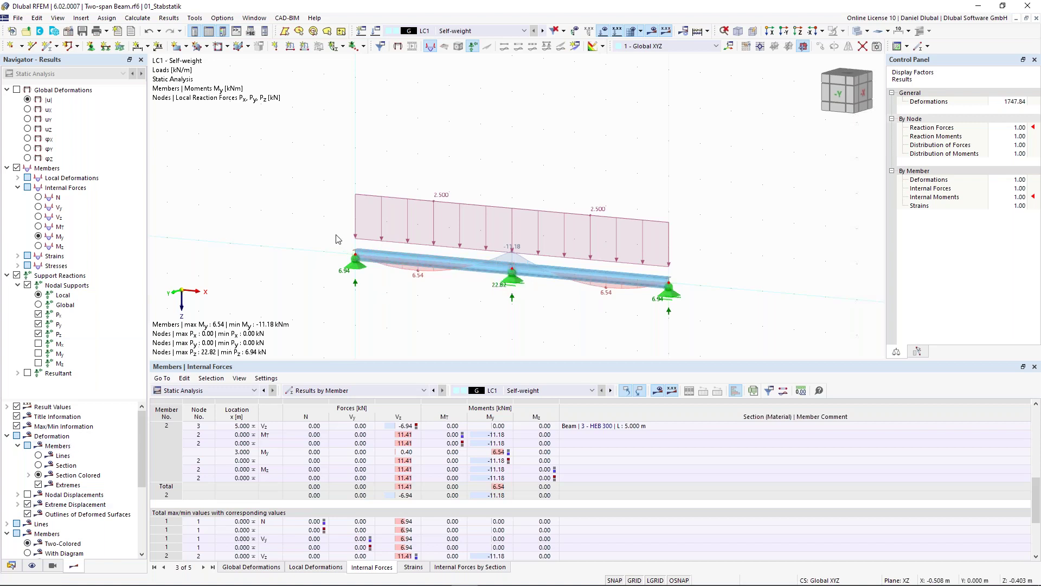
{"action": "scroll", "coordinate": [507, 253], "scroll_direction": "up", "scroll_amount": 1}
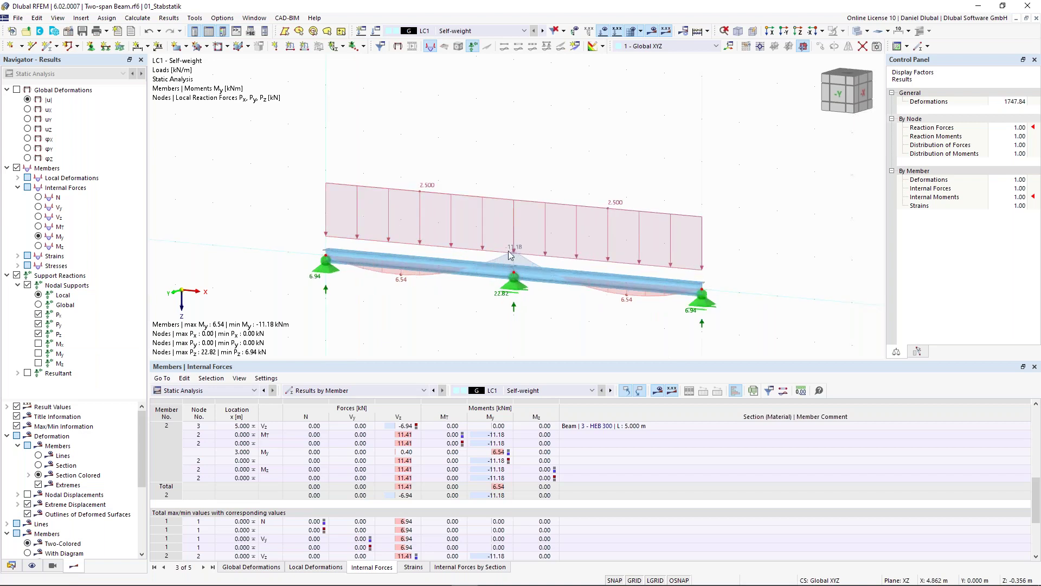
{"action": "mouse_move", "coordinate": [509, 255]}
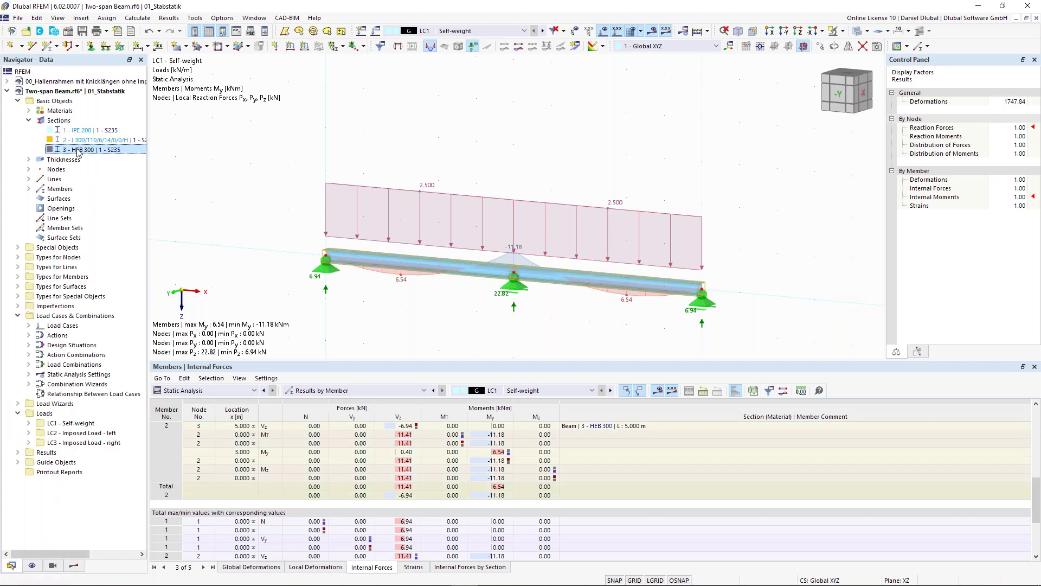
Step: Deactivate the shear stiffness of section 3, HEB 300, and confirm the section settings
{"action": "double_click", "coordinate": [78, 150]}
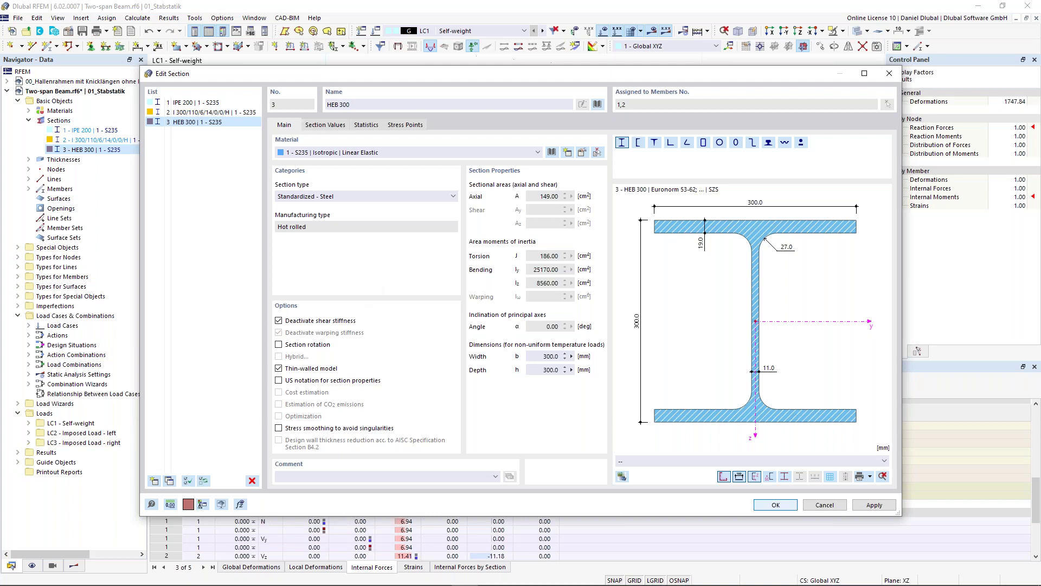
{"action": "left_click_drag", "start_coordinate": [327, 76], "coordinate": [306, 61]}
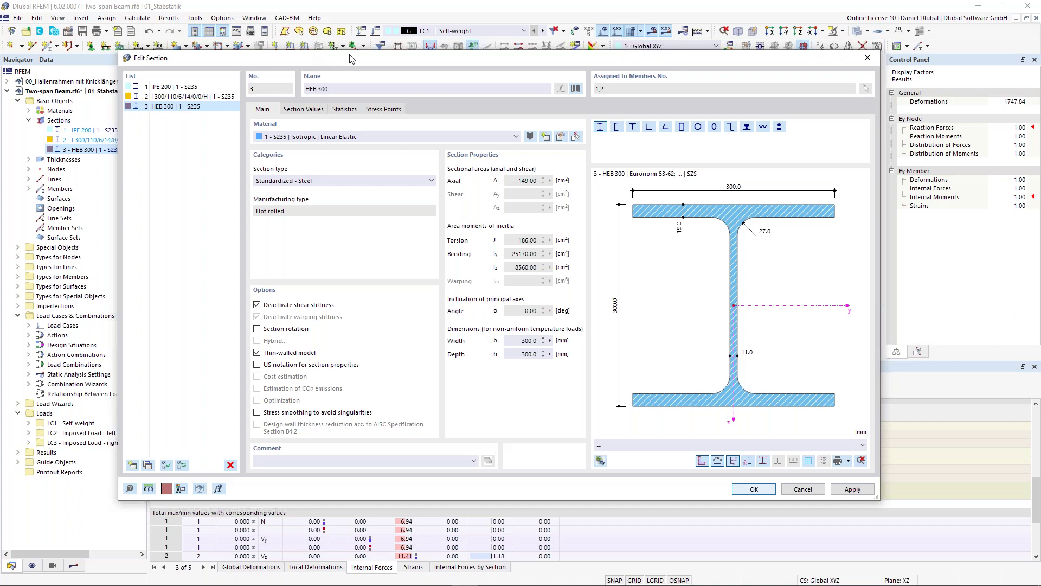
{"action": "left_click_drag", "start_coordinate": [352, 58], "coordinate": [361, 303]}
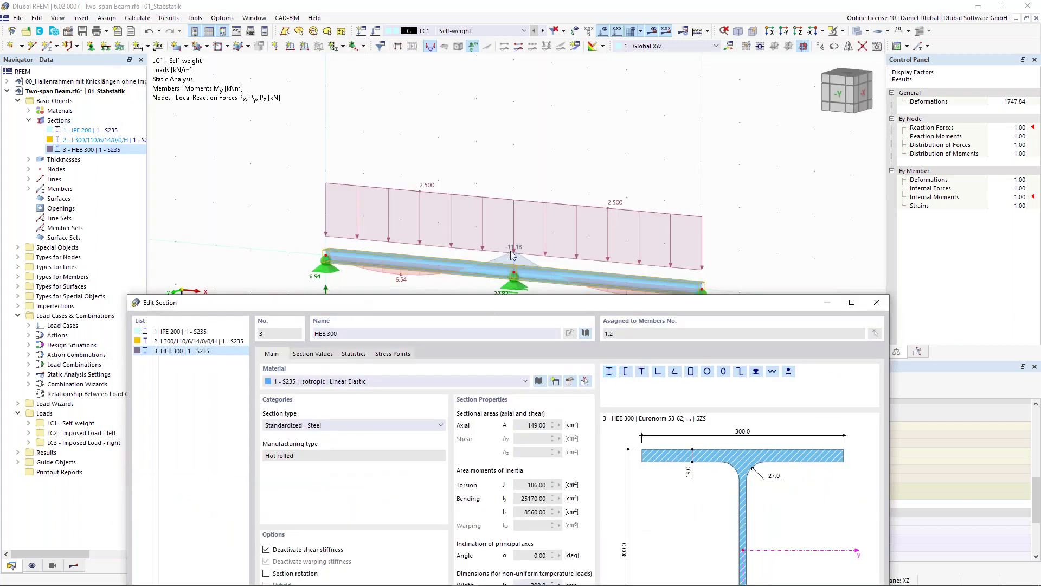
{"action": "left_click_drag", "start_coordinate": [491, 298], "coordinate": [478, 108]}
{"action": "left_click", "coordinate": [747, 545]}
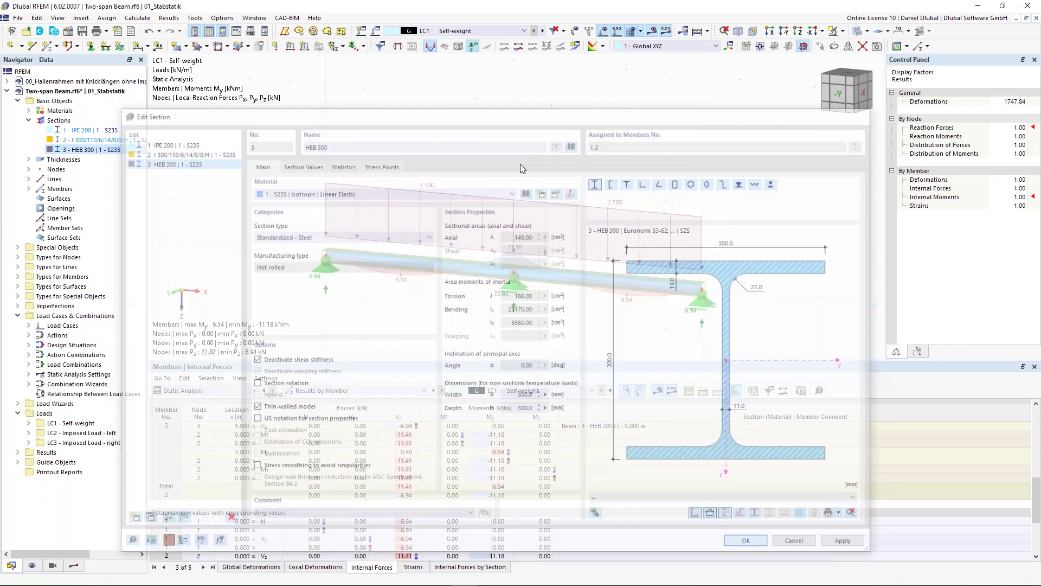
Step: Recalculate load case LC1 Self-weight and inspect the My moments over the middle support
{"action": "left_click", "coordinate": [652, 31]}
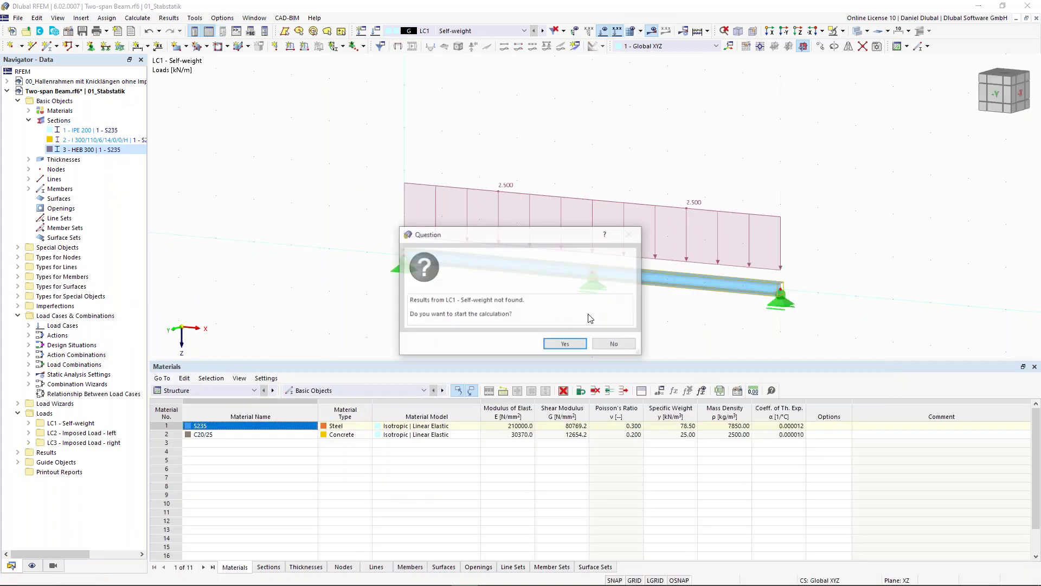
{"action": "left_click", "coordinate": [565, 345]}
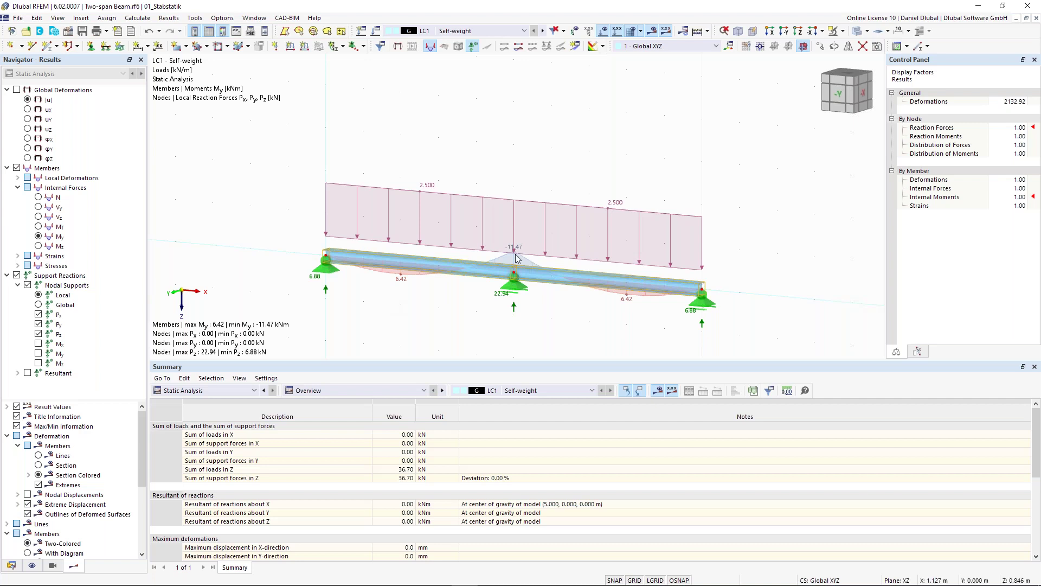
{"action": "scroll", "coordinate": [515, 268], "scroll_direction": "up", "scroll_amount": 2}
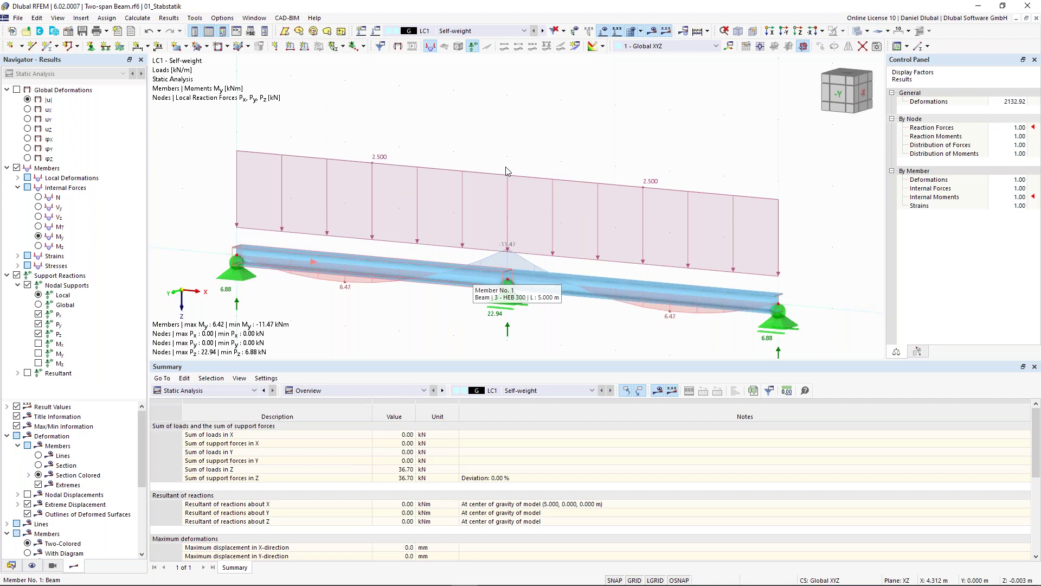
{"action": "scroll", "coordinate": [515, 146], "scroll_direction": "down", "scroll_amount": 1}
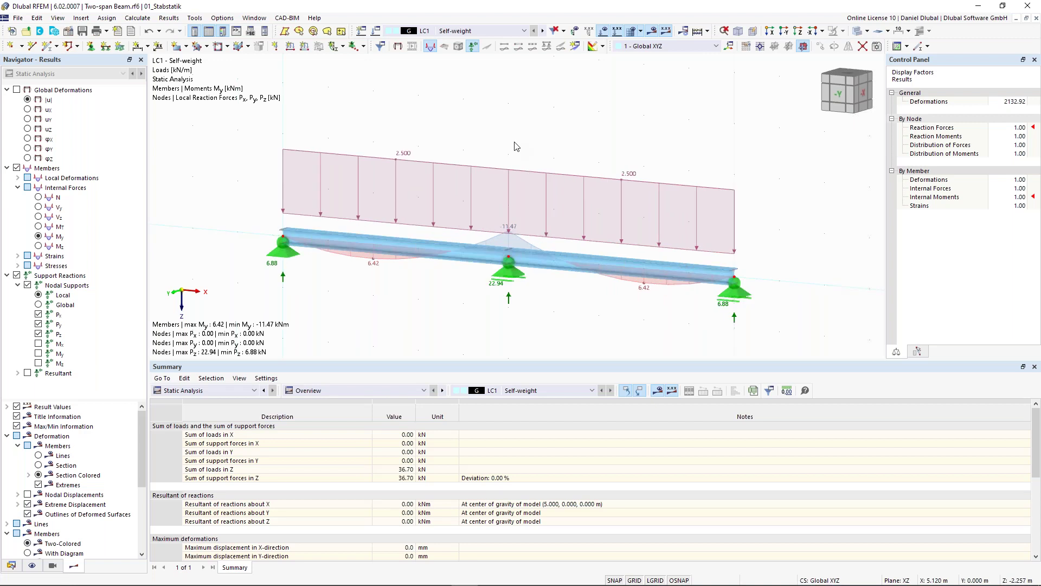
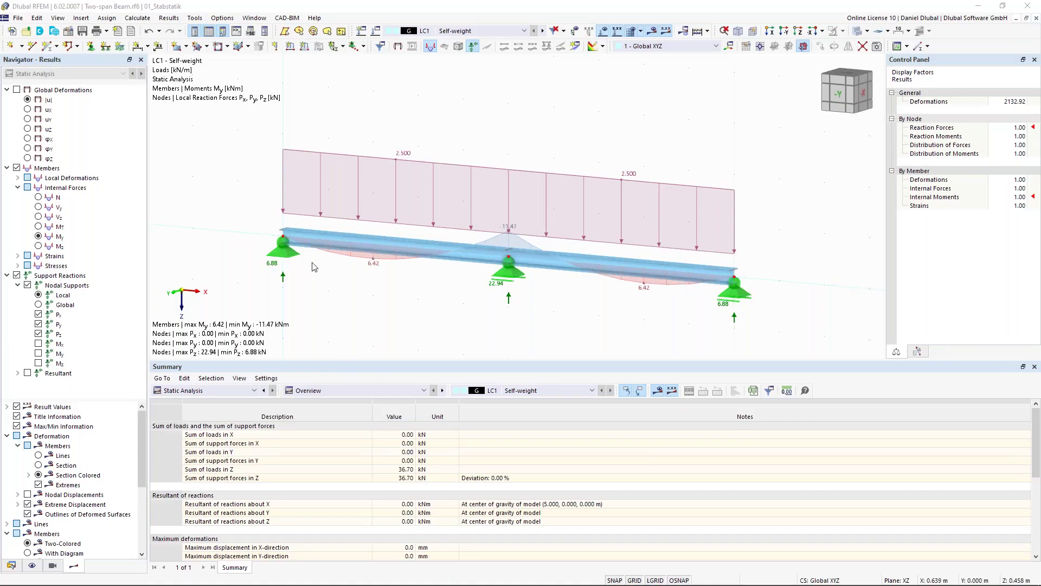
{"action": "scroll", "coordinate": [312, 264], "scroll_direction": "down", "scroll_amount": 1}
{"action": "middle_click_drag", "start_coordinate": [215, 202], "coordinate": [268, 202]}
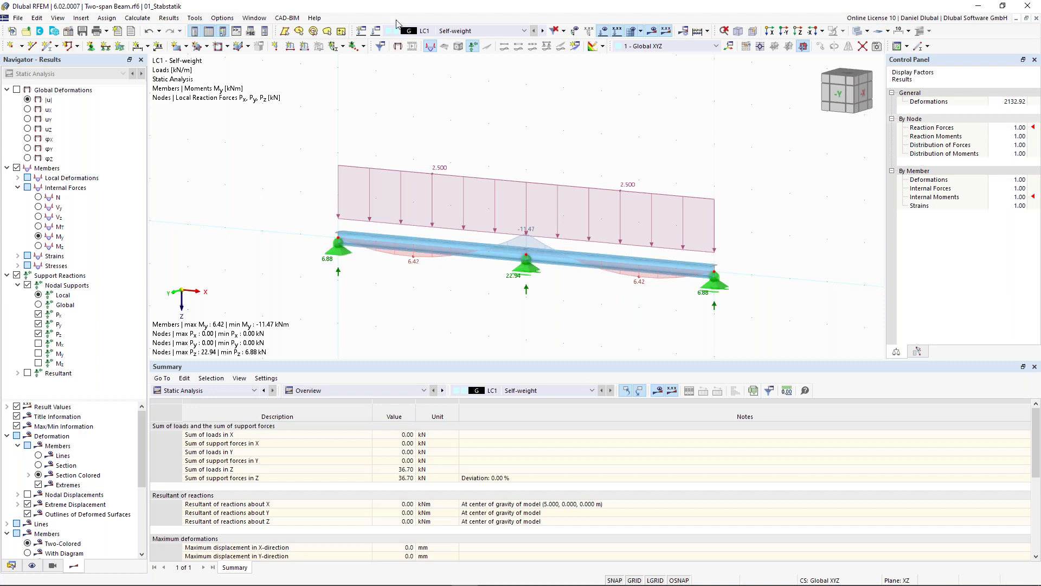
{"action": "scroll", "coordinate": [286, 136], "scroll_direction": "down", "scroll_amount": 2}
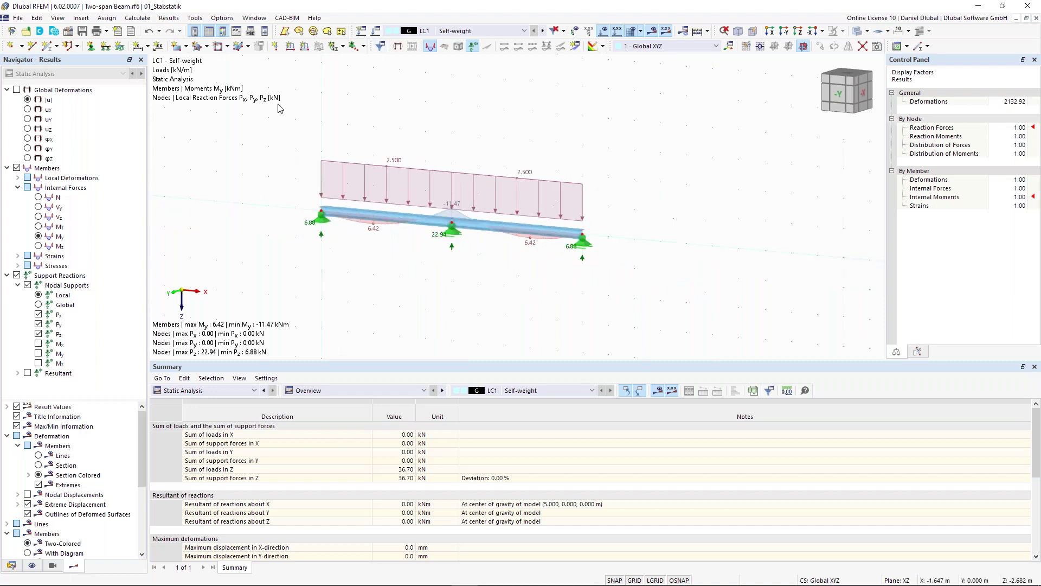
{"action": "middle_click_drag", "start_coordinate": [292, 119], "coordinate": [303, 126]}
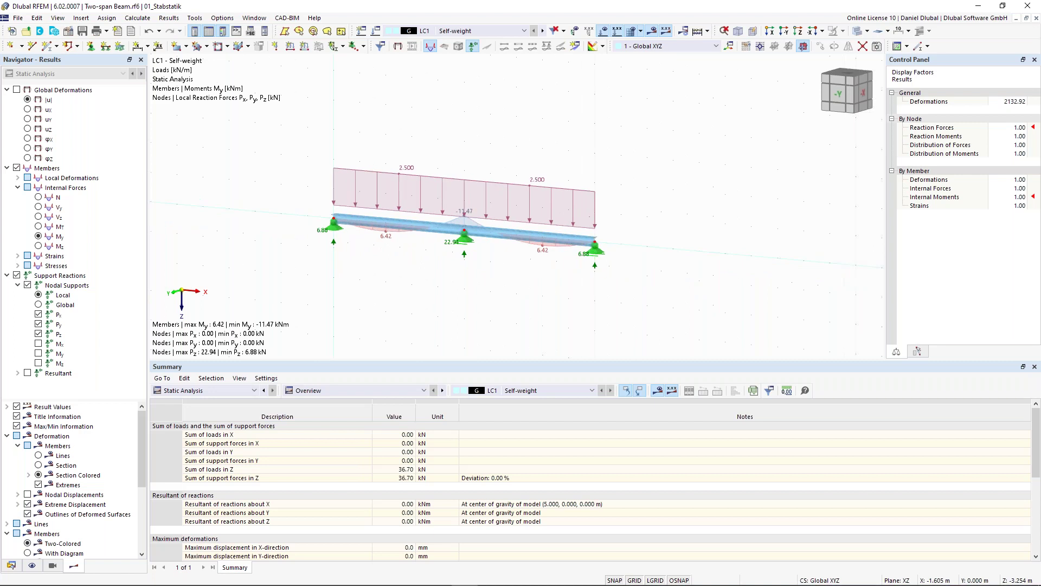
{"action": "left_click", "coordinate": [378, 32]}
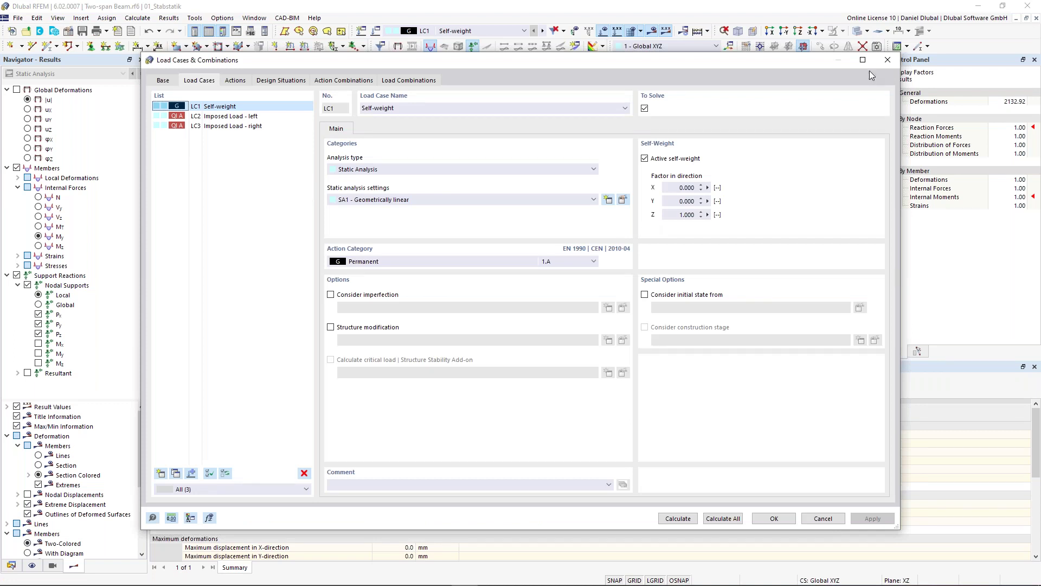
{"action": "left_click", "coordinate": [887, 59]}
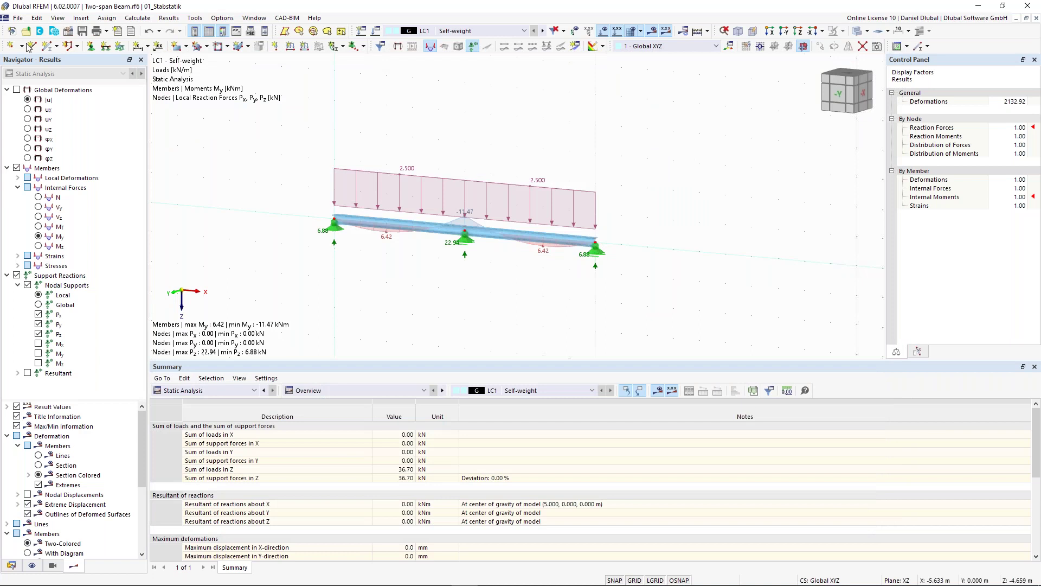
{"action": "left_click", "coordinate": [18, 20]}
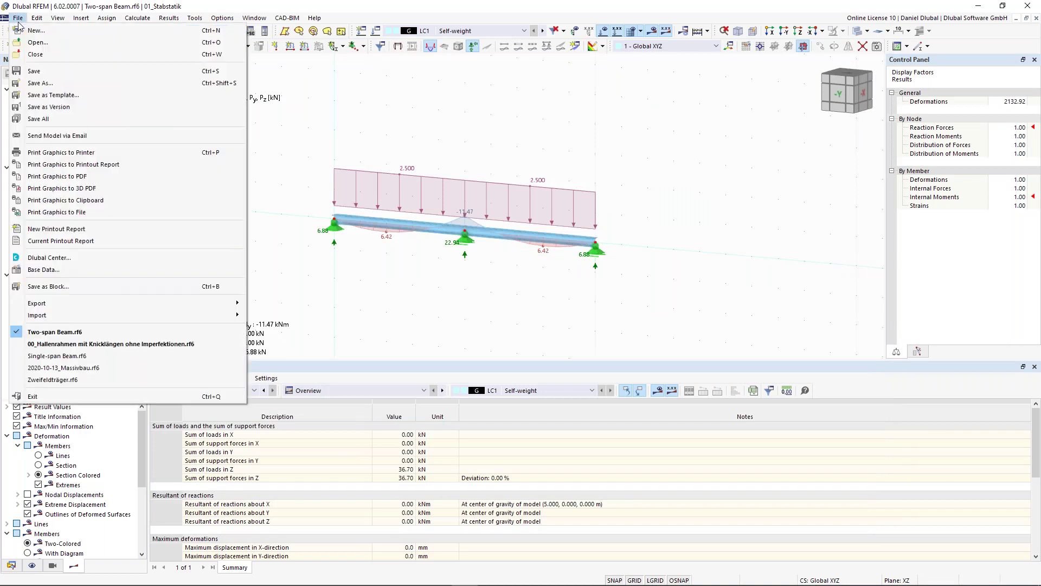
{"action": "left_click", "coordinate": [342, 15]}
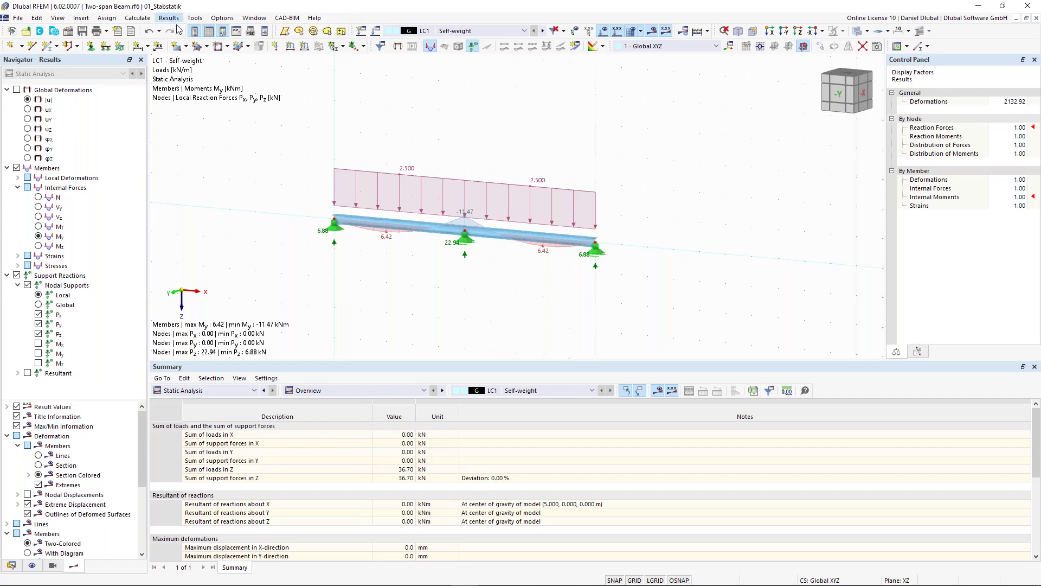
{"action": "left_click", "coordinate": [17, 18]}
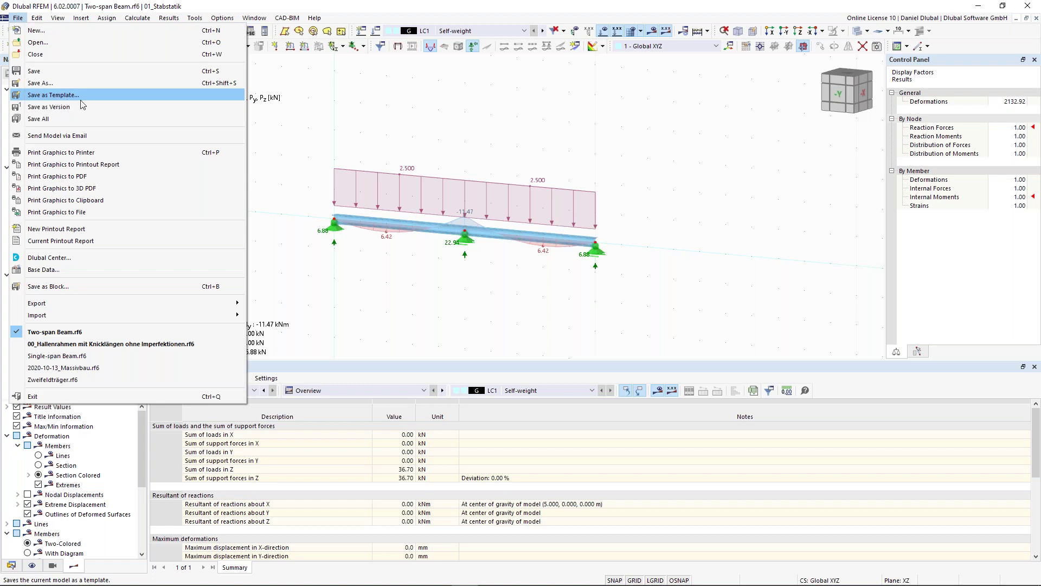
{"action": "left_click", "coordinate": [249, 5]}
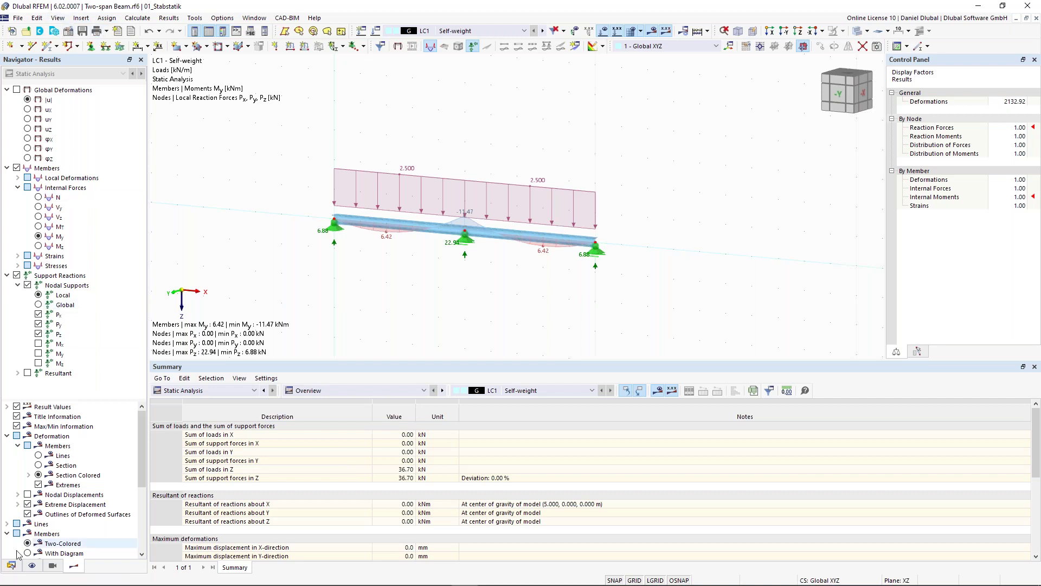
Step: Open the base data of the Two-span Beam model and review its add-ons
{"action": "left_click", "coordinate": [11, 565]}
{"action": "left_click", "coordinate": [61, 92]}
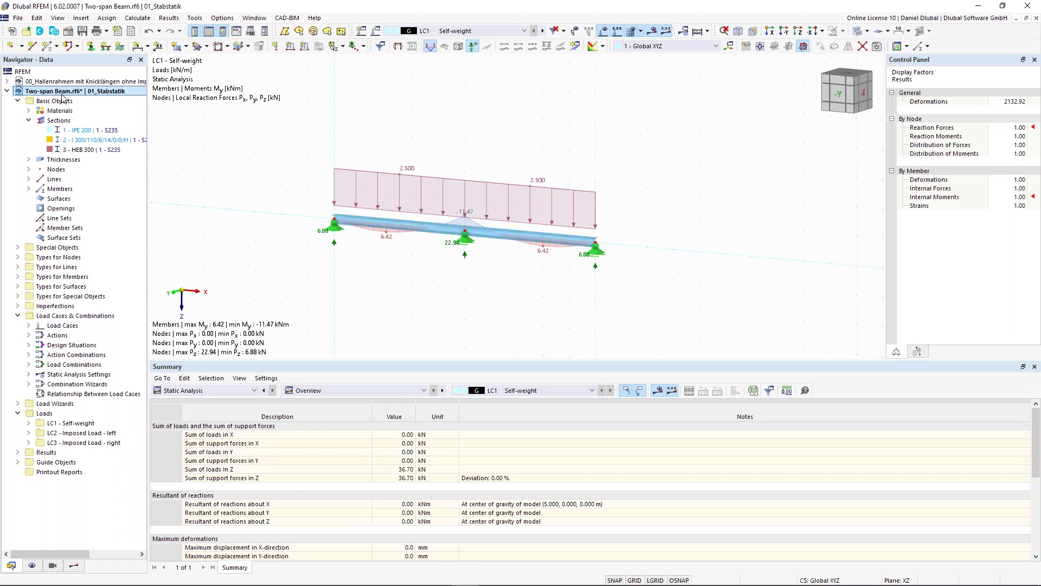
{"action": "right_click", "coordinate": [73, 93]}
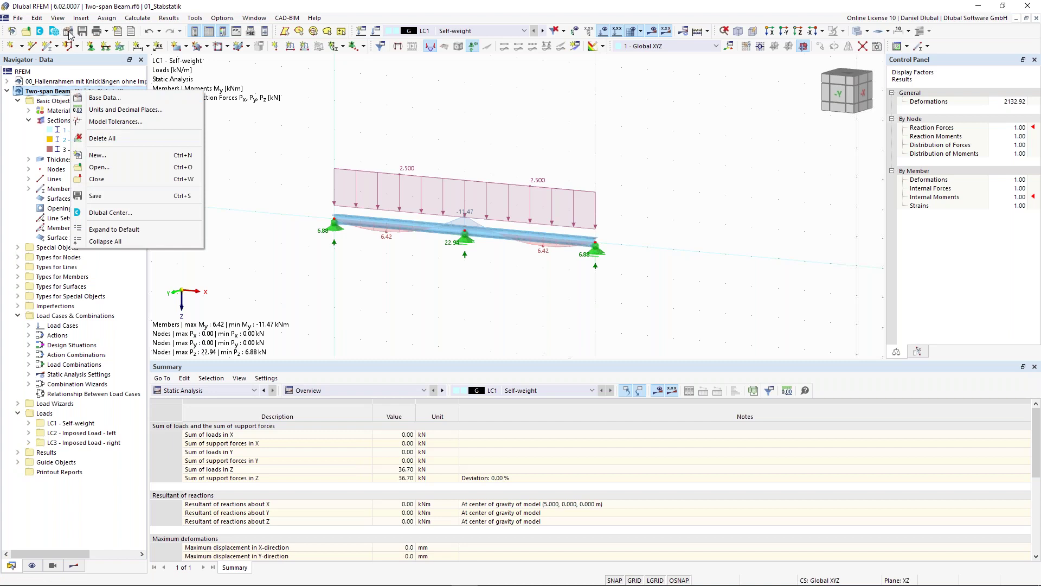
{"action": "left_click", "coordinate": [120, 99]}
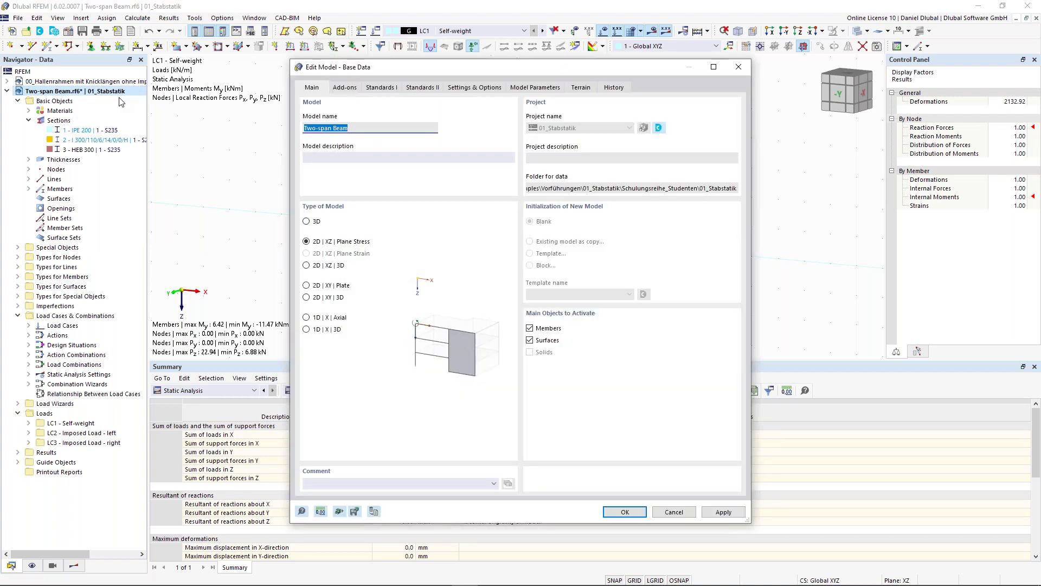
{"action": "left_click", "coordinate": [350, 88]}
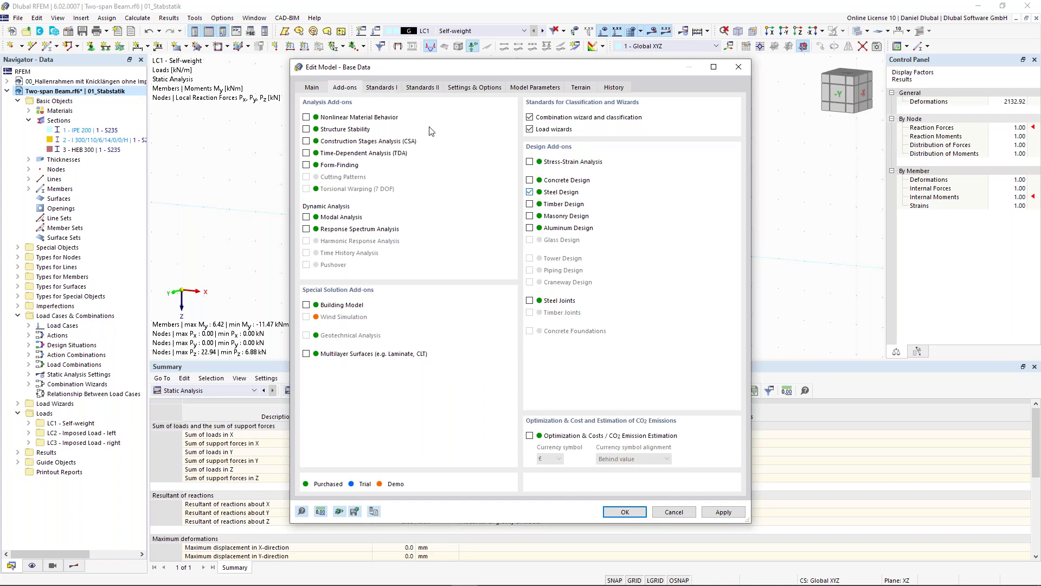
Step: Review the available standard groups and national annexes for load case classification and the combination wizard
{"action": "left_click", "coordinate": [384, 88]}
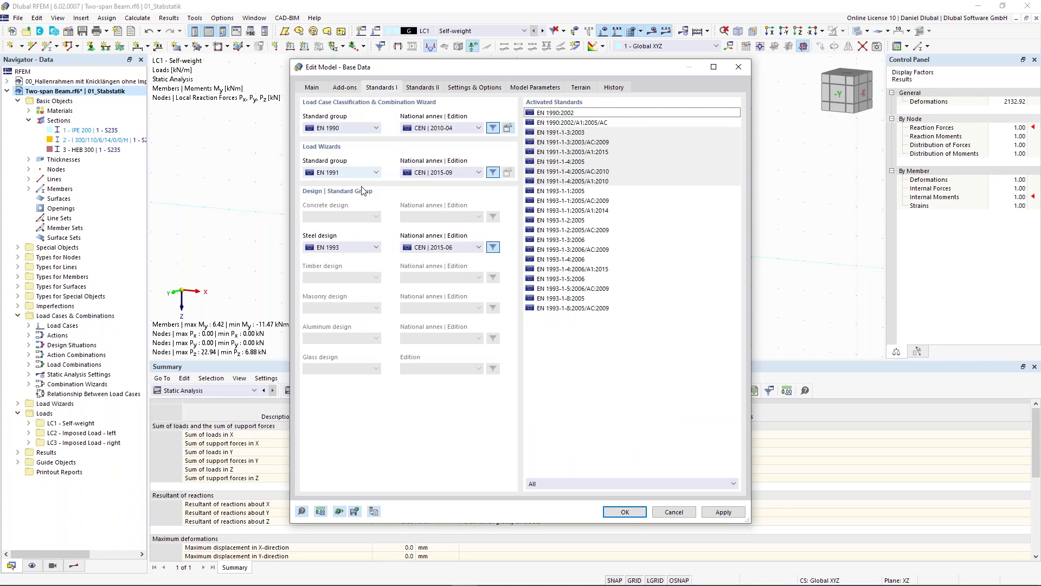
{"action": "left_click", "coordinate": [353, 128]}
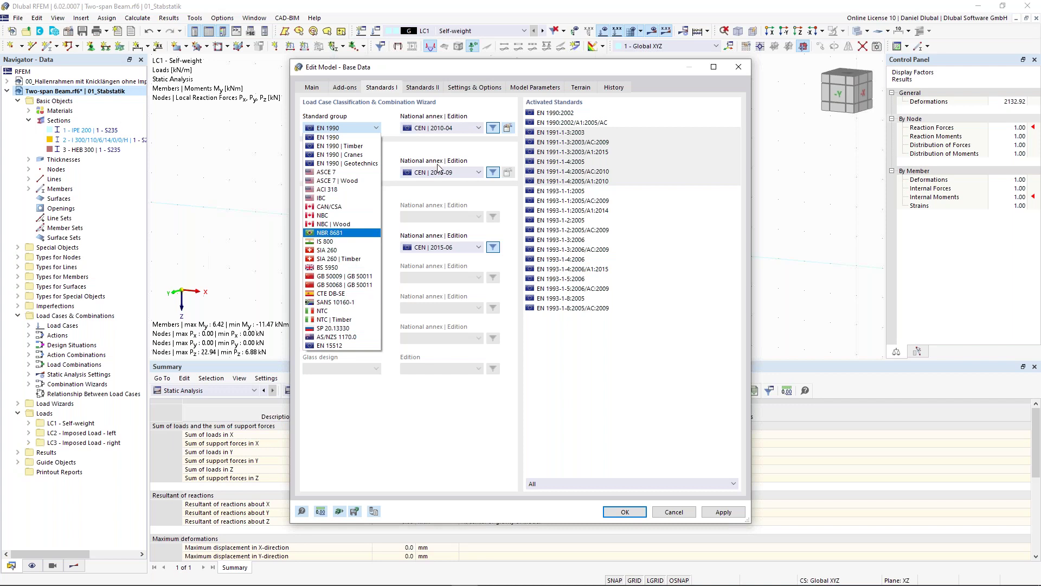
{"action": "left_click", "coordinate": [456, 129]}
{"action": "left_click", "coordinate": [456, 129]}
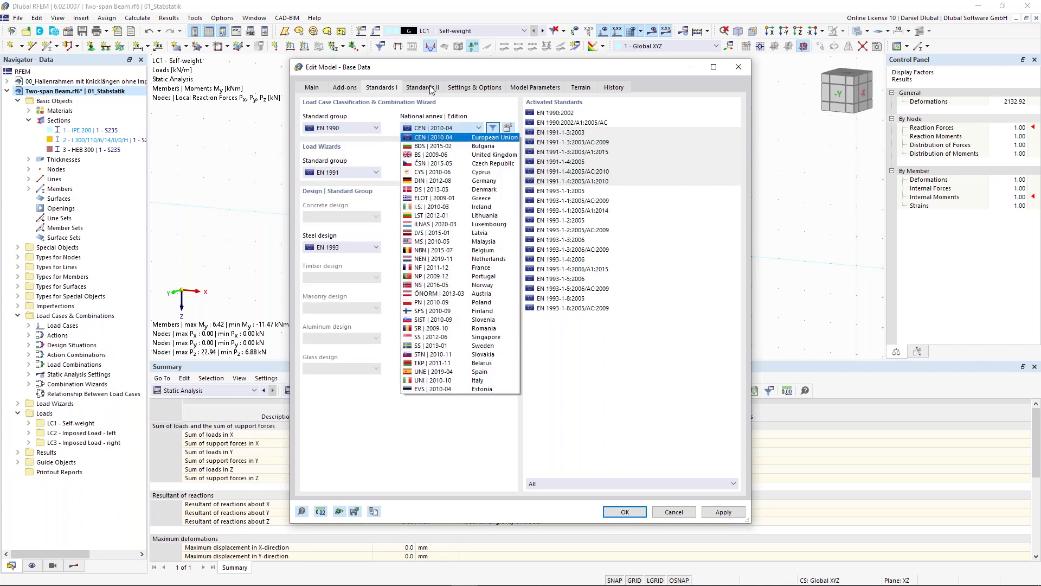
Step: Leave the national annex selection and discard the Base Data dialog
{"action": "left_click", "coordinate": [417, 103]}
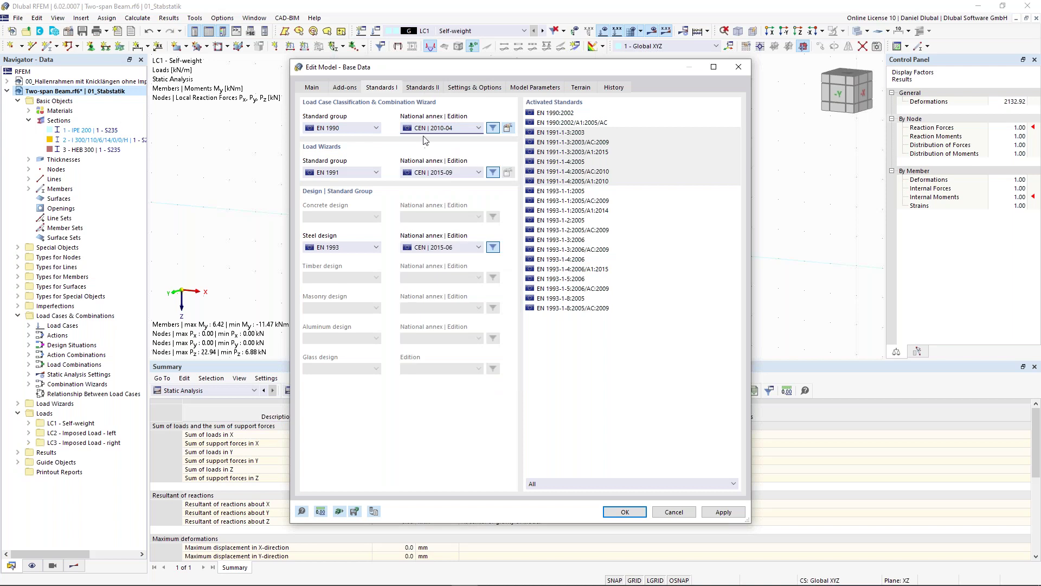
{"action": "left_click", "coordinate": [673, 512]}
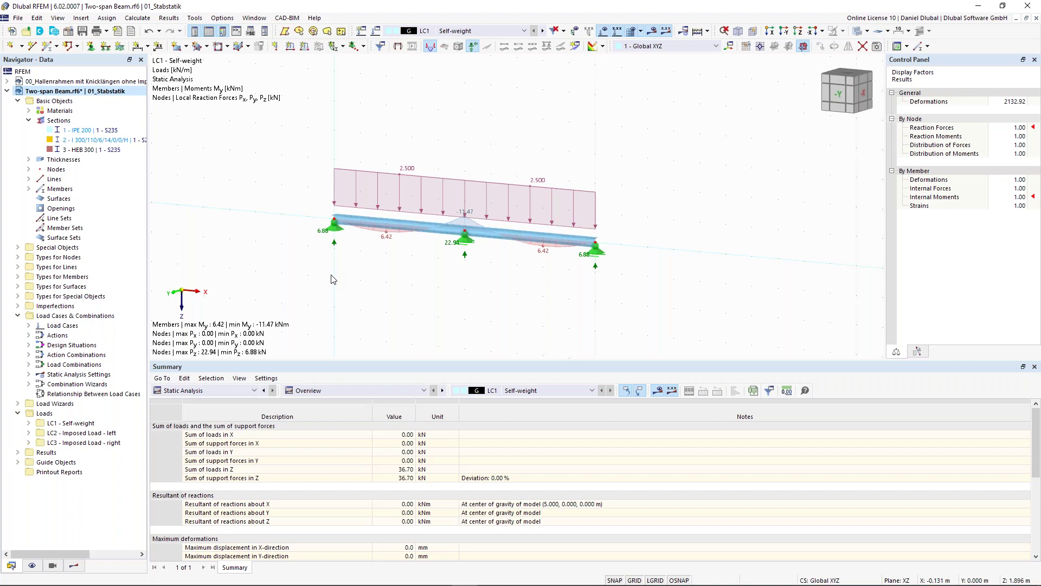
Step: Delete the whole two-span beam together with its supports and loads, and undo that deletion
{"action": "scroll", "coordinate": [295, 186], "scroll_direction": "down", "scroll_amount": 2}
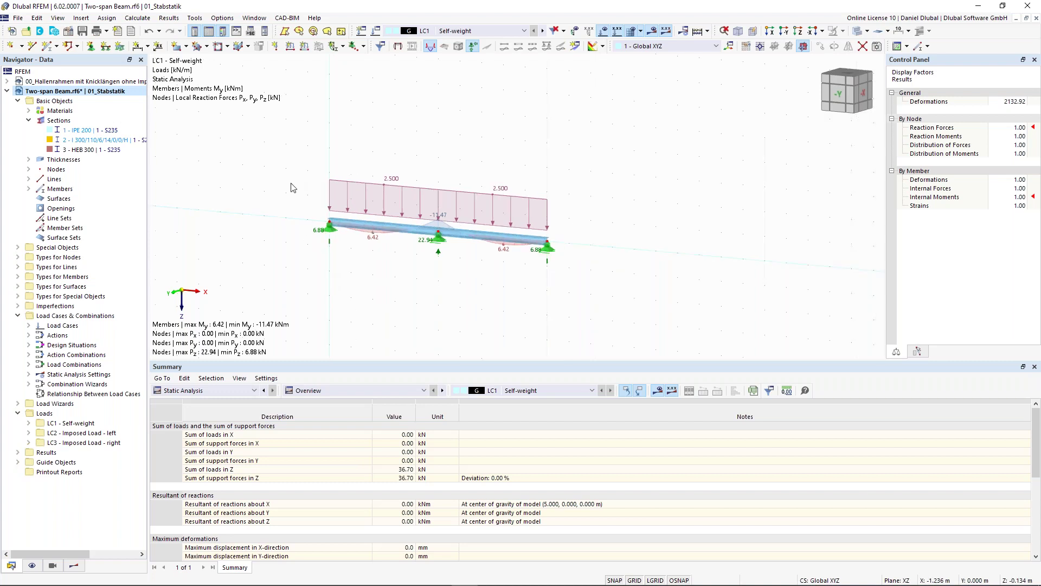
{"action": "middle_click_drag", "start_coordinate": [352, 183], "coordinate": [403, 189]}
{"action": "left_click_drag", "start_coordinate": [337, 131], "coordinate": [671, 312]}
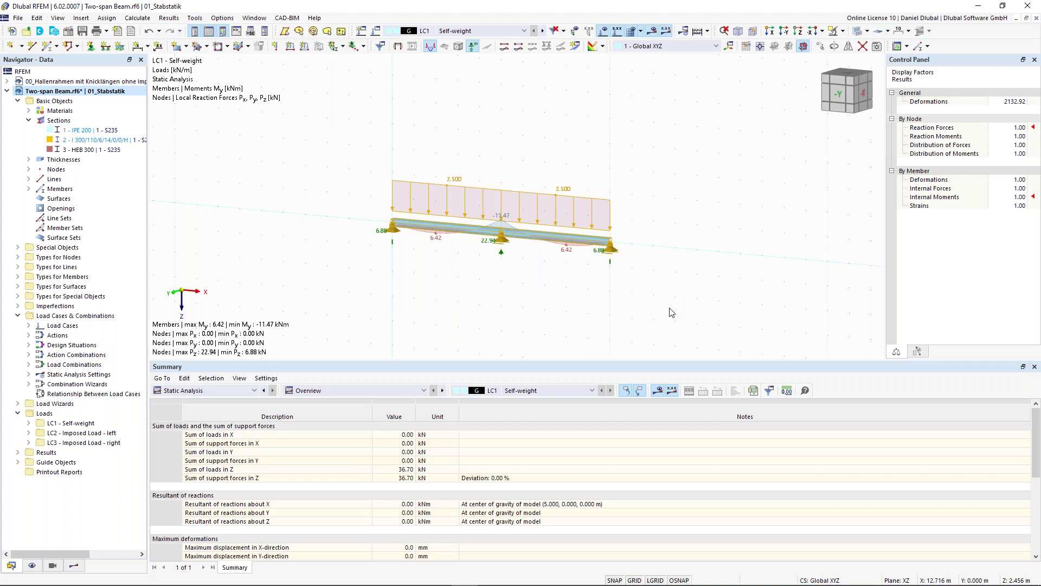
{"action": "key", "text": "Delete"}
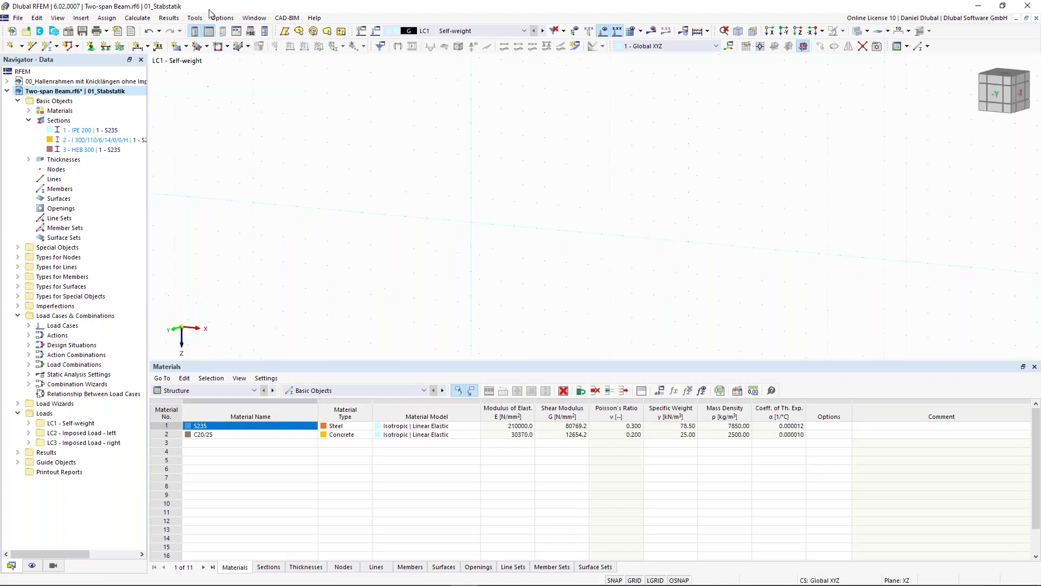
{"action": "left_click", "coordinate": [149, 31]}
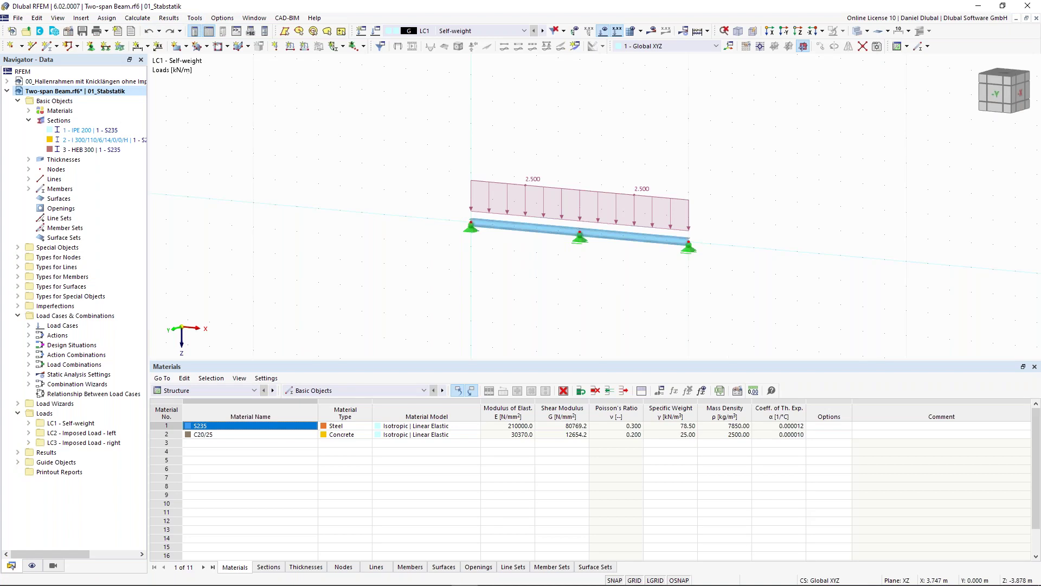
Step: Switch the beam model's display to wireframe mode
{"action": "scroll", "coordinate": [549, 260], "scroll_direction": "up", "scroll_amount": 3}
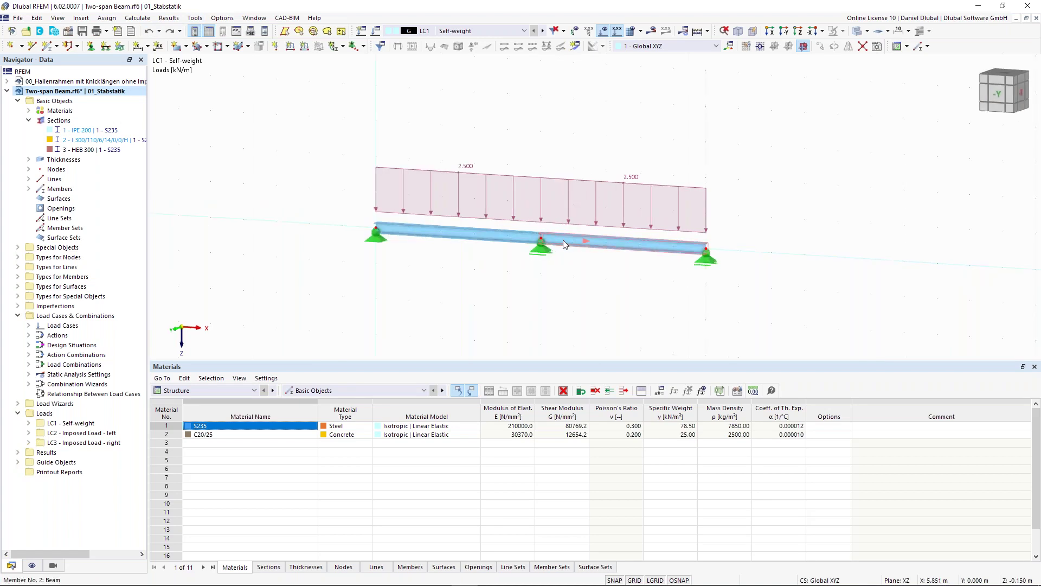
{"action": "mouse_move", "coordinate": [563, 244]}
{"action": "scroll", "coordinate": [564, 244], "scroll_direction": "up", "scroll_amount": 1}
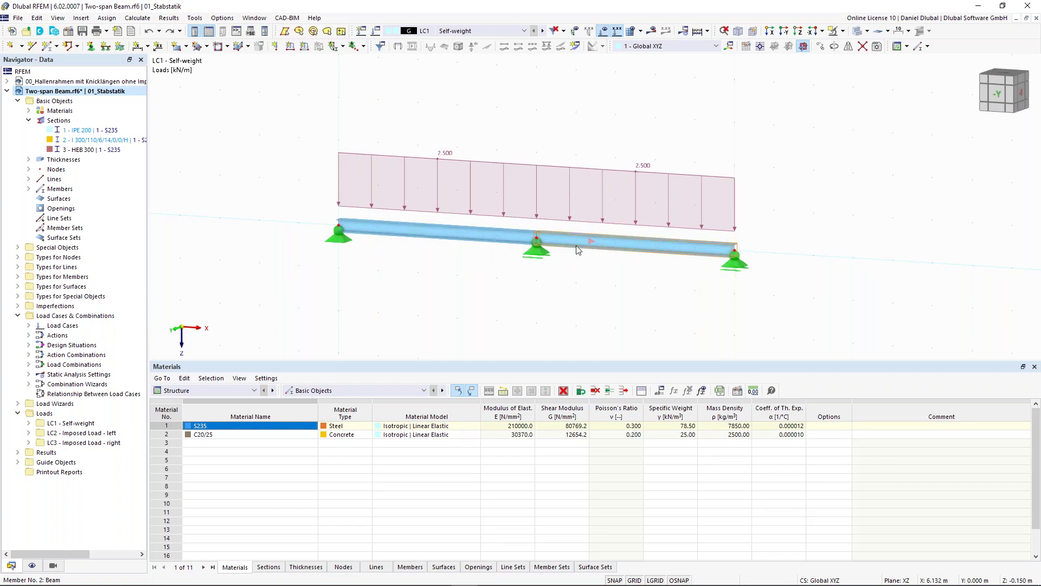
{"action": "left_click", "coordinate": [857, 32]}
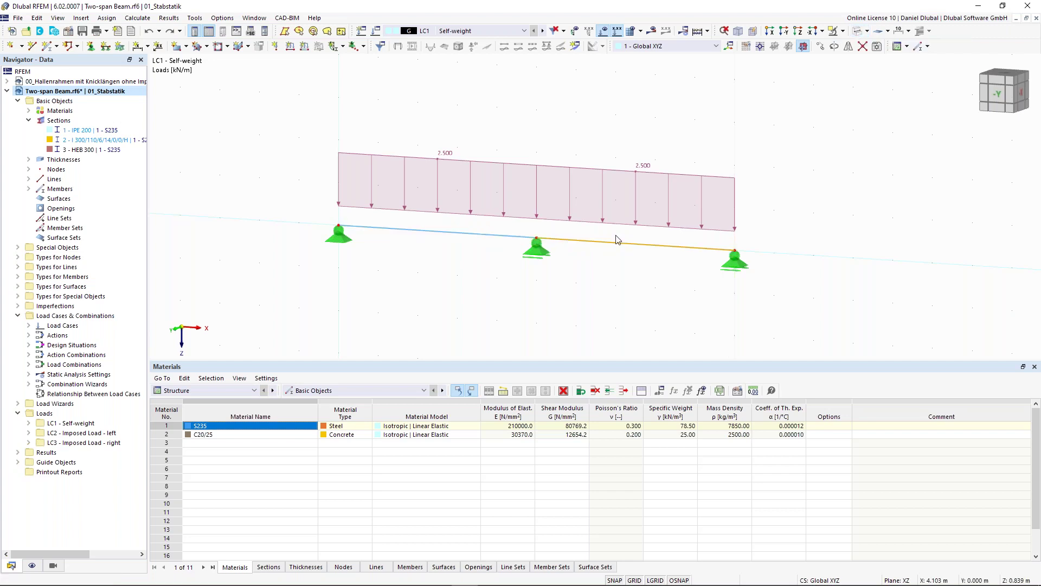
Step: Divide member 2, the second span, by distance with the new node at 17.16 % of its length from the member start
{"action": "left_click", "coordinate": [584, 242]}
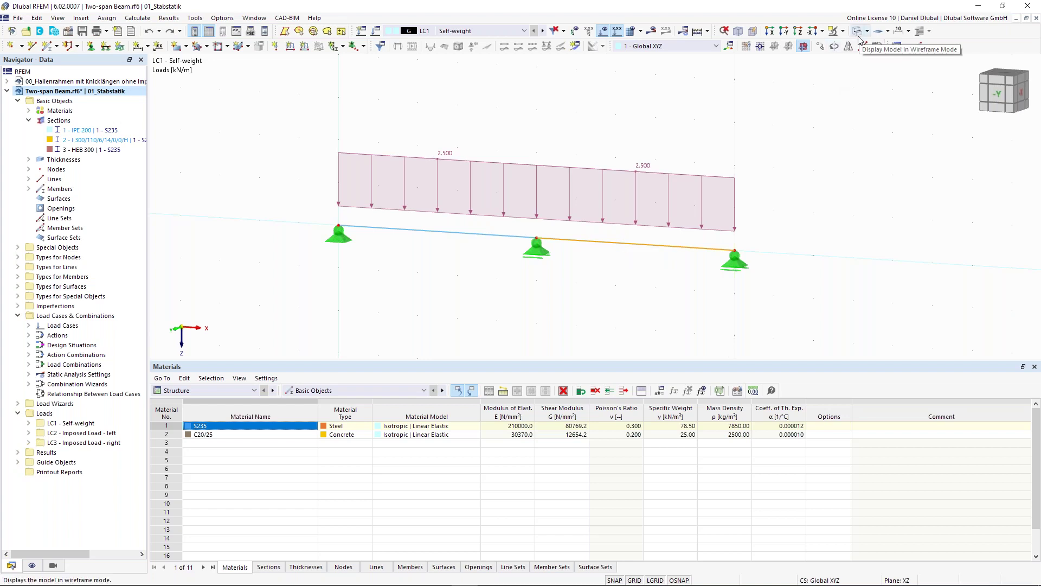
{"action": "right_click", "coordinate": [577, 242]}
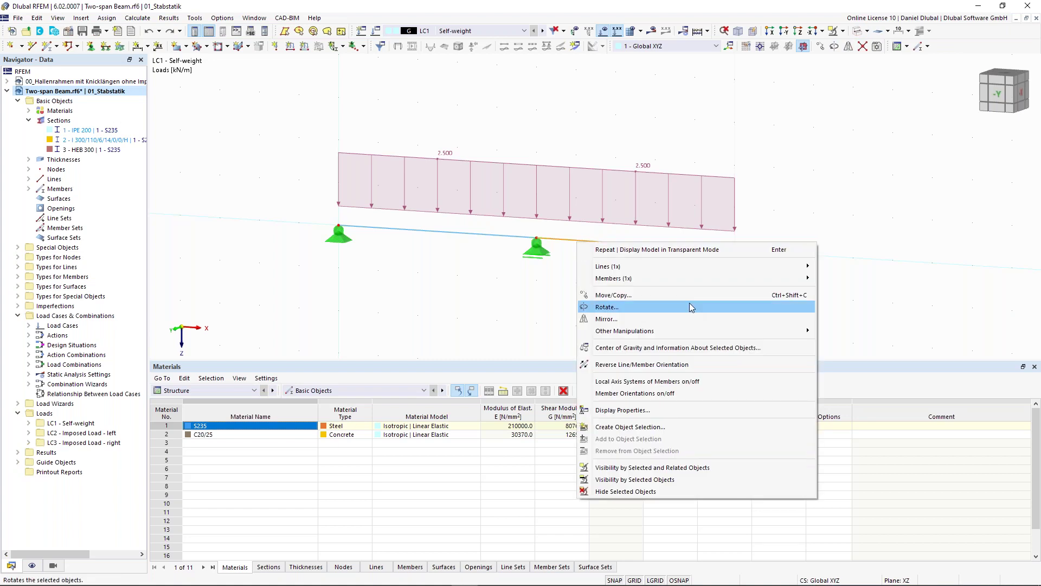
{"action": "mouse_move", "coordinate": [705, 278]}
{"action": "mouse_move", "coordinate": [898, 370]}
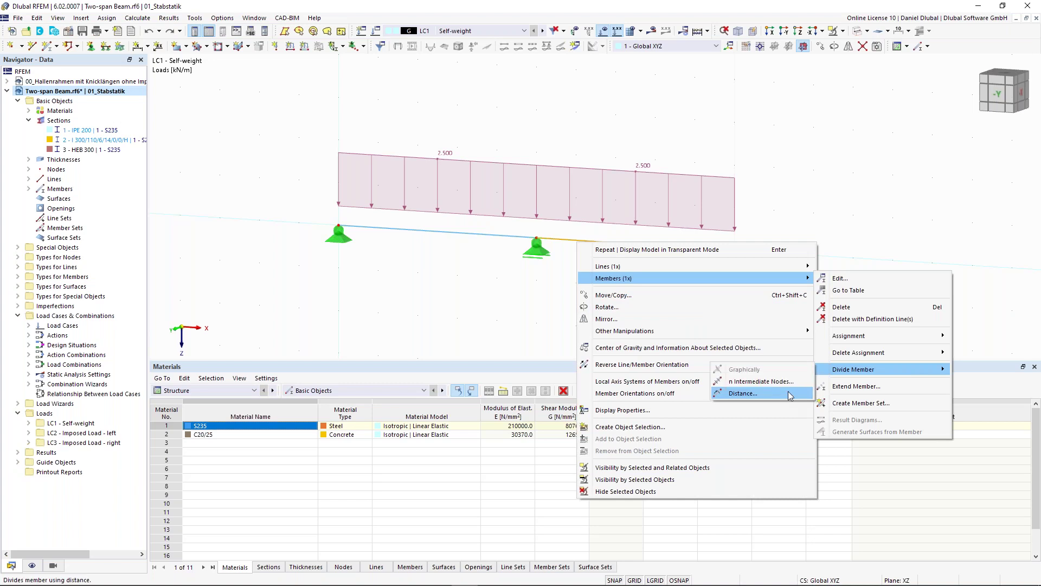
{"action": "left_click", "coordinate": [770, 395]}
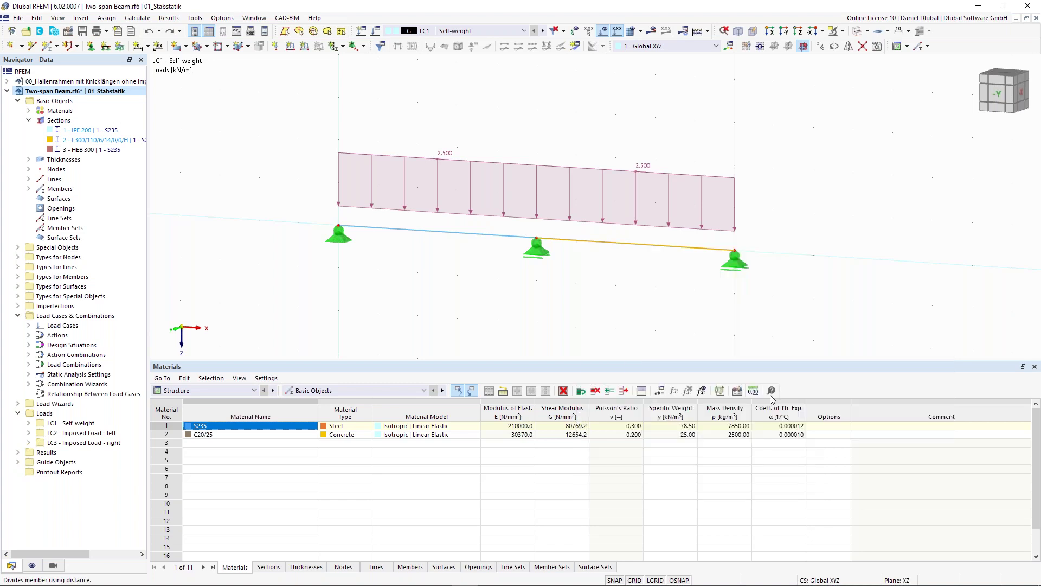
{"action": "left_click_drag", "start_coordinate": [400, 112], "coordinate": [394, 98]}
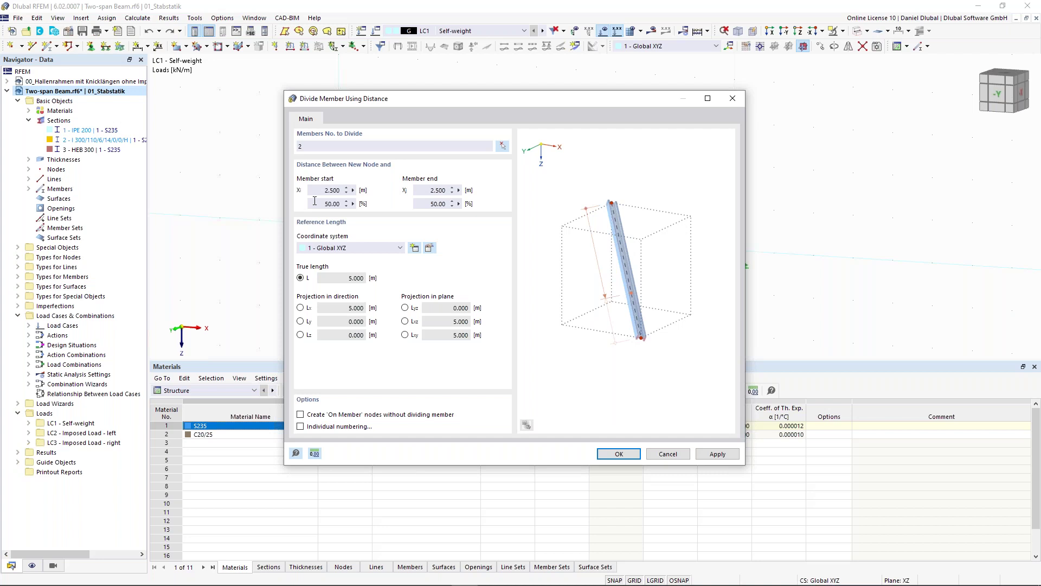
{"action": "left_click_drag", "start_coordinate": [427, 101], "coordinate": [356, 263]}
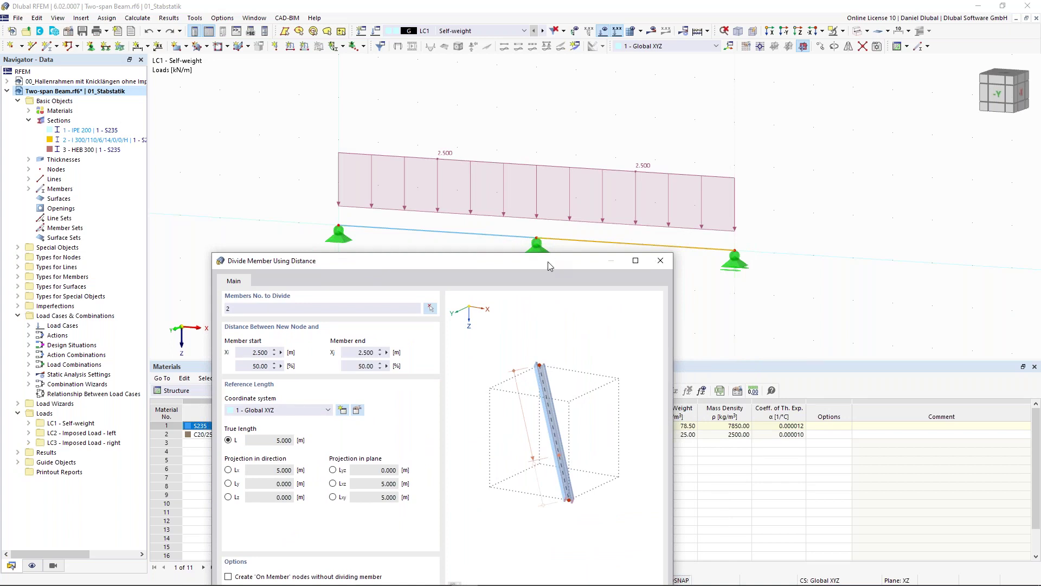
{"action": "left_click_drag", "start_coordinate": [548, 266], "coordinate": [567, 90]}
{"action": "left_click_drag", "start_coordinate": [271, 190], "coordinate": [327, 199]}
{"action": "type", "text": "17,16"}
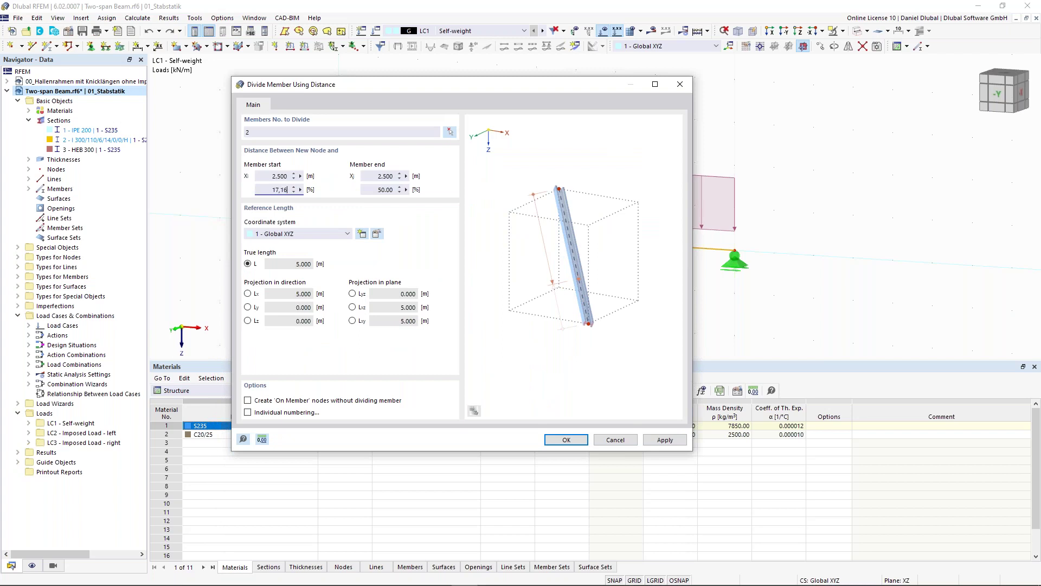
{"action": "left_click", "coordinate": [273, 176]}
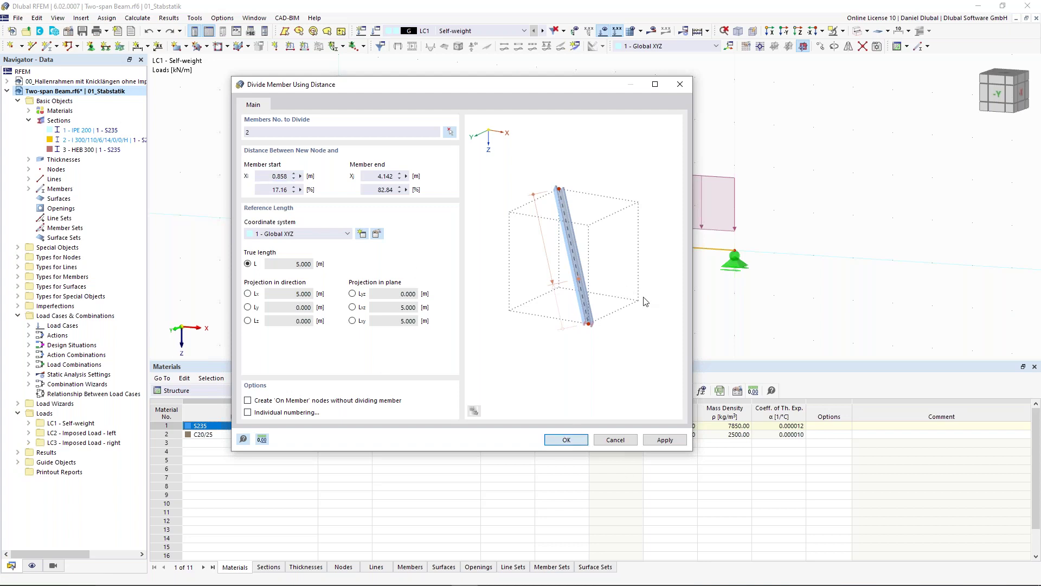
{"action": "key", "text": "Return"}
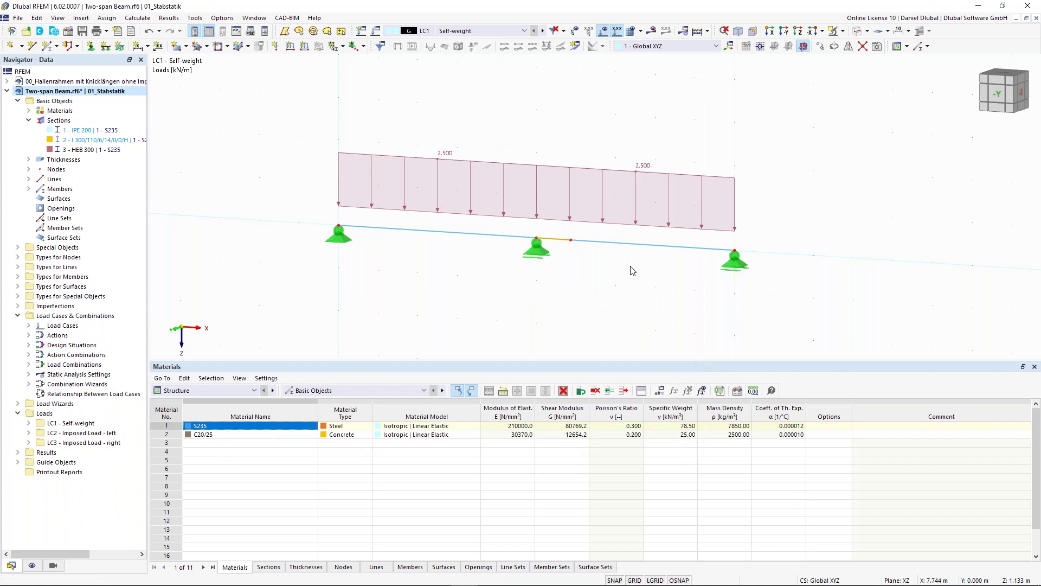
Step: Enable hinges for member 3, the longer part of the divided span, and start a new member hinge at its start i
{"action": "scroll", "coordinate": [549, 242], "scroll_direction": "up", "scroll_amount": 2}
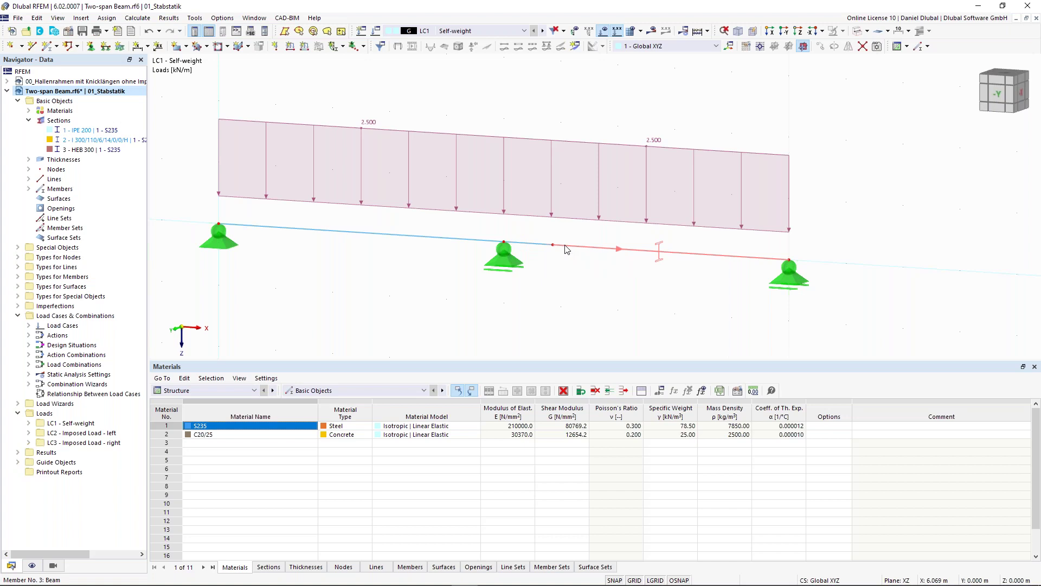
{"action": "double_click", "coordinate": [565, 249]}
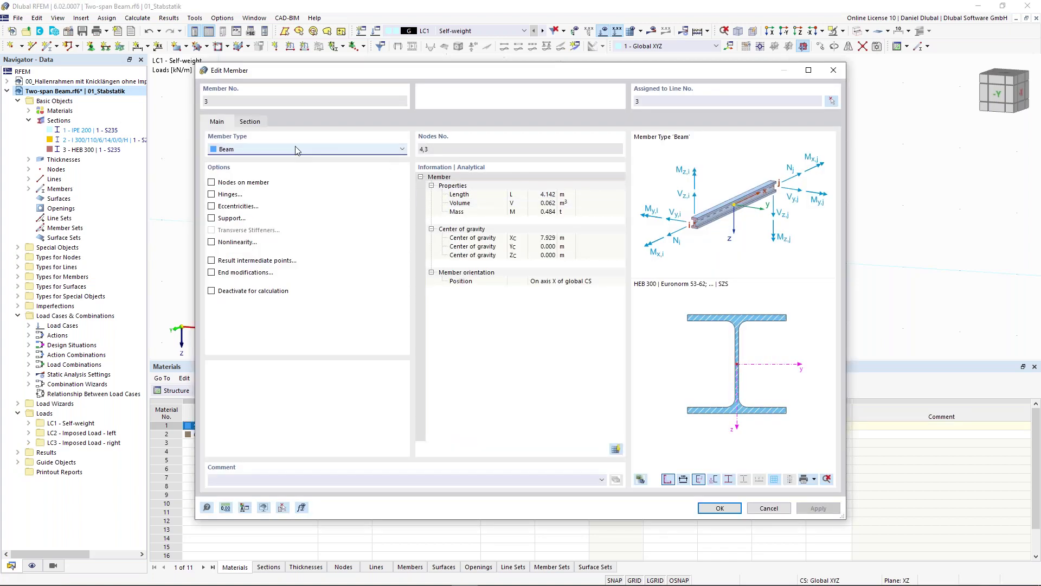
{"action": "left_click", "coordinate": [211, 195]}
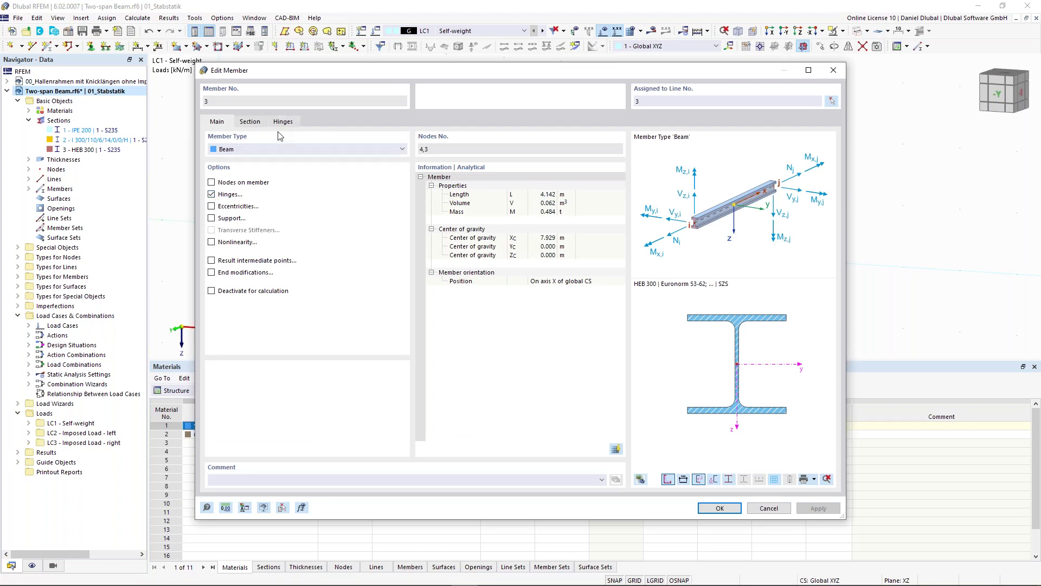
{"action": "left_click", "coordinate": [289, 123]}
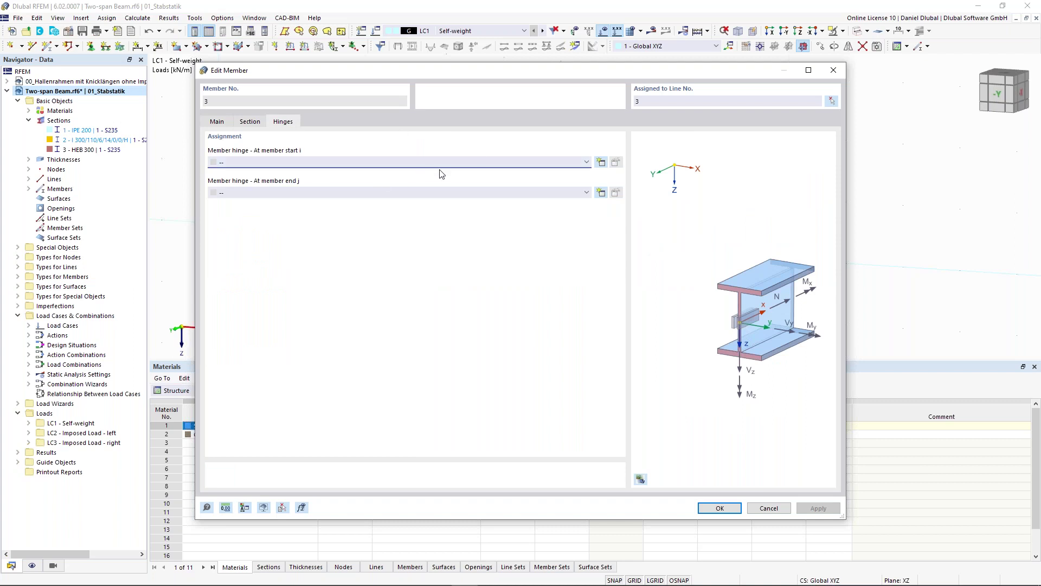
{"action": "left_click", "coordinate": [580, 162]}
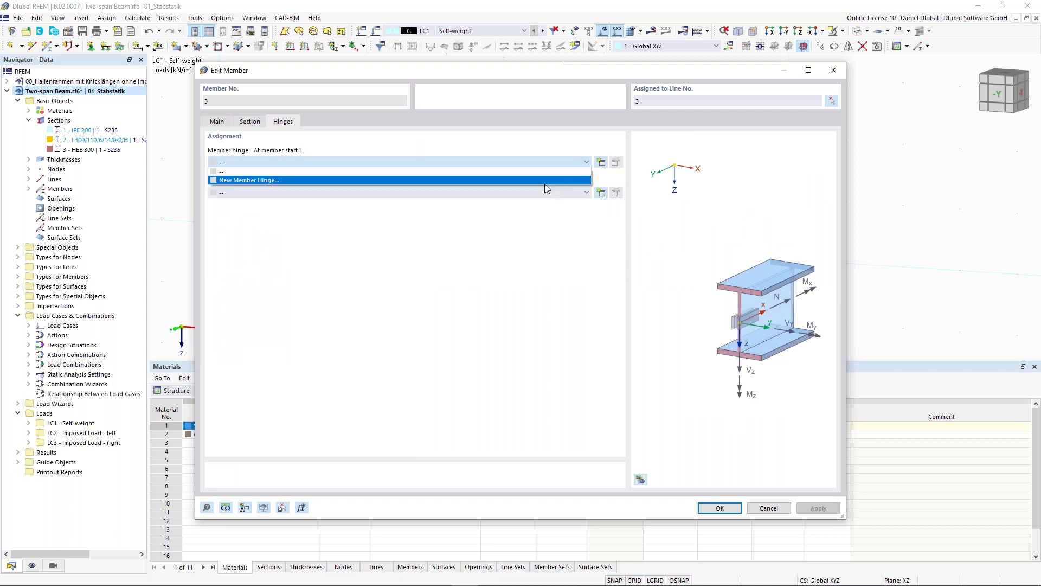
{"action": "left_click", "coordinate": [540, 181]}
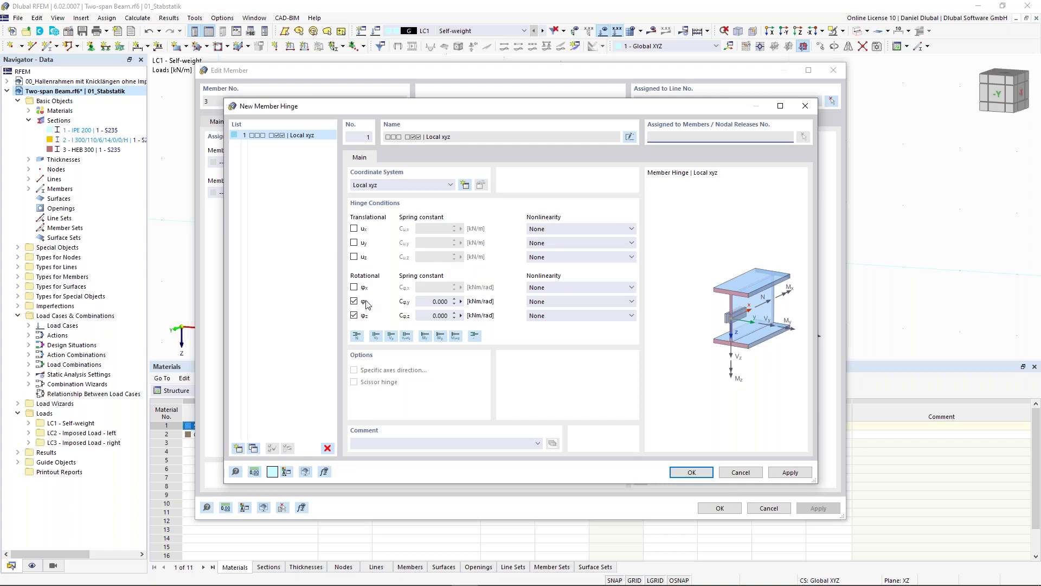
Step: Define the new member hinge as a moment release in local xyz and apply it to the start of member 3
{"action": "left_click", "coordinate": [354, 315]}
{"action": "left_click", "coordinate": [357, 337]}
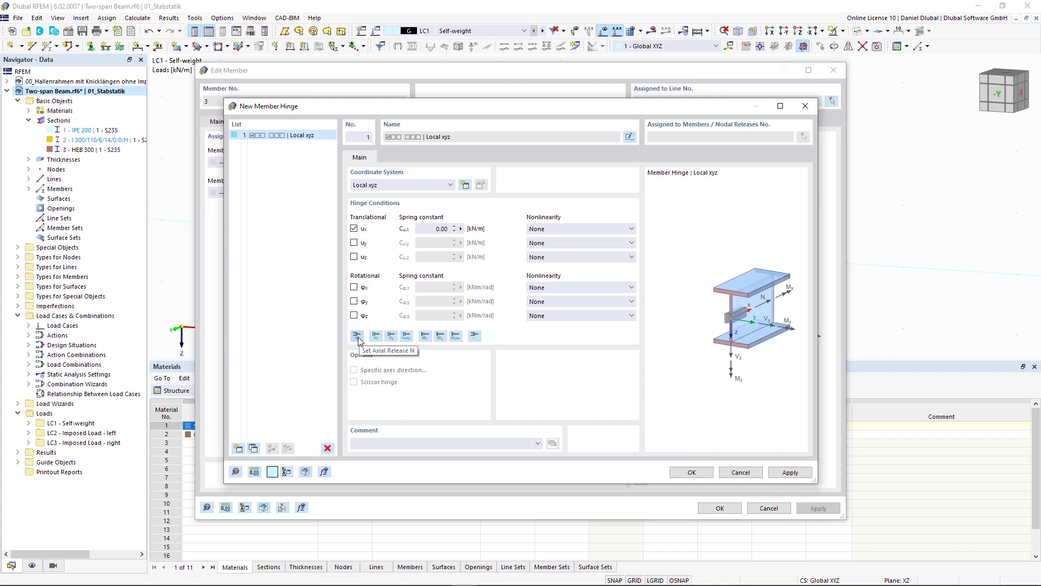
{"action": "left_click", "coordinate": [390, 336]}
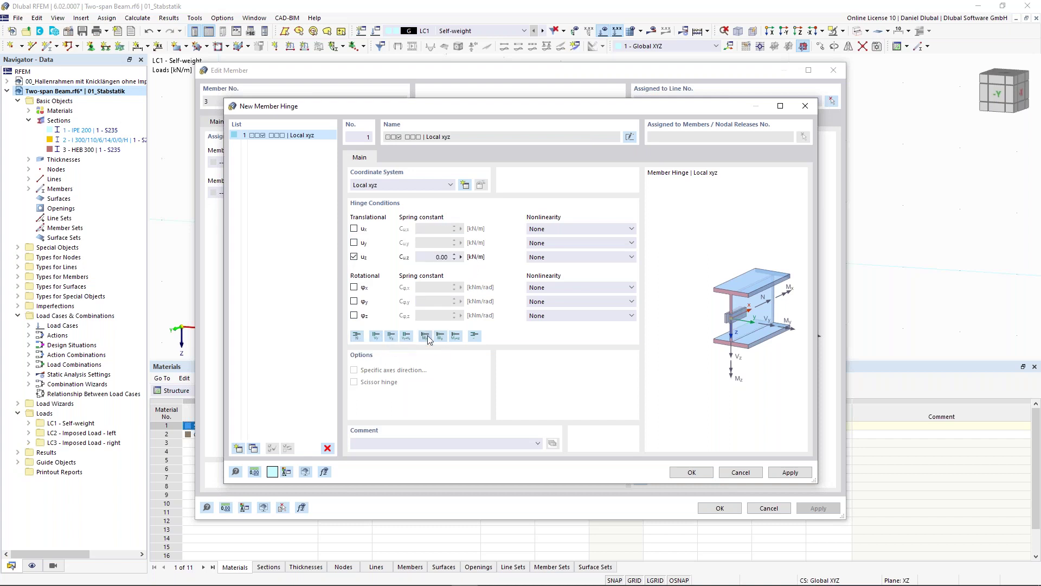
{"action": "left_click", "coordinate": [427, 336]}
{"action": "left_click", "coordinate": [691, 472]}
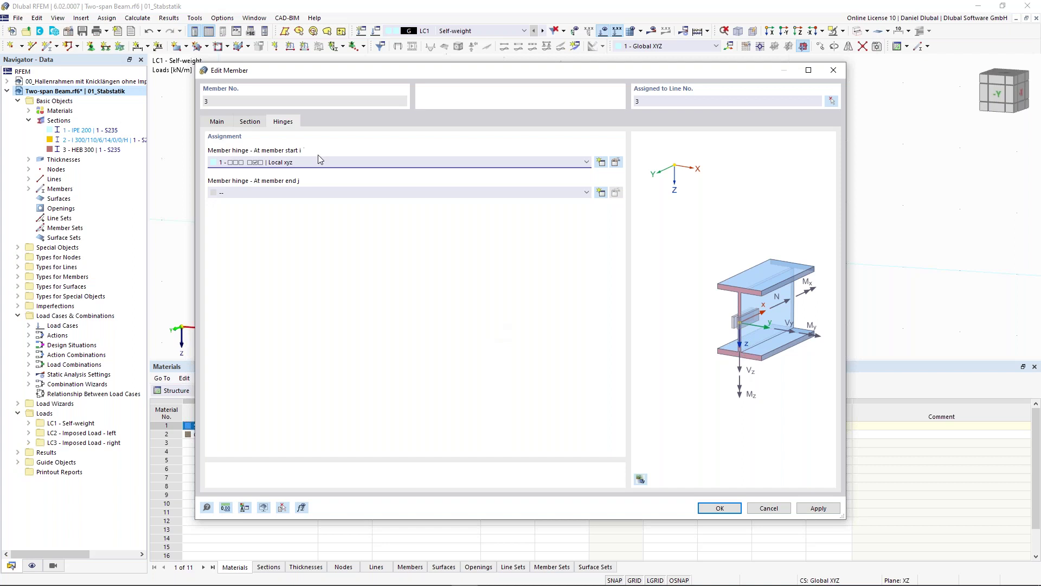
{"action": "left_click_drag", "start_coordinate": [417, 79], "coordinate": [378, 71]}
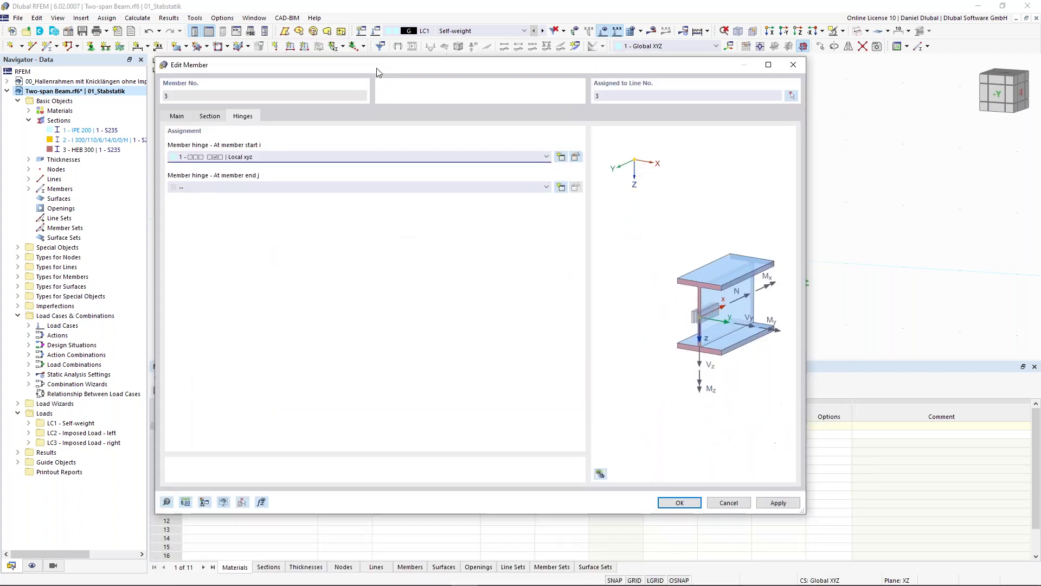
{"action": "left_click", "coordinate": [686, 504]}
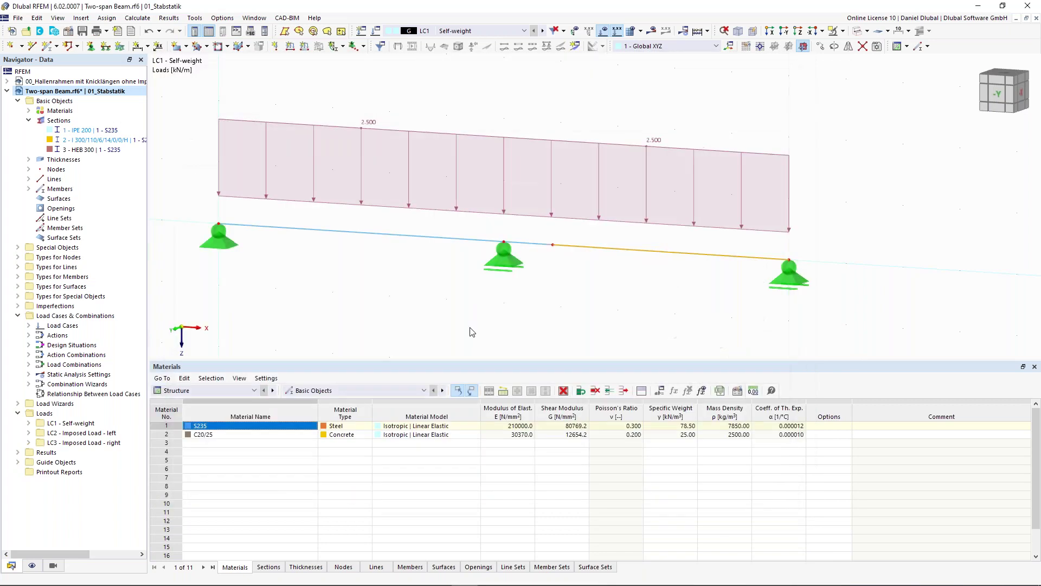
Step: Display the local axis systems and the orientations of the beam's members
{"action": "right_click", "coordinate": [633, 255]}
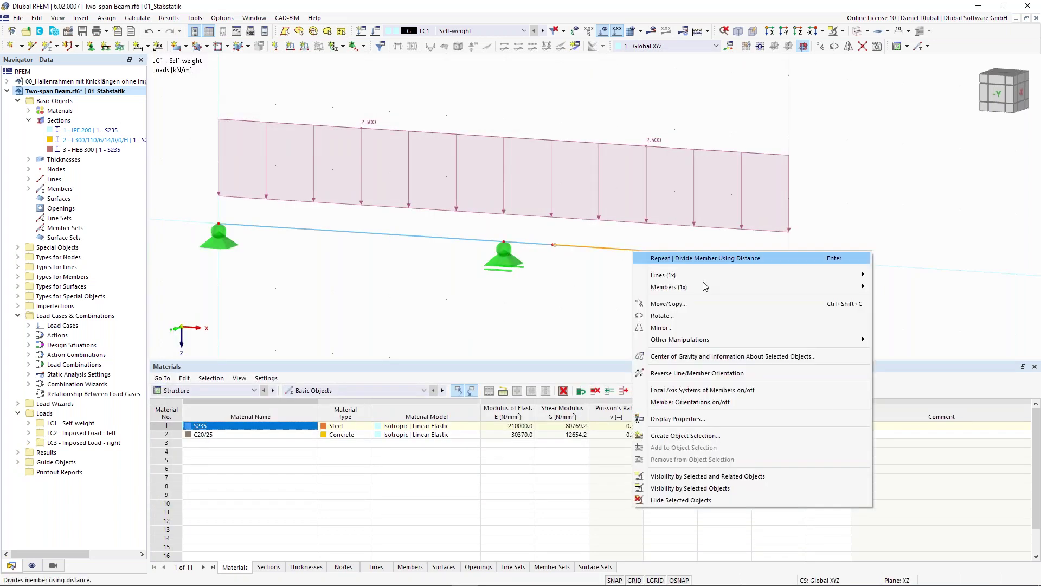
{"action": "left_click", "coordinate": [774, 389]}
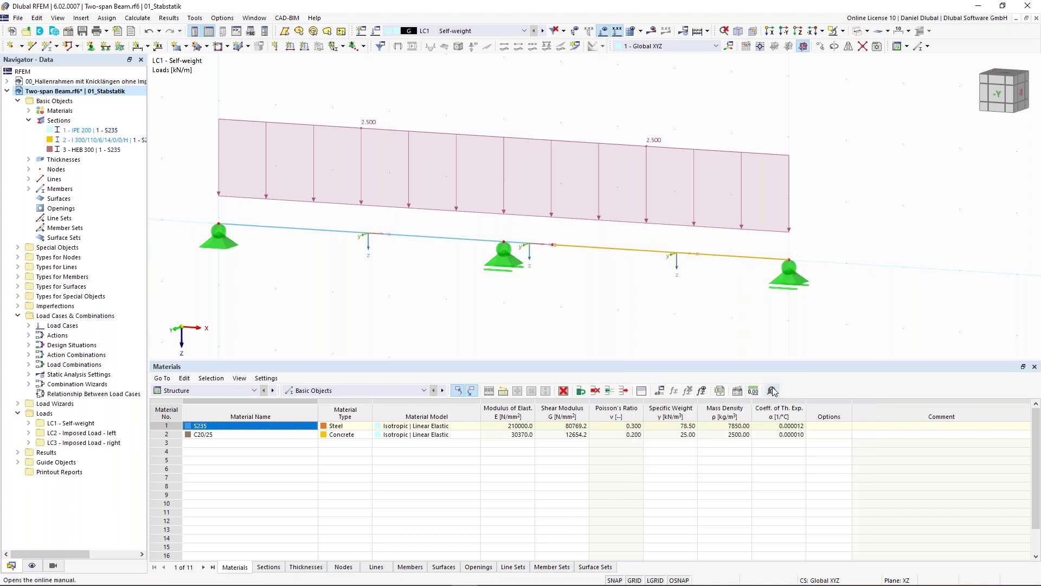
{"action": "right_click", "coordinate": [656, 254]}
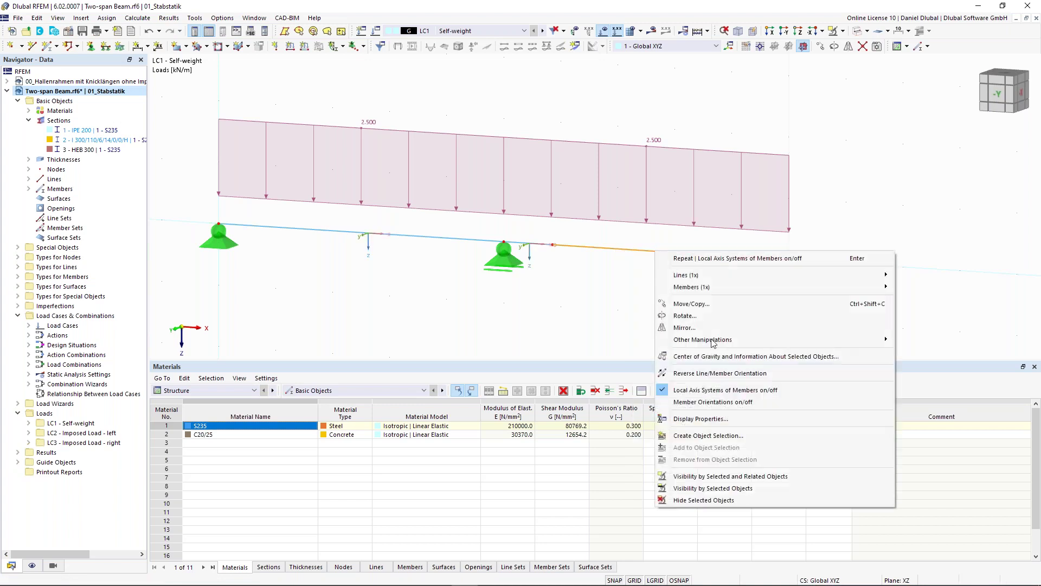
{"action": "left_click", "coordinate": [708, 398]}
{"action": "scroll", "coordinate": [690, 248], "scroll_direction": "up", "scroll_amount": 2}
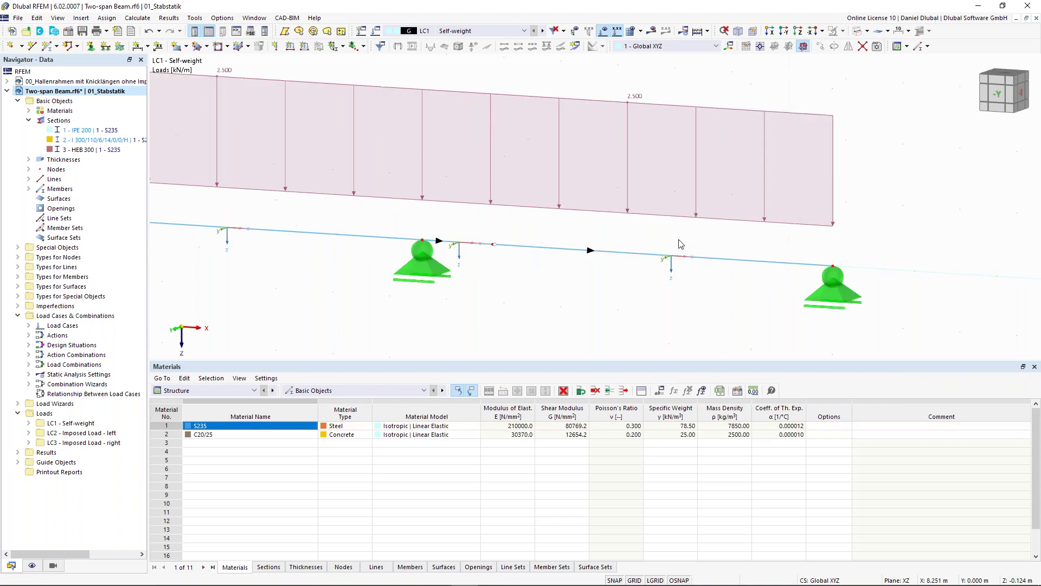
{"action": "middle_click_drag", "start_coordinate": [609, 232], "coordinate": [592, 231]}
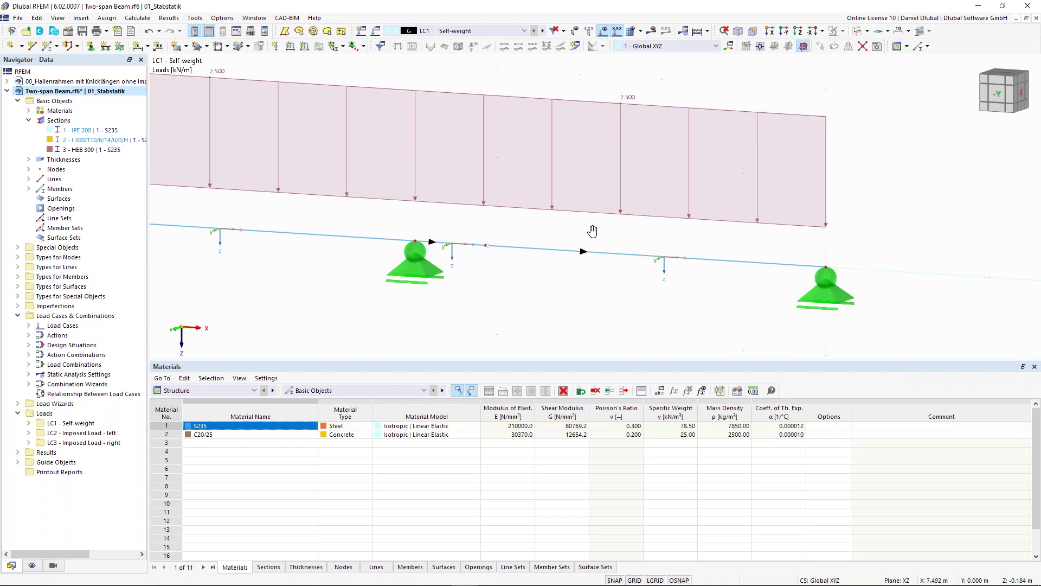
{"action": "middle_click_drag", "start_coordinate": [592, 231], "coordinate": [558, 225]}
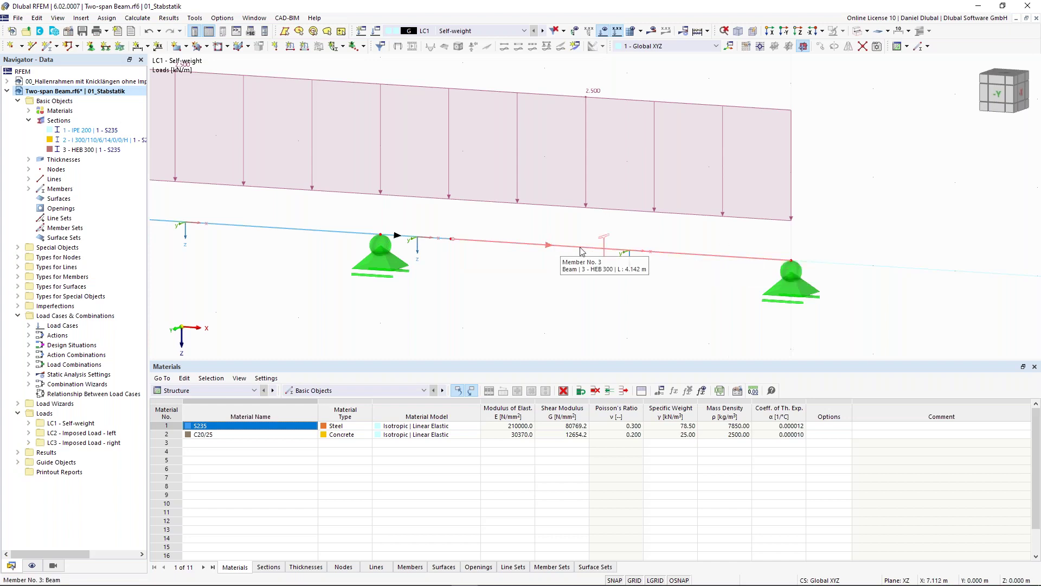
Step: Calculate load case LC1 - Self-weight for the hinged beam and display its results
{"action": "mouse_move", "coordinate": [643, 243]}
{"action": "middle_mouse_down", "text": "ctrl"}
{"action": "mouse_move", "coordinate": [632, 251]}
{"action": "mouse_move", "coordinate": [642, 252]}
{"action": "middle_mouse_up", "text": "ctrl"}
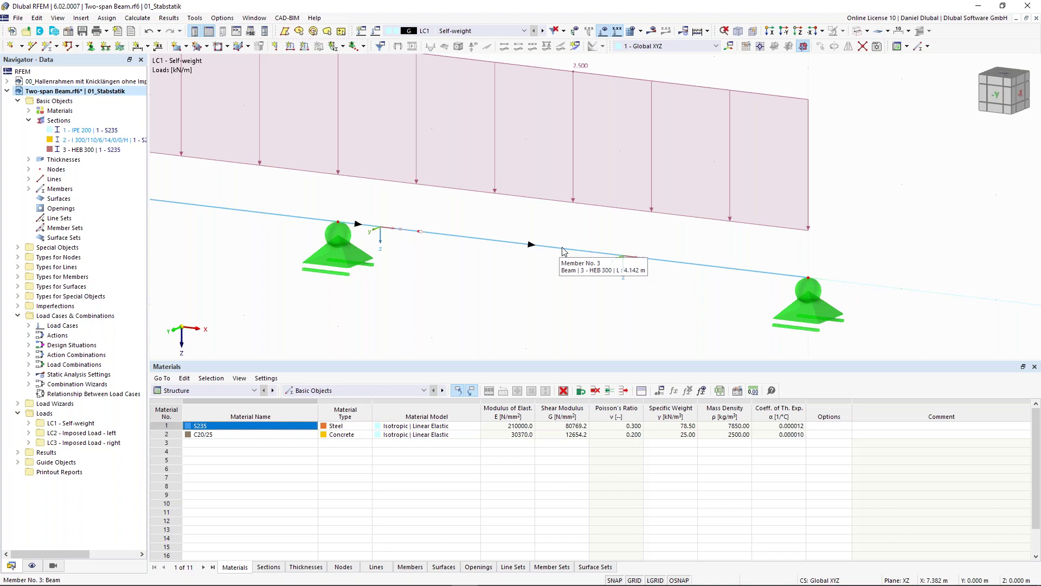
{"action": "scroll", "coordinate": [496, 227], "scroll_direction": "down", "scroll_amount": 5}
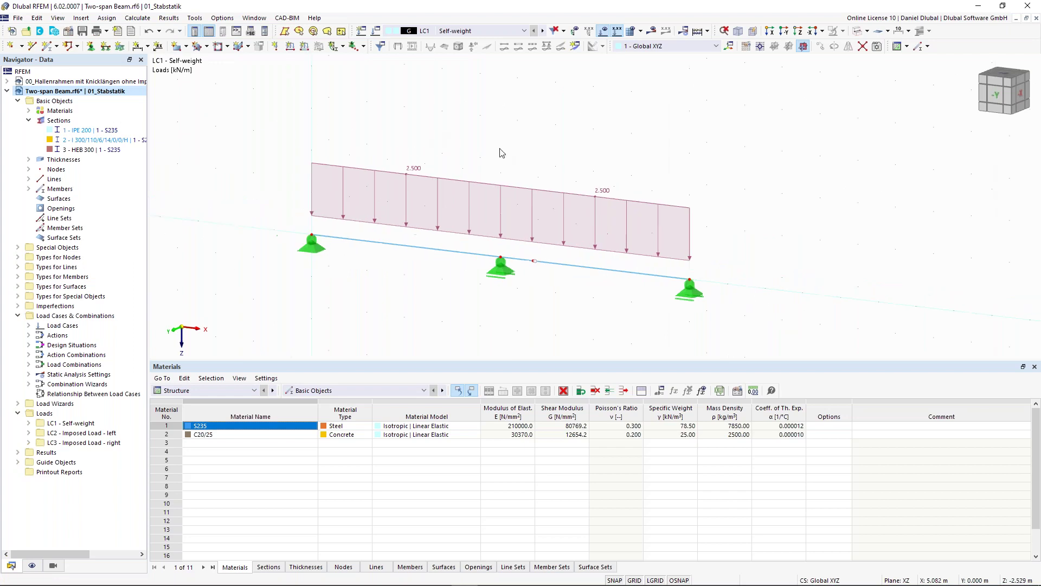
{"action": "scroll", "coordinate": [501, 153], "scroll_direction": "down", "scroll_amount": 2}
{"action": "left_click", "coordinate": [652, 31]}
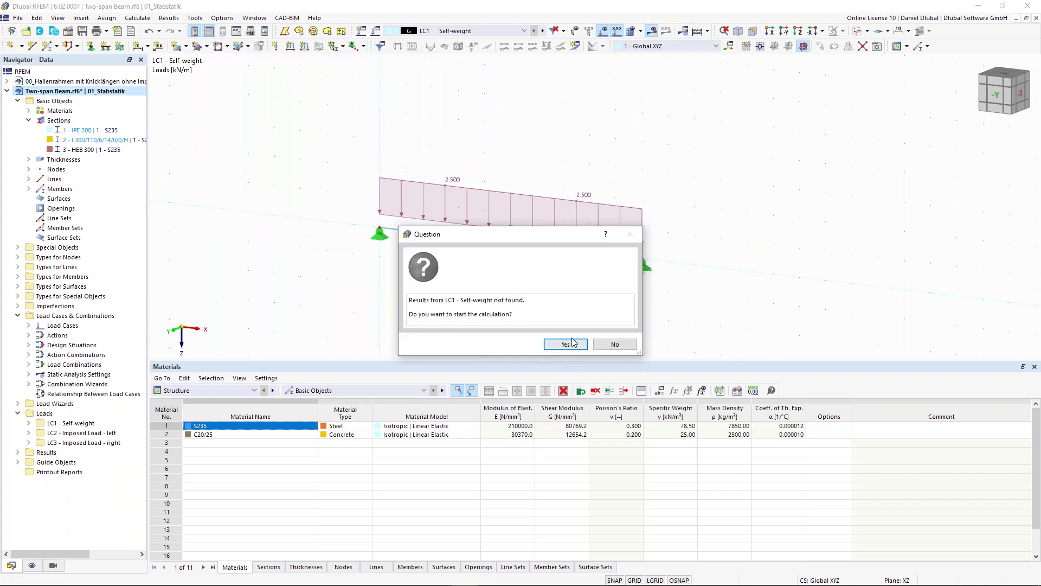
{"action": "left_click", "coordinate": [573, 344]}
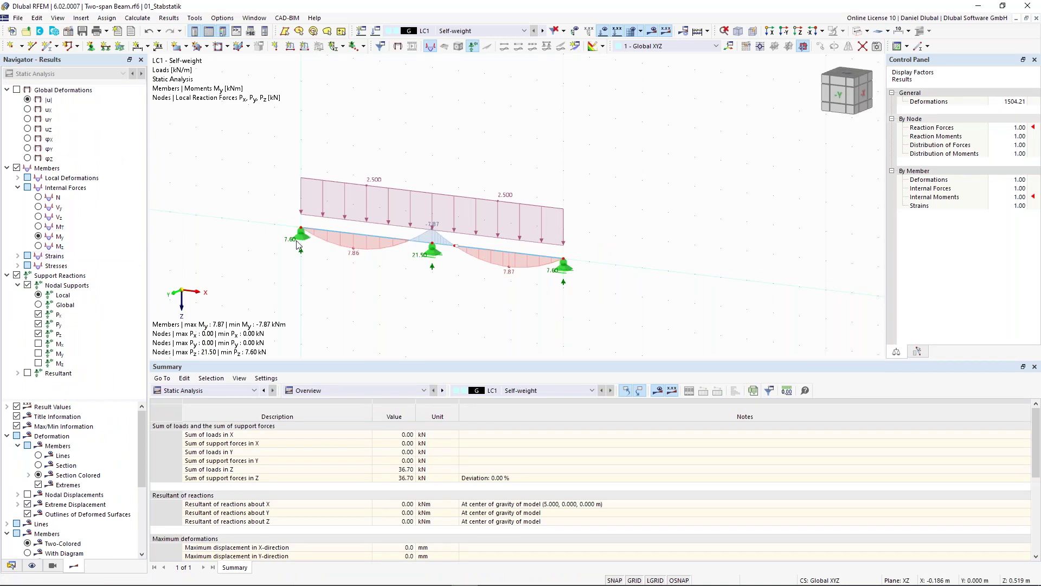
Step: Examine the My moment diagram along both spans, at the middle support and around the member hinge
{"action": "scroll", "coordinate": [298, 245], "scroll_direction": "up", "scroll_amount": 5}
{"action": "middle_click_drag", "start_coordinate": [674, 236], "coordinate": [603, 235]}
{"action": "scroll", "coordinate": [603, 235], "scroll_direction": "up", "scroll_amount": 2}
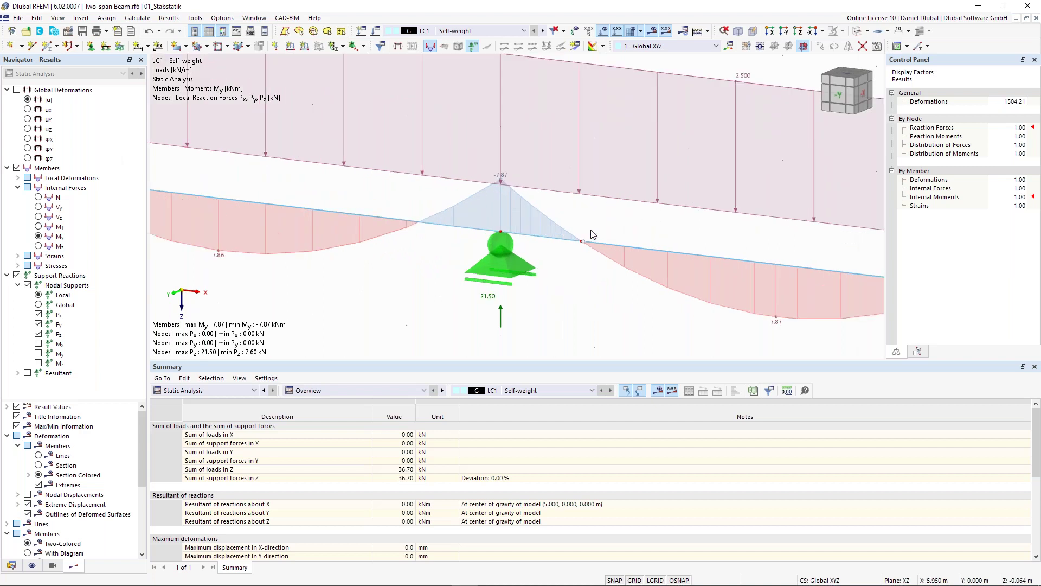
{"action": "scroll", "coordinate": [591, 230], "scroll_direction": "down", "scroll_amount": 1}
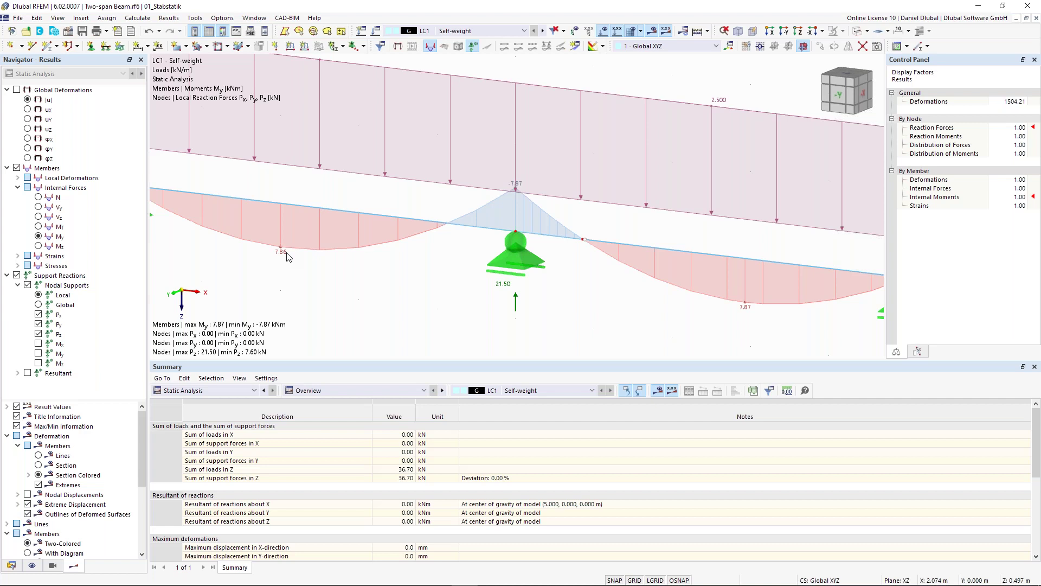
{"action": "scroll", "coordinate": [512, 187], "scroll_direction": "down", "scroll_amount": 2}
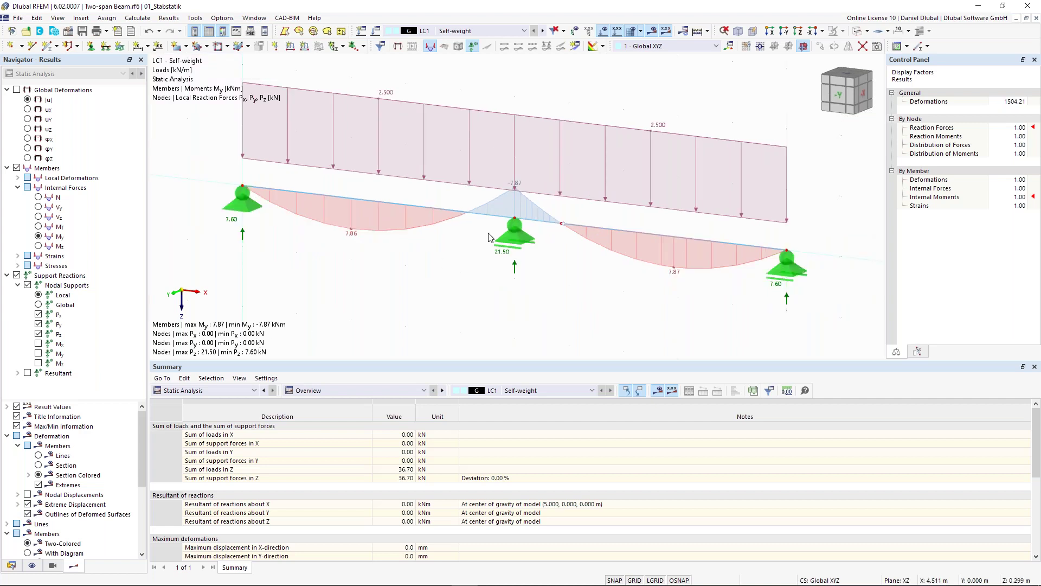
{"action": "scroll", "coordinate": [489, 237], "scroll_direction": "down", "scroll_amount": 2}
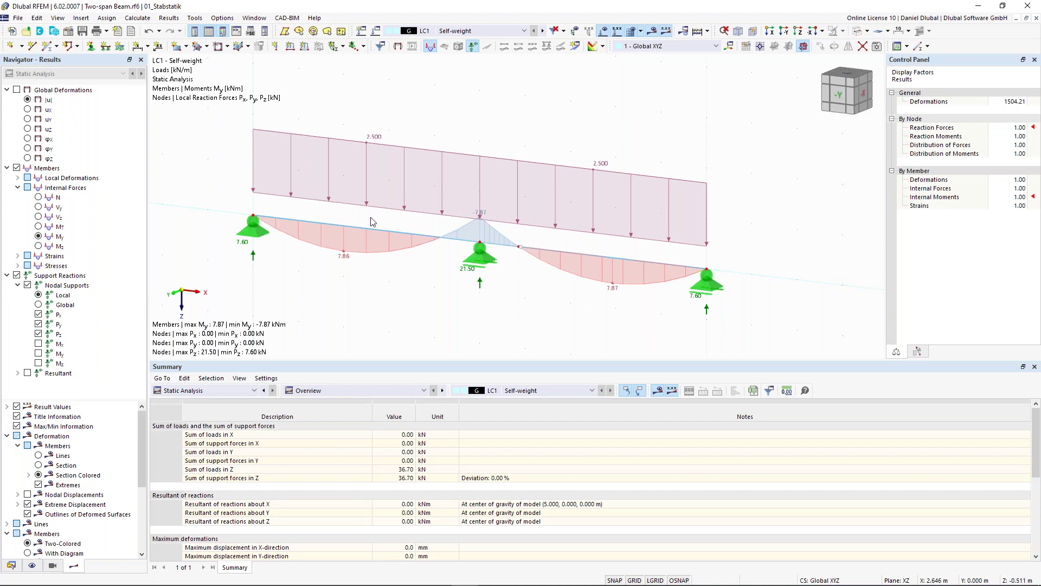
{"action": "middle_click_drag", "start_coordinate": [370, 216], "coordinate": [364, 230]}
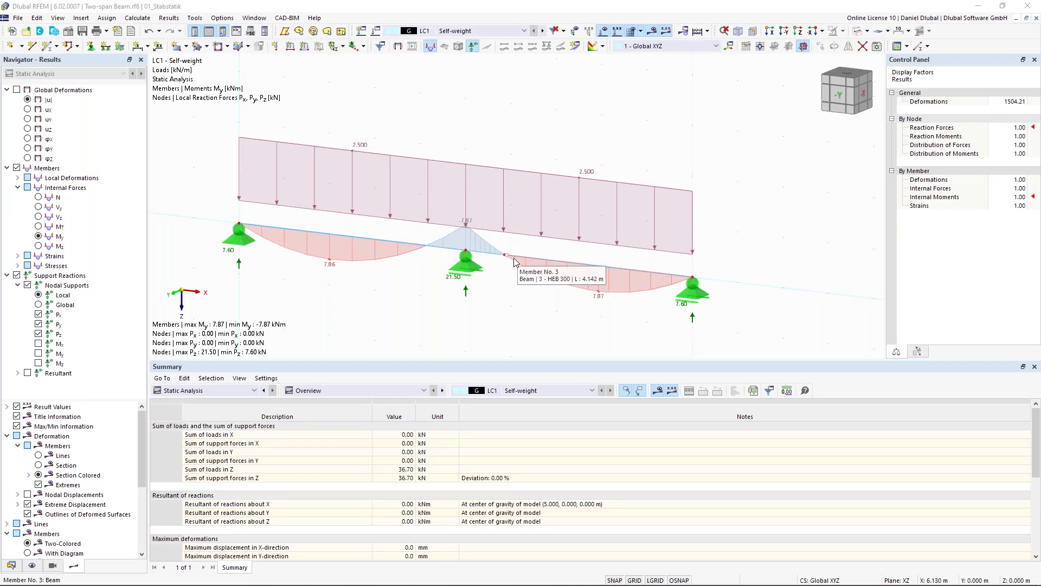
{"action": "scroll", "coordinate": [510, 260], "scroll_direction": "up", "scroll_amount": 3}
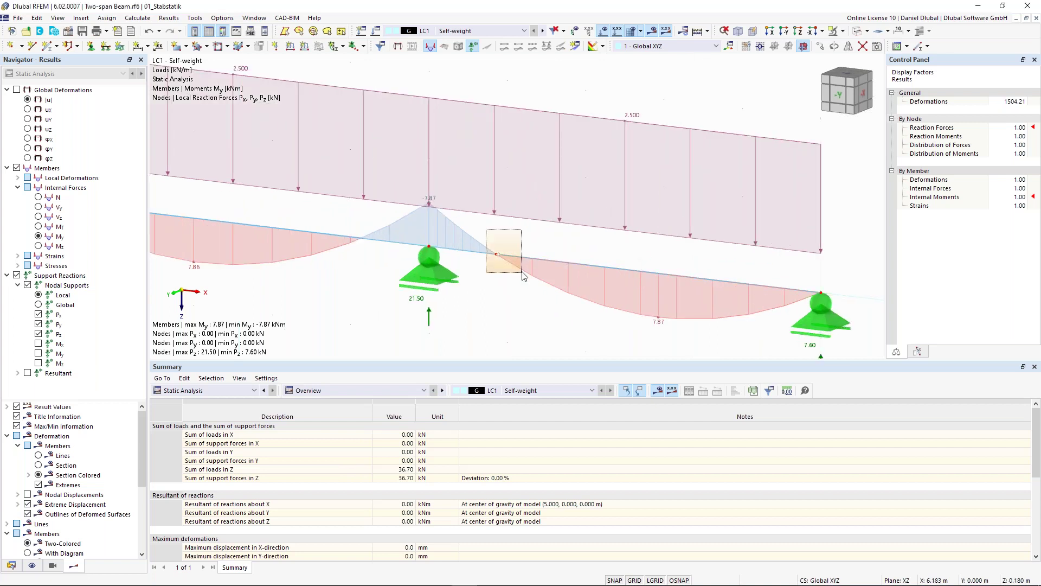
{"action": "scroll", "coordinate": [535, 230], "scroll_direction": "down", "scroll_amount": 3}
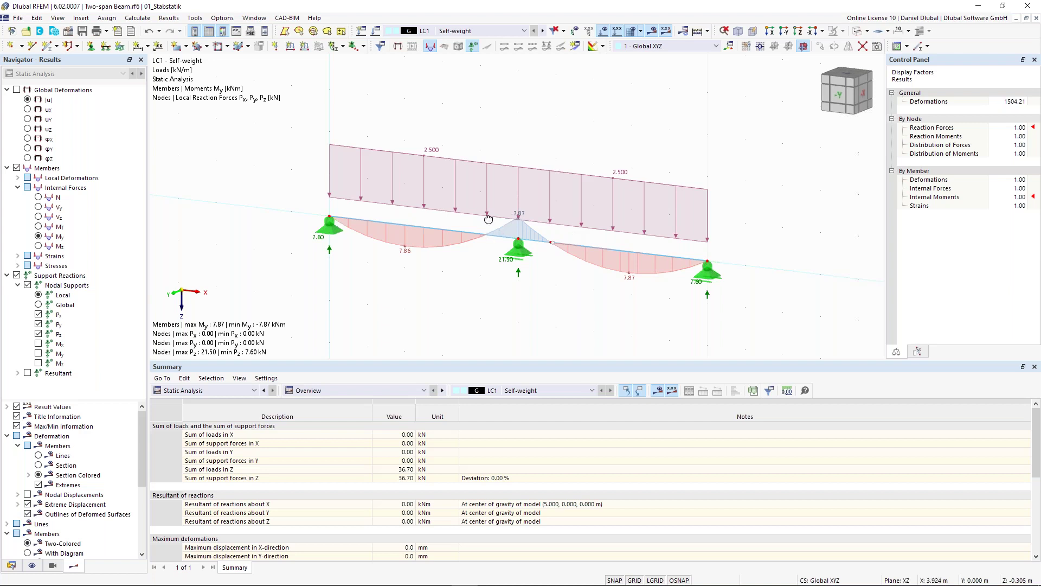
{"action": "scroll", "coordinate": [488, 218], "scroll_direction": "up", "scroll_amount": 3}
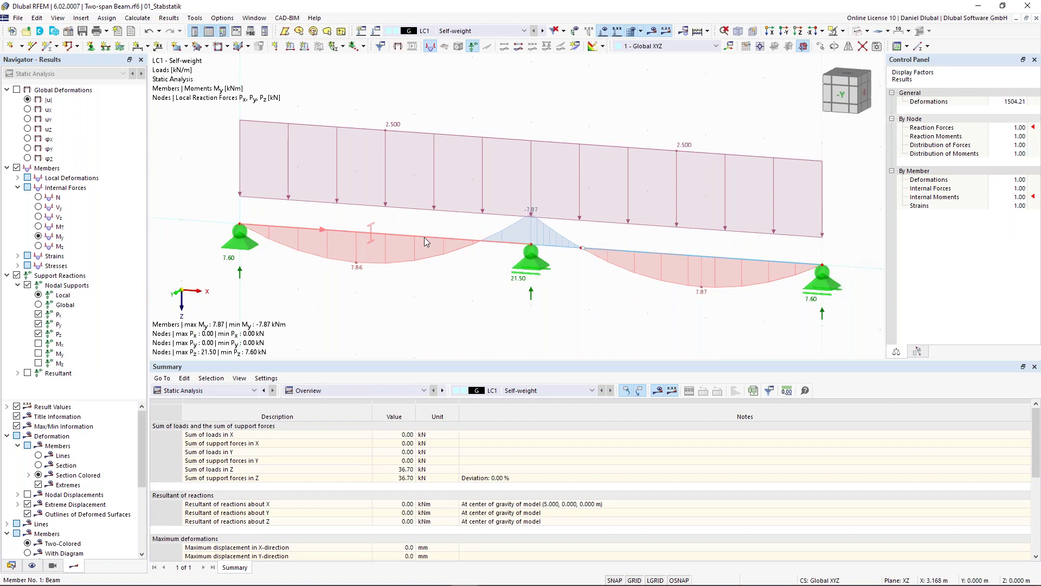
Step: Open the model's global parameters and add a parameter named L
{"action": "left_click", "coordinate": [424, 238]}
{"action": "left_click", "coordinate": [574, 249]}
{"action": "left_click", "coordinate": [655, 252]}
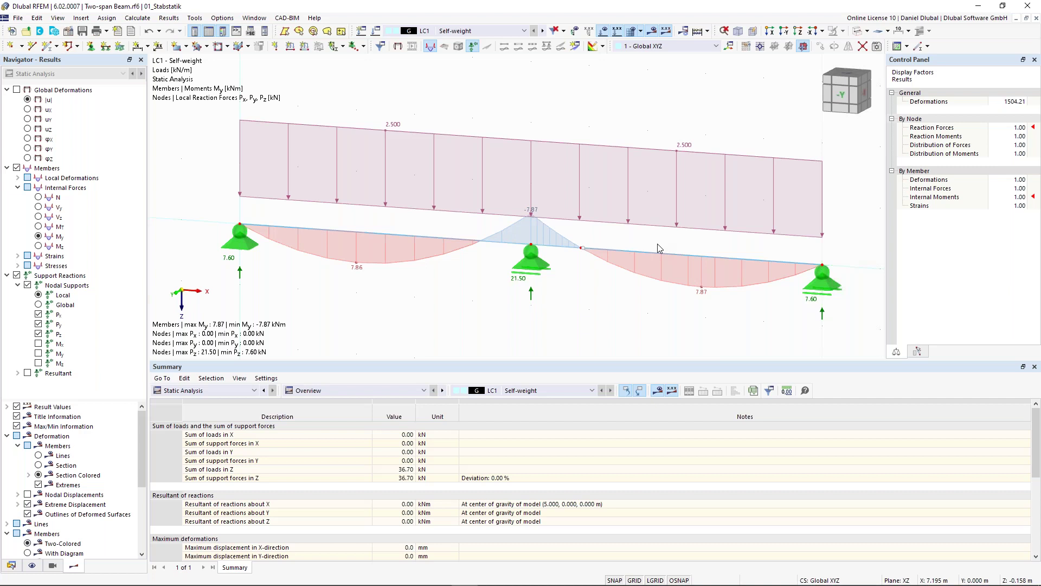
{"action": "left_click", "coordinate": [657, 391]}
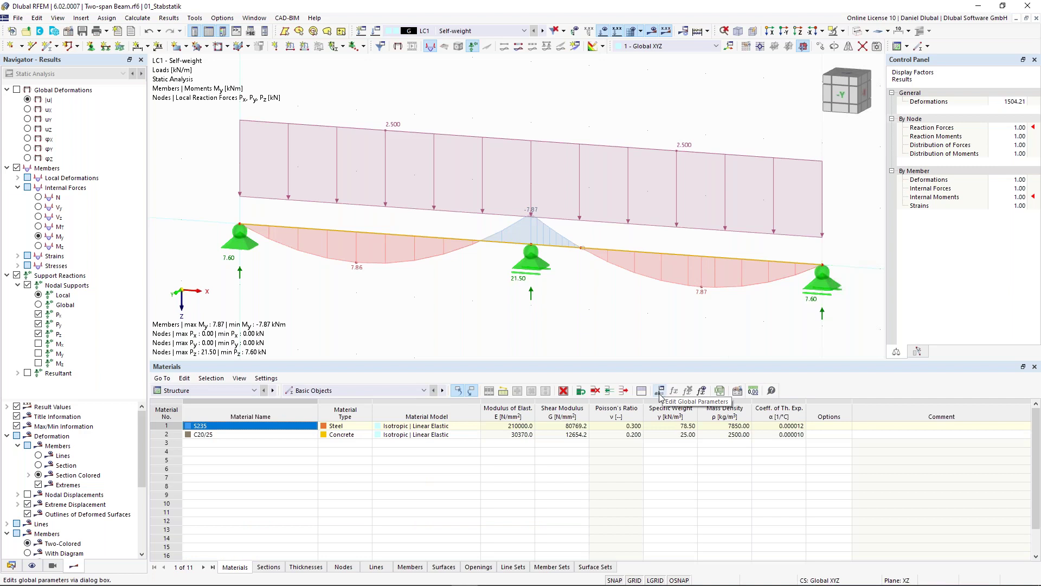
{"action": "left_click", "coordinate": [660, 392]}
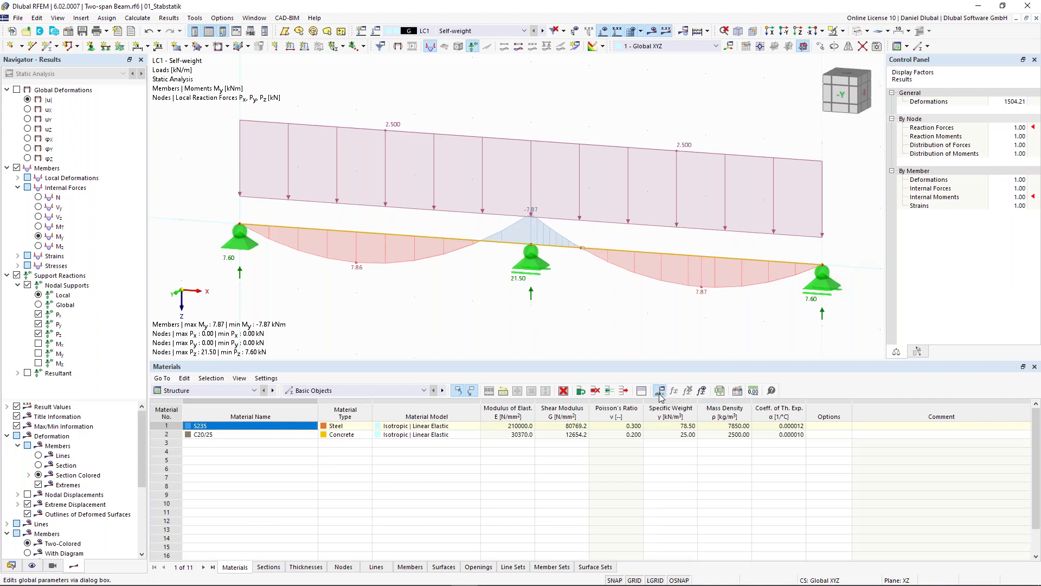
{"action": "left_click", "coordinate": [190, 151]}
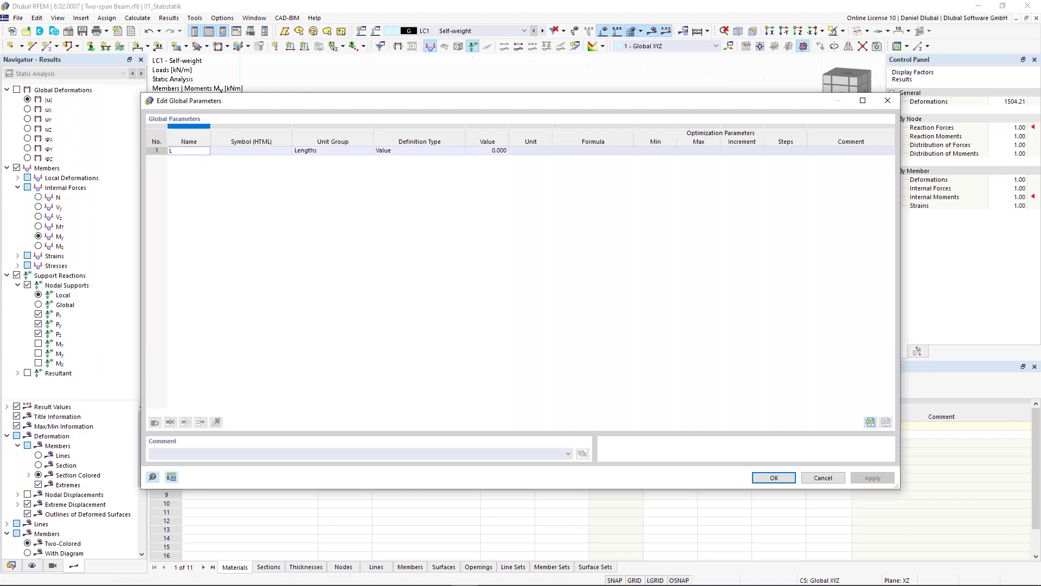
{"action": "key", "text": "Tab"}
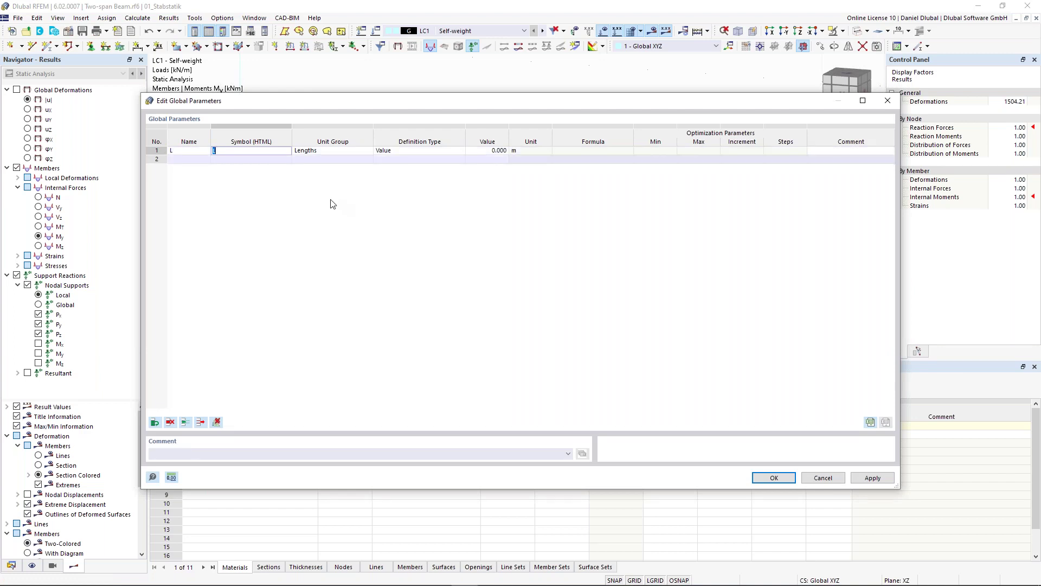
Step: Define parameter L in the Lengths unit group by a value of 5 m, with the comment "Length"
{"action": "left_click", "coordinate": [343, 153]}
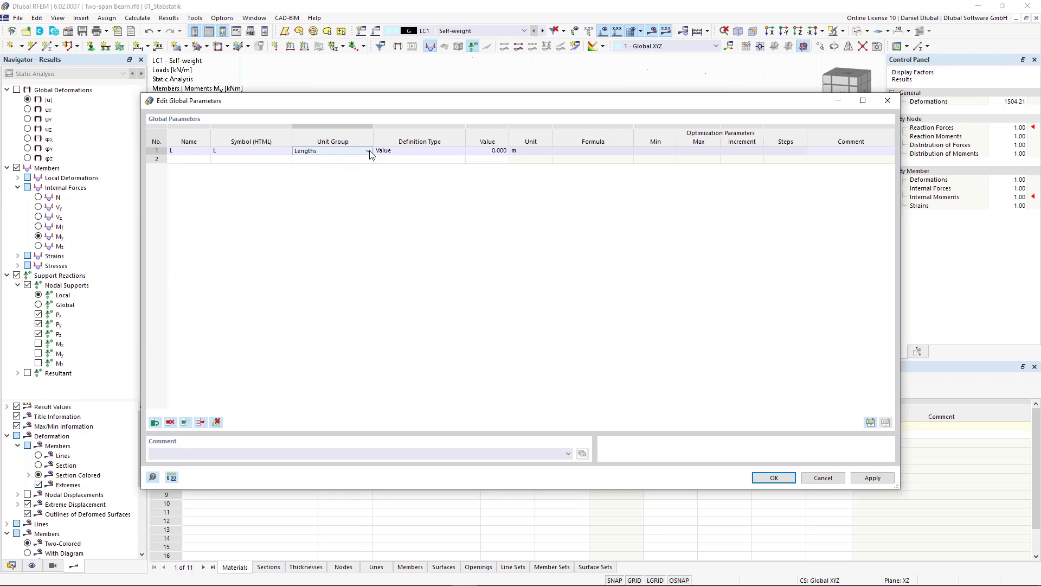
{"action": "left_click", "coordinate": [358, 154]}
{"action": "left_click", "coordinate": [358, 152]}
{"action": "left_click", "coordinate": [408, 154]}
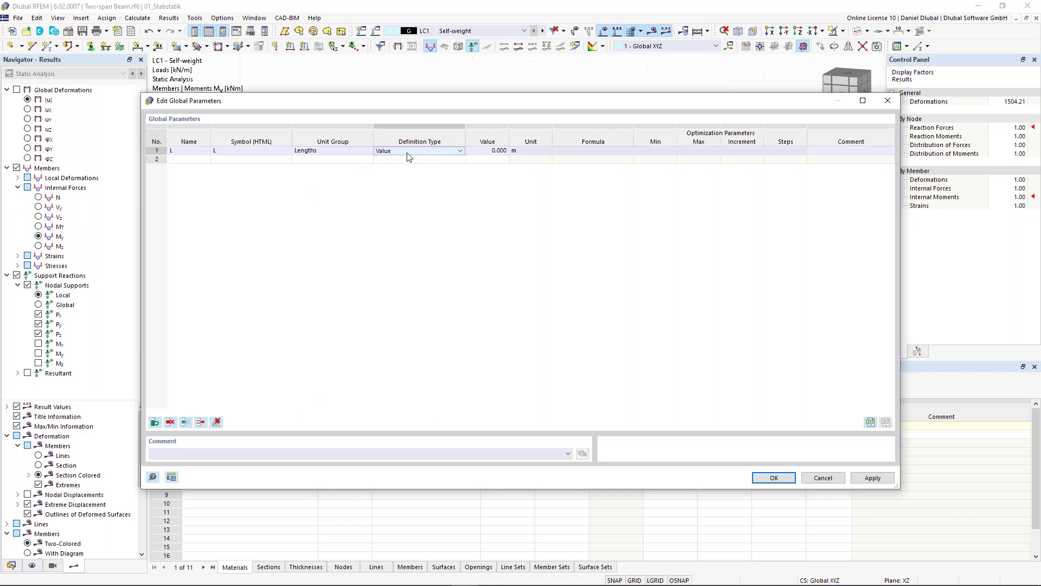
{"action": "left_click", "coordinate": [437, 154]}
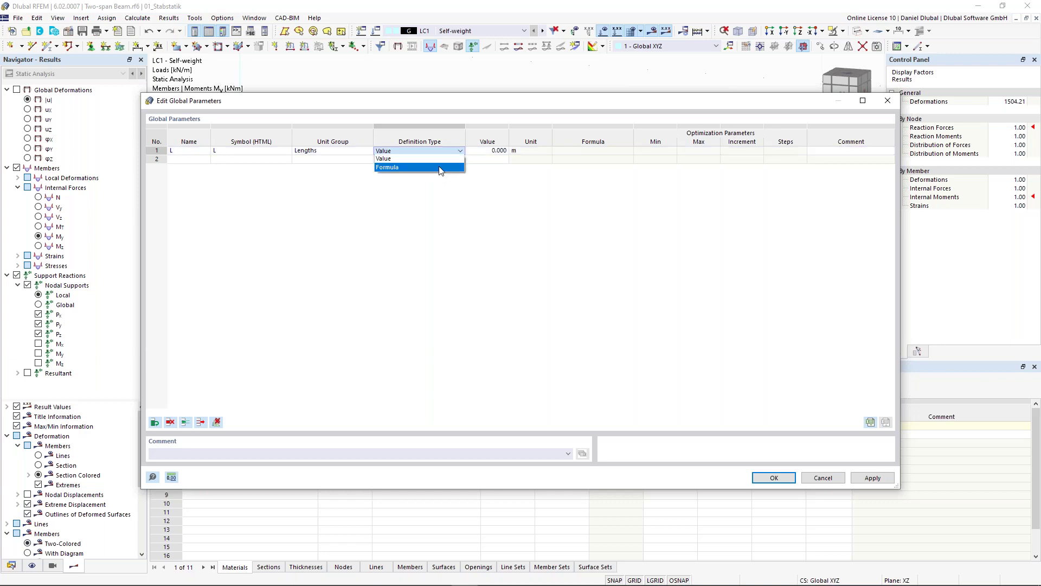
{"action": "left_click", "coordinate": [458, 159]}
{"action": "left_click", "coordinate": [490, 151]}
{"action": "type", "text": "5"}
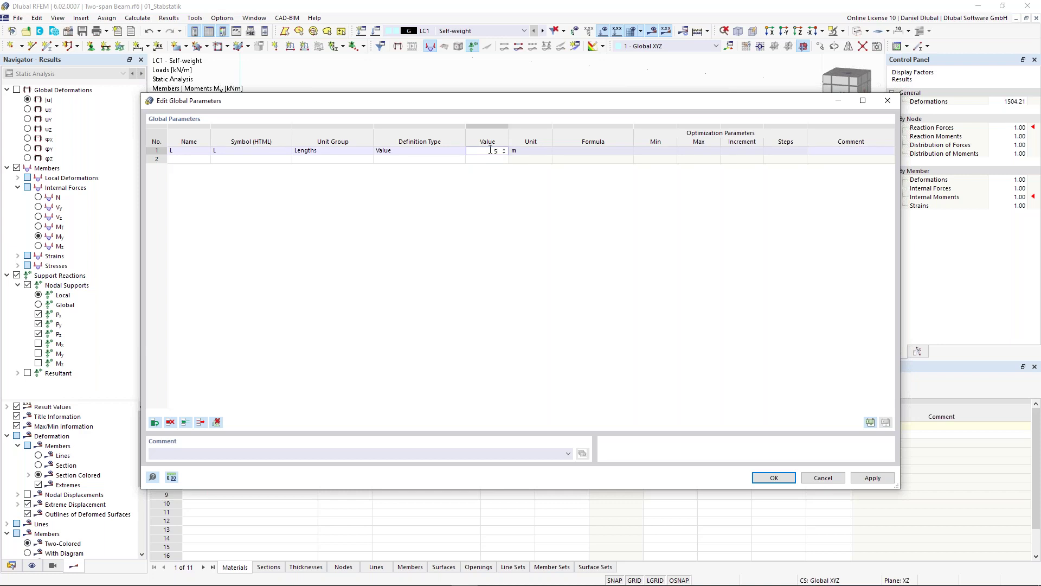
{"action": "key", "text": "Return"}
{"action": "left_click", "coordinate": [864, 153]}
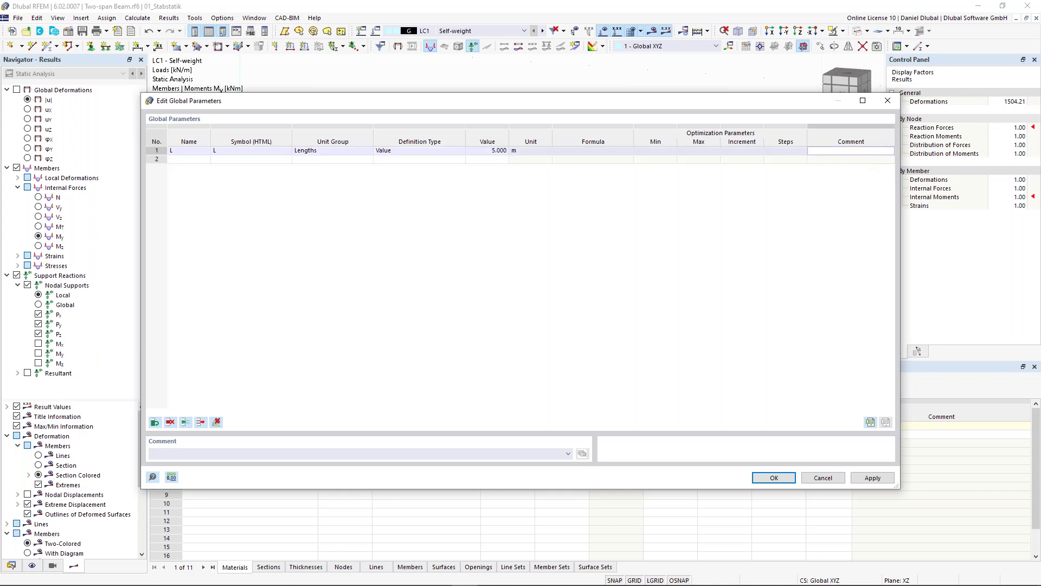
{"action": "type", "text": "Length"}
{"action": "key", "text": "Return"}
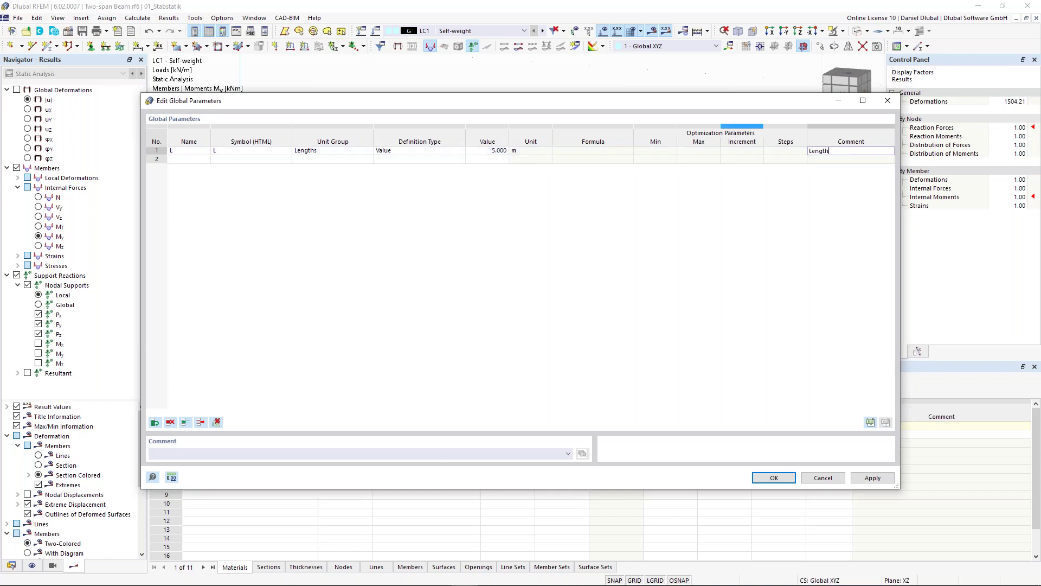
Step: Add a second global parameter named e and assign it to the Factors unit group of the materials
{"action": "left_click", "coordinate": [189, 159]}
{"action": "left_click_drag", "start_coordinate": [308, 102], "coordinate": [311, 289]}
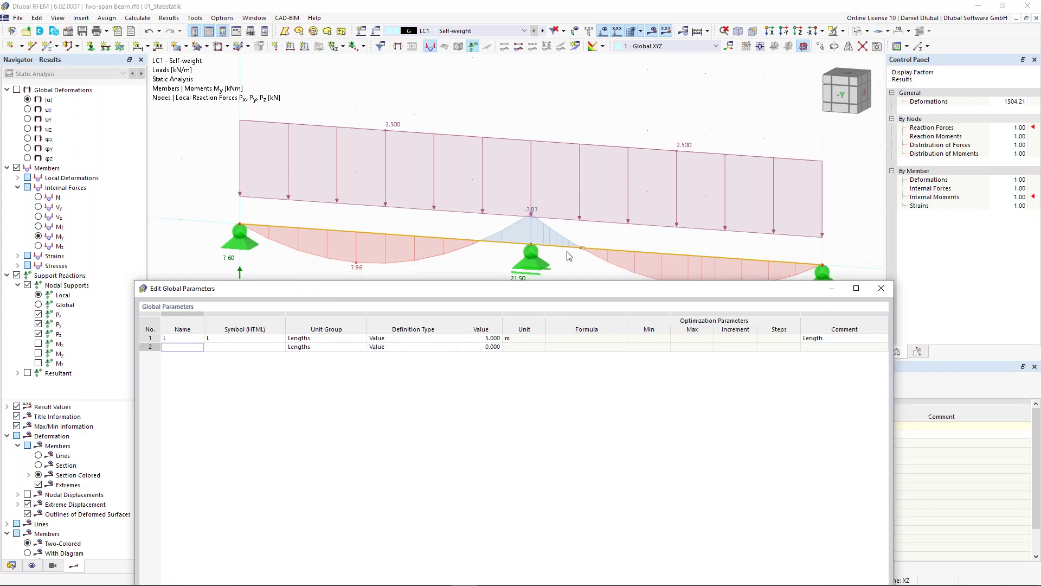
{"action": "type", "text": "e"}
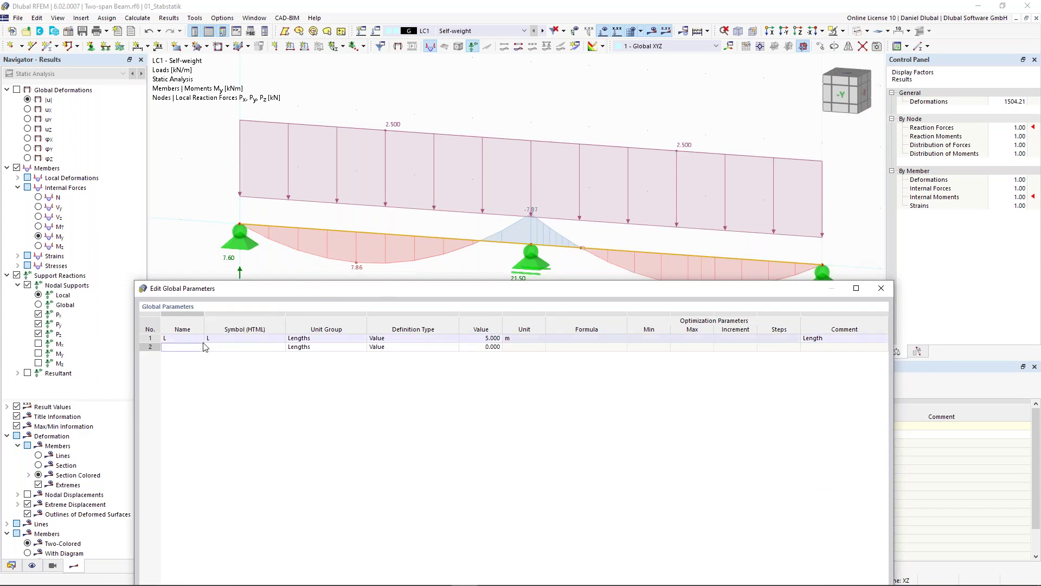
{"action": "left_click_drag", "start_coordinate": [237, 288], "coordinate": [238, 172]}
{"action": "key", "text": "Tab"}
{"action": "left_click", "coordinate": [339, 232]}
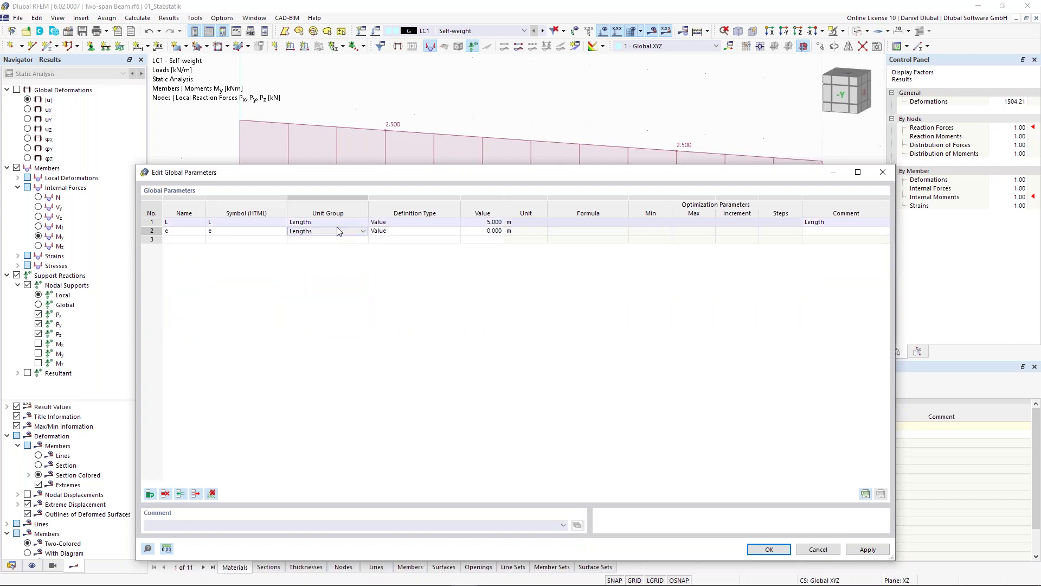
{"action": "left_click", "coordinate": [361, 232]}
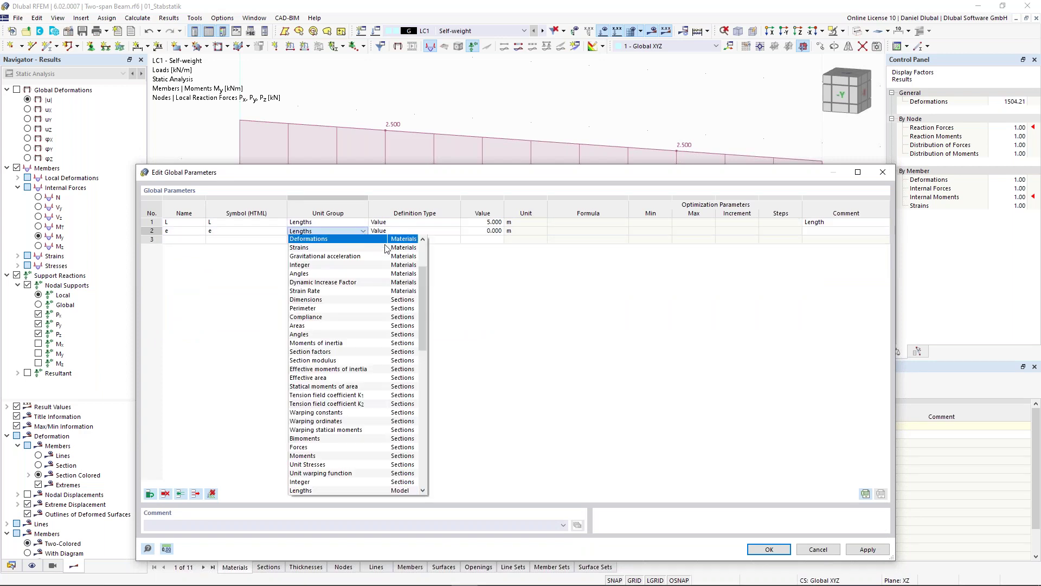
{"action": "left_click_drag", "start_coordinate": [422, 273], "coordinate": [428, 242]}
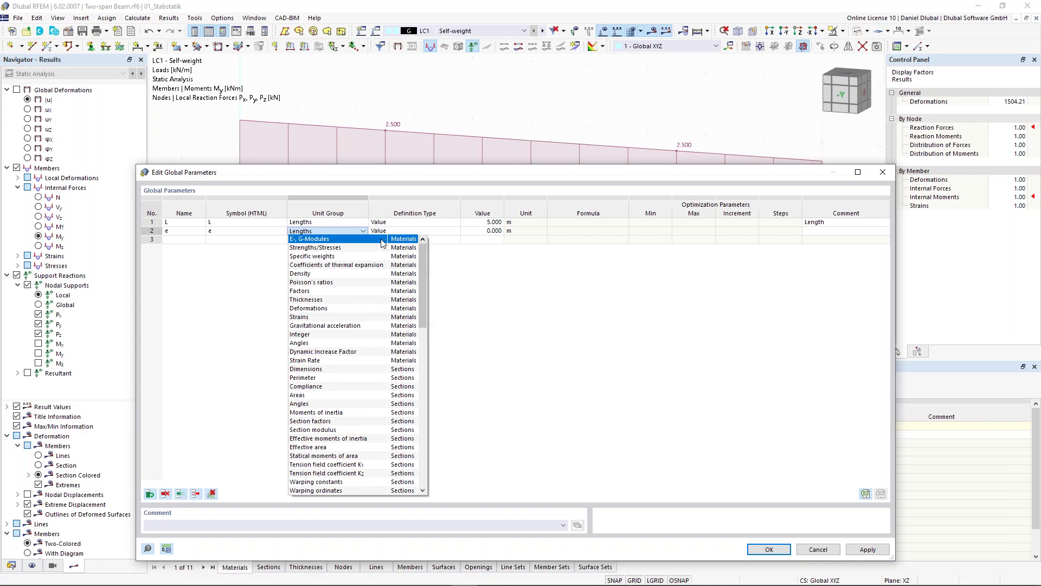
{"action": "left_click", "coordinate": [353, 291]}
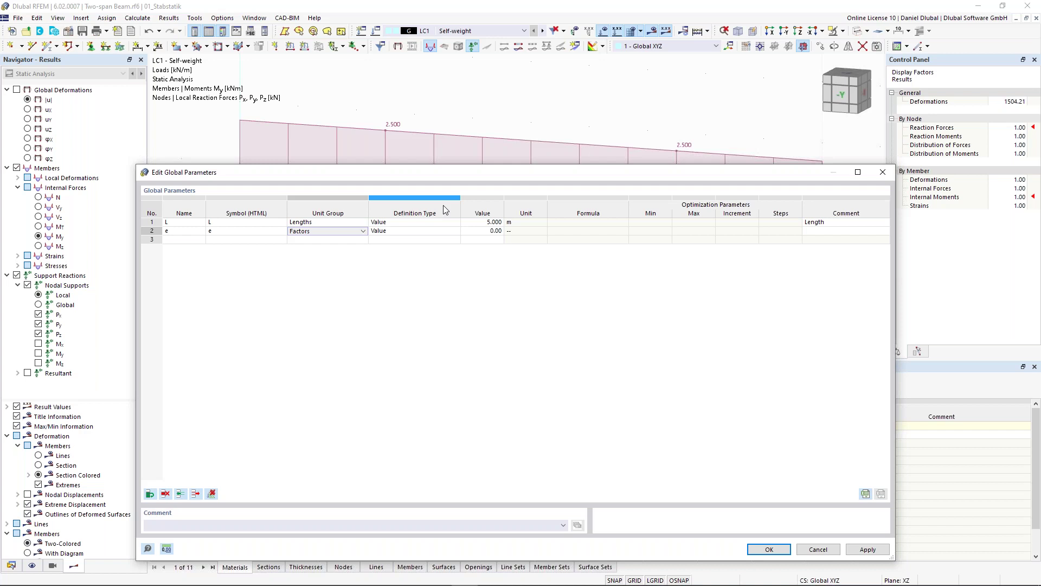
Step: Set parameter e to the value 0.1716 with the comment "Factor" and accept the global parameters
{"action": "key", "text": "Tab"}
{"action": "key", "text": "Tab"}
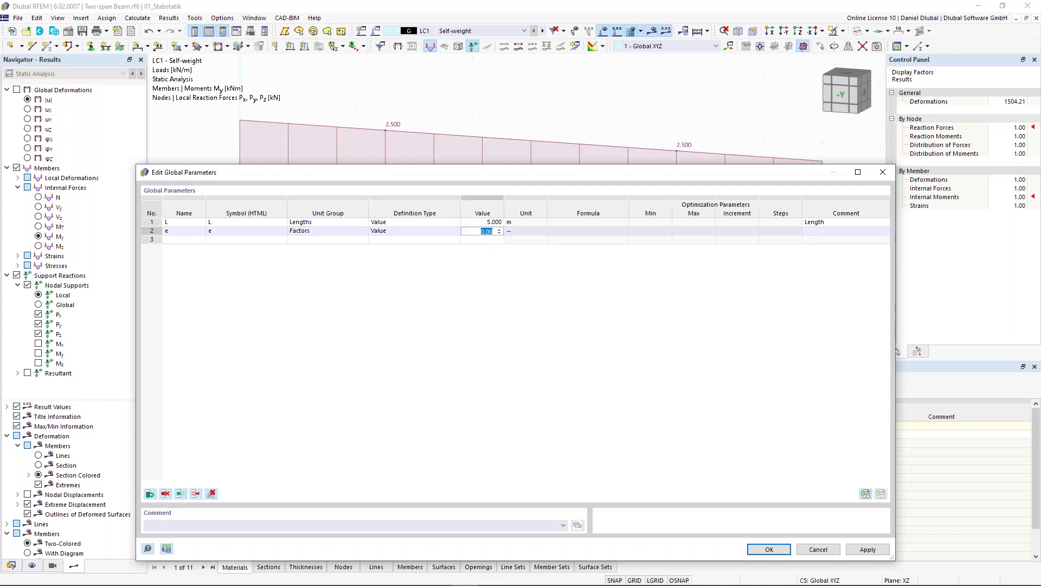
{"action": "type", "text": "0.1716"}
{"action": "key", "text": "Tab"}
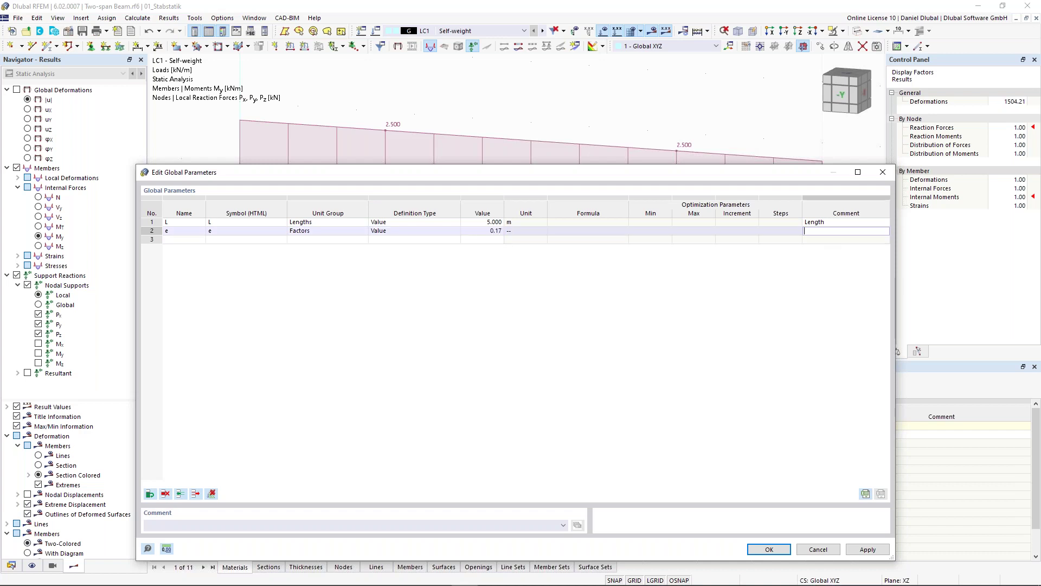
{"action": "type", "text": "Factor"}
{"action": "left_click", "coordinate": [769, 549]}
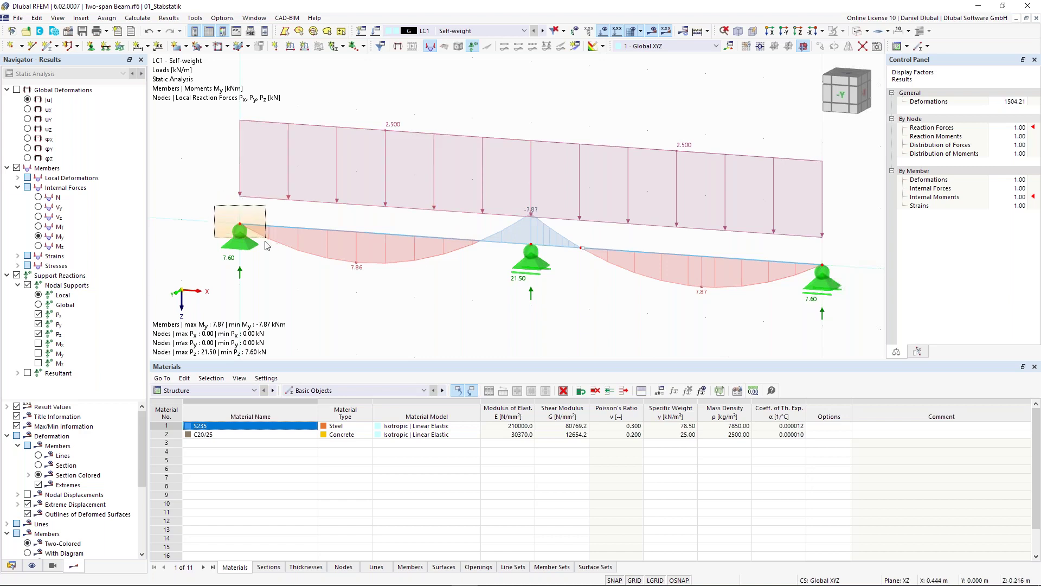
Step: Define the X coordinate of the middle support node with the formula L
{"action": "left_click_drag", "start_coordinate": [217, 209], "coordinate": [263, 239]}
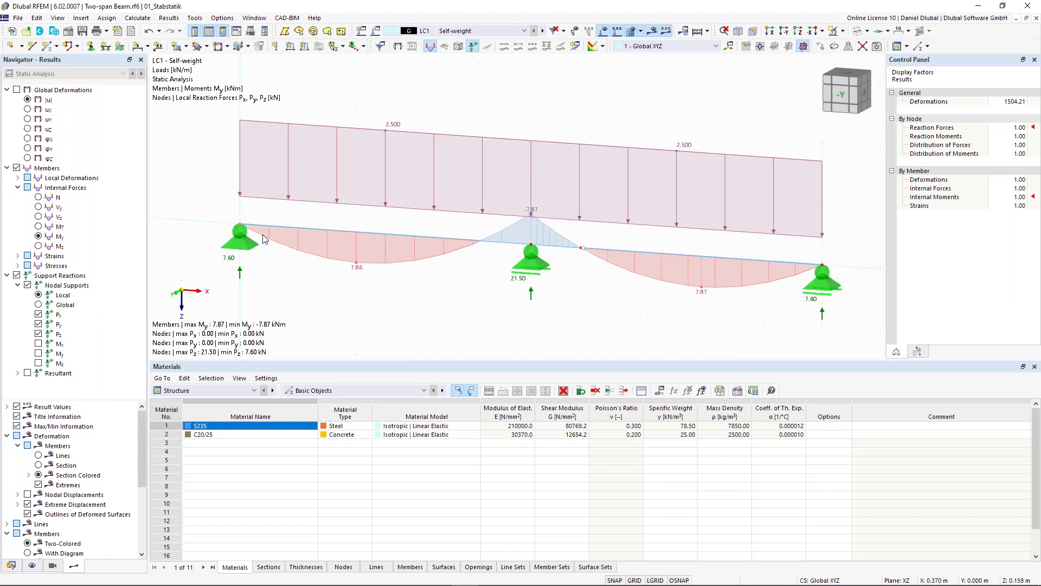
{"action": "double_click", "coordinate": [532, 249]}
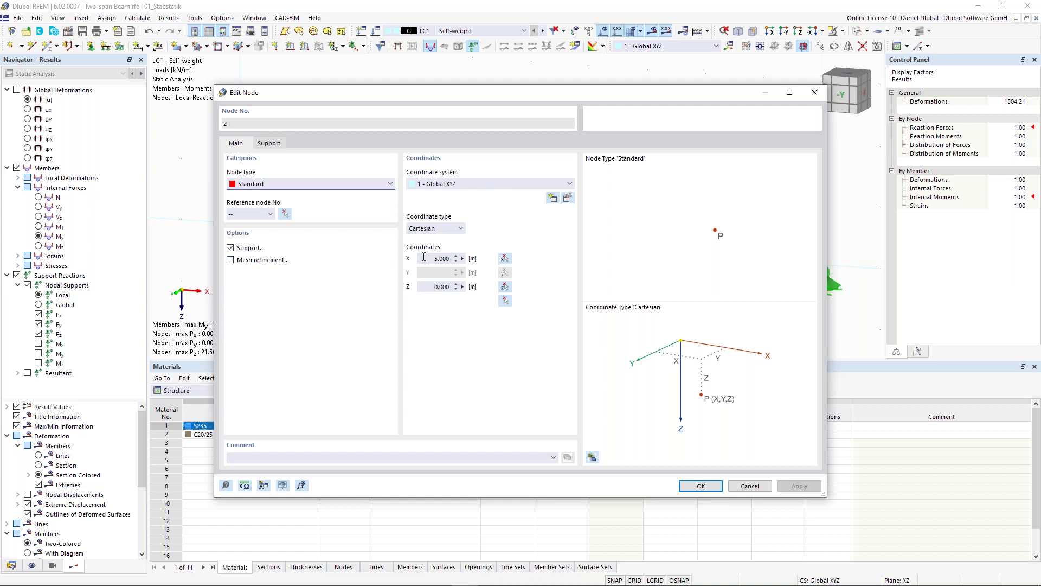
{"action": "left_click", "coordinate": [462, 258]}
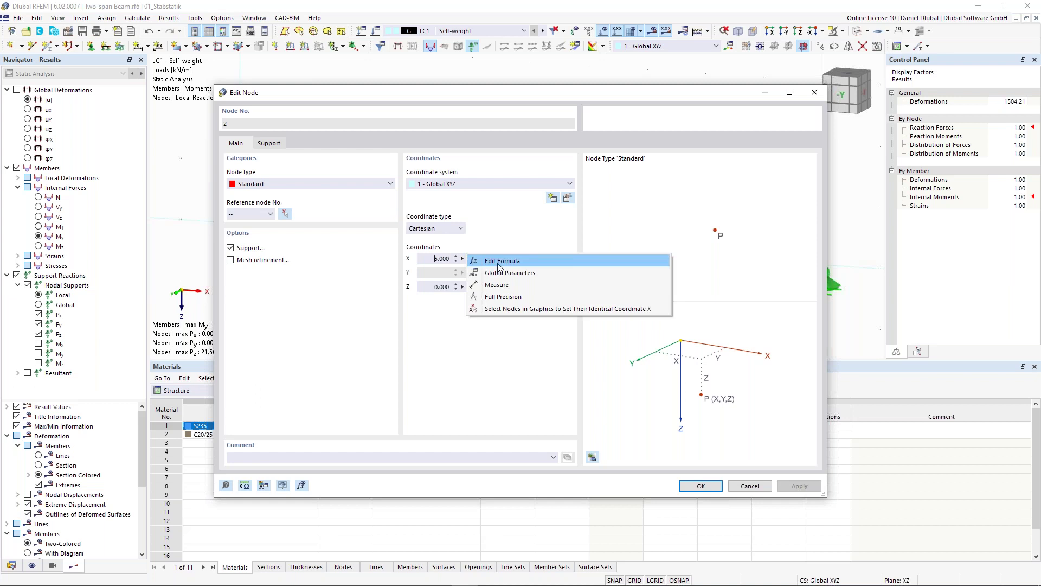
{"action": "left_click", "coordinate": [508, 264]}
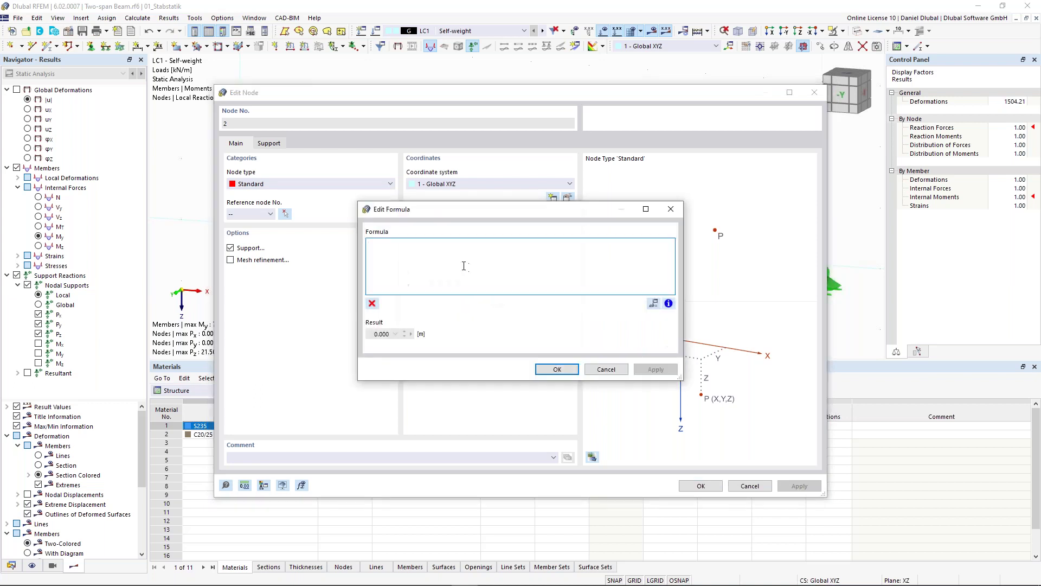
{"action": "type", "text": "L"}
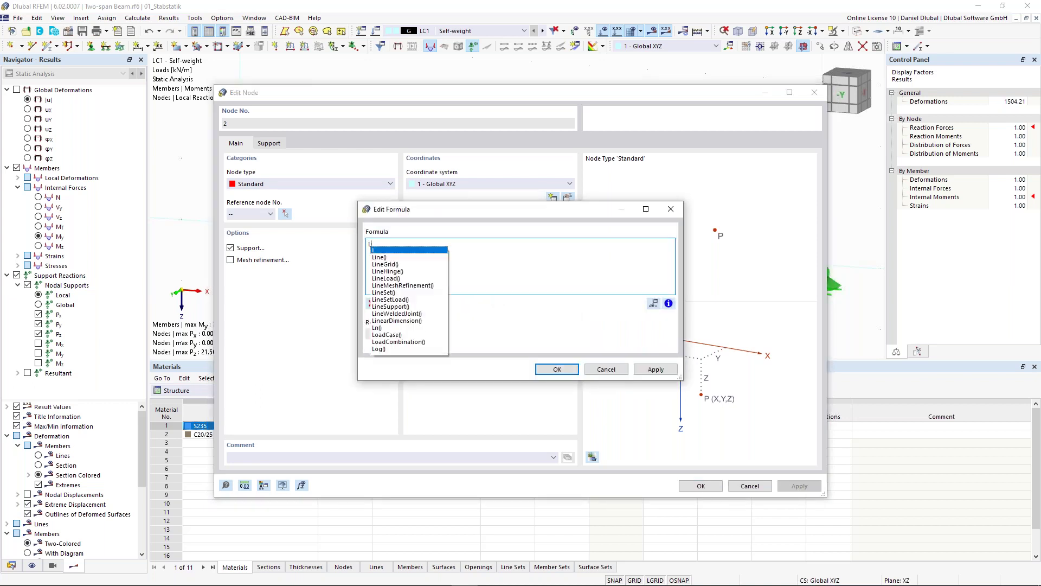
{"action": "key", "text": "Escape"}
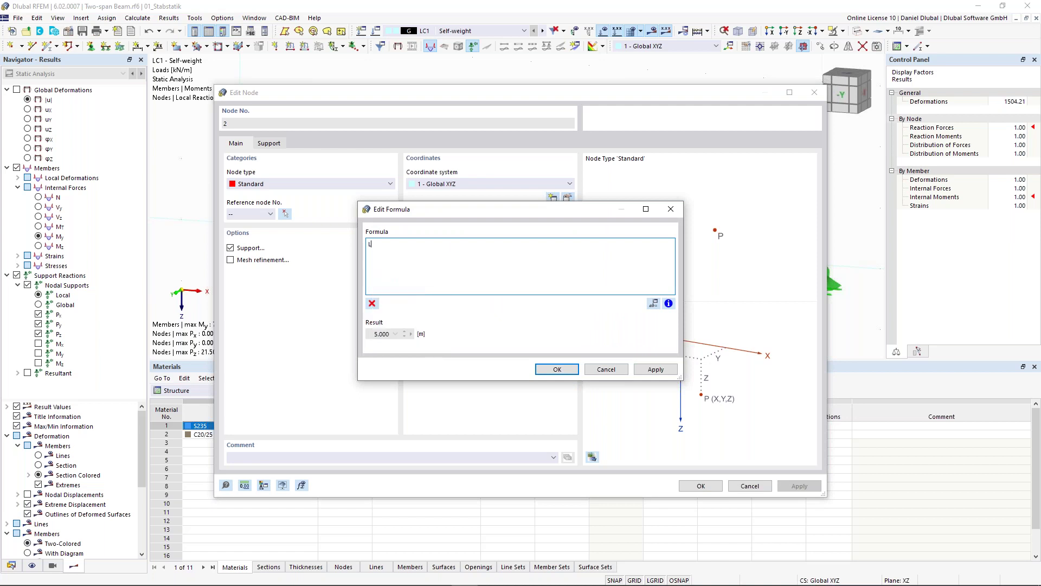
{"action": "left_click", "coordinate": [558, 369]}
{"action": "left_click", "coordinate": [700, 486]}
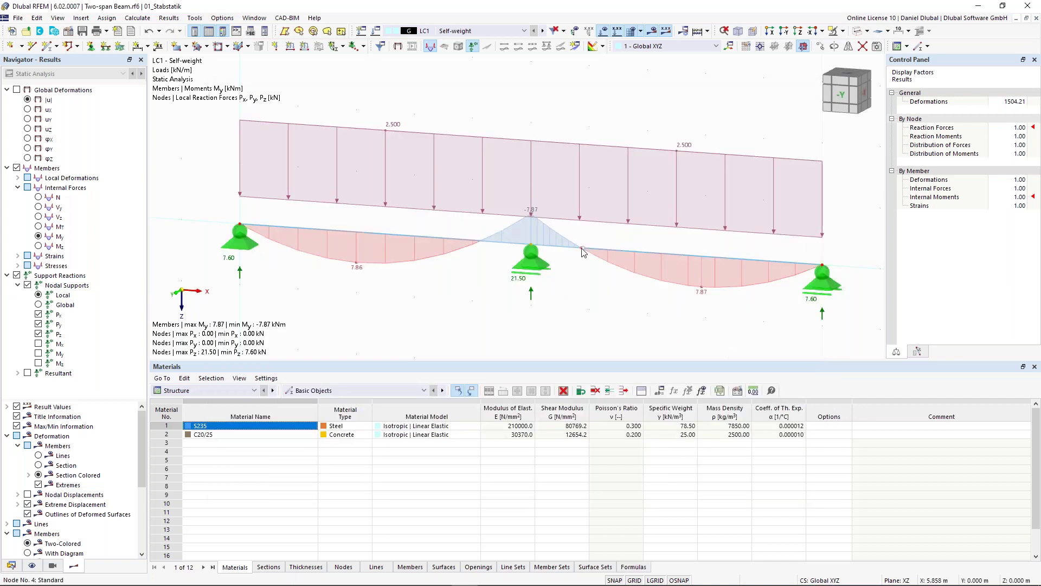
Step: Define the X coordinate of the hinge node in the second span with the formula L+e*L
{"action": "double_click", "coordinate": [582, 251]}
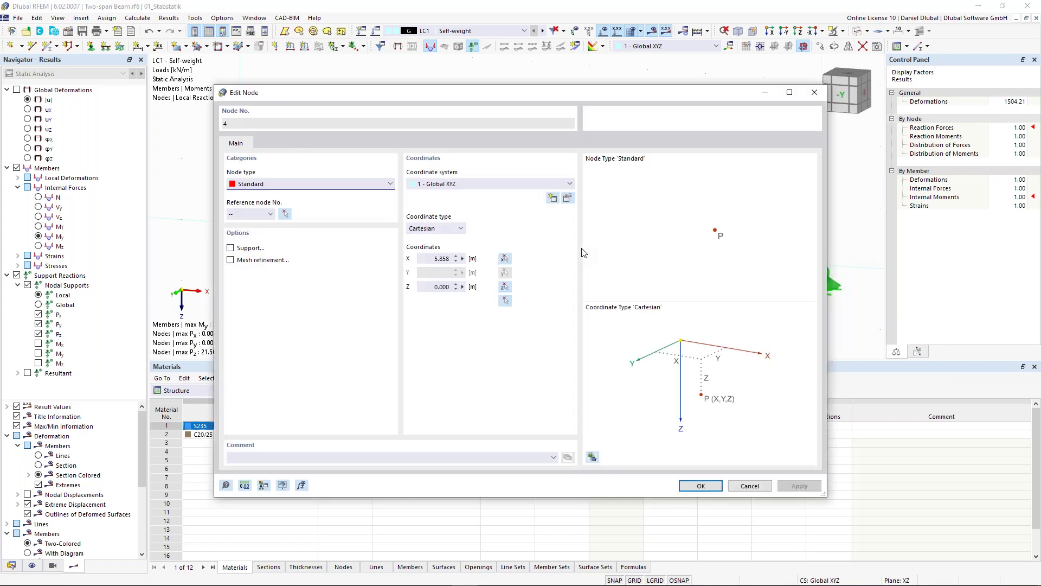
{"action": "left_click", "coordinate": [463, 259]}
{"action": "left_click", "coordinate": [502, 264]}
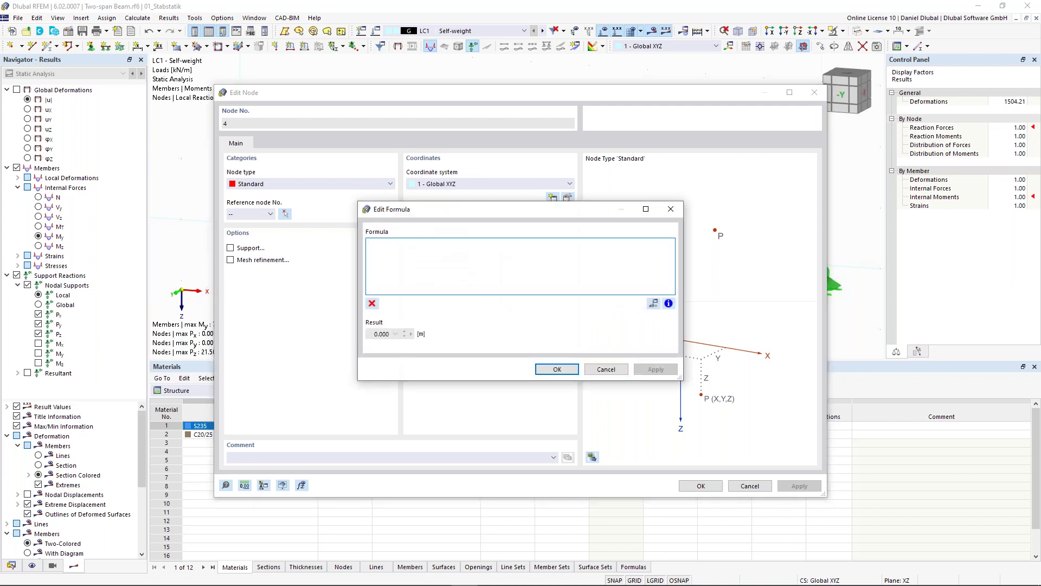
{"action": "type", "text": "L+e"}
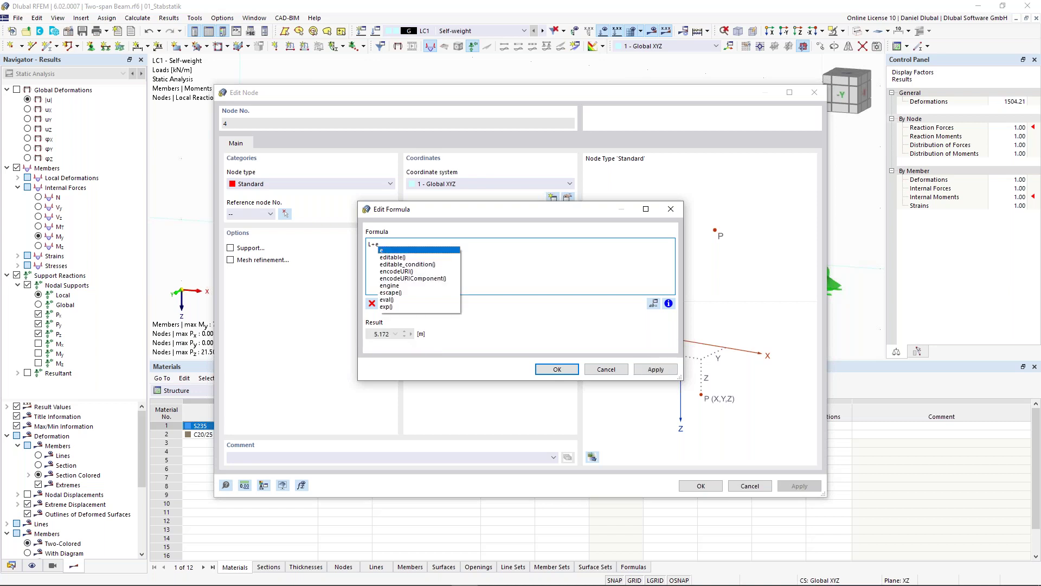
{"action": "type", "text": "*L"}
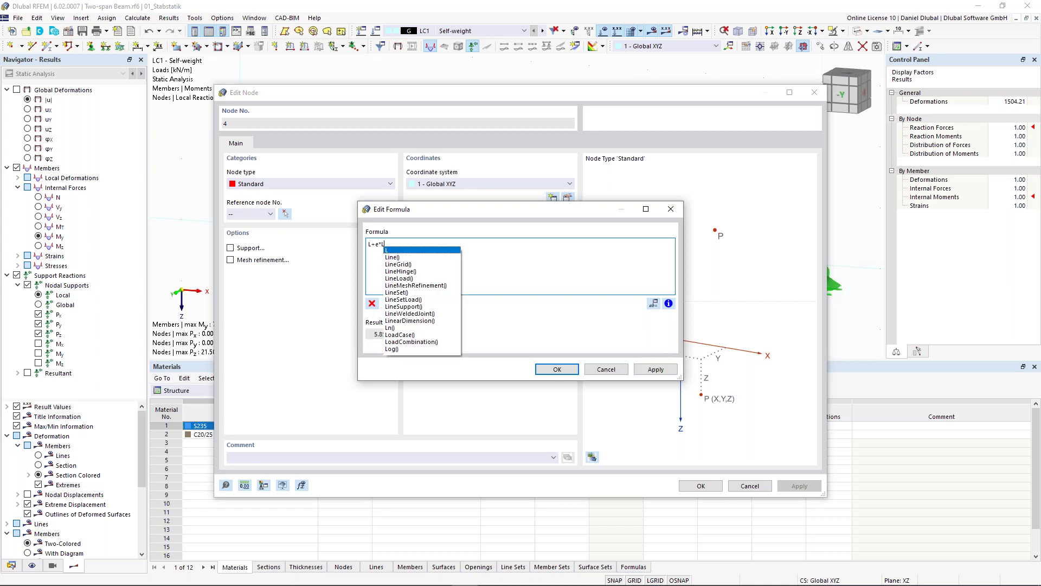
{"action": "key", "text": "Escape"}
{"action": "left_click", "coordinate": [386, 335]}
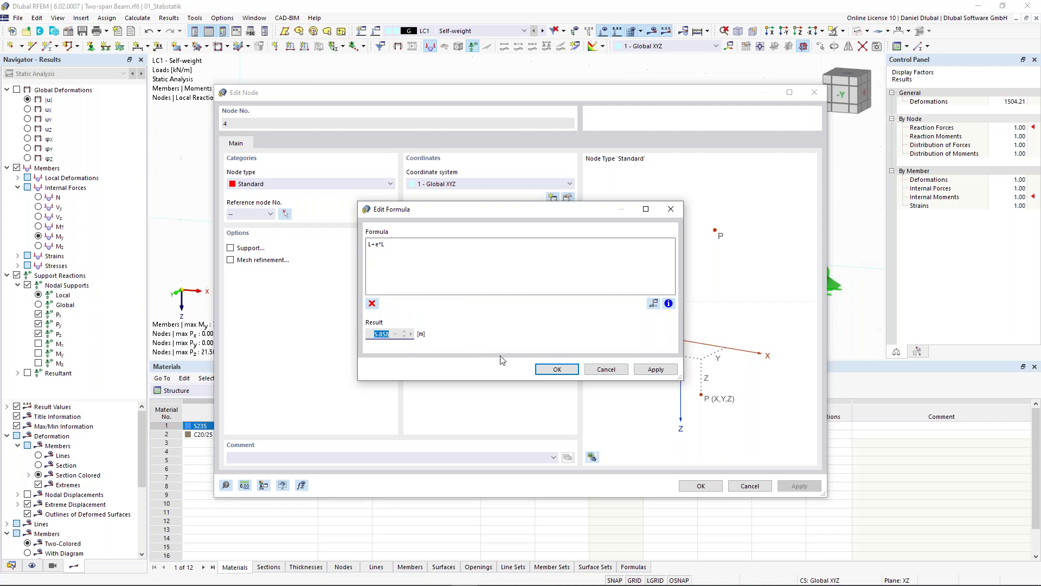
{"action": "left_click", "coordinate": [569, 375]}
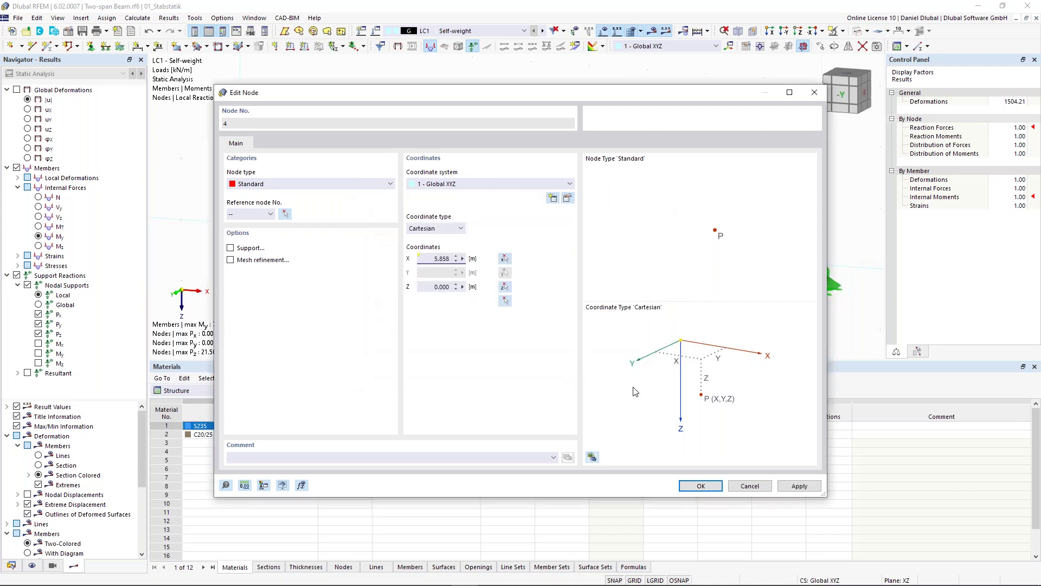
{"action": "left_click", "coordinate": [707, 486]}
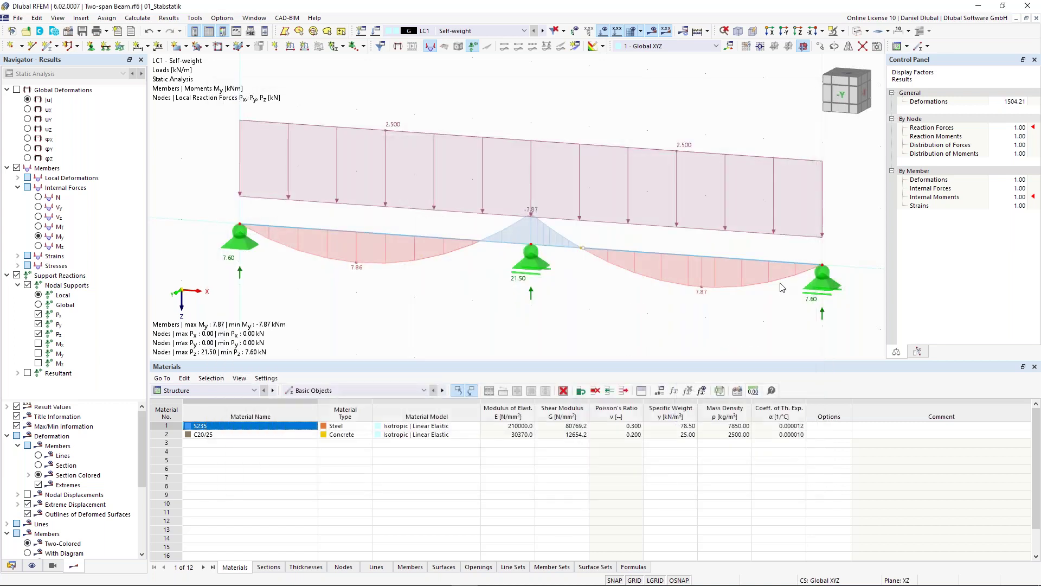
Step: Define the X coordinate of the end support node of the second span with the formula 2*L
{"action": "double_click", "coordinate": [823, 269]}
{"action": "left_click", "coordinate": [463, 259]}
{"action": "left_click", "coordinate": [463, 260]}
{"action": "left_click", "coordinate": [488, 271]}
{"action": "type", "text": "2*L"}
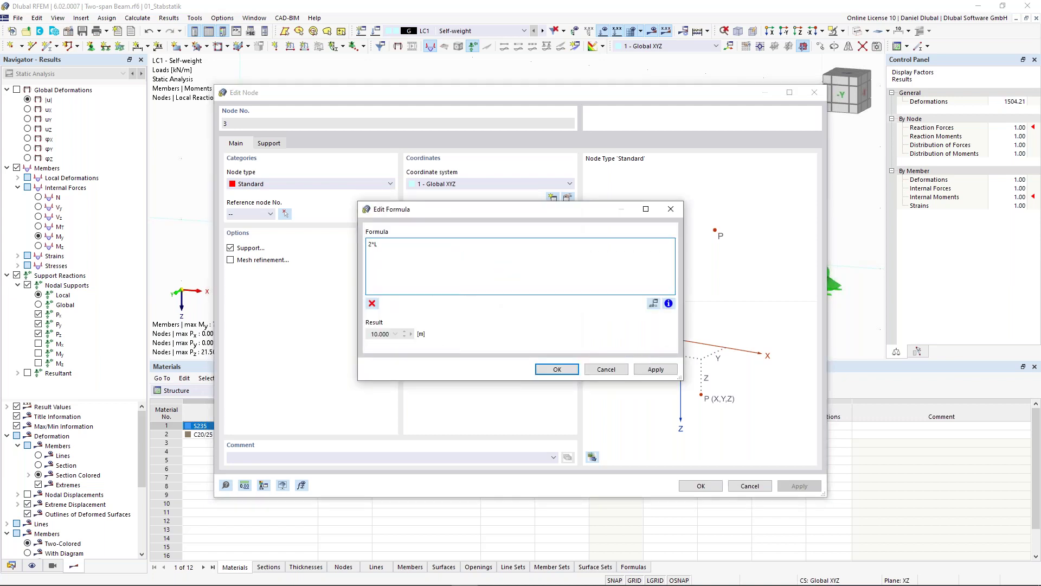
{"action": "left_click", "coordinate": [564, 370]}
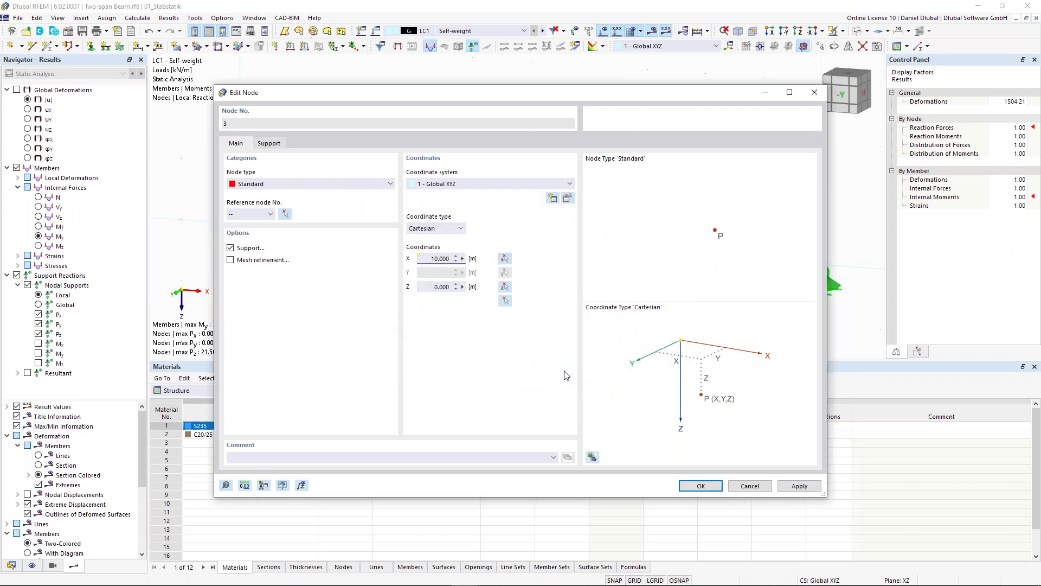
{"action": "left_click", "coordinate": [700, 486]}
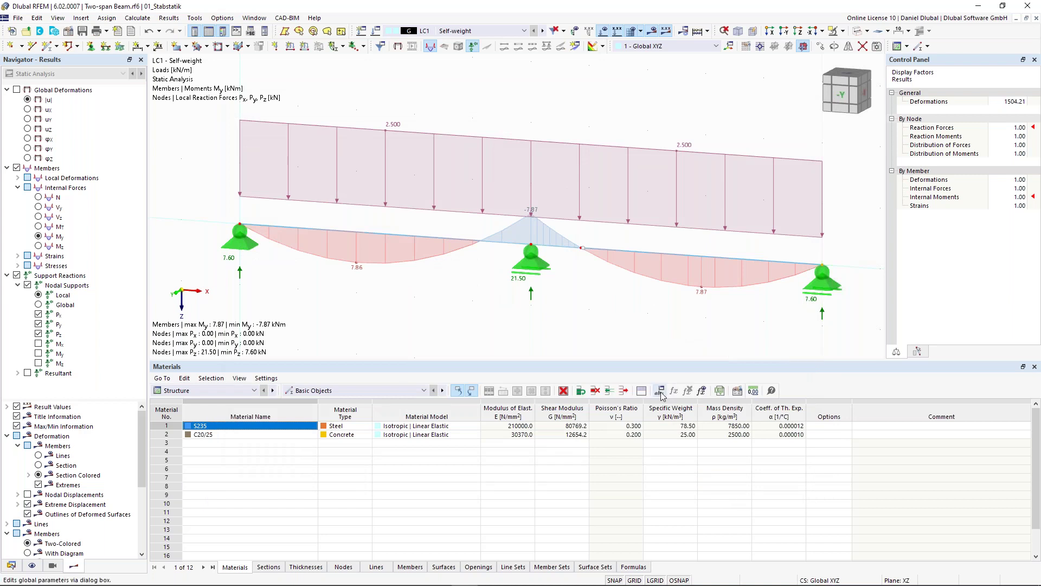
Step: Set global parameter L to 3 m, apply it to the beam and close the global parameters
{"action": "left_click", "coordinate": [660, 392]}
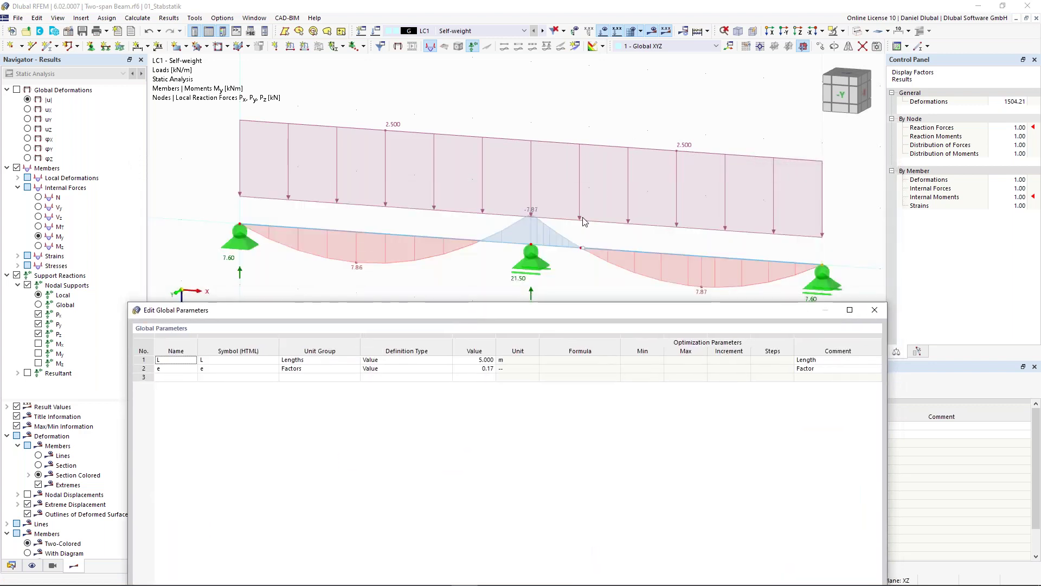
{"action": "left_click", "coordinate": [477, 360]}
{"action": "left_click", "coordinate": [477, 360]}
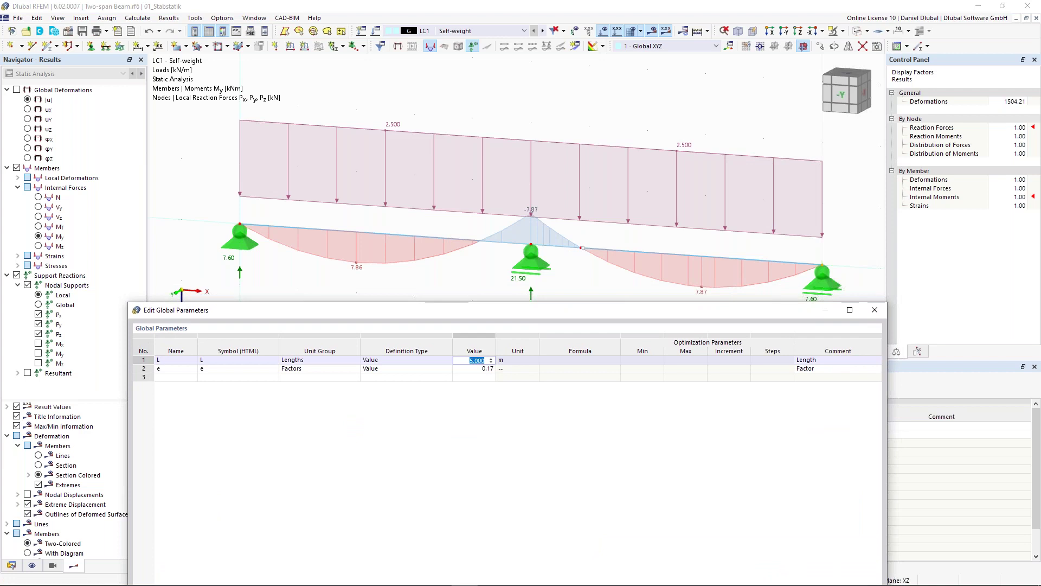
{"action": "type", "text": "4"}
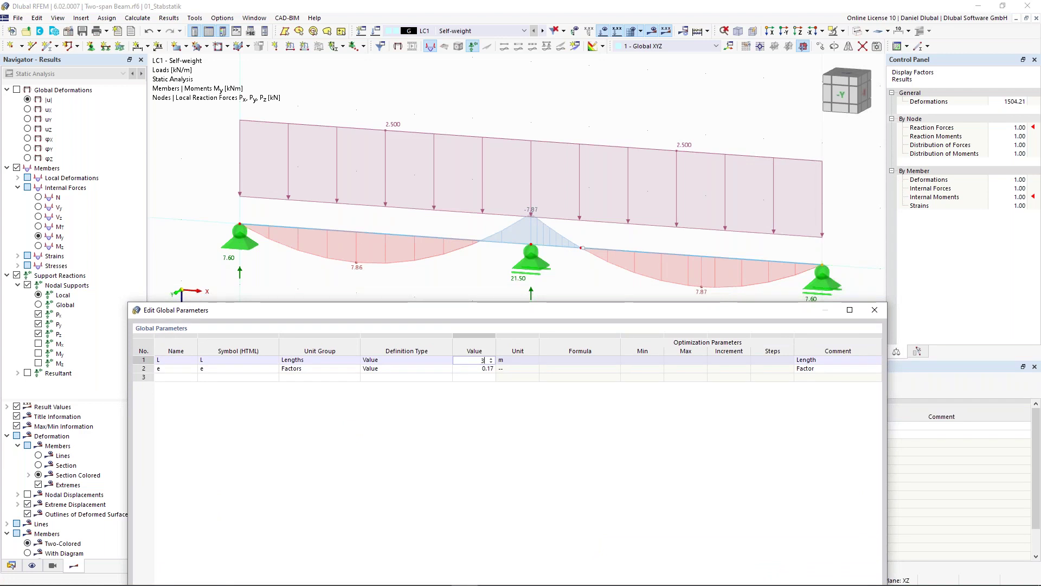
{"action": "left_click_drag", "start_coordinate": [543, 310], "coordinate": [402, 119]}
{"action": "key", "text": "Return"}
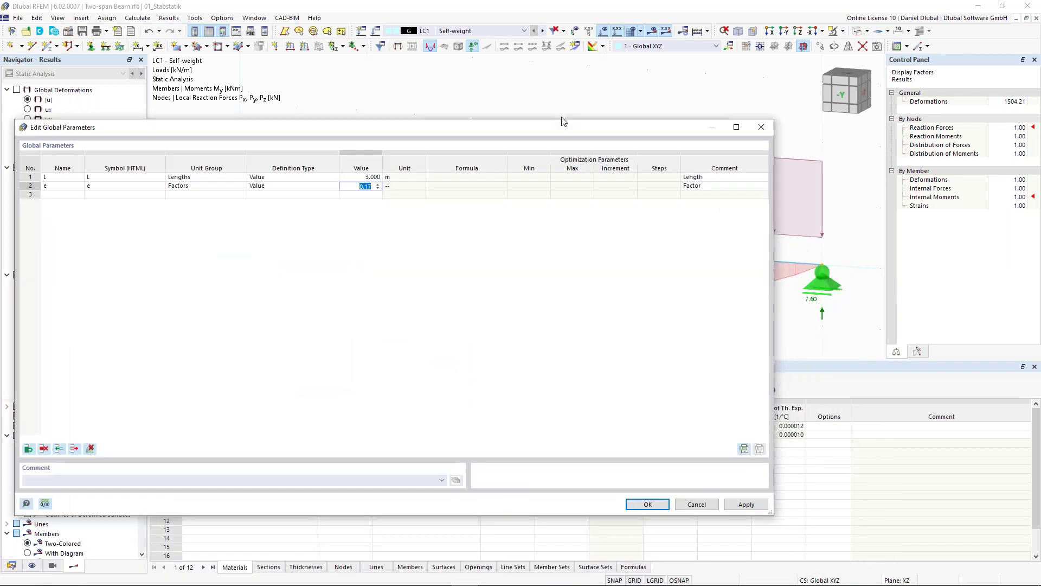
{"action": "left_click", "coordinate": [746, 494]}
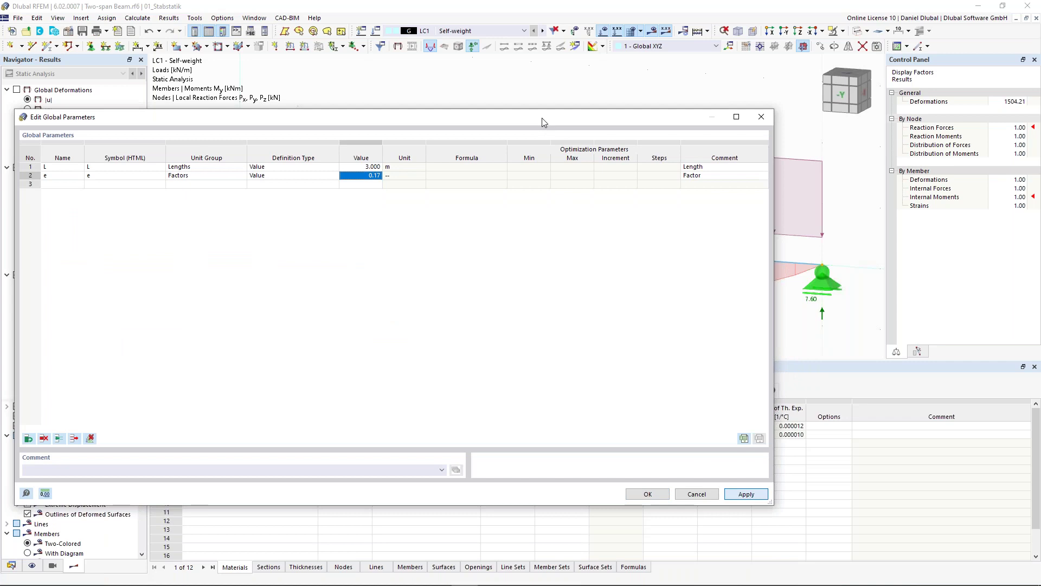
{"action": "left_click_drag", "start_coordinate": [506, 118], "coordinate": [533, 320]}
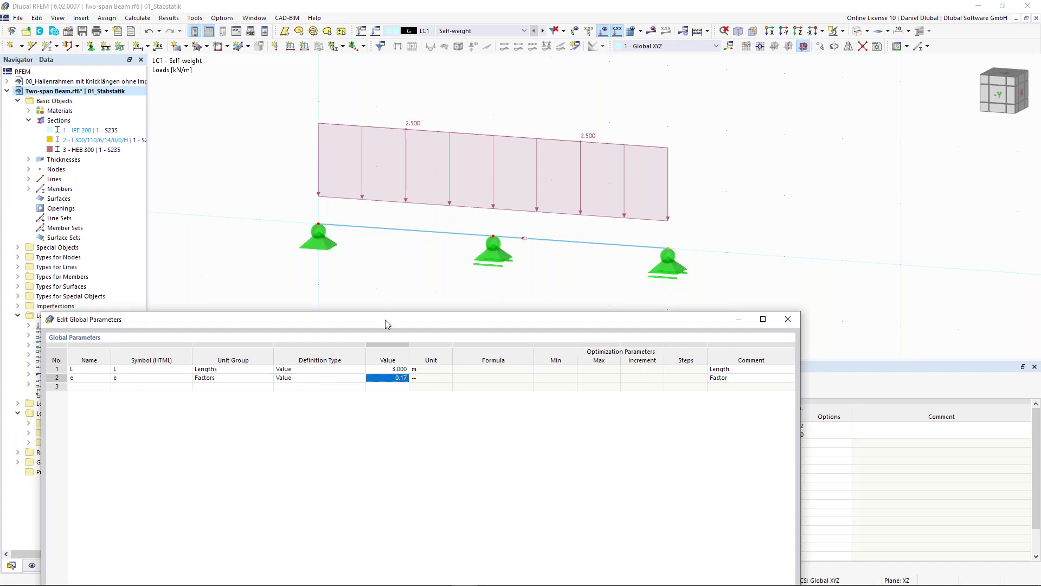
{"action": "left_click_drag", "start_coordinate": [387, 323], "coordinate": [398, 148]}
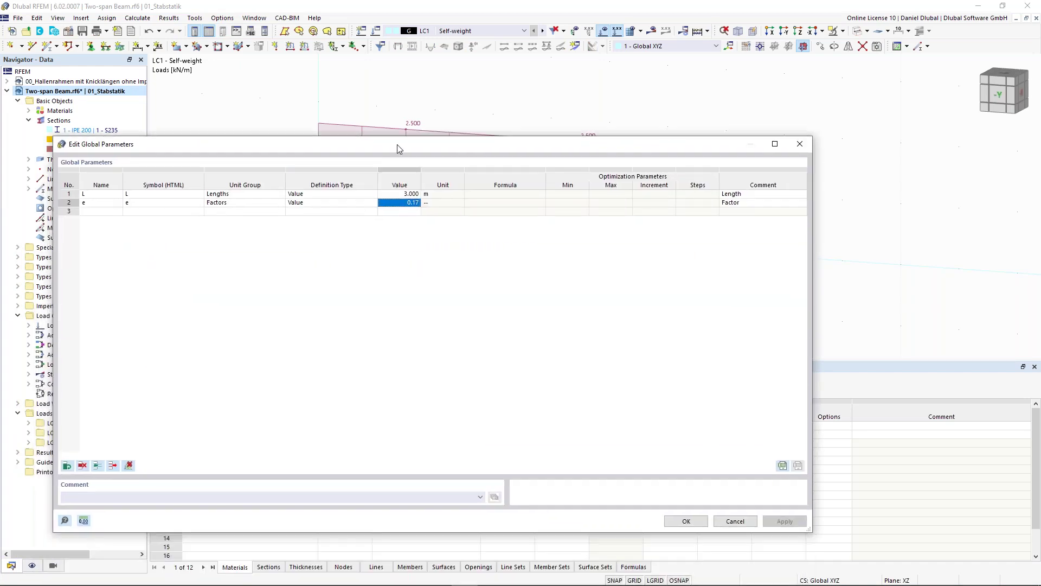
{"action": "left_click", "coordinate": [800, 144]}
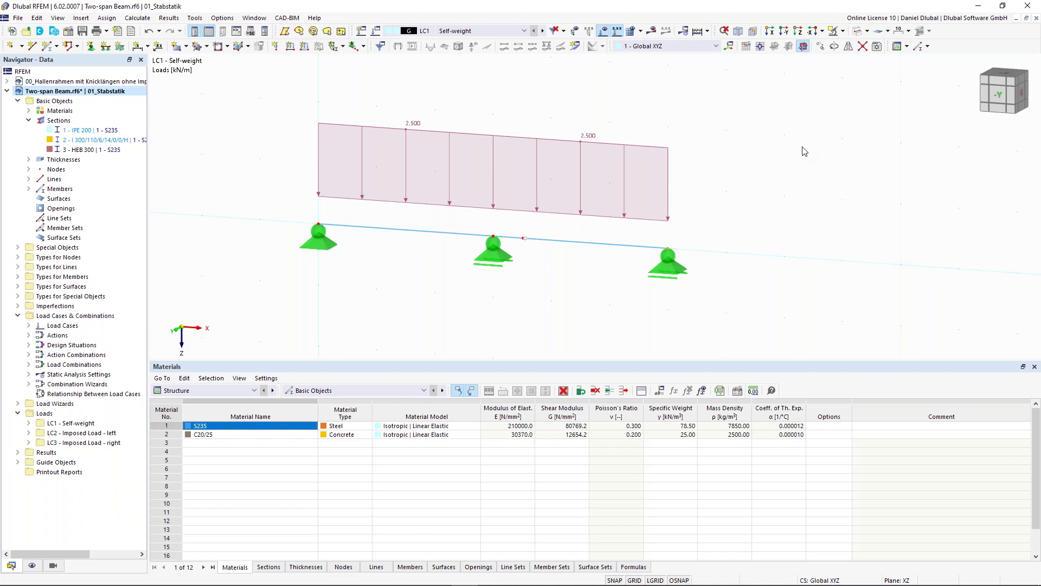
Step: Select the whole beam with its supports and loads and delete it from the model
{"action": "scroll", "coordinate": [544, 163], "scroll_direction": "down", "scroll_amount": 3}
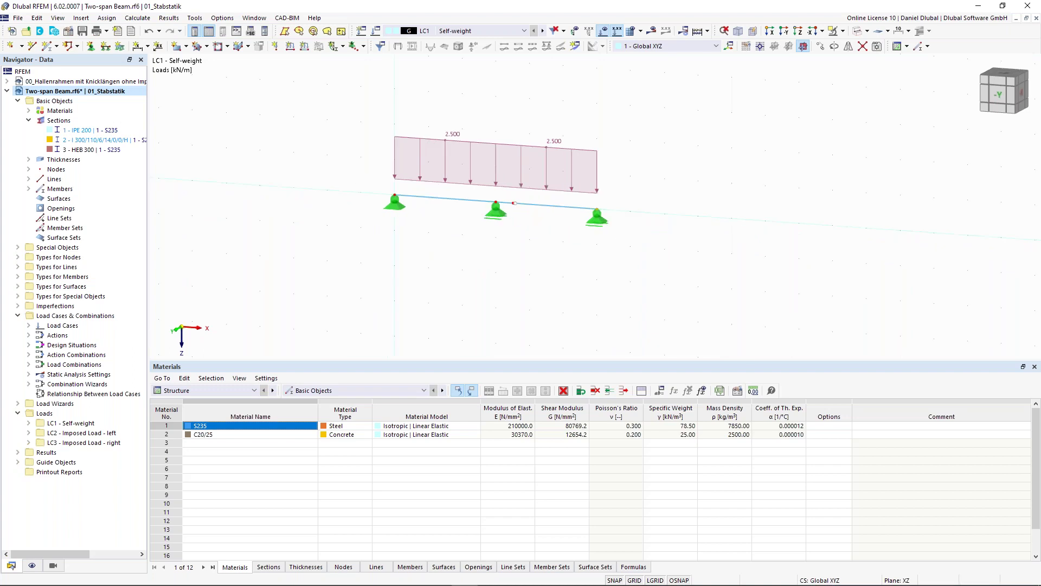
{"action": "middle_click_drag", "start_coordinate": [349, 232], "coordinate": [345, 278]}
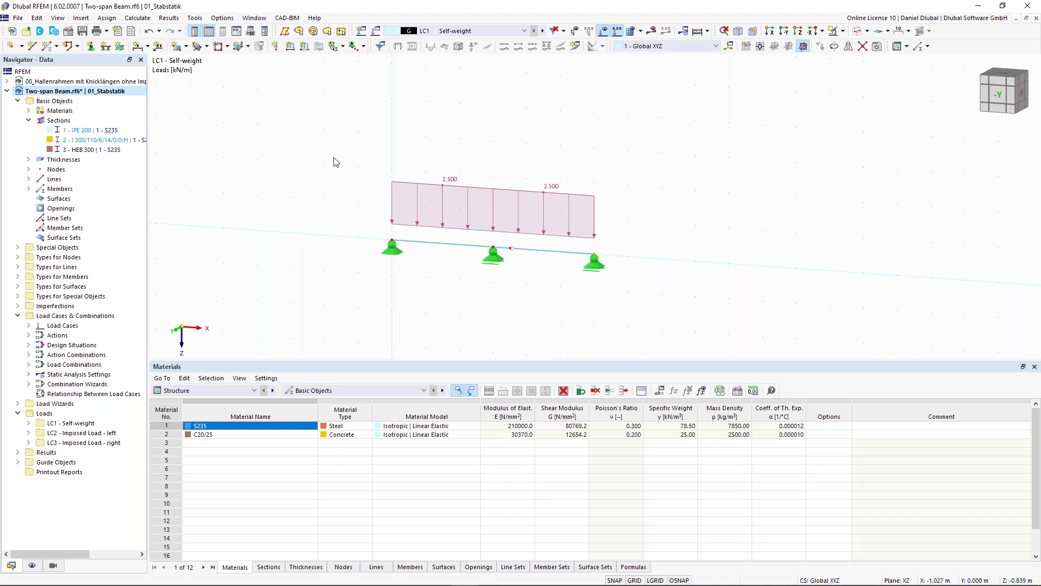
{"action": "left_click_drag", "start_coordinate": [320, 147], "coordinate": [655, 316]}
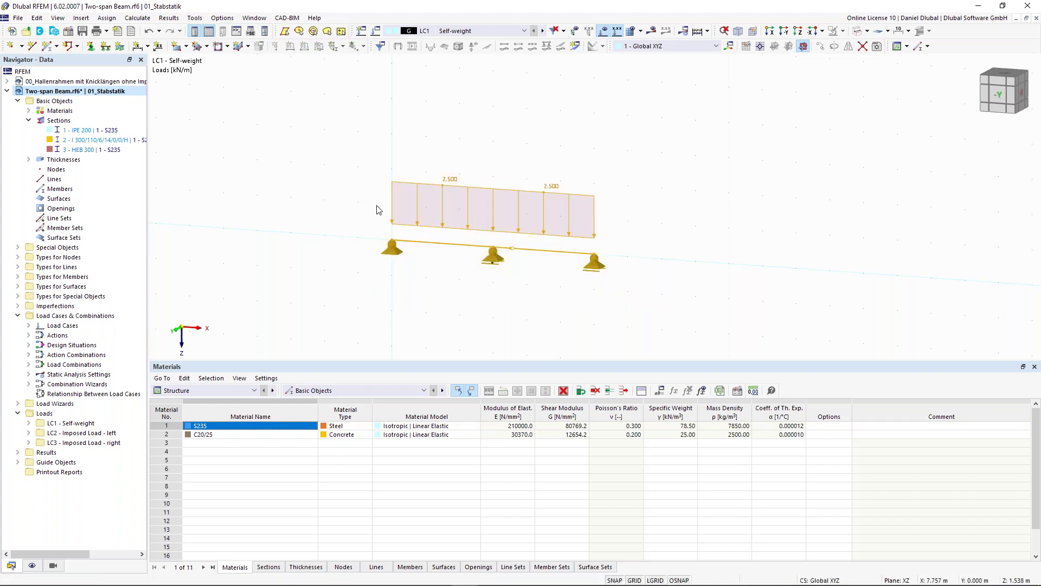
{"action": "key", "text": "Delete"}
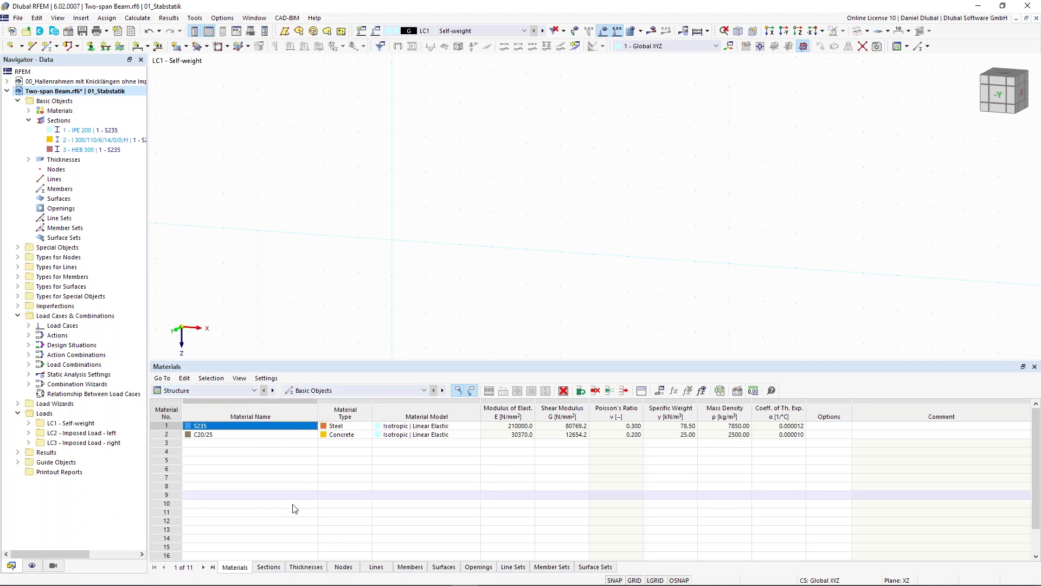
Step: Enter node 1 in the nodes table as a Standard node at X 0 and Z 0
{"action": "left_click", "coordinate": [343, 567]}
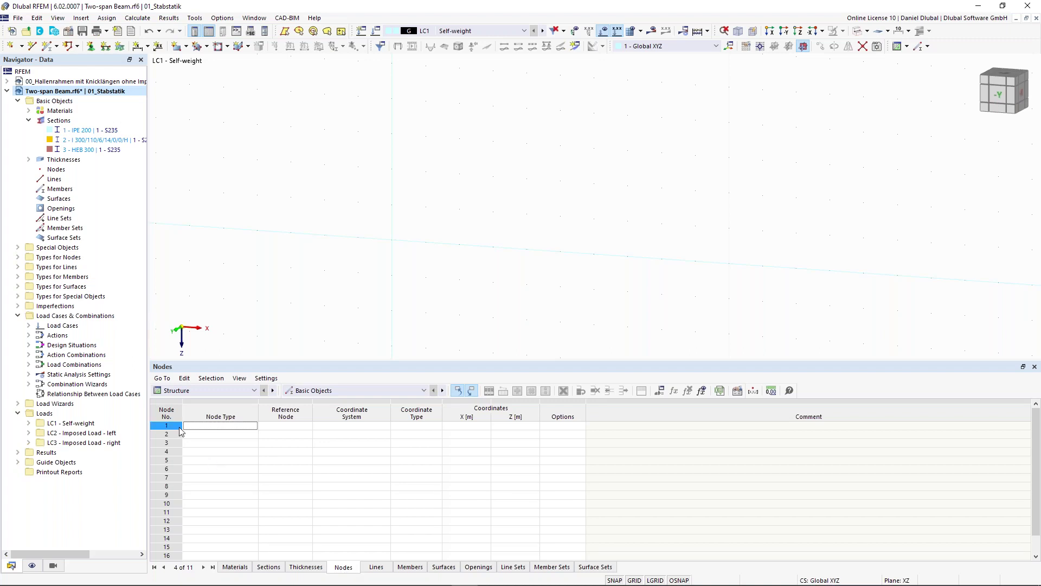
{"action": "left_click", "coordinate": [217, 429]}
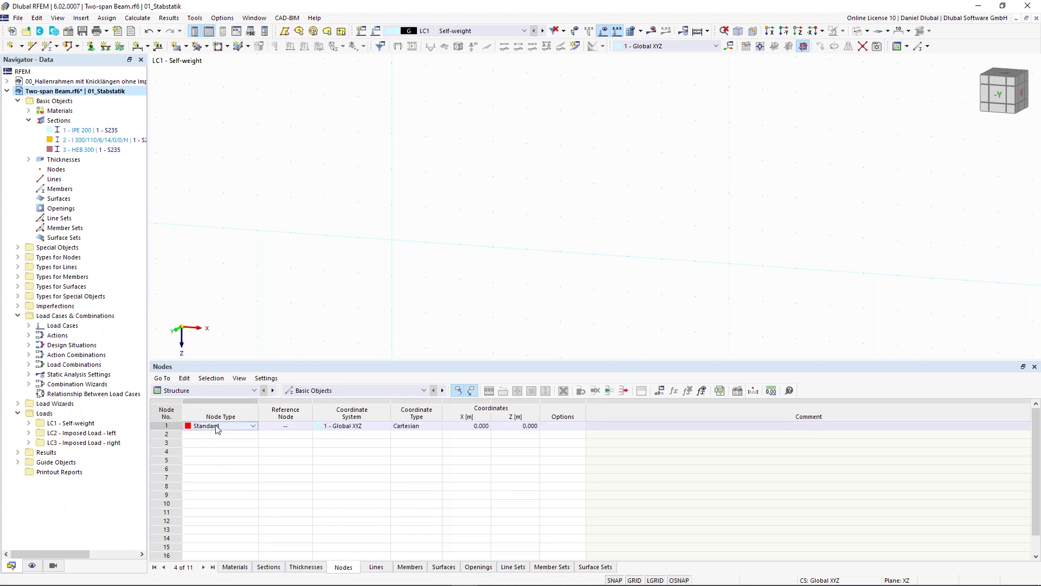
{"action": "key", "text": "Tab"}
{"action": "key", "text": "Tab"}
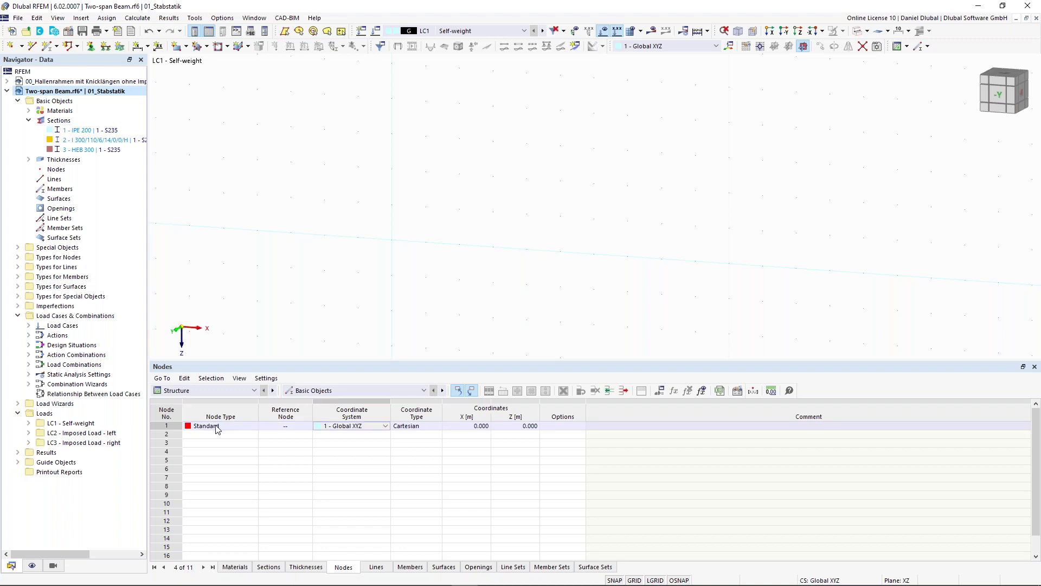
{"action": "key", "text": "Tab"}
{"action": "key", "text": "Tab"}
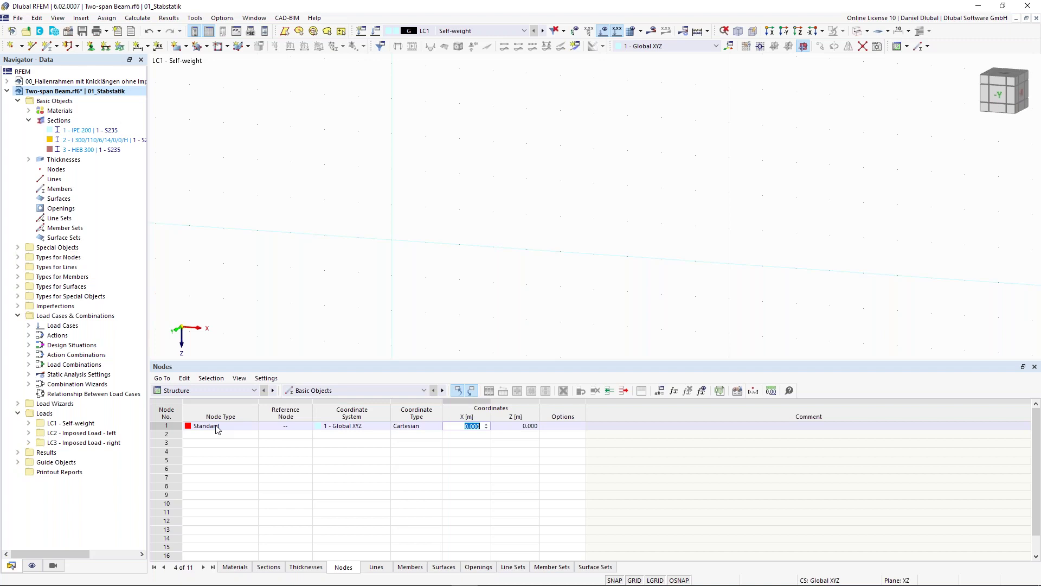
{"action": "type", "text": "0"}
{"action": "key", "text": "Tab"}
{"action": "type", "text": "0"}
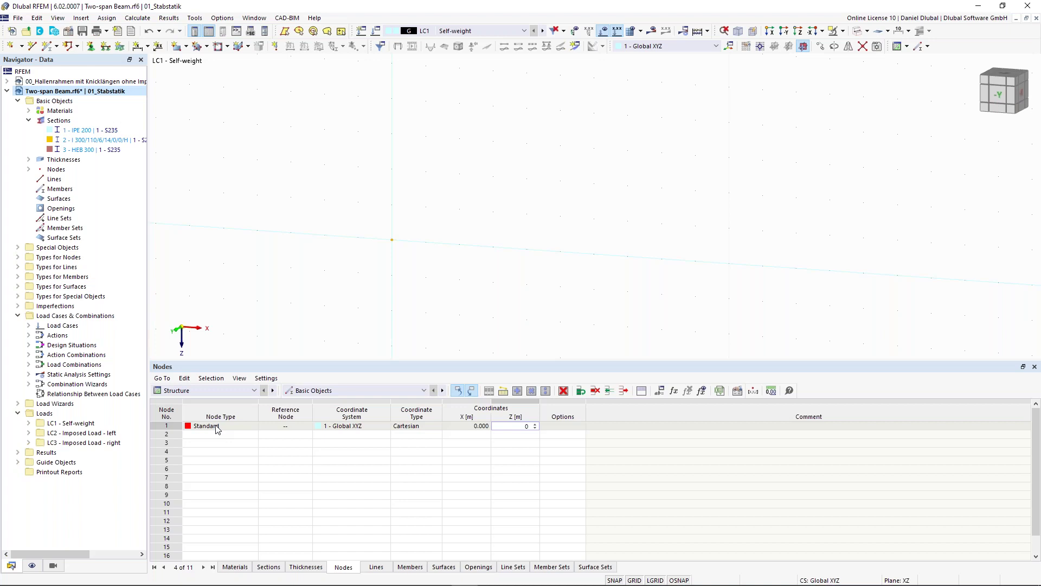
{"action": "key", "text": "Return"}
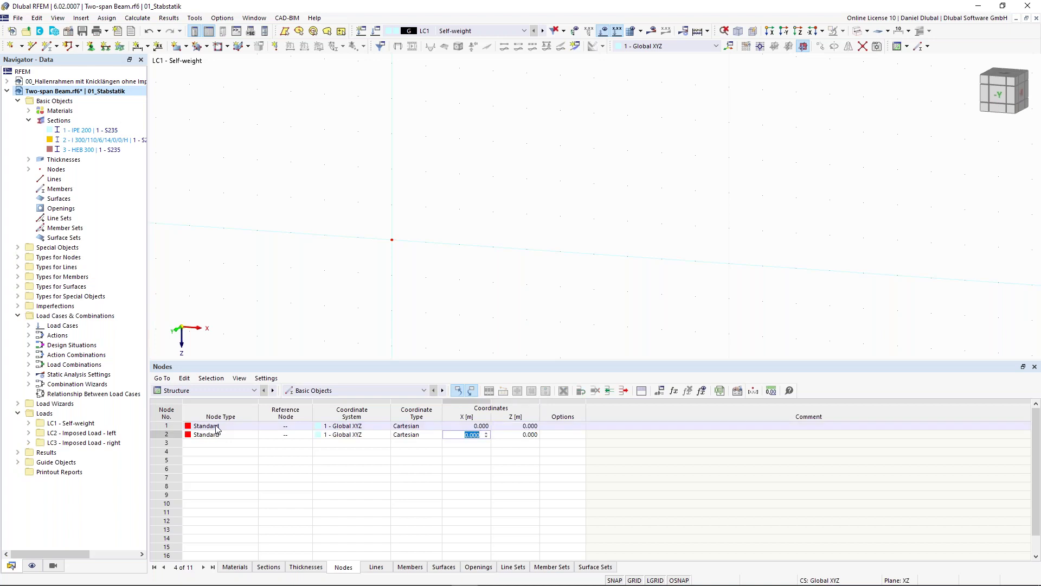
Step: Enter node 2 at X 5 m, Z 2 m and node 3 at X 8 m, Z 2 m in the nodes table
{"action": "type", "text": "5"}
{"action": "key", "text": "Return"}
{"action": "type", "text": "2"}
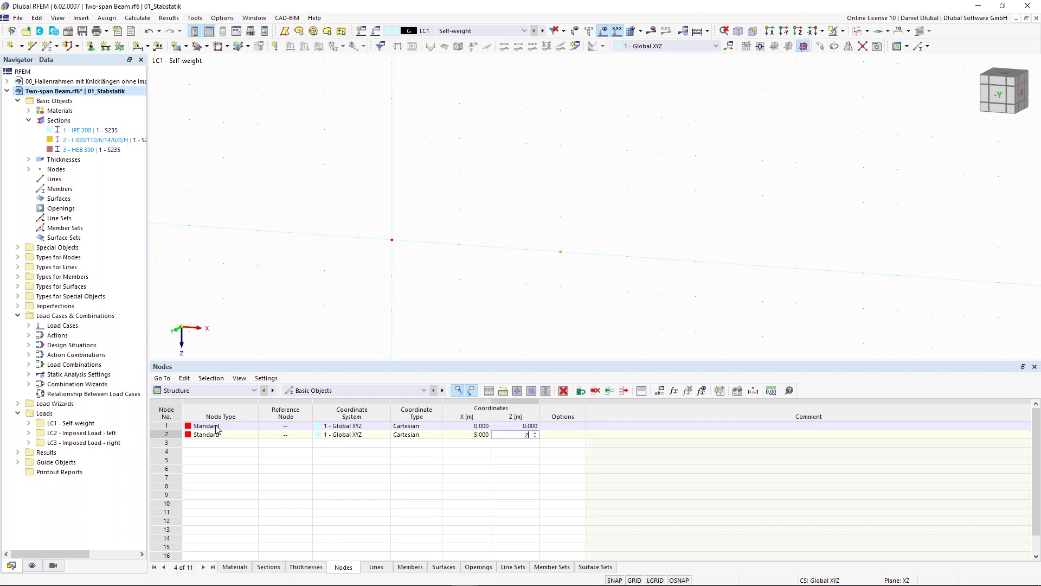
{"action": "key", "text": "Return"}
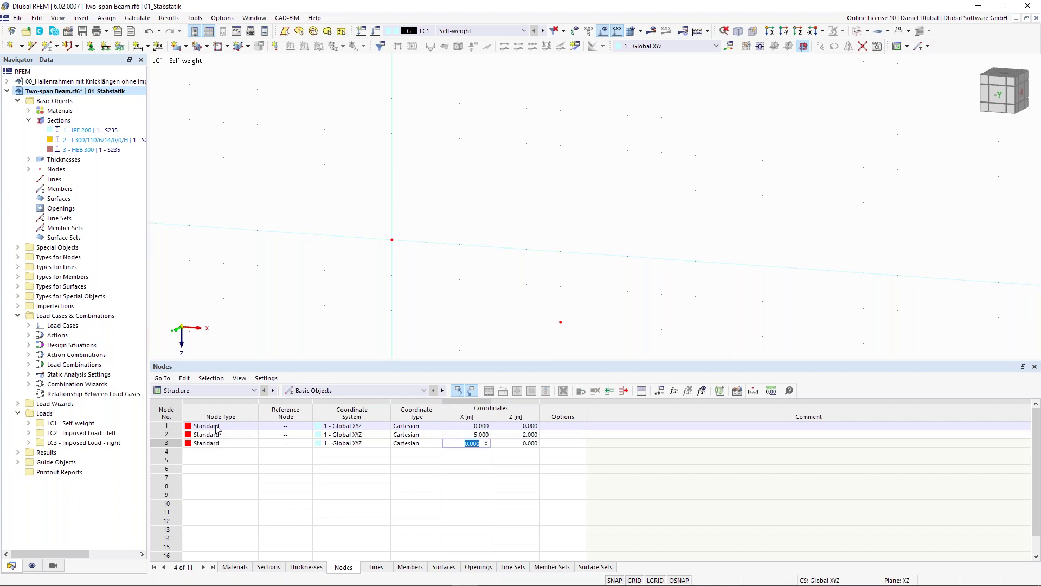
{"action": "type", "text": "8"}
{"action": "key", "text": "Return"}
{"action": "type", "text": "2"}
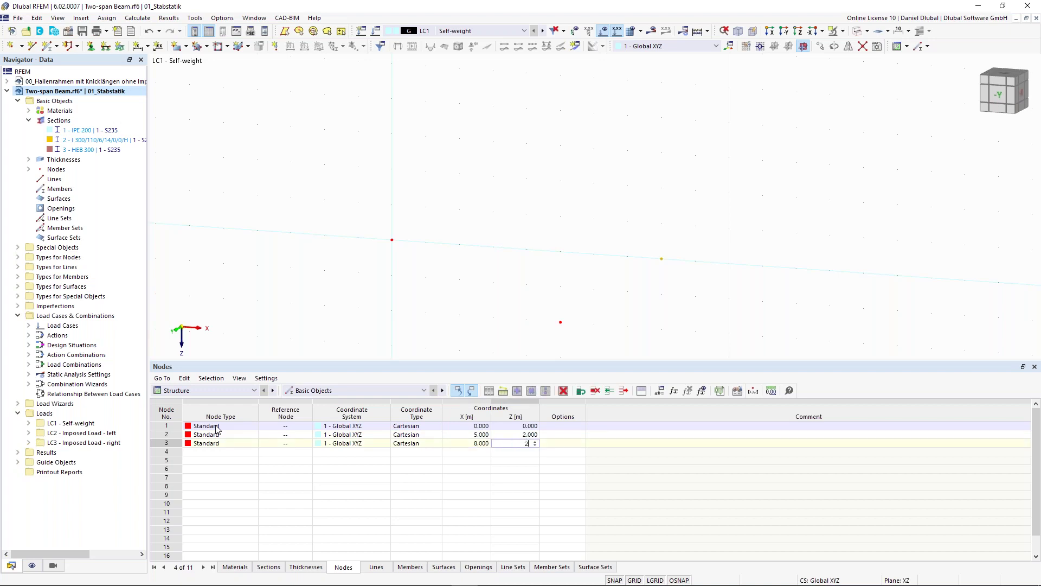
{"action": "key", "text": "Return"}
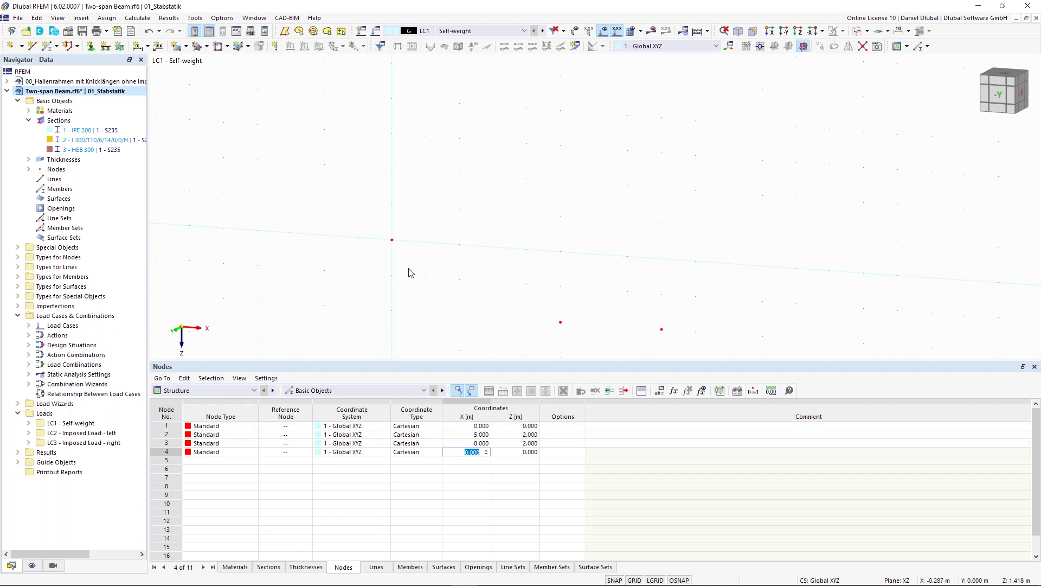
Step: Create two beam members with section 3 - HEB 300, connecting node 1 to node 2 and node 2 to node 3
{"action": "middle_click_drag", "start_coordinate": [327, 296], "coordinate": [390, 249]}
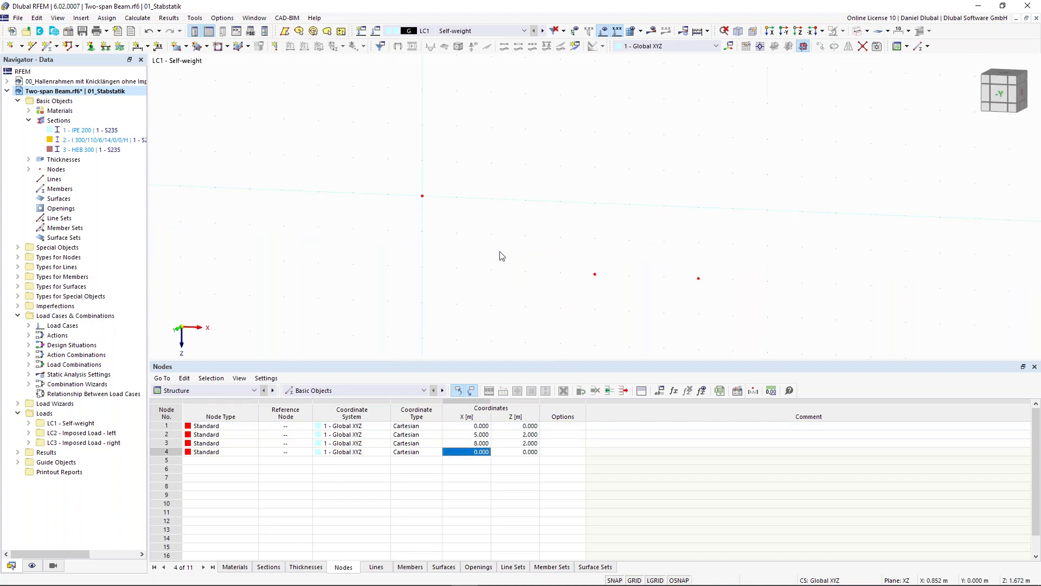
{"action": "left_click", "coordinate": [50, 48]}
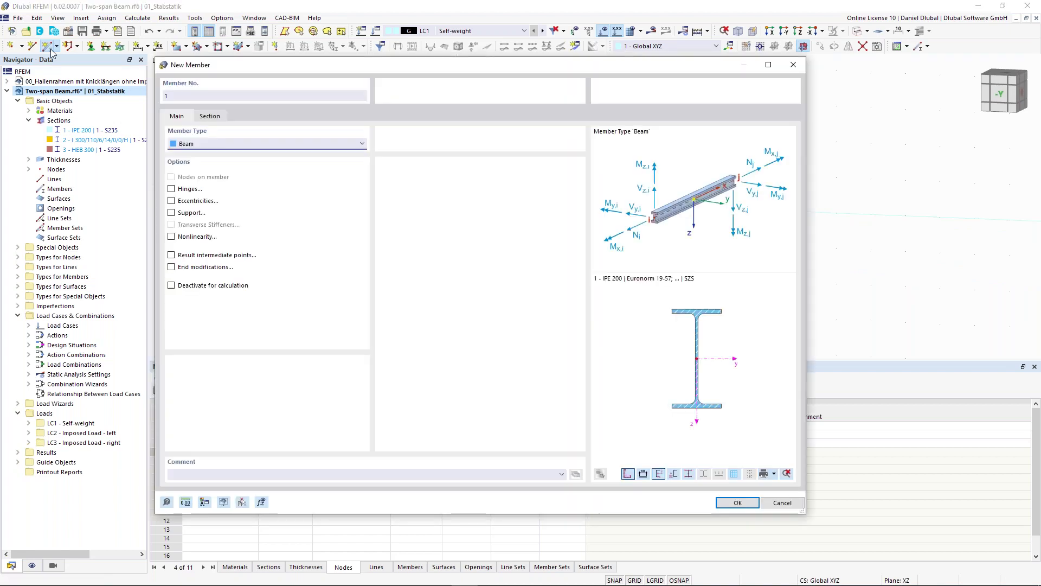
{"action": "left_click", "coordinate": [215, 120]}
{"action": "left_click", "coordinate": [319, 382]}
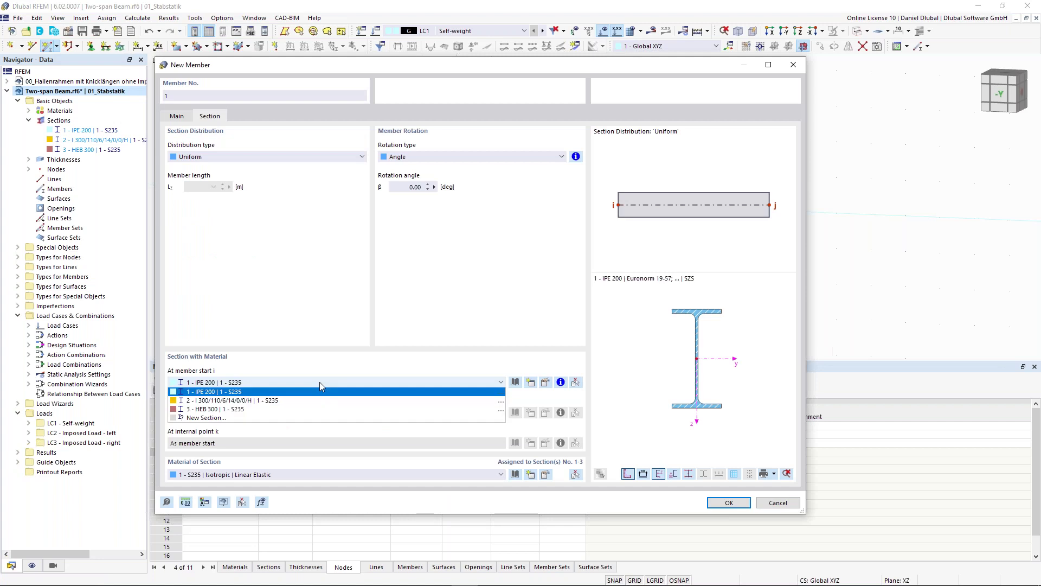
{"action": "left_click", "coordinate": [315, 410]}
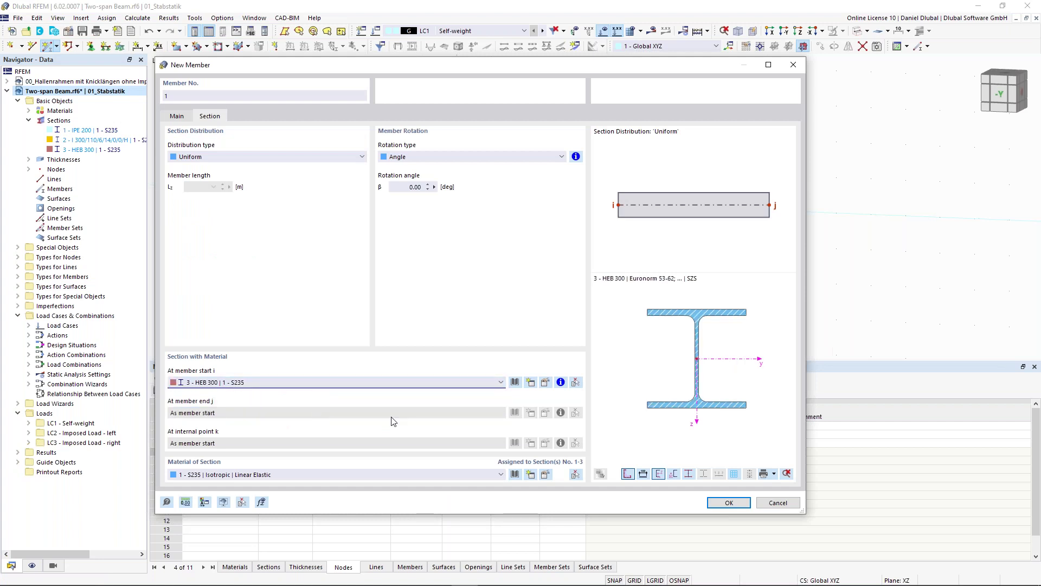
{"action": "left_click", "coordinate": [728, 503]}
{"action": "left_click", "coordinate": [422, 196]}
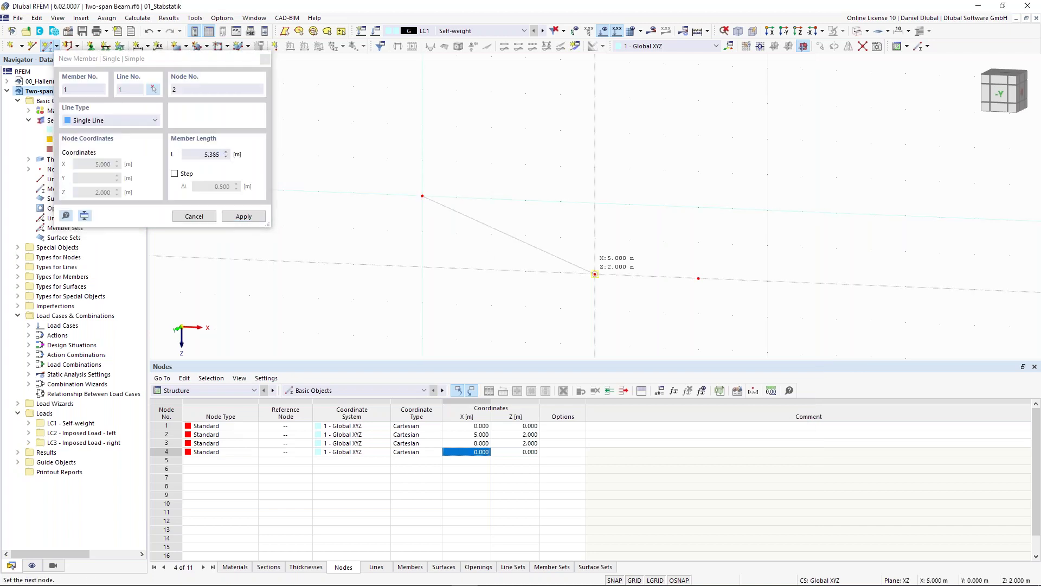
{"action": "left_click", "coordinate": [595, 274]}
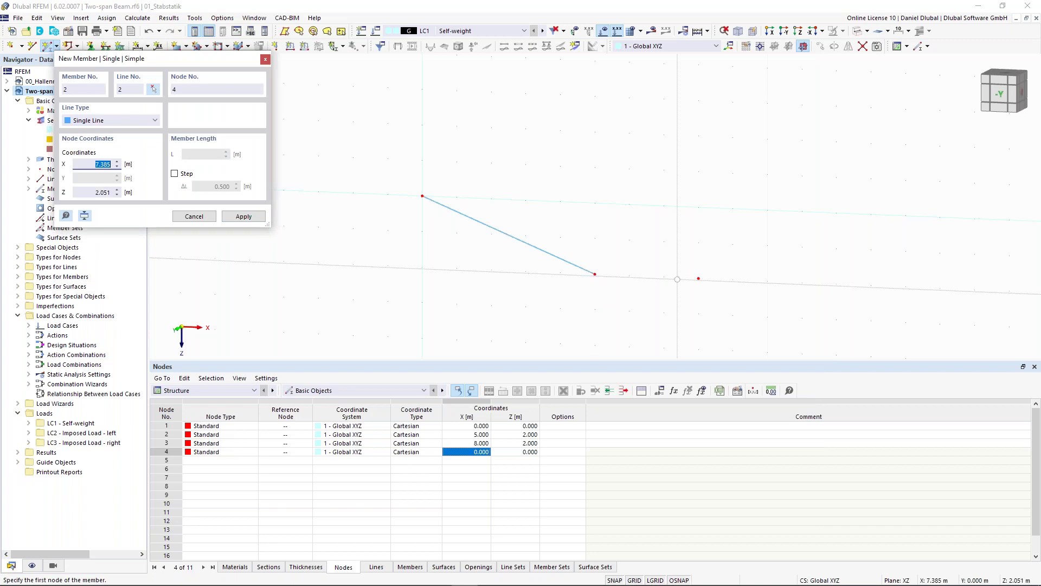
{"action": "left_click", "coordinate": [698, 278]}
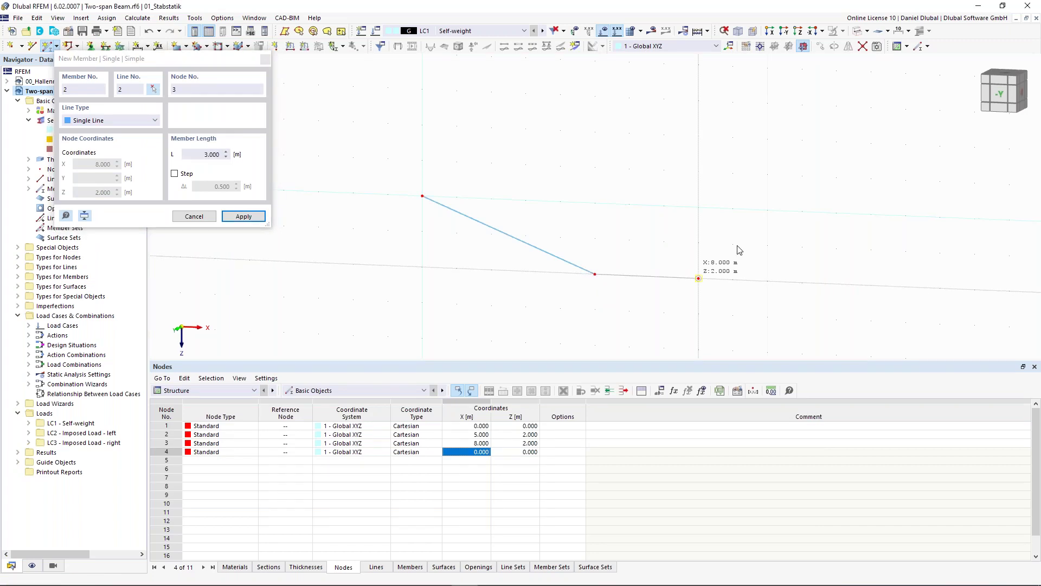
{"action": "key", "text": "Escape"}
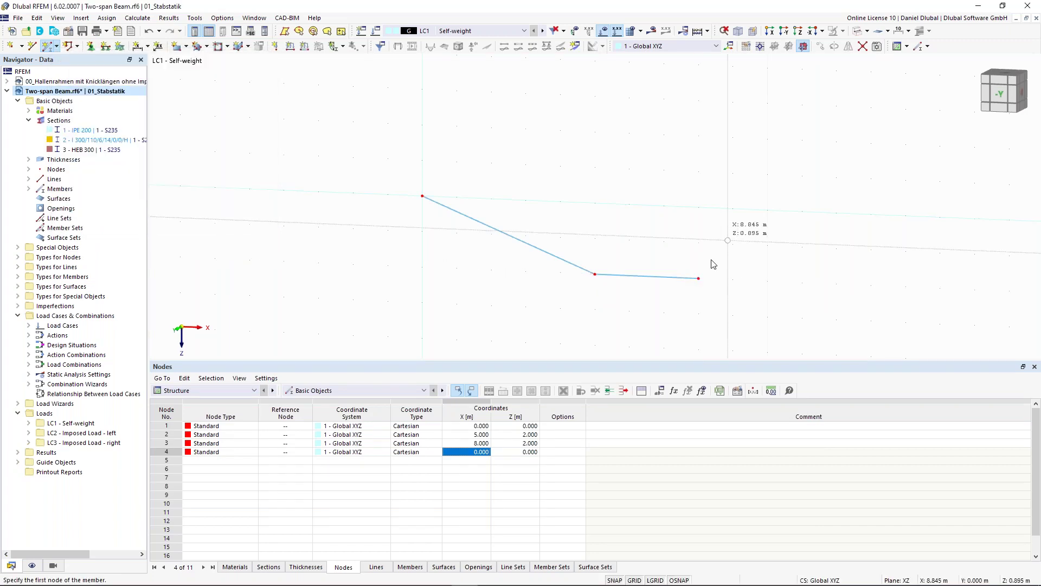
{"action": "key", "text": "Escape"}
Step: Assign the Fixed nodal support to node 1 at the upper end of the inclined member
{"action": "middle_click_drag", "start_coordinate": [572, 180], "coordinate": [543, 138]}
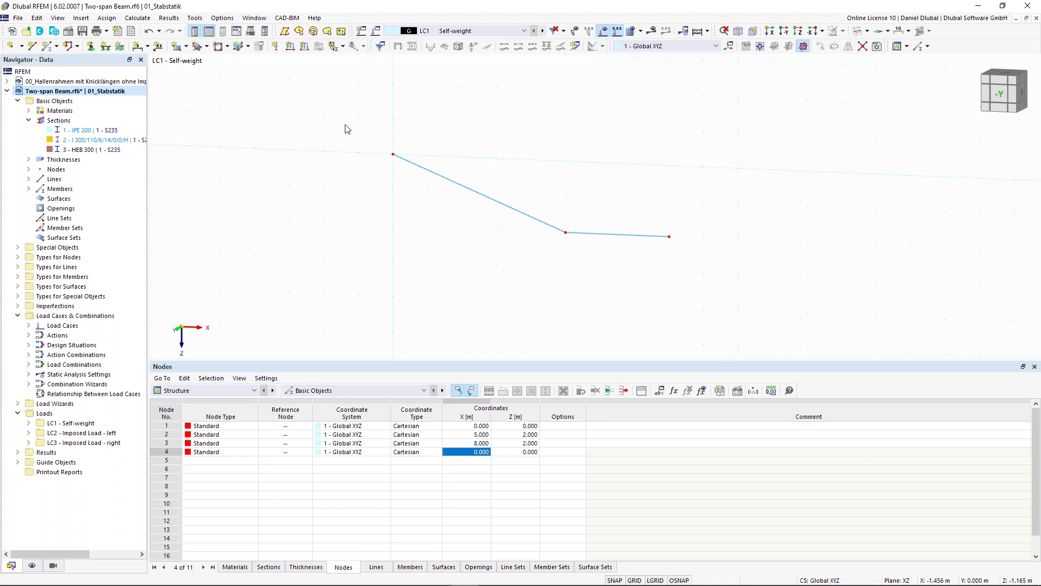
{"action": "left_click_drag", "start_coordinate": [360, 125], "coordinate": [417, 195]}
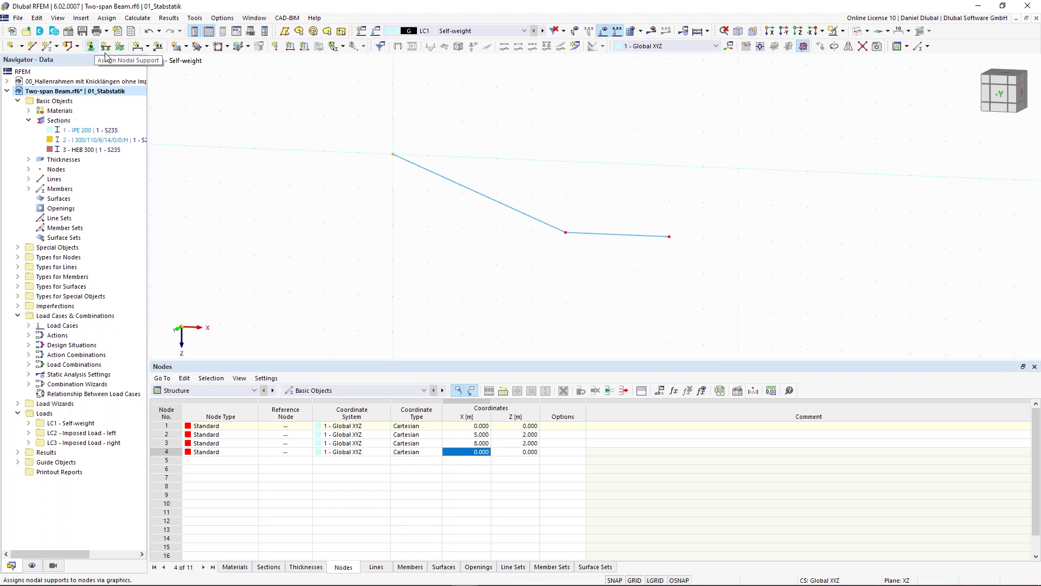
{"action": "left_click_drag", "start_coordinate": [348, 116], "coordinate": [431, 188]}
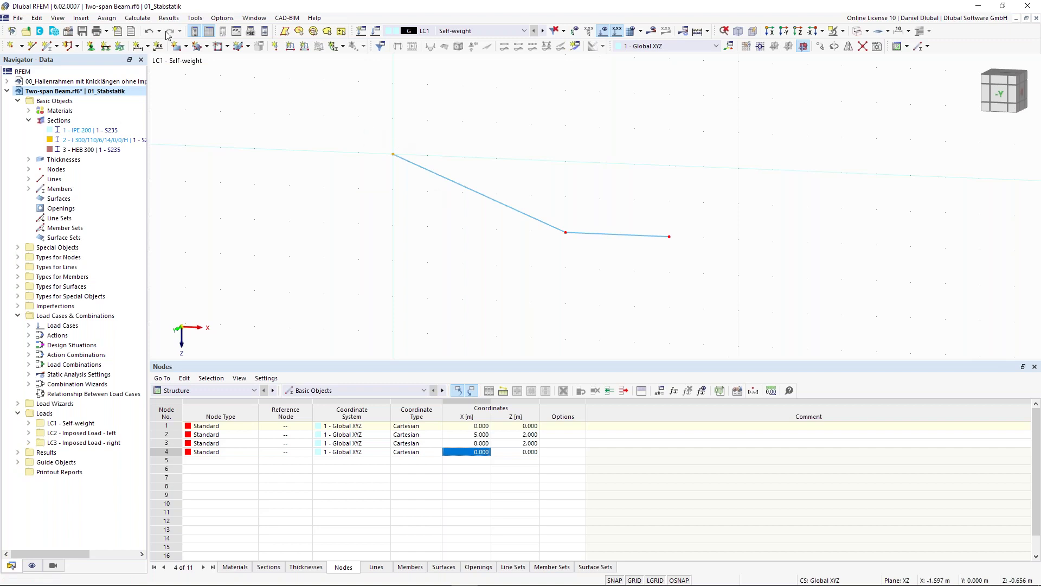
{"action": "left_click", "coordinate": [91, 47]}
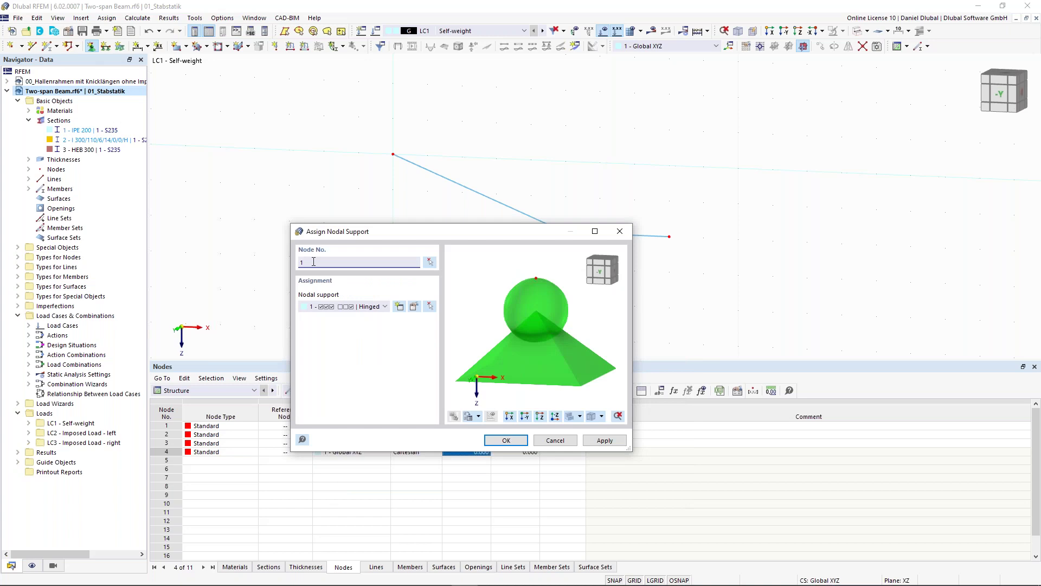
{"action": "left_click", "coordinate": [369, 307]}
{"action": "left_click", "coordinate": [369, 333]}
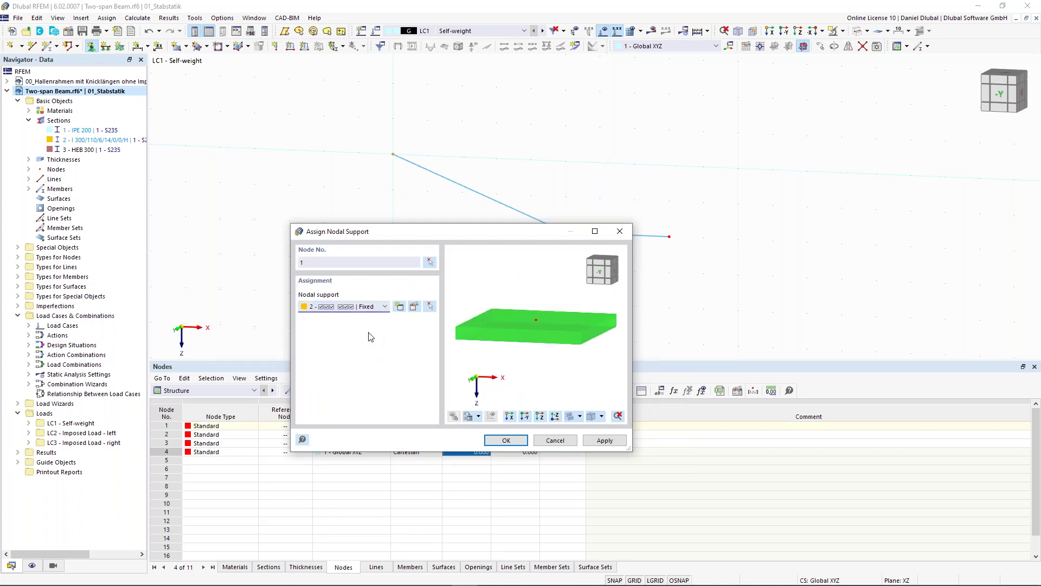
{"action": "left_click", "coordinate": [504, 441]}
Step: Assign the Roller in X' nodal support to node 2, checking its support conditions before confirming
{"action": "left_click_drag", "start_coordinate": [579, 250], "coordinate": [588, 265]}
{"action": "left_click", "coordinate": [91, 46]}
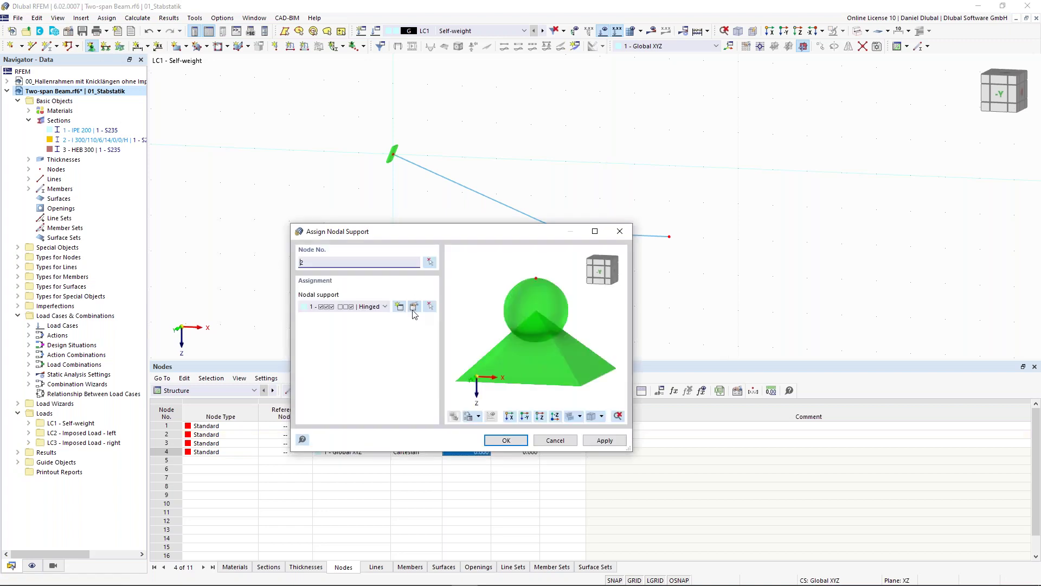
{"action": "left_click", "coordinate": [385, 306]}
{"action": "left_click", "coordinate": [380, 352]}
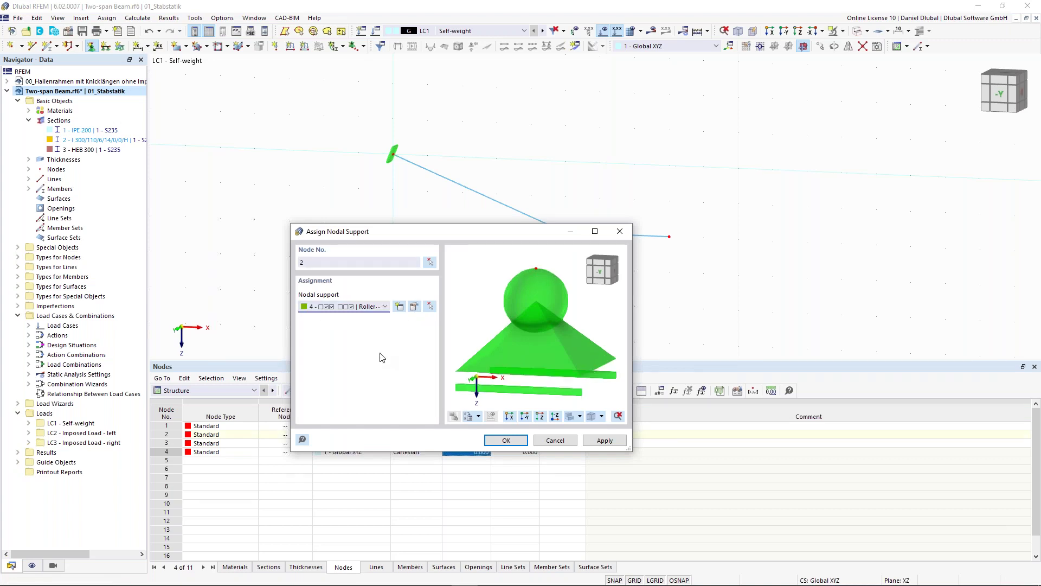
{"action": "left_click", "coordinate": [416, 308]}
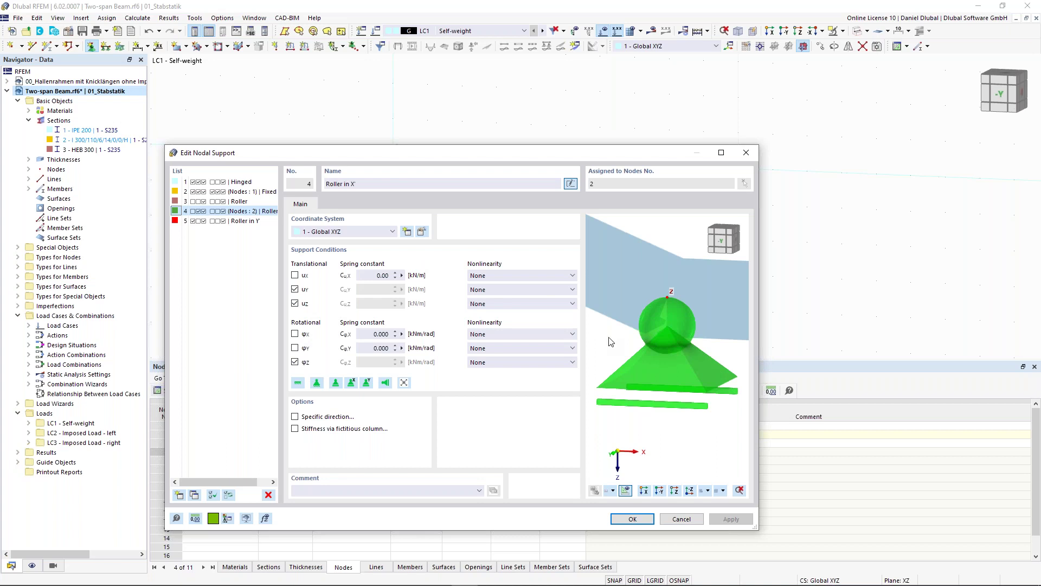
{"action": "left_click", "coordinate": [640, 523]}
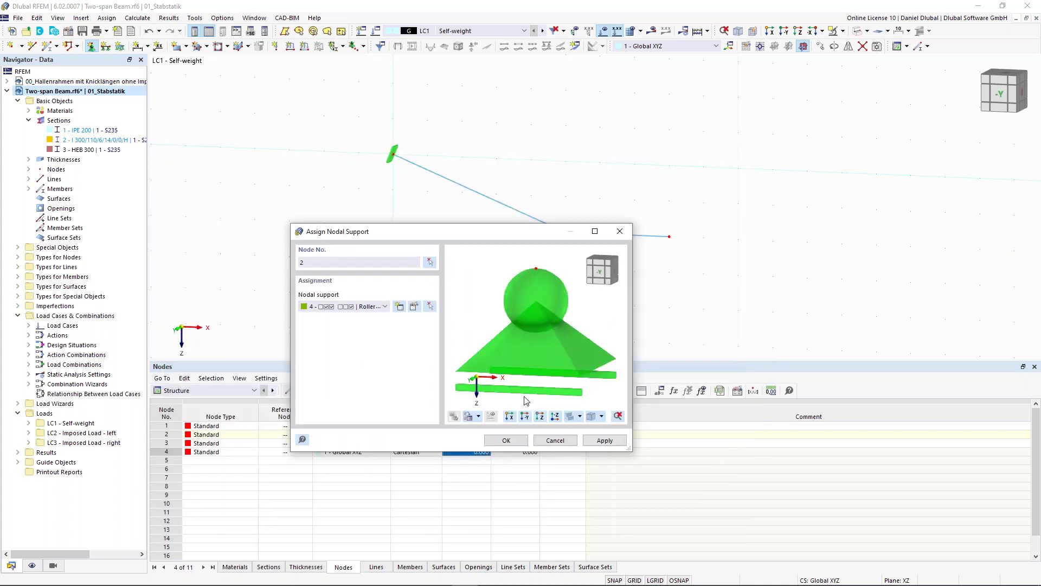
{"action": "left_click", "coordinate": [506, 440]}
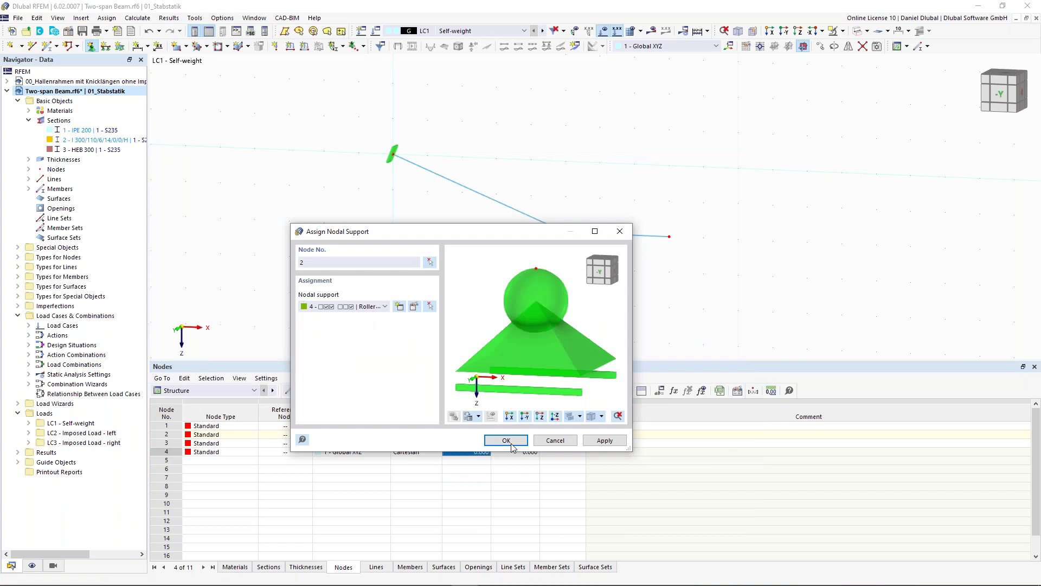
Step: Define a new trapezoidal member load in LC1 with p1 of 10 kN/m and relative end distance B of 80 %
{"action": "middle_click_drag", "start_coordinate": [430, 222], "coordinate": [436, 221], "text": "ctrl"}
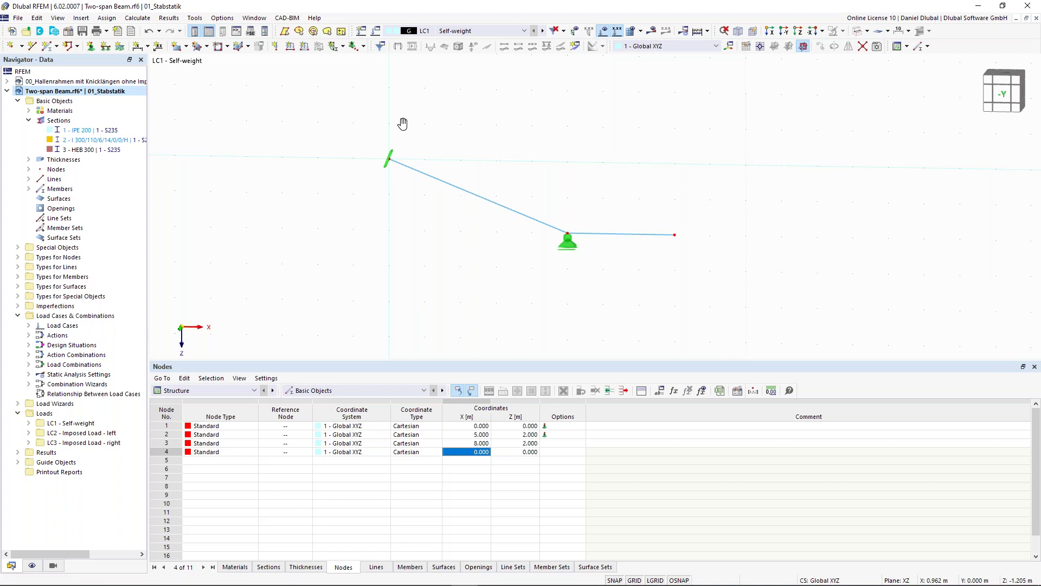
{"action": "middle_click_drag", "start_coordinate": [404, 123], "coordinate": [383, 132]}
{"action": "scroll", "coordinate": [411, 138], "scroll_direction": "up", "scroll_amount": 1}
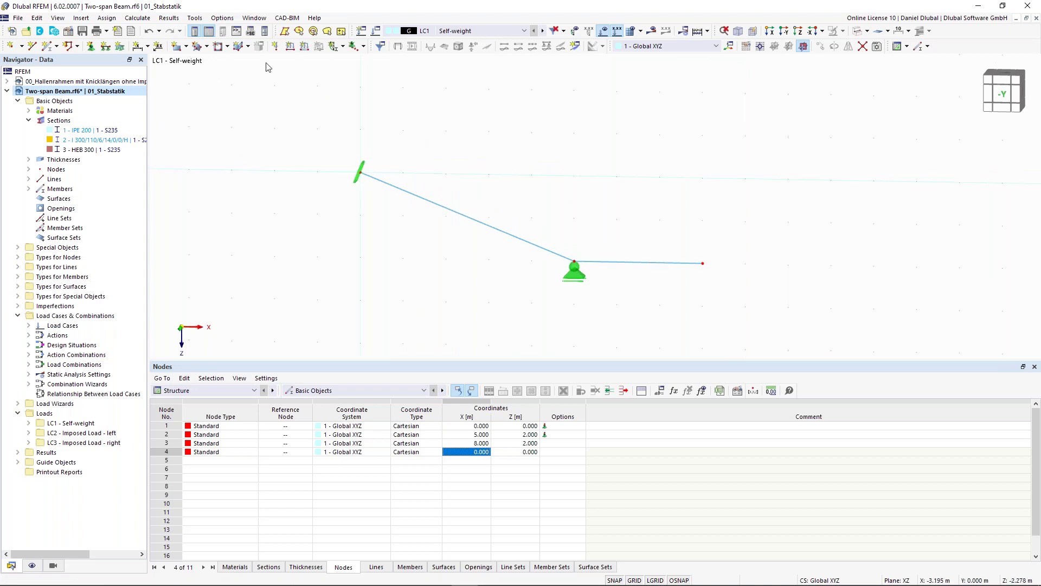
{"action": "left_click", "coordinate": [305, 48]}
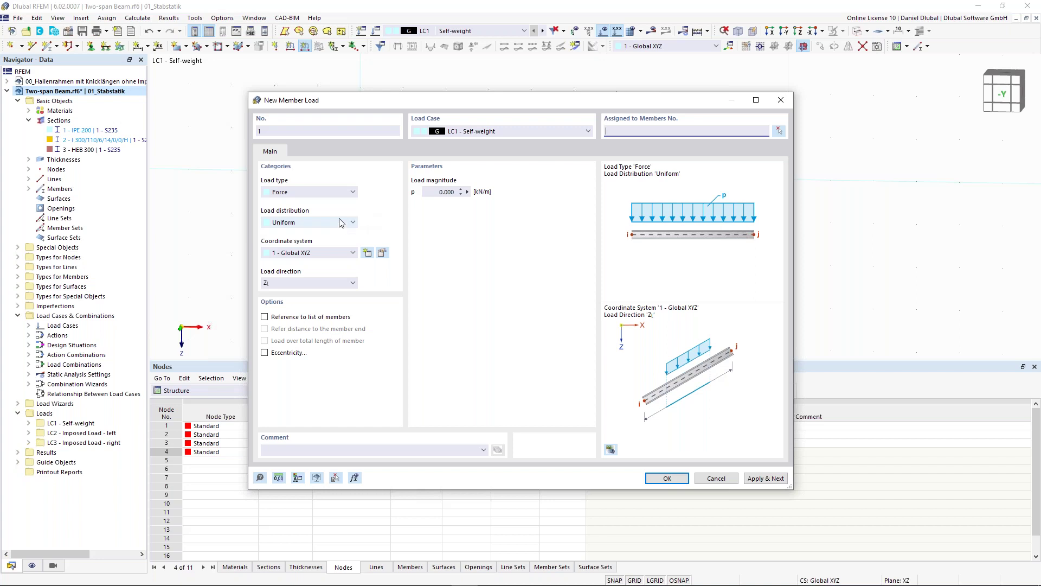
{"action": "left_click", "coordinate": [341, 223]}
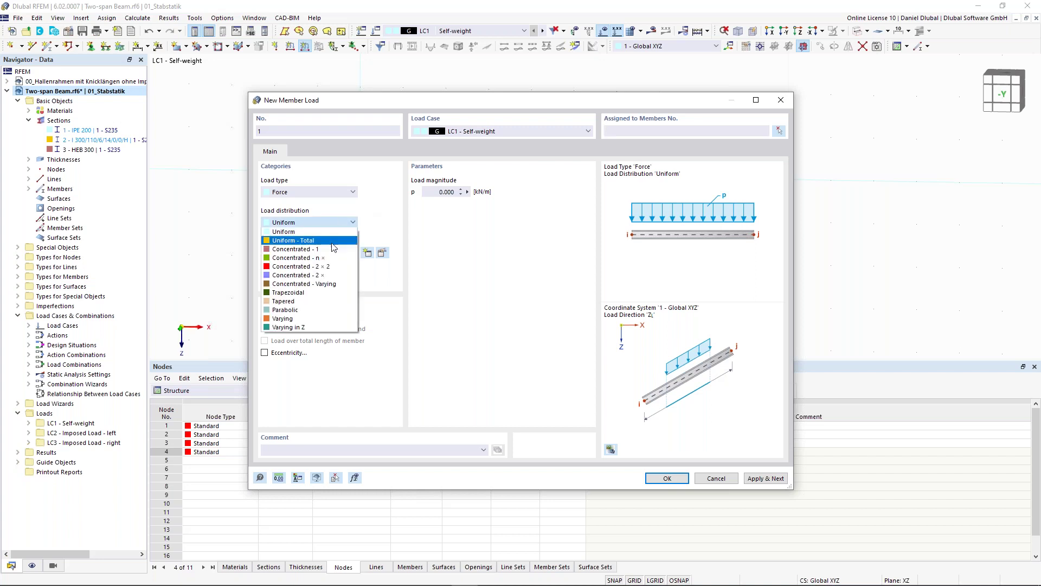
{"action": "left_click", "coordinate": [318, 296]}
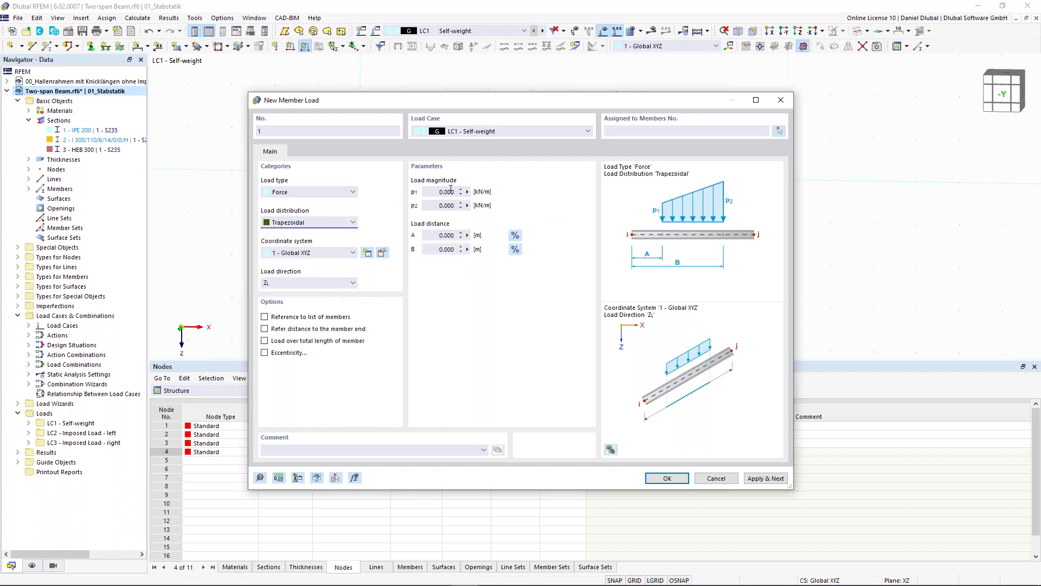
{"action": "key", "text": "Tab"}
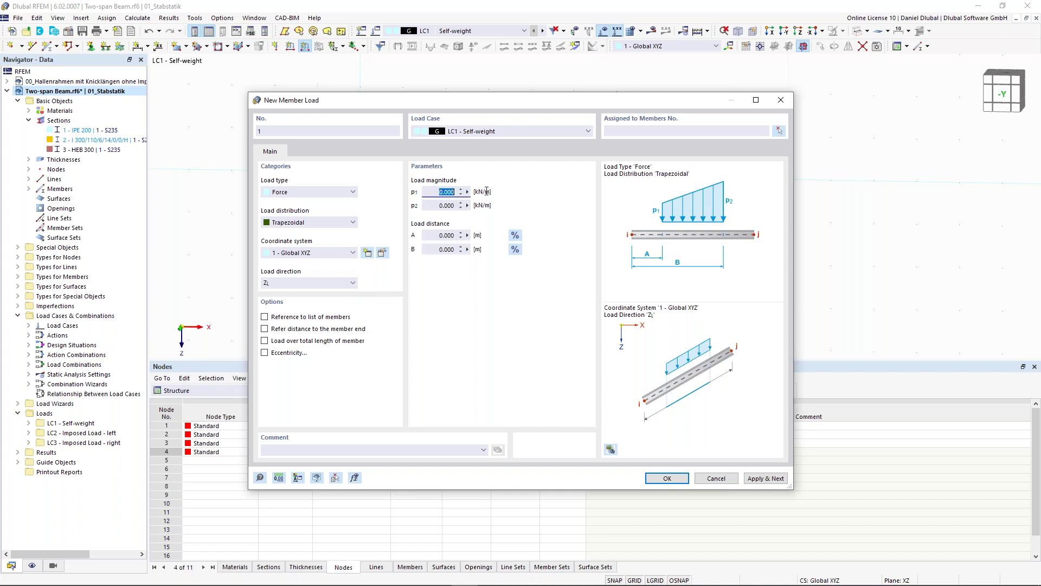
{"action": "type", "text": "10"}
{"action": "left_click", "coordinate": [437, 205]}
{"action": "left_click", "coordinate": [513, 250]}
{"action": "left_click_drag", "start_coordinate": [438, 250], "coordinate": [456, 249]}
{"action": "type", "text": "80"}
{"action": "left_click", "coordinate": [435, 233]}
Step: Assign the trapezoidal load to the inclined member between nodes 1 and 2 and apply it, continuing with another load
{"action": "left_click", "coordinate": [780, 130]}
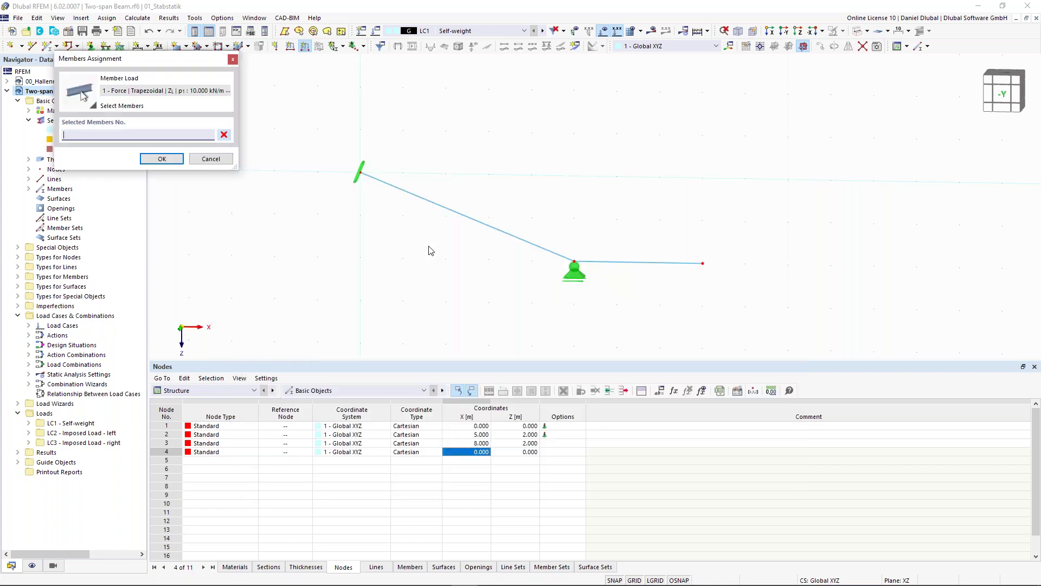
{"action": "left_click", "coordinate": [459, 214]}
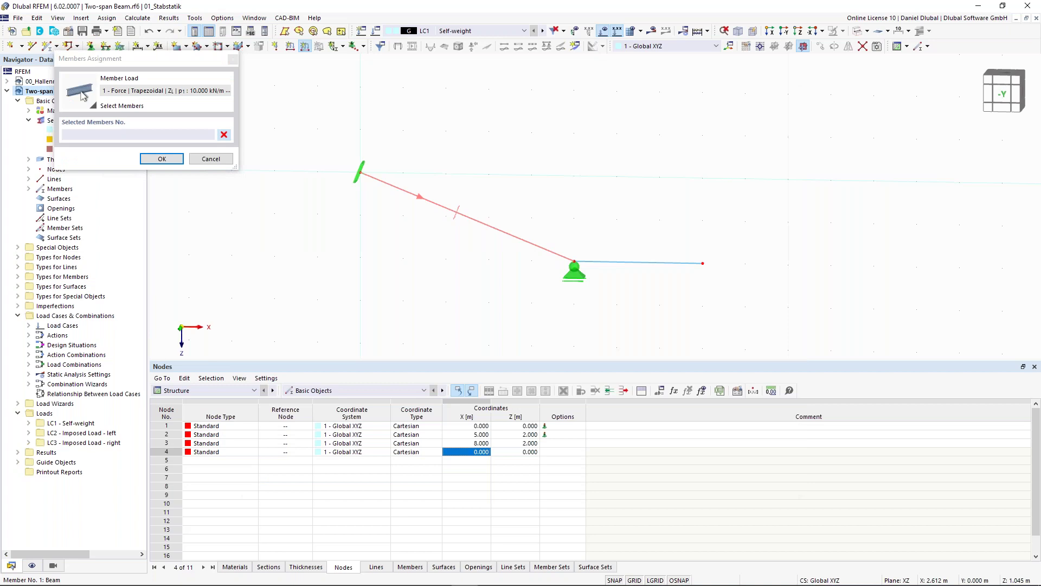
{"action": "left_click", "coordinate": [176, 161]}
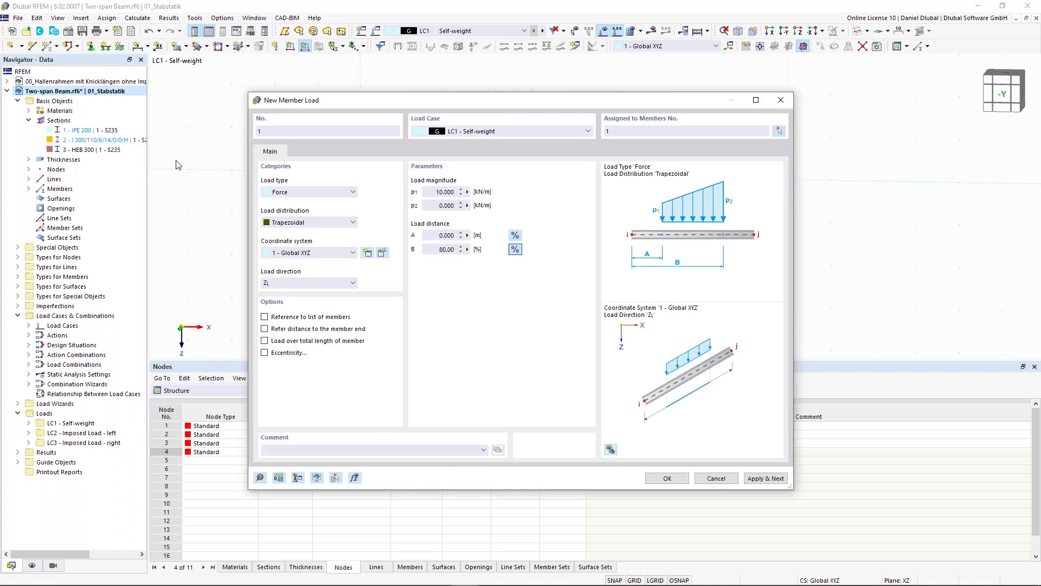
{"action": "left_click", "coordinate": [773, 479]}
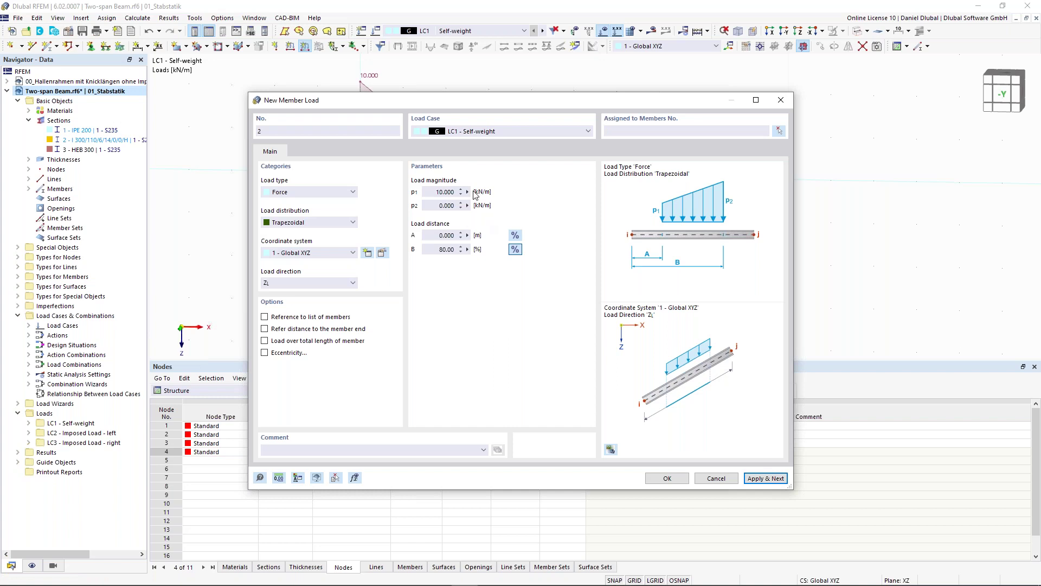
Step: Add a second trapezoidal load to the horizontal member with p1 1 kN/m, p2 2 kN/m and relative start distance A of 20 %
{"action": "double_click", "coordinate": [436, 192]}
{"action": "type", "text": "1"}
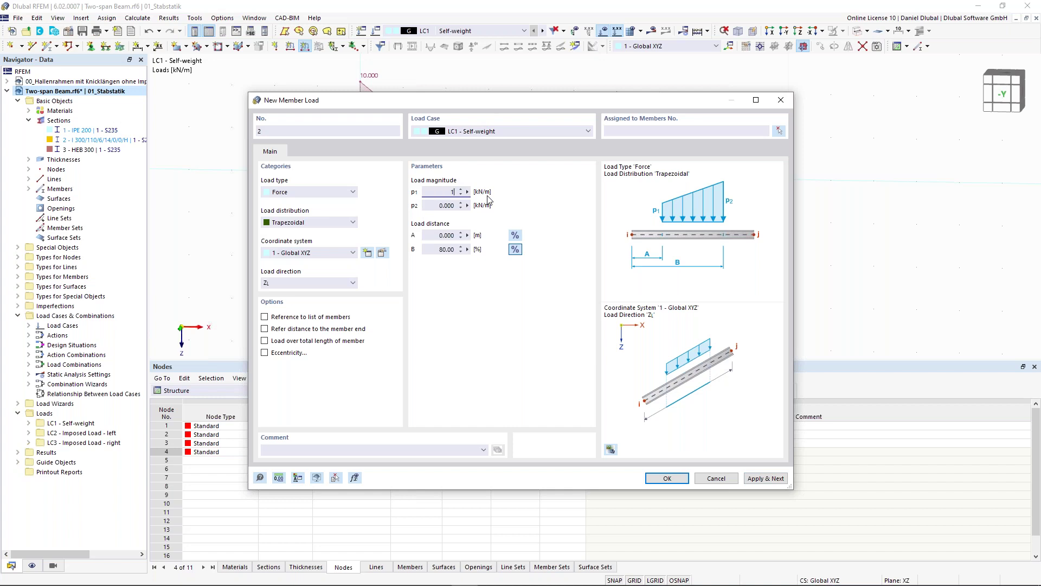
{"action": "key", "text": "Tab"}
{"action": "type", "text": "2"}
{"action": "left_click", "coordinate": [515, 235]}
{"action": "left_click", "coordinate": [439, 235]}
{"action": "type", "text": "2"}
{"action": "key", "text": "Tab"}
{"action": "left_click", "coordinate": [778, 132]}
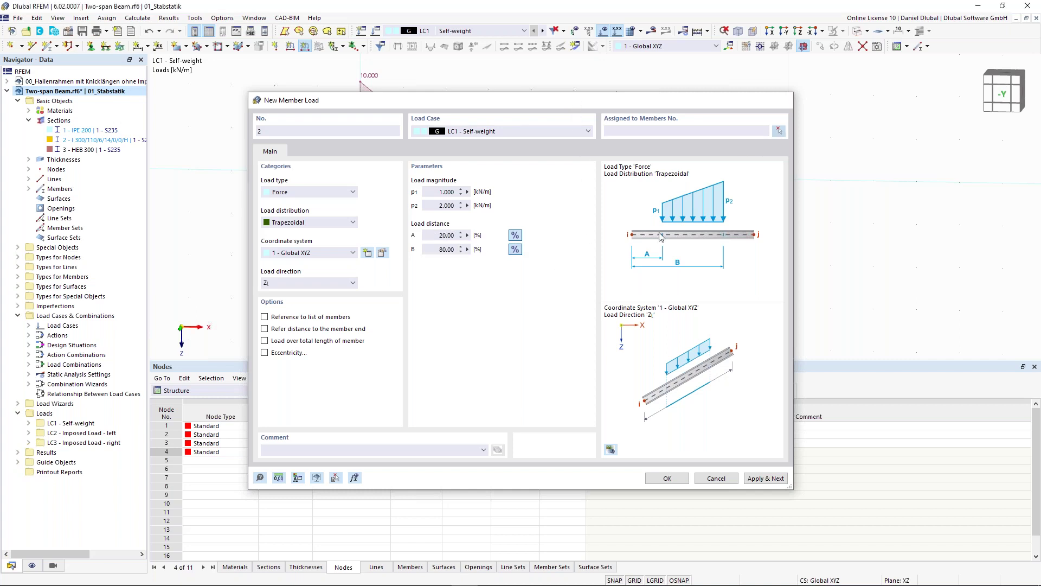
{"action": "left_click", "coordinate": [646, 262]}
{"action": "left_click", "coordinate": [167, 159]}
{"action": "left_click", "coordinate": [682, 479]}
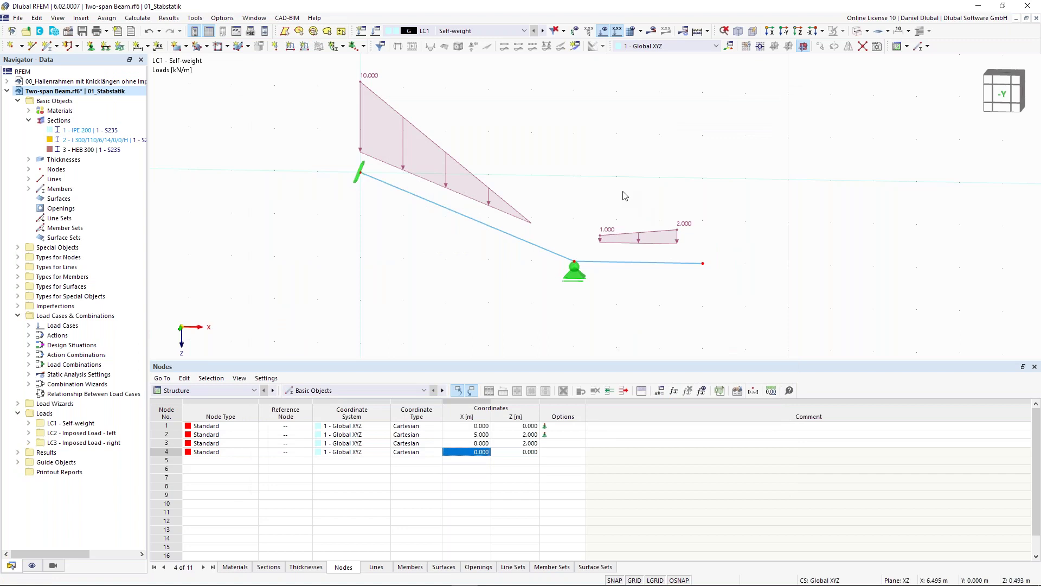
Step: Create a nodal load in LC1 with force FZ of 10 kN and assign it to node 3 at the free end
{"action": "middle_click_drag", "start_coordinate": [546, 152], "coordinate": [542, 179]}
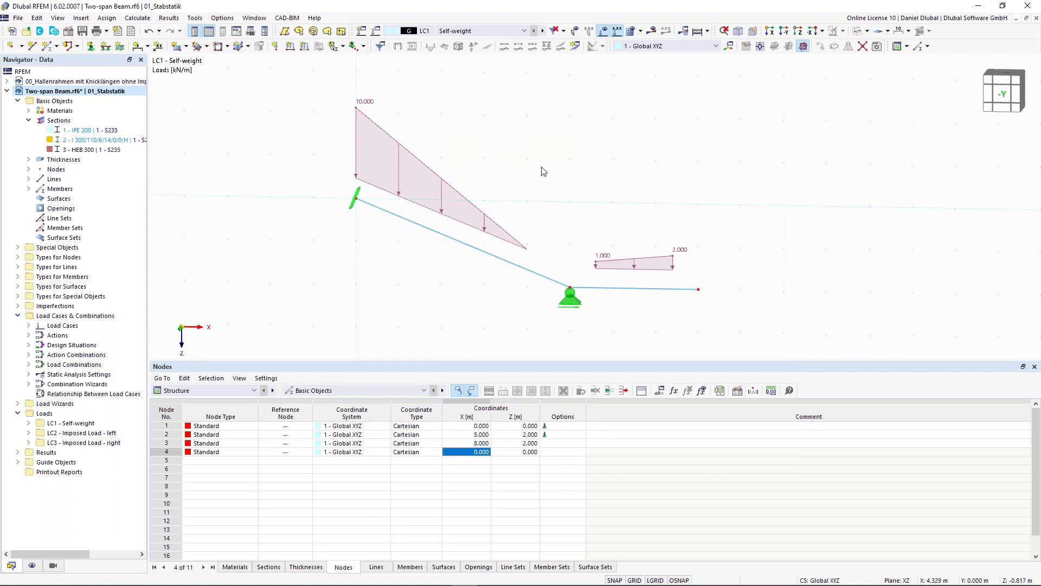
{"action": "middle_click_drag", "start_coordinate": [594, 204], "coordinate": [546, 195]}
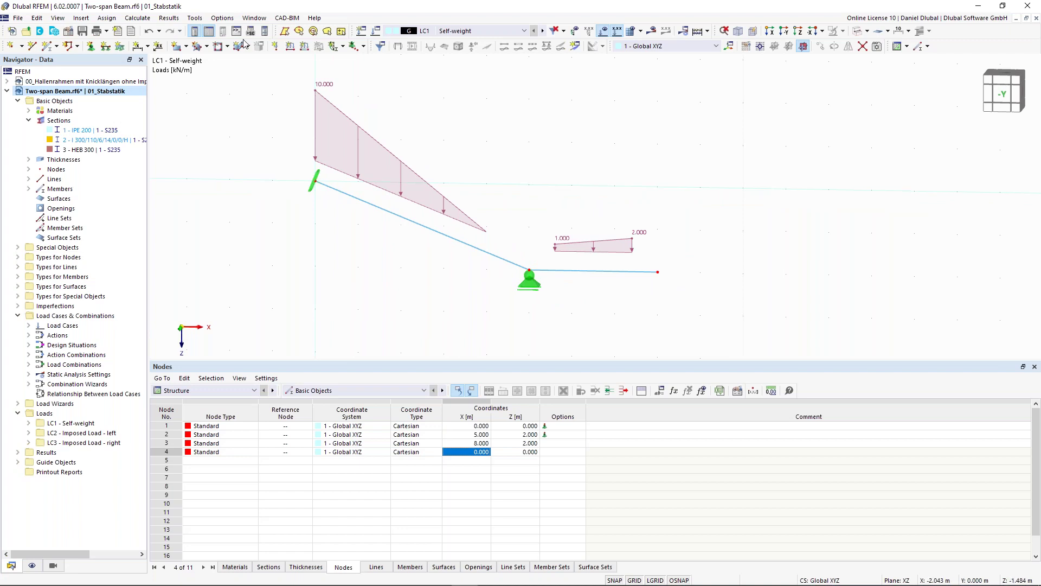
{"action": "left_click", "coordinate": [276, 46]}
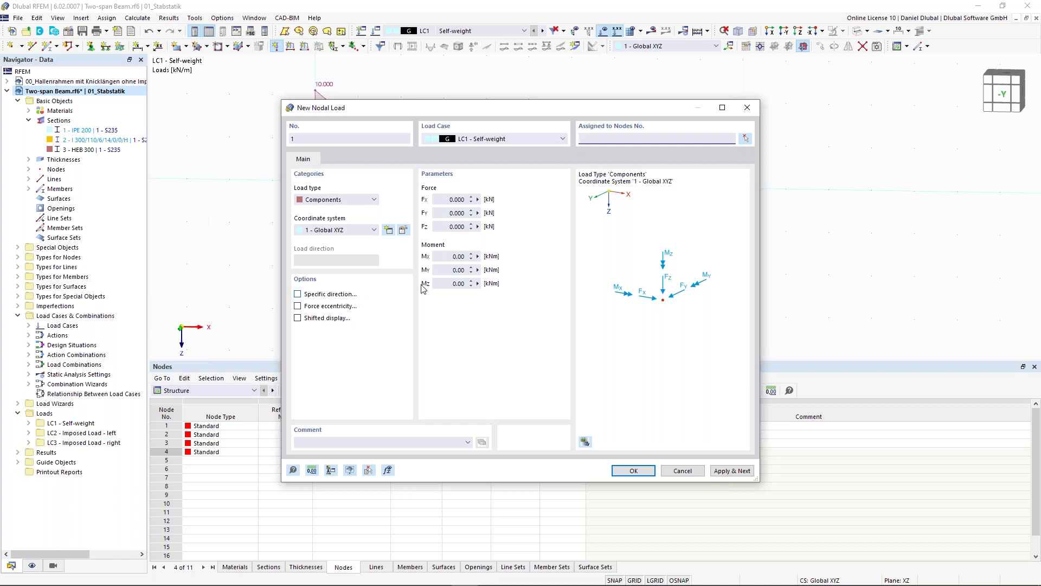
{"action": "left_click", "coordinate": [457, 227]}
{"action": "type", "text": "10"}
{"action": "key", "text": "shift+Tab"}
{"action": "left_click", "coordinate": [746, 138]}
{"action": "left_click", "coordinate": [679, 297]}
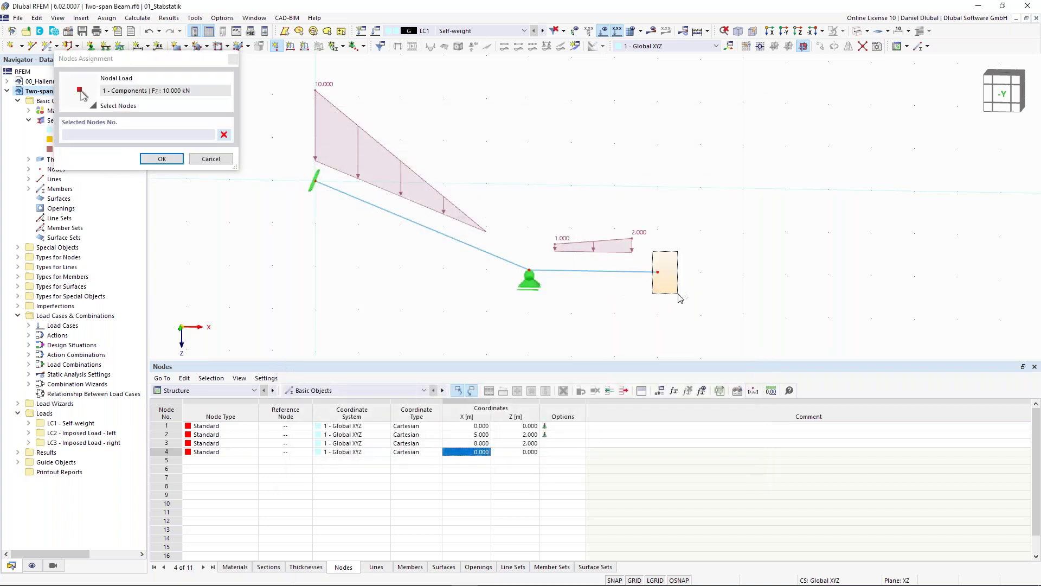
{"action": "left_click", "coordinate": [166, 162]}
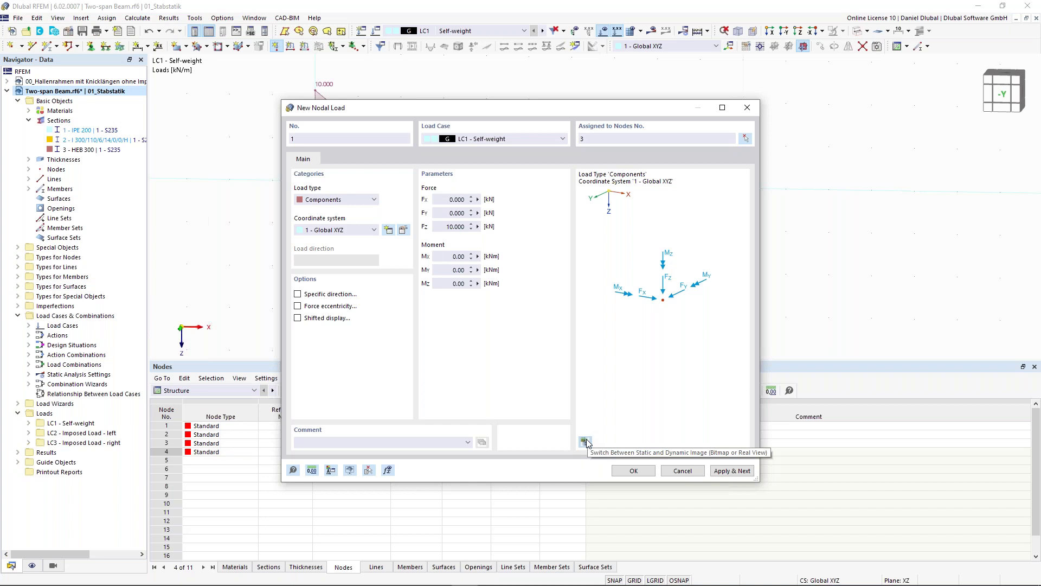
Step: Switch the nodal load preview to the real model view and frame the loaded node
{"action": "left_click", "coordinate": [586, 441]}
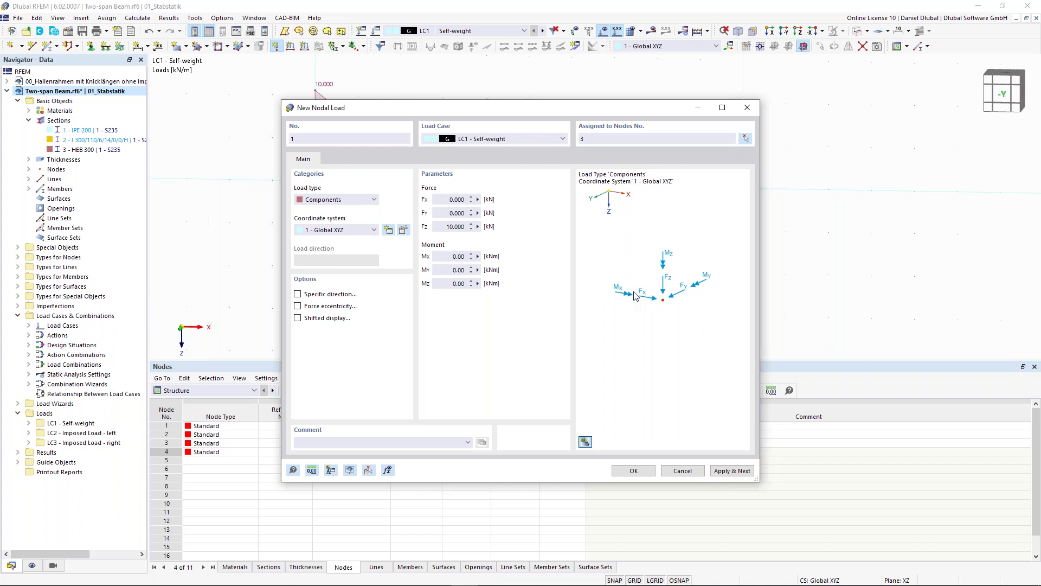
{"action": "scroll", "coordinate": [621, 306], "scroll_direction": "down", "scroll_amount": 2}
{"action": "middle_click_drag", "start_coordinate": [624, 299], "coordinate": [652, 308]}
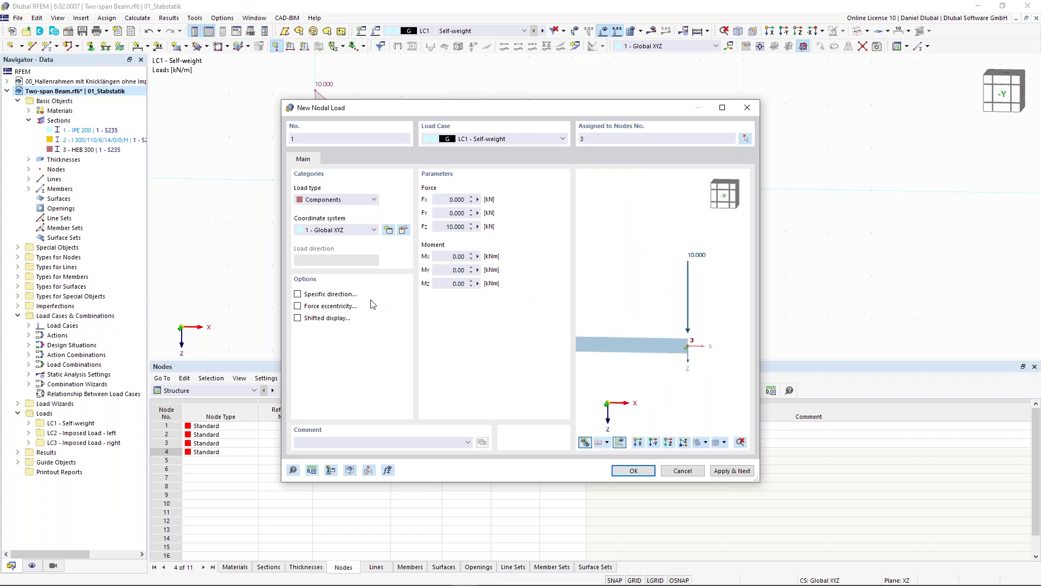
Step: Give the nodal load a specific direction rotated -60° about Y' and confirm the load
{"action": "left_click", "coordinate": [298, 294]}
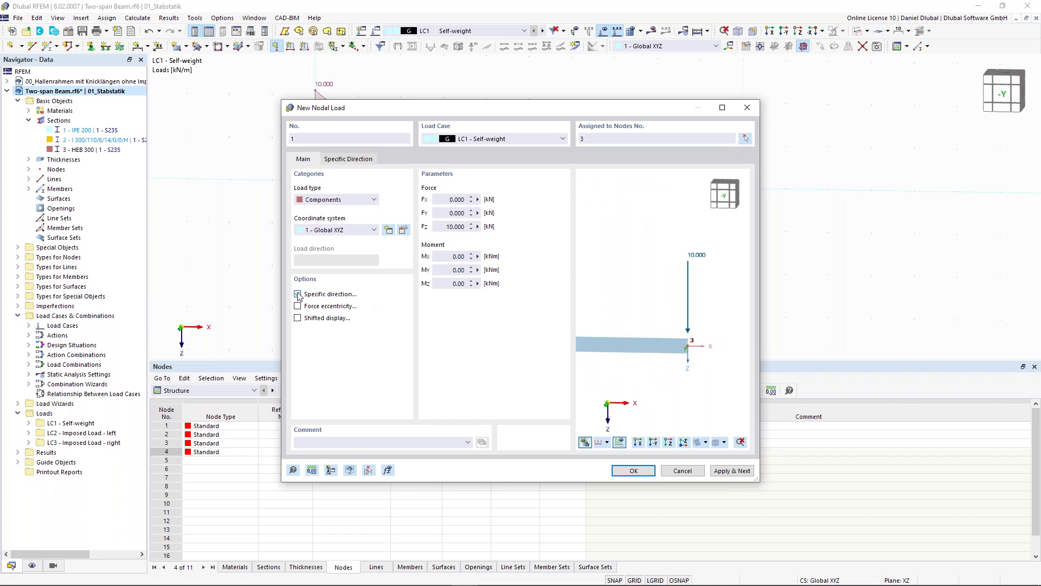
{"action": "left_click", "coordinate": [349, 161]}
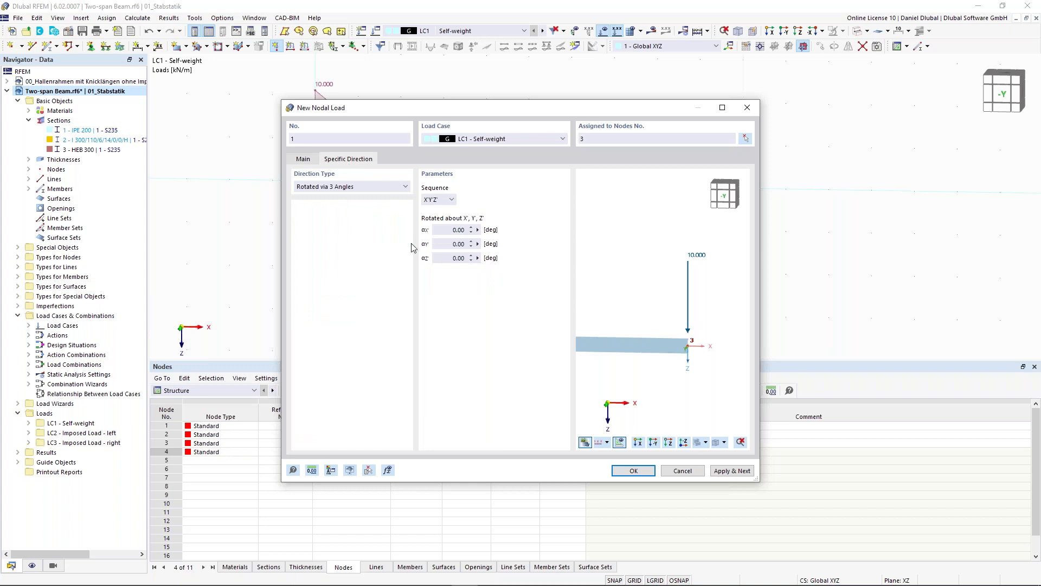
{"action": "left_click", "coordinate": [460, 243]}
{"action": "type", "text": "-60"}
{"action": "left_click", "coordinate": [458, 231]}
{"action": "scroll", "coordinate": [681, 316], "scroll_direction": "down", "scroll_amount": 3}
{"action": "middle_click_drag", "start_coordinate": [690, 309], "coordinate": [667, 307]}
{"action": "scroll", "coordinate": [667, 309], "scroll_direction": "up", "scroll_amount": 1}
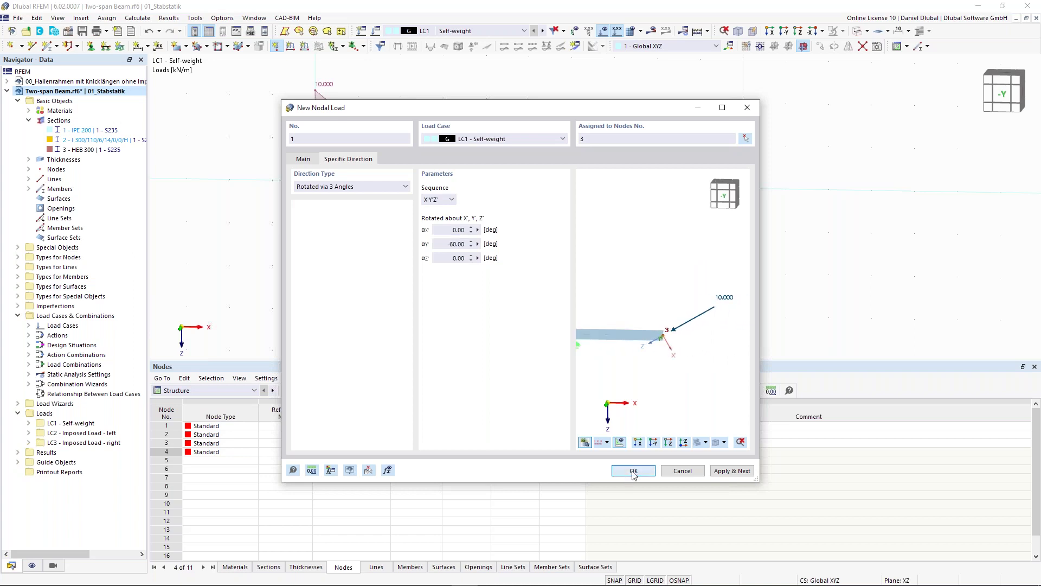
{"action": "left_click", "coordinate": [633, 471]}
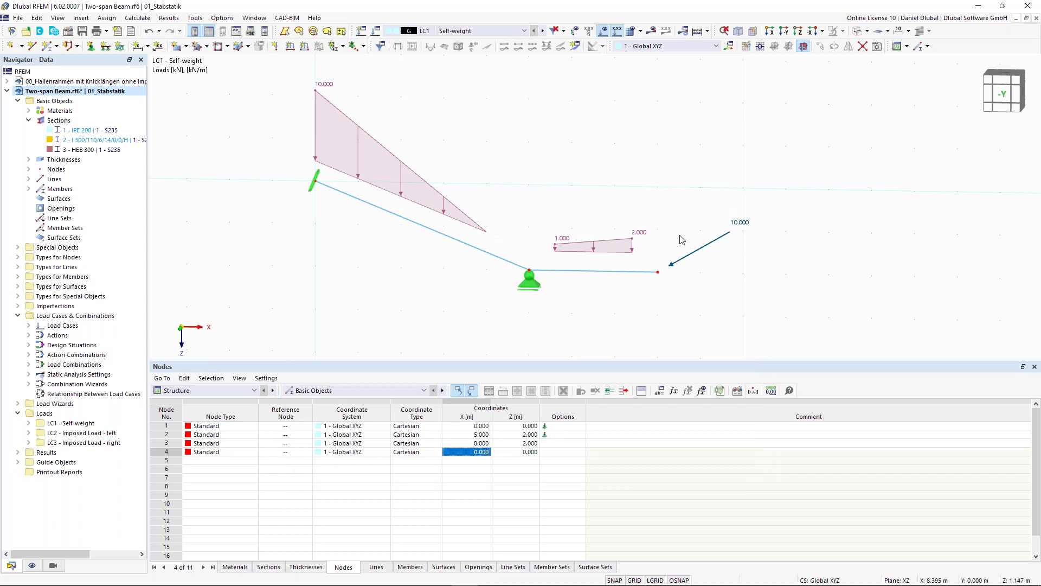
Step: Define a new imposed nodal deformation in LC1 with a vertical displacement uZ of -20 mm
{"action": "scroll", "coordinate": [688, 205], "scroll_direction": "down", "scroll_amount": 1}
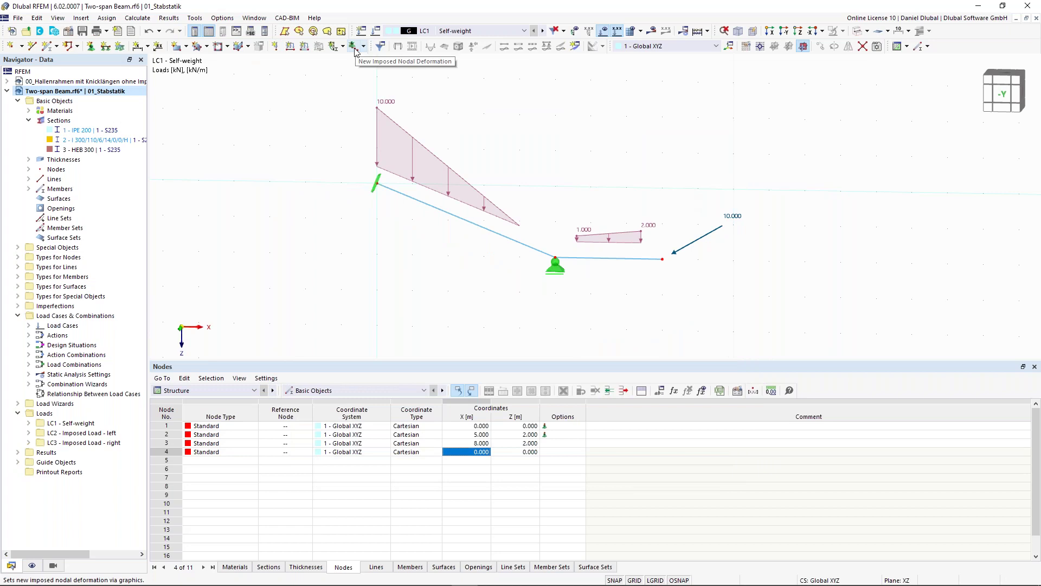
{"action": "scroll", "coordinate": [555, 271], "scroll_direction": "up", "scroll_amount": 1}
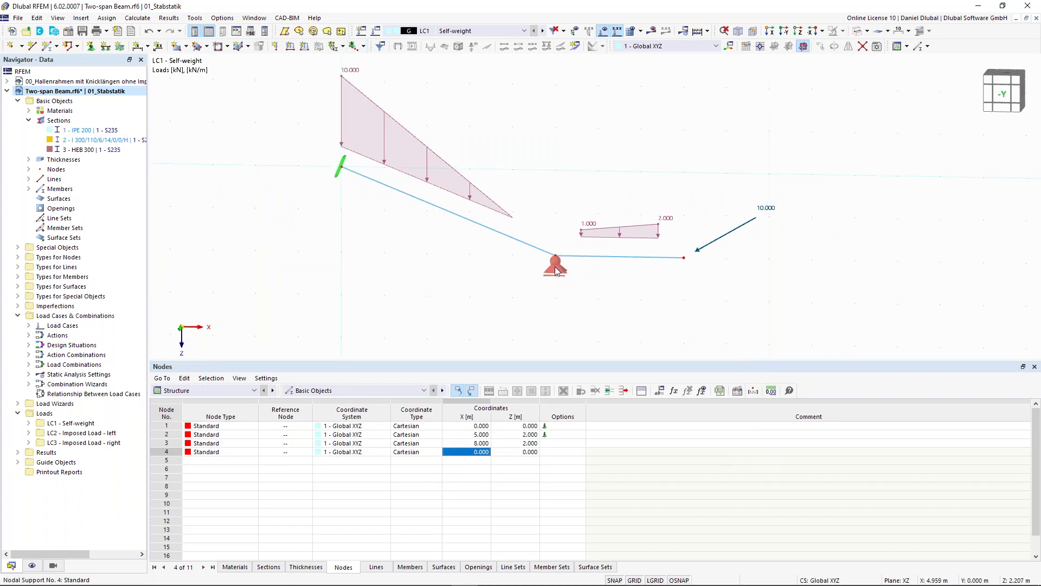
{"action": "scroll", "coordinate": [556, 271], "scroll_direction": "up", "scroll_amount": 1}
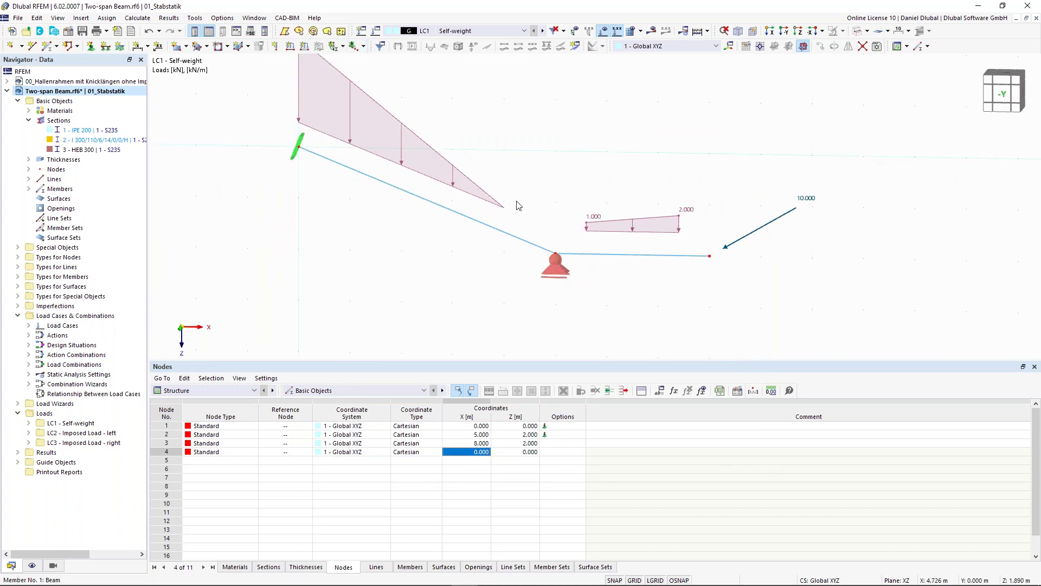
{"action": "left_click", "coordinate": [364, 46]}
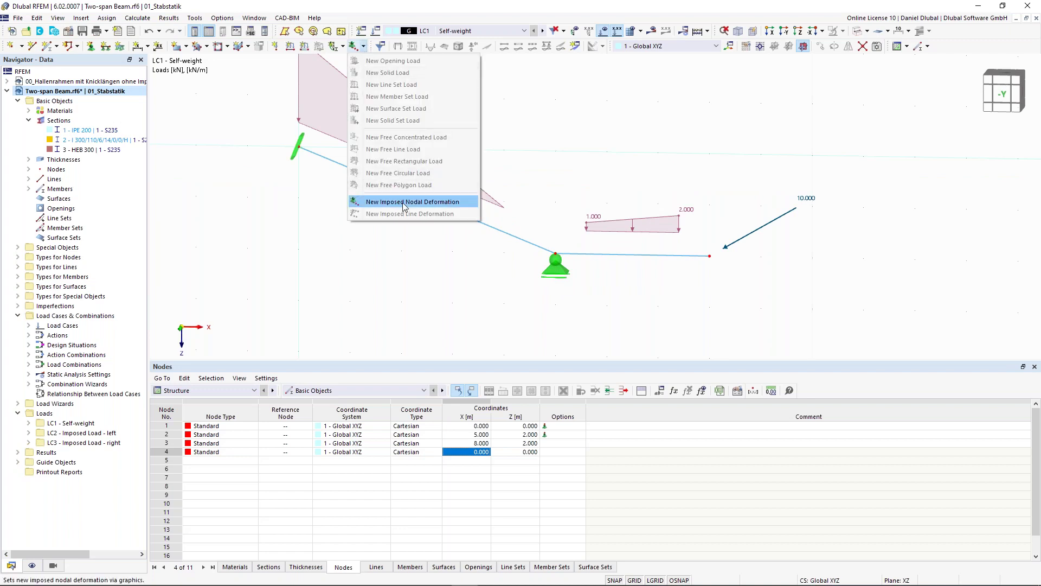
{"action": "left_click", "coordinate": [364, 46]}
{"action": "left_click", "coordinate": [363, 46]}
{"action": "left_click", "coordinate": [399, 204]}
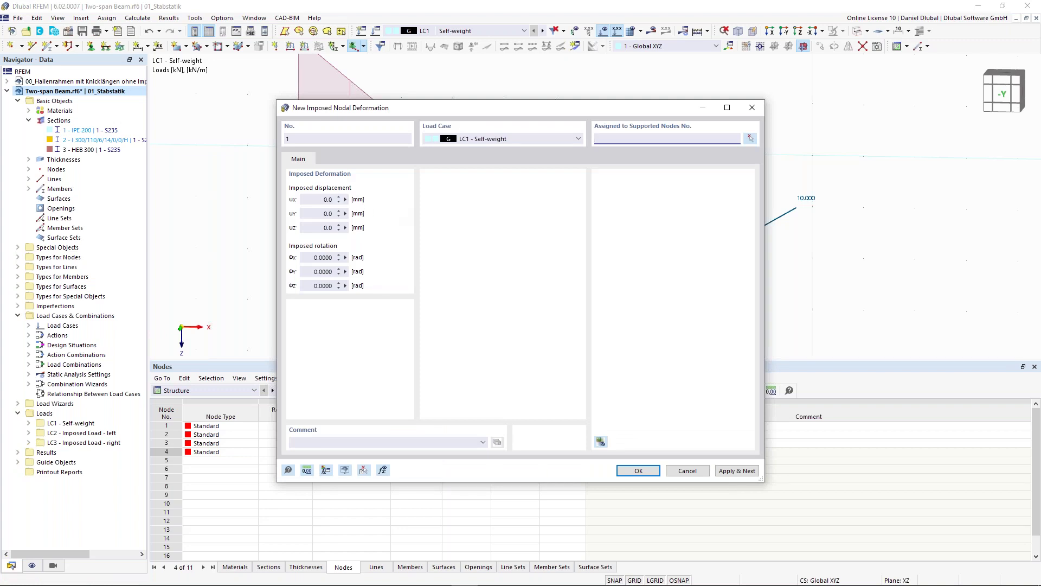
{"action": "left_click", "coordinate": [315, 201]}
{"action": "left_click", "coordinate": [315, 227]}
{"action": "type", "text": "-20"}
Step: Assign the imposed nodal deformation to supported node 2 and confirm it
{"action": "left_click", "coordinate": [751, 140]}
{"action": "left_click", "coordinate": [556, 255]}
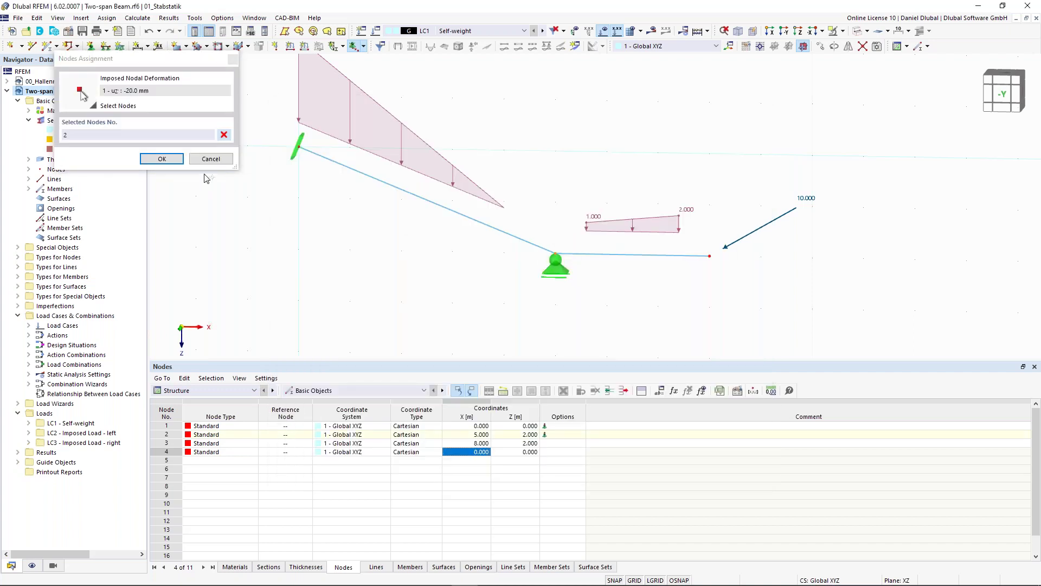
{"action": "left_click", "coordinate": [161, 158]}
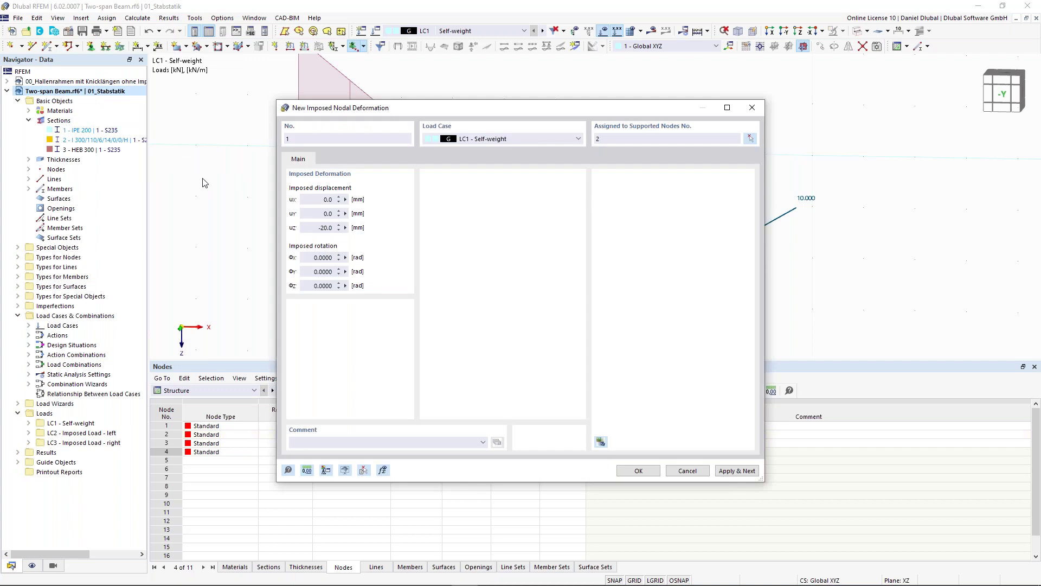
{"action": "left_click", "coordinate": [638, 471]}
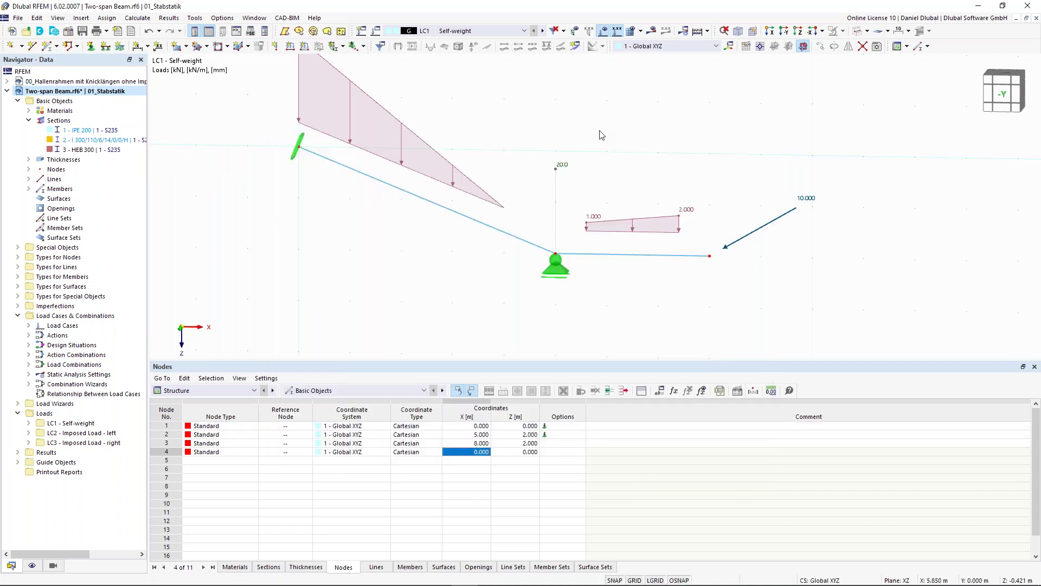
Step: Calculate load case LC1 and display the members' shear forces Vz, followed by the axial forces N
{"action": "scroll", "coordinate": [601, 135], "scroll_direction": "down", "scroll_amount": 1}
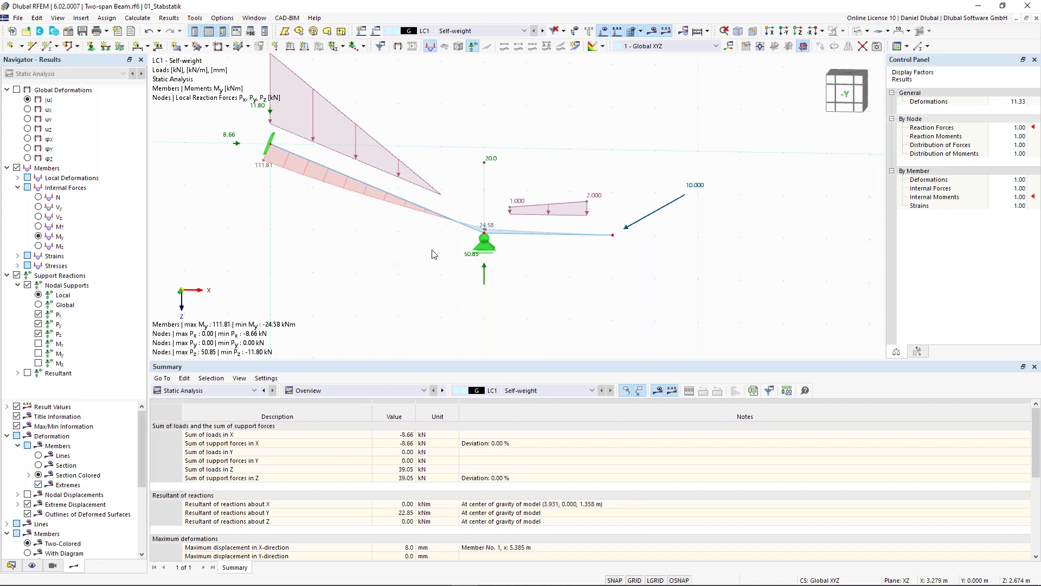
{"action": "left_click", "coordinate": [39, 216]}
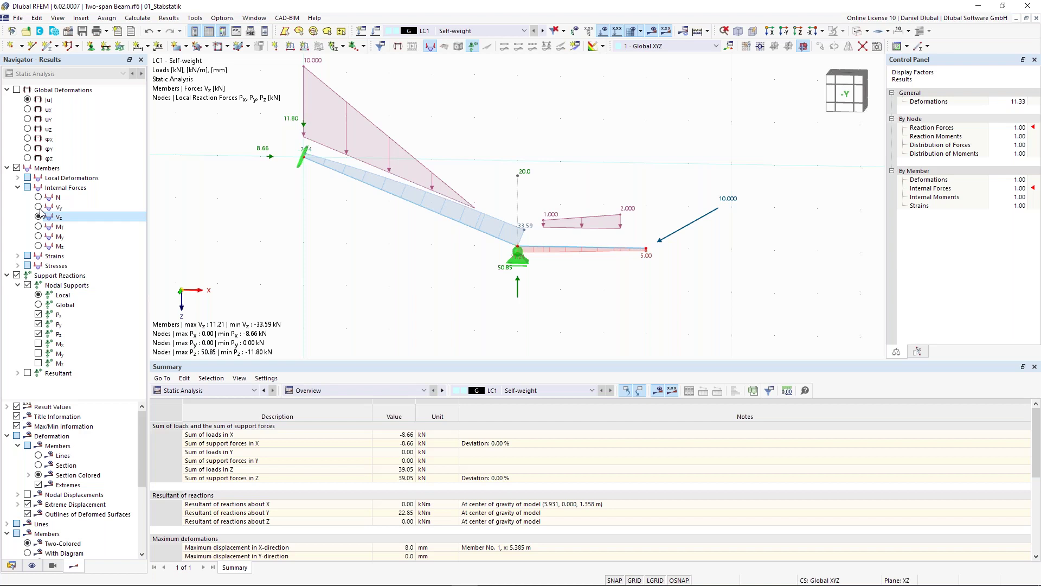
{"action": "left_click", "coordinate": [39, 197]}
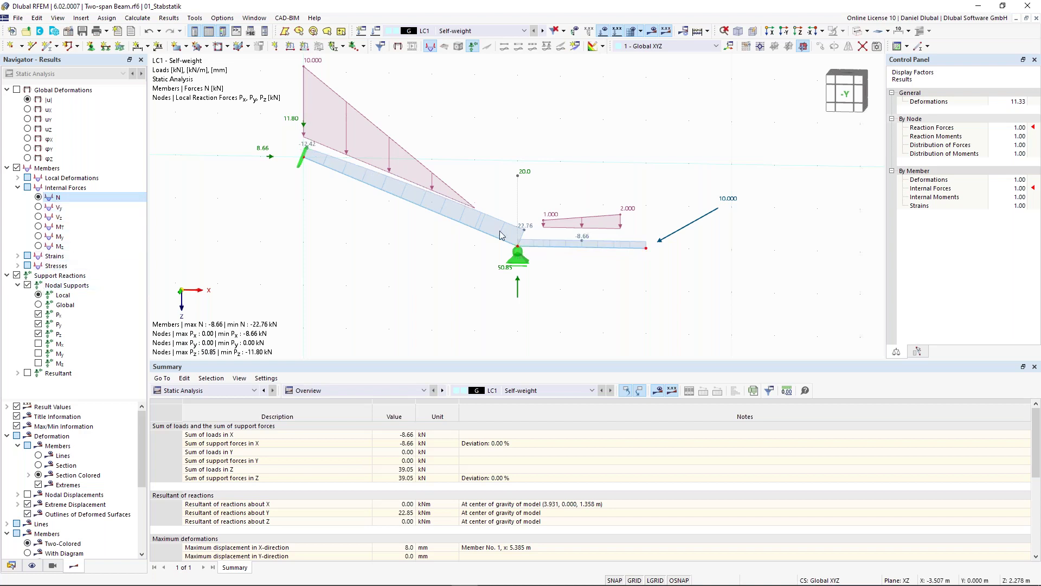
{"action": "scroll", "coordinate": [510, 244], "scroll_direction": "up", "scroll_amount": 1}
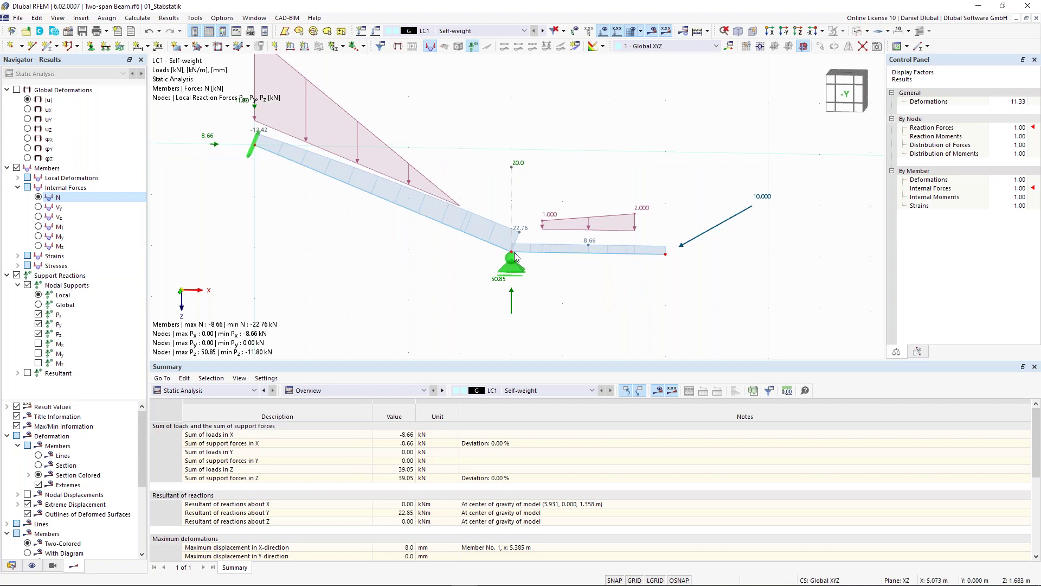
Step: Display the global deformations uZ with the deformed members shown as lines, and examine them at the supports and free end
{"action": "left_click", "coordinate": [18, 90]}
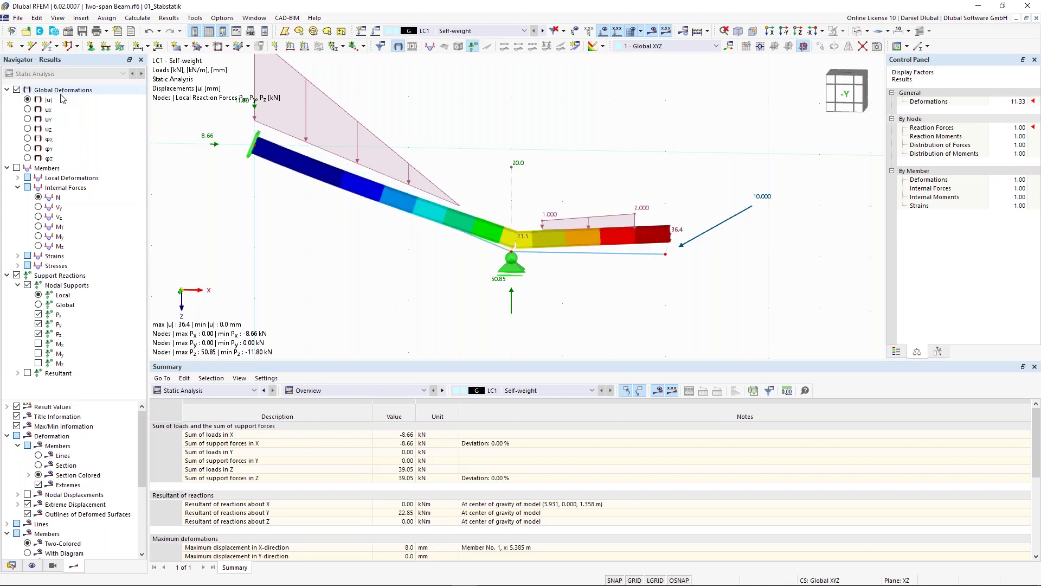
{"action": "left_click", "coordinate": [27, 129]}
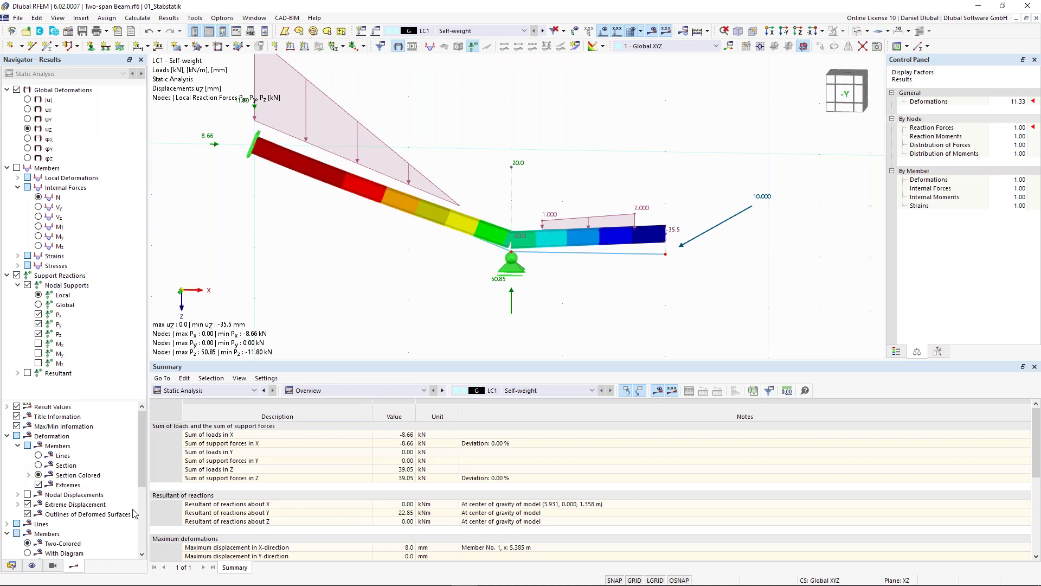
{"action": "left_click", "coordinate": [38, 455]}
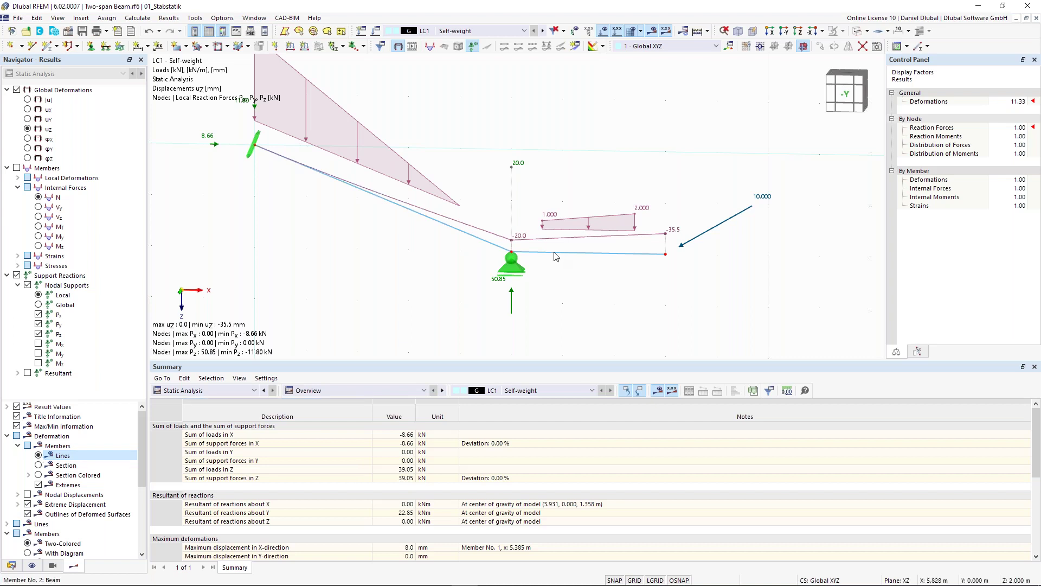
{"action": "scroll", "coordinate": [553, 247], "scroll_direction": "up", "scroll_amount": 2}
{"action": "scroll", "coordinate": [493, 267], "scroll_direction": "down", "scroll_amount": 2}
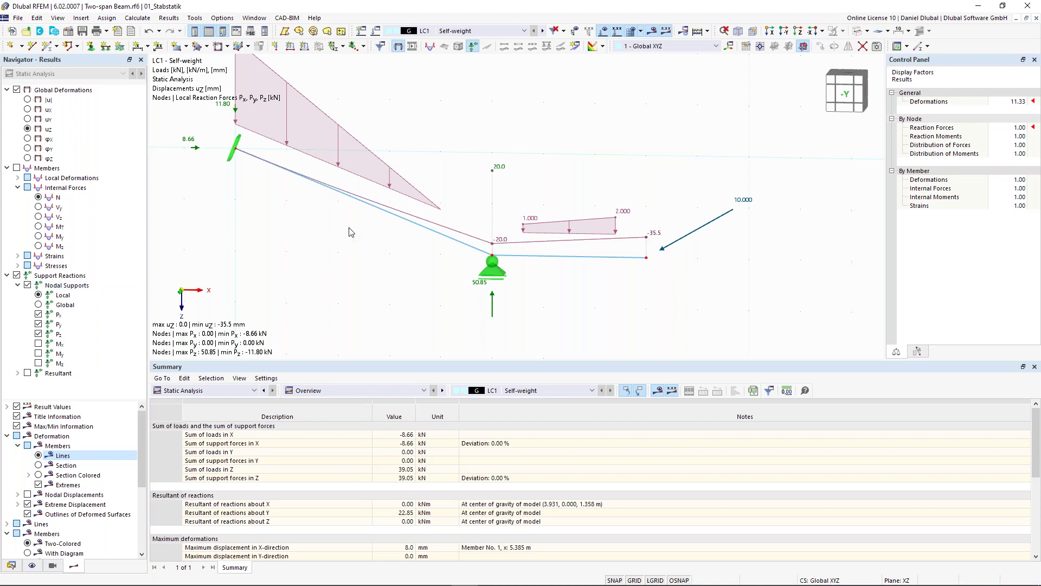
Step: Select the whole structure with its supports and loads and delete it
{"action": "scroll", "coordinate": [487, 187], "scroll_direction": "down", "scroll_amount": 5}
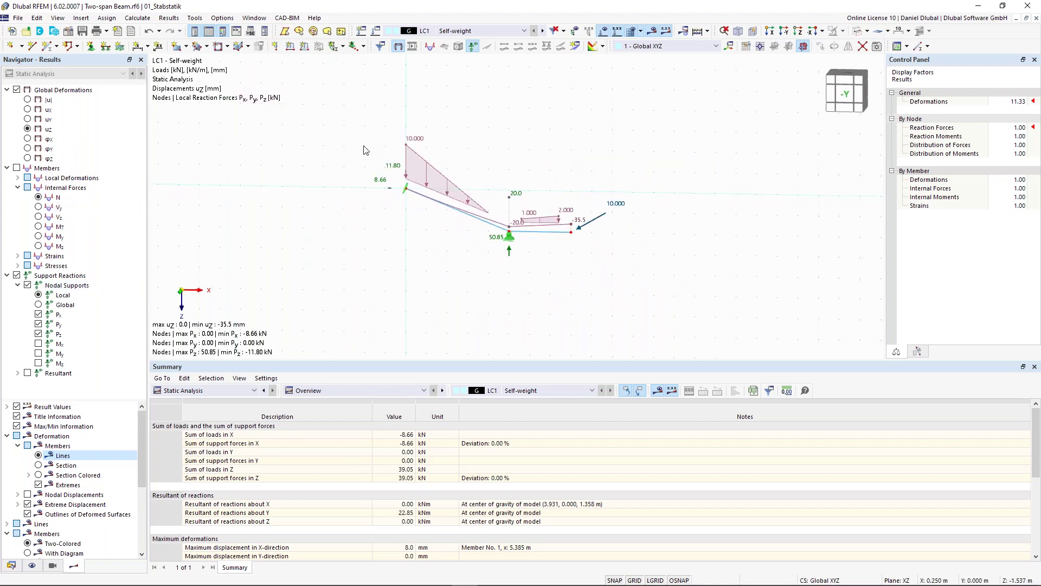
{"action": "mouse_move", "coordinate": [352, 115]}
{"action": "left_mouse_down"}
{"action": "mouse_move", "coordinate": [593, 244]}
{"action": "mouse_move", "coordinate": [654, 296]}
{"action": "left_mouse_up"}
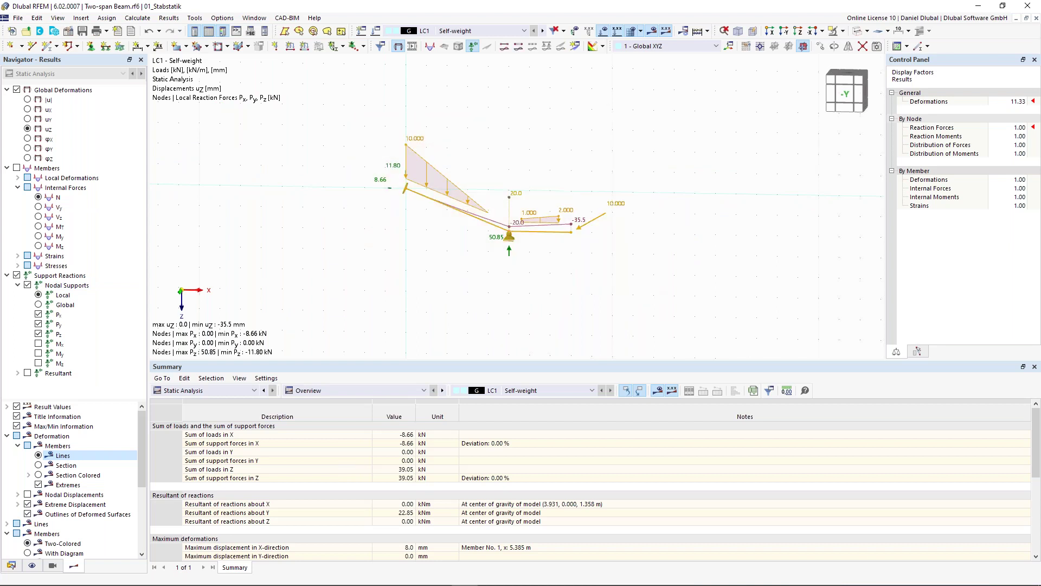
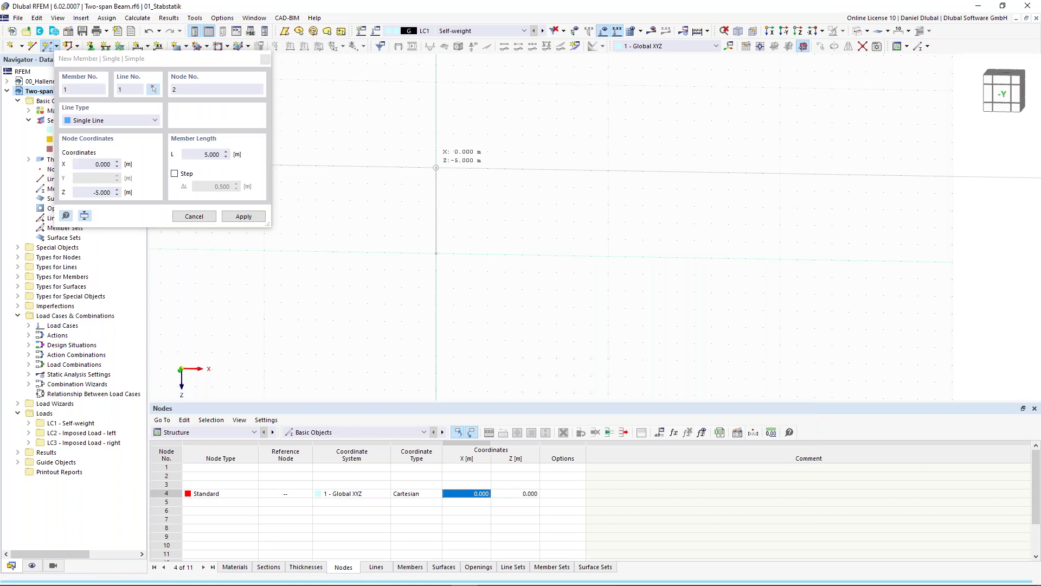
Step: Draw a vertical member from the origin to X 0, Z -5 m, and an inclined member from there to X 5, Z -8 m
{"action": "key", "text": "Return"}
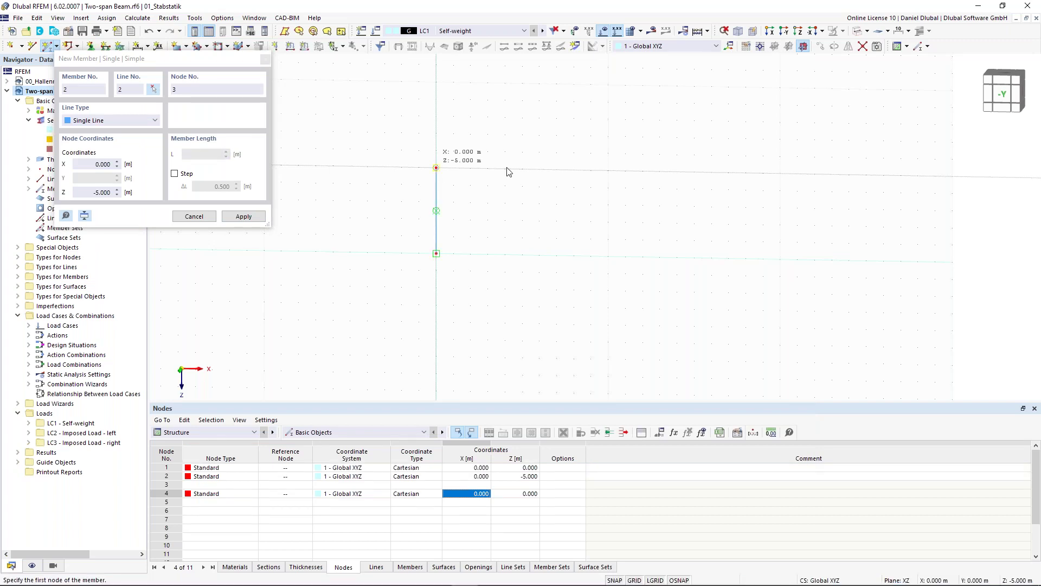
{"action": "key", "text": "Return"}
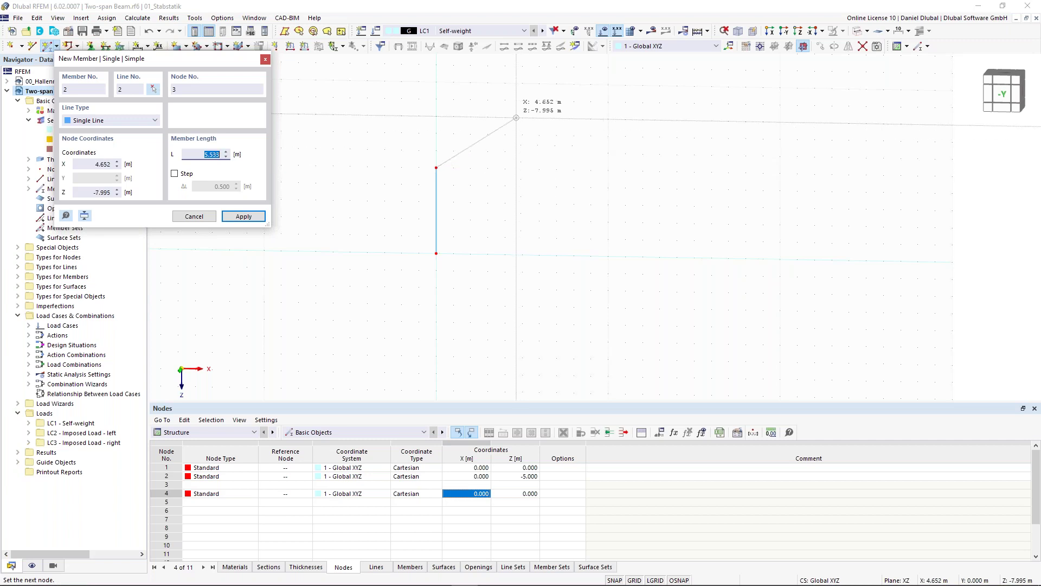
{"action": "left_click", "coordinate": [521, 117]}
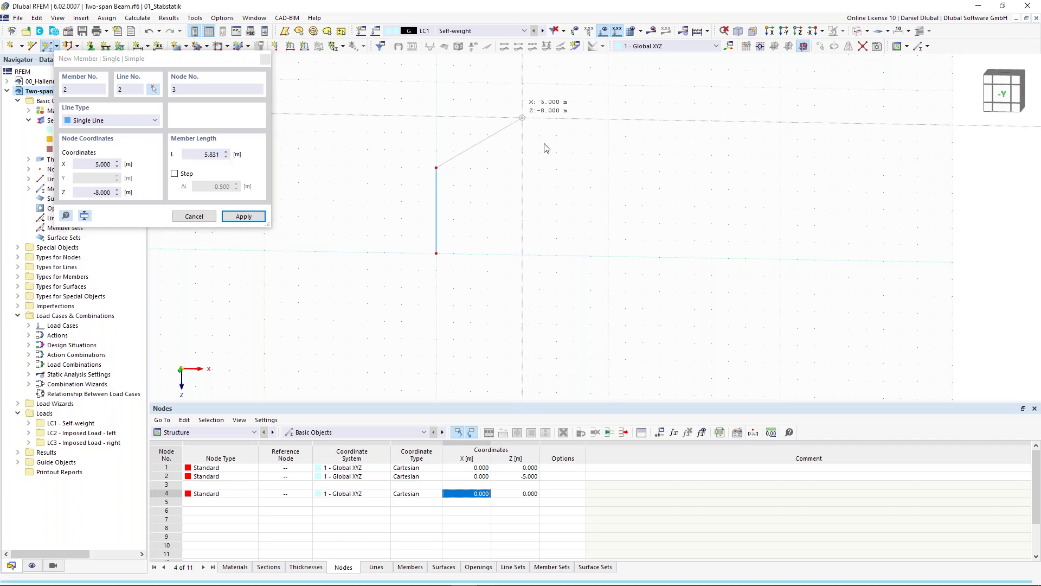
{"action": "key", "text": "Escape"}
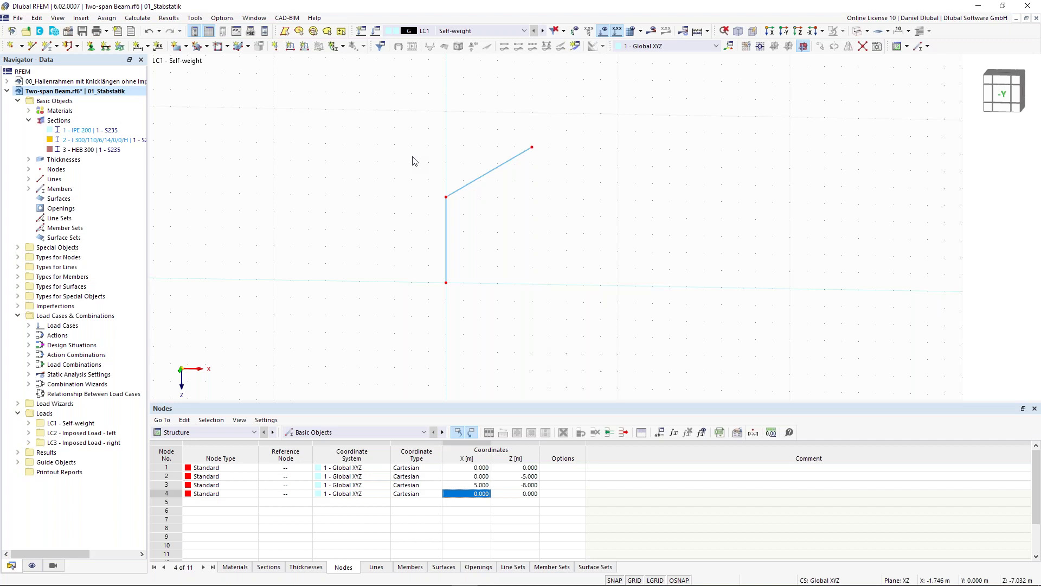
Step: Mirror a copy of the two members about the plane parallel to YZ through the node at X 5, Z -8 m
{"action": "right_click", "coordinate": [484, 191]}
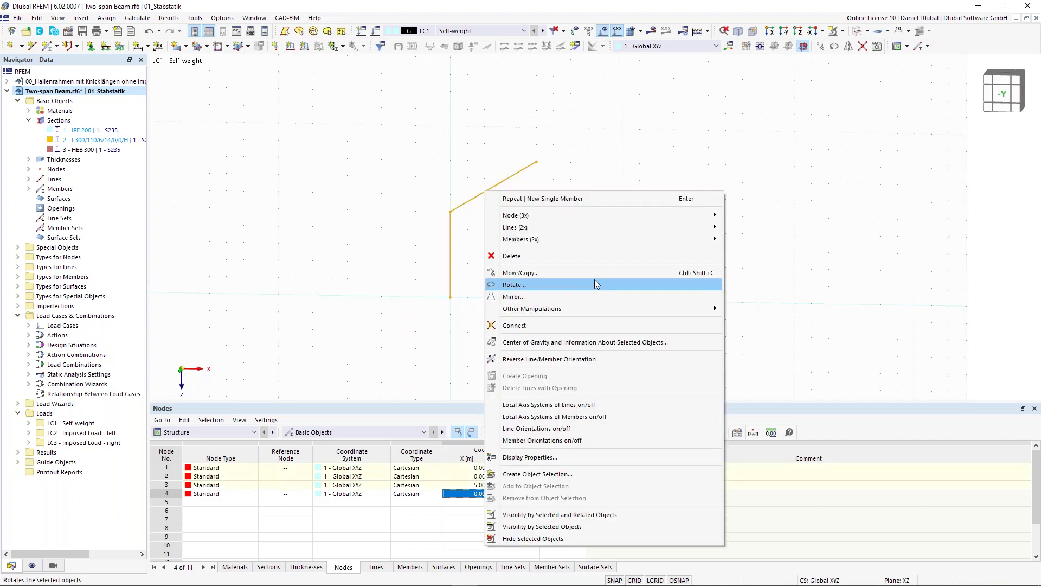
{"action": "left_click", "coordinate": [585, 296]}
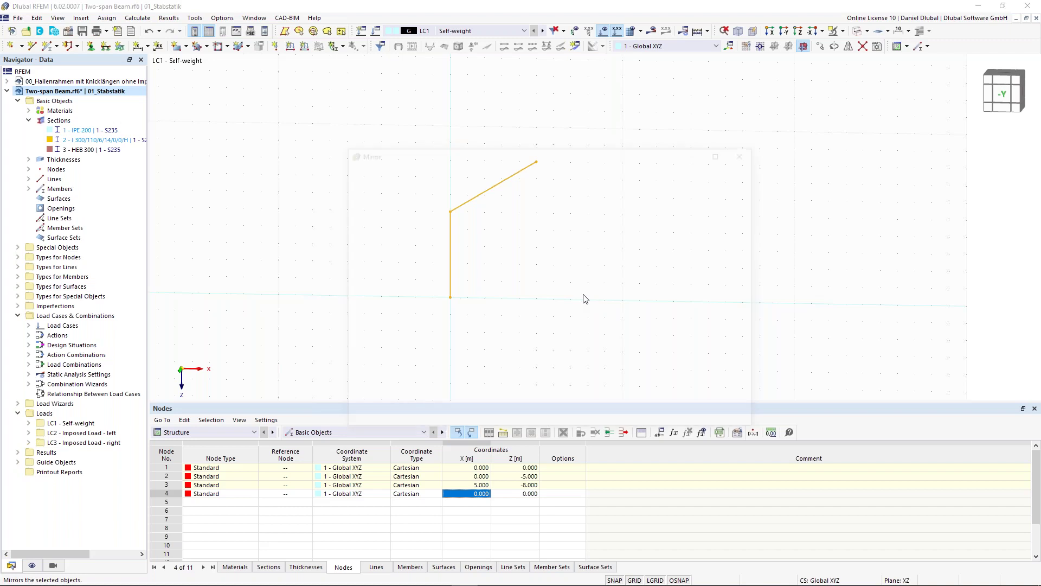
{"action": "left_click", "coordinate": [357, 203]}
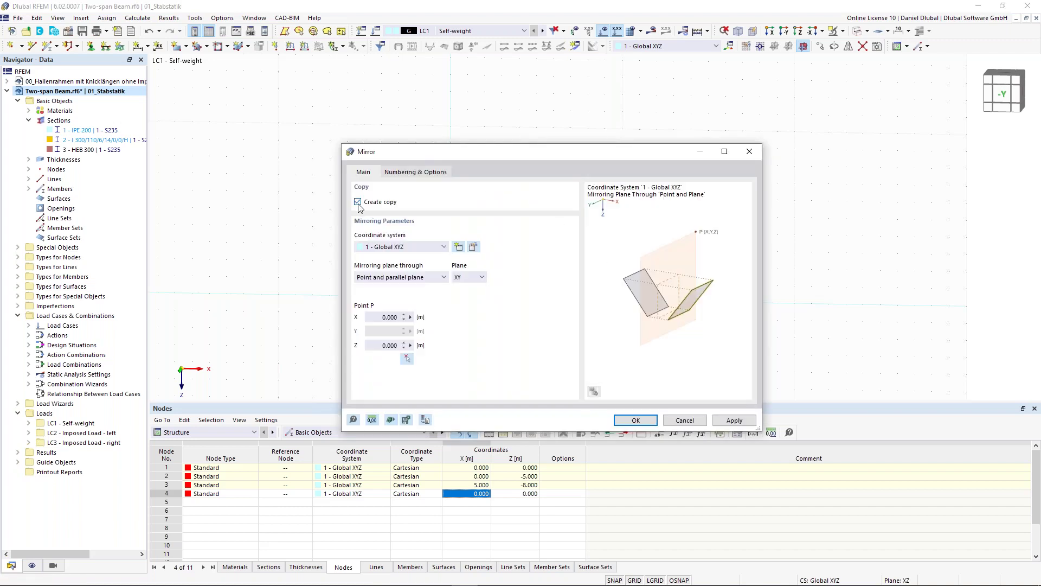
{"action": "left_click", "coordinate": [406, 359]}
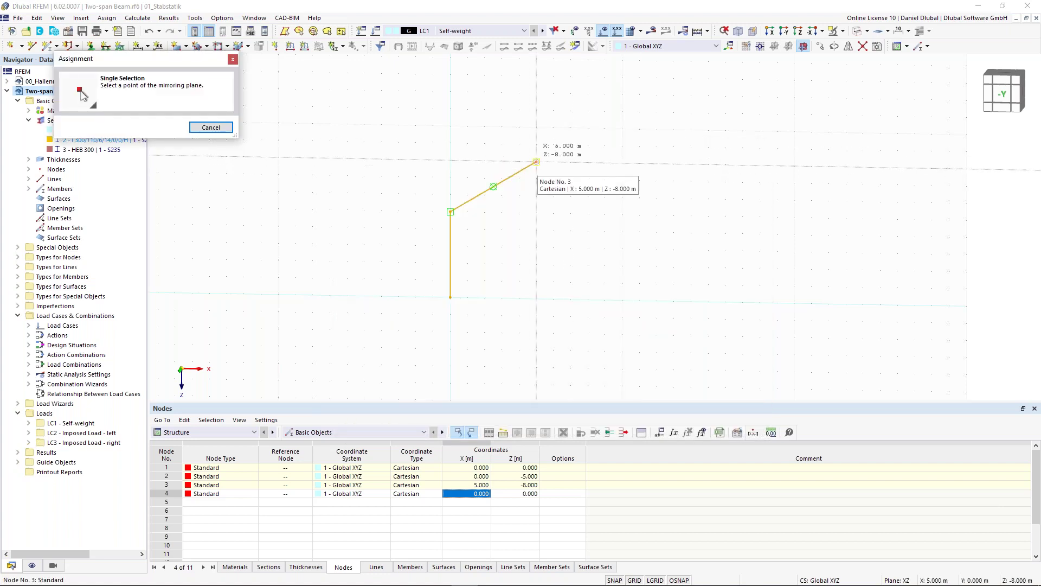
{"action": "left_click", "coordinate": [536, 162]}
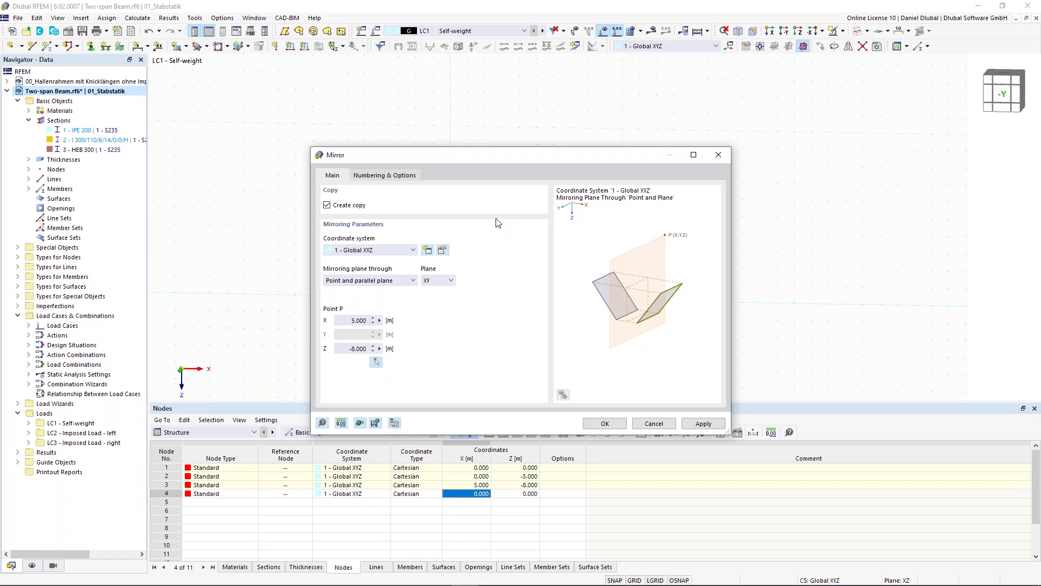
{"action": "left_click", "coordinate": [442, 280]}
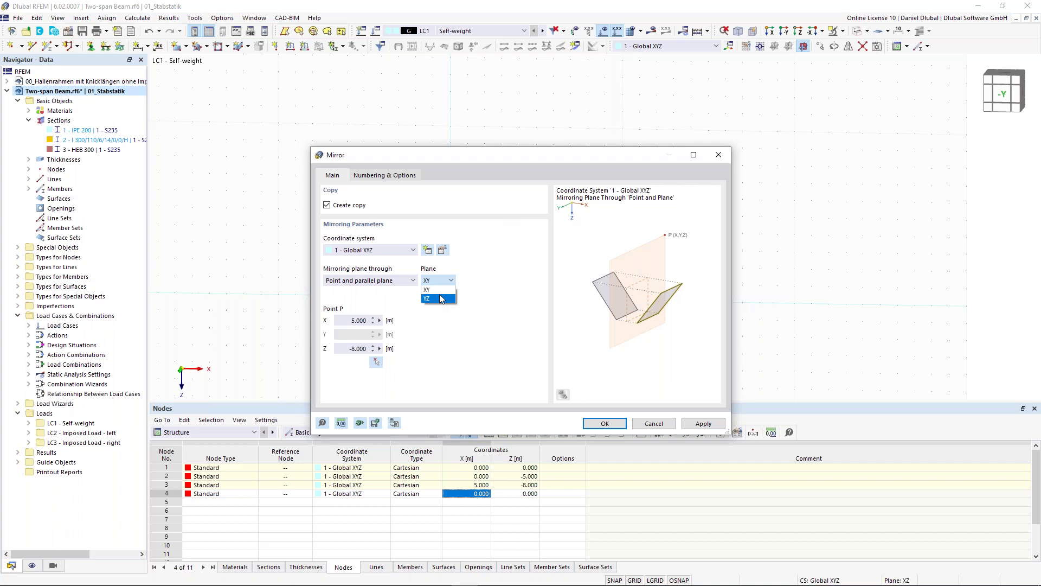
{"action": "left_click", "coordinate": [441, 298]}
{"action": "key", "text": "Return"}
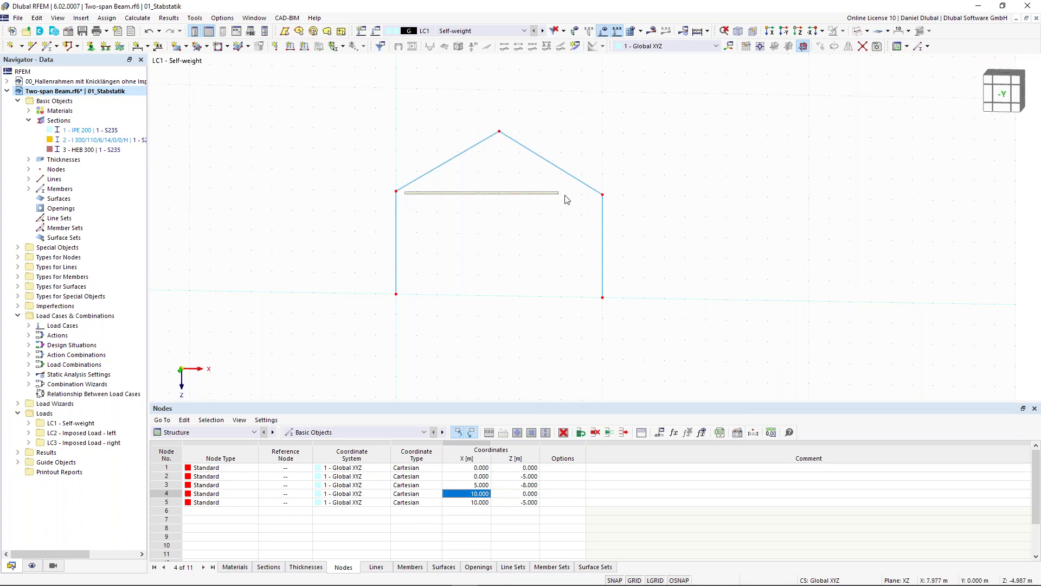
Step: Start a new single member of type Beam and assign member hinge 1 at both its start and end
{"action": "left_click", "coordinate": [47, 45]}
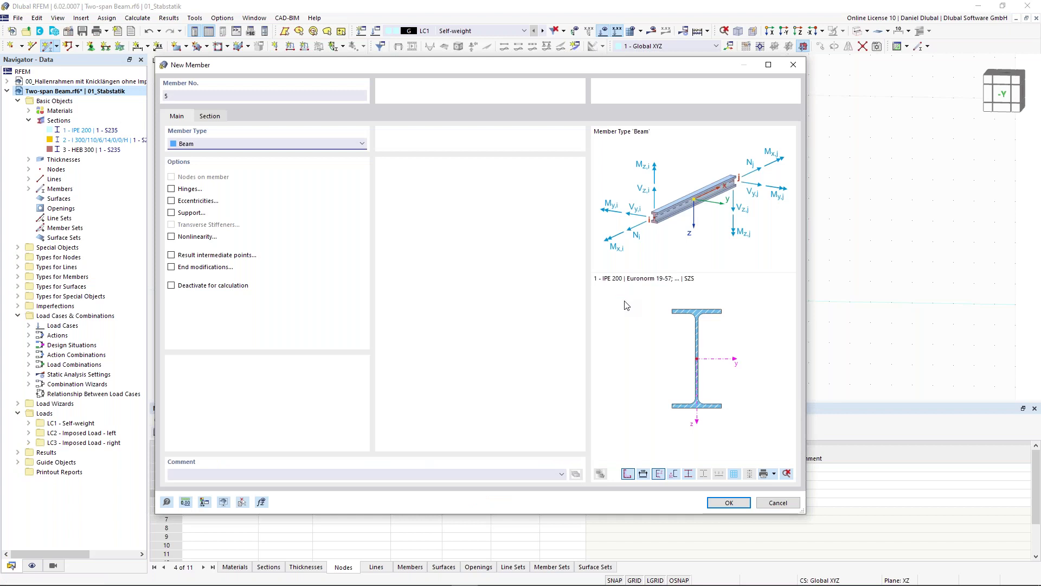
{"action": "left_click", "coordinate": [217, 146]}
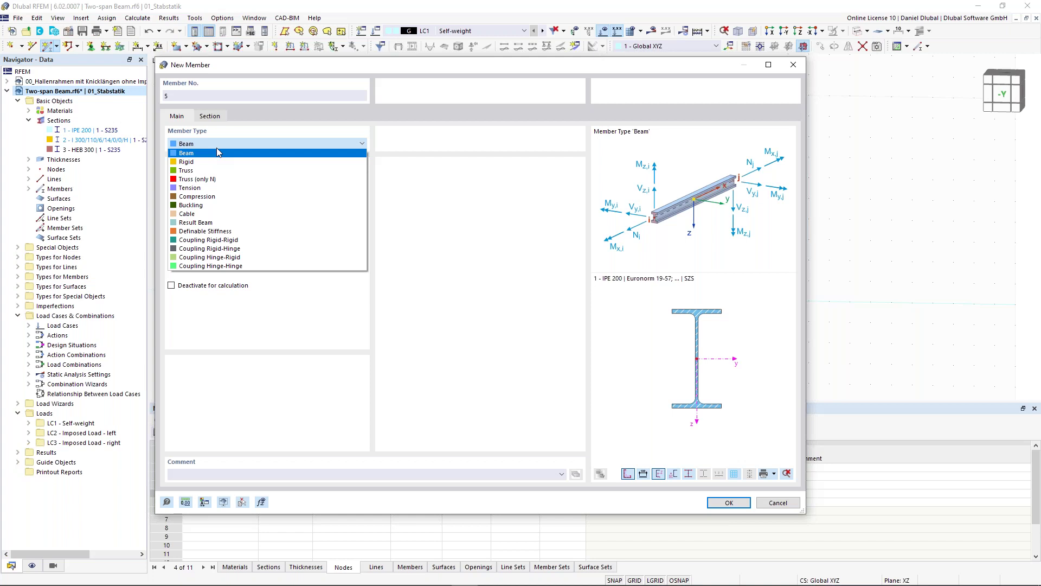
{"action": "left_click", "coordinate": [217, 150]}
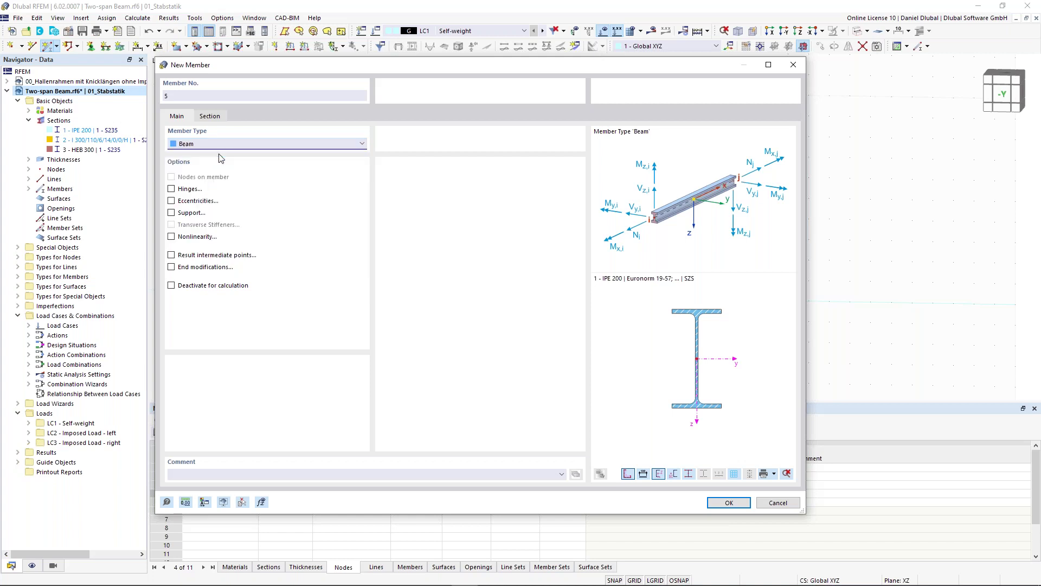
{"action": "left_click", "coordinate": [214, 117]}
{"action": "left_click", "coordinate": [187, 118]}
{"action": "left_click", "coordinate": [172, 189]}
{"action": "left_click", "coordinate": [244, 117]}
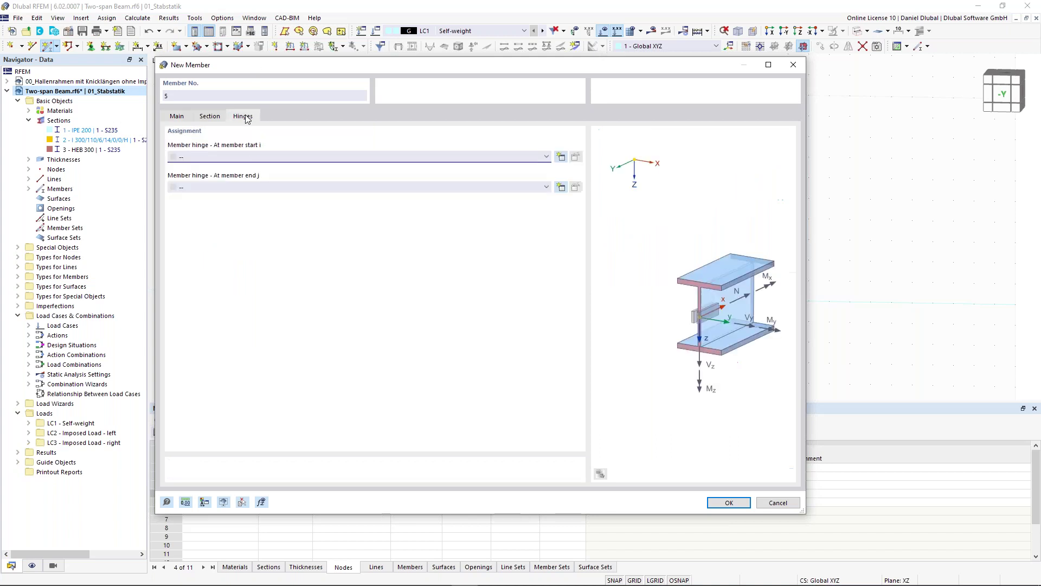
{"action": "left_click", "coordinate": [255, 158]}
{"action": "left_click", "coordinate": [252, 173]}
{"action": "left_click", "coordinate": [248, 187]}
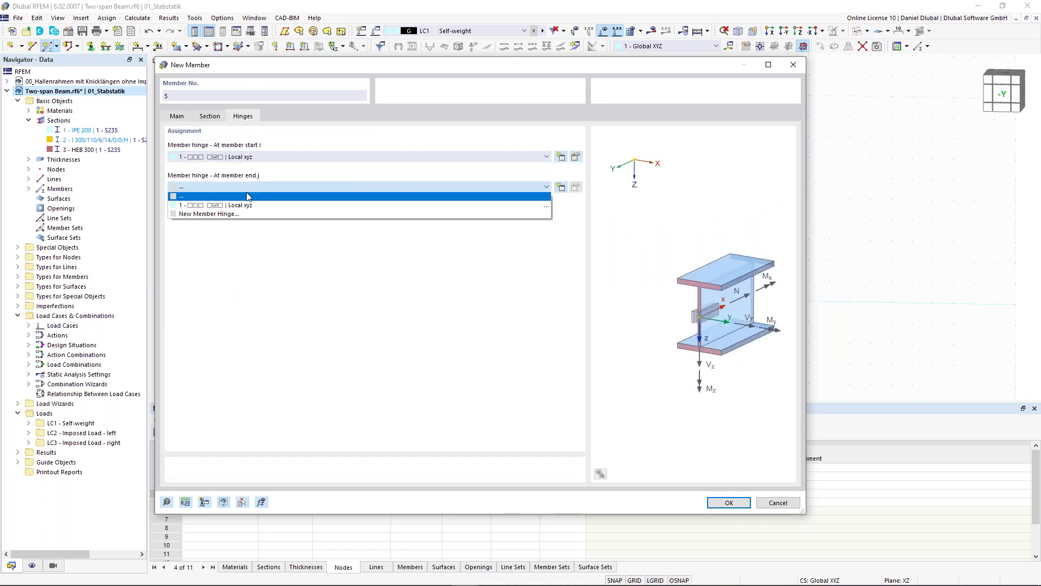
{"action": "left_click", "coordinate": [244, 203]}
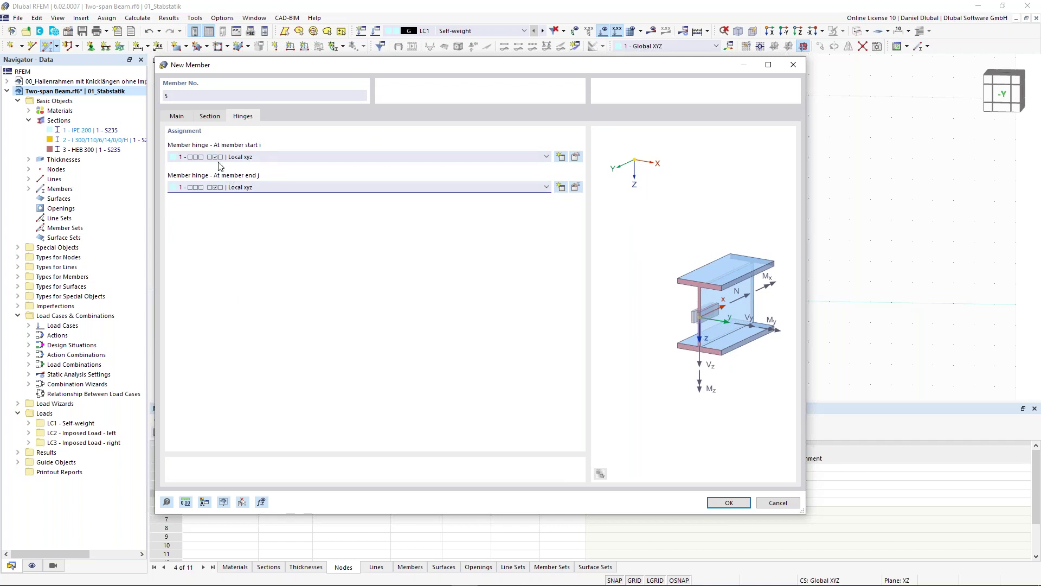
Step: Create the circular hollow section CHC 60.3x4.0 (EN 10219-2:1997, Continental Steel) in S235 for the new member
{"action": "left_click", "coordinate": [218, 117]}
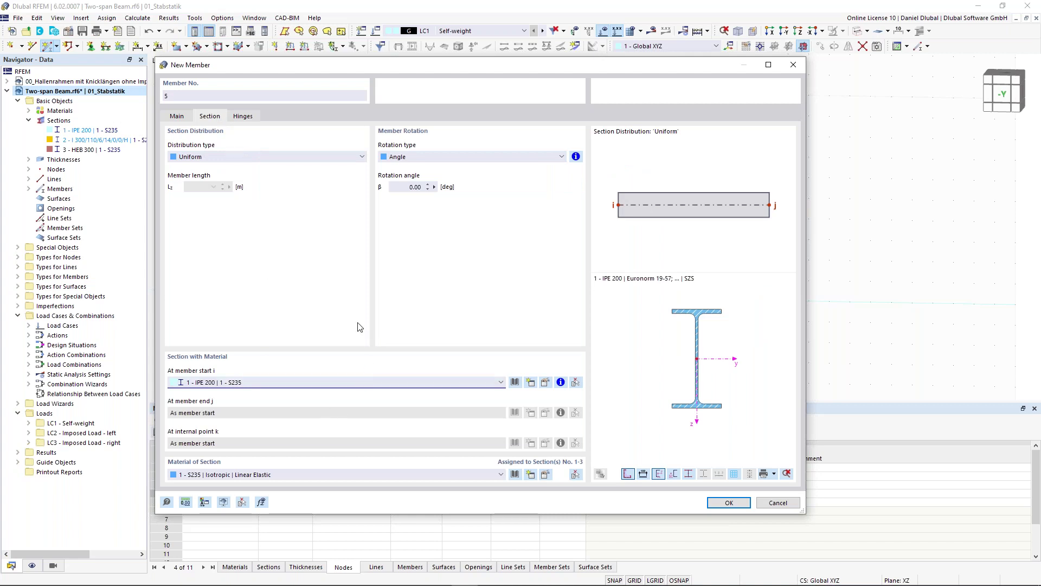
{"action": "left_click_drag", "start_coordinate": [426, 58], "coordinate": [462, 62]}
{"action": "left_click", "coordinate": [521, 376]}
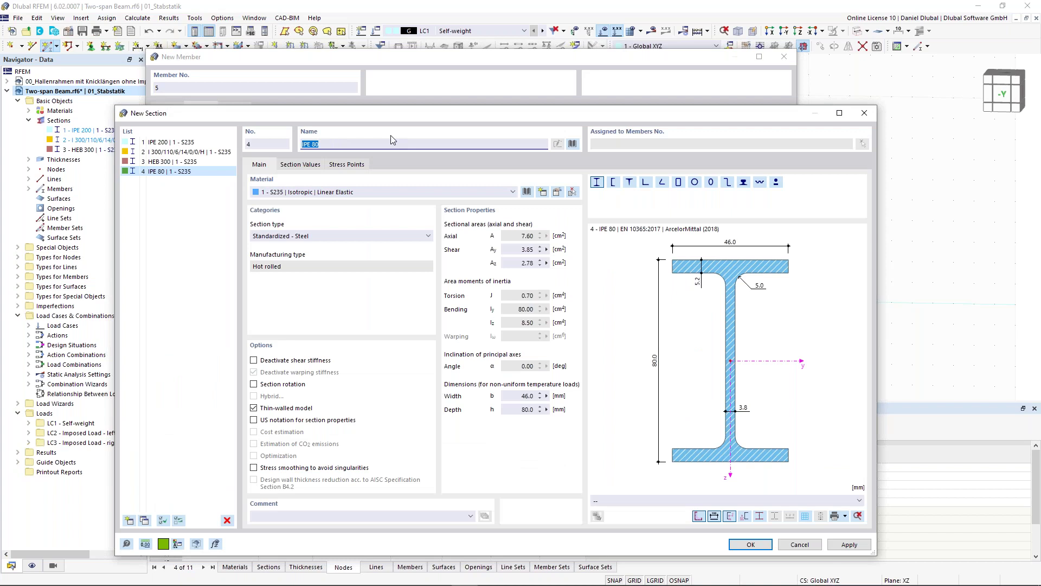
{"action": "type", "text": "HC"}
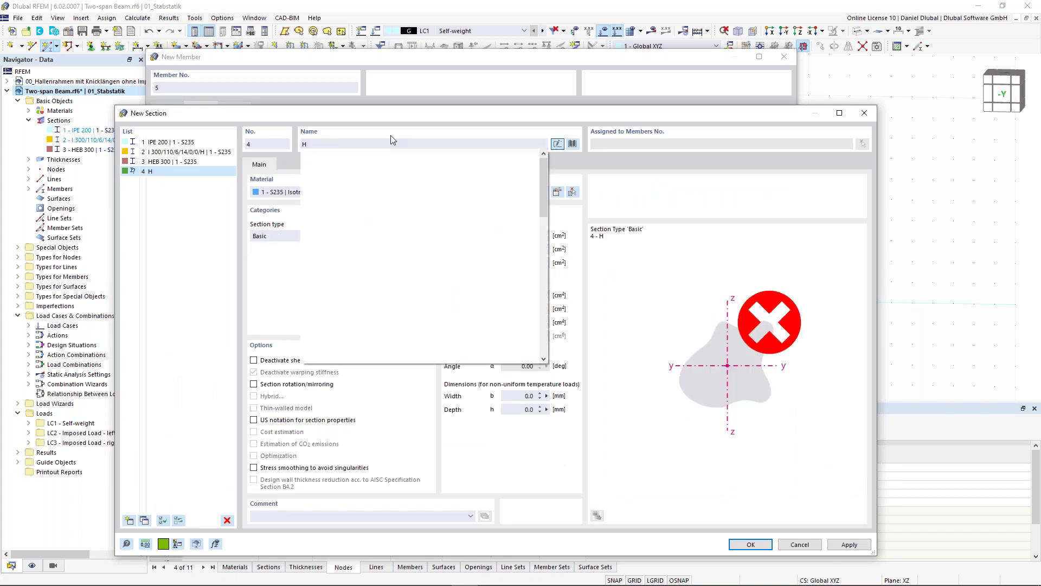
{"action": "key", "text": "BackSpace"}
{"action": "key", "text": "BackSpace"}
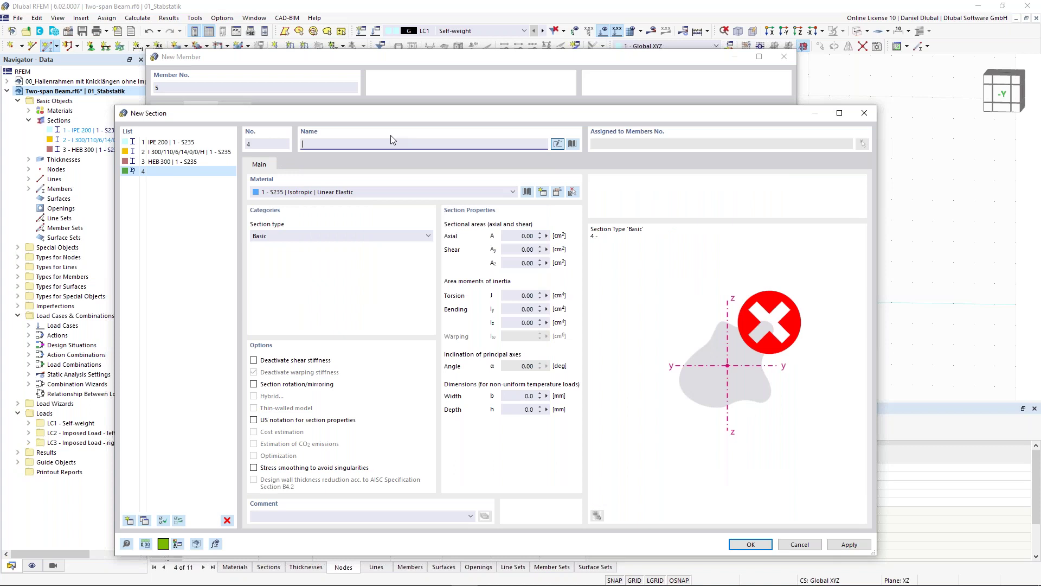
{"action": "type", "text": "Ch"}
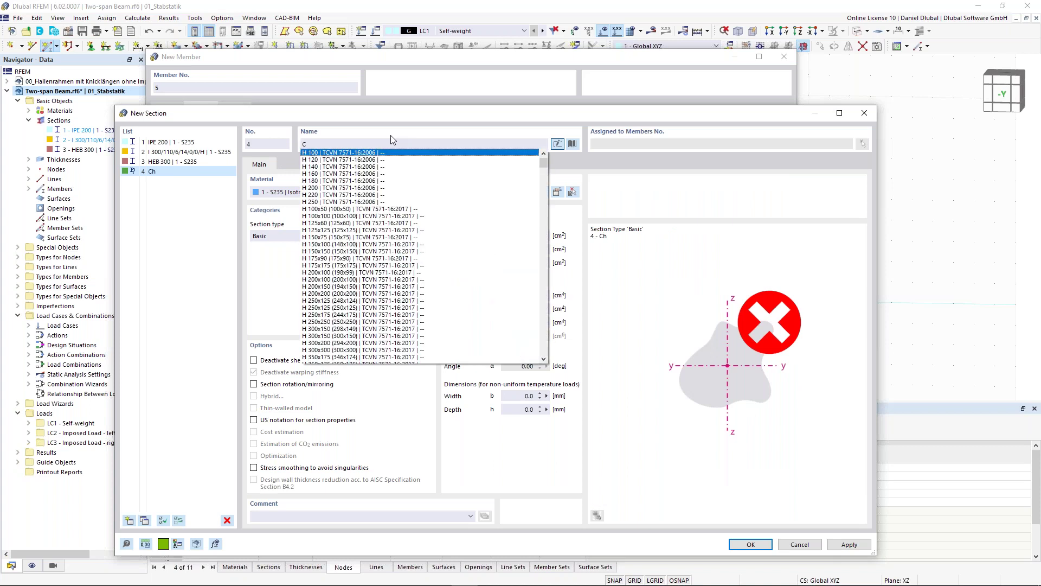
{"action": "type", "text": "HC"}
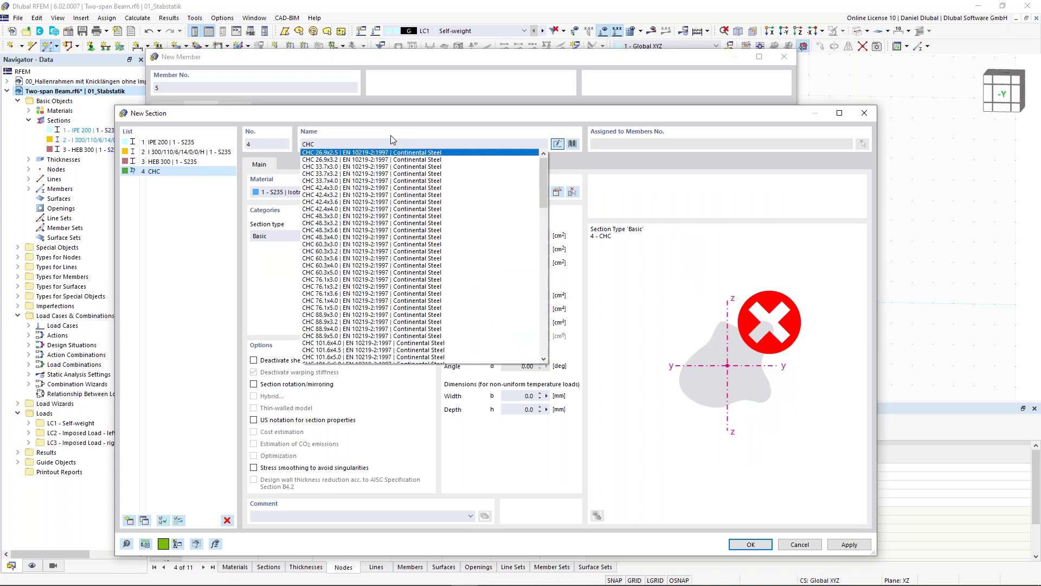
{"action": "left_click", "coordinate": [328, 266]}
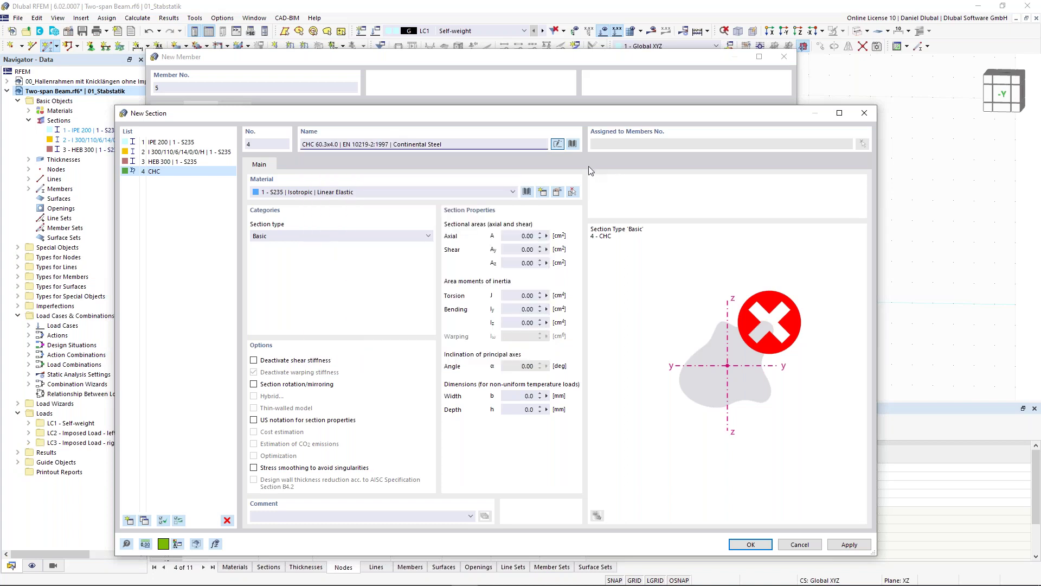
{"action": "left_click", "coordinate": [759, 543]}
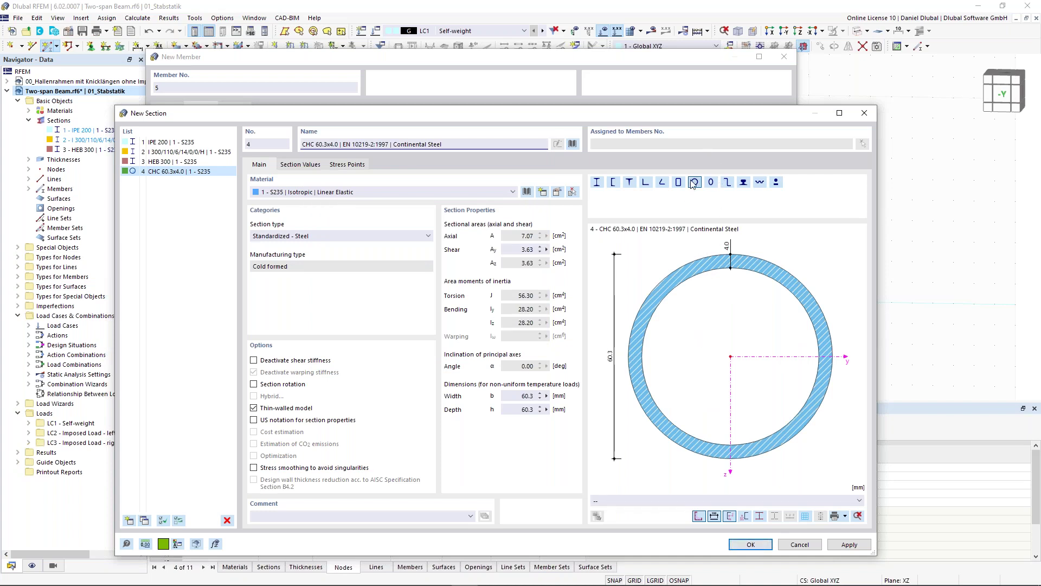
{"action": "left_click", "coordinate": [751, 544]}
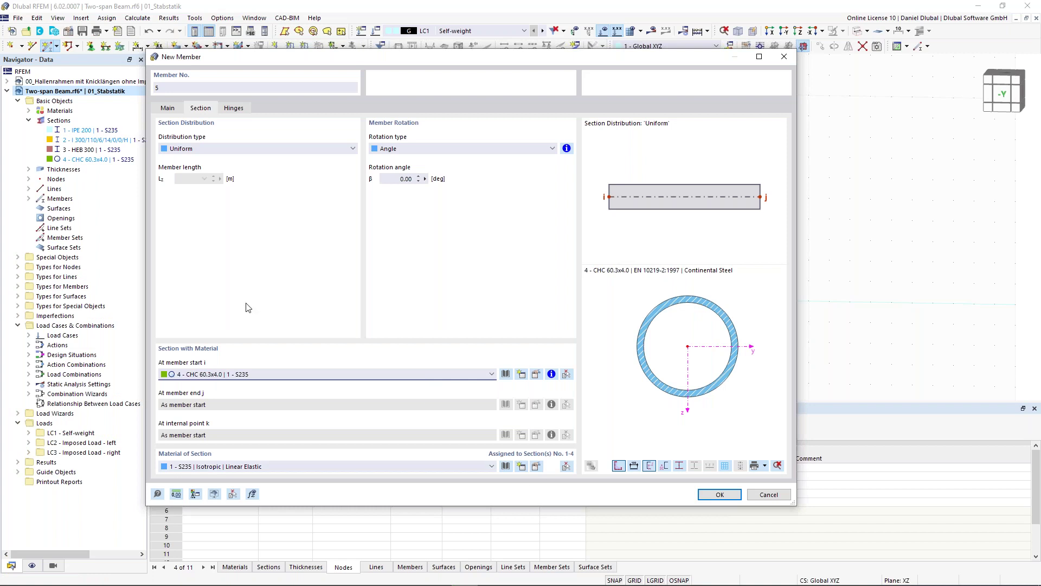
Step: Draw the hinged tie member between the two eaves nodes, from X 0, Z -5 m to X 10, Z -5 m
{"action": "left_click", "coordinate": [719, 495]}
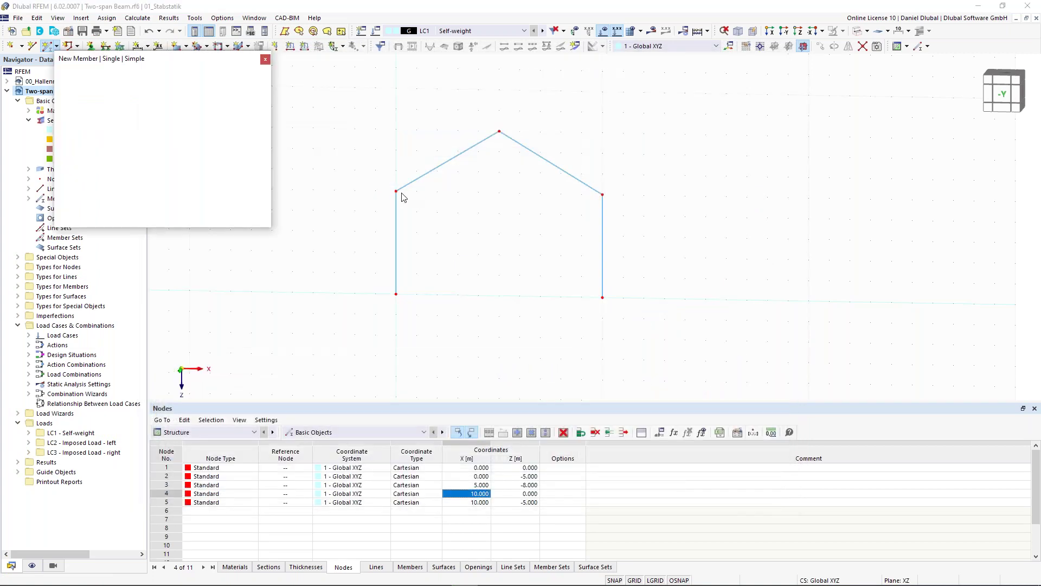
{"action": "left_click", "coordinate": [396, 191]}
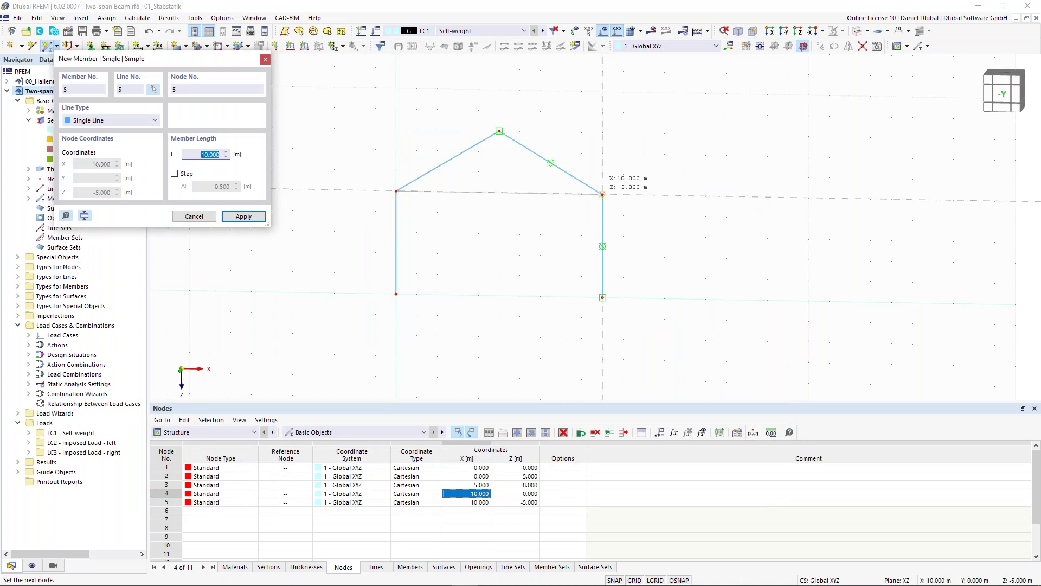
{"action": "left_click", "coordinate": [602, 194]}
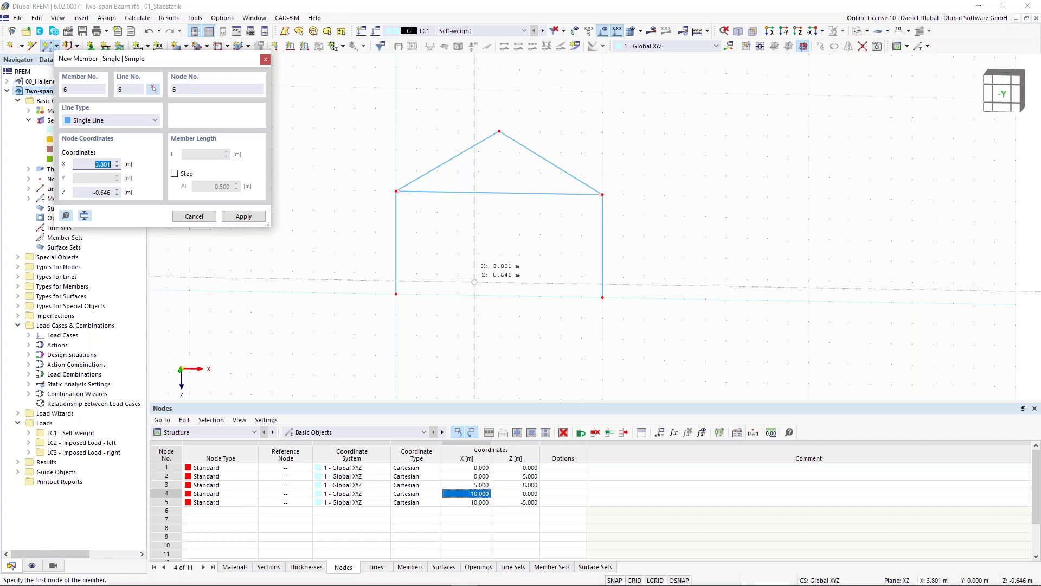
{"action": "key", "text": "Escape"}
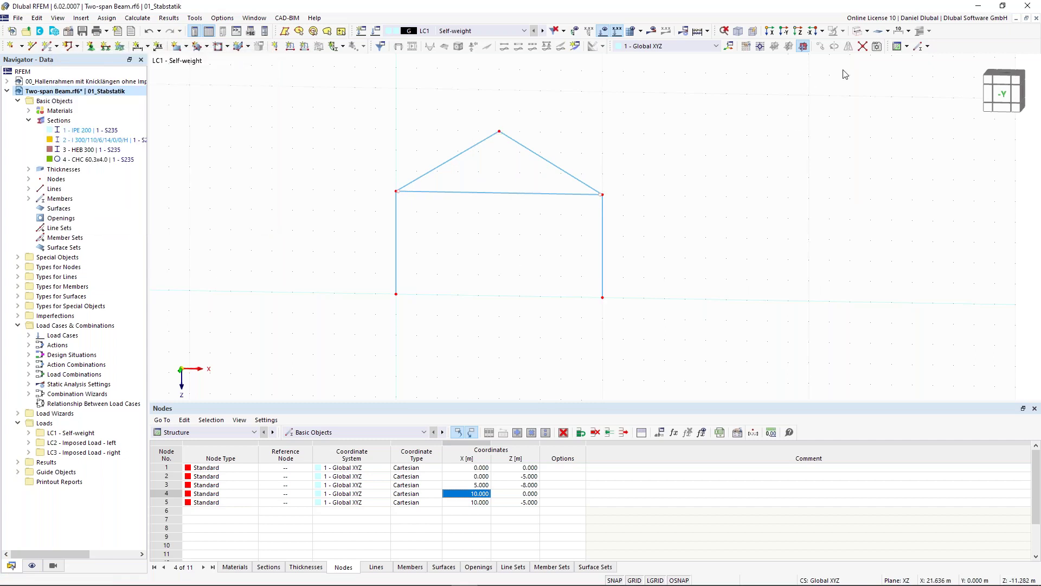
Step: Display the members as solids and assign the hinged nodal support to the column base nodes 1 and 4
{"action": "left_click", "coordinate": [859, 34]}
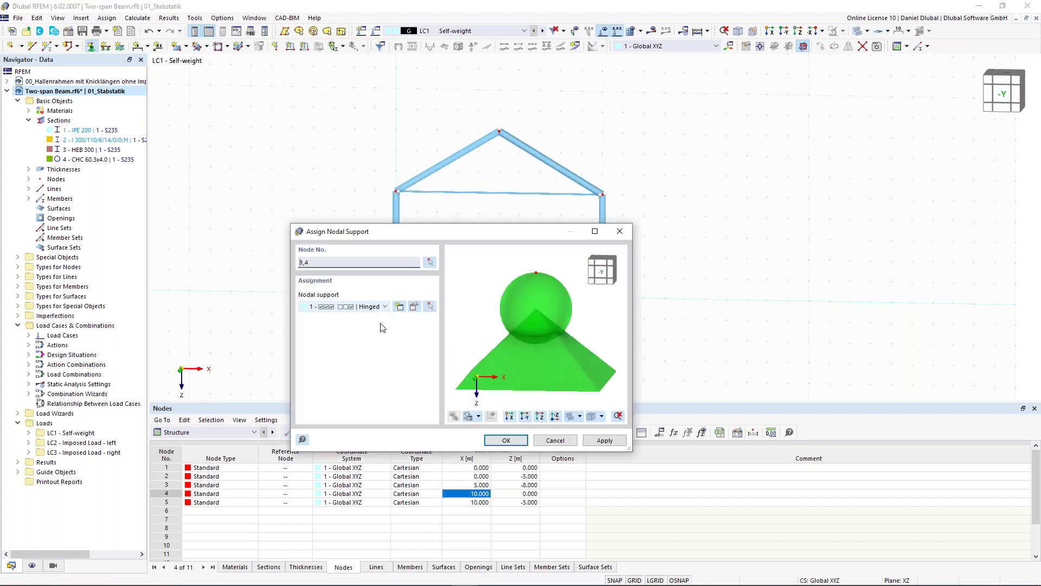
{"action": "left_click", "coordinate": [505, 442]}
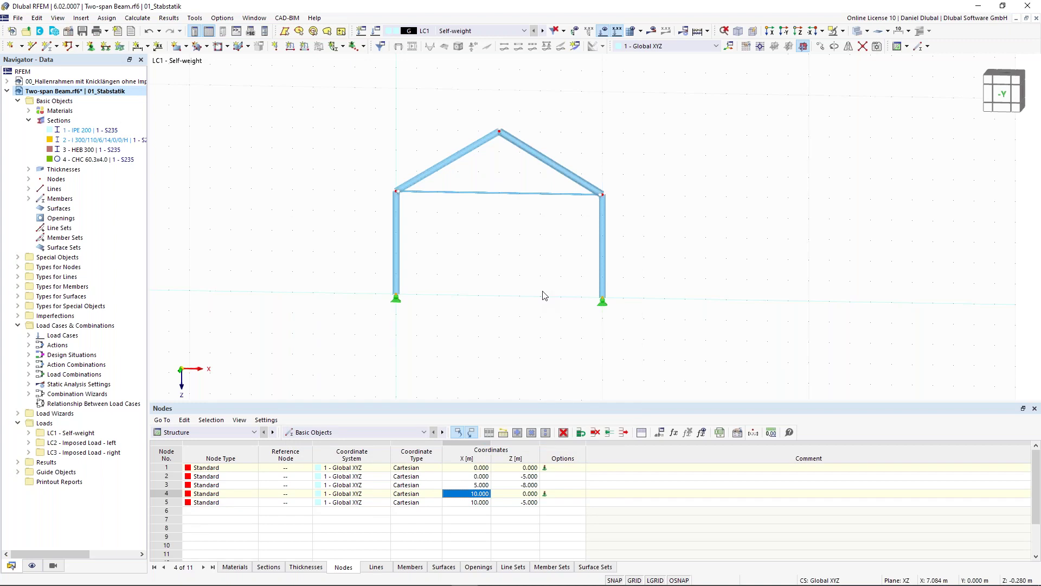
Step: Open the load cases for editing and rename load case LC1 as Snow
{"action": "double_click", "coordinate": [75, 336]}
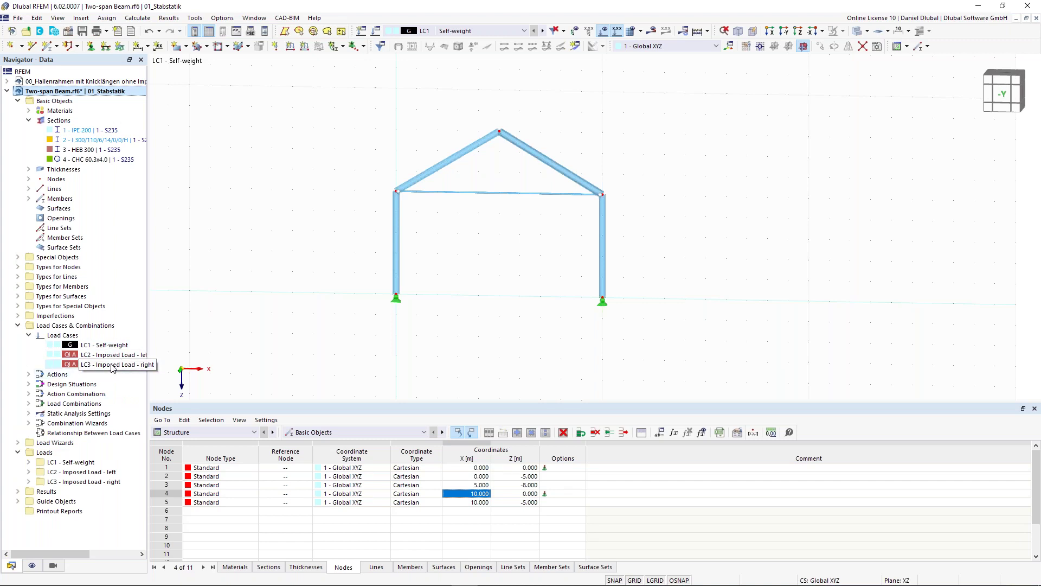
{"action": "right_click", "coordinate": [83, 337]}
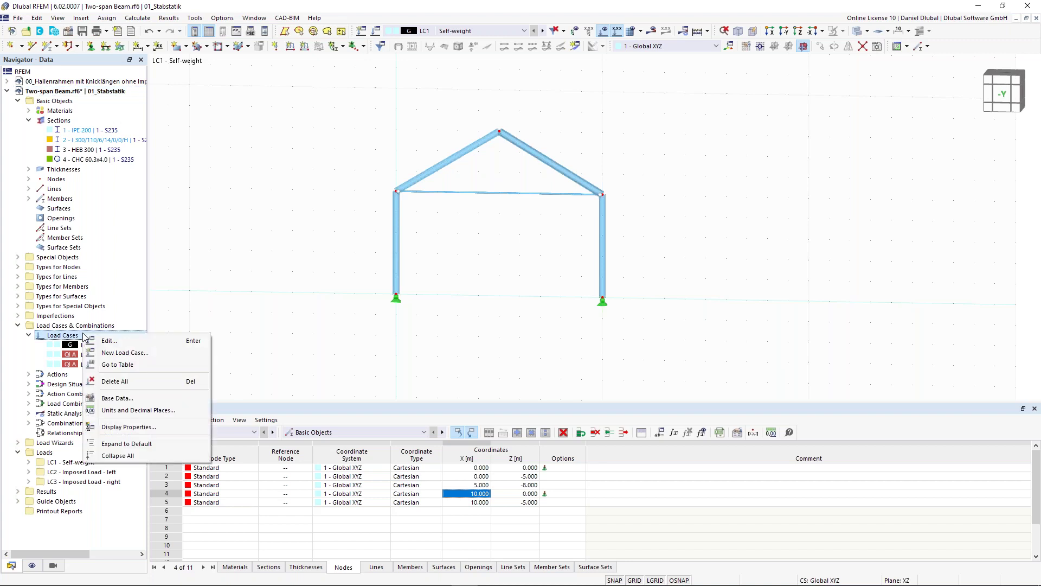
{"action": "left_click", "coordinate": [135, 341]}
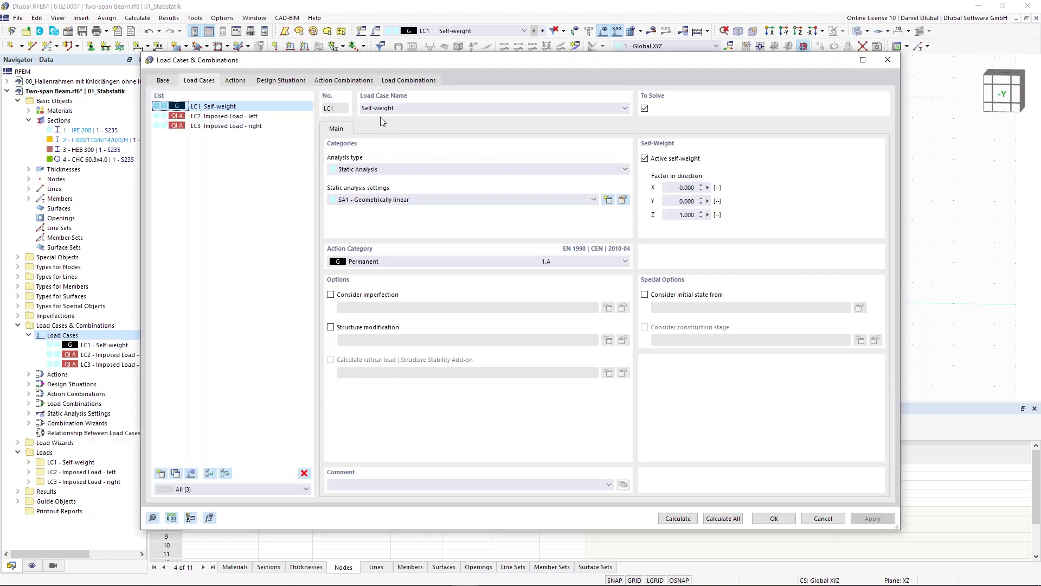
{"action": "triple_click", "coordinate": [408, 108]}
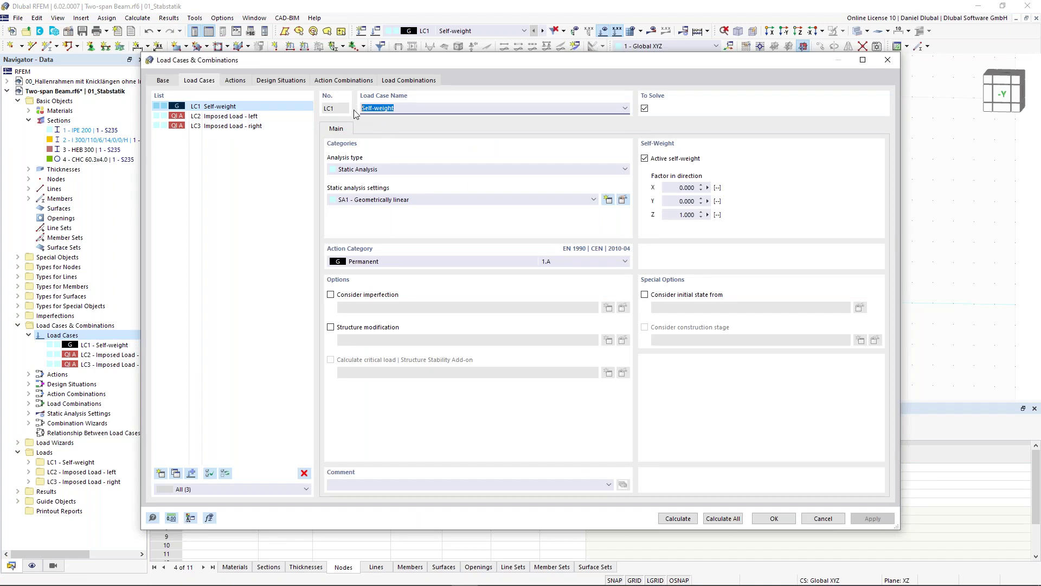
{"action": "type", "text": "Sn"}
{"action": "type", "text": "ow"}
Step: Rename load case LC2 as Wind and load case LC3 as Temperature
{"action": "left_click", "coordinate": [282, 115]}
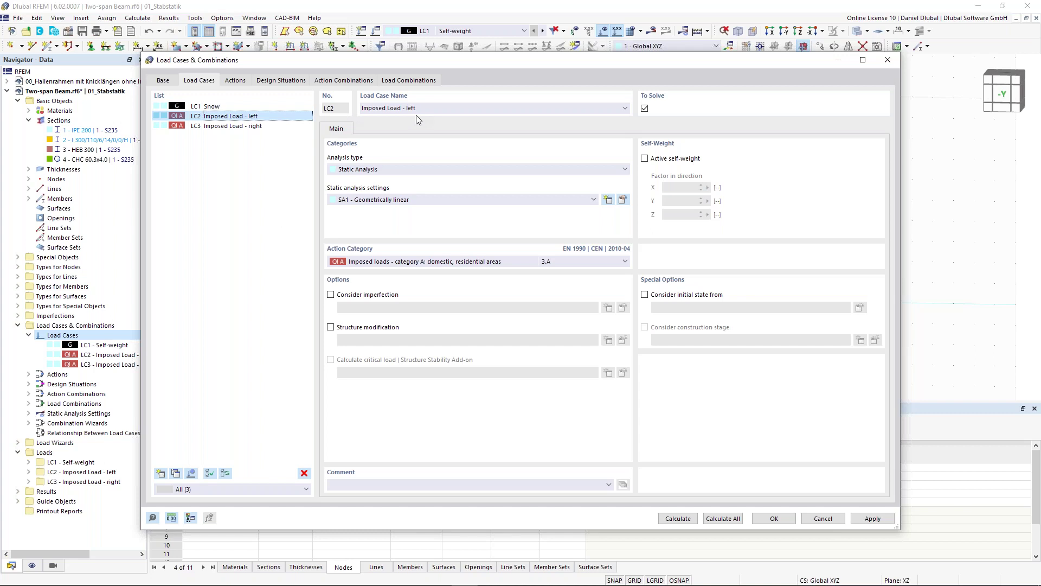
{"action": "left_click", "coordinate": [164, 81]}
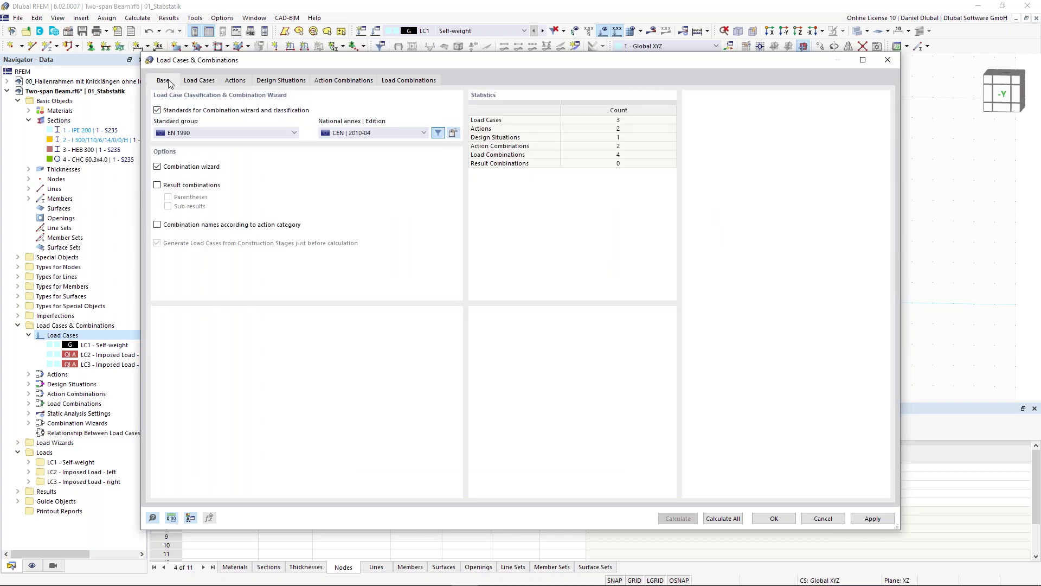
{"action": "left_click", "coordinate": [199, 81]}
{"action": "left_click", "coordinate": [407, 107]}
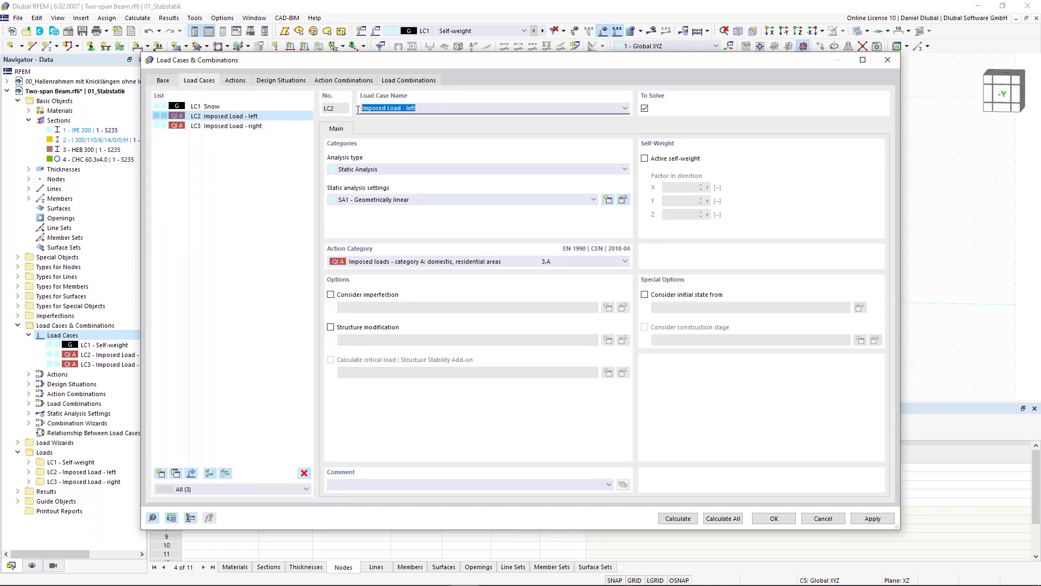
{"action": "type", "text": "Wind"}
{"action": "left_click", "coordinate": [239, 128]}
{"action": "left_click", "coordinate": [364, 108]}
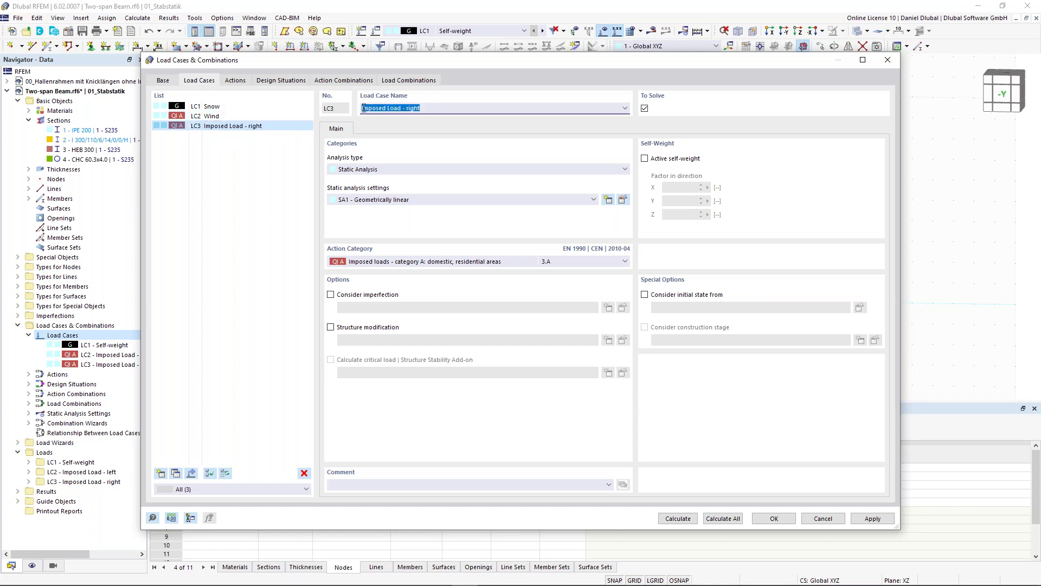
{"action": "type", "text": "Temperature"}
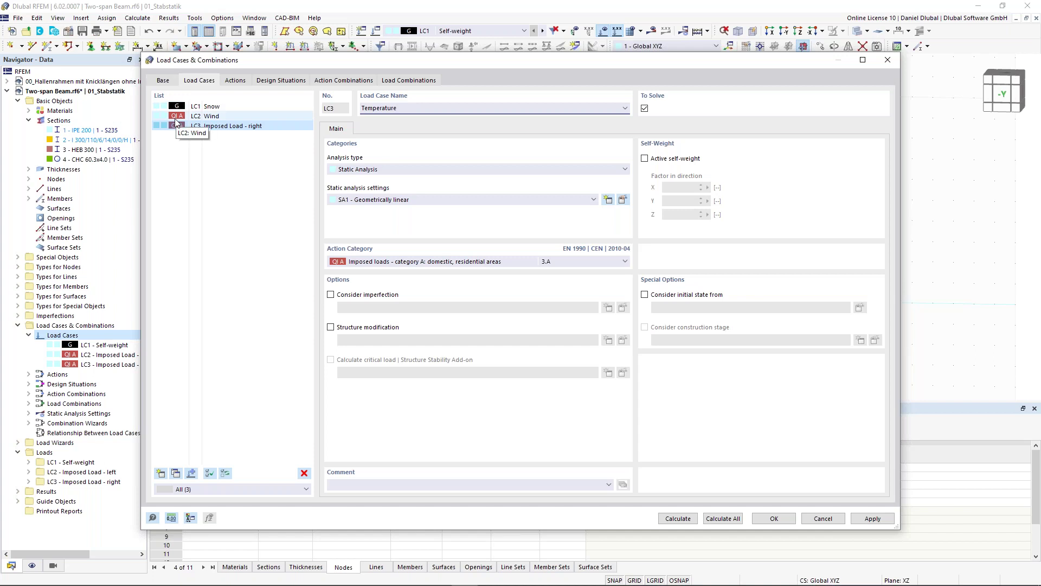
Step: Disable the standards for combination wizard and classification, accepting the deletion of actions and design situations, and confirm the load case definitions
{"action": "left_click", "coordinate": [163, 82]}
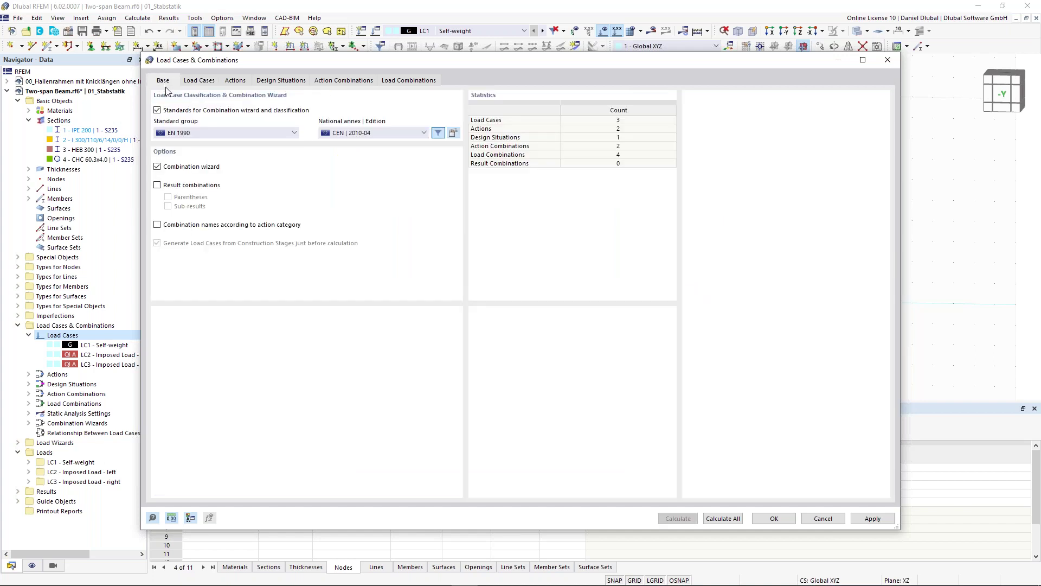
{"action": "left_click", "coordinate": [157, 110]}
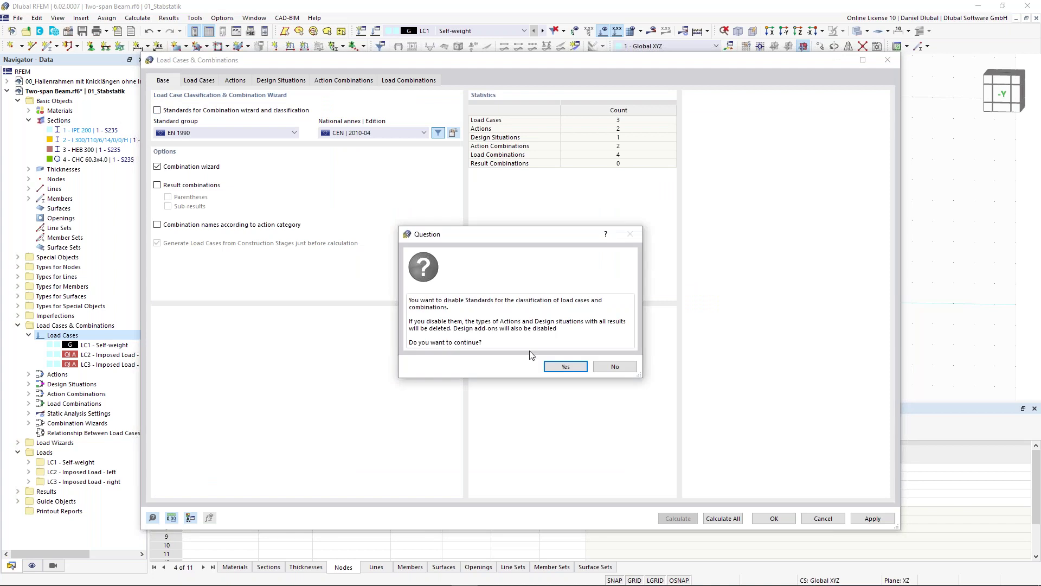
{"action": "left_click", "coordinate": [555, 365]}
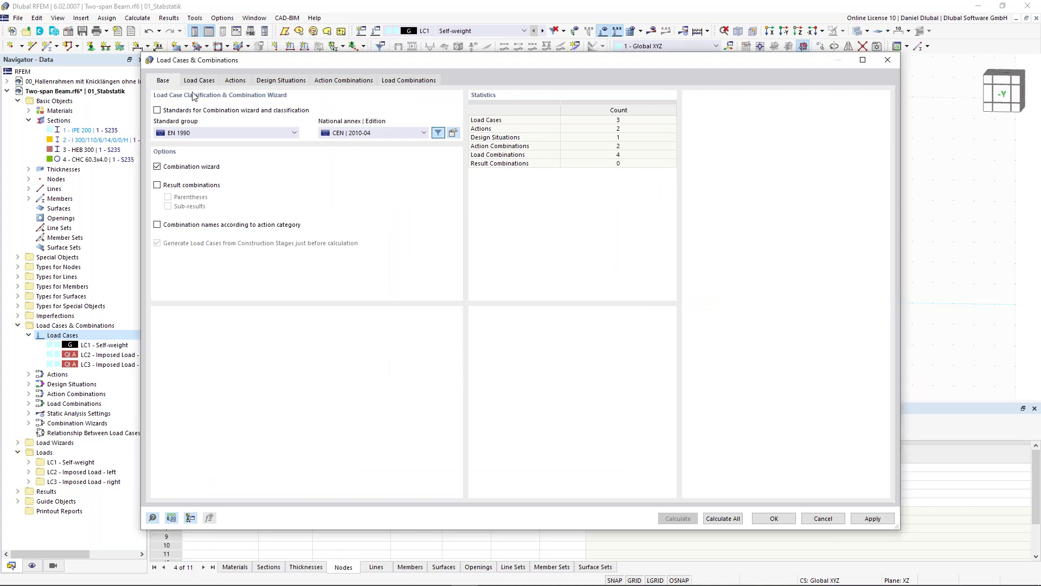
{"action": "left_click", "coordinate": [170, 166]}
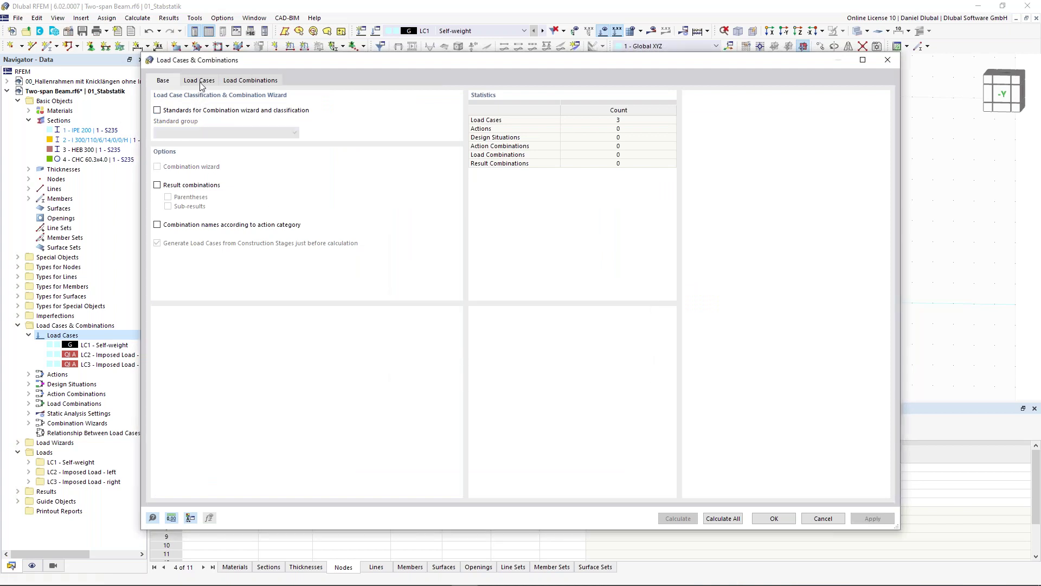
{"action": "left_click", "coordinate": [199, 84]}
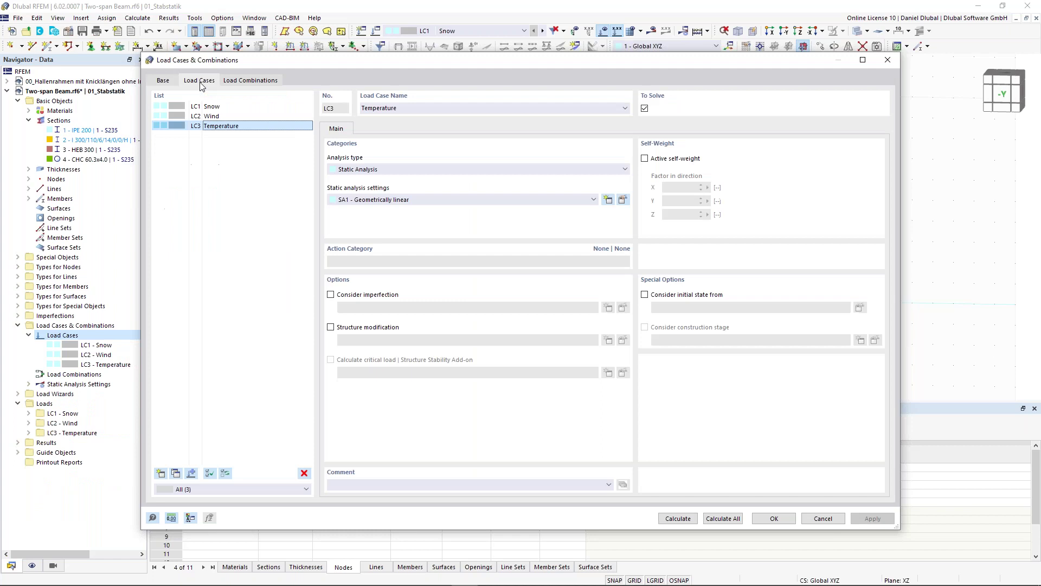
{"action": "left_click", "coordinate": [781, 521]}
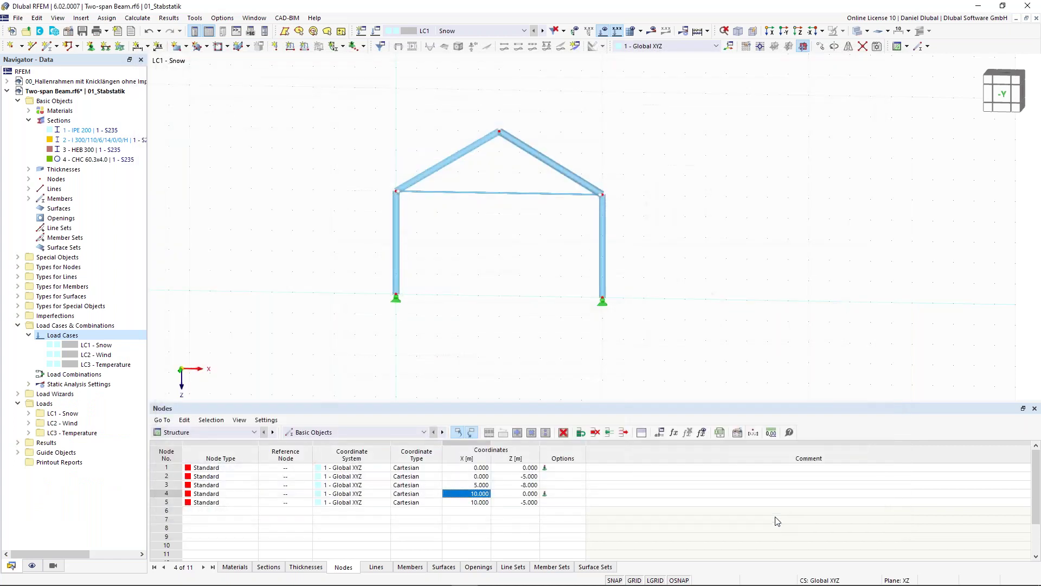
Step: Define a uniform member load of 1 kN/m in load case LC1 Snow, acting globally in Z on projected length
{"action": "scroll", "coordinate": [492, 251], "scroll_direction": "up", "scroll_amount": 1}
{"action": "middle_click_drag", "start_coordinate": [493, 251], "coordinate": [510, 257]}
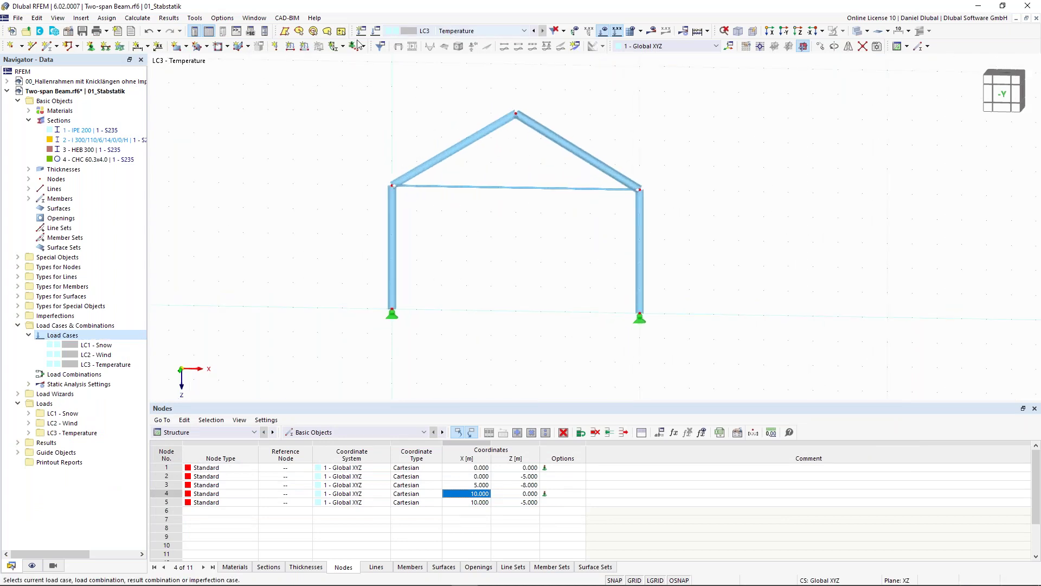
{"action": "left_click", "coordinate": [442, 31]}
{"action": "left_click", "coordinate": [429, 42]}
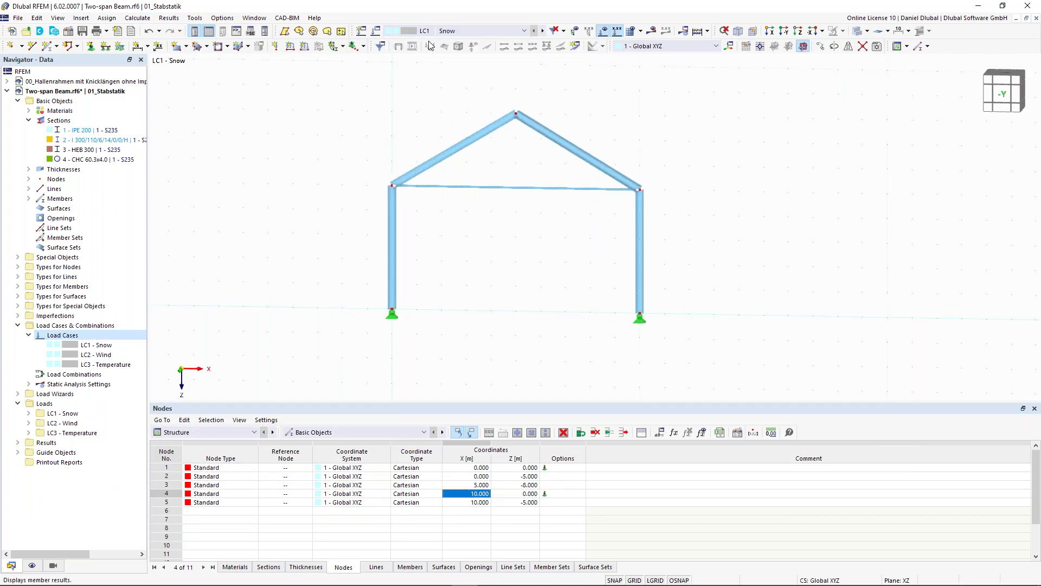
{"action": "left_click", "coordinate": [304, 47]}
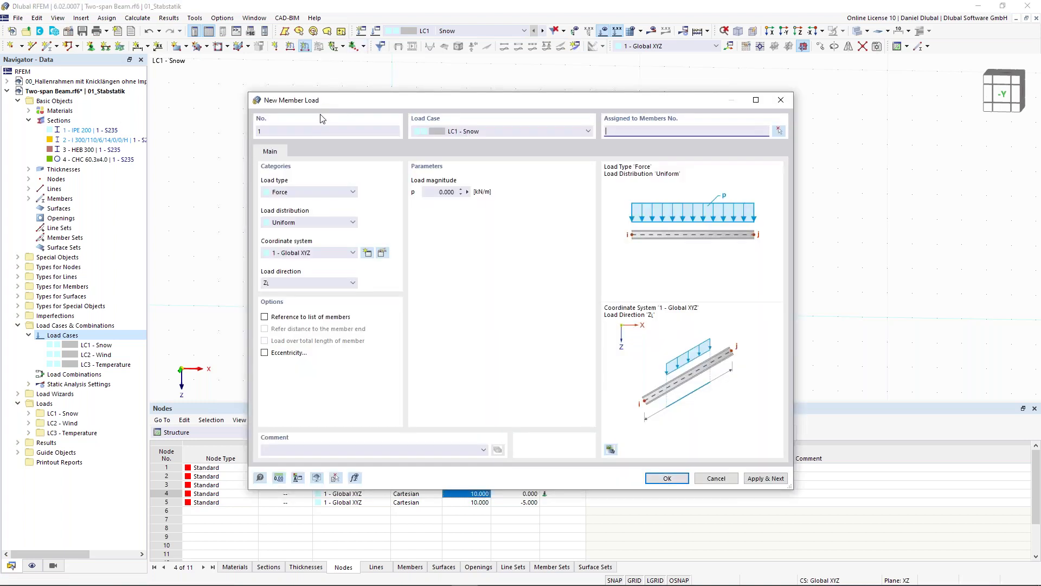
{"action": "left_click", "coordinate": [441, 193]}
{"action": "type", "text": "1"}
{"action": "left_click", "coordinate": [333, 283]}
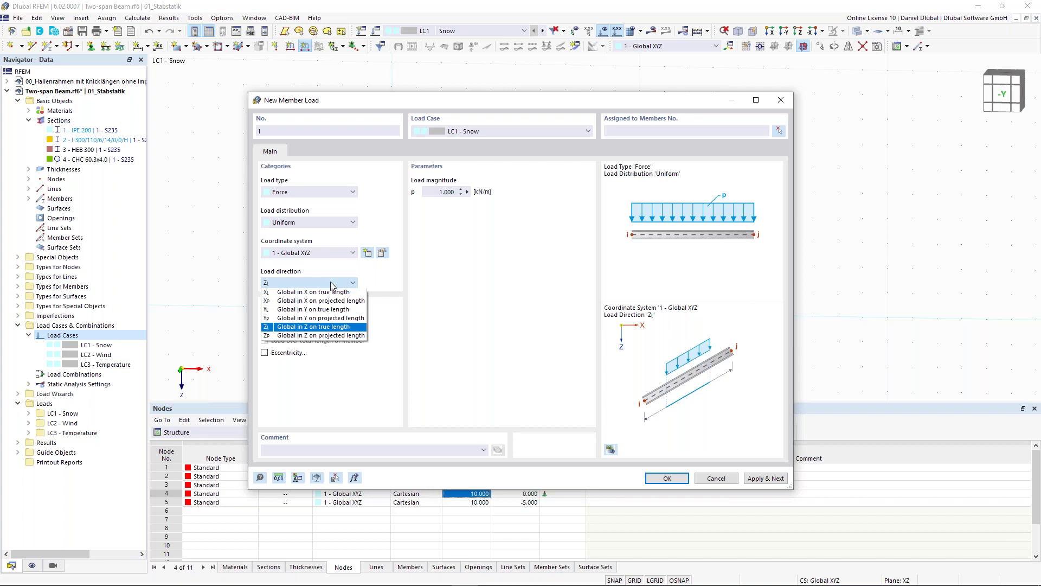
{"action": "left_click", "coordinate": [323, 335]}
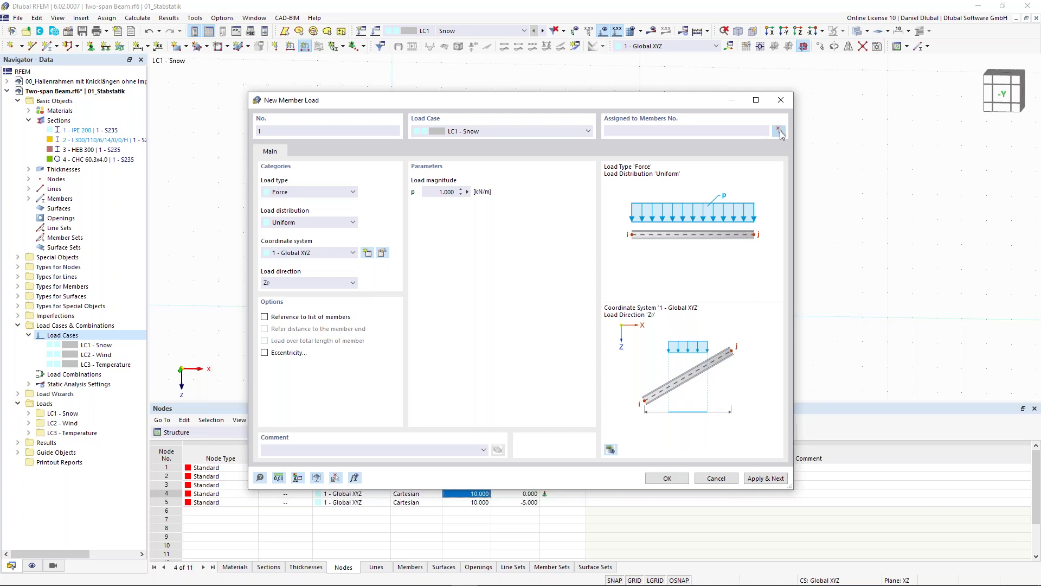
Step: Assign the snow load to the two rafters, members 2 and 4, display the members as wireframe, and apply the load
{"action": "left_click", "coordinate": [779, 131]}
{"action": "left_click_drag", "start_coordinate": [639, 80], "coordinate": [456, 152]}
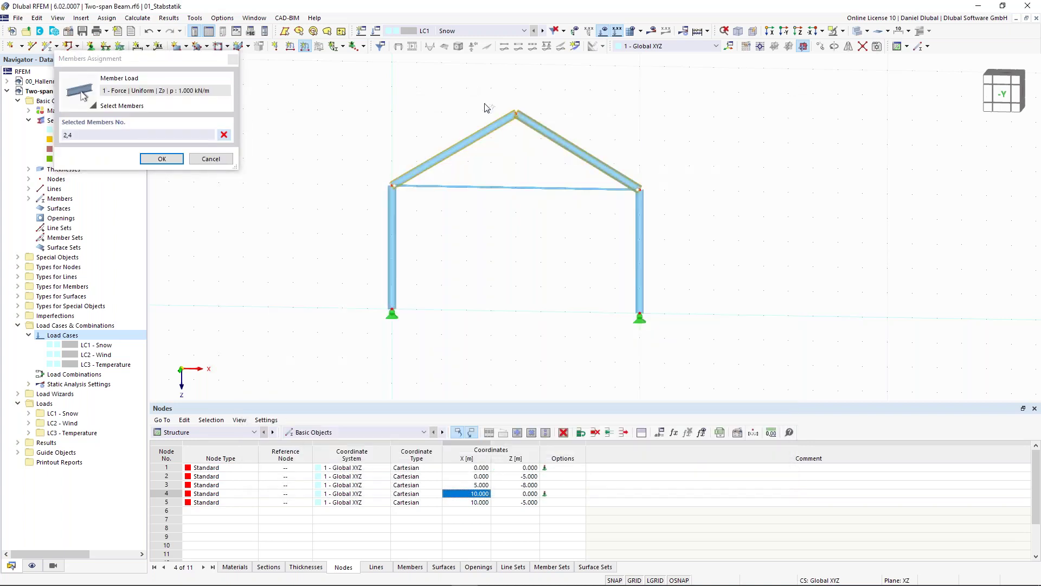
{"action": "left_click", "coordinate": [856, 32]}
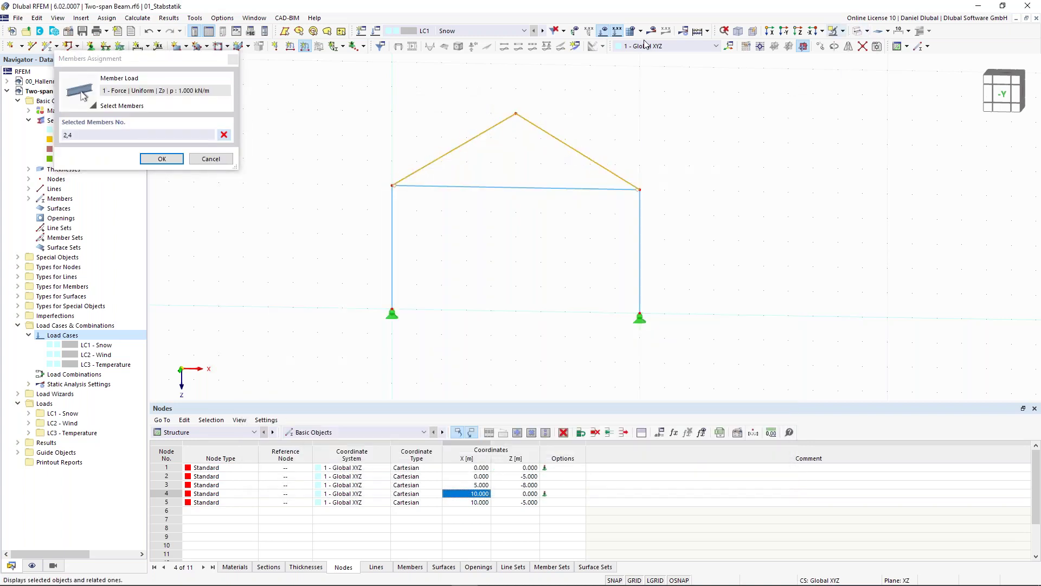
{"action": "left_click", "coordinate": [161, 158]}
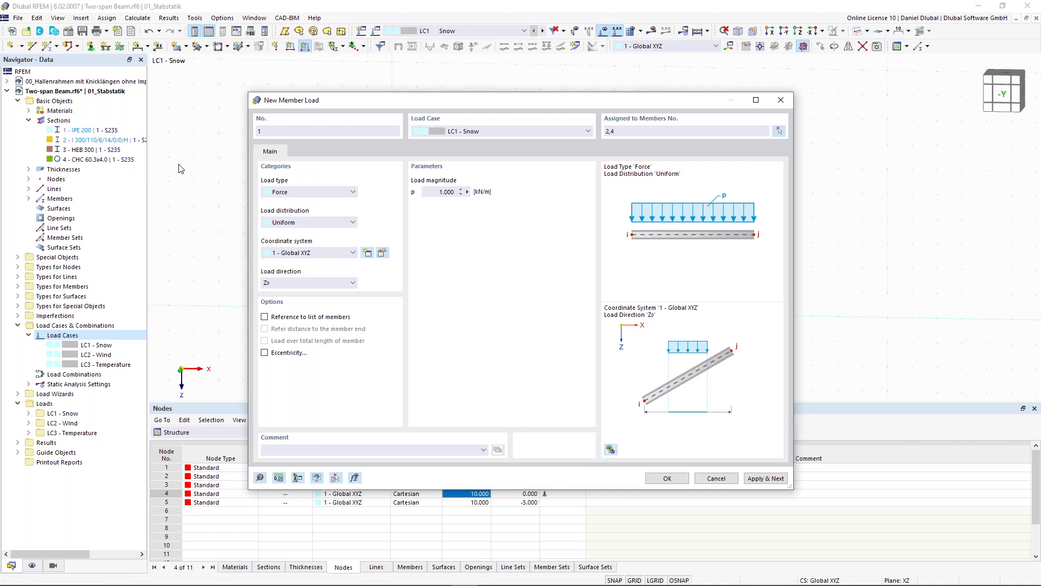
{"action": "left_click", "coordinate": [766, 478]}
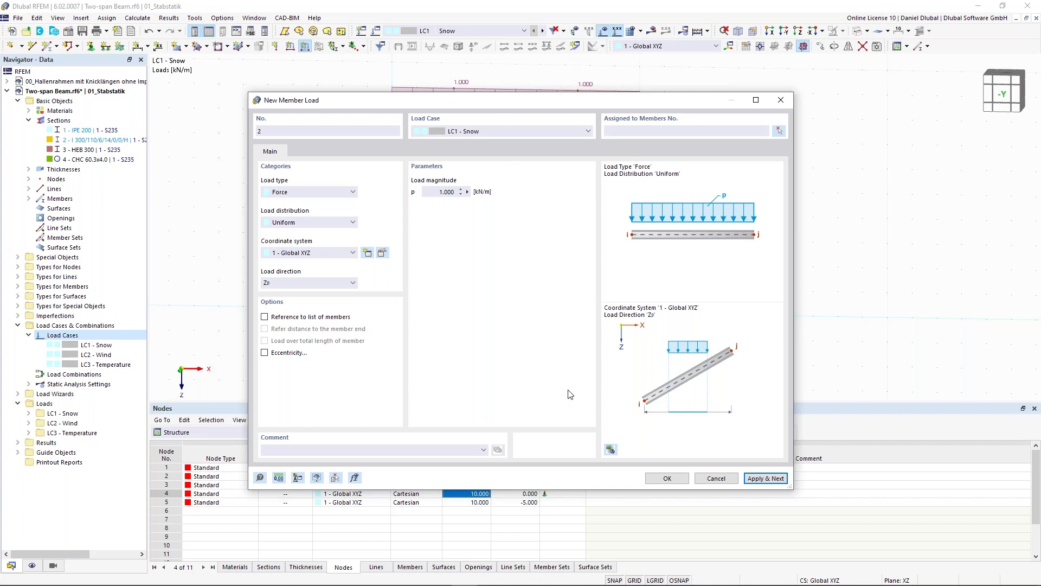
Step: Apply a uniform 1 kN/m member load in LC2 Wind, global in X on true length, to the left column, member 1
{"action": "left_click", "coordinate": [475, 131]}
{"action": "left_click", "coordinate": [471, 149]}
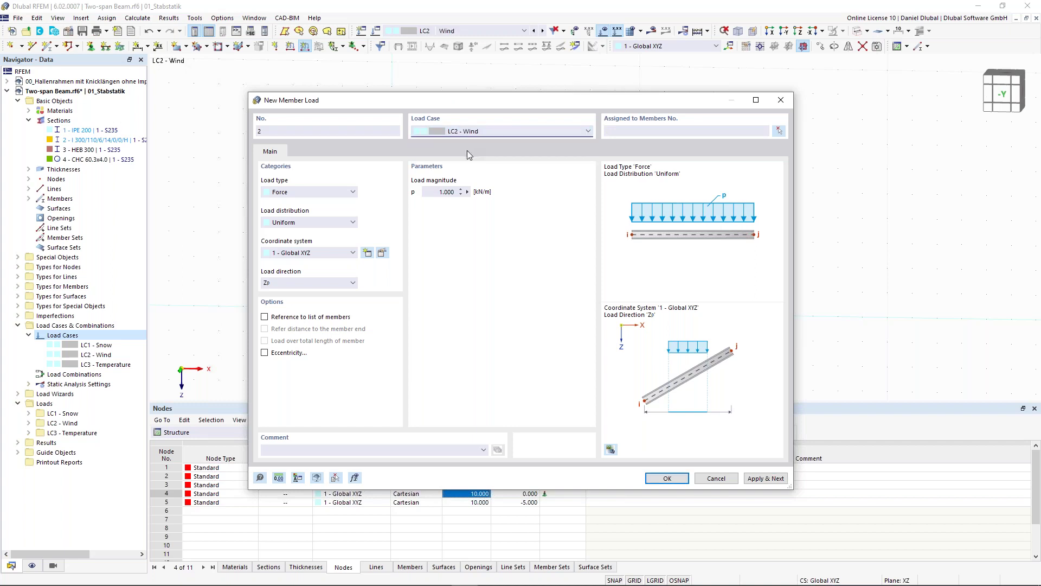
{"action": "left_click", "coordinate": [318, 282]}
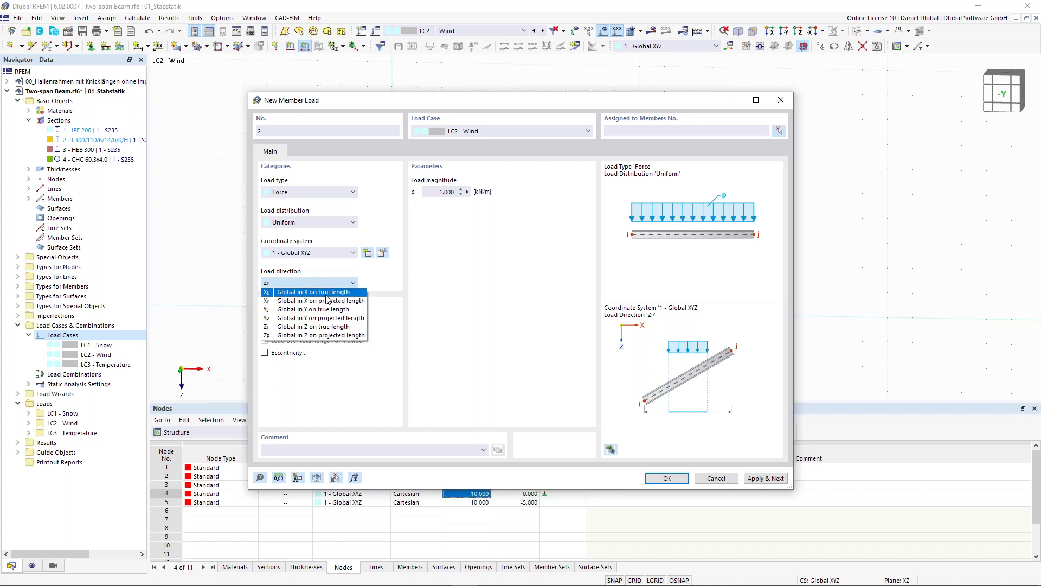
{"action": "left_click", "coordinate": [325, 291]}
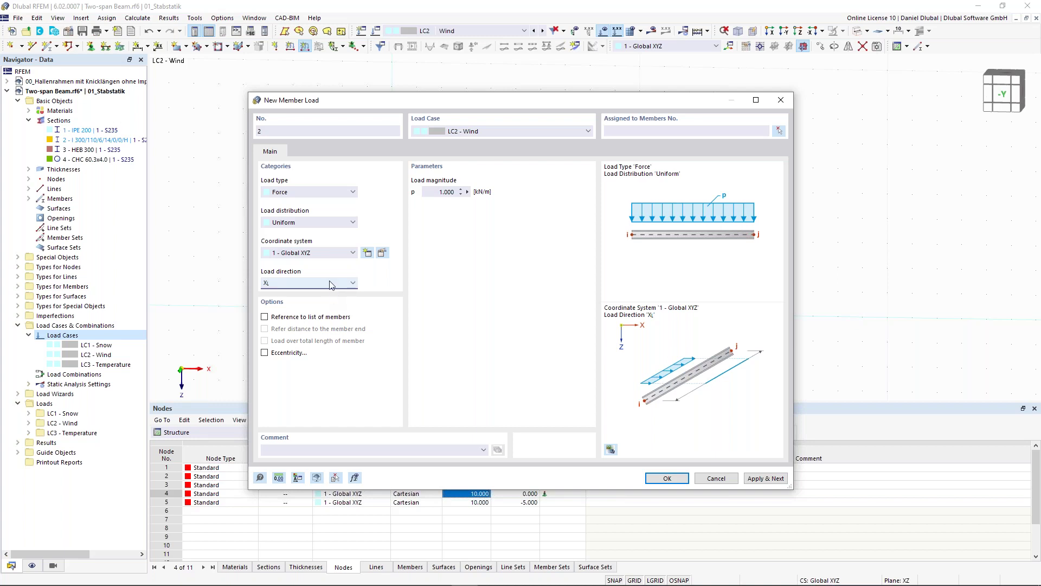
{"action": "left_click", "coordinate": [332, 283]}
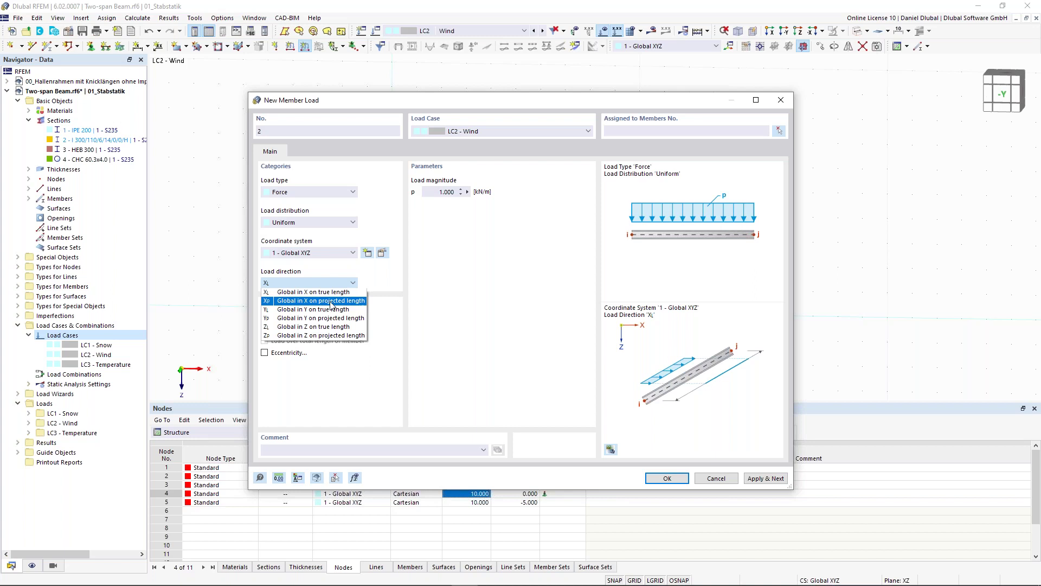
{"action": "left_click", "coordinate": [332, 291]}
{"action": "mouse_move", "coordinate": [418, 101]}
{"action": "left_mouse_down"}
{"action": "mouse_move", "coordinate": [424, 189]}
{"action": "mouse_move", "coordinate": [403, 86]}
{"action": "left_mouse_up"}
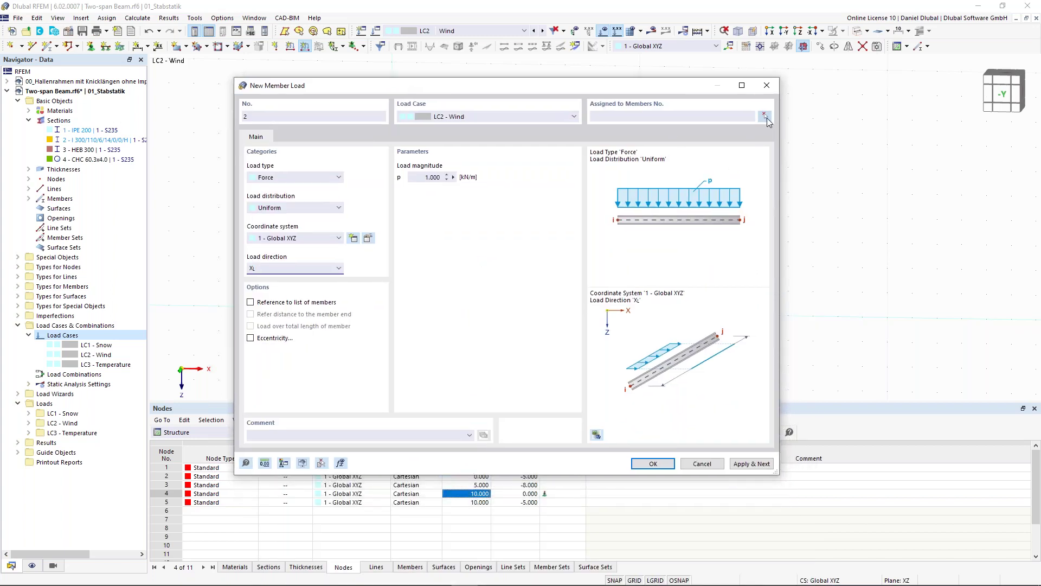
{"action": "left_click", "coordinate": [765, 116]}
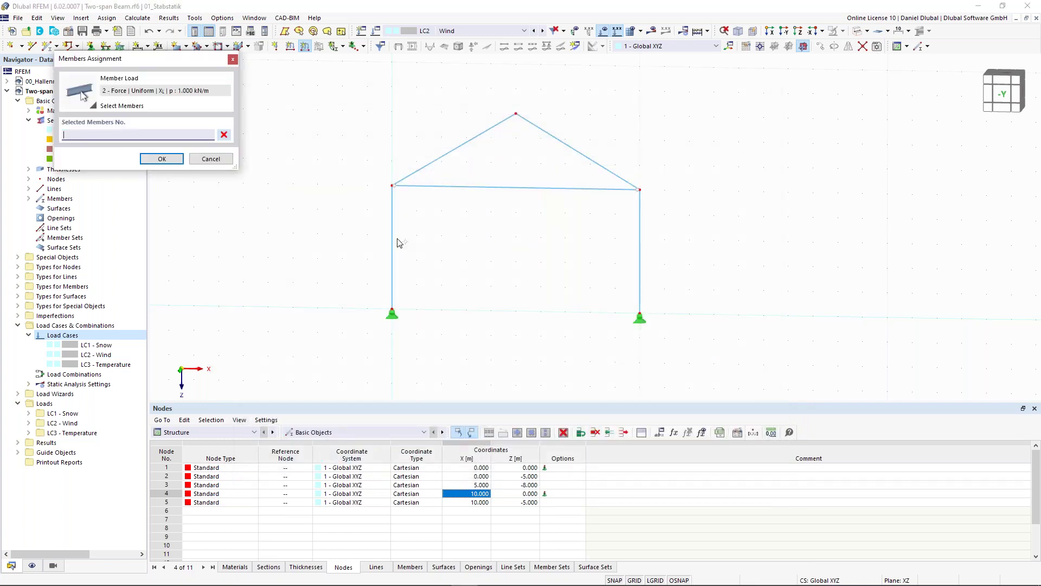
{"action": "left_click", "coordinate": [392, 252]}
{"action": "left_click", "coordinate": [151, 160]}
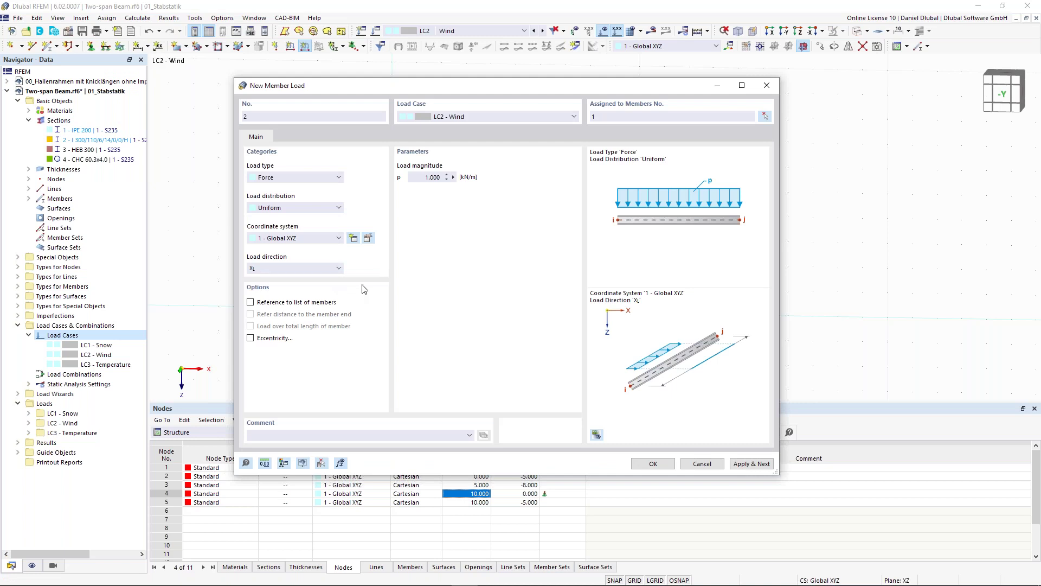
{"action": "left_click", "coordinate": [752, 464]}
Step: Apply a uniform 1 kN/m wind load in the local z direction to the left rafter, member 2, and finish entering member loads
{"action": "left_click_drag", "start_coordinate": [355, 88], "coordinate": [369, 129]}
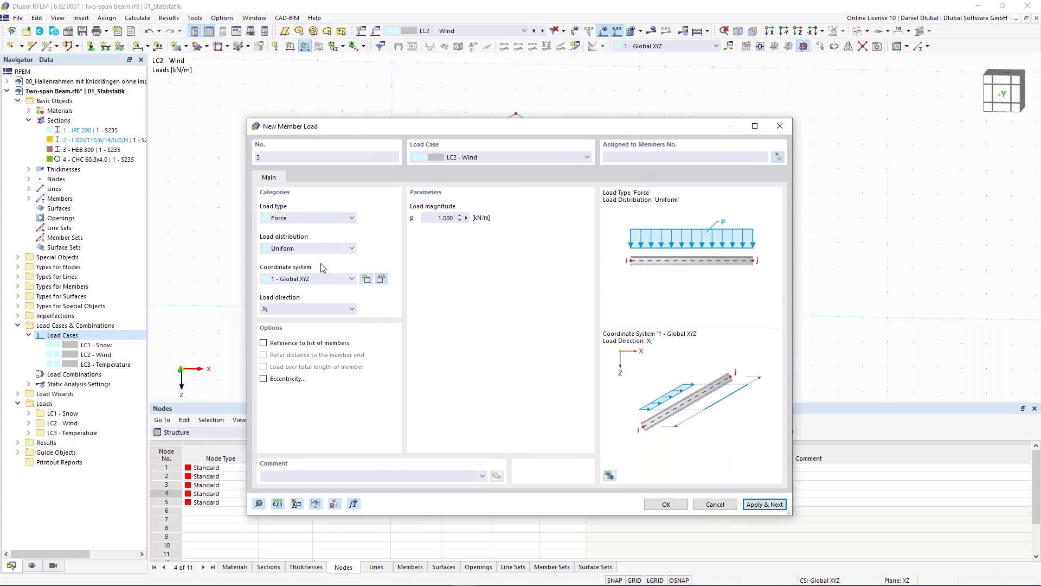
{"action": "left_click", "coordinate": [320, 286]}
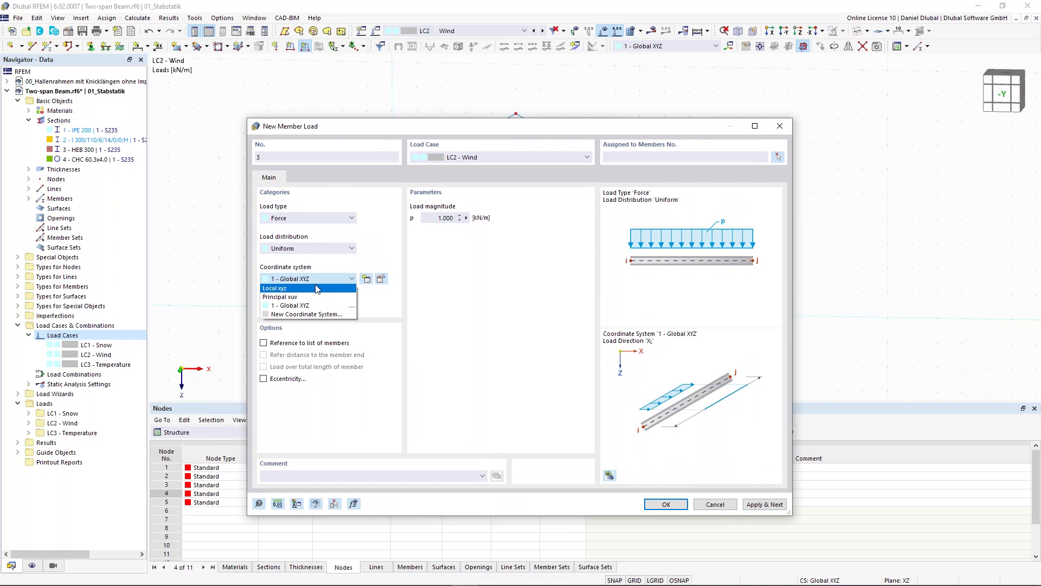
{"action": "left_click", "coordinate": [303, 289]}
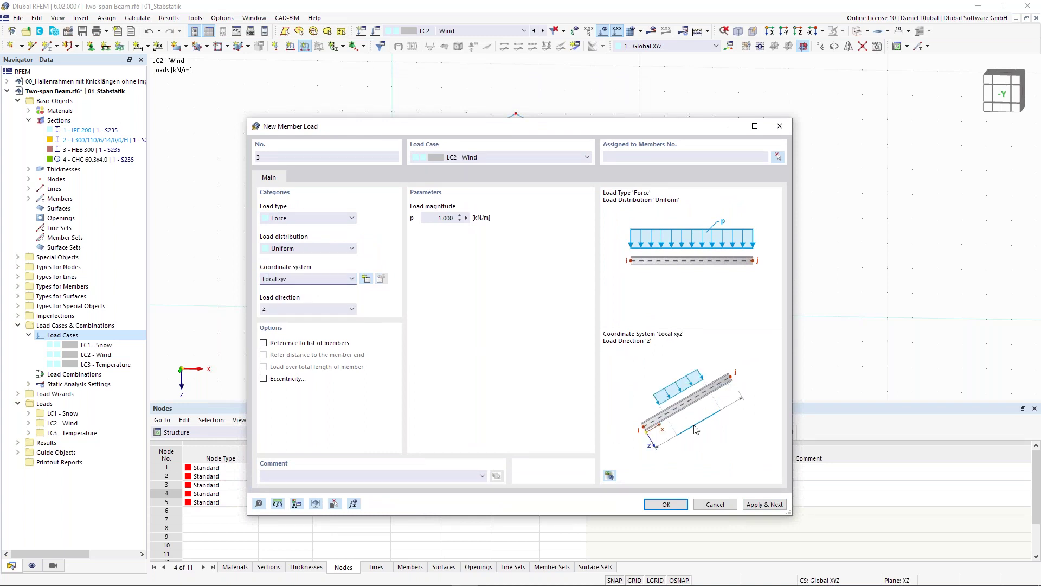
{"action": "left_click", "coordinate": [778, 156]}
{"action": "left_click", "coordinate": [443, 157]}
{"action": "left_click", "coordinate": [160, 159]}
{"action": "left_click_drag", "start_coordinate": [545, 130], "coordinate": [522, 123]}
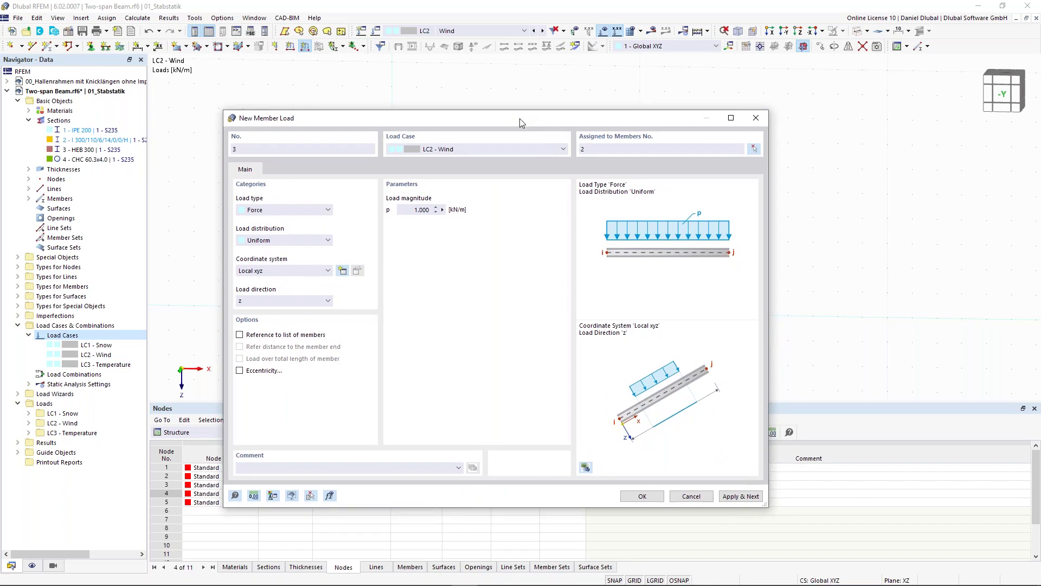
{"action": "left_click", "coordinate": [740, 496]}
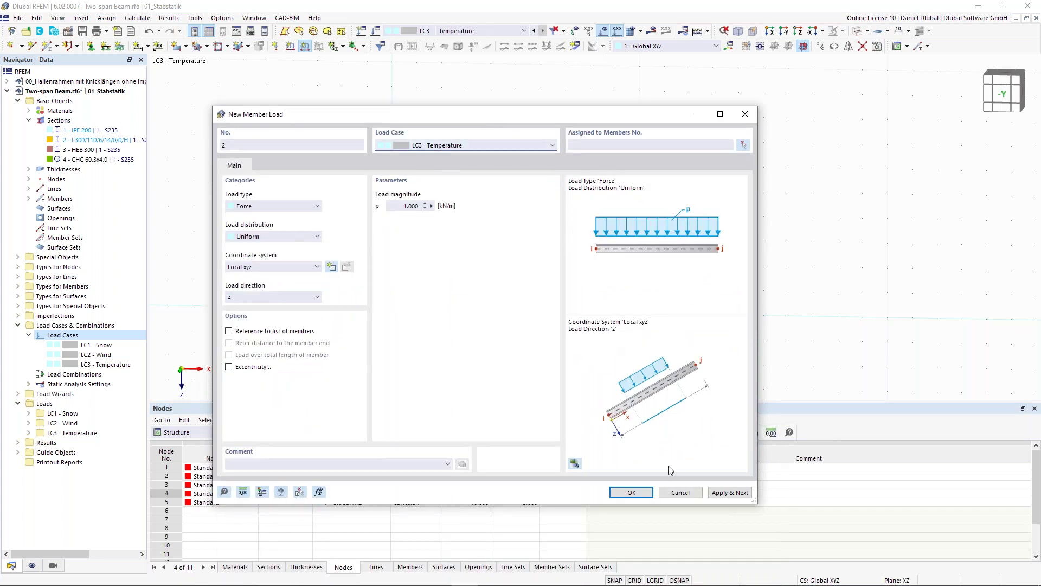
{"action": "left_click", "coordinate": [675, 492]}
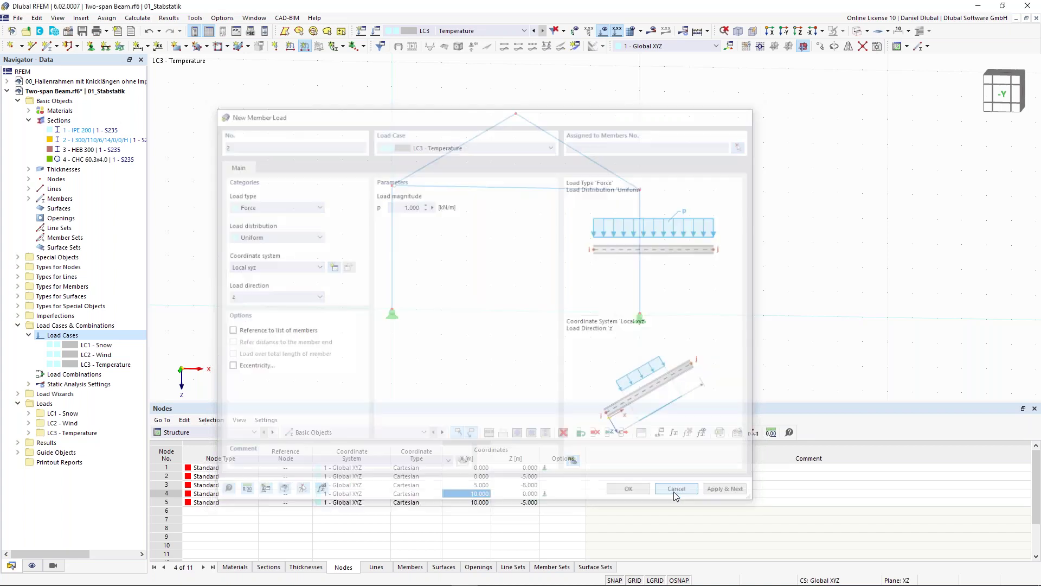
Step: Colour the rendered objects by object property, with members coloured by section
{"action": "middle_click_drag", "start_coordinate": [374, 137], "coordinate": [385, 134]}
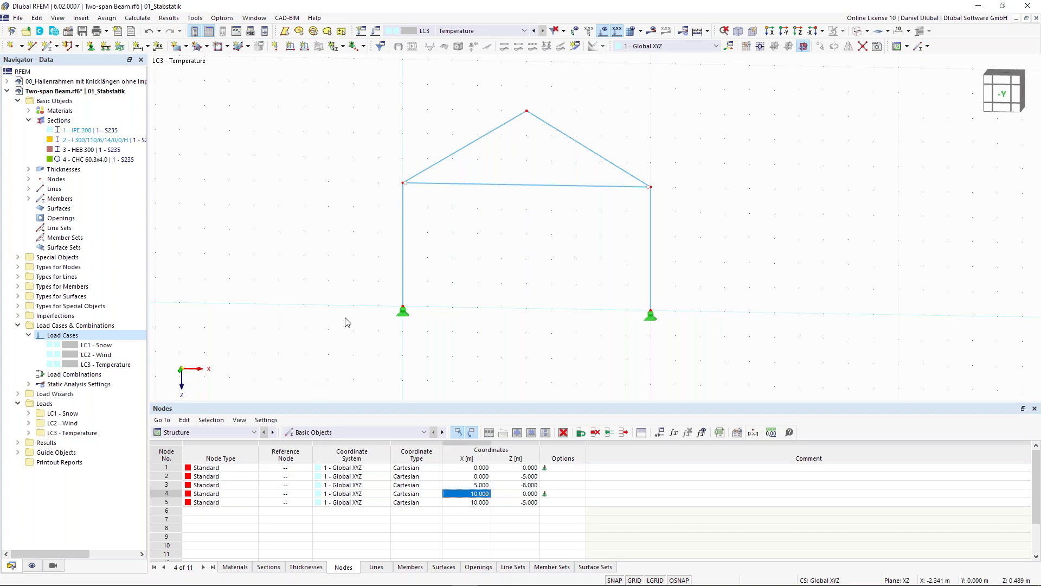
{"action": "left_click", "coordinate": [32, 566]}
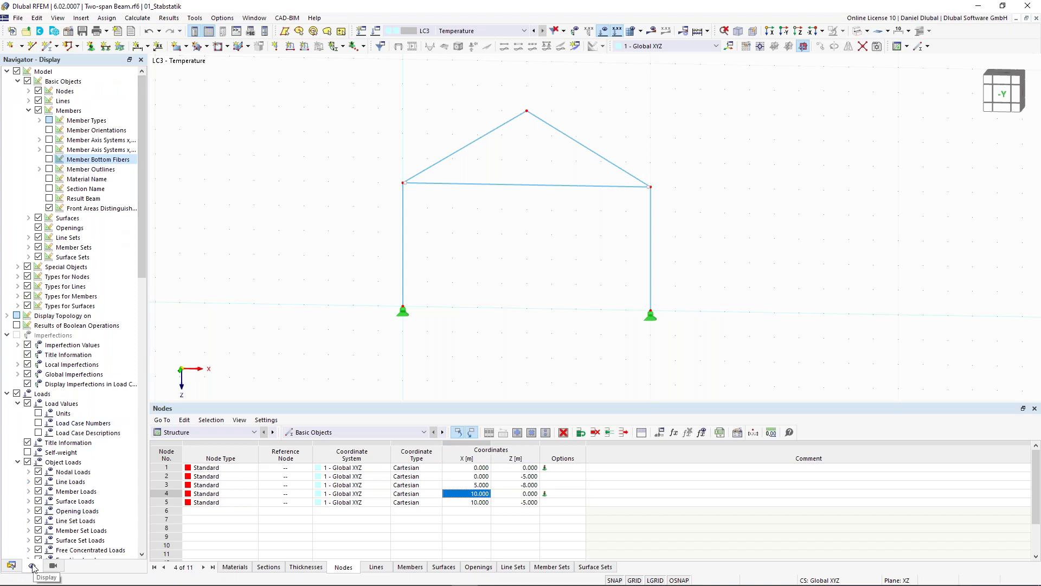
{"action": "left_click_drag", "start_coordinate": [145, 249], "coordinate": [133, 550]}
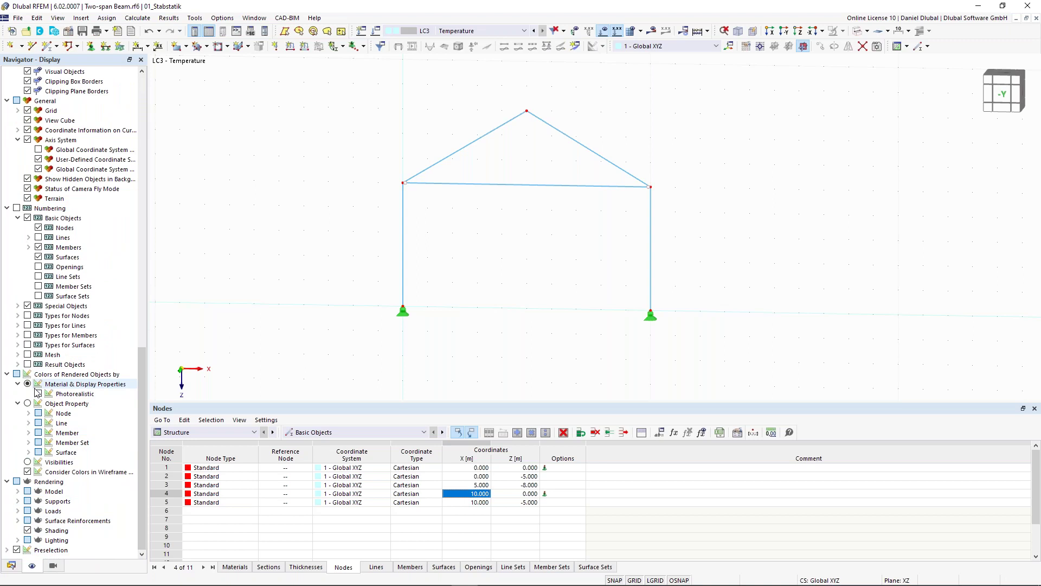
{"action": "left_click", "coordinate": [27, 403]}
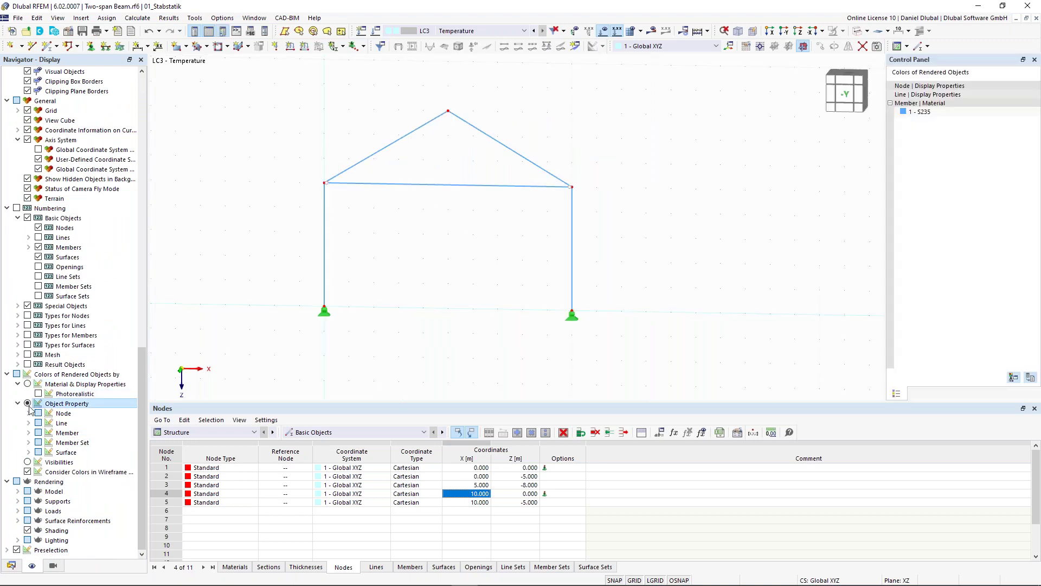
{"action": "left_click", "coordinate": [28, 432]}
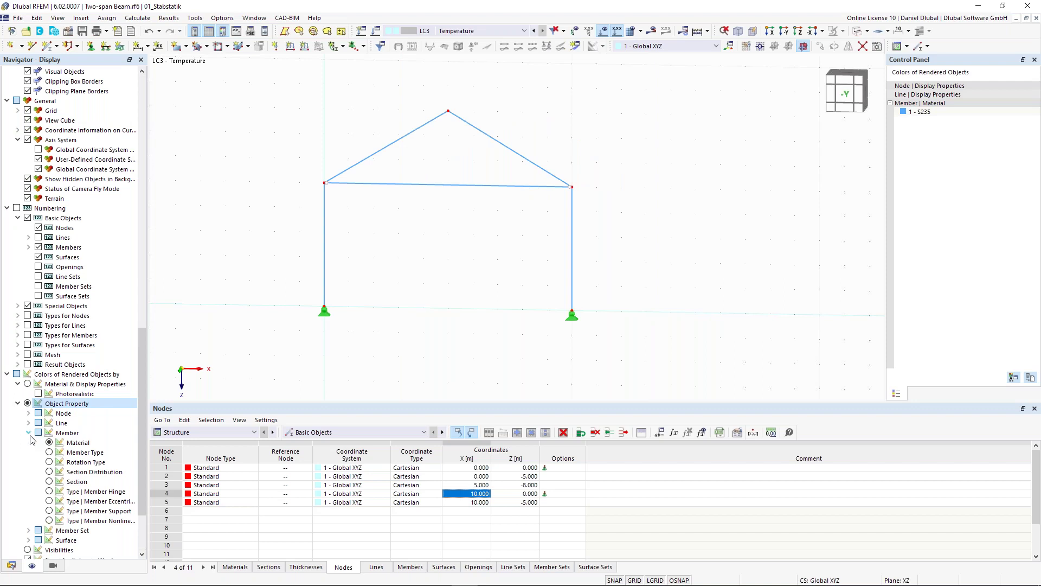
{"action": "left_click", "coordinate": [59, 480]}
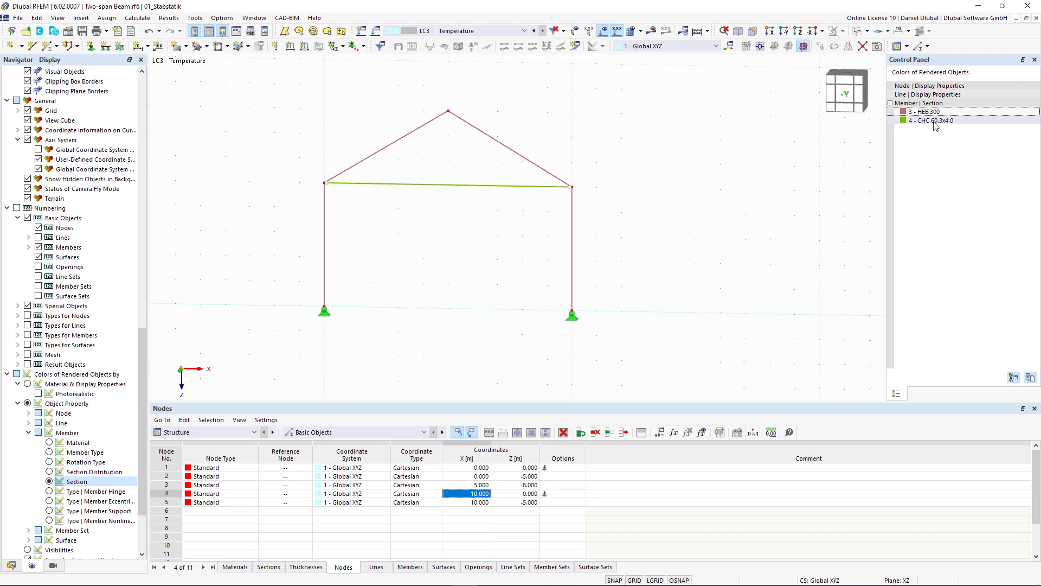
{"action": "left_click", "coordinate": [929, 121]}
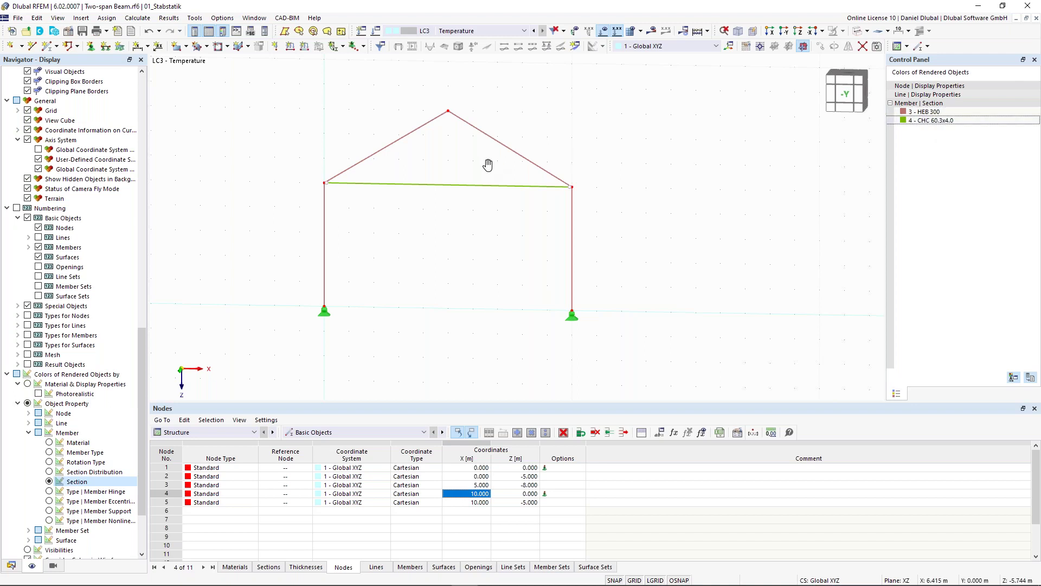
{"action": "middle_click_drag", "start_coordinate": [488, 164], "coordinate": [538, 184]}
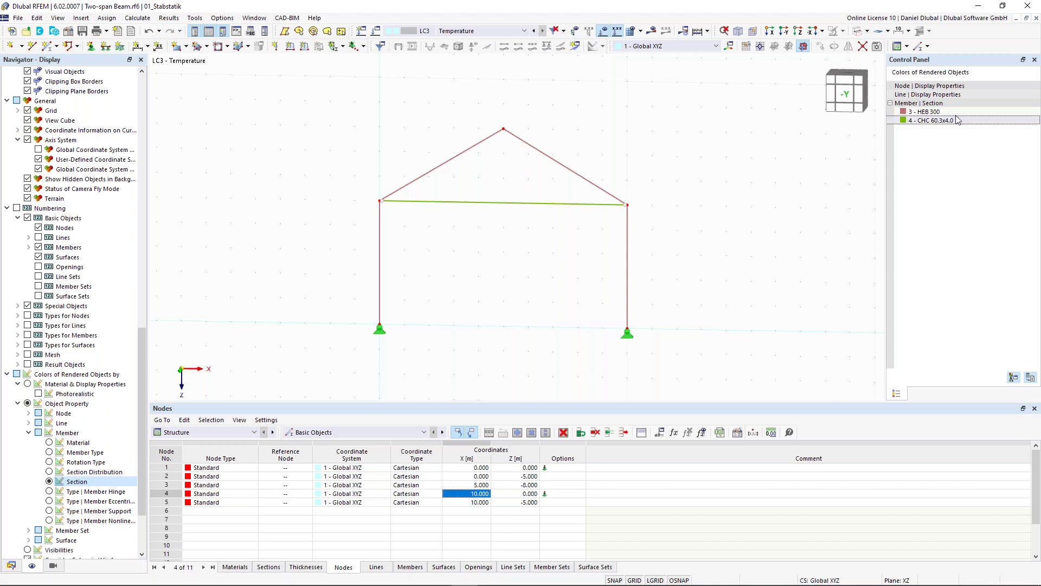
Step: Create a new object selection under the guide objects and restrict it to members
{"action": "left_click", "coordinate": [13, 566]}
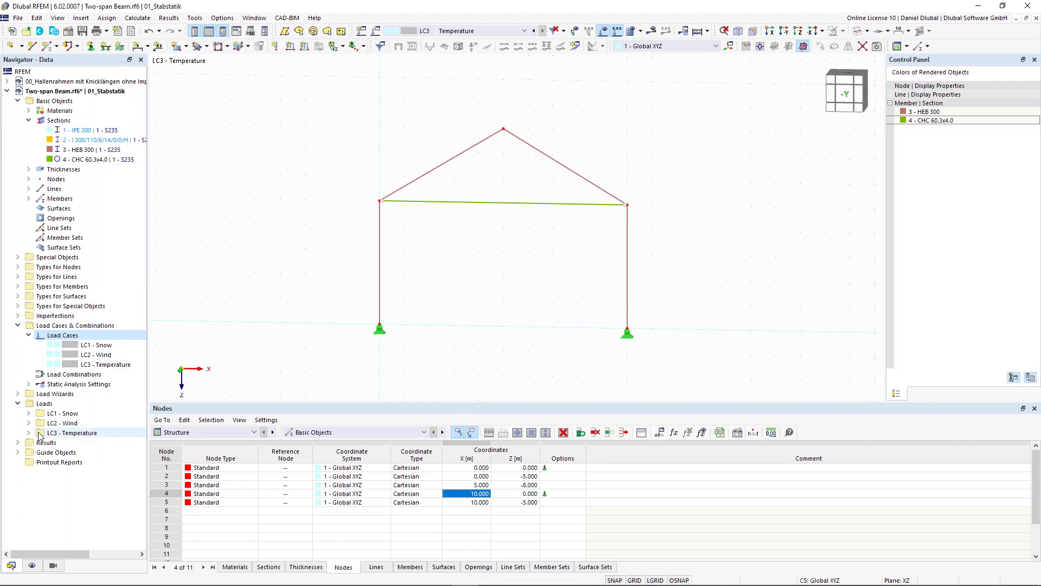
{"action": "left_click", "coordinate": [17, 454]}
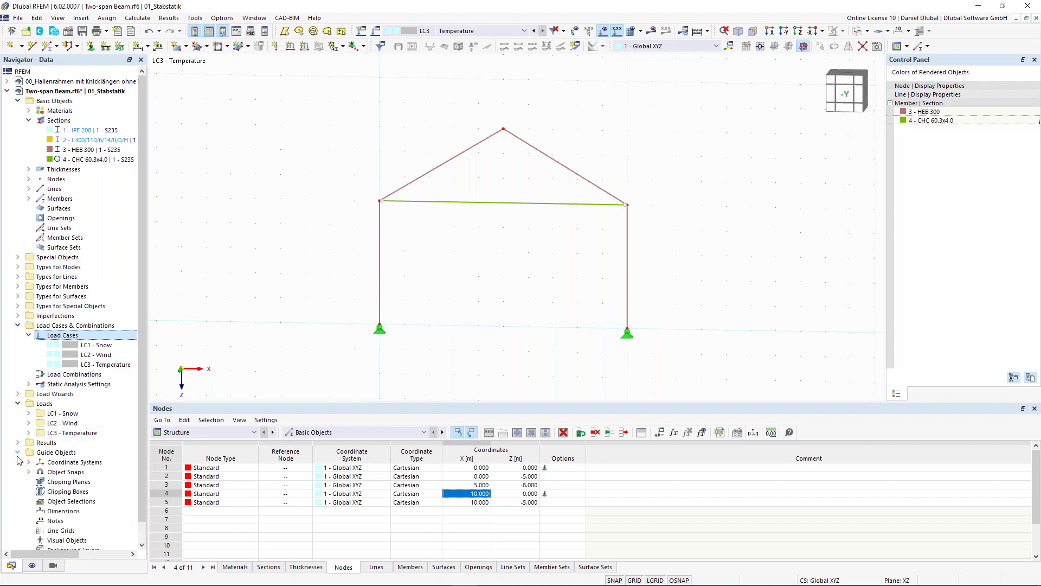
{"action": "scroll", "coordinate": [62, 486], "scroll_direction": "down", "scroll_amount": 1}
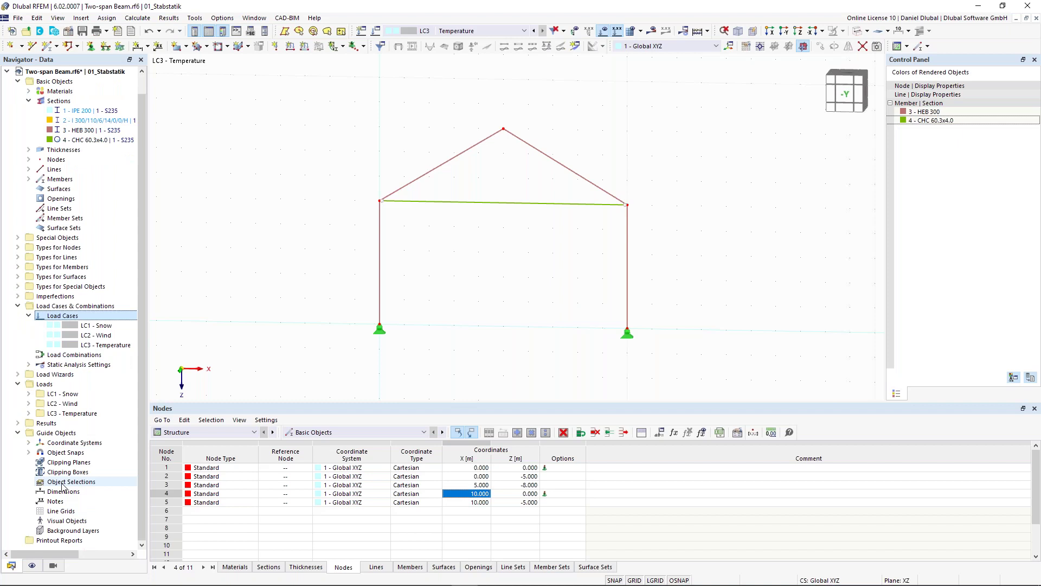
{"action": "right_click", "coordinate": [62, 485]}
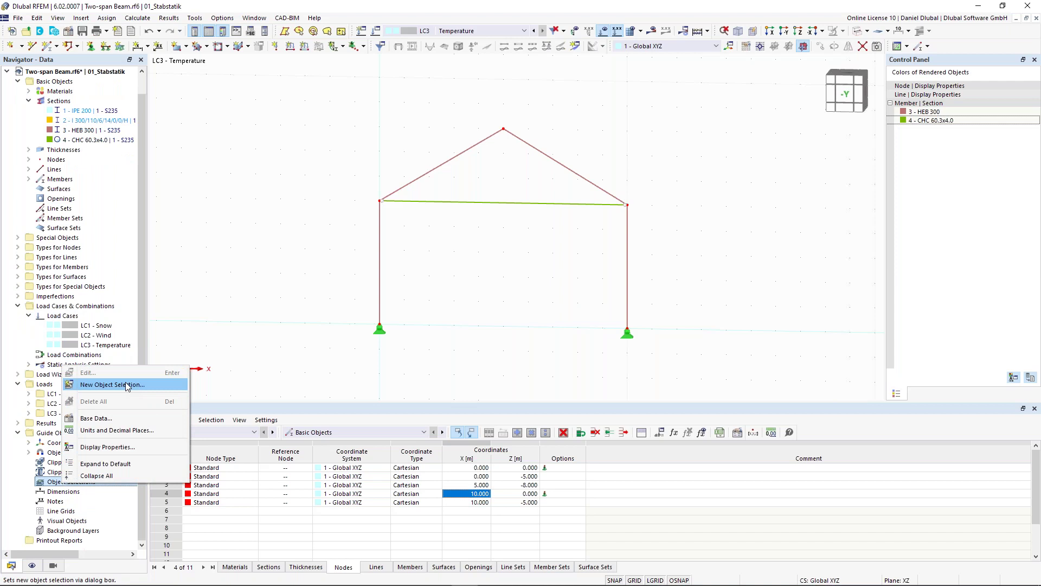
{"action": "left_click", "coordinate": [128, 385]}
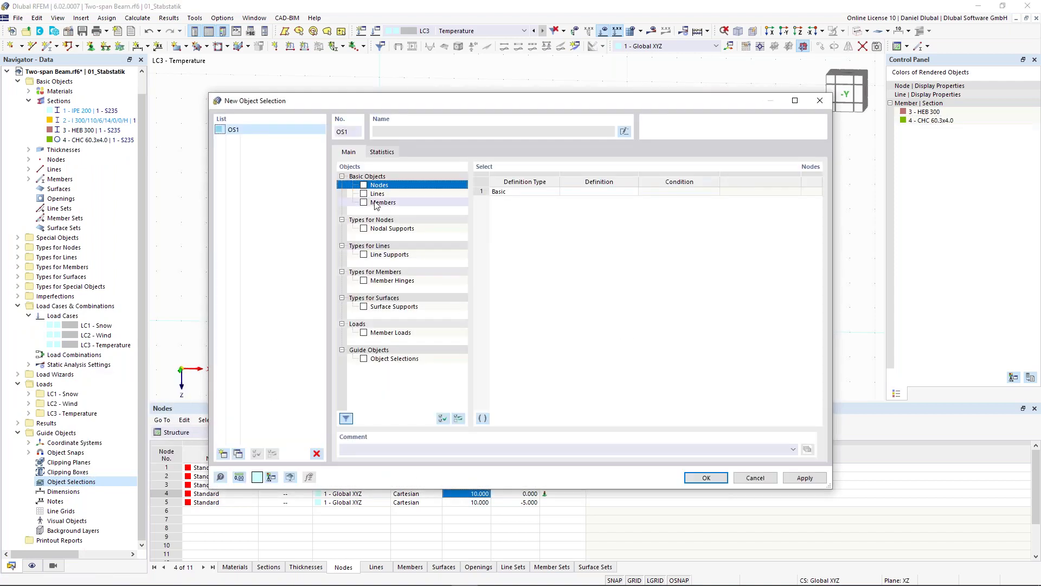
{"action": "left_click", "coordinate": [364, 203]}
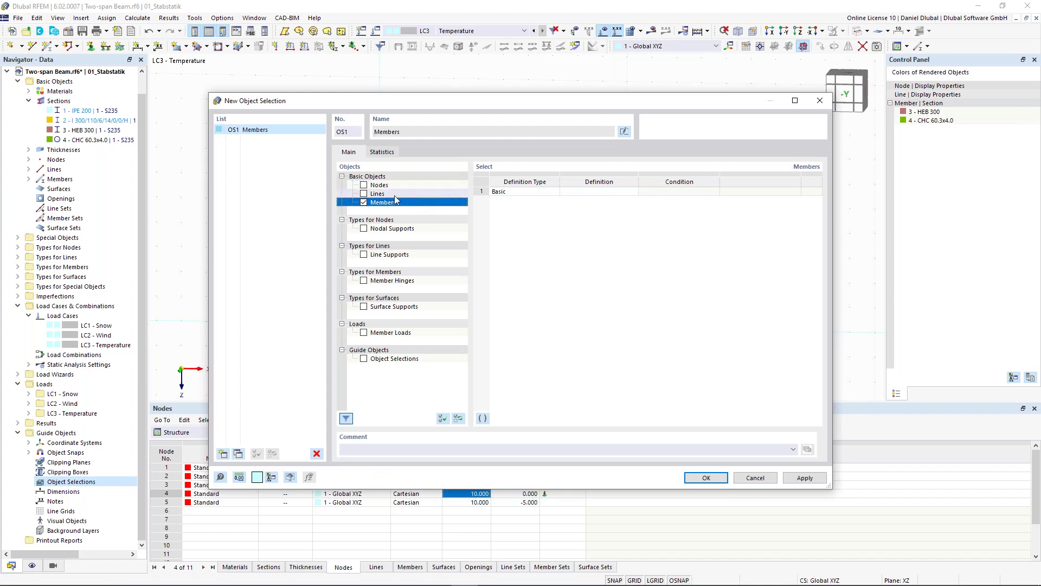
Step: Define the selection criterion as section equals 3 - HEB 300, taken from the left column, and save the object selection
{"action": "left_click", "coordinate": [592, 197]}
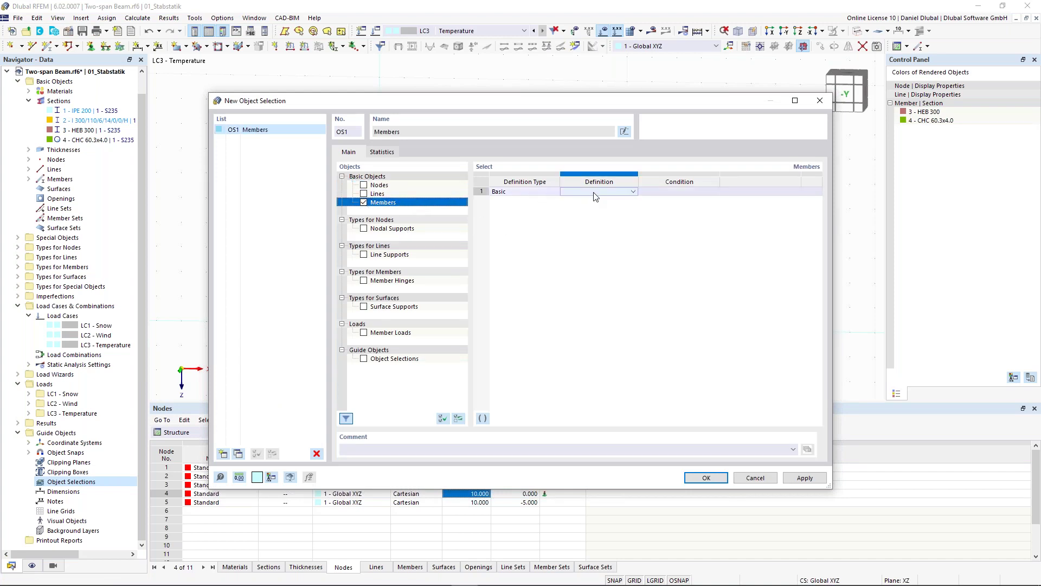
{"action": "left_click", "coordinate": [631, 194]}
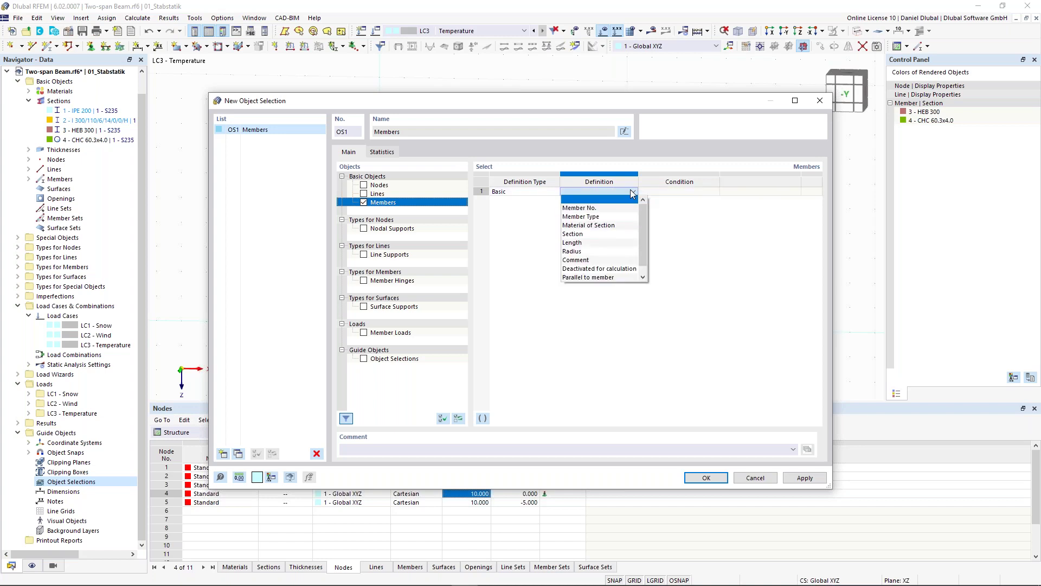
{"action": "left_click", "coordinate": [618, 233]}
{"action": "left_click", "coordinate": [702, 192]}
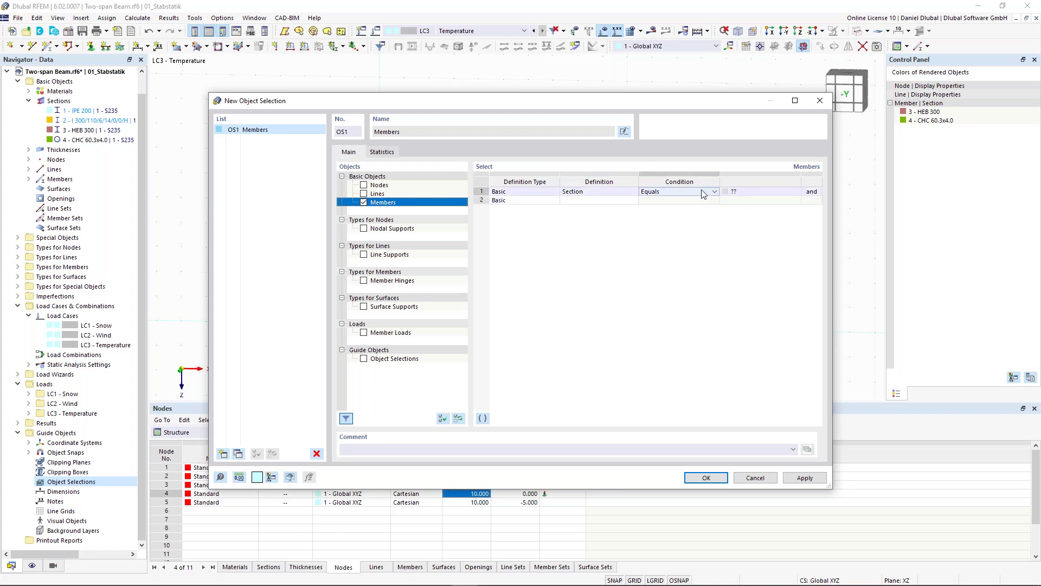
{"action": "left_click", "coordinate": [774, 200]}
{"action": "left_click", "coordinate": [775, 192]}
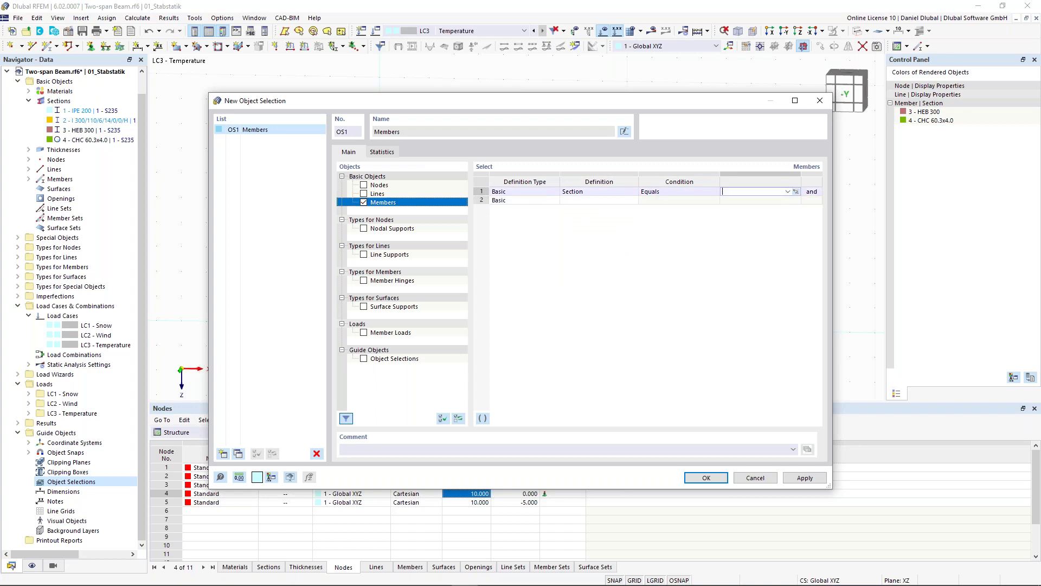
{"action": "left_click", "coordinate": [796, 192]}
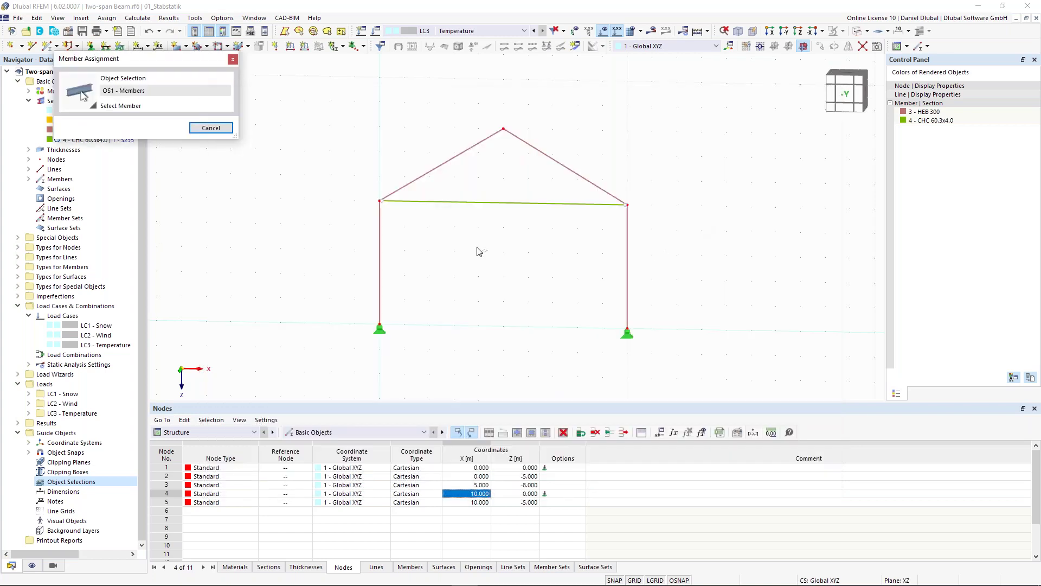
{"action": "left_click", "coordinate": [380, 268]}
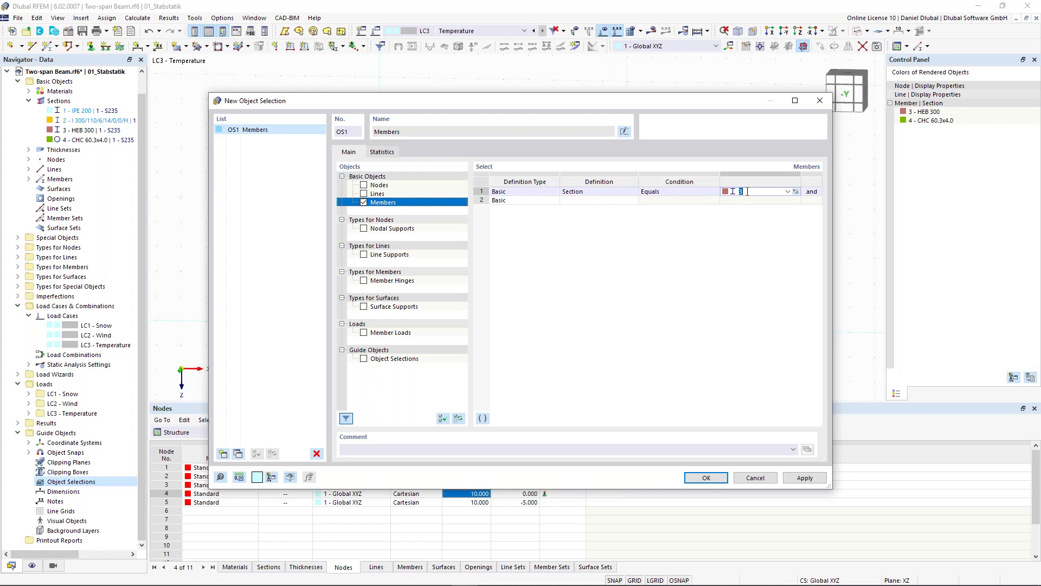
{"action": "left_click", "coordinate": [706, 478]}
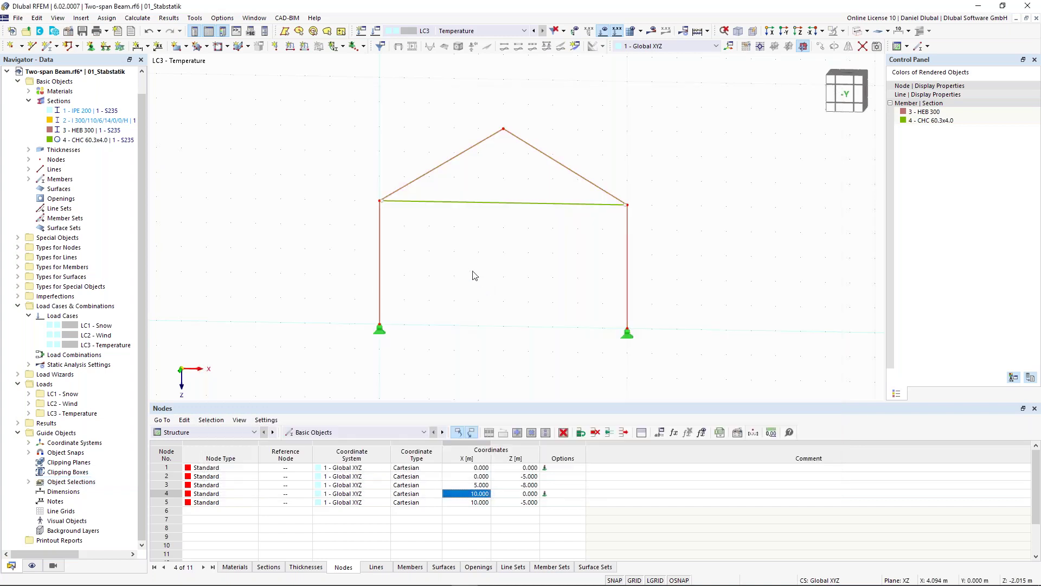
Step: Select the members of object selection OS1 and start a new member load for them in LC3 Temperature
{"action": "left_click", "coordinate": [28, 482]}
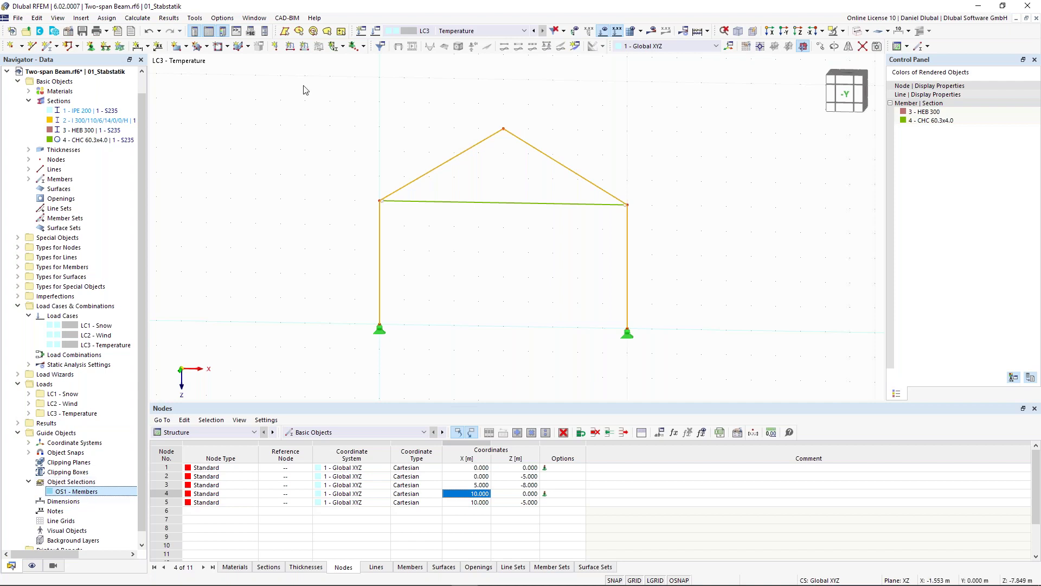
{"action": "left_click", "coordinate": [304, 47]}
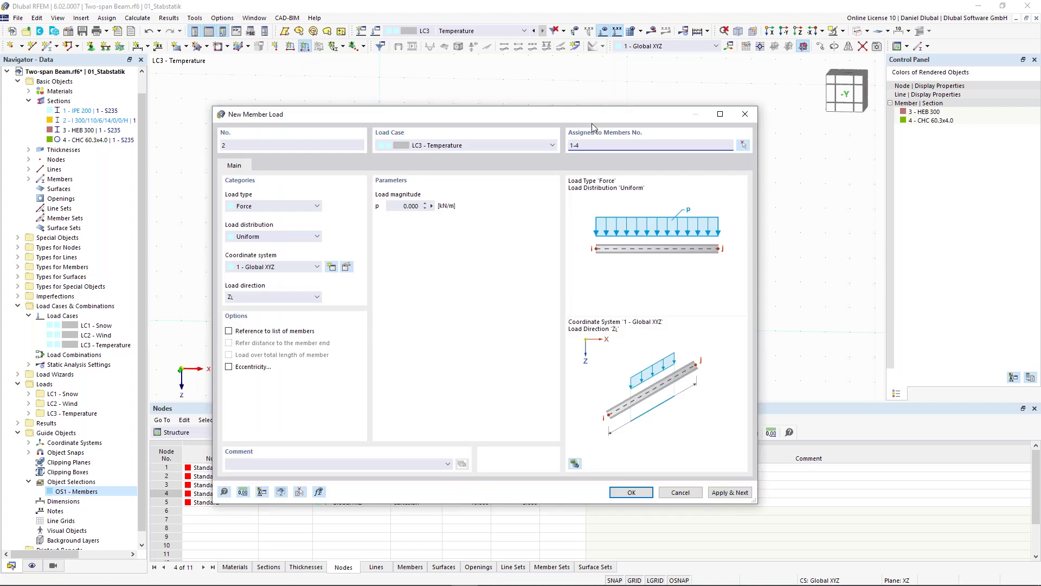
{"action": "left_click_drag", "start_coordinate": [591, 116], "coordinate": [569, 207]}
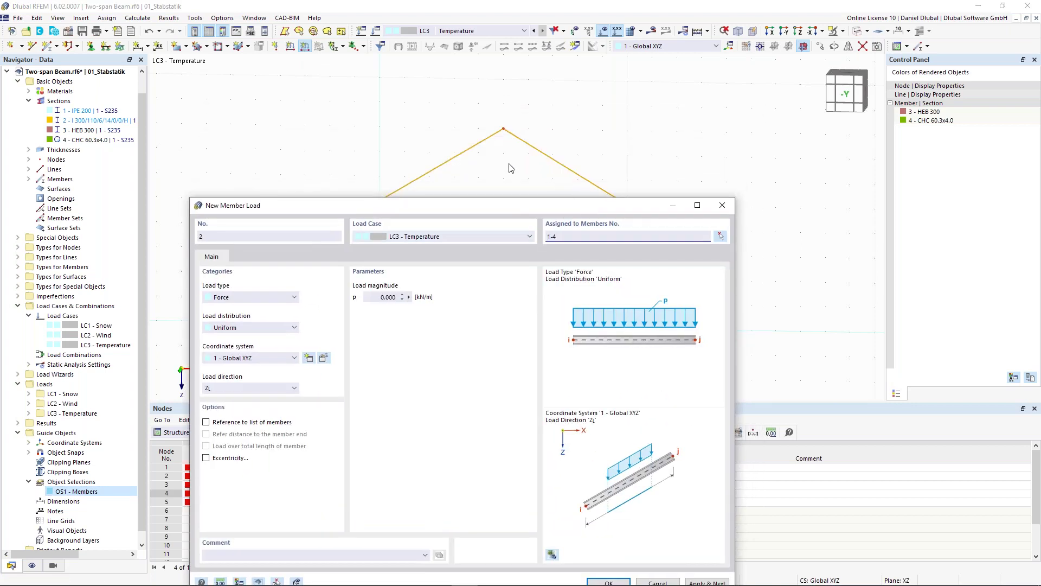
{"action": "left_click_drag", "start_coordinate": [510, 206], "coordinate": [509, 187]}
{"action": "left_click_drag", "start_coordinate": [563, 218], "coordinate": [515, 221]}
{"action": "left_click", "coordinate": [566, 219]}
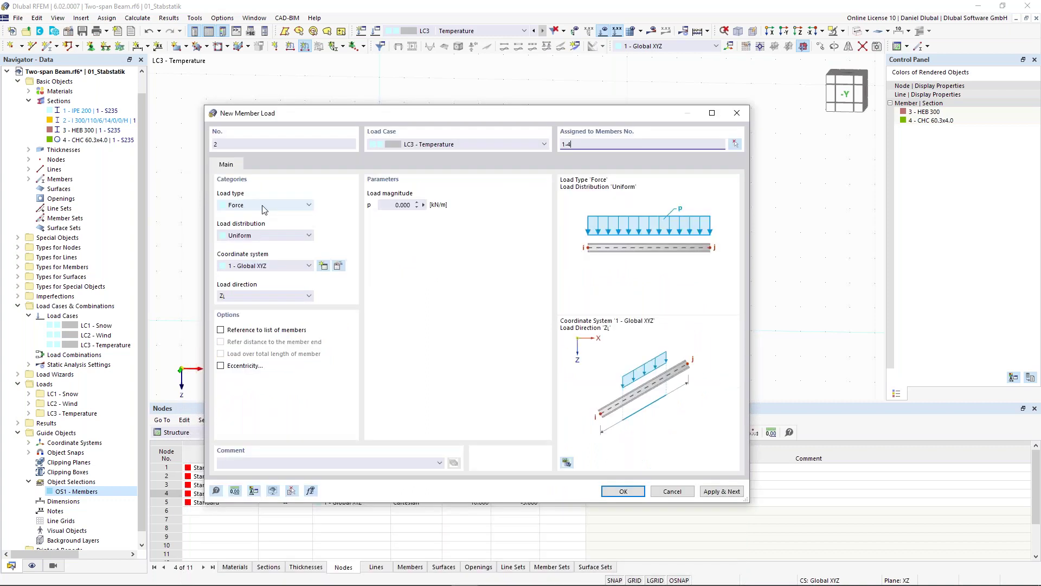
Step: Apply a uniform temperature change of Tc 35 °C to members 1-4
{"action": "left_click", "coordinate": [263, 206]}
{"action": "left_click", "coordinate": [287, 249]}
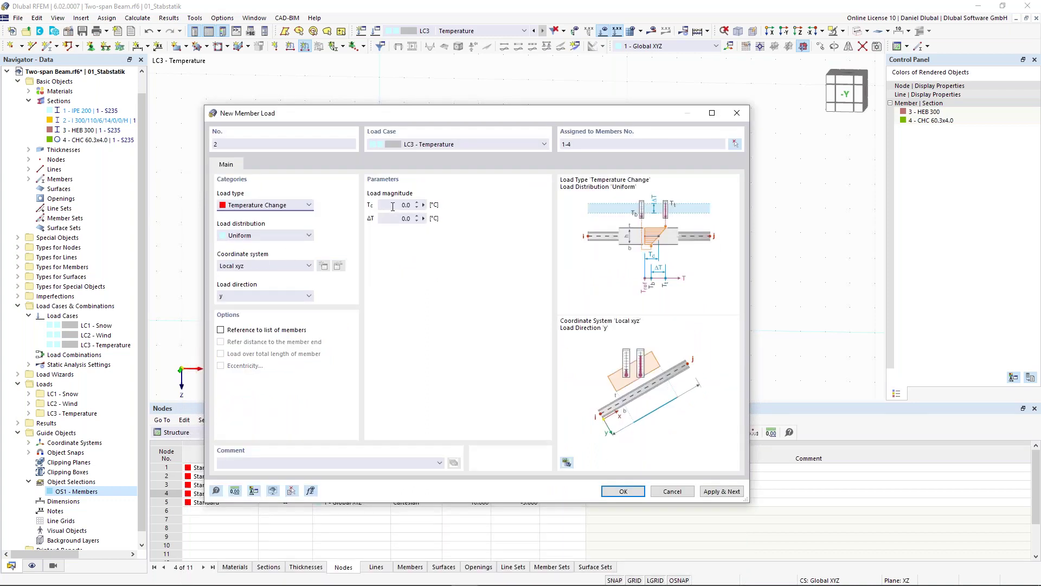
{"action": "left_click_drag", "start_coordinate": [389, 204], "coordinate": [428, 207]}
{"action": "type", "text": "35"}
{"action": "left_click", "coordinate": [282, 296]}
{"action": "left_click", "coordinate": [274, 316]}
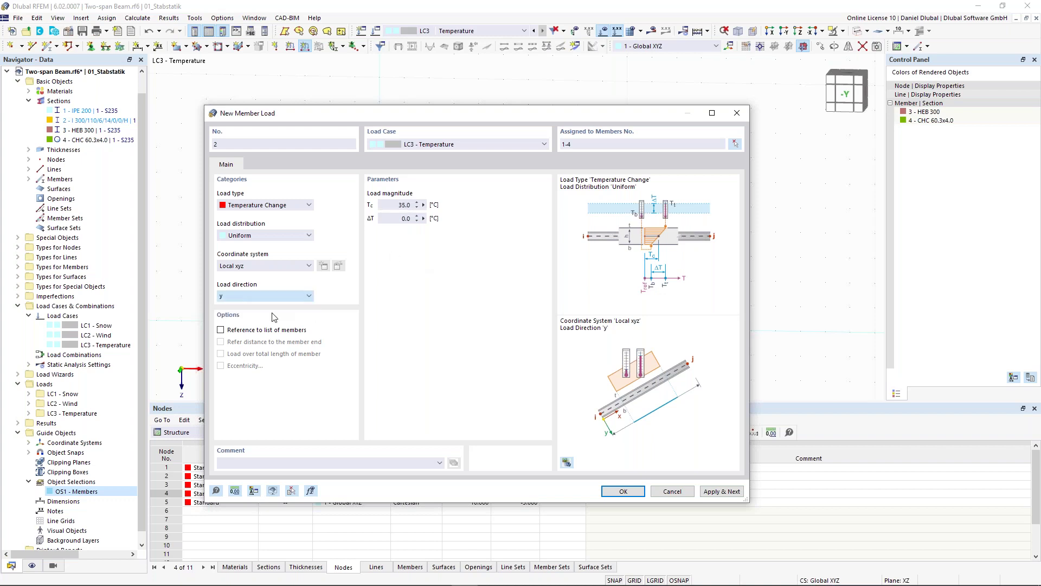
{"action": "left_click", "coordinate": [622, 491]}
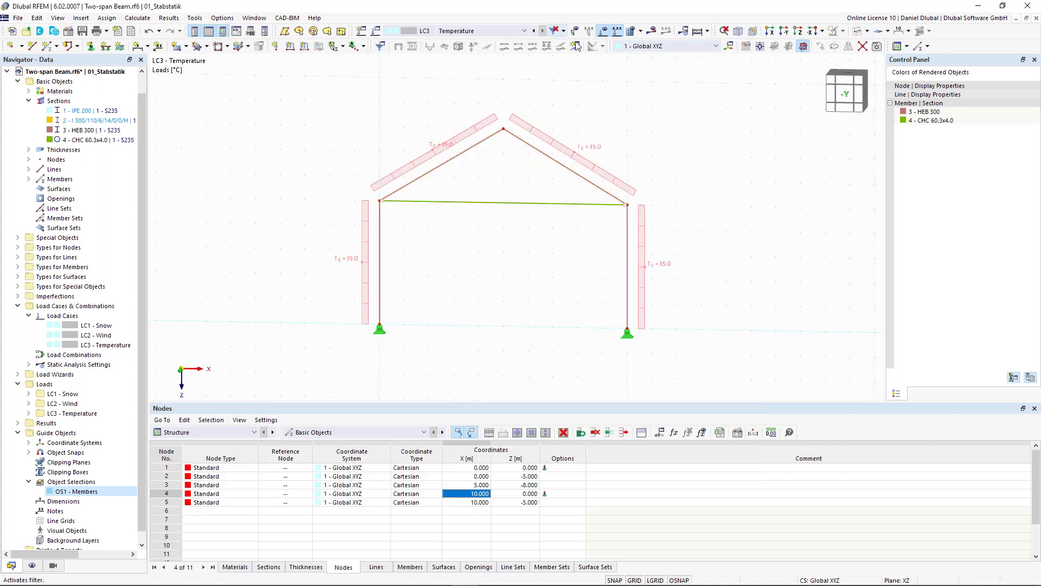
Step: Calculate all load cases and display the total deformations |u| for LC1 Snow
{"action": "left_click", "coordinate": [708, 33]}
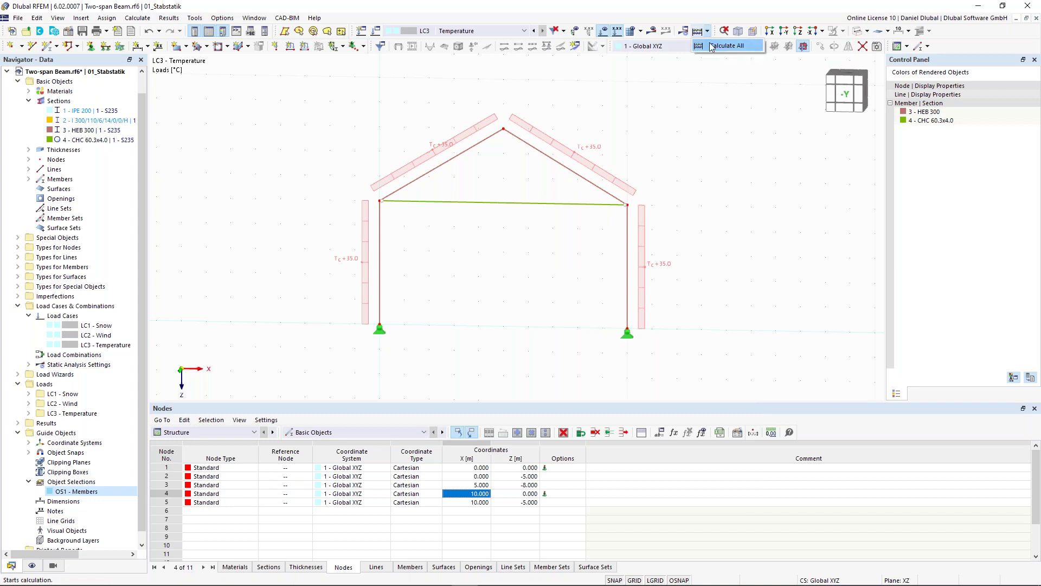
{"action": "left_click", "coordinate": [712, 47]}
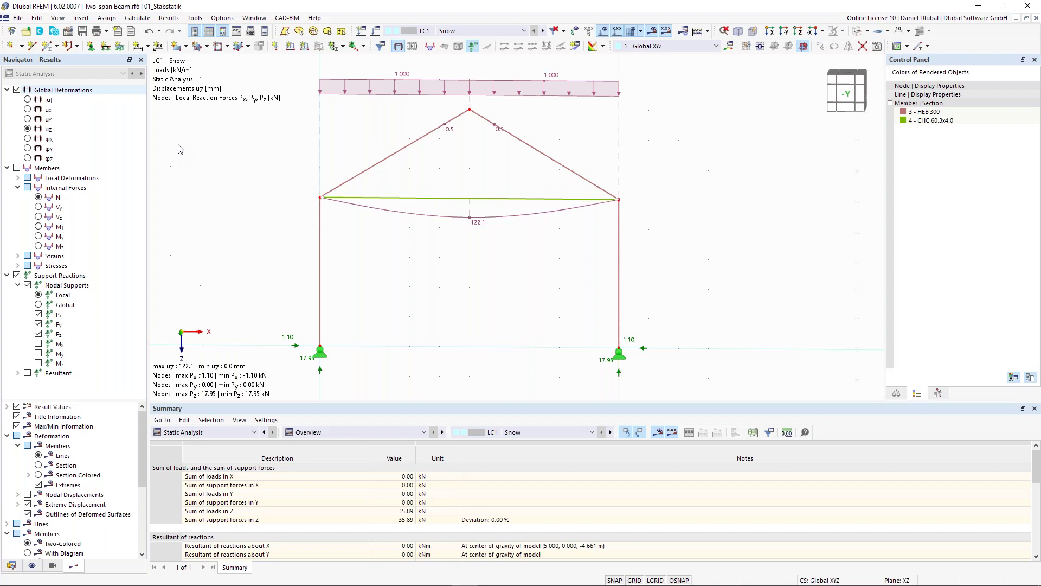
{"action": "left_click", "coordinate": [28, 100]}
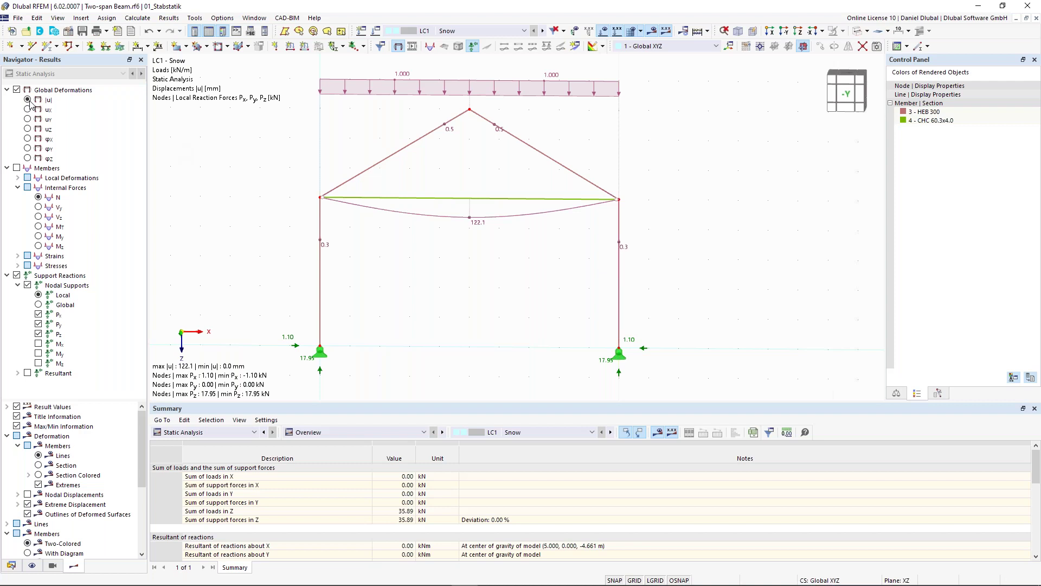
Step: Examine the axial forces N and the bending moments My of the members under the snow load
{"action": "left_click", "coordinate": [17, 168]}
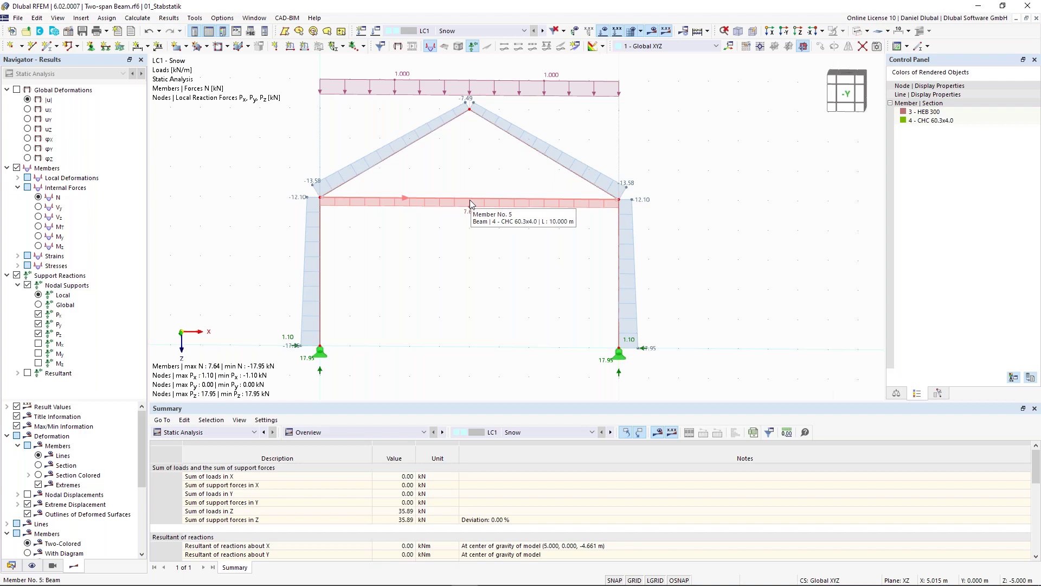
{"action": "scroll", "coordinate": [470, 204], "scroll_direction": "down", "scroll_amount": 1}
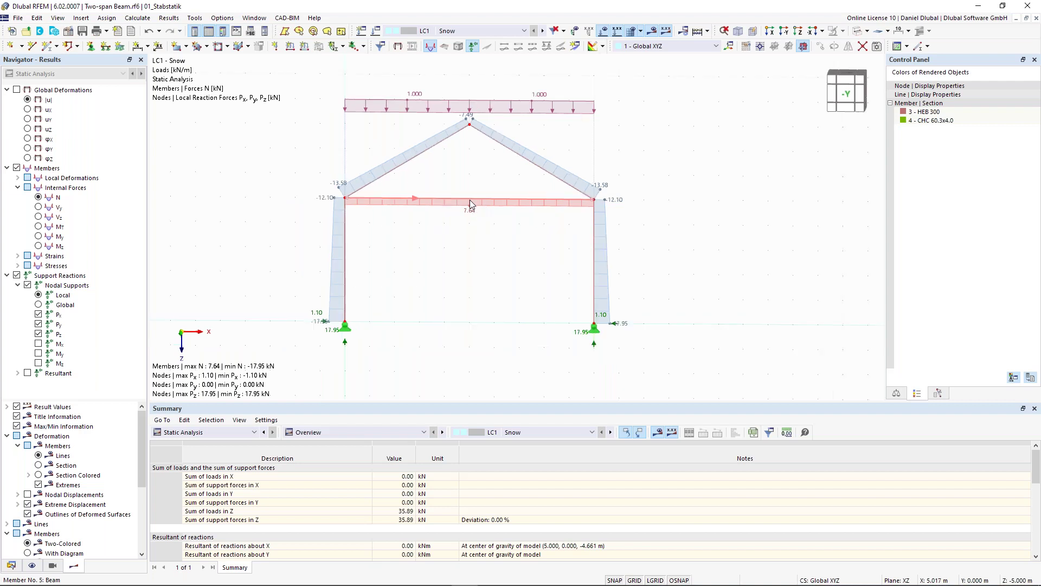
{"action": "left_click", "coordinate": [38, 236]}
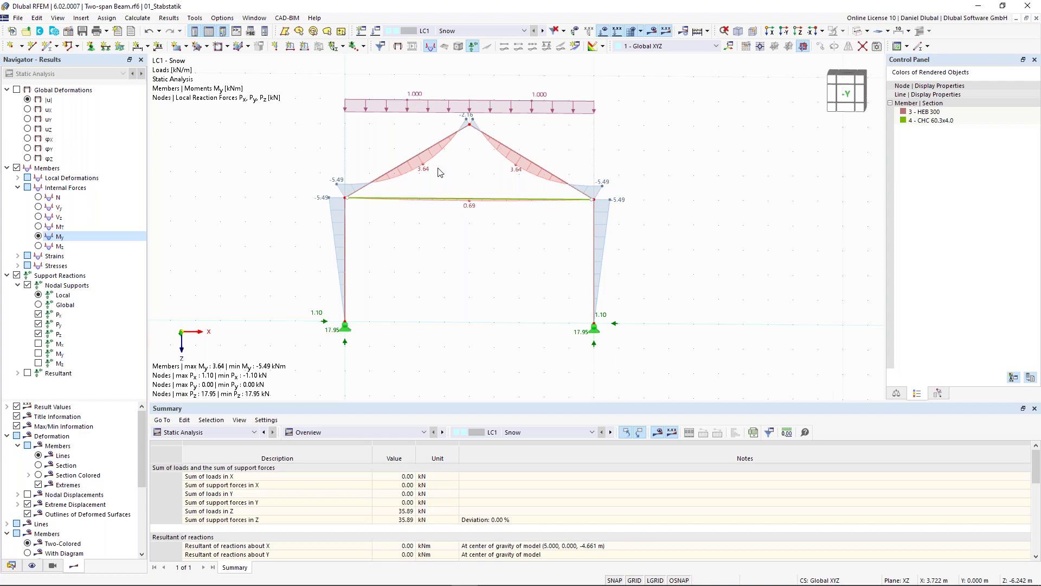
Step: Change the member type of the horizontal tie, member 5, to Truss (only N)
{"action": "double_click", "coordinate": [469, 202]}
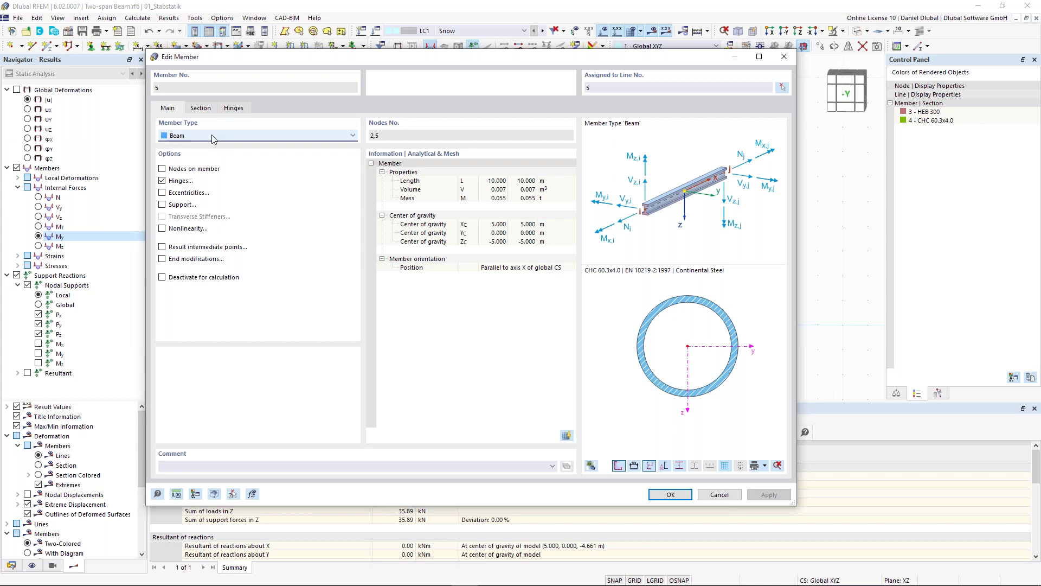
{"action": "left_click", "coordinate": [212, 138]}
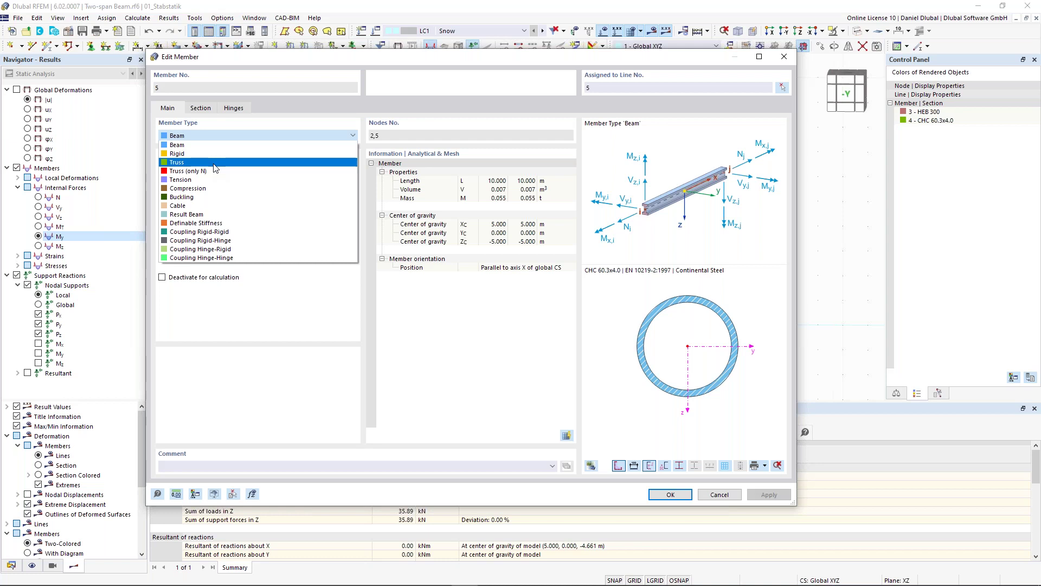
{"action": "left_click", "coordinate": [215, 163]}
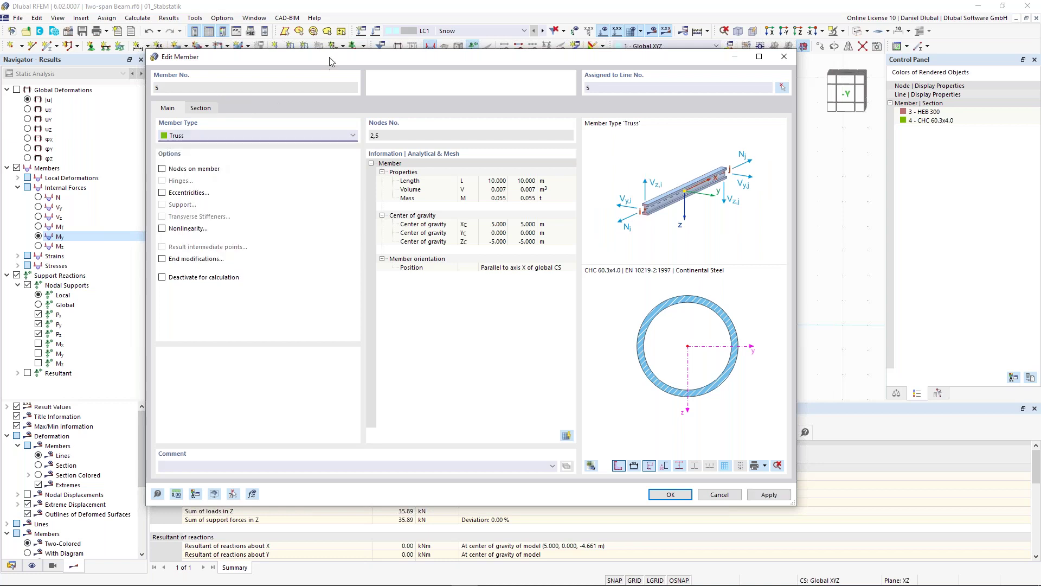
{"action": "left_click", "coordinate": [240, 135]}
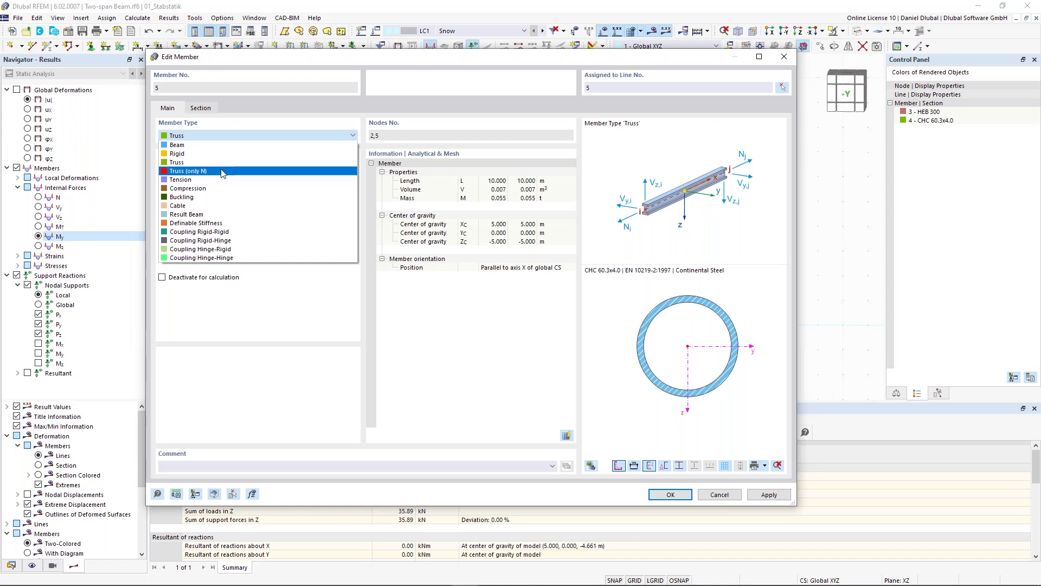
{"action": "left_click", "coordinate": [222, 171]}
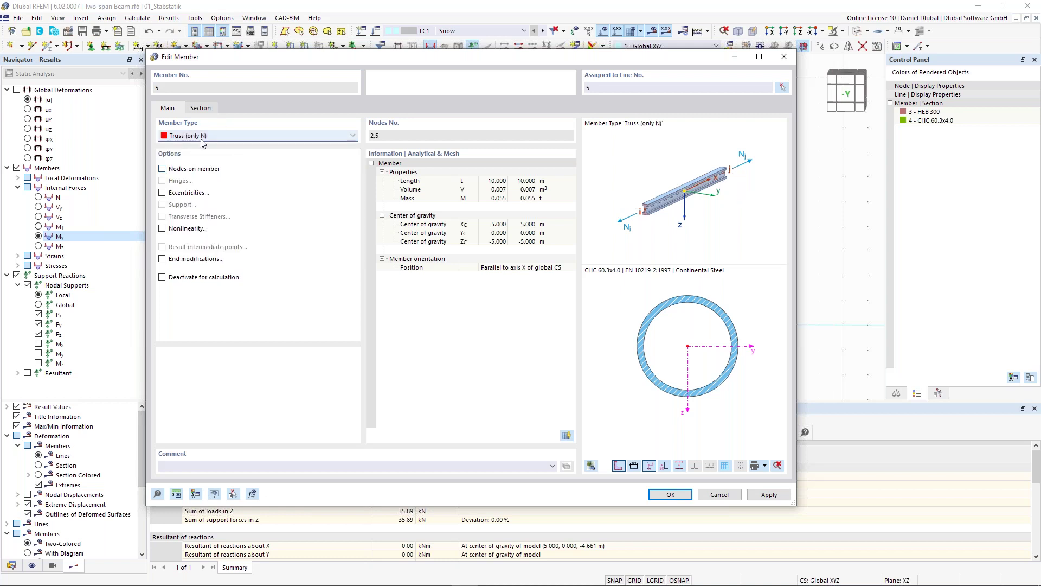
{"action": "left_click", "coordinate": [656, 493]}
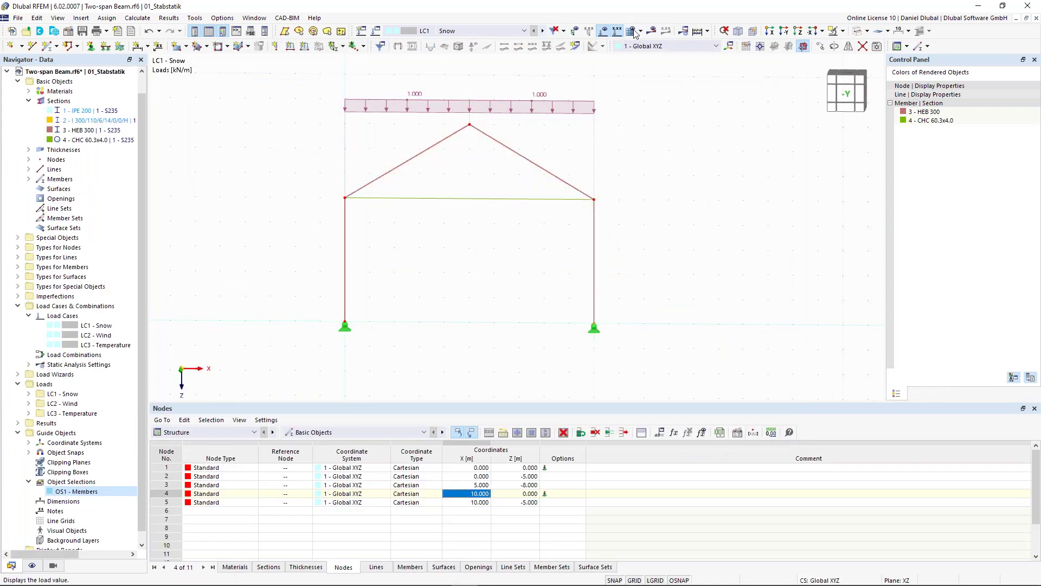
Step: Recalculate LC1 Snow and examine the axial forces N and bending moments My, paying attention to the tie member
{"action": "left_click", "coordinate": [651, 31]}
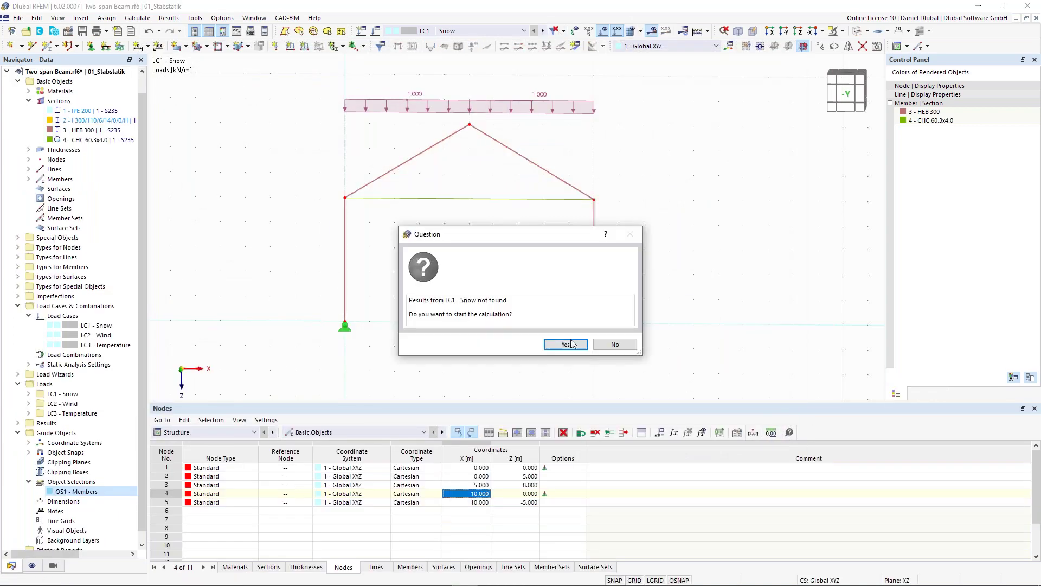
{"action": "left_click", "coordinate": [566, 345]}
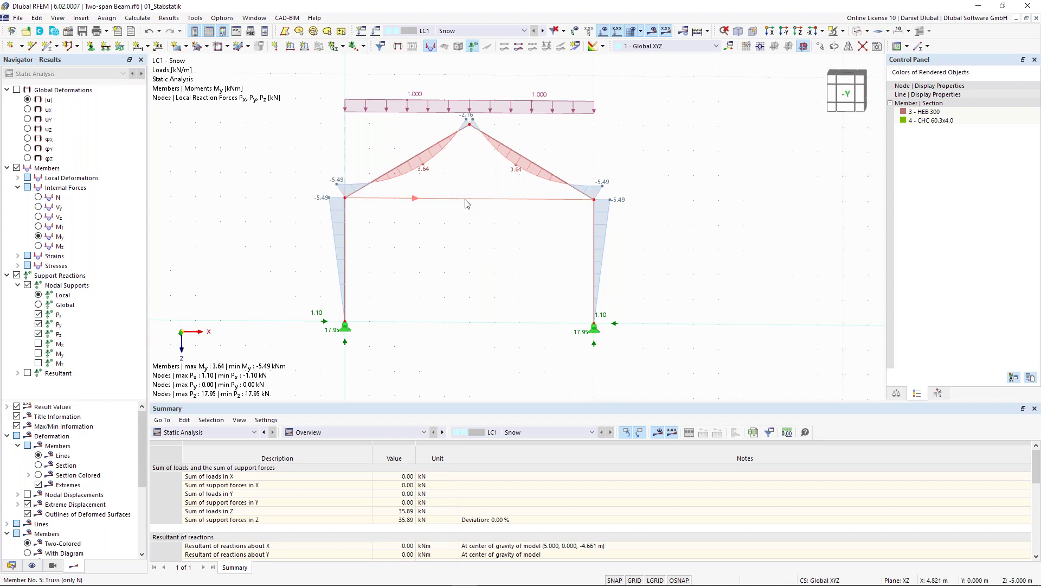
{"action": "left_click", "coordinate": [38, 198]}
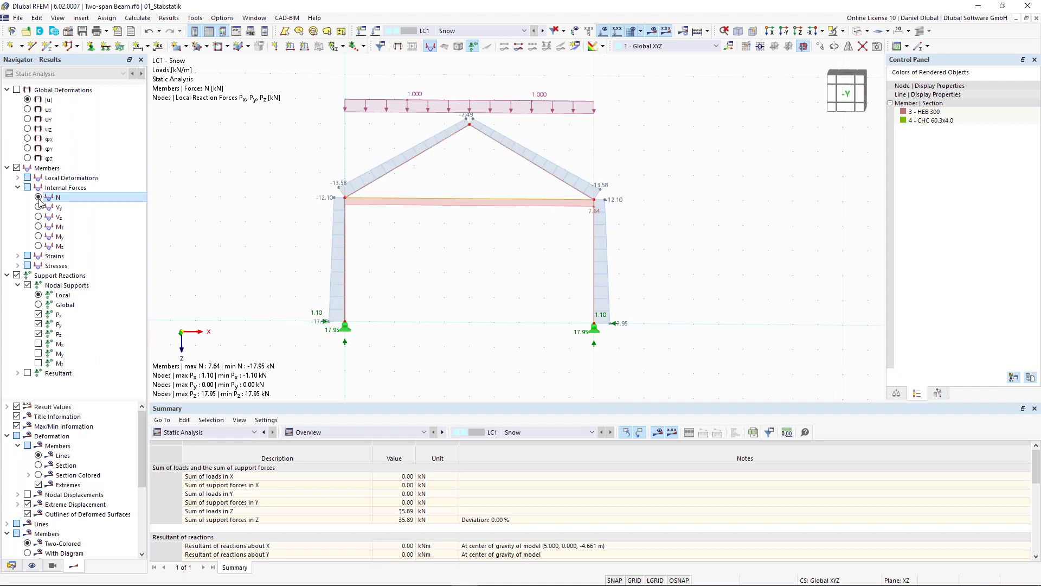
{"action": "left_click", "coordinate": [39, 237]}
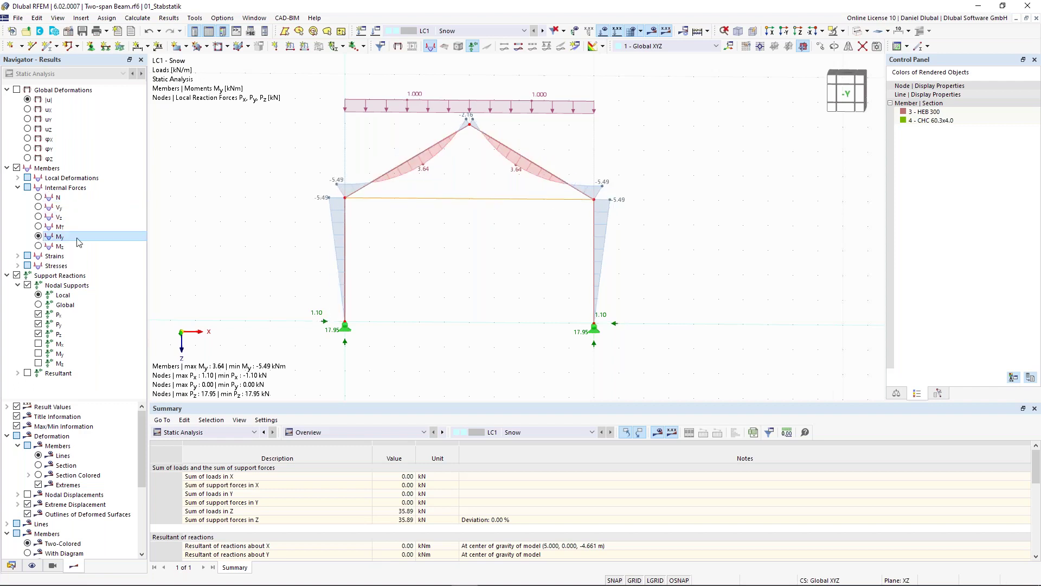
{"action": "left_click", "coordinate": [455, 198]}
{"action": "mouse_move", "coordinate": [458, 204]}
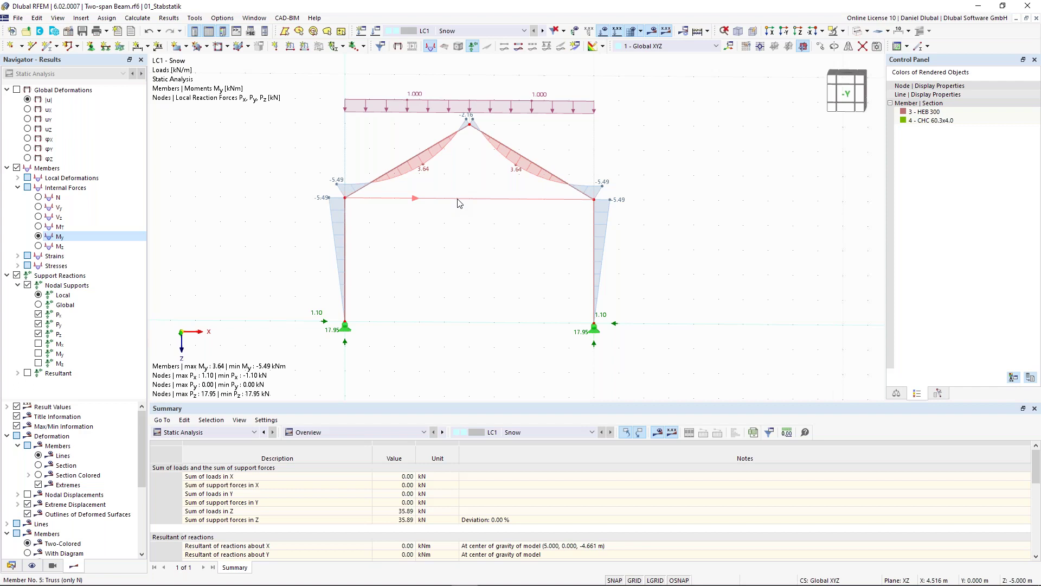
{"action": "left_click", "coordinate": [459, 203]}
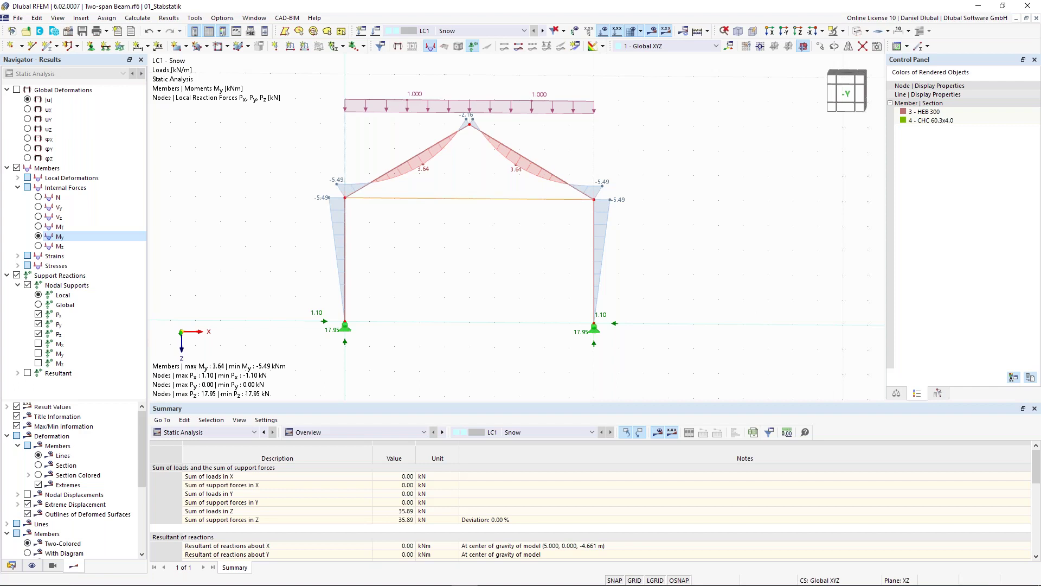
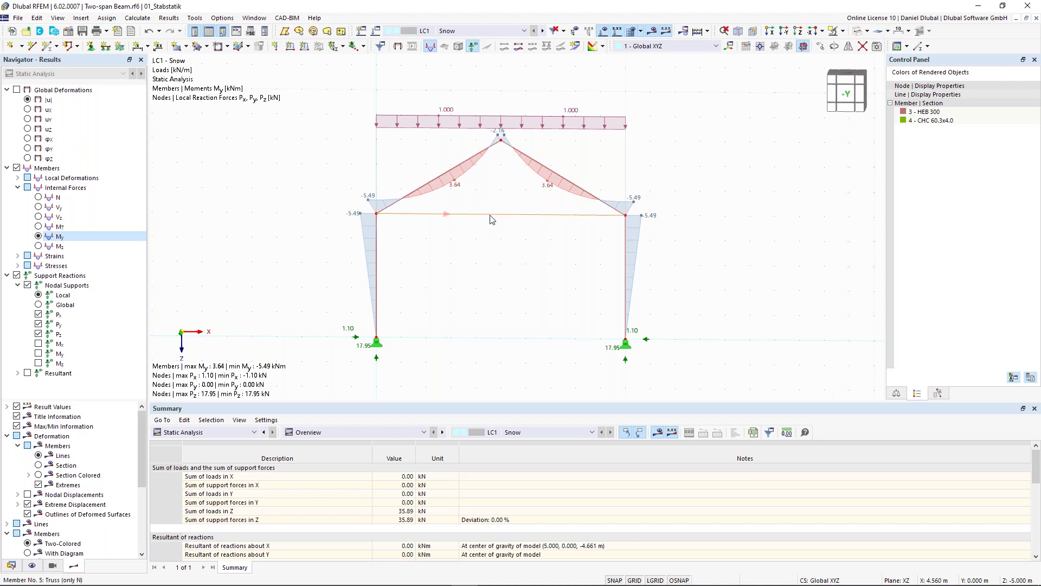
Step: Set the tie member 5 back to the Beam type and enable its hinges option
{"action": "mouse_move", "coordinate": [492, 219]}
{"action": "double_click", "coordinate": [492, 219]}
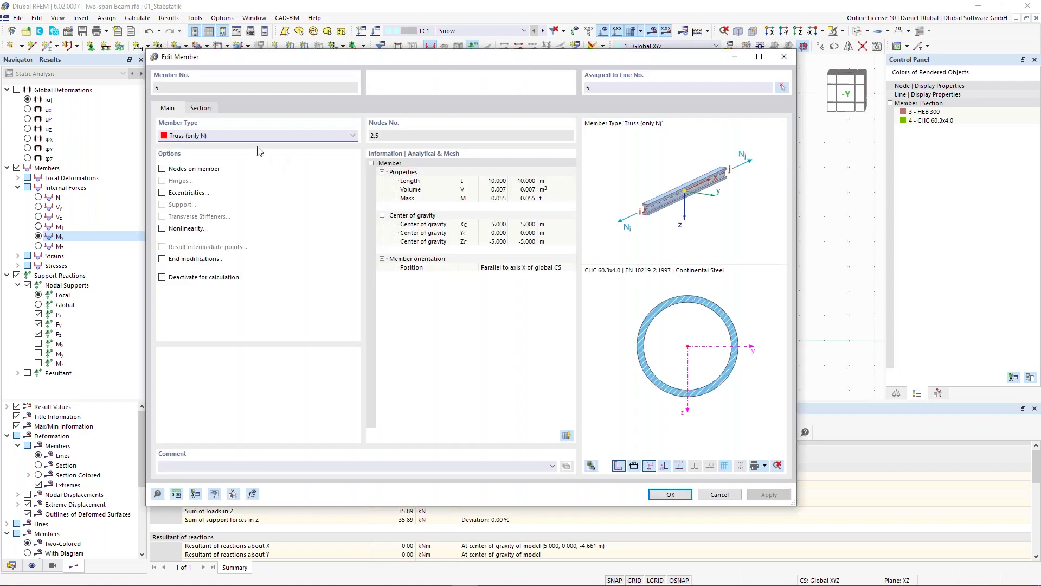
{"action": "left_click", "coordinate": [194, 137]}
{"action": "left_click", "coordinate": [195, 142]}
{"action": "left_click", "coordinate": [200, 108]}
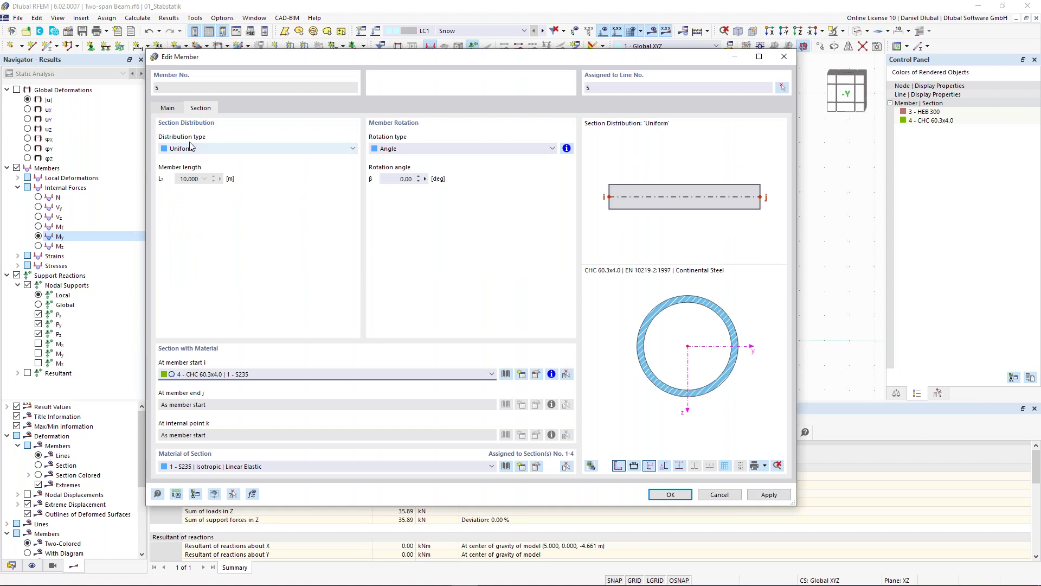
{"action": "left_click", "coordinate": [168, 108]}
{"action": "left_click", "coordinate": [161, 180]}
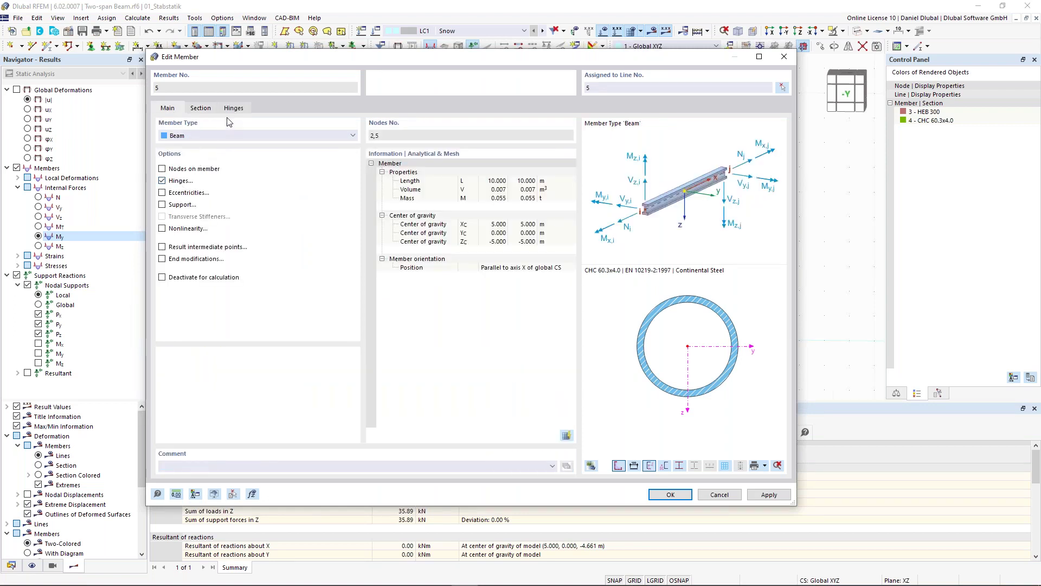
Step: Assign the existing member hinge 1 (Local xyz) at end j of the tie member and apply the changes
{"action": "left_click", "coordinate": [234, 107]}
{"action": "left_click", "coordinate": [225, 149]}
{"action": "left_click", "coordinate": [217, 175]}
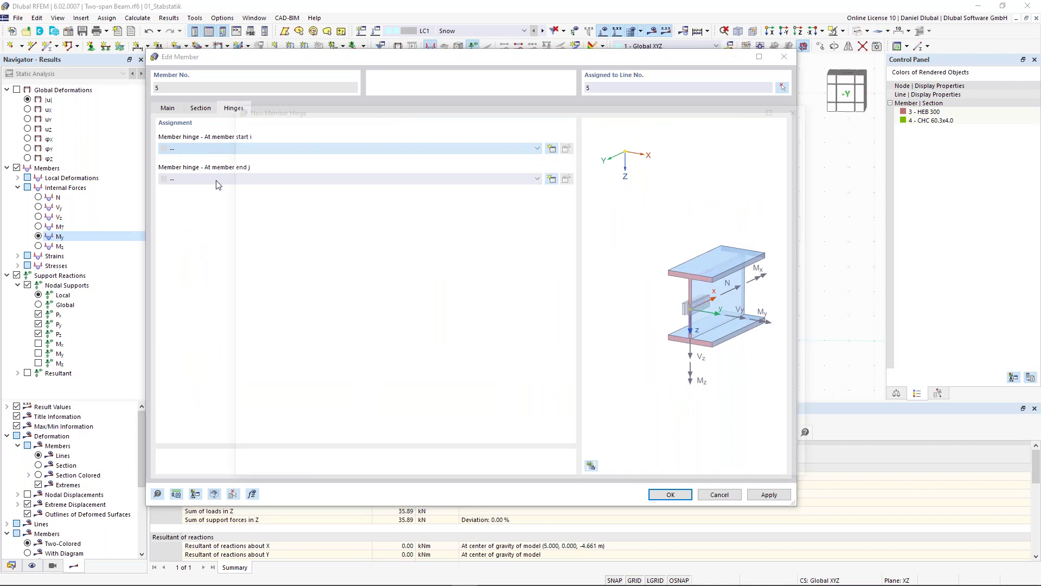
{"action": "key", "text": "Escape"}
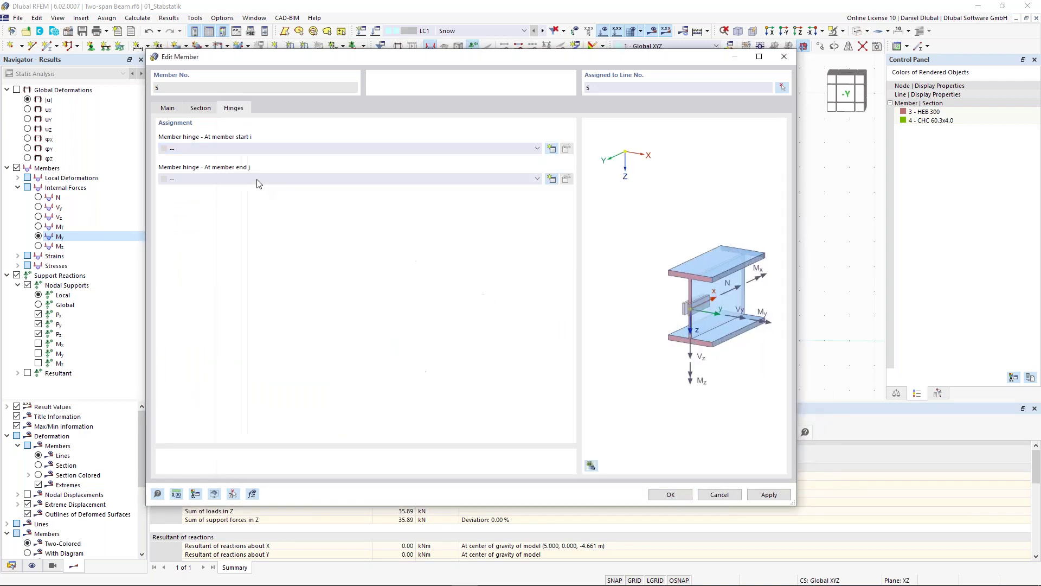
{"action": "left_click", "coordinate": [371, 180]}
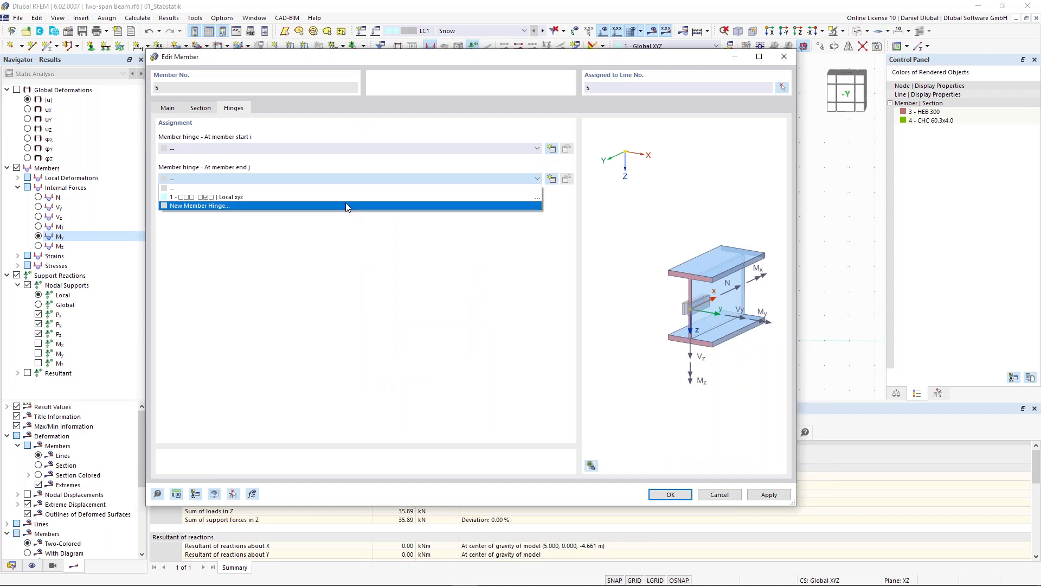
{"action": "left_click", "coordinate": [346, 196]}
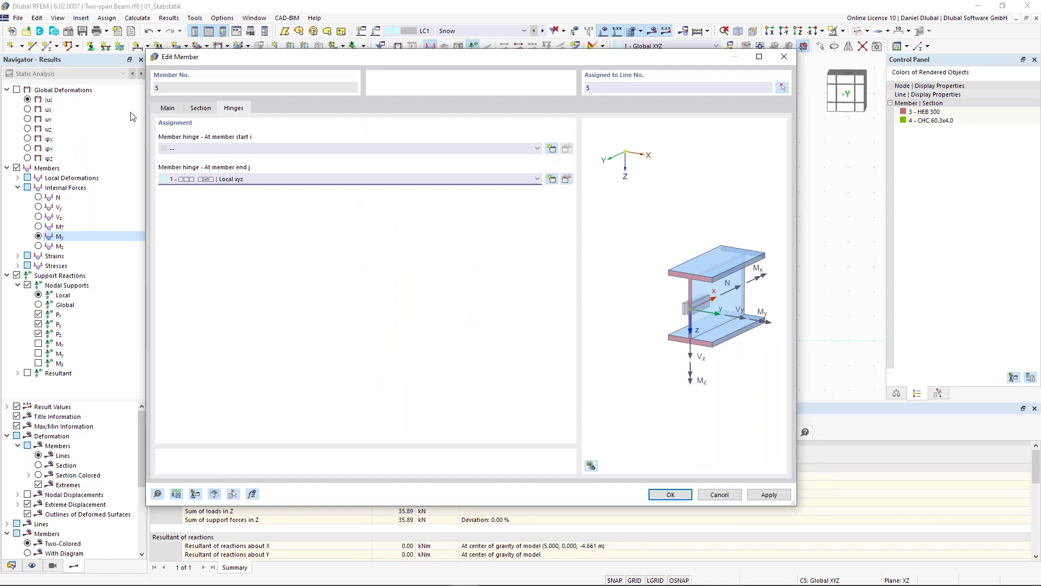
{"action": "left_click", "coordinate": [168, 107]}
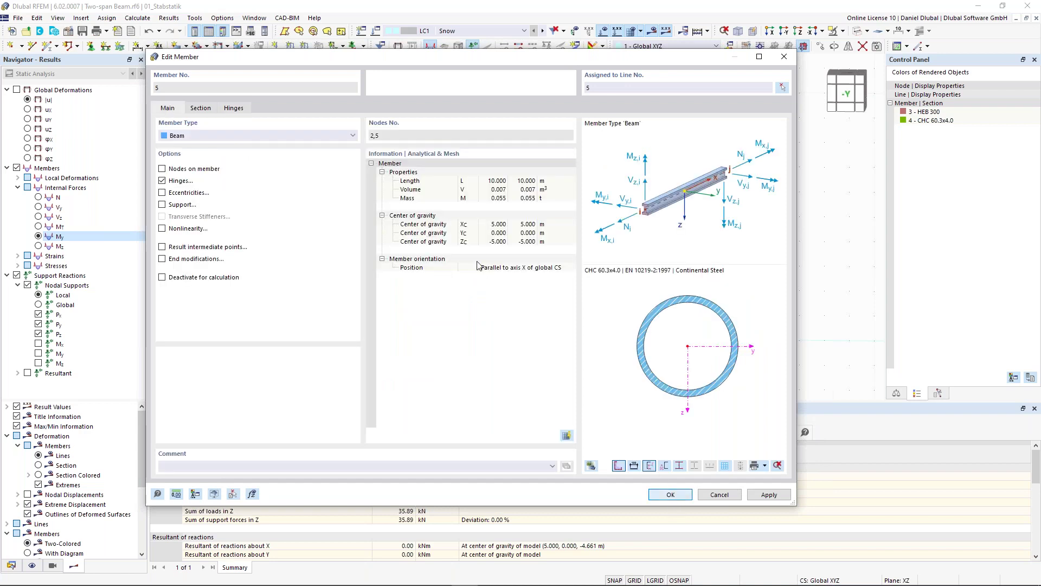
{"action": "key", "text": "Return"}
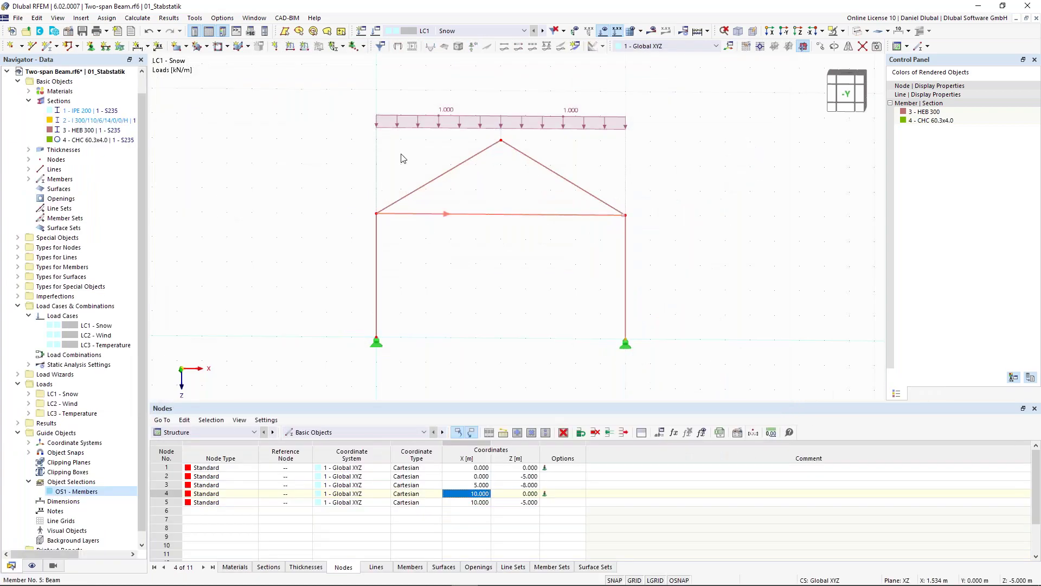
Step: Hide the loads and assign member hinge 1 at start i of the tie member as well
{"action": "left_click", "coordinate": [605, 33]}
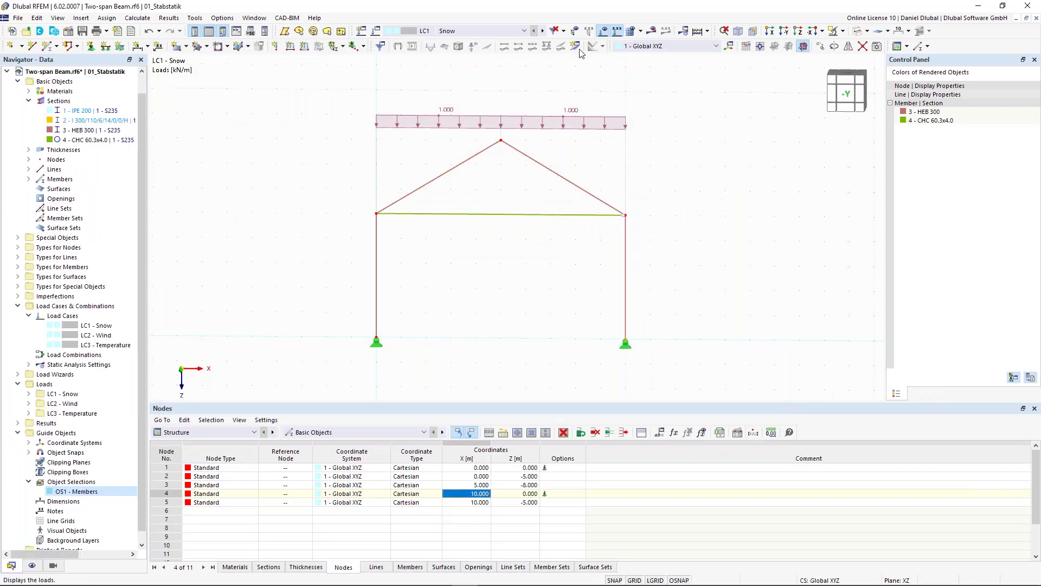
{"action": "scroll", "coordinate": [371, 215], "scroll_direction": "up", "scroll_amount": 1}
{"action": "scroll", "coordinate": [371, 215], "scroll_direction": "up", "scroll_amount": 1}
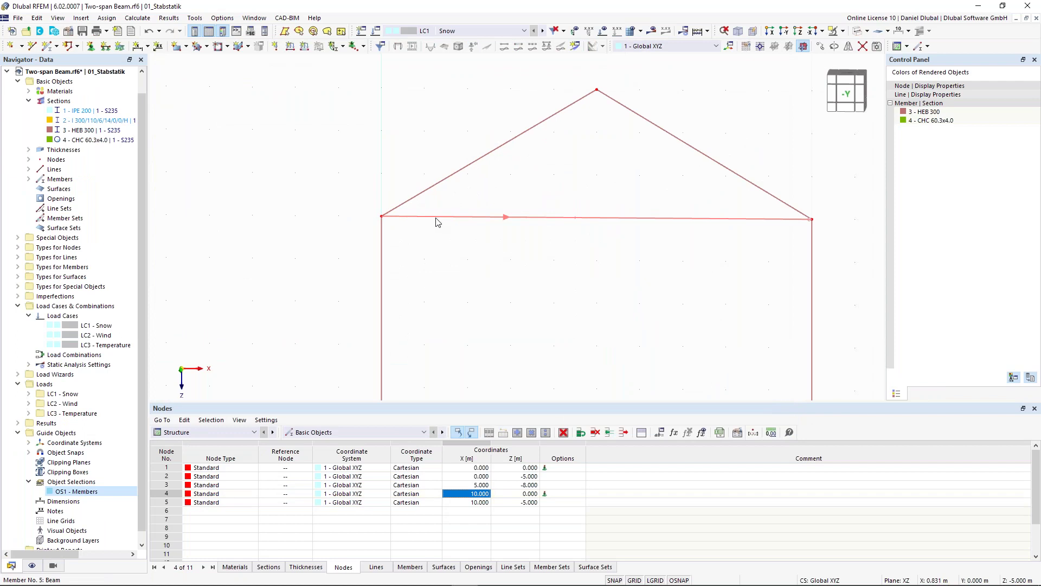
{"action": "double_click", "coordinate": [437, 220]}
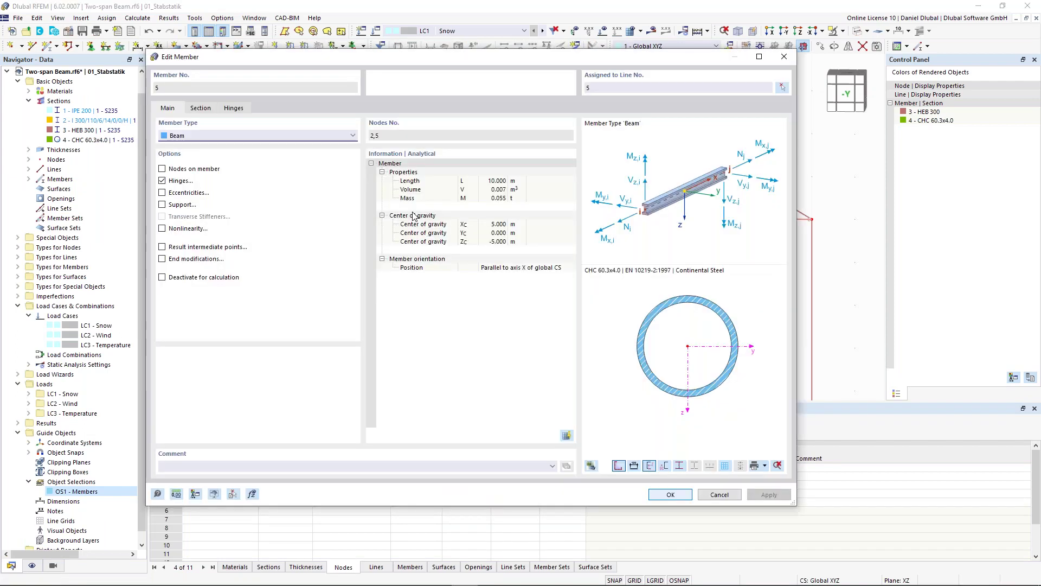
{"action": "left_click", "coordinate": [234, 108]}
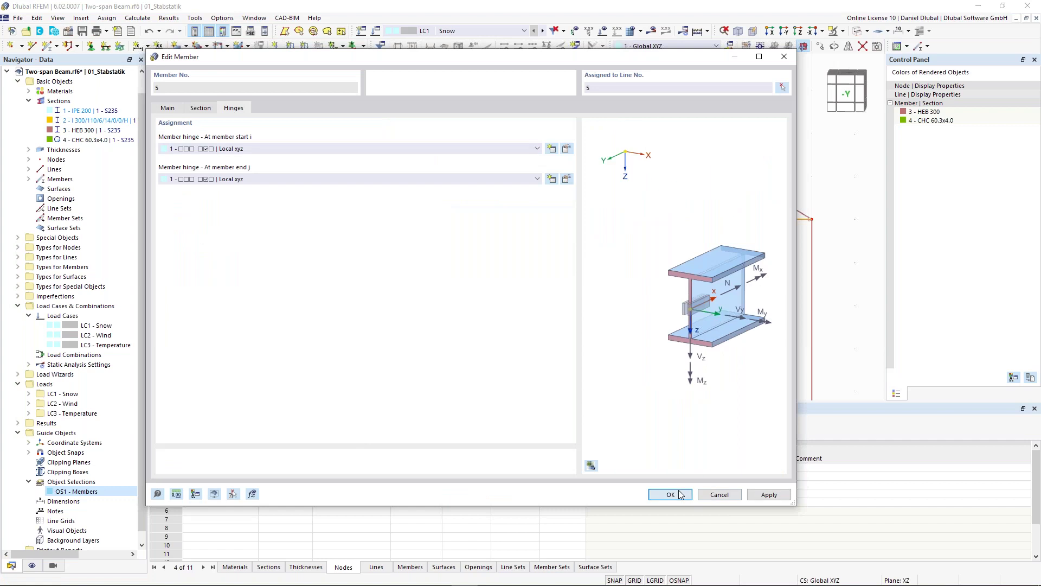
{"action": "left_click", "coordinate": [677, 493]}
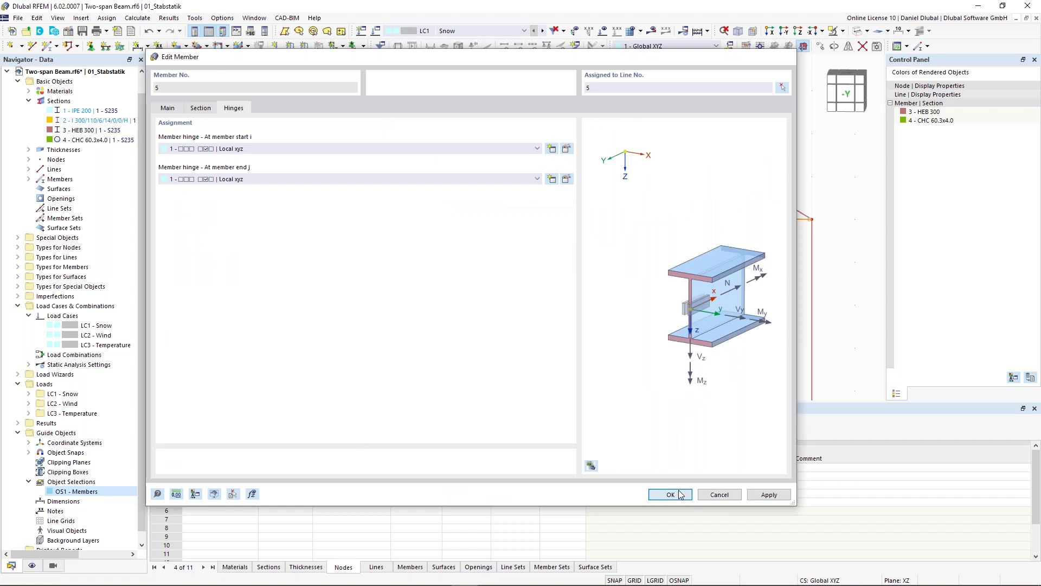
Step: Enable hinges on the left column, member 1, and assign member hinge 1 at its end j
{"action": "scroll", "coordinate": [372, 195], "scroll_direction": "up", "scroll_amount": 1}
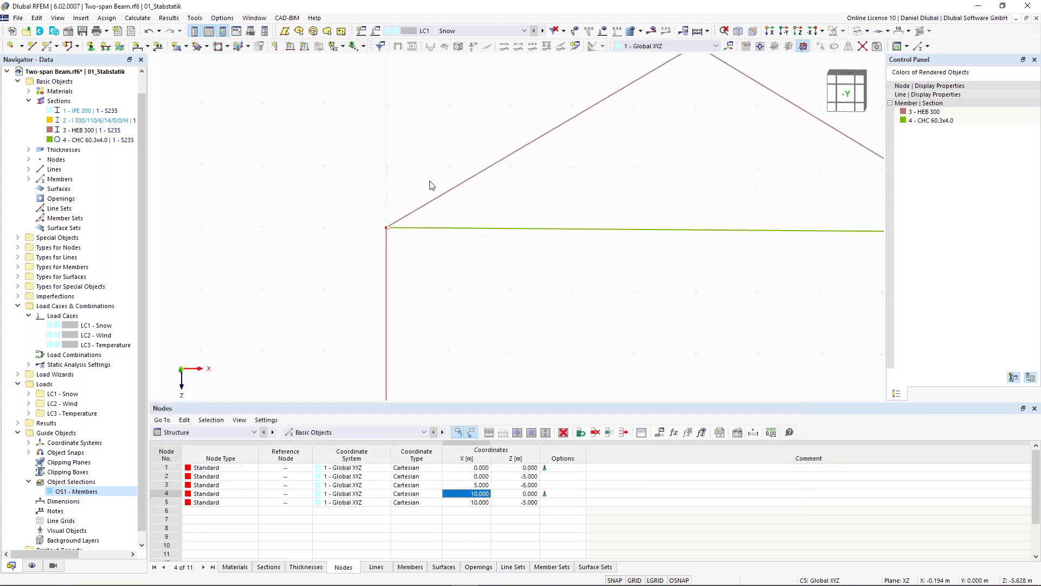
{"action": "scroll", "coordinate": [439, 184], "scroll_direction": "down", "scroll_amount": 1}
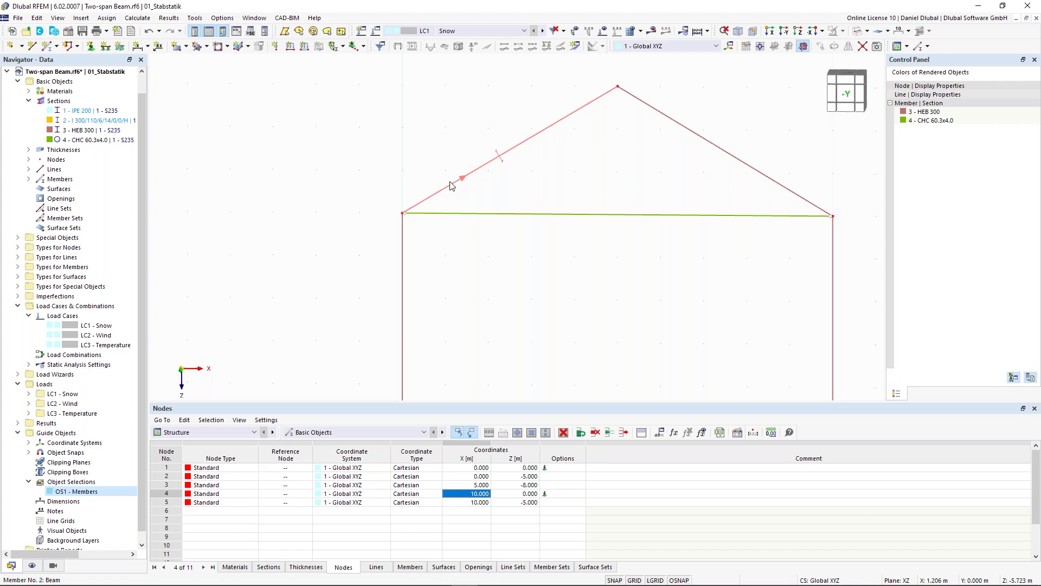
{"action": "scroll", "coordinate": [414, 196], "scroll_direction": "down", "scroll_amount": 1}
{"action": "scroll", "coordinate": [408, 209], "scroll_direction": "up", "scroll_amount": 3}
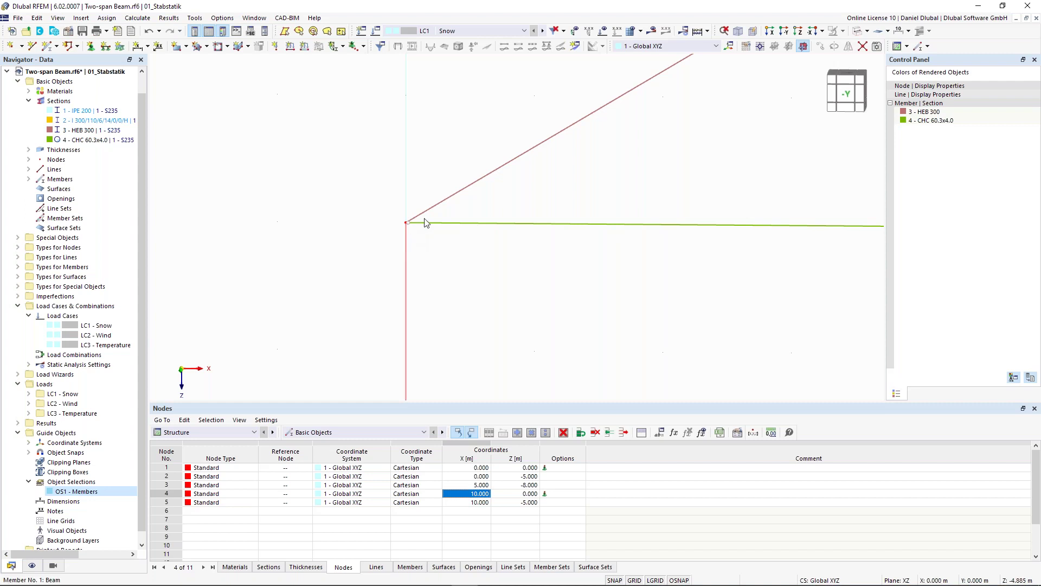
{"action": "middle_click_drag", "start_coordinate": [408, 237], "coordinate": [409, 248]}
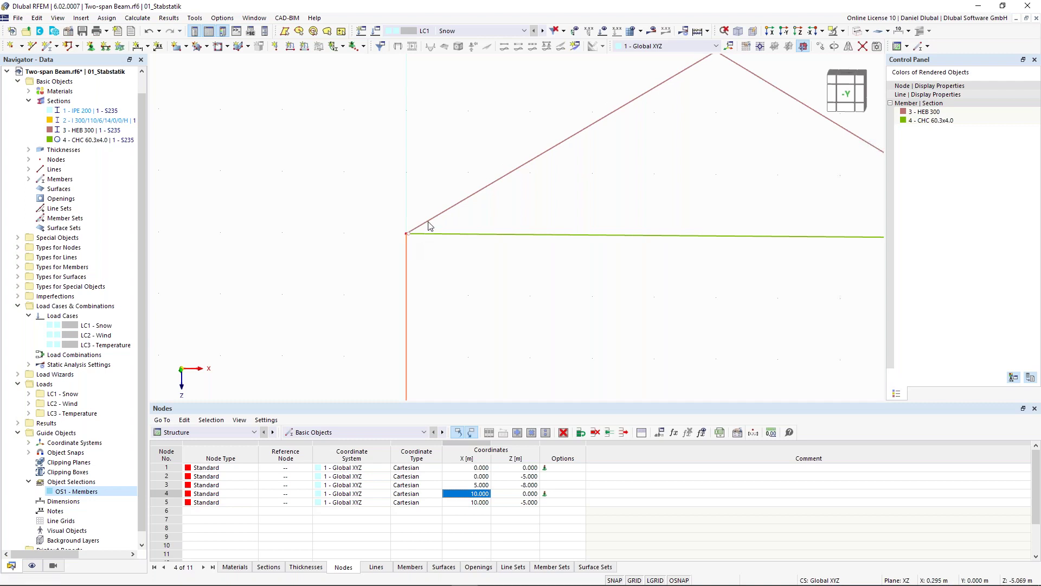
{"action": "double_click", "coordinate": [409, 249]}
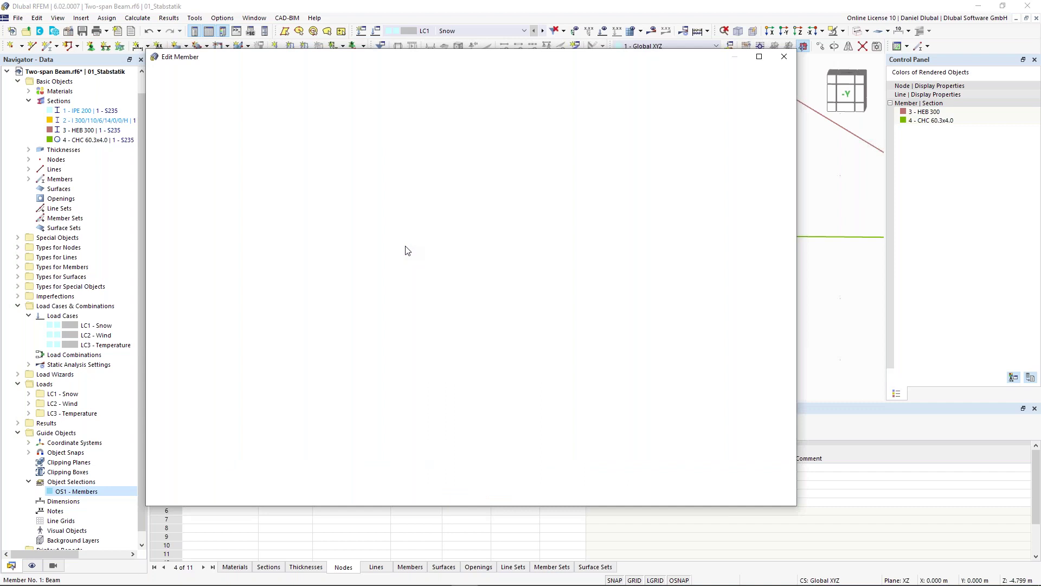
{"action": "left_click", "coordinate": [233, 179]}
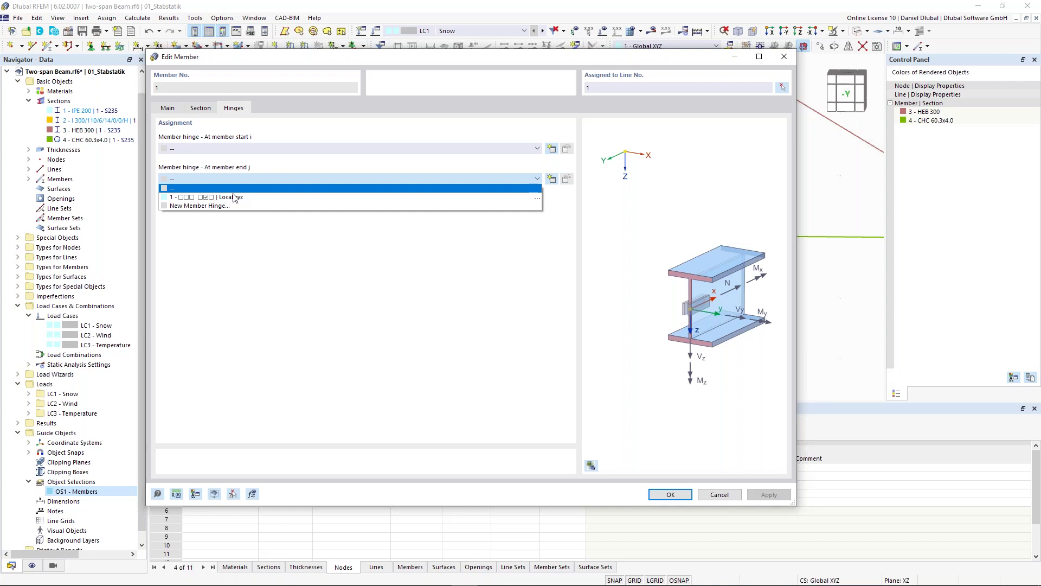
{"action": "left_click", "coordinate": [235, 197]}
{"action": "key", "text": "Return"}
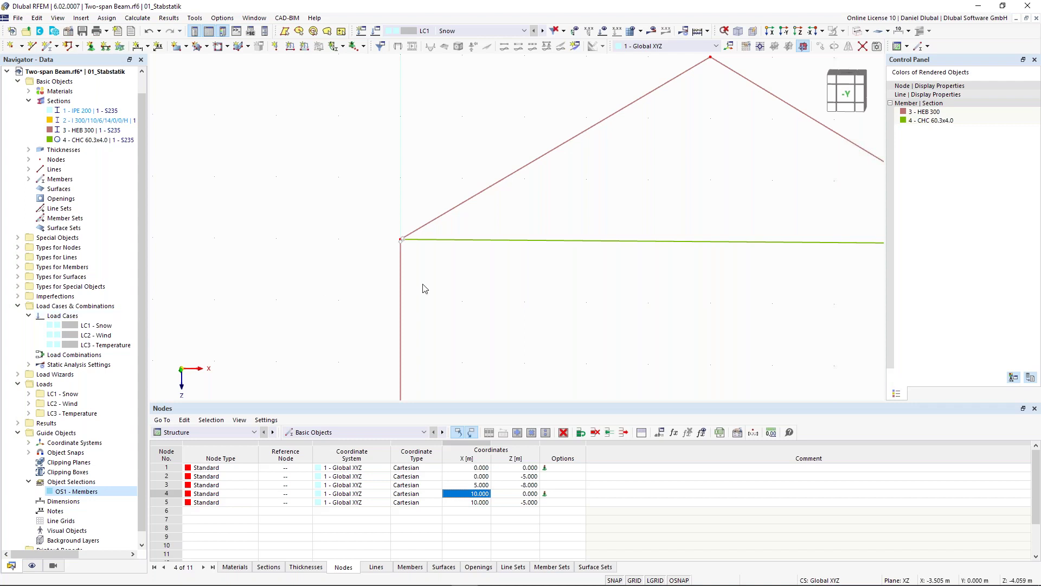
{"action": "middle_click_drag", "start_coordinate": [404, 198], "coordinate": [356, 222]}
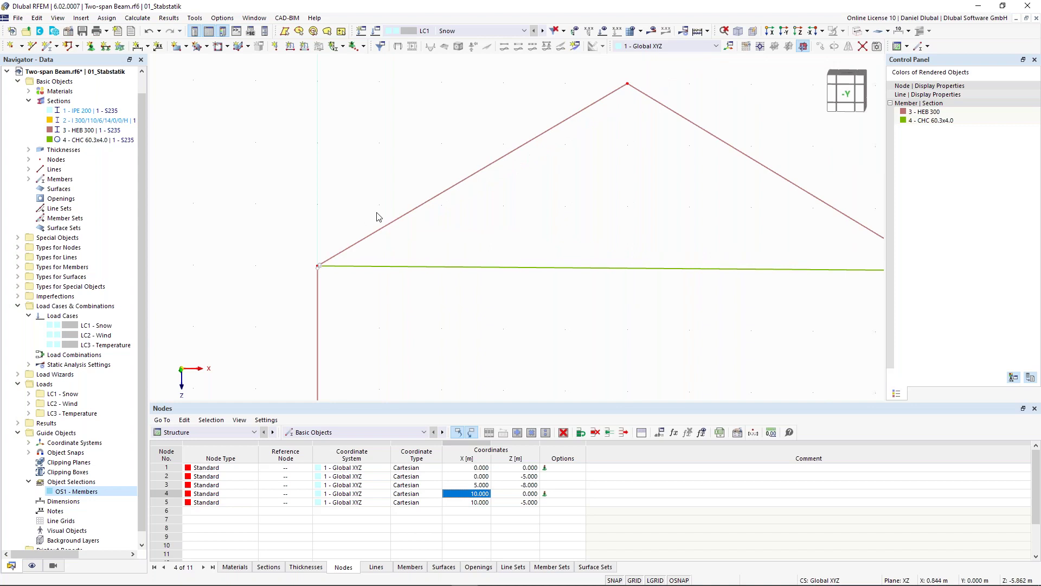
Step: Calculate load case LC1 - Snow and locate node 2 from the entry in the calculation errors table
{"action": "left_click", "coordinate": [654, 32]}
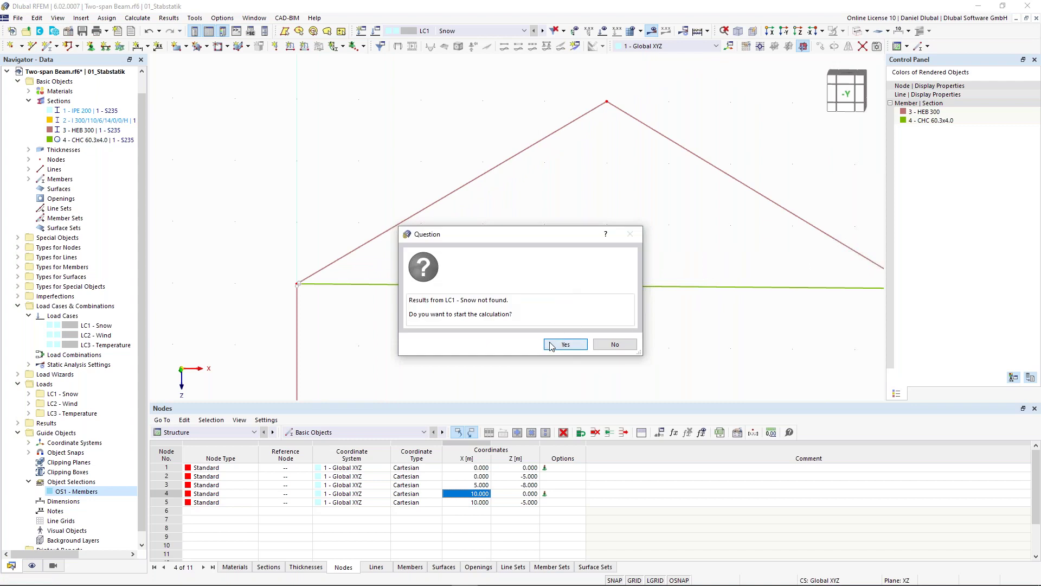
{"action": "left_click", "coordinate": [564, 344]}
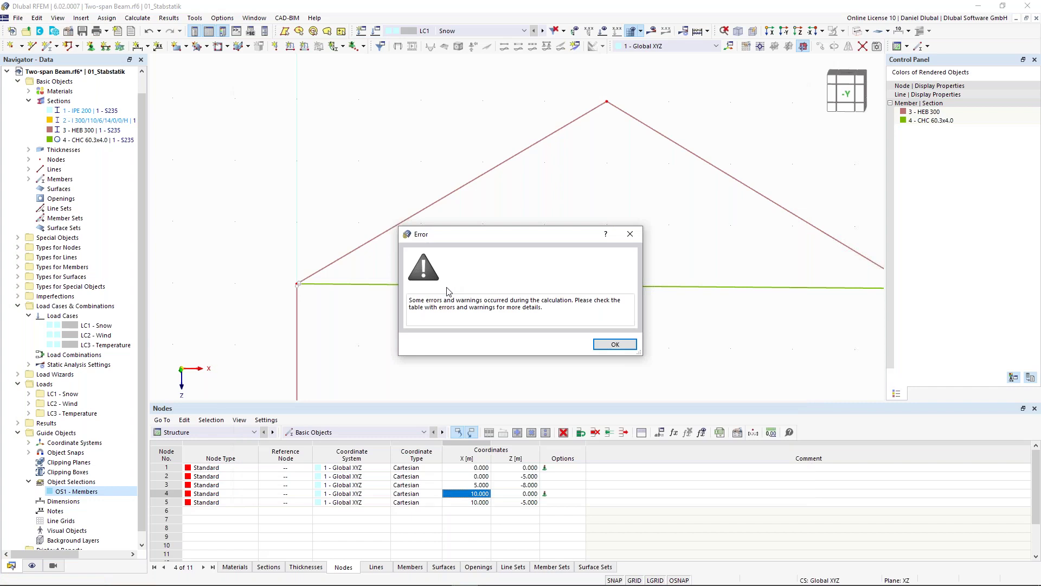
{"action": "left_click", "coordinate": [615, 345]}
{"action": "left_click", "coordinate": [487, 468]}
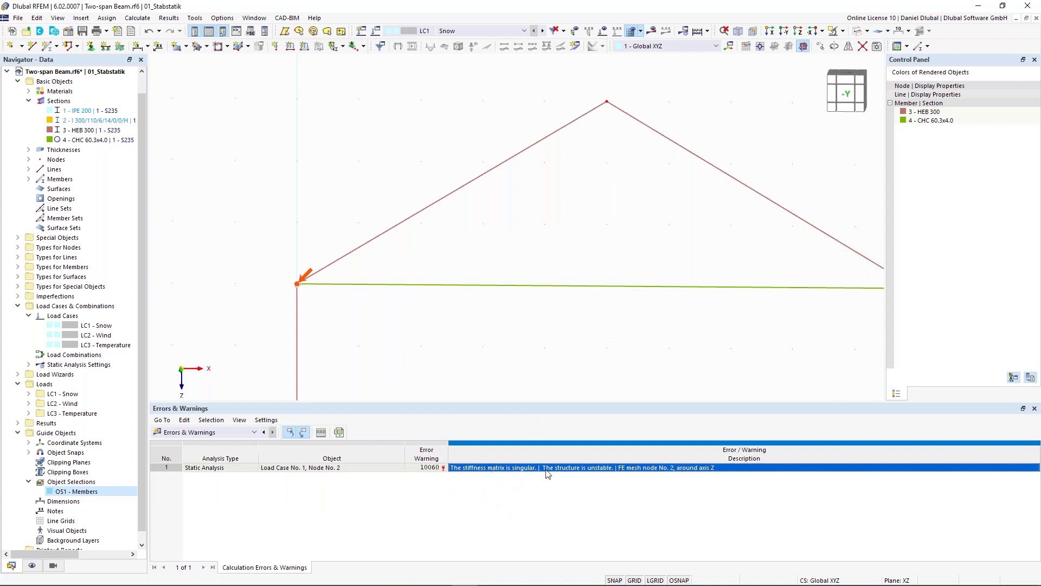
Step: Examine the member hinges meeting at the left eaves node 2 where column, rafter and tie connect
{"action": "scroll", "coordinate": [325, 282], "scroll_direction": "up", "scroll_amount": 3}
{"action": "scroll", "coordinate": [329, 284], "scroll_direction": "down", "scroll_amount": 2}
{"action": "scroll", "coordinate": [329, 288], "scroll_direction": "up", "scroll_amount": 3}
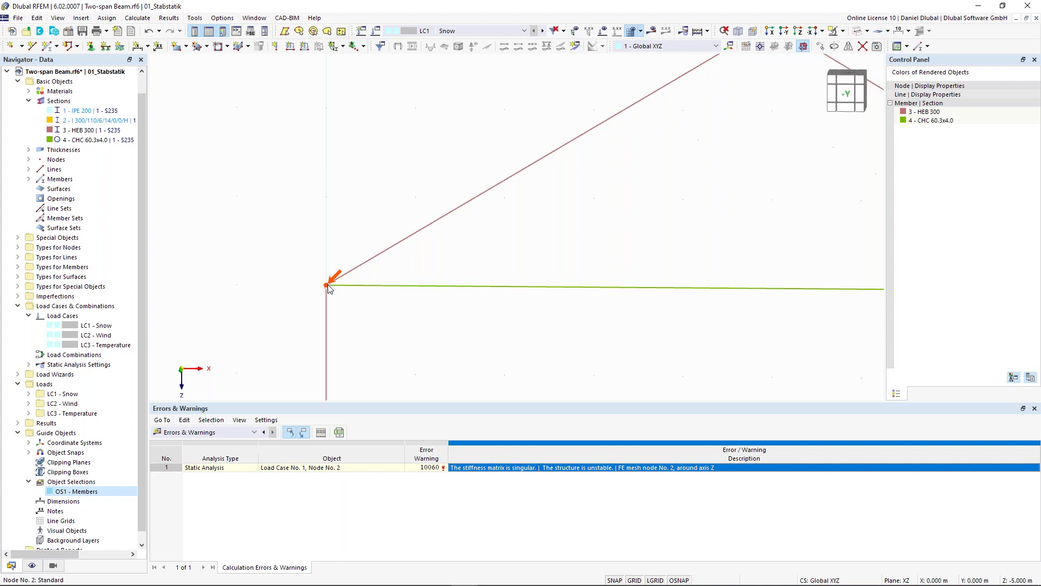
{"action": "scroll", "coordinate": [330, 286], "scroll_direction": "down", "scroll_amount": 2}
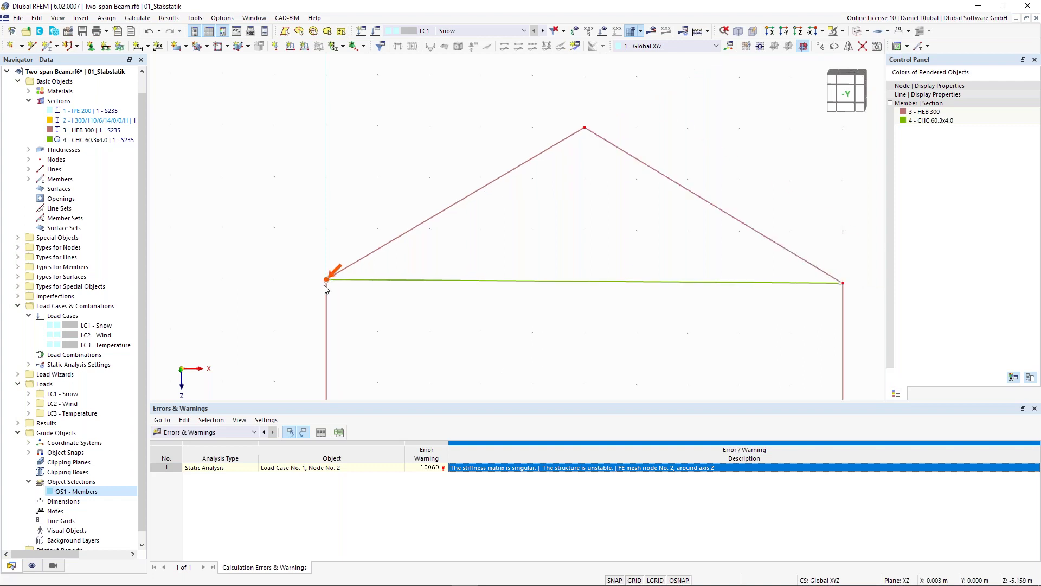
{"action": "middle_click_drag", "start_coordinate": [336, 237], "coordinate": [358, 231]}
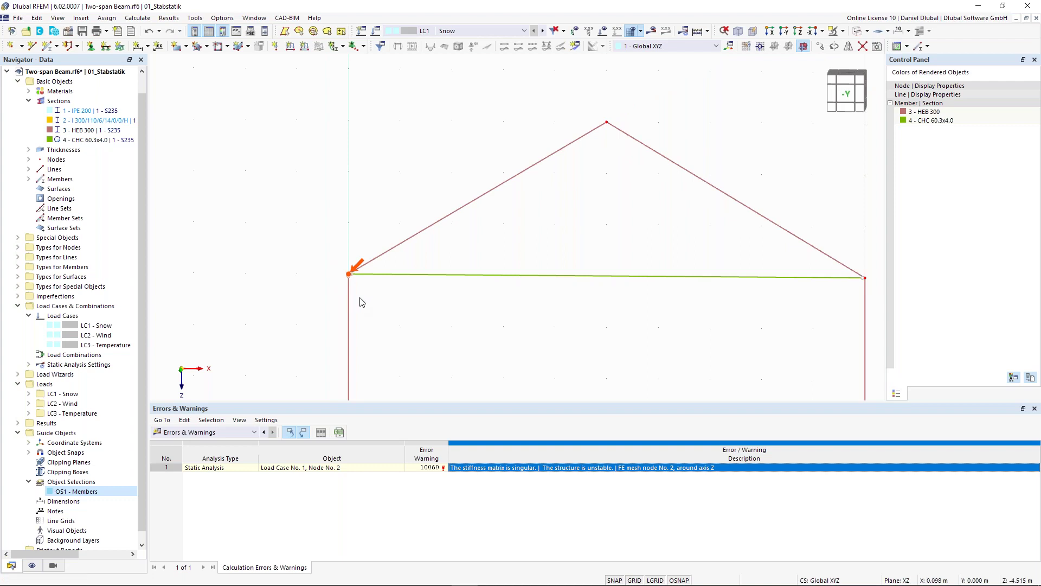
{"action": "scroll", "coordinate": [281, 261], "scroll_direction": "up", "scroll_amount": 2}
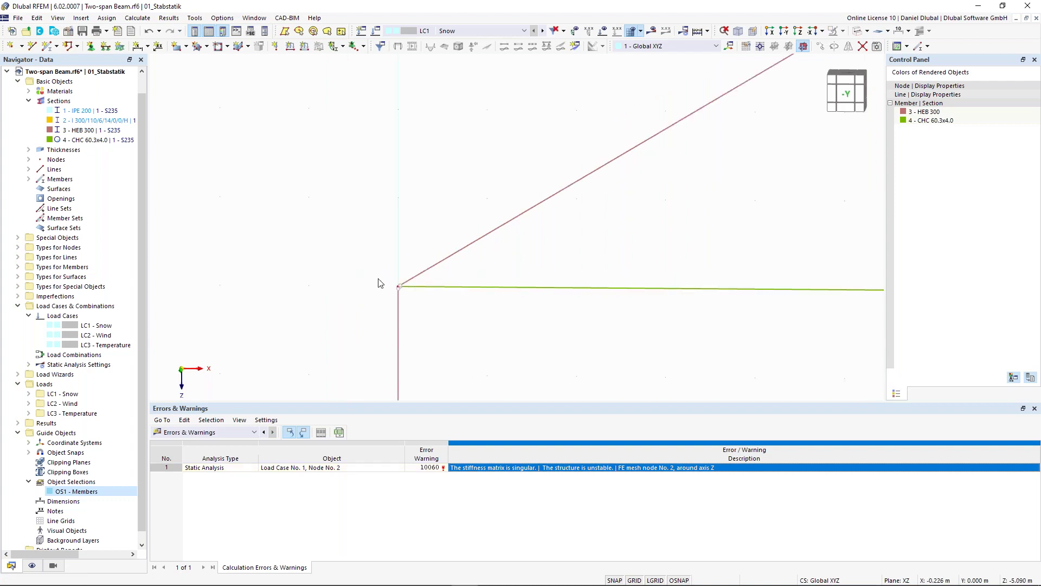
{"action": "middle_click_drag", "start_coordinate": [351, 267], "coordinate": [333, 250]}
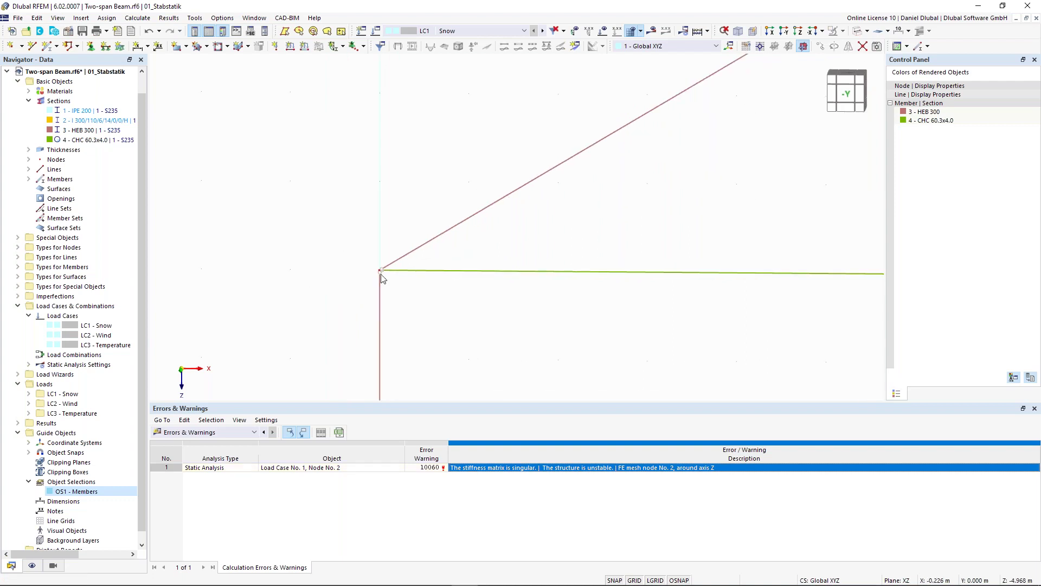
{"action": "mouse_move", "coordinate": [381, 275]}
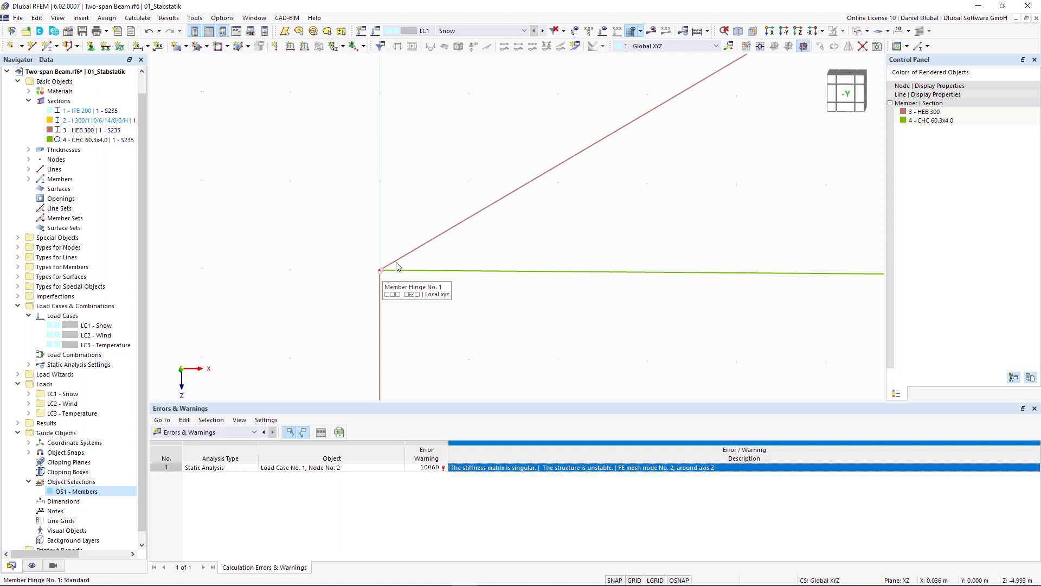
{"action": "scroll", "coordinate": [395, 260], "scroll_direction": "down", "scroll_amount": 1}
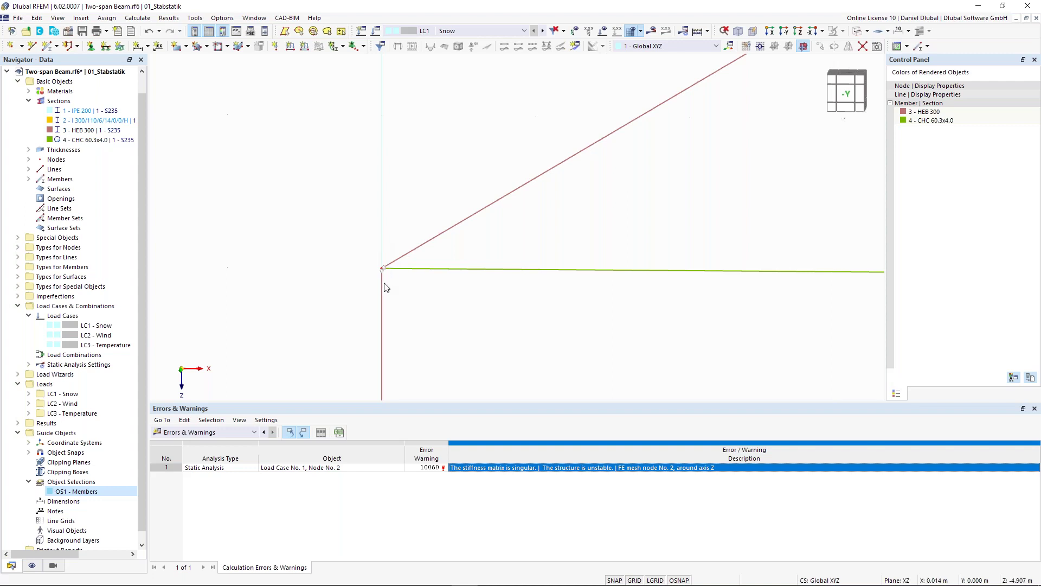
{"action": "scroll", "coordinate": [393, 251], "scroll_direction": "down", "scroll_amount": 2}
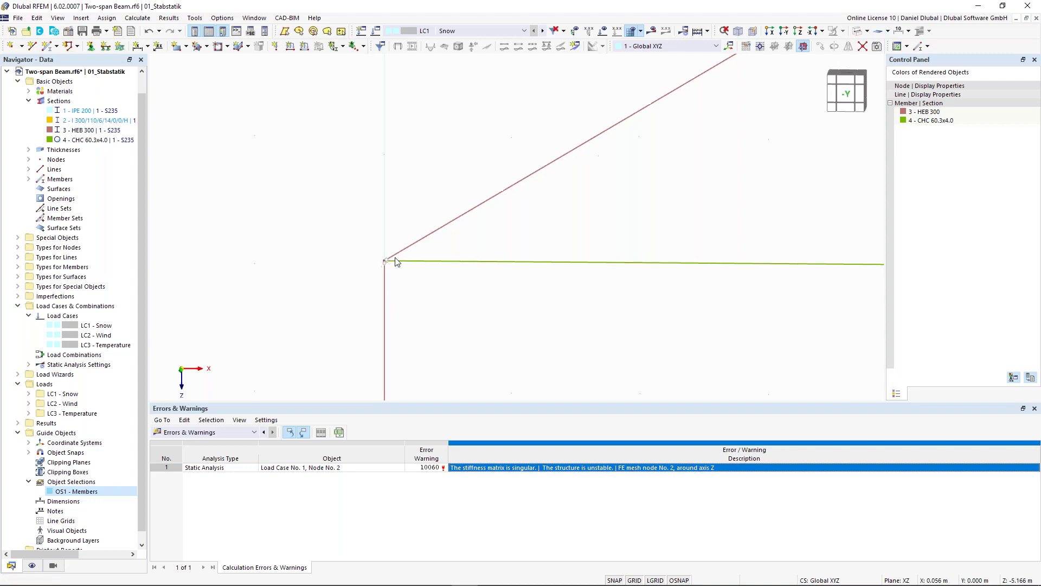
{"action": "scroll", "coordinate": [382, 276], "scroll_direction": "up", "scroll_amount": 1}
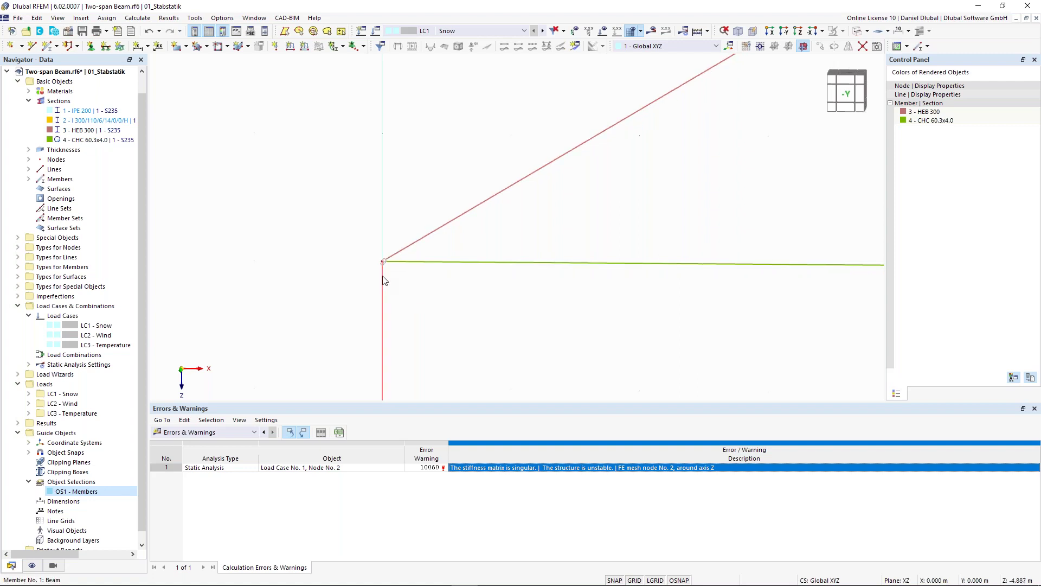
Step: Remove the member hinge at end j of the left column, member 1
{"action": "double_click", "coordinate": [382, 279]}
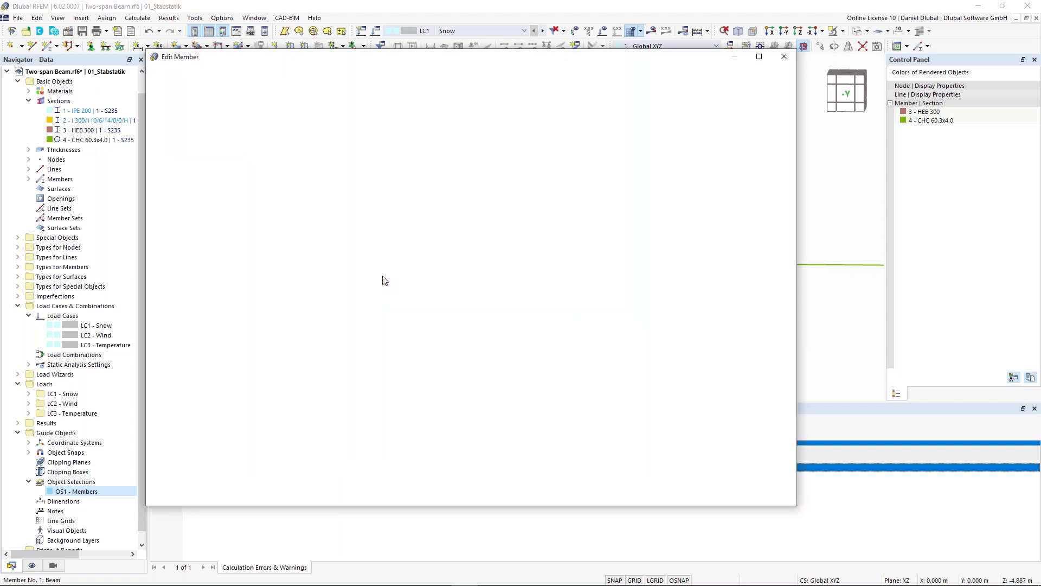
{"action": "left_click", "coordinate": [220, 140]}
{"action": "left_click", "coordinate": [197, 145]}
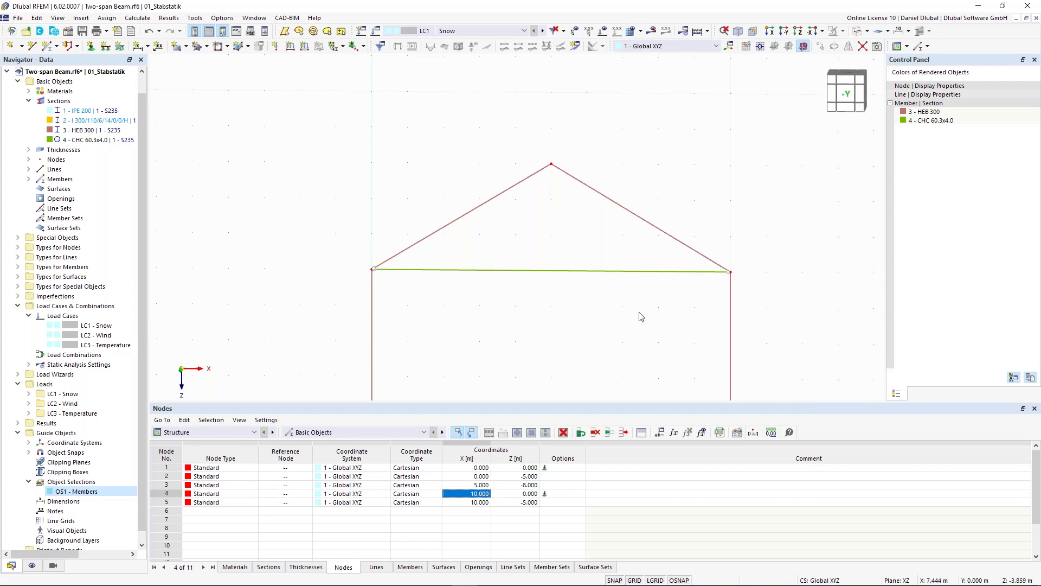
Step: Set the nodal supports at both column bases, nodes 1 and 4, to fixed
{"action": "left_click_drag", "start_coordinate": [646, 302], "coordinate": [486, 156]}
{"action": "scroll", "coordinate": [502, 314], "scroll_direction": "down", "scroll_amount": 1}
{"action": "middle_click_drag", "start_coordinate": [502, 314], "coordinate": [476, 153]}
{"action": "scroll", "coordinate": [383, 275], "scroll_direction": "up", "scroll_amount": 1}
{"action": "left_click", "coordinate": [360, 274]}
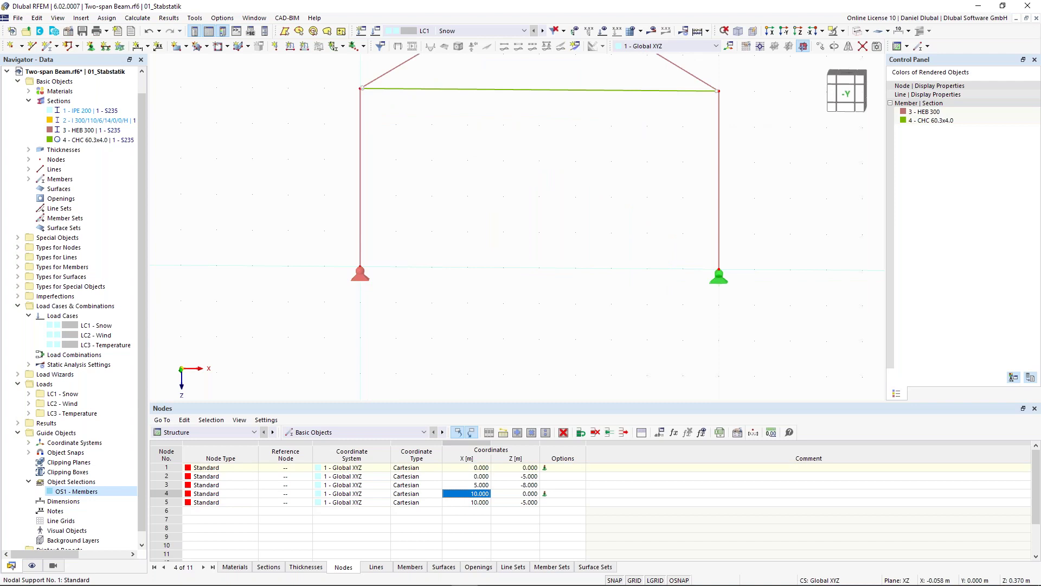
{"action": "double_click", "coordinate": [719, 280], "text": "ctrl"}
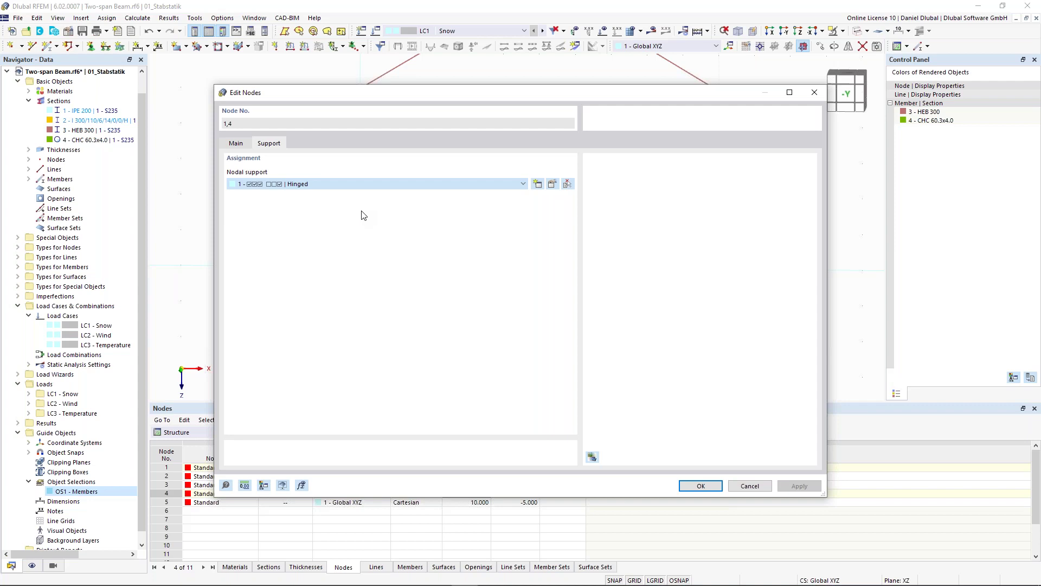
{"action": "key", "text": "Return"}
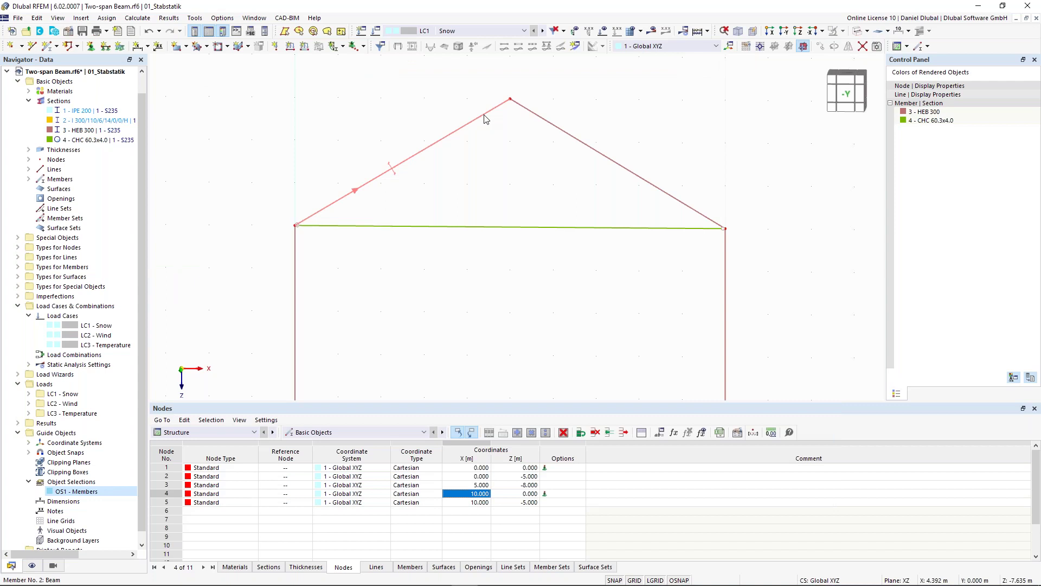
Step: Assign member hinge 1 (Local xyz) at end j of the left rafter, member 2
{"action": "double_click", "coordinate": [485, 119]}
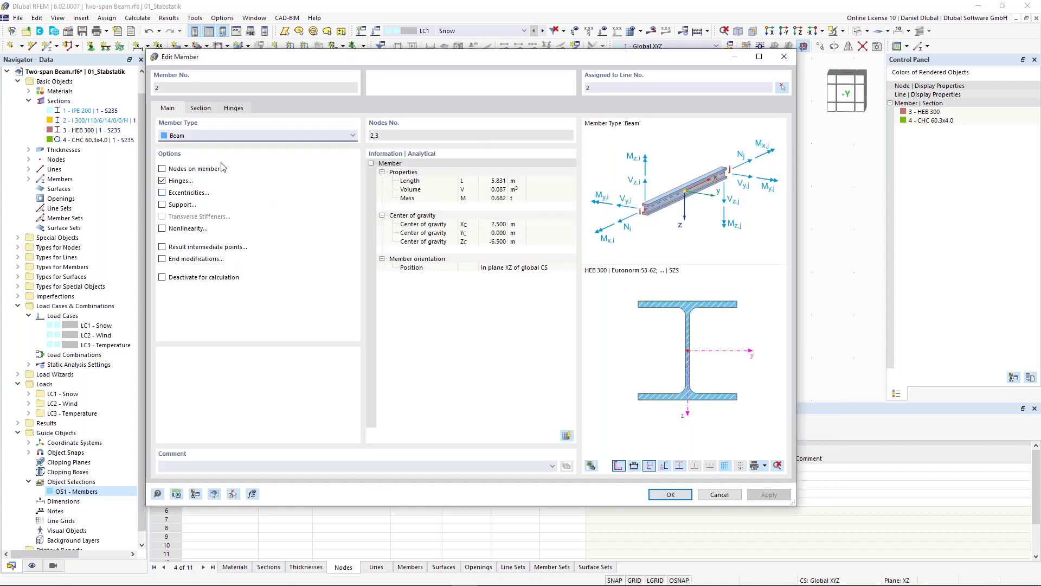
{"action": "left_click", "coordinate": [200, 108]}
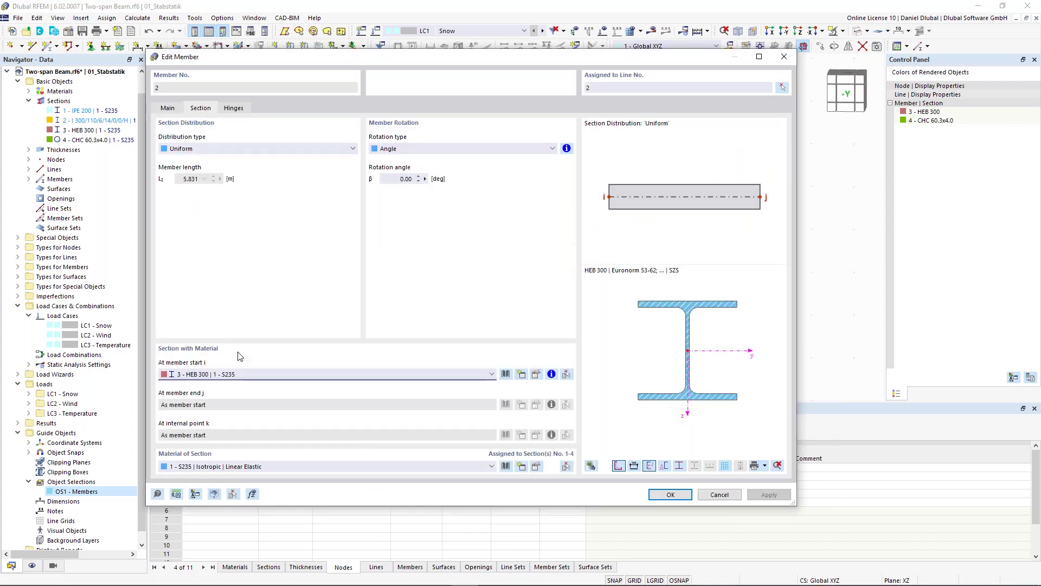
{"action": "left_click", "coordinate": [176, 108]}
{"action": "left_click", "coordinate": [233, 108]}
{"action": "left_click", "coordinate": [255, 179]}
{"action": "left_click", "coordinate": [256, 197]}
{"action": "left_click", "coordinate": [664, 495]}
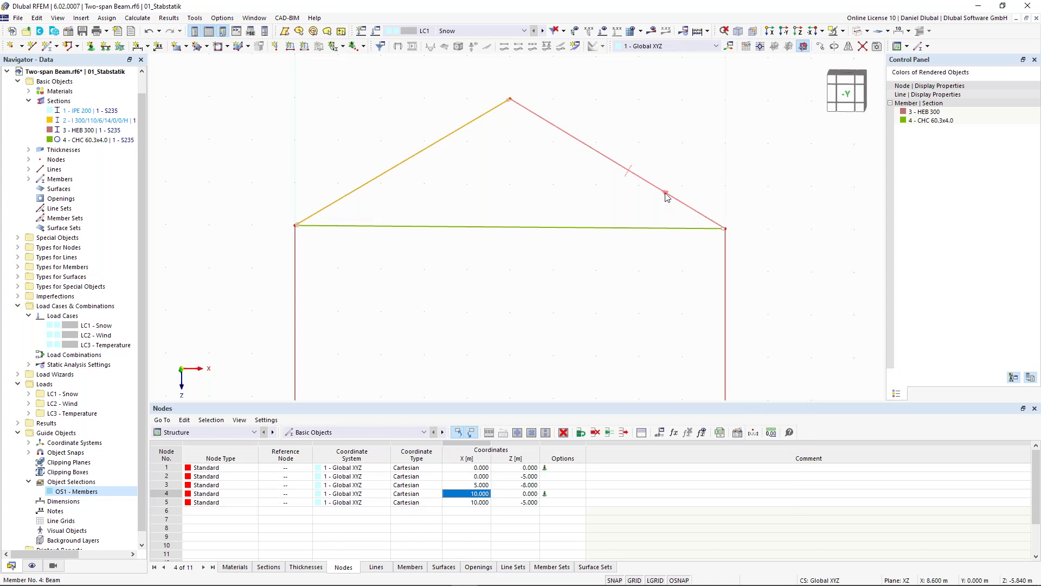
Step: Enable hinges on the right rafter, member 4, and assign member hinge 1 (Local xyz) at its start i
{"action": "double_click", "coordinate": [432, 232]}
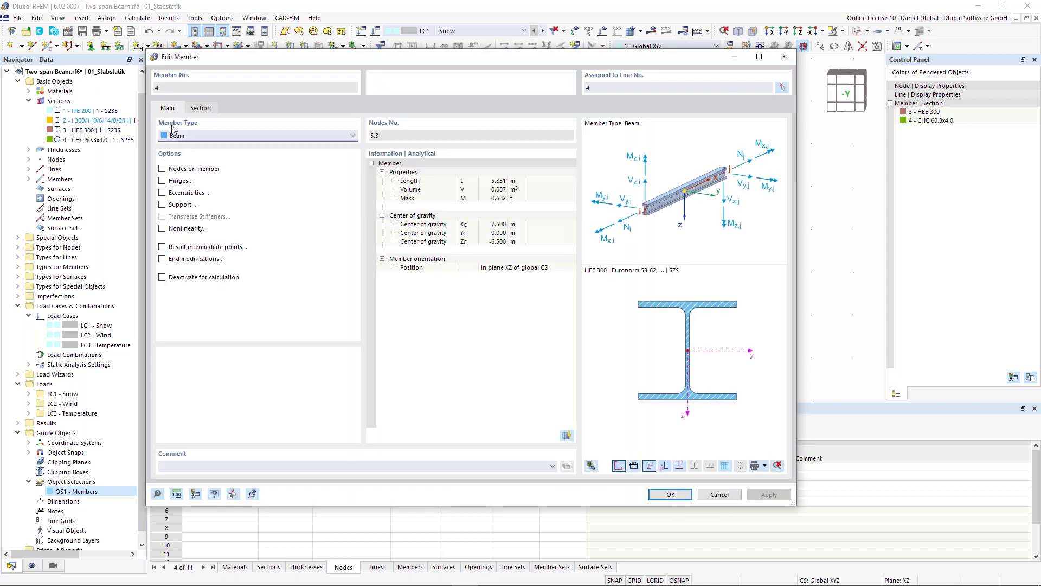
{"action": "left_click", "coordinate": [234, 108]}
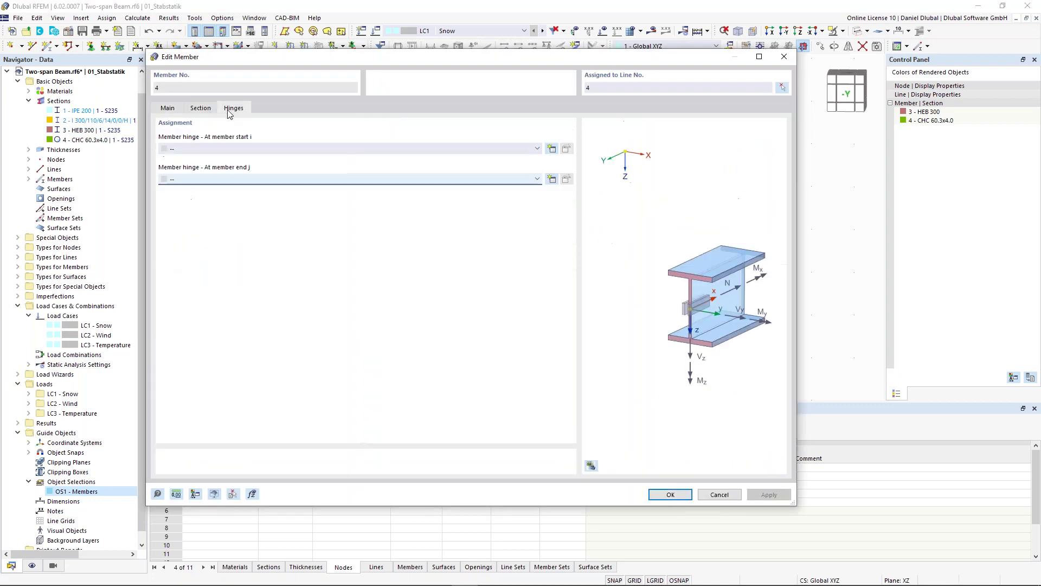
{"action": "left_click", "coordinate": [217, 149]}
{"action": "left_click", "coordinate": [219, 170]}
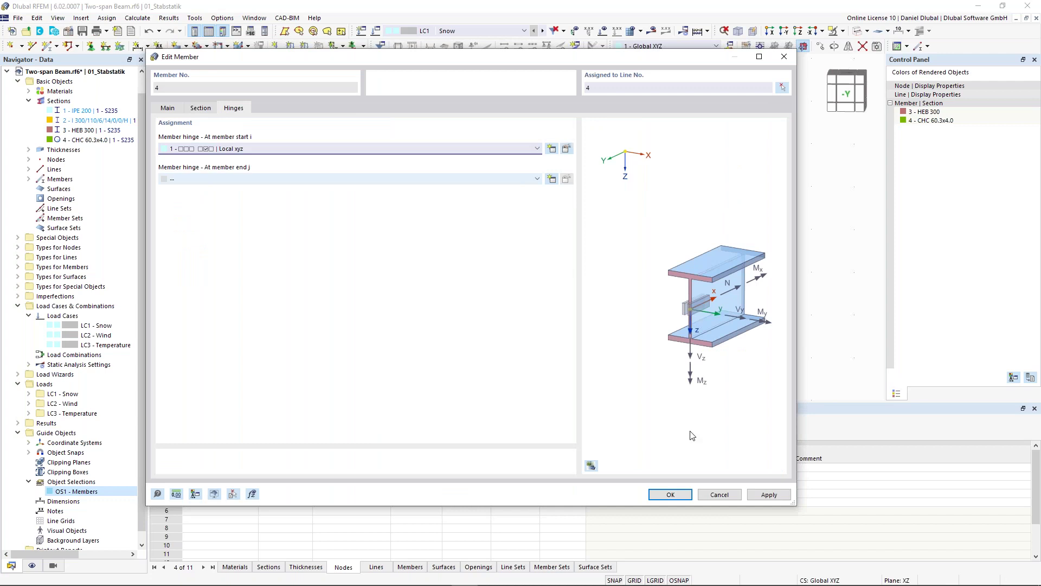
{"action": "left_click", "coordinate": [680, 495]}
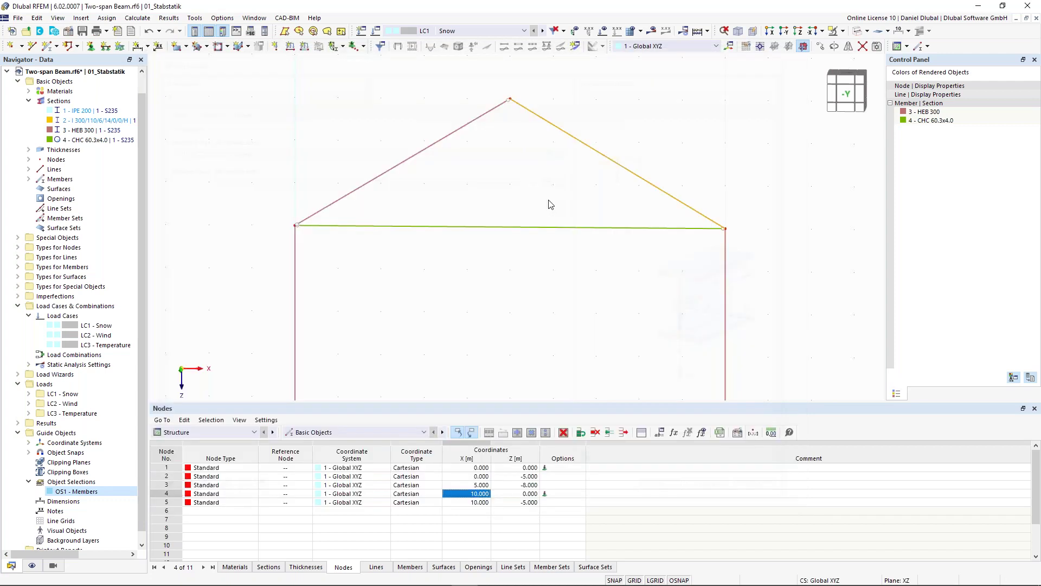
Step: Calculate load case LC1 - Snow and display its results on the whole frame
{"action": "scroll", "coordinate": [481, 201], "scroll_direction": "down", "scroll_amount": 2}
{"action": "middle_click_drag", "start_coordinate": [481, 200], "coordinate": [483, 202]}
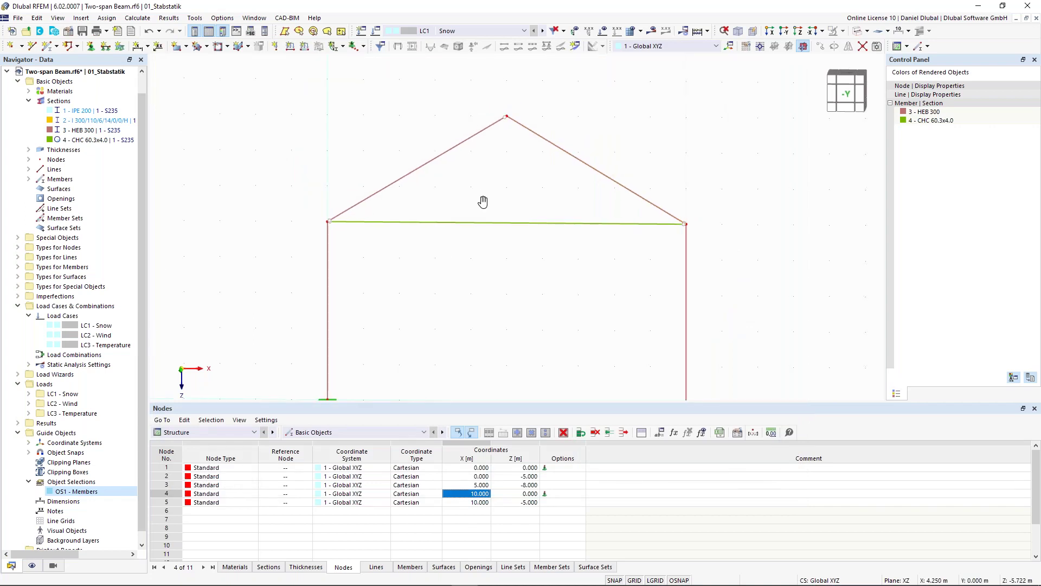
{"action": "middle_click_drag", "start_coordinate": [483, 202], "coordinate": [487, 209]}
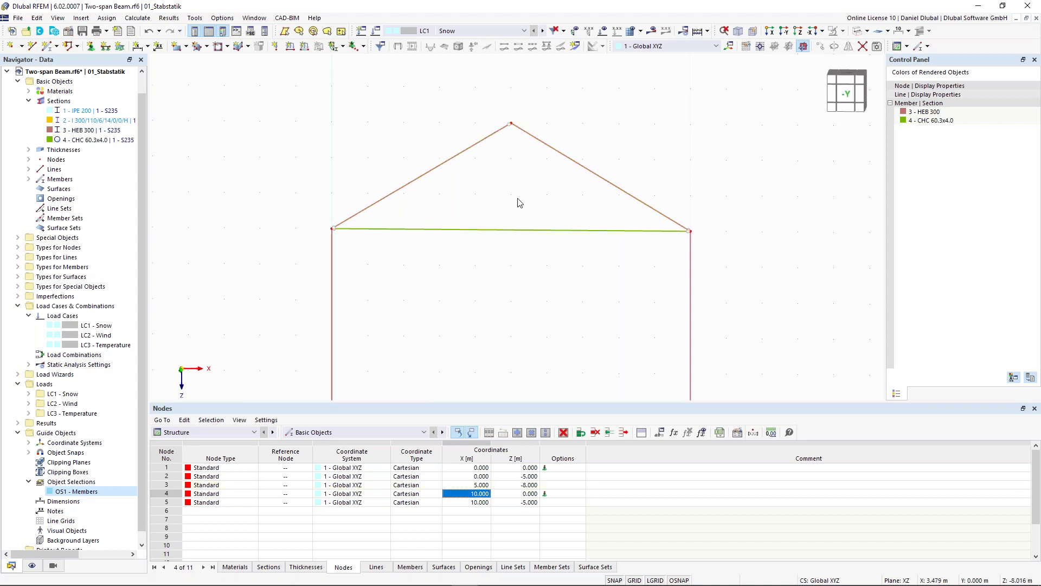
{"action": "middle_click_drag", "start_coordinate": [525, 209], "coordinate": [528, 187]}
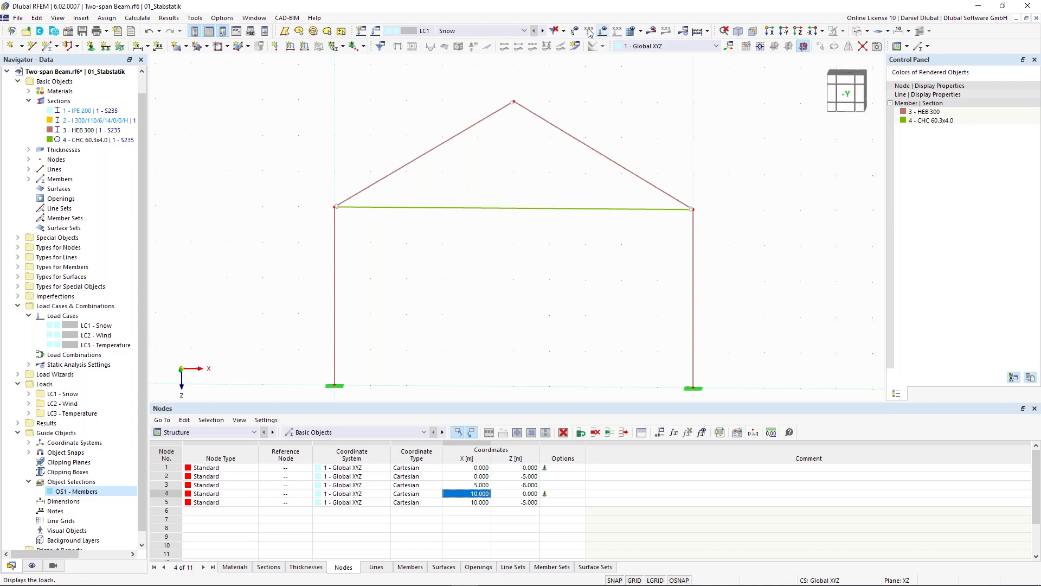
{"action": "left_click", "coordinate": [651, 31]}
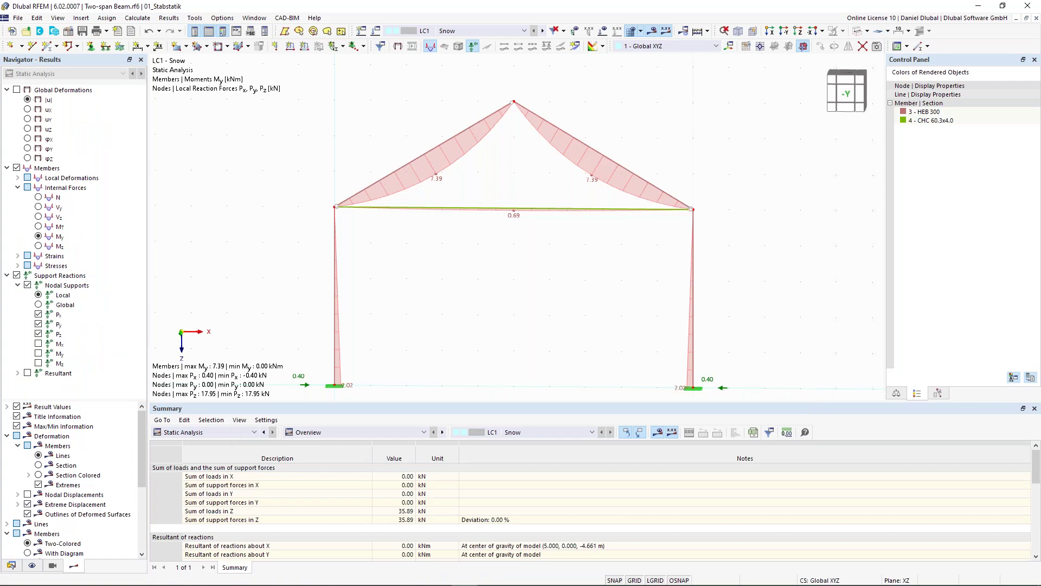
Step: Examine the My moment diagram at the ridge, eaves, tie and column bases of the frame
{"action": "scroll", "coordinate": [447, 144], "scroll_direction": "up", "scroll_amount": 2}
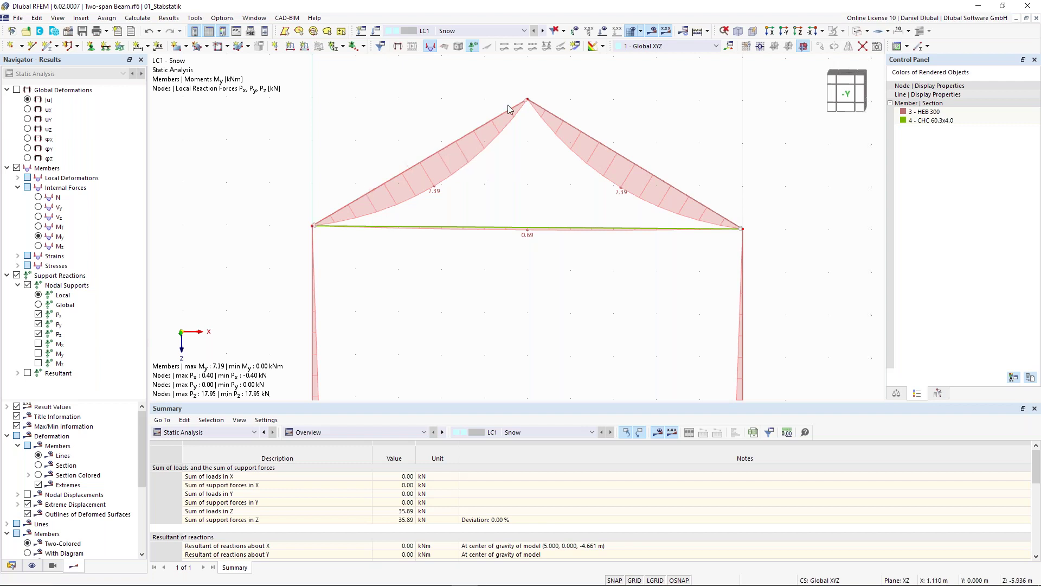
{"action": "scroll", "coordinate": [511, 104], "scroll_direction": "up", "scroll_amount": 2}
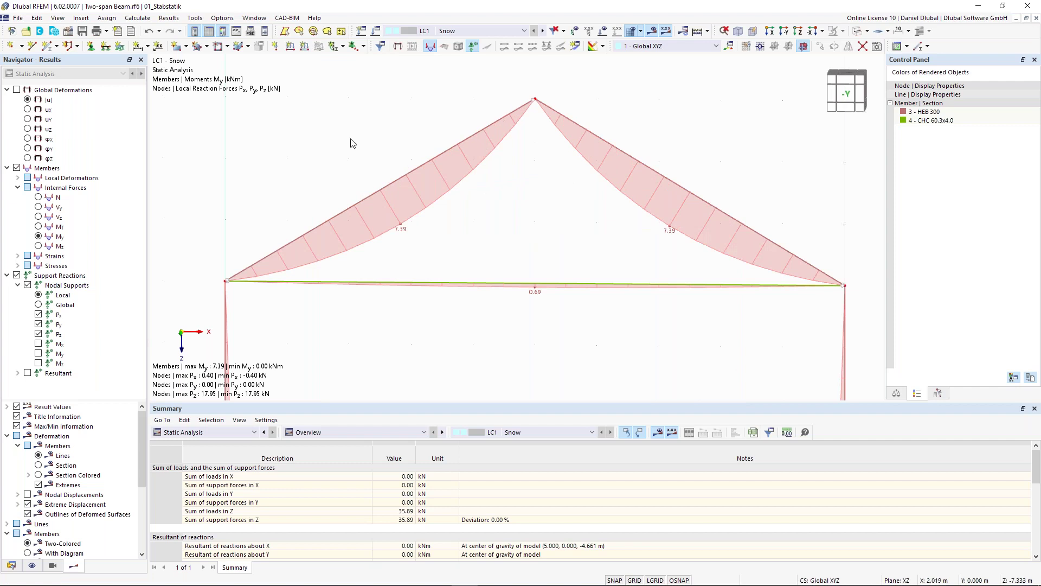
{"action": "scroll", "coordinate": [350, 133], "scroll_direction": "down", "scroll_amount": 1}
{"action": "middle_click_drag", "start_coordinate": [424, 85], "coordinate": [514, 22]}
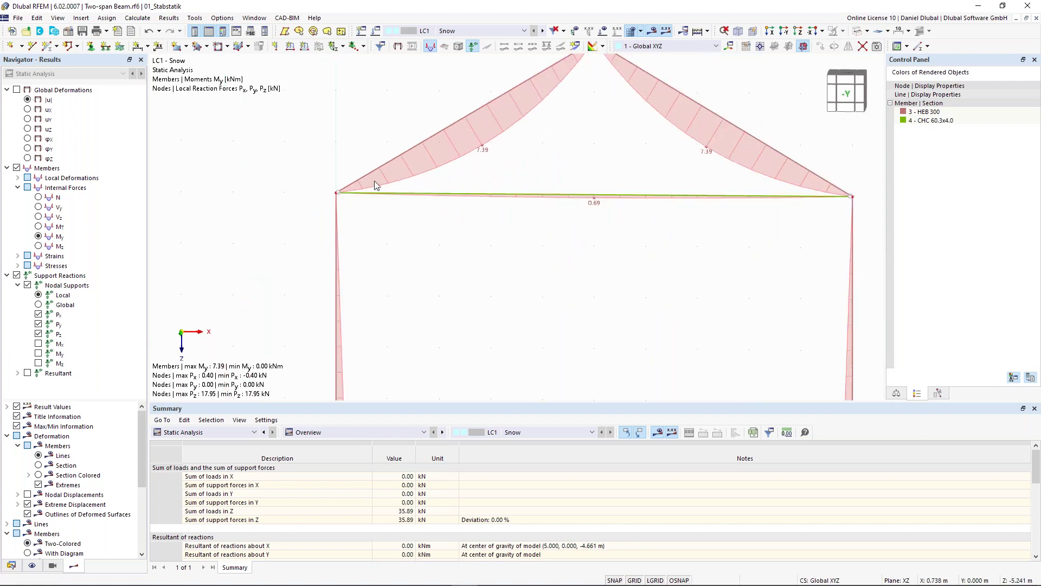
{"action": "scroll", "coordinate": [607, 169], "scroll_direction": "down", "scroll_amount": 1}
{"action": "middle_click_drag", "start_coordinate": [605, 167], "coordinate": [480, 205]}
{"action": "scroll", "coordinate": [479, 205], "scroll_direction": "down", "scroll_amount": 2}
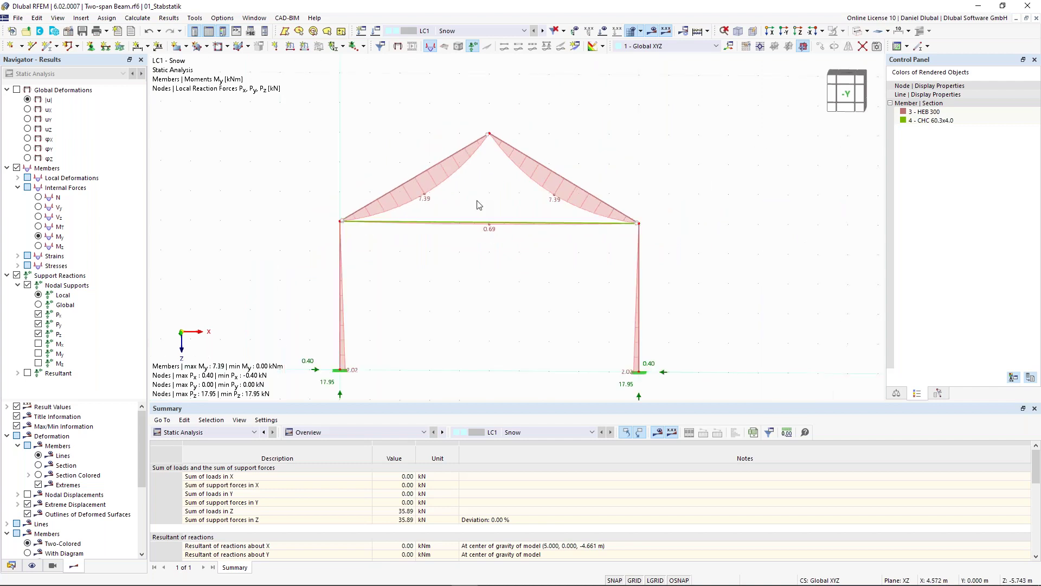
{"action": "middle_click_drag", "start_coordinate": [477, 201], "coordinate": [499, 176]}
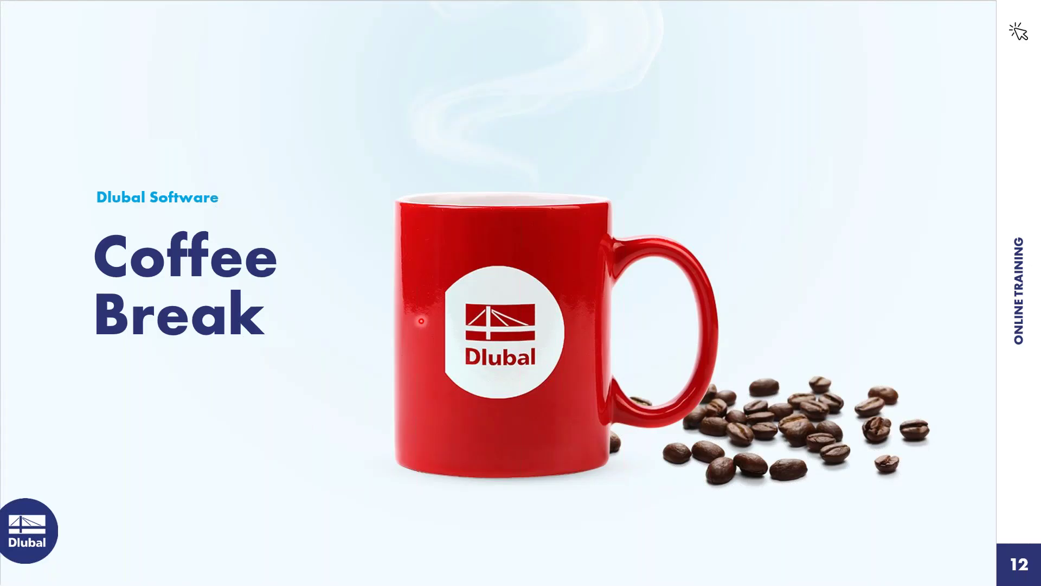
{"action": "key", "text": "Right"}
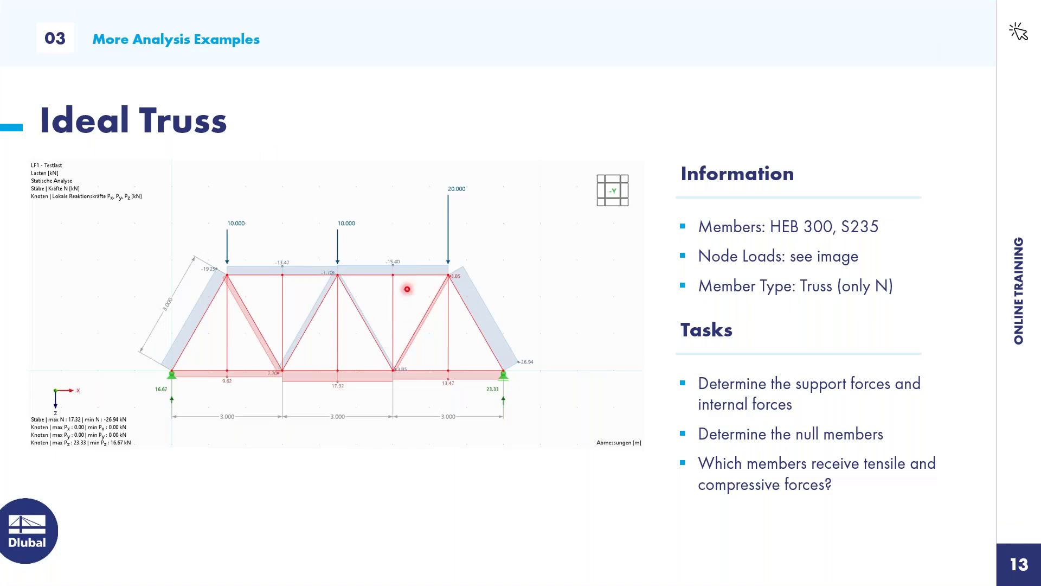
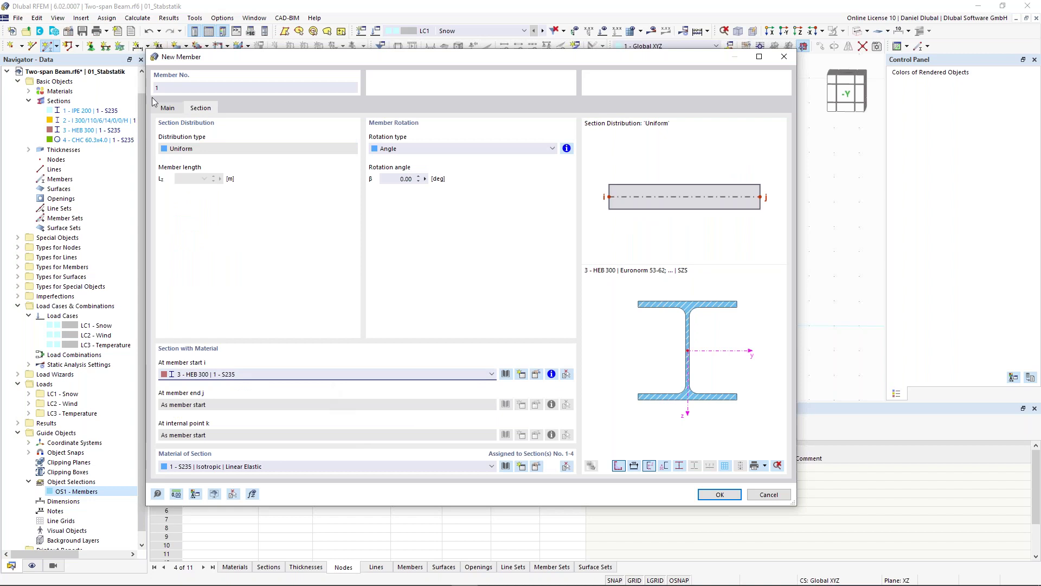
{"action": "left_click", "coordinate": [166, 109]}
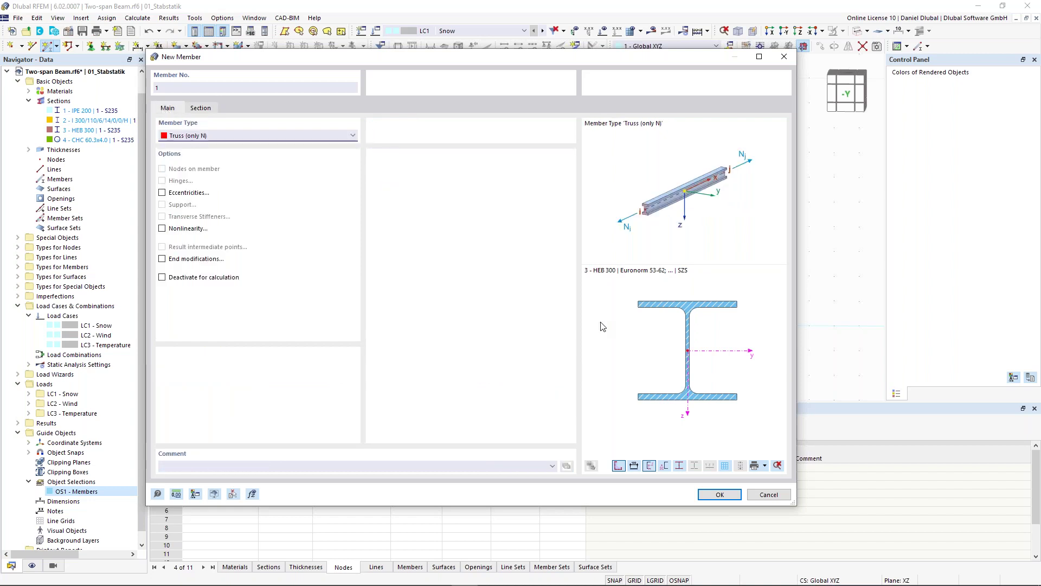
{"action": "left_click", "coordinate": [720, 494]}
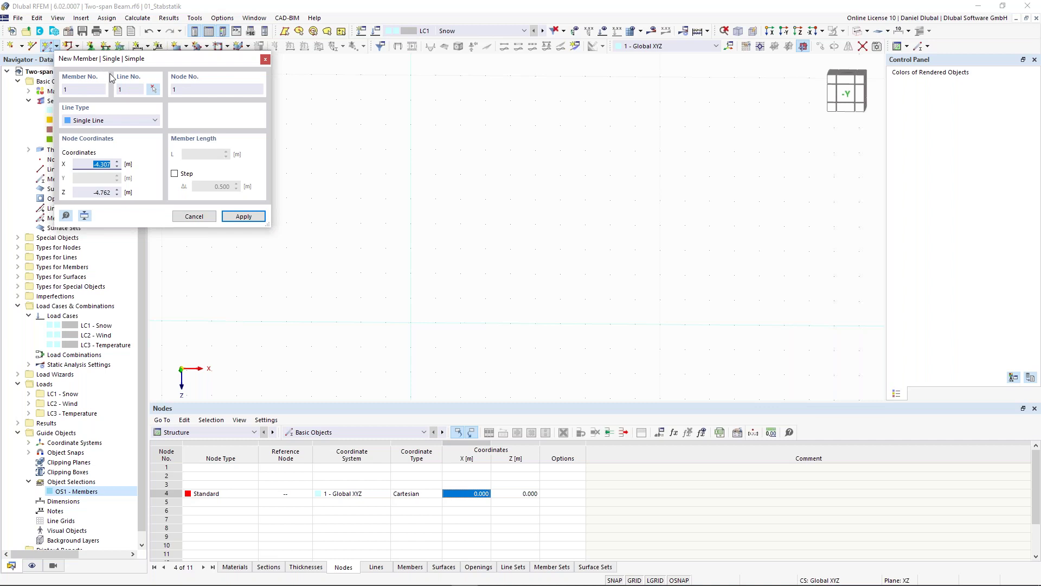
{"action": "left_click", "coordinate": [194, 217]}
Step: Set up a new general single member of type Beam with section 3 - HEB 300
{"action": "left_click", "coordinate": [56, 47]}
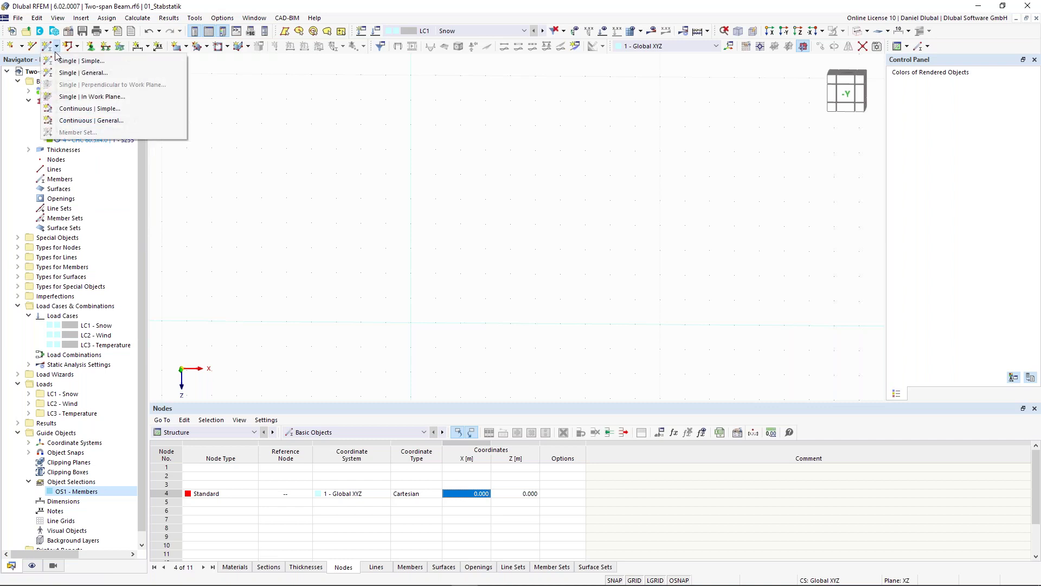
{"action": "left_click", "coordinate": [84, 74]}
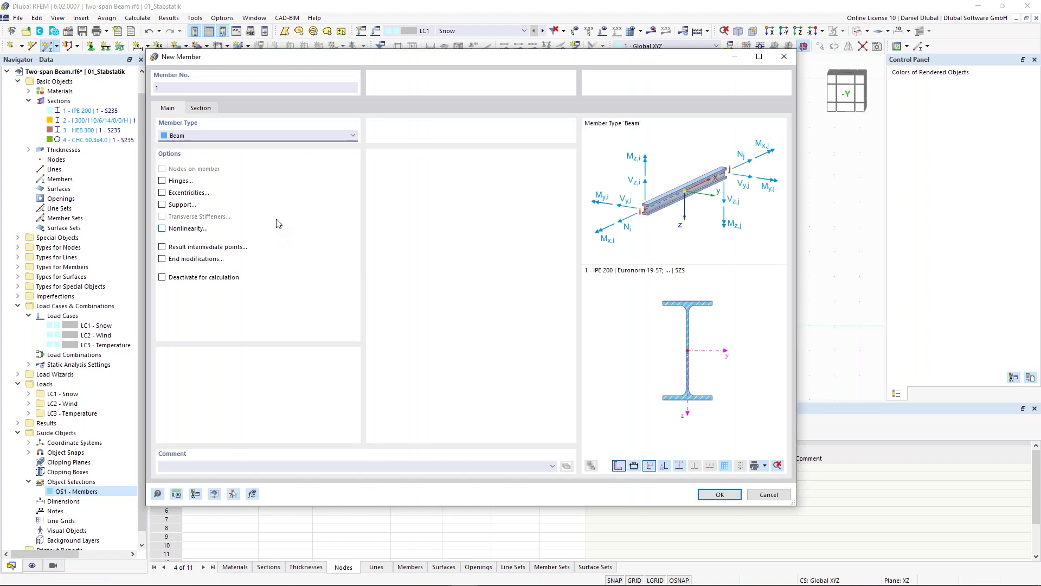
{"action": "left_click", "coordinate": [200, 108]}
{"action": "left_click", "coordinate": [266, 373]}
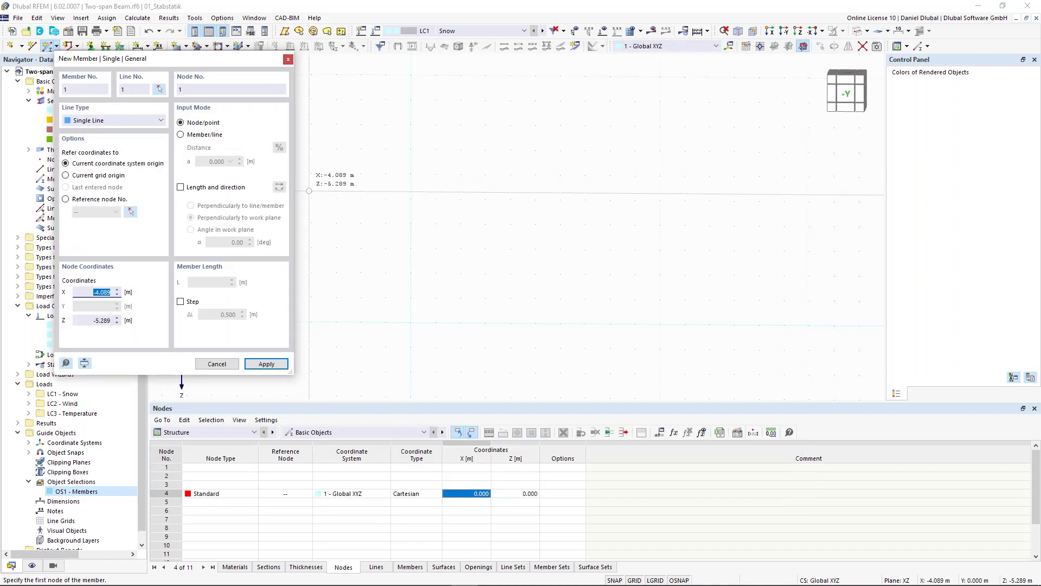
Step: Place the first beam at the origin using length and direction, 3 m long at an angle of -30° in the work plane
{"action": "left_click", "coordinate": [180, 187]}
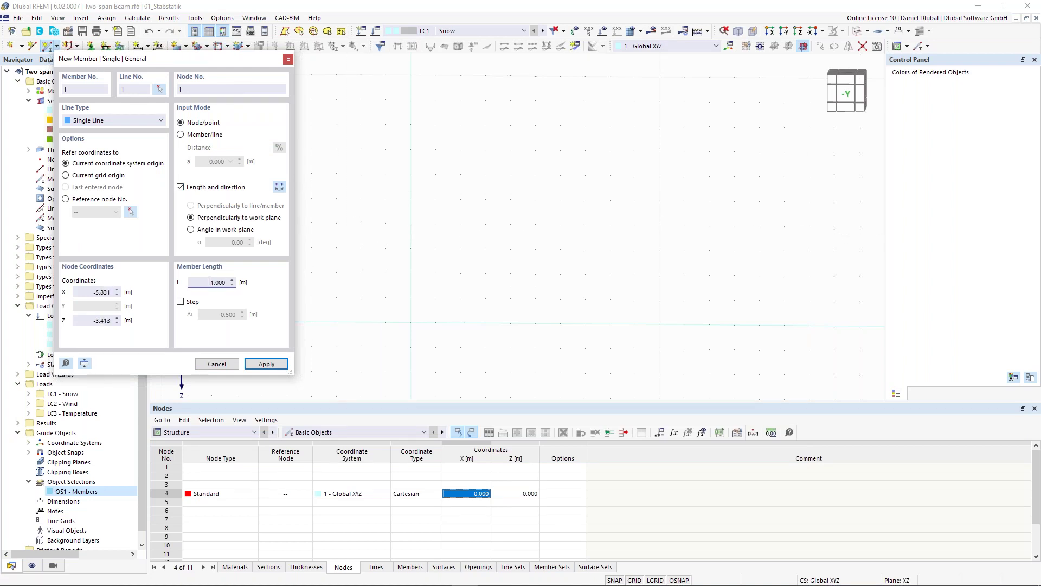
{"action": "type", "text": "3"}
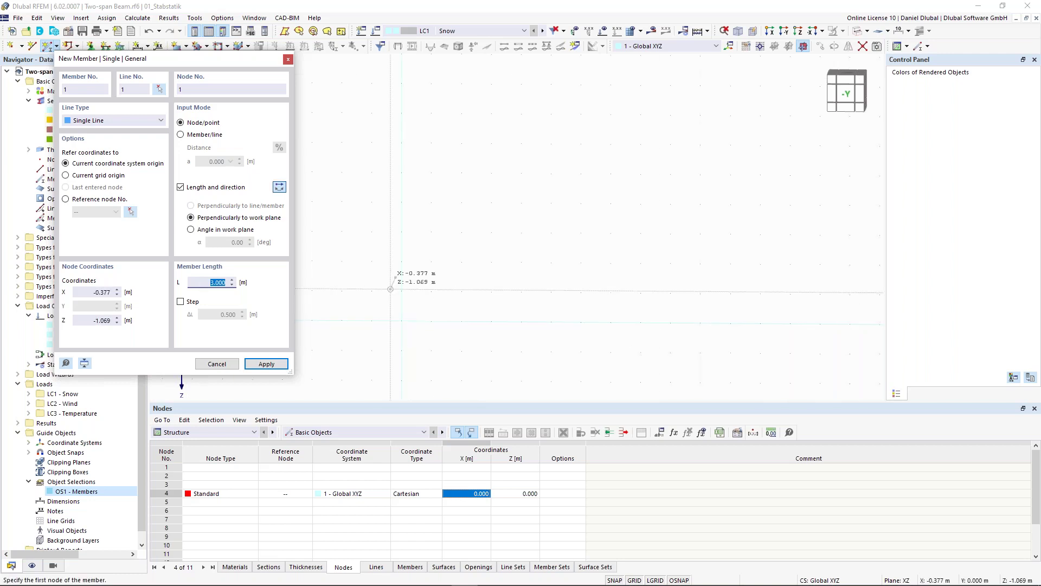
{"action": "left_click", "coordinate": [219, 231]}
{"action": "double_click", "coordinate": [238, 243]}
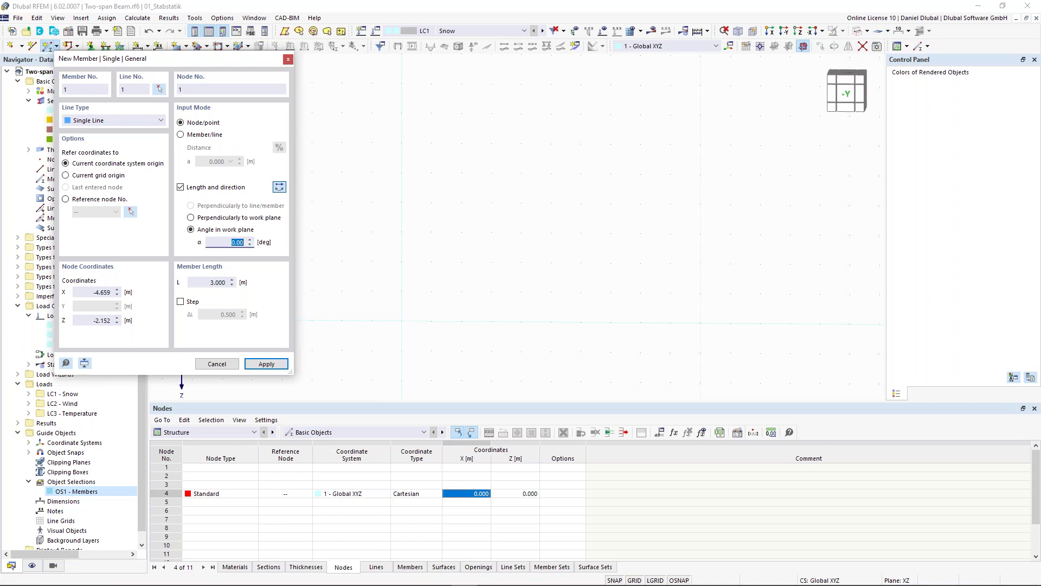
{"action": "type", "text": "30"}
{"action": "key", "text": "Tab"}
{"action": "left_click", "coordinate": [228, 242]}
{"action": "type", "text": "-"}
{"action": "key", "text": "Tab"}
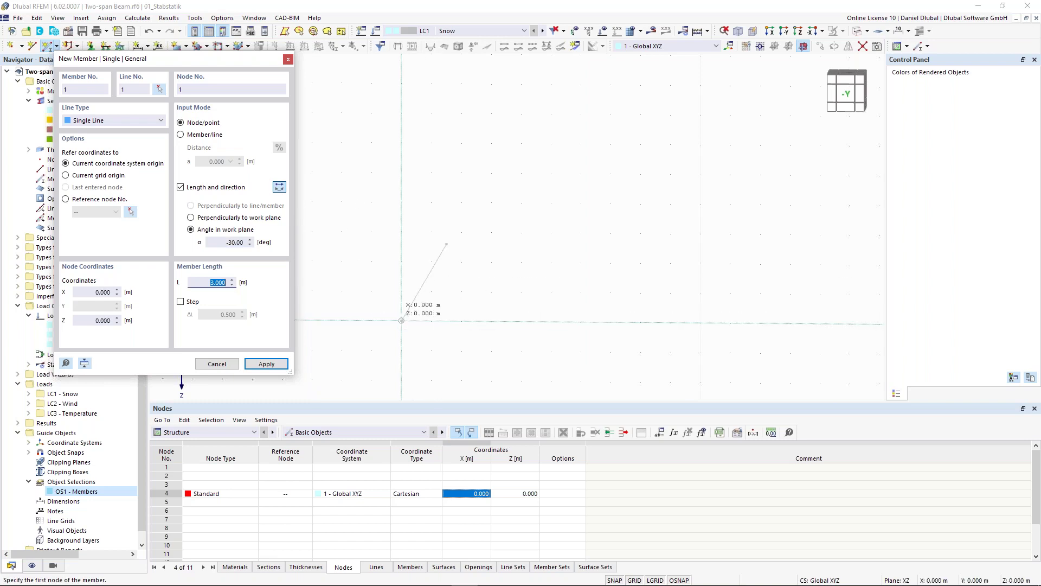
{"action": "left_click", "coordinate": [402, 321]}
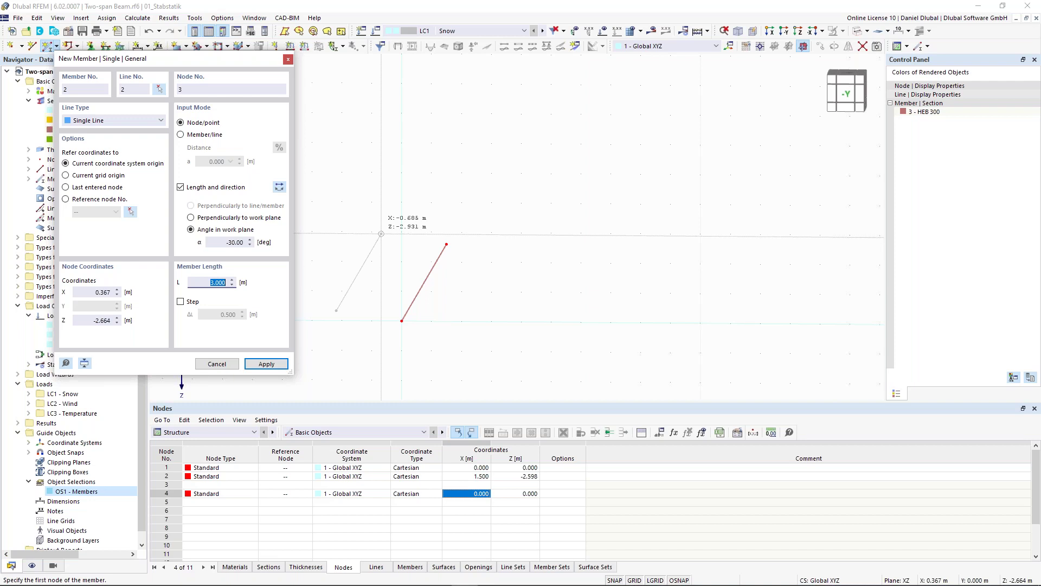
Step: Complete the triangle with a member from the apex to X 3.000, Z 0.000 and a base member that takes over member 1's properties
{"action": "key", "text": "Return"}
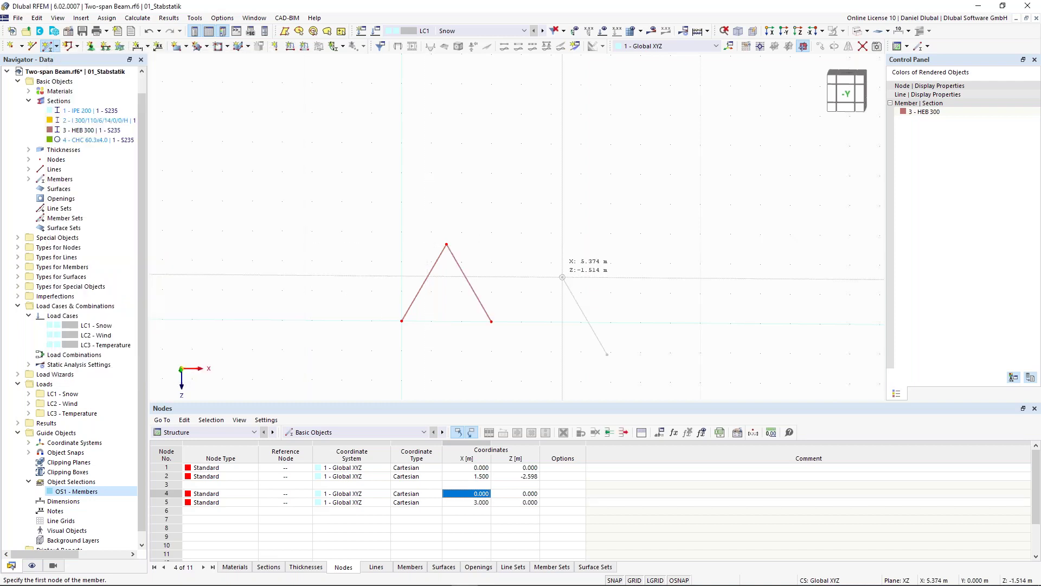
{"action": "key", "text": "Escape"}
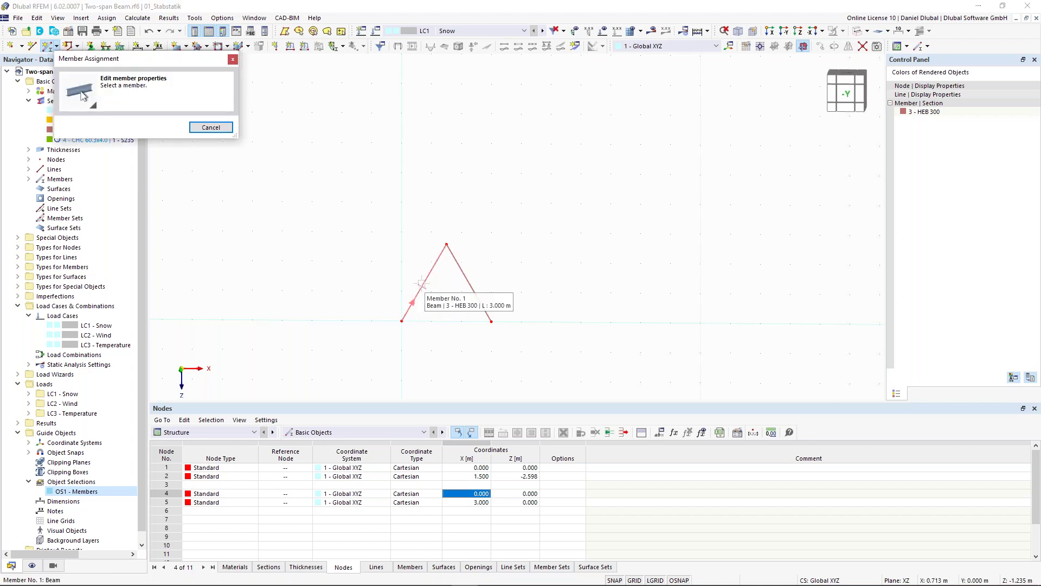
{"action": "left_click", "coordinate": [422, 285]}
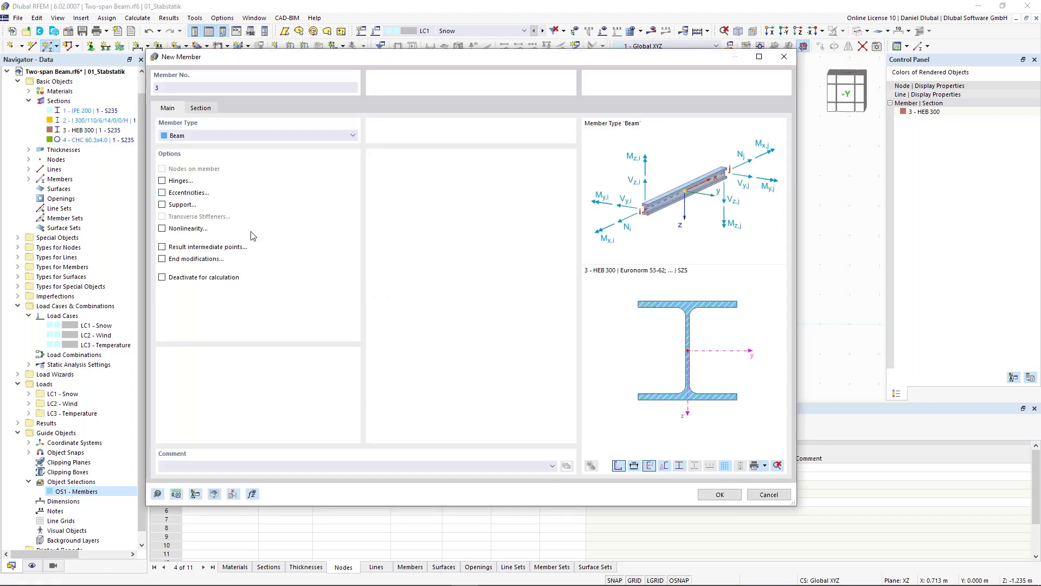
{"action": "left_click", "coordinate": [719, 495]}
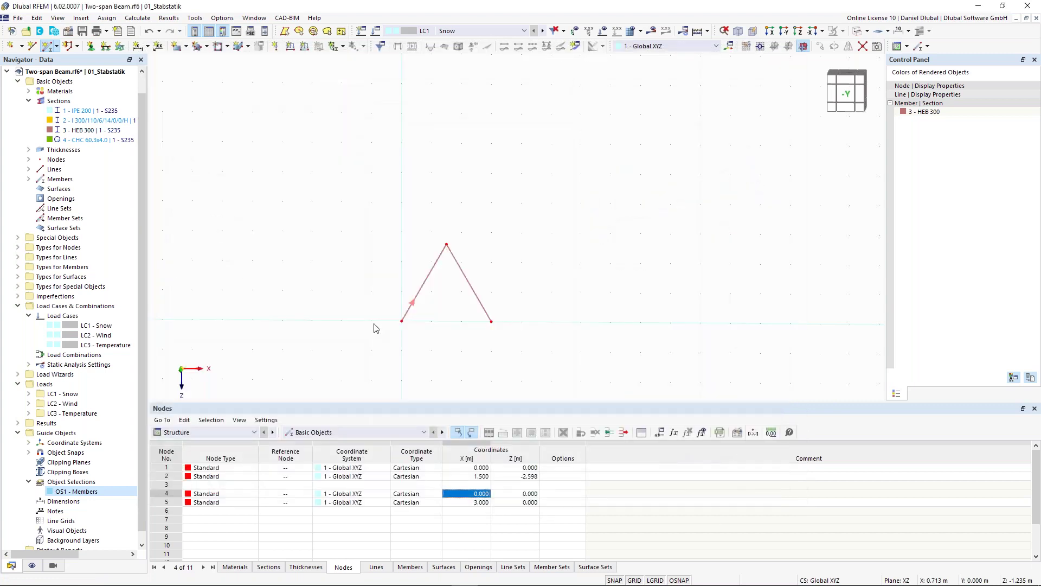
{"action": "left_click", "coordinate": [401, 320]}
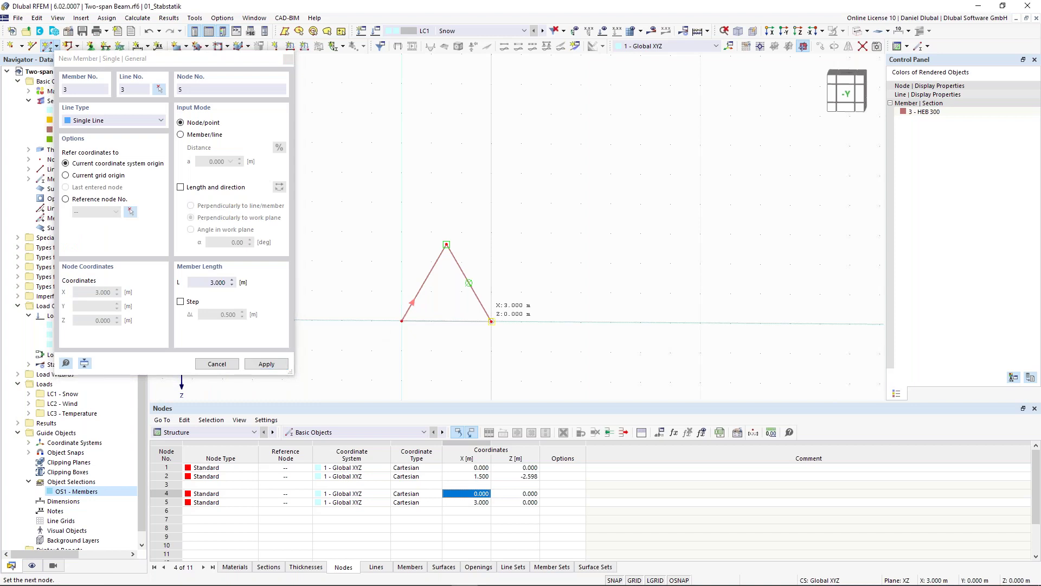
{"action": "left_click", "coordinate": [491, 321]}
{"action": "key", "text": "Escape"}
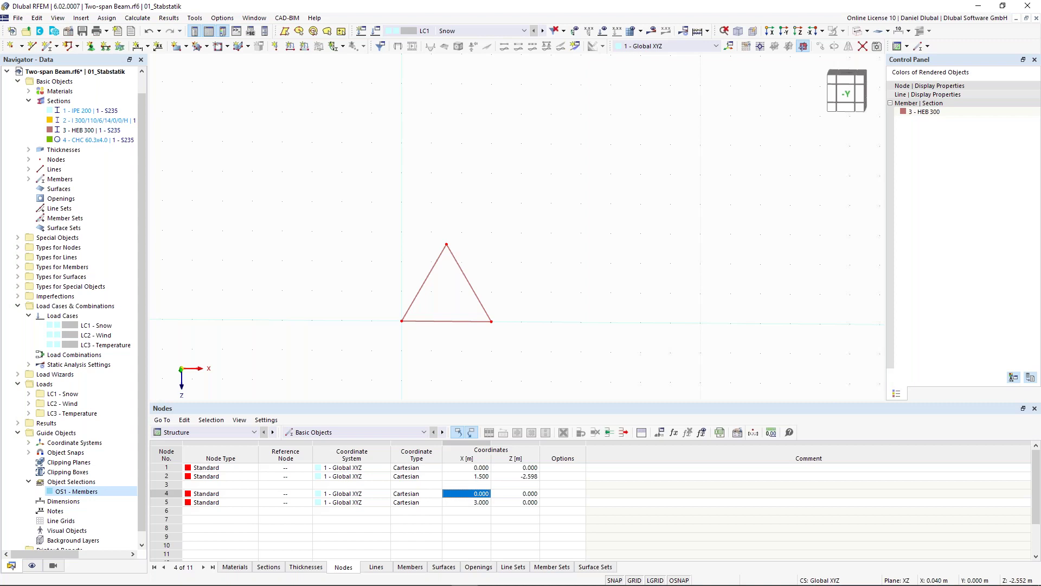
Step: Copy the triangle twice along X in 3 m offsets to form three adjoining triangles
{"action": "left_click_drag", "start_coordinate": [559, 358], "coordinate": [566, 372]}
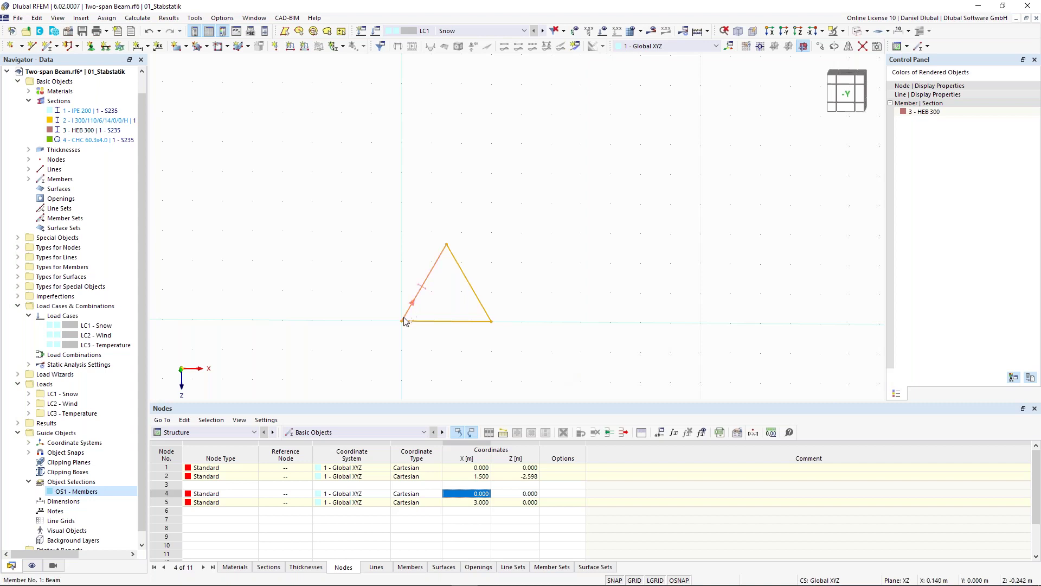
{"action": "left_click_drag", "start_coordinate": [402, 323], "coordinate": [493, 321]}
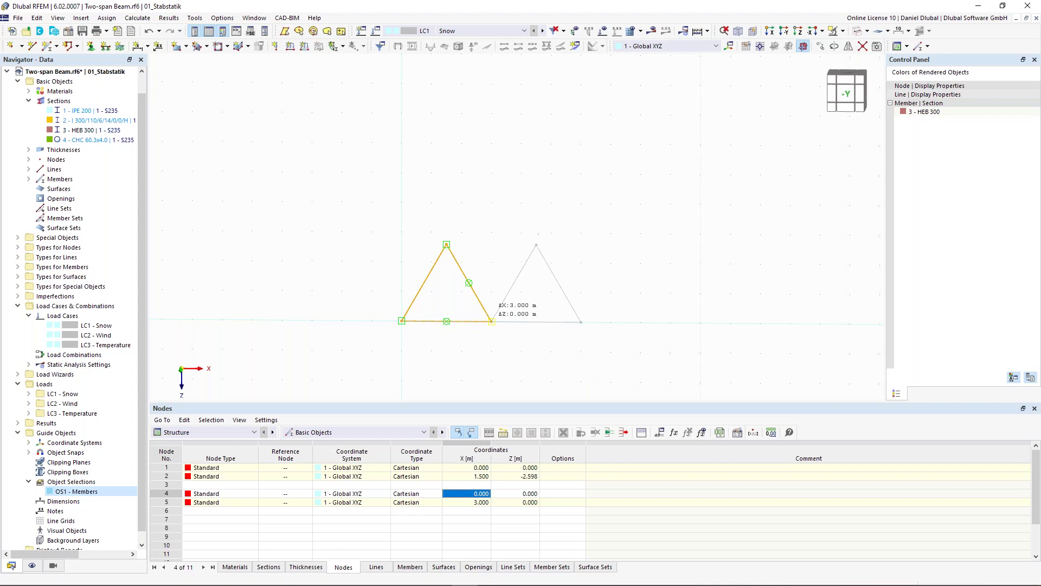
{"action": "left_click", "coordinate": [509, 230]}
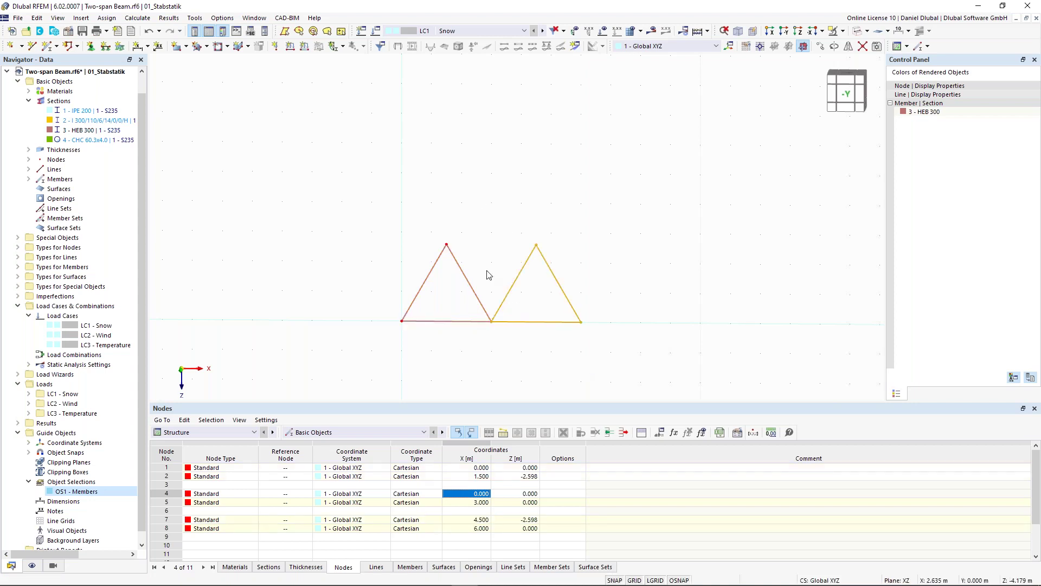
{"action": "left_click", "coordinate": [492, 322]}
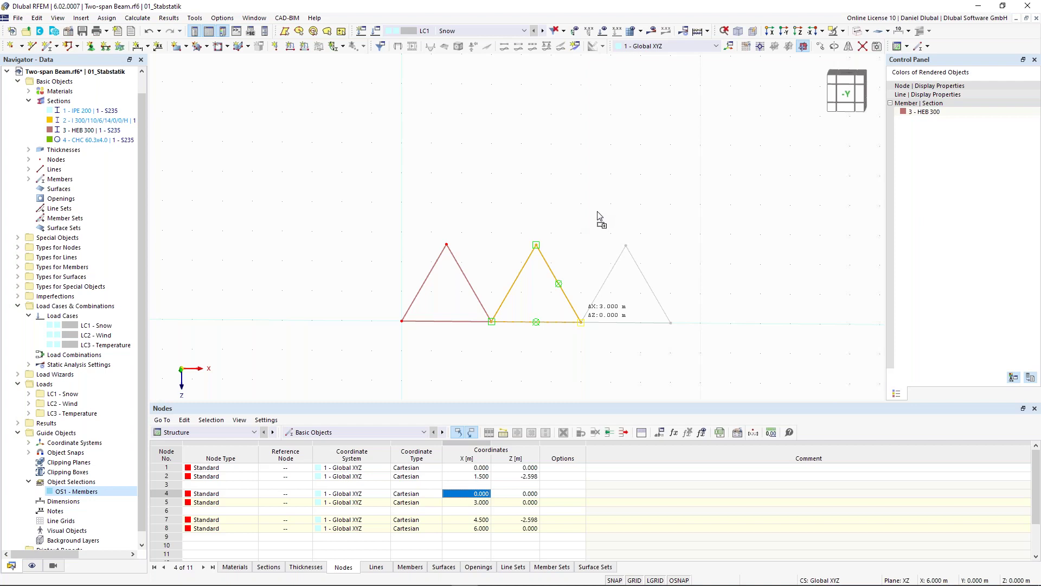
{"action": "left_click", "coordinate": [597, 216]}
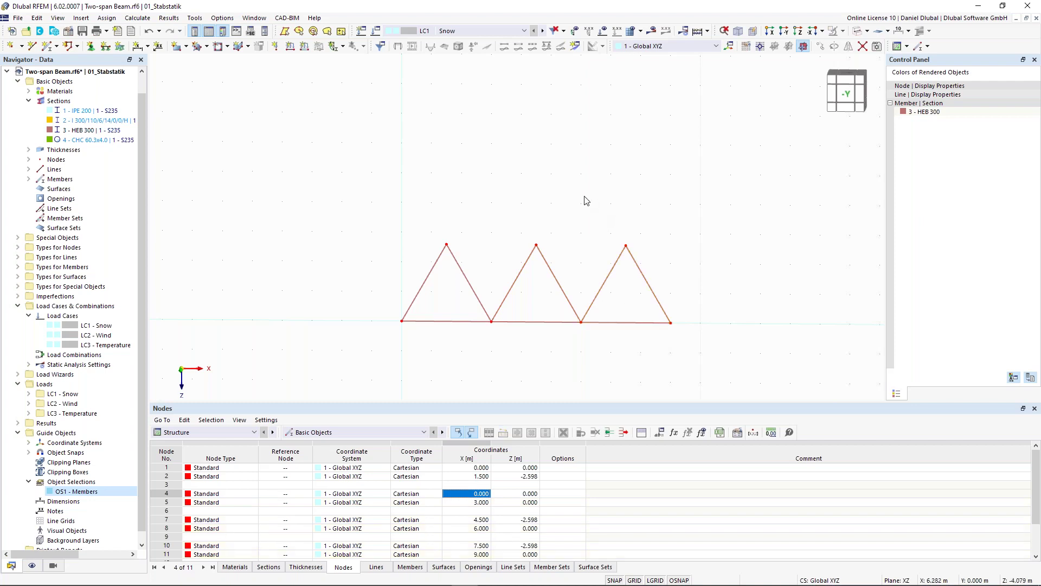
Step: Connect the three apexes with two horizontal top chord members that take over the properties of member 1
{"action": "scroll", "coordinate": [585, 200], "scroll_direction": "down", "scroll_amount": 1}
{"action": "middle_click_drag", "start_coordinate": [551, 200], "coordinate": [510, 195]}
{"action": "scroll", "coordinate": [516, 204], "scroll_direction": "up", "scroll_amount": 1}
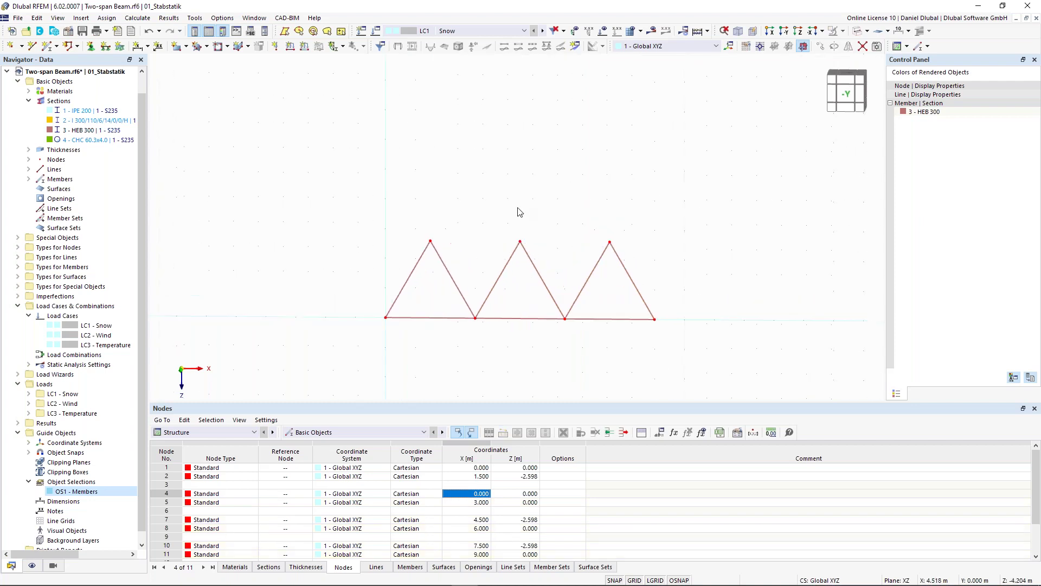
{"action": "left_click", "coordinate": [45, 47]}
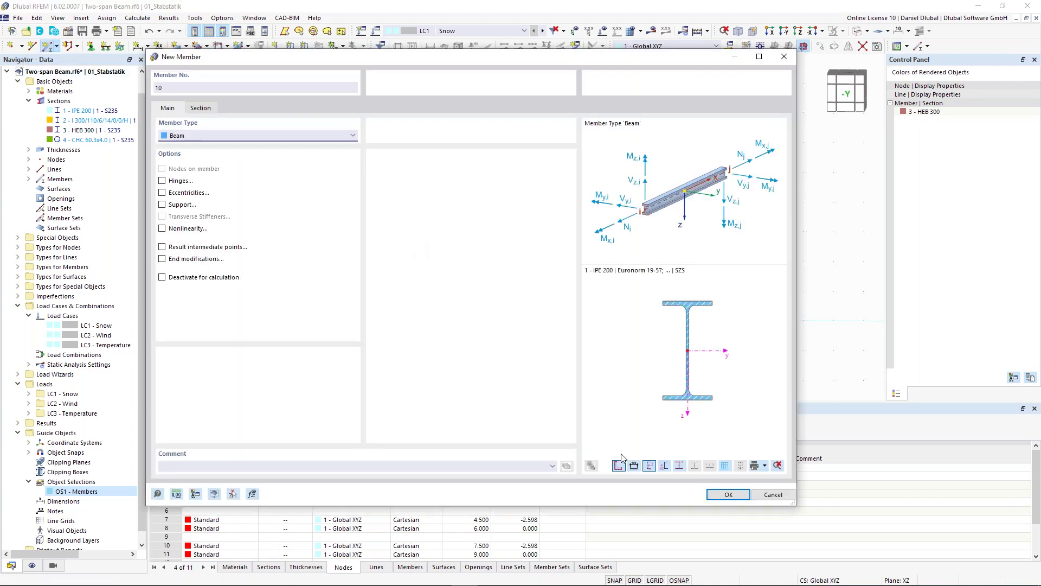
{"action": "left_click", "coordinate": [234, 494]}
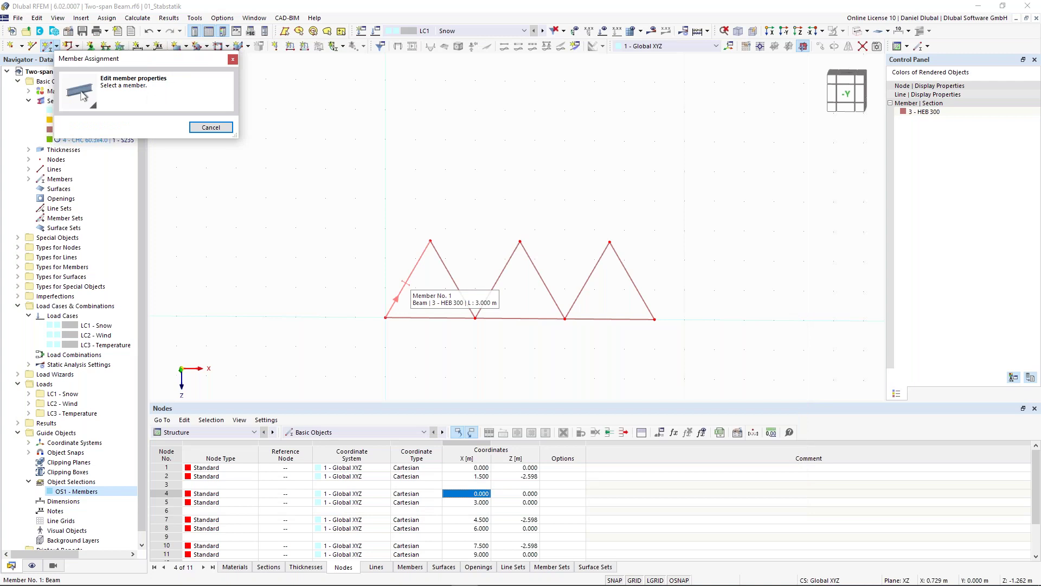
{"action": "left_click", "coordinate": [404, 283]}
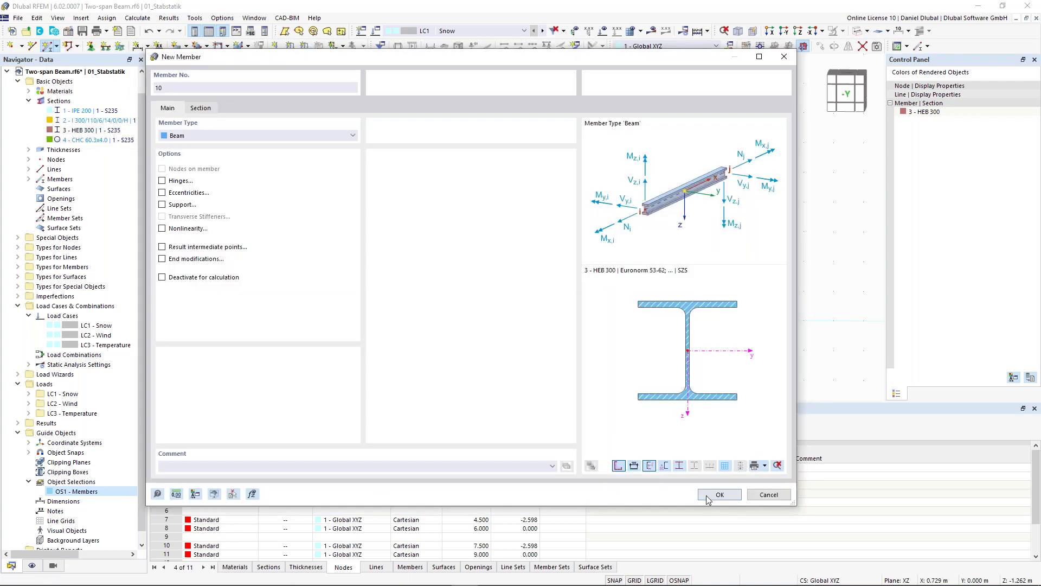
{"action": "left_click", "coordinate": [710, 494]}
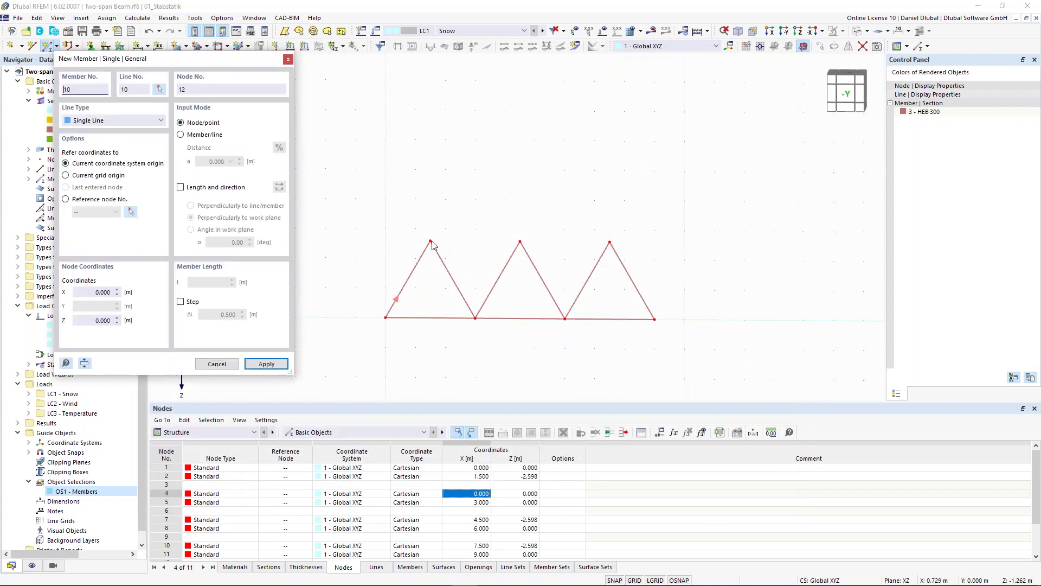
{"action": "left_click", "coordinate": [430, 241]}
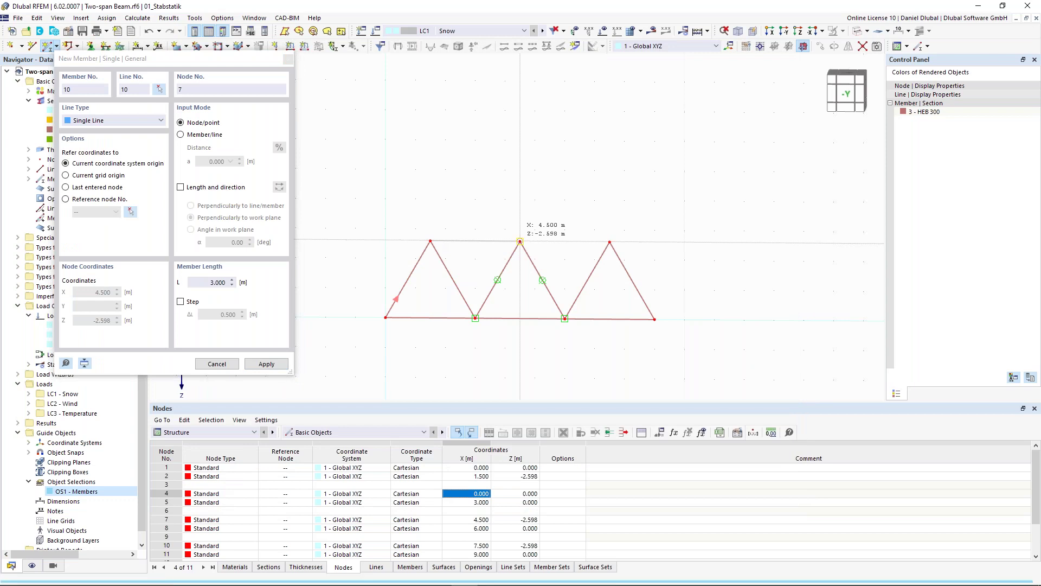
{"action": "left_click", "coordinate": [519, 241]}
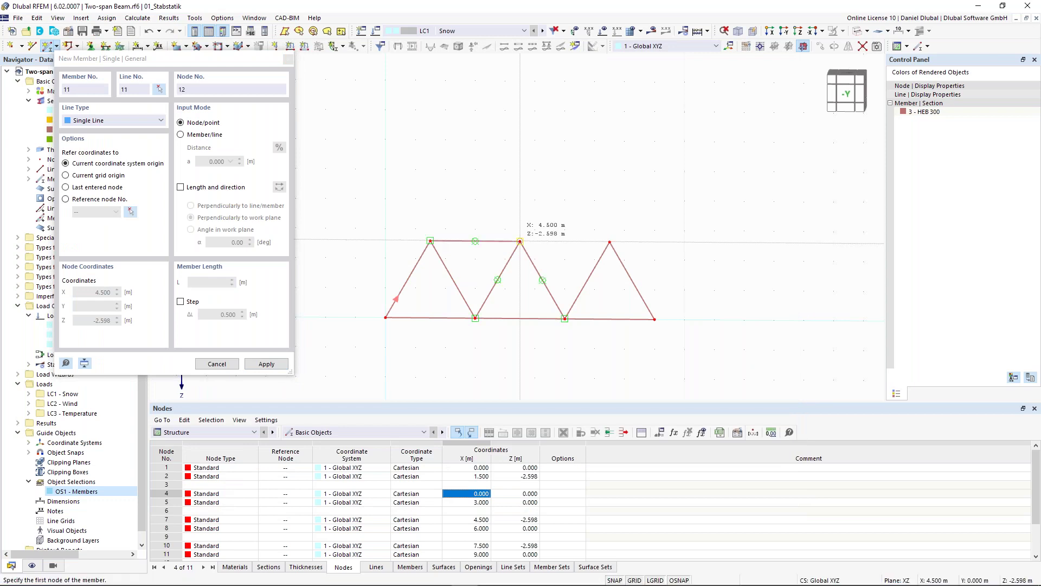
{"action": "left_click", "coordinate": [519, 241]}
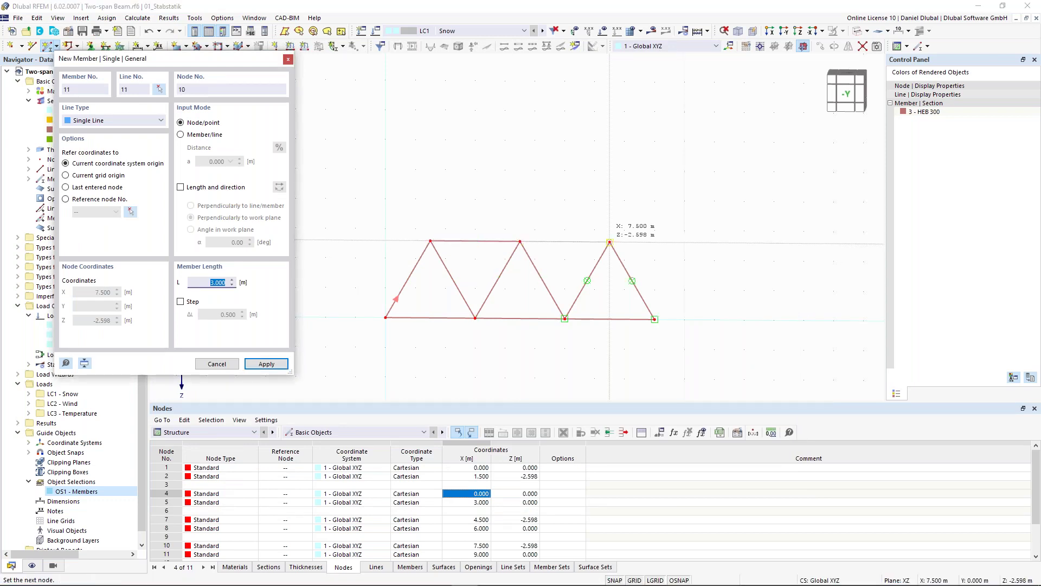
{"action": "left_click", "coordinate": [610, 242]}
{"action": "key", "text": "Escape"}
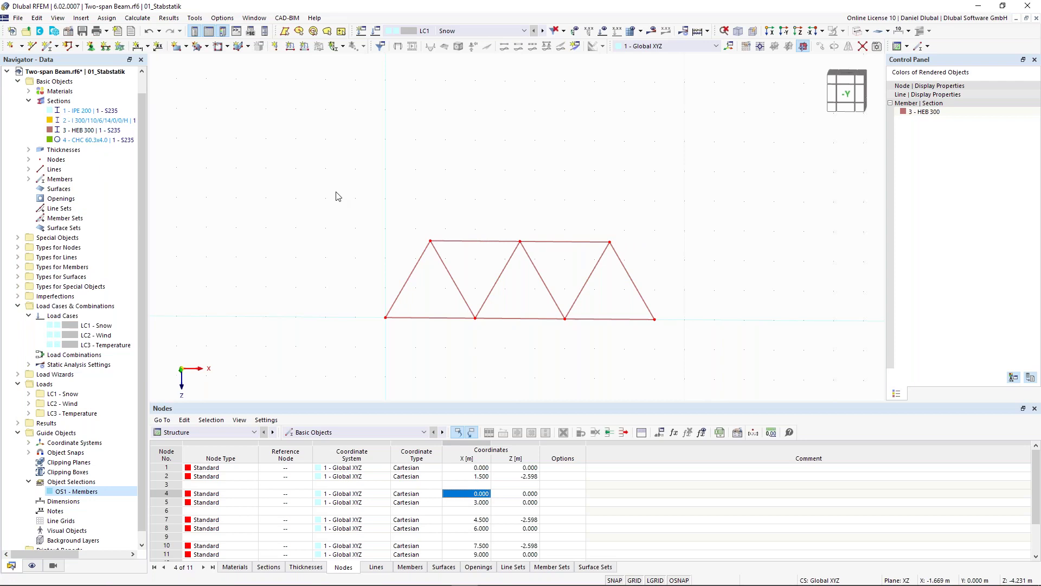
Step: Select the entire truss and open the properties of all its members for editing
{"action": "left_click_drag", "start_coordinate": [311, 165], "coordinate": [631, 337]}
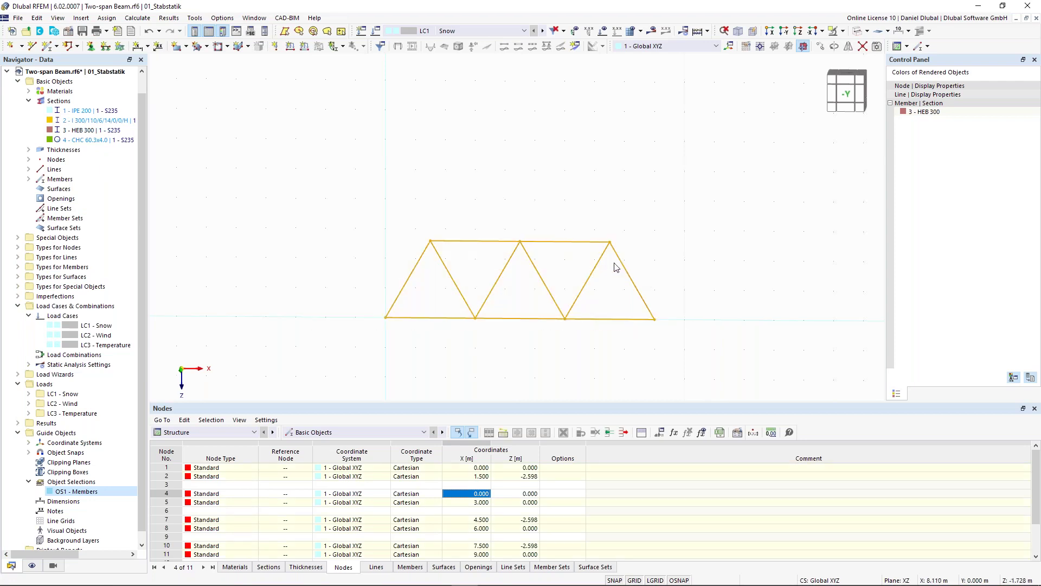
{"action": "left_click_drag", "start_coordinate": [317, 156], "coordinate": [706, 364]}
{"action": "double_click", "coordinate": [588, 290]}
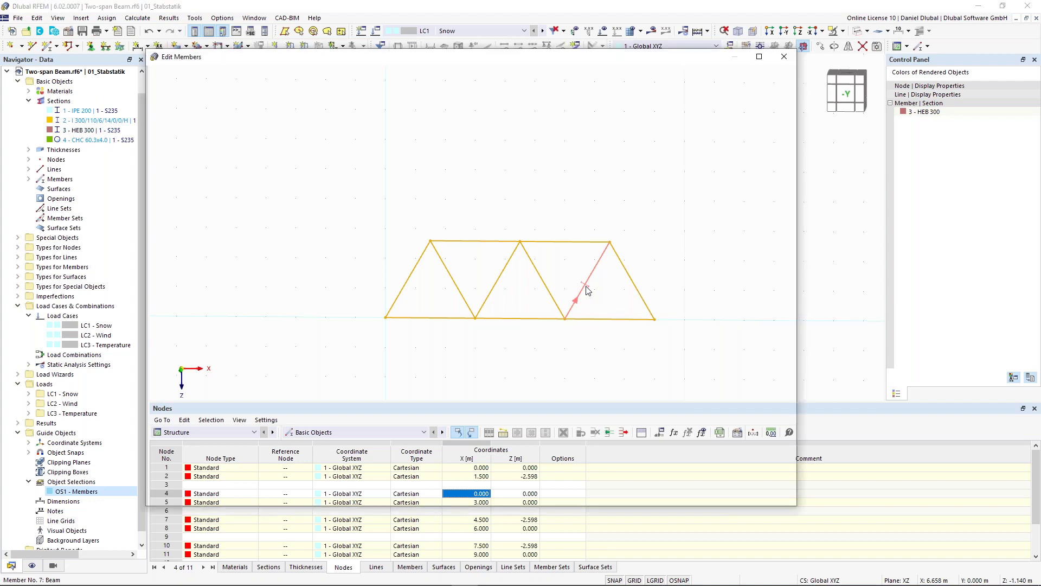
Step: Change the member type of all eleven girder members, 1-11, to Truss (only N) and clear the selection
{"action": "left_click_drag", "start_coordinate": [370, 135], "coordinate": [519, 136]}
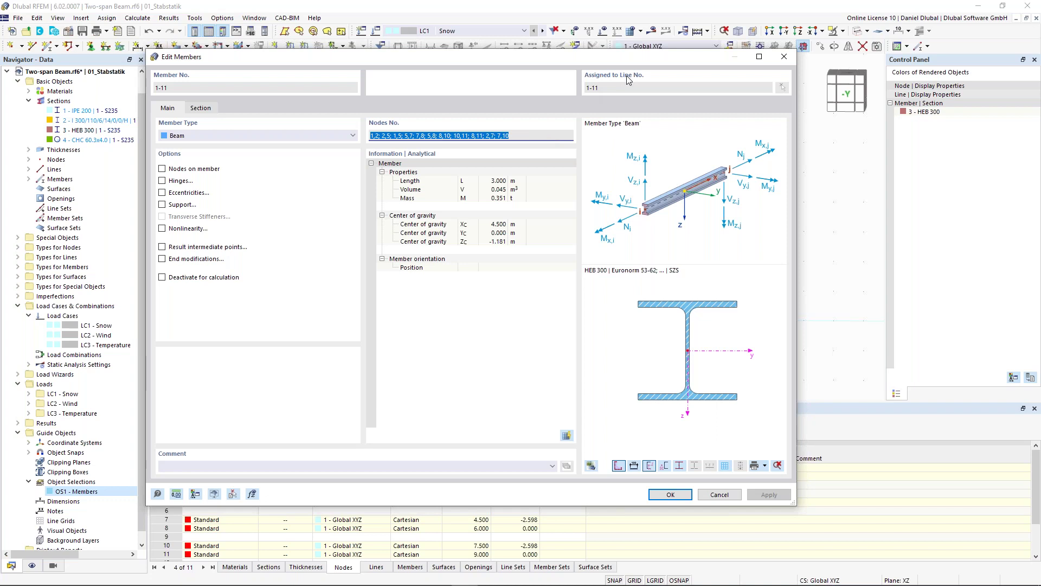
{"action": "left_click", "coordinate": [351, 136]}
{"action": "left_click", "coordinate": [326, 174]}
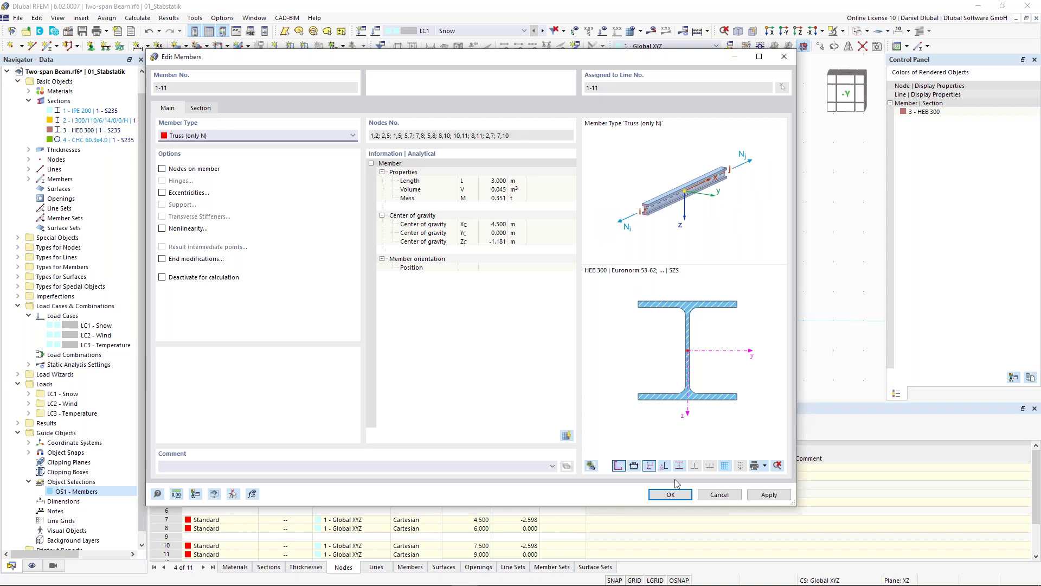
{"action": "left_click", "coordinate": [682, 497]}
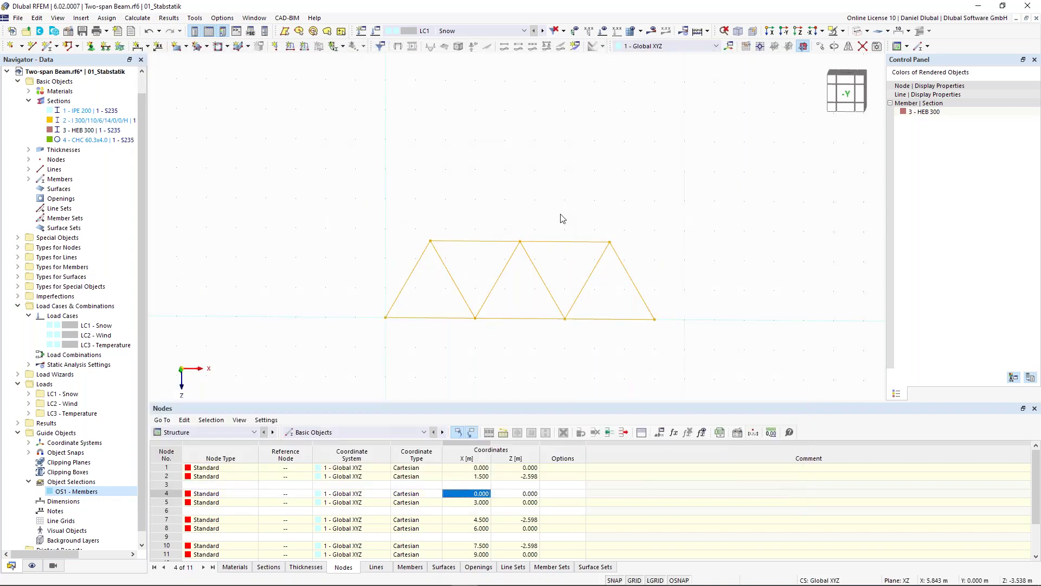
{"action": "left_click", "coordinate": [561, 218]}
{"action": "middle_click_drag", "start_coordinate": [481, 199], "coordinate": [451, 200]}
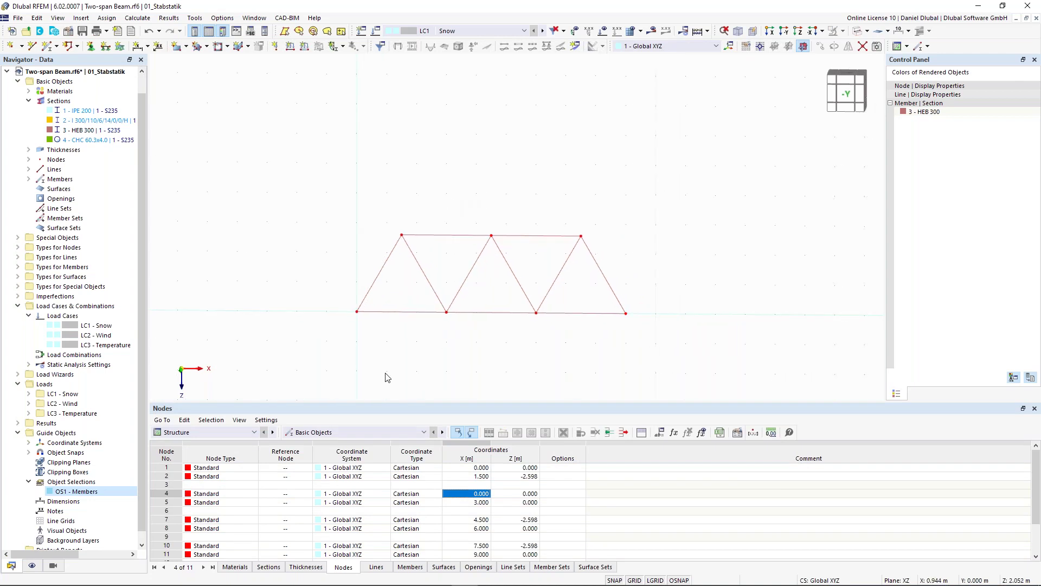
Step: Assign the Hinged nodal support to node 1 at the left end of the bottom chord
{"action": "left_click_drag", "start_coordinate": [327, 299], "coordinate": [376, 332]}
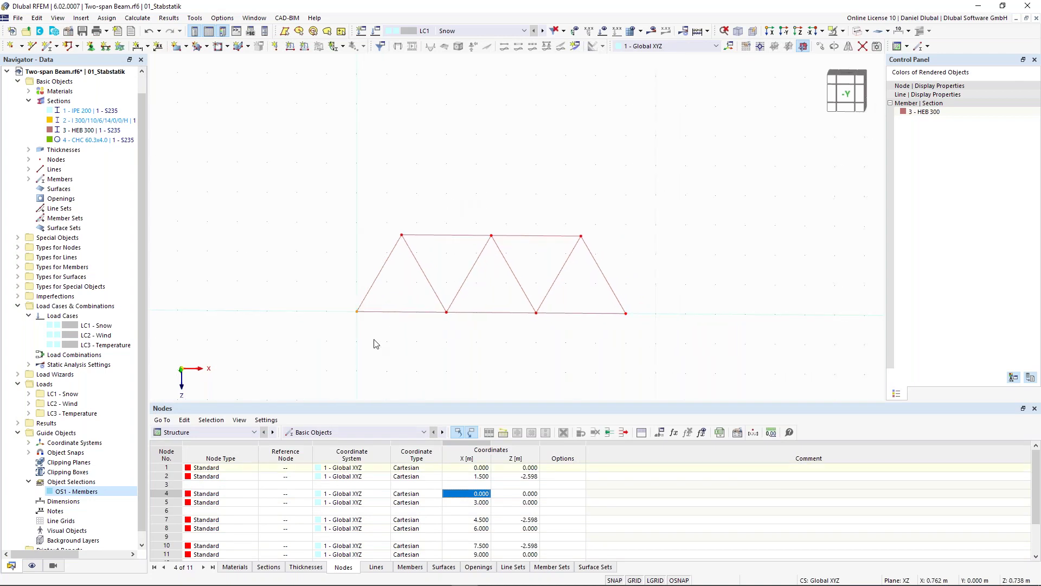
{"action": "left_click", "coordinate": [93, 51]}
{"action": "left_click", "coordinate": [92, 48]}
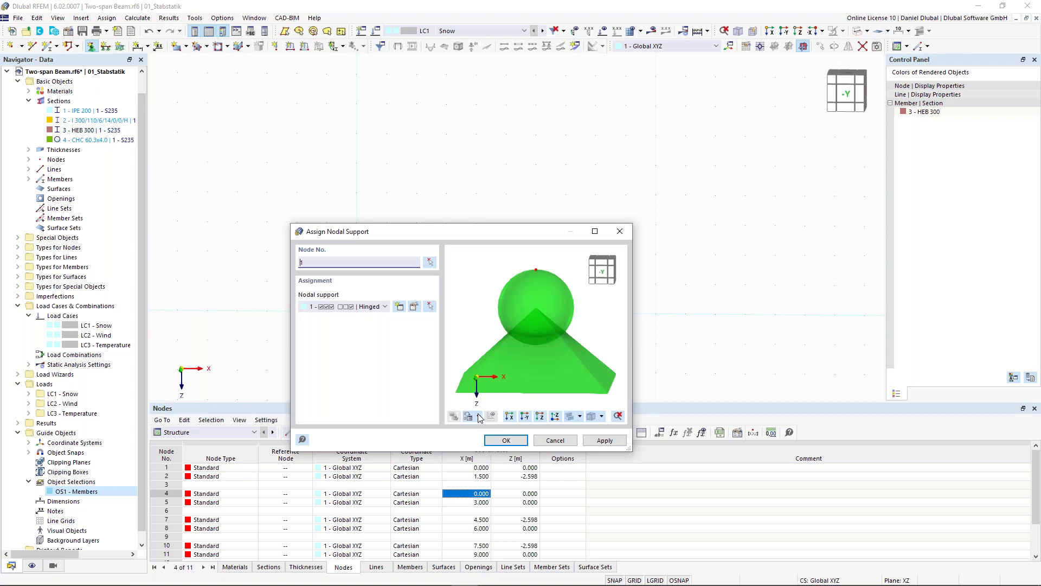
{"action": "type", "text": "1"}
{"action": "key", "text": "Return"}
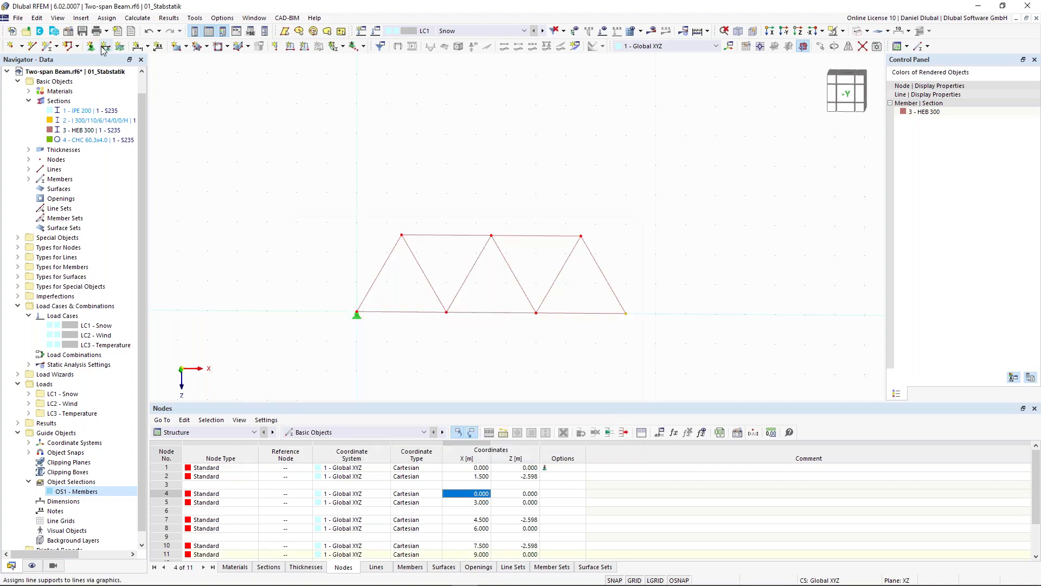
Step: Assign the Roller nodal support to node 11 at the right end of the bottom chord
{"action": "left_click", "coordinate": [92, 48]}
{"action": "left_click", "coordinate": [374, 308]}
{"action": "left_click", "coordinate": [375, 351]}
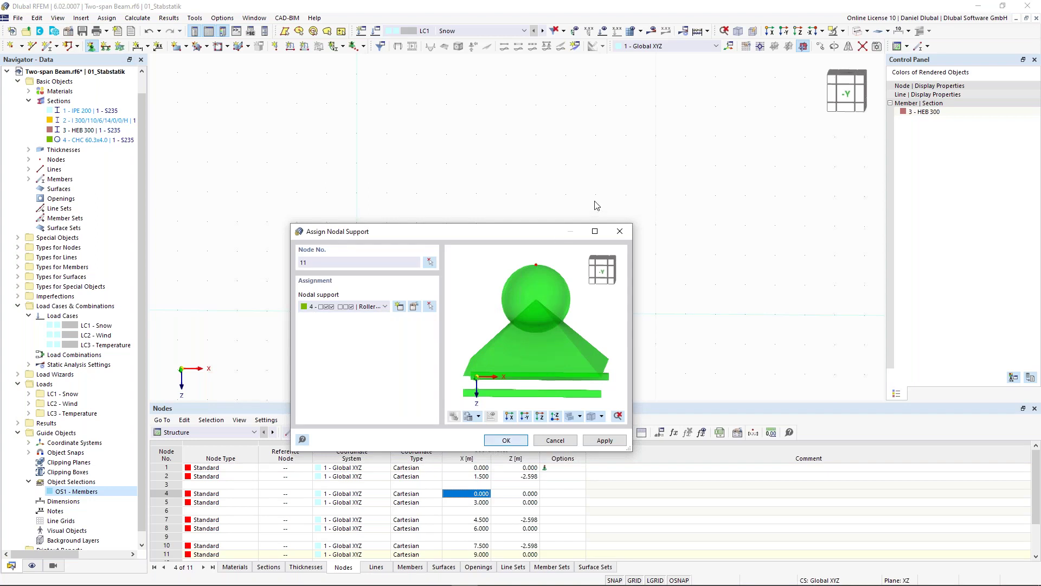
{"action": "left_click", "coordinate": [505, 441]}
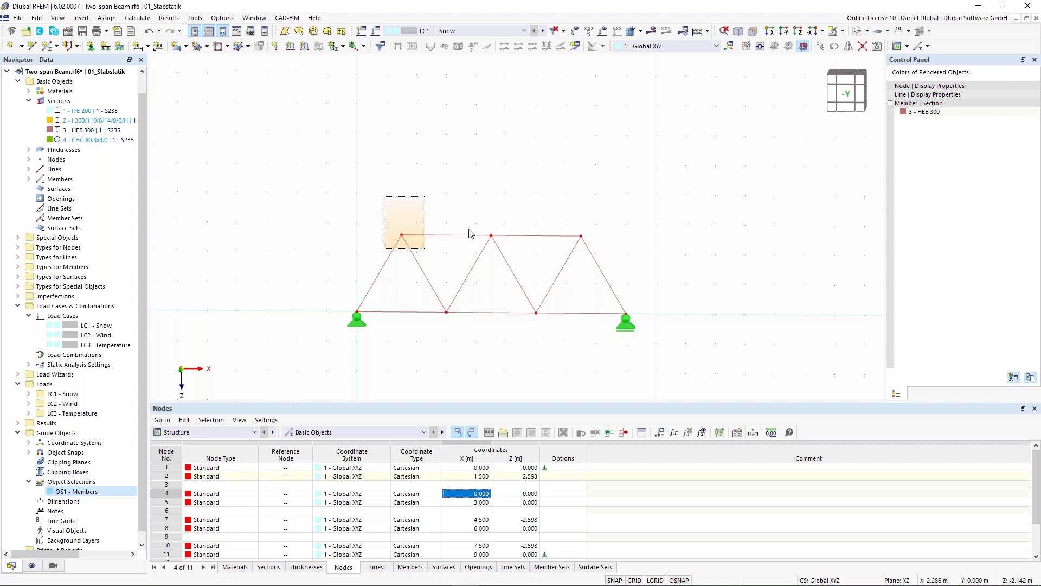
Step: Create a nodal load in LC1 - Snow with Fz = 10 kN on top chord nodes 2 and 7
{"action": "left_click", "coordinate": [275, 48]}
{"action": "type", "text": "10"}
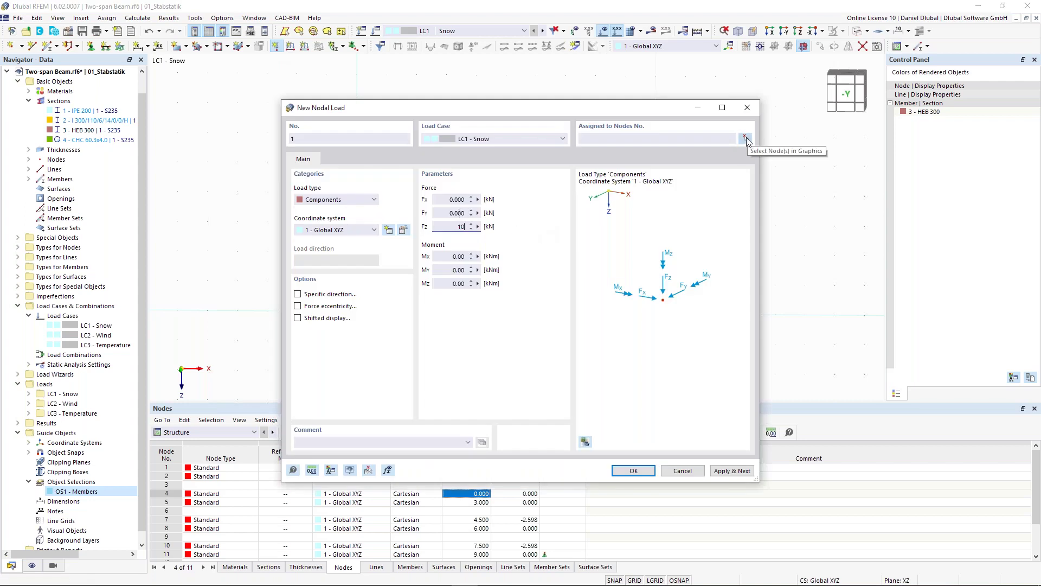
{"action": "left_click", "coordinate": [746, 140]}
{"action": "left_click_drag", "start_coordinate": [391, 207], "coordinate": [514, 255]}
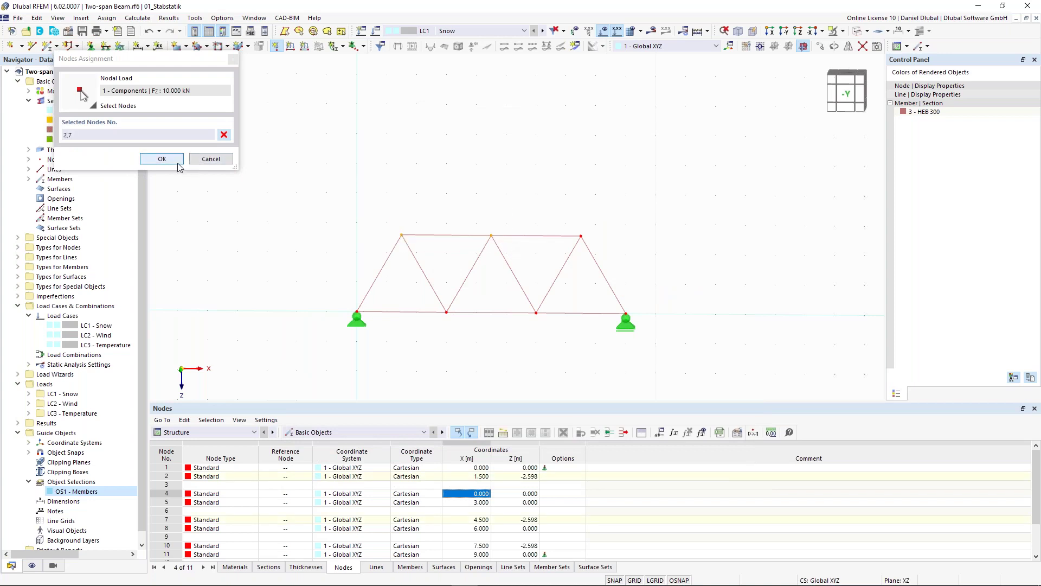
{"action": "left_click", "coordinate": [162, 158]}
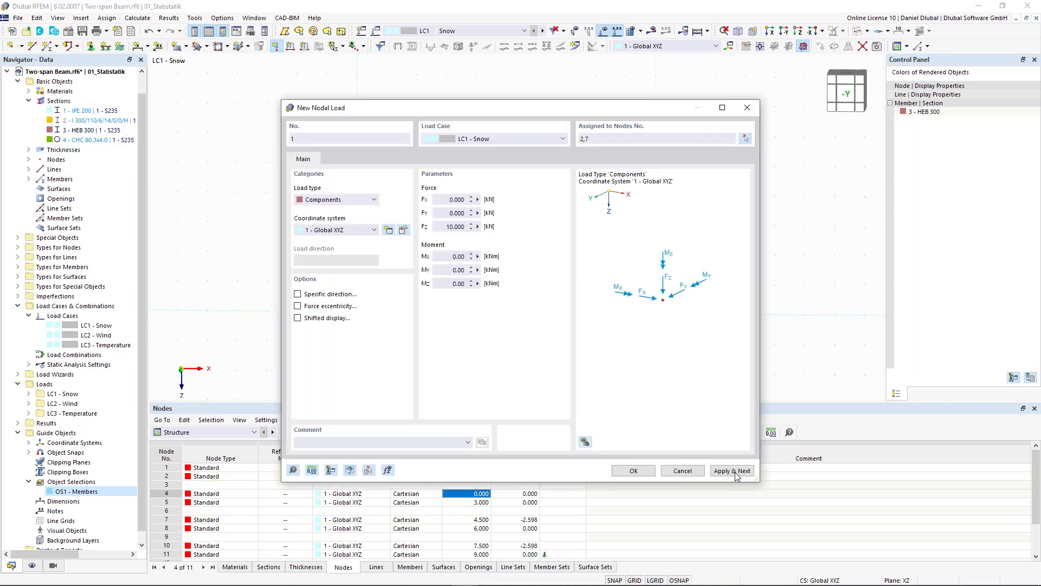
{"action": "left_click", "coordinate": [732, 470]}
Step: Create a second LC1 nodal load with Fz = 20 kN on the top chord's rightmost node
{"action": "type", "text": "20"}
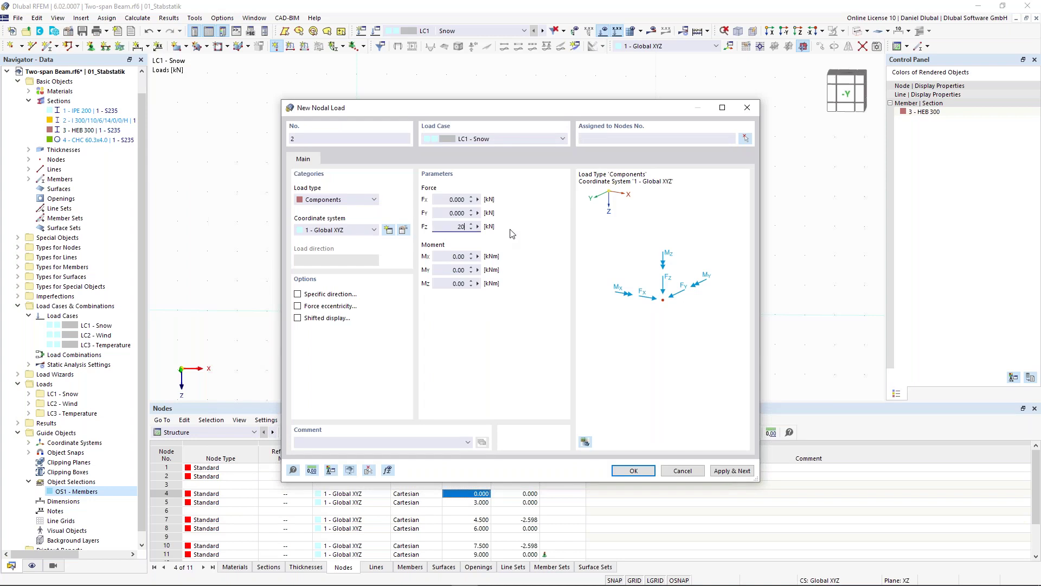
{"action": "key", "text": "Tab"}
{"action": "left_click", "coordinate": [743, 136]}
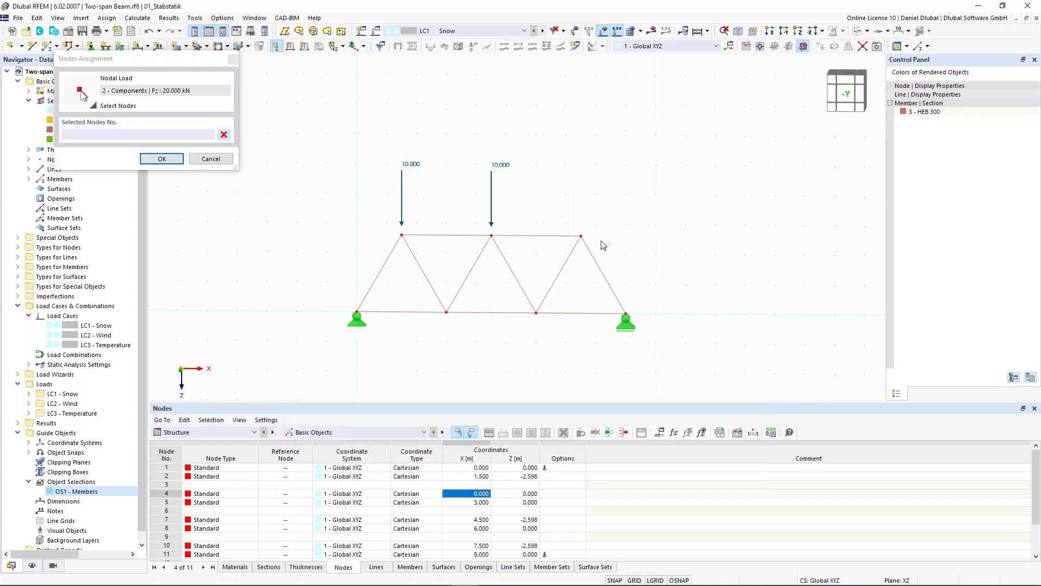
{"action": "left_click", "coordinate": [581, 236]}
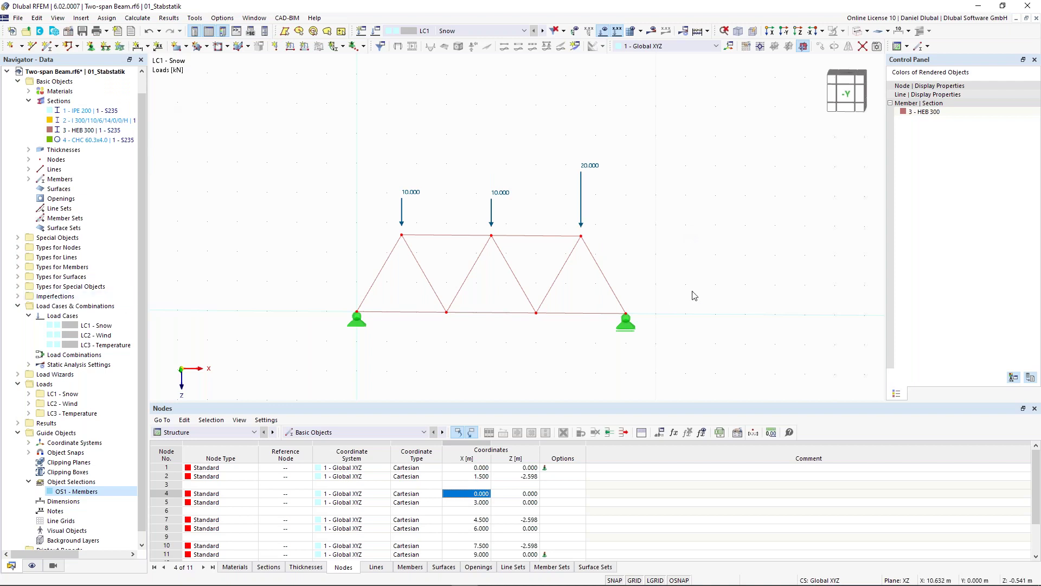
Step: Calculate load case LC1 and display the axial forces N on the members
{"action": "left_click", "coordinate": [654, 33]}
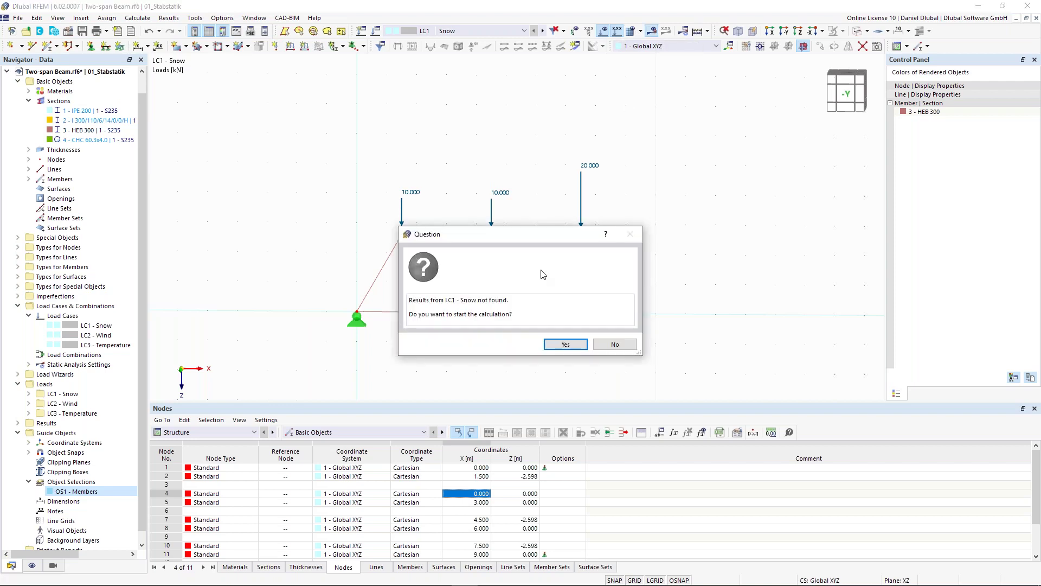
{"action": "left_click", "coordinate": [572, 352]}
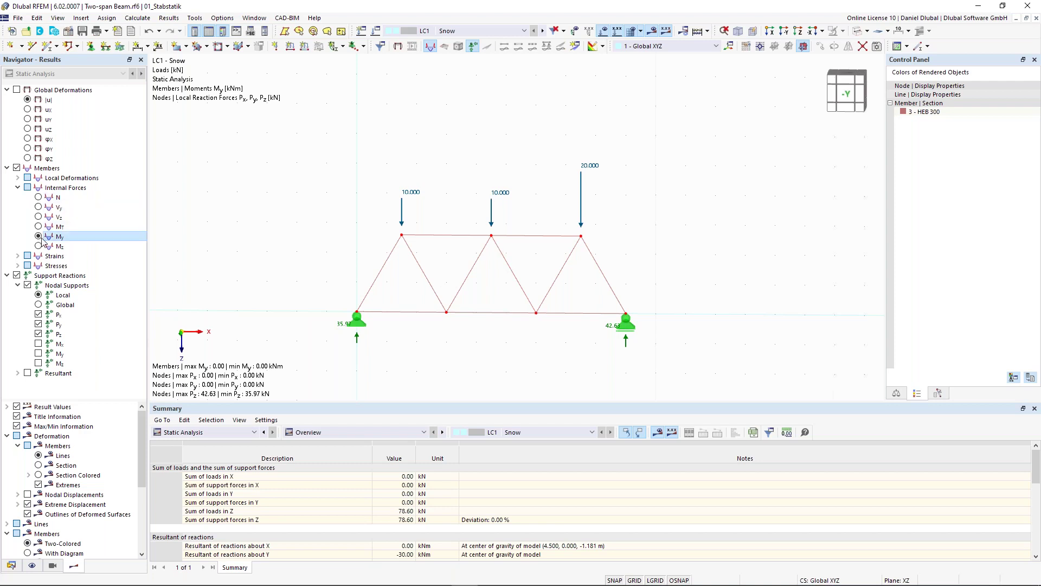
{"action": "scroll", "coordinate": [551, 300], "scroll_direction": "up", "scroll_amount": 3}
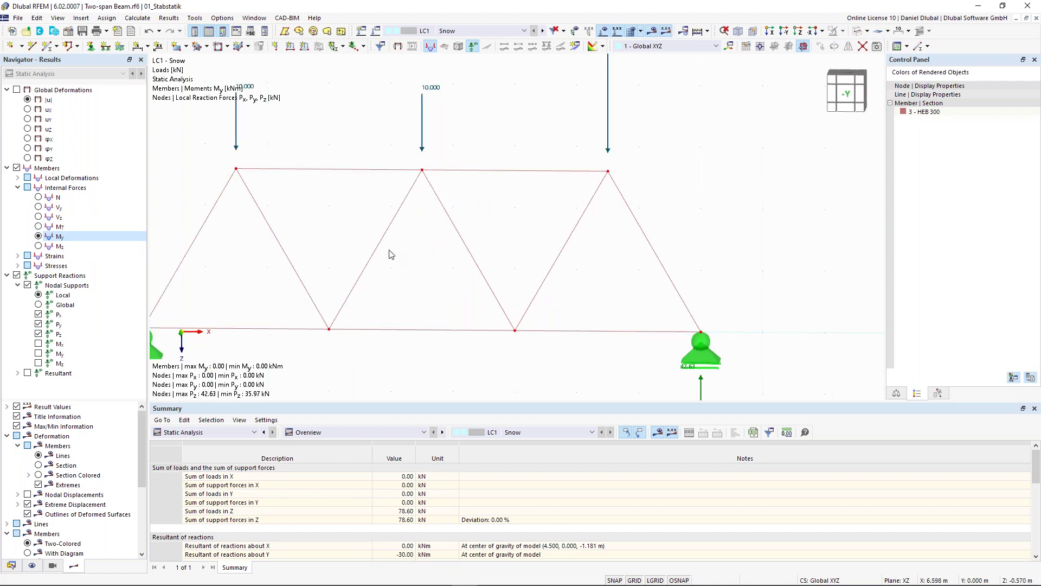
{"action": "left_click", "coordinate": [40, 198]}
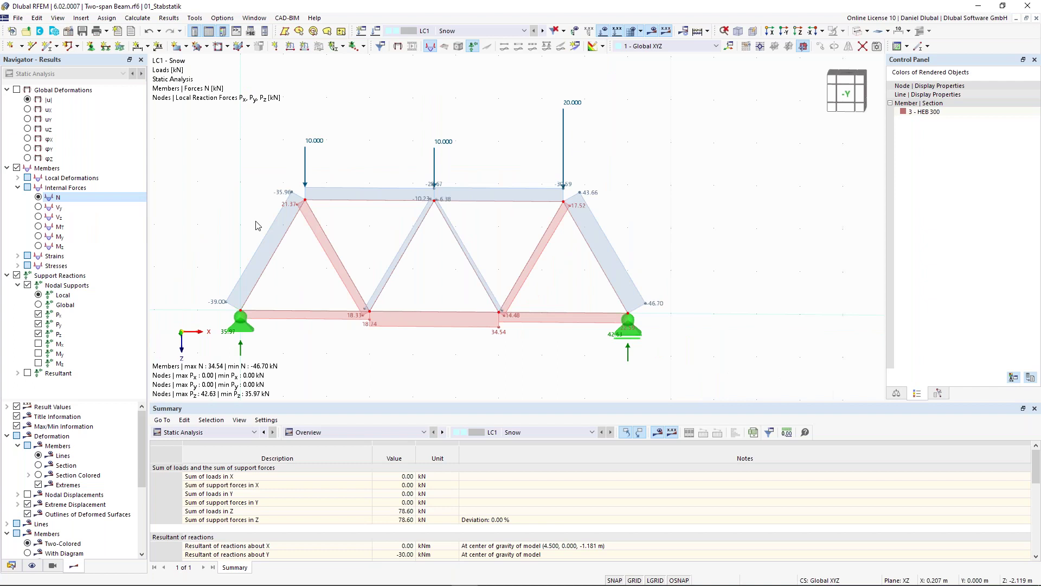
Step: Examine the member type and section settings of the left inclined end member without changing them
{"action": "double_click", "coordinate": [290, 225]}
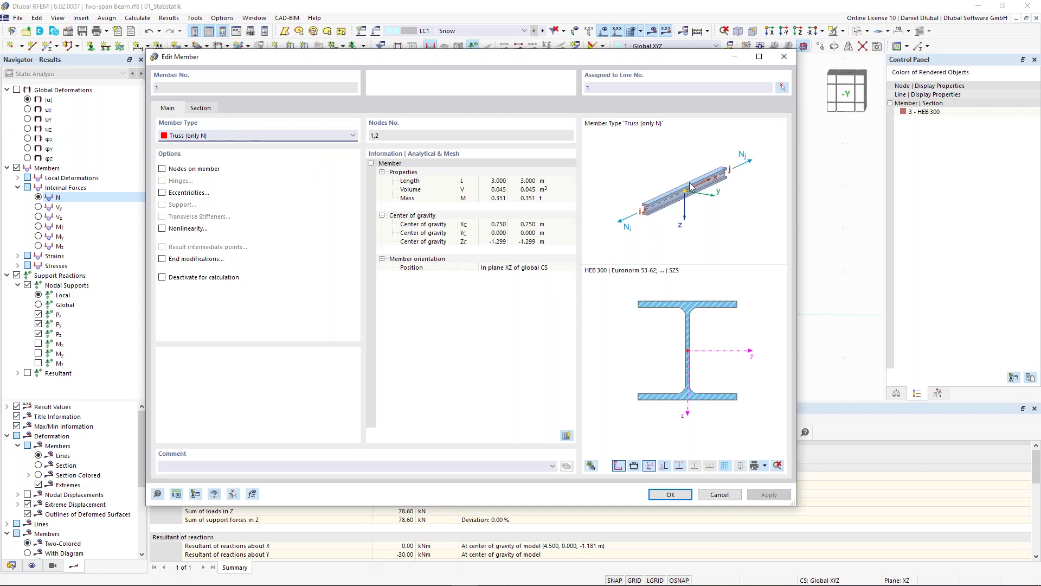
{"action": "left_click", "coordinate": [203, 110]}
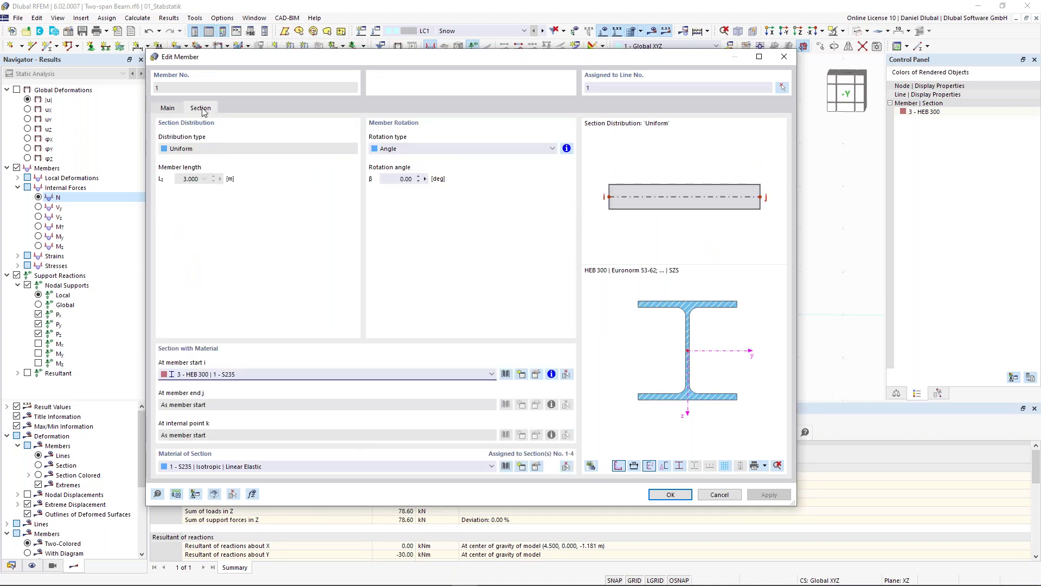
{"action": "left_click", "coordinate": [169, 111]}
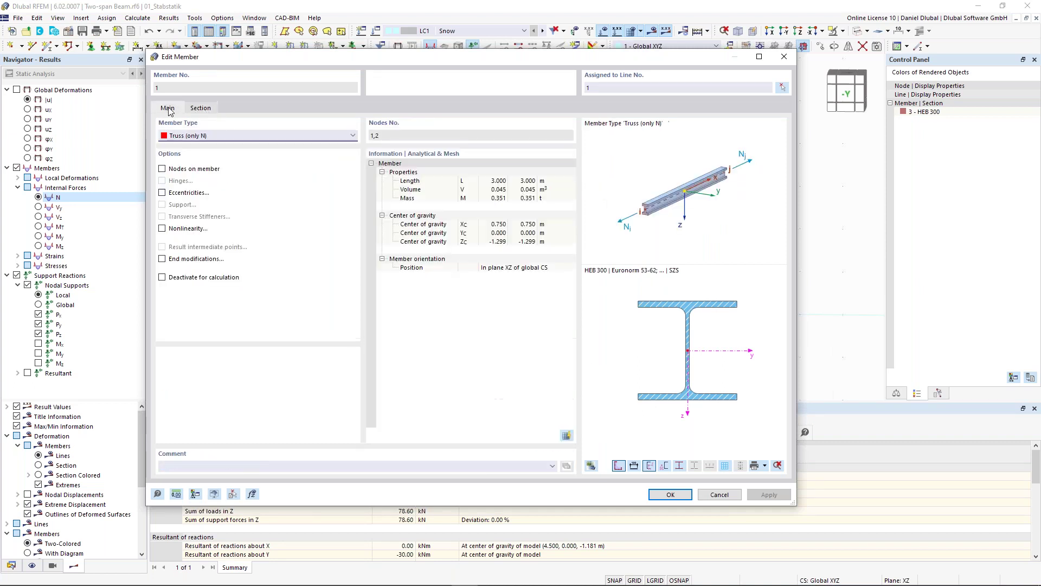
{"action": "left_click", "coordinate": [784, 57]}
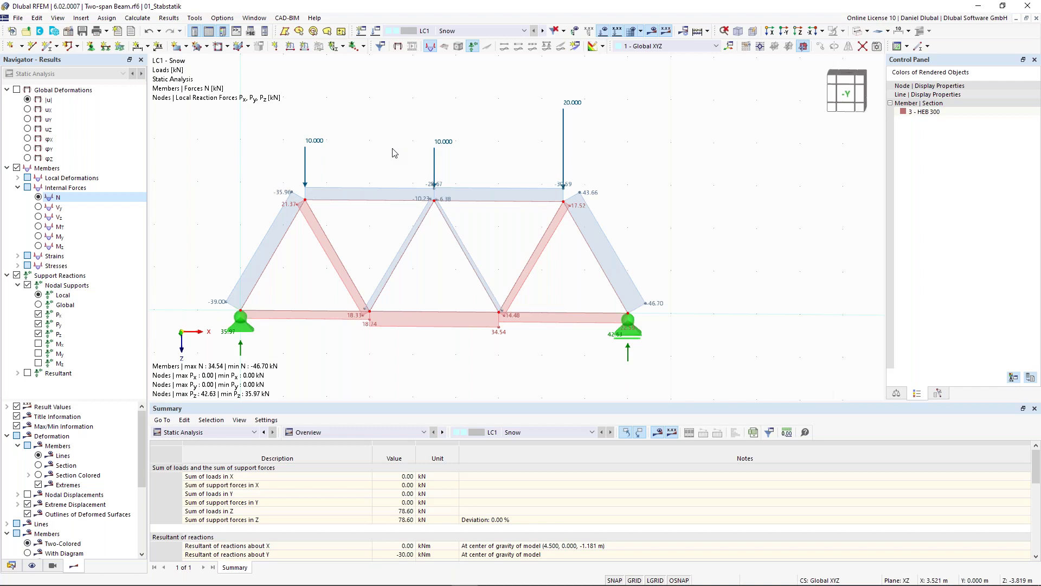
Step: Add a vertical member at X = 1.500 m between bottom and top chord, adopting the left inclined member's properties
{"action": "scroll", "coordinate": [477, 157], "scroll_direction": "down", "scroll_amount": 1}
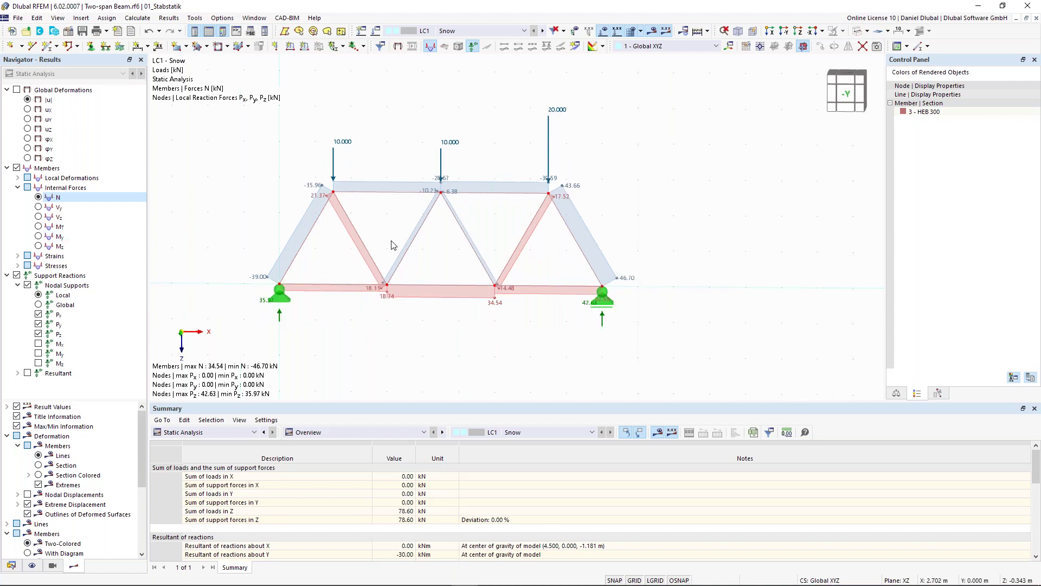
{"action": "middle_click_drag", "start_coordinate": [400, 228], "coordinate": [411, 246]}
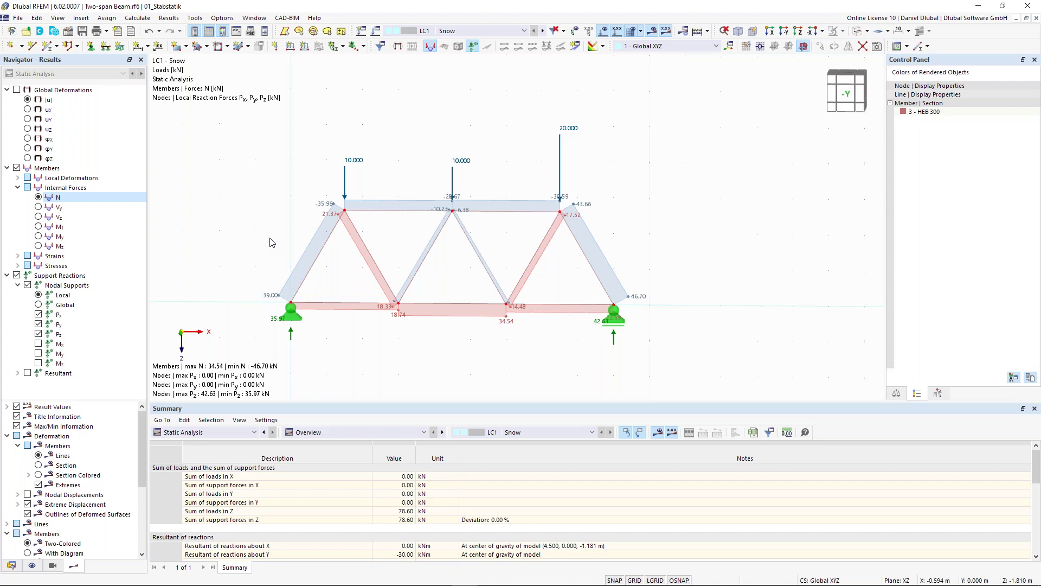
{"action": "left_click", "coordinate": [48, 47]}
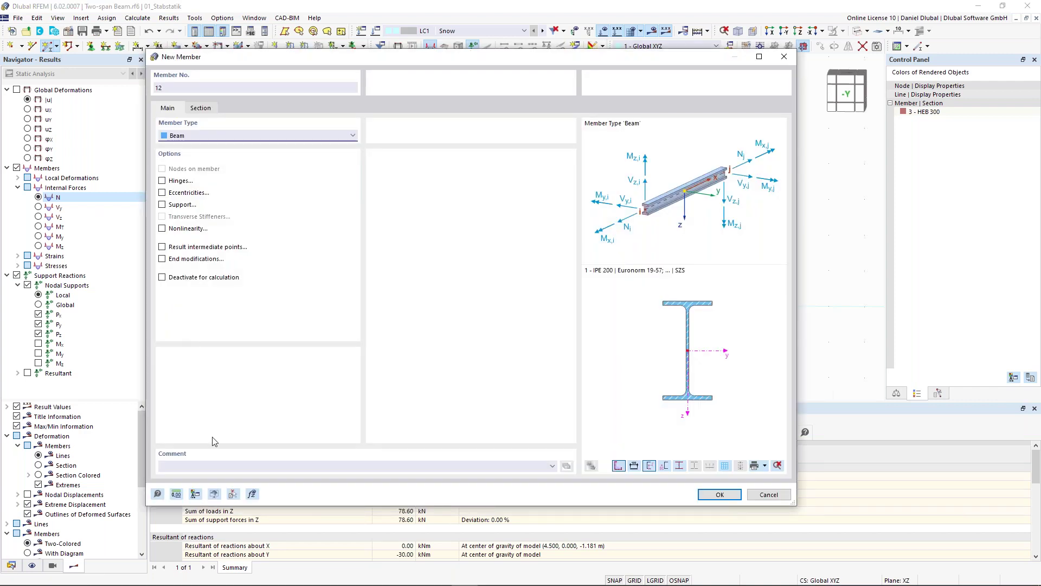
{"action": "left_click", "coordinate": [233, 494]}
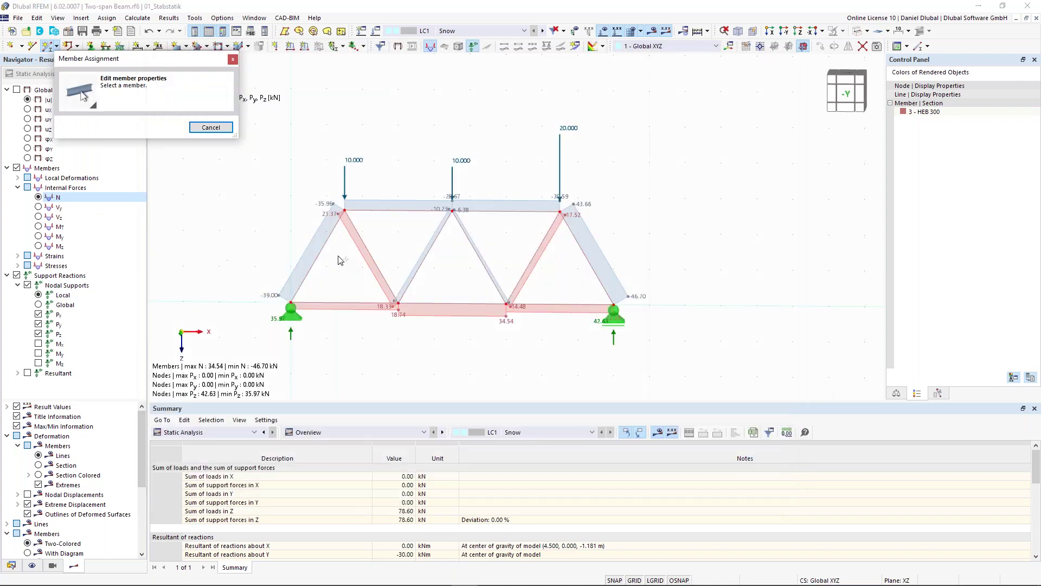
{"action": "left_click", "coordinate": [326, 255]}
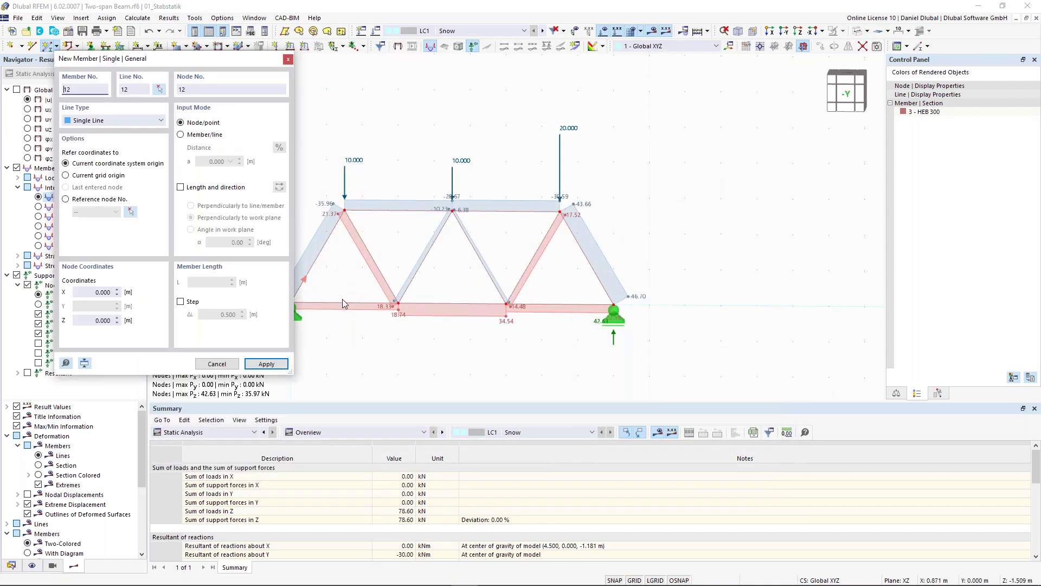
{"action": "left_click", "coordinate": [344, 302]}
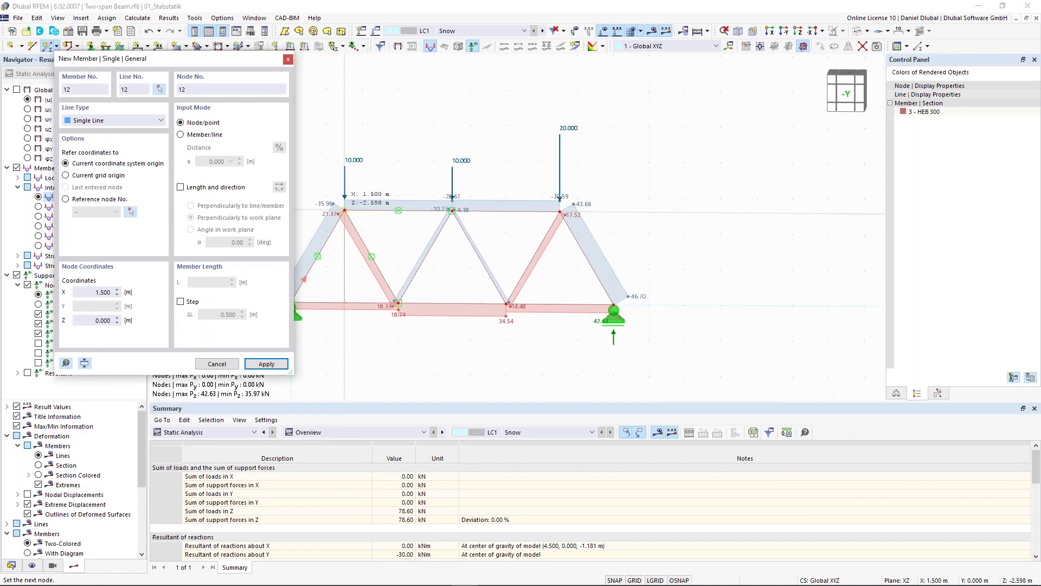
{"action": "left_click", "coordinate": [344, 210]}
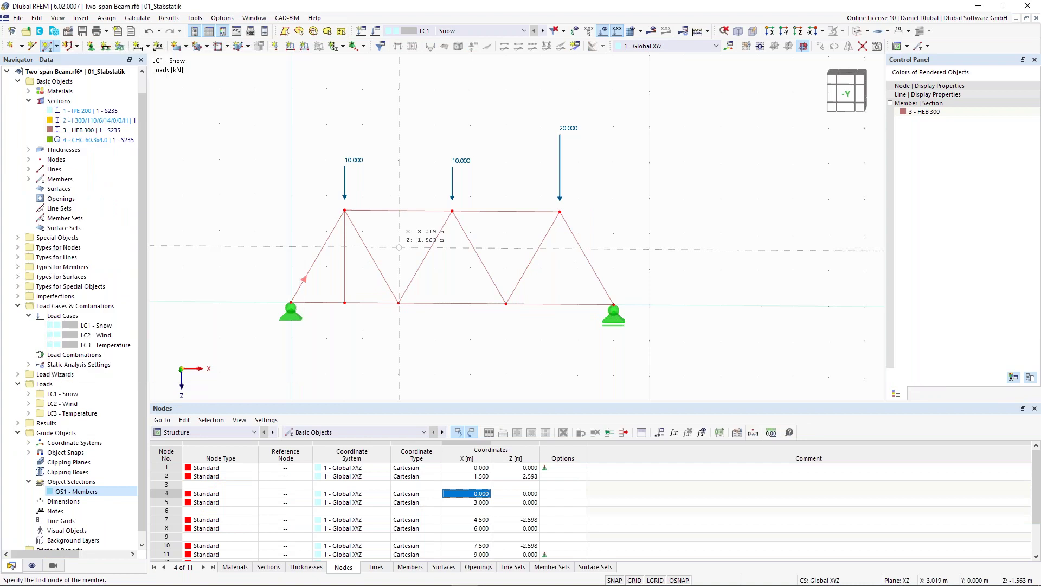
{"action": "key", "text": "Escape"}
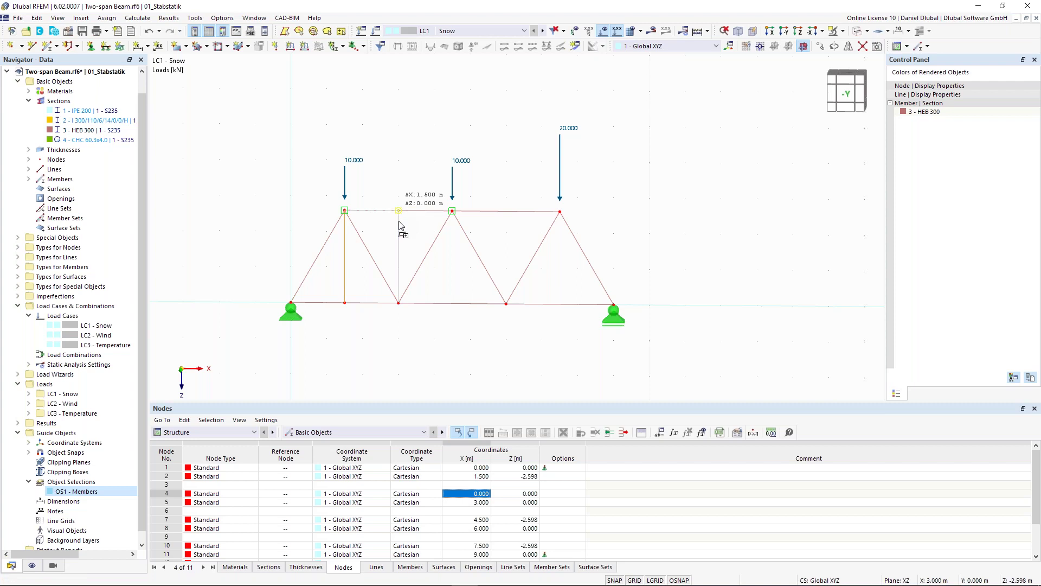
Step: Copy the vertical member along X in 1.500 m steps up to the top chord's last node at X = 7.500 m
{"action": "left_click", "coordinate": [402, 285]}
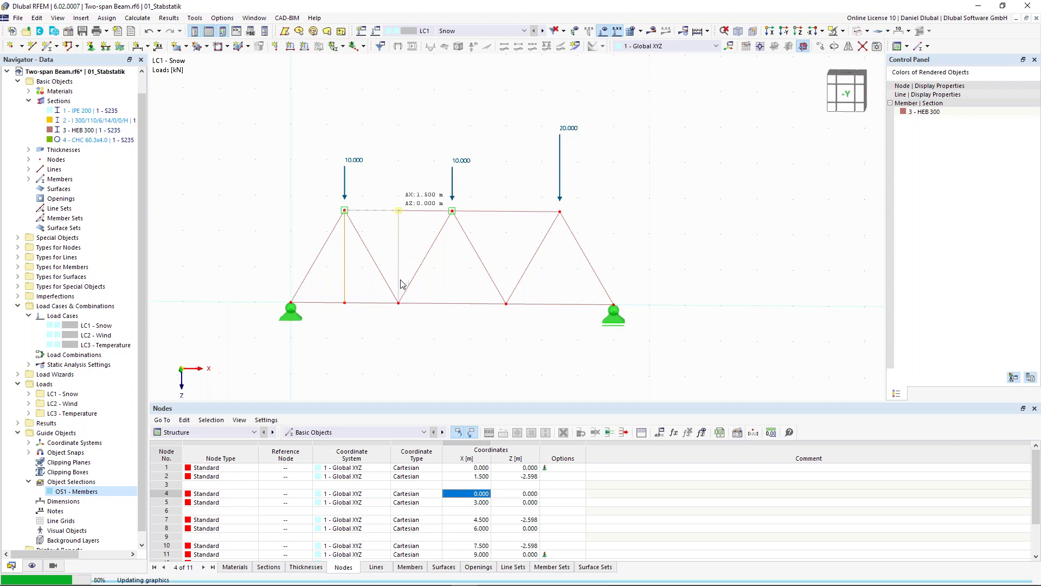
{"action": "left_click", "coordinate": [353, 268]}
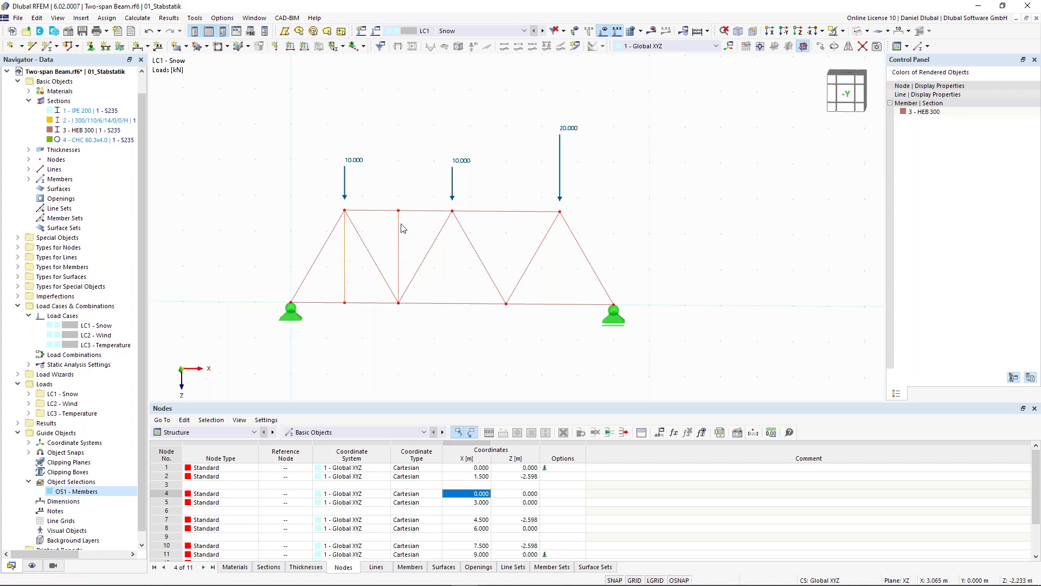
{"action": "left_click", "coordinate": [401, 248]}
{"action": "left_click_drag", "start_coordinate": [345, 298], "coordinate": [477, 301], "text": "ctrl"}
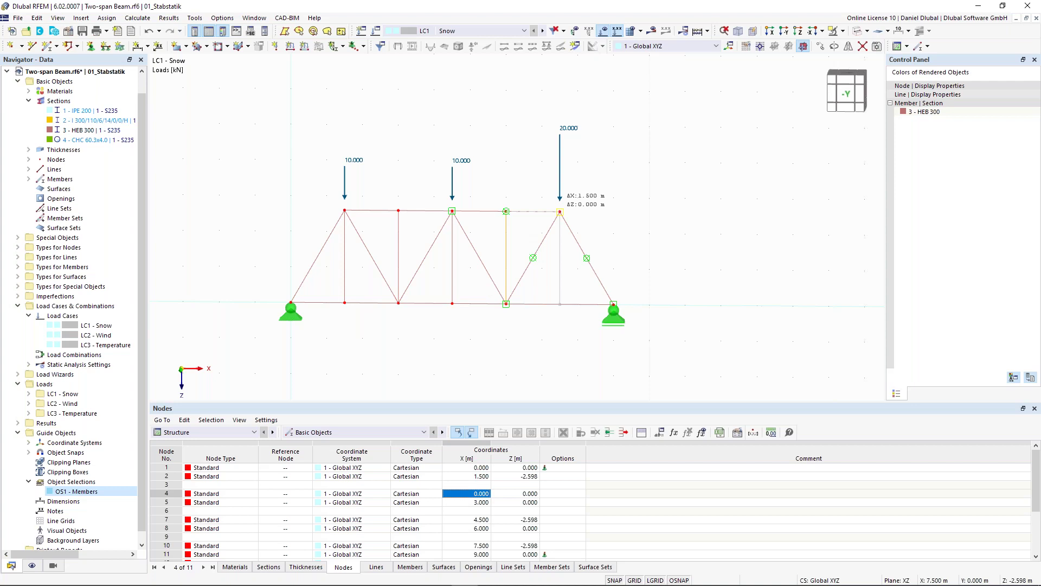
{"action": "left_click", "coordinate": [560, 211]}
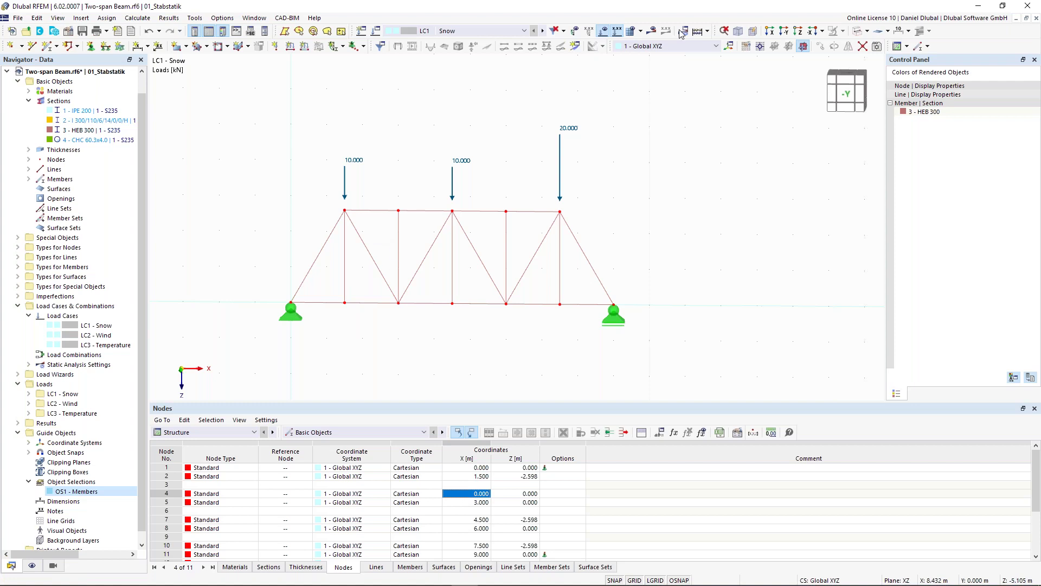
Step: Calculate load case LC1 for the truss with verticals and display the members' axial forces N
{"action": "left_click", "coordinate": [653, 35]}
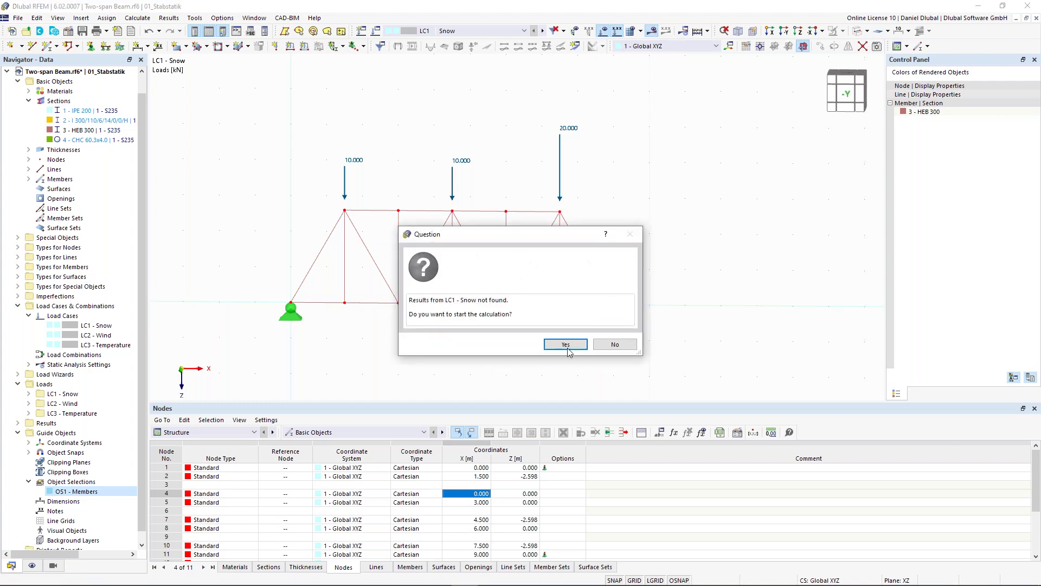
{"action": "left_click", "coordinate": [564, 344]}
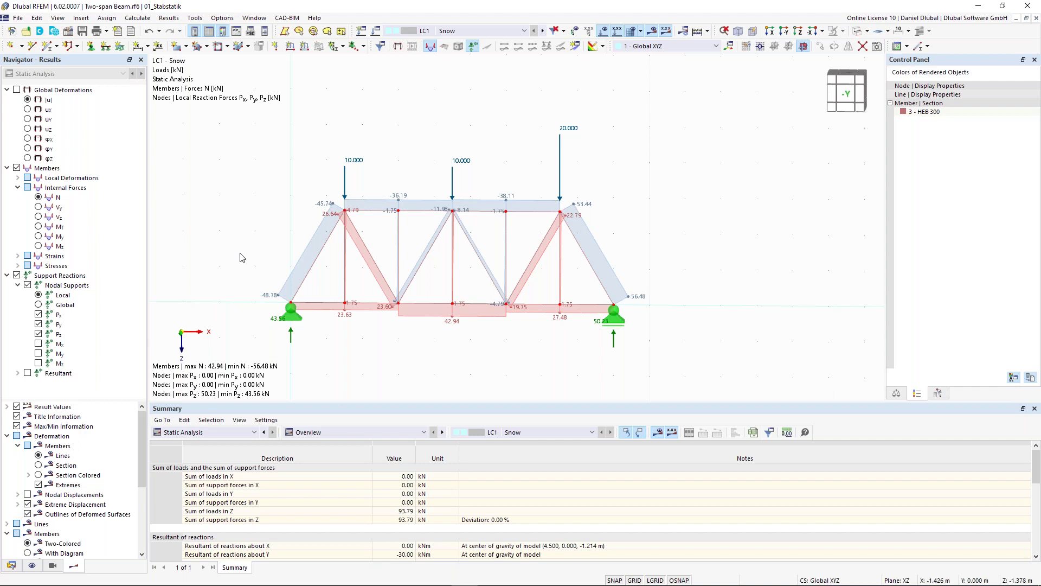
{"action": "scroll", "coordinate": [242, 258], "scroll_direction": "up", "scroll_amount": 1}
{"action": "left_click", "coordinate": [41, 197]}
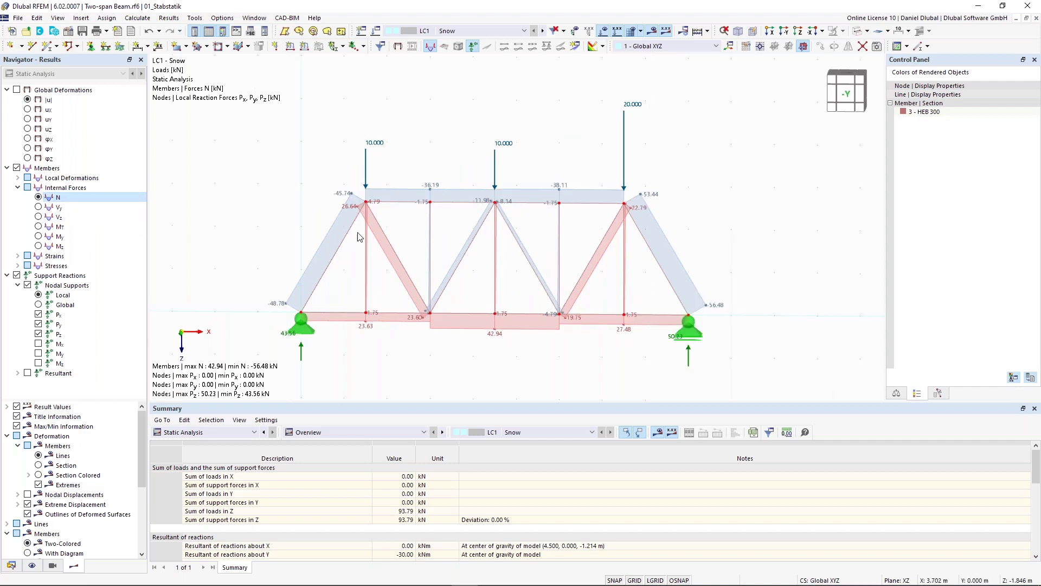
Step: Examine the member type and section of the vertical member at X = 1.500 m without changing them
{"action": "scroll", "coordinate": [366, 246], "scroll_direction": "up", "scroll_amount": 1}
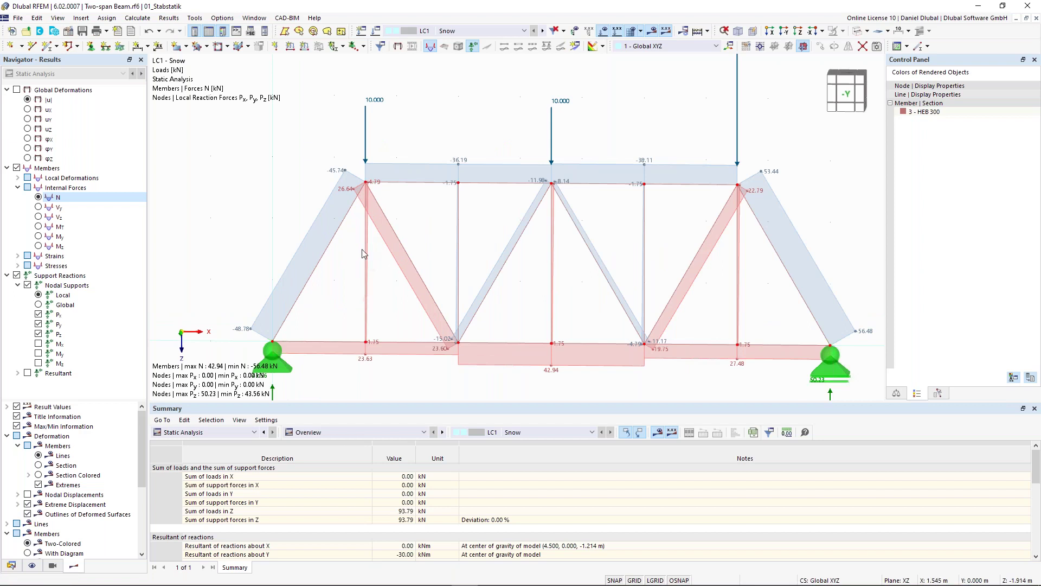
{"action": "scroll", "coordinate": [368, 255], "scroll_direction": "up", "scroll_amount": 1}
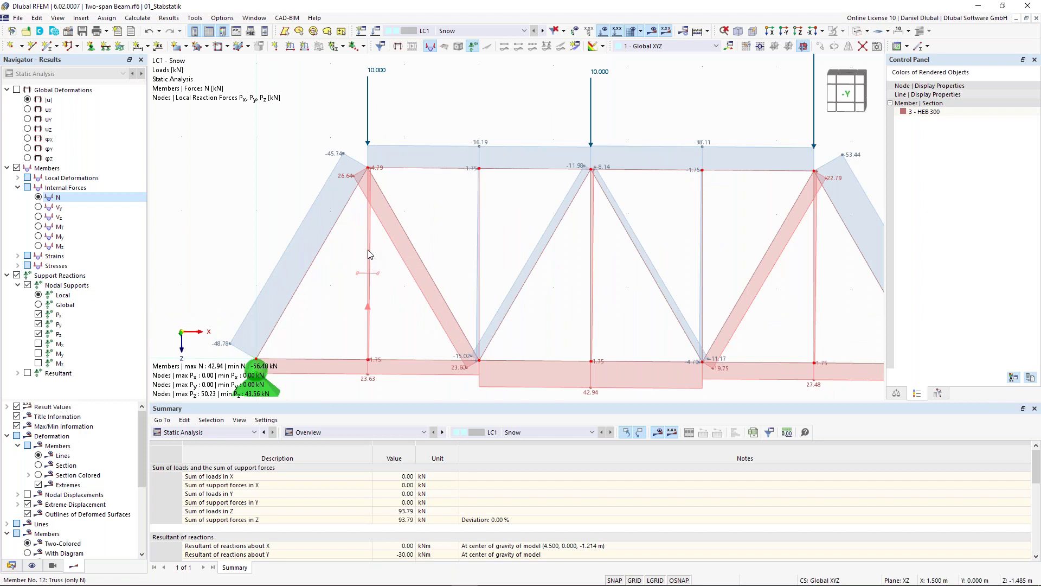
{"action": "double_click", "coordinate": [368, 254]}
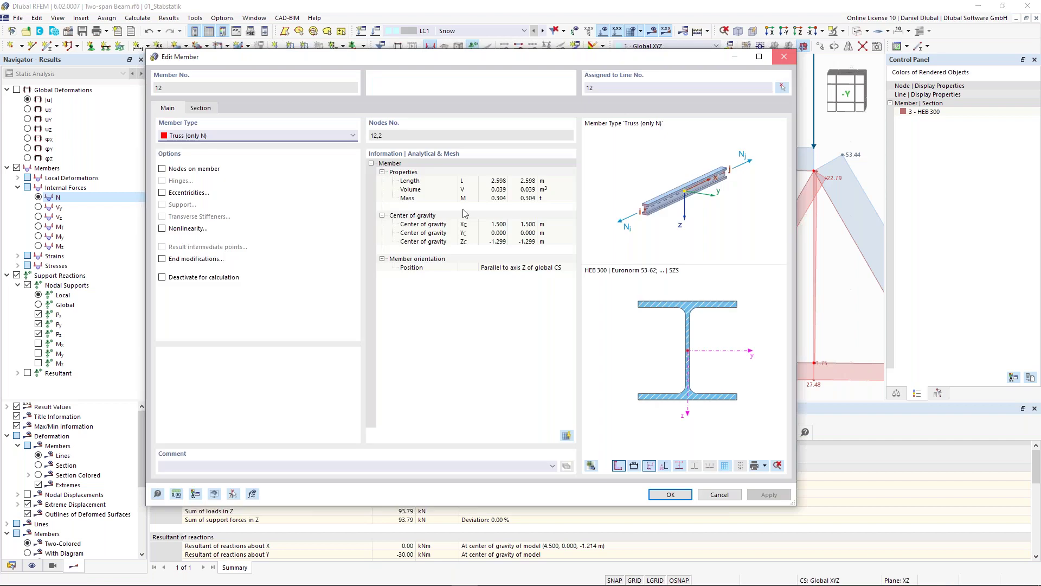
{"action": "key", "text": "Escape"}
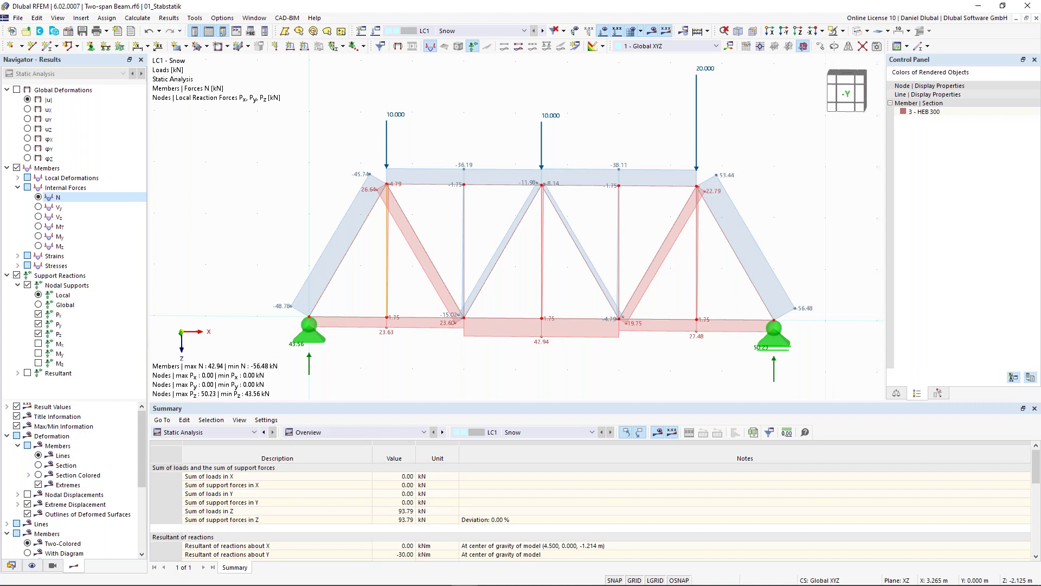
Step: Deactivate the self-weight in load case LC1, recalculate it and examine the truss's axial forces N
{"action": "left_click", "coordinate": [375, 31]}
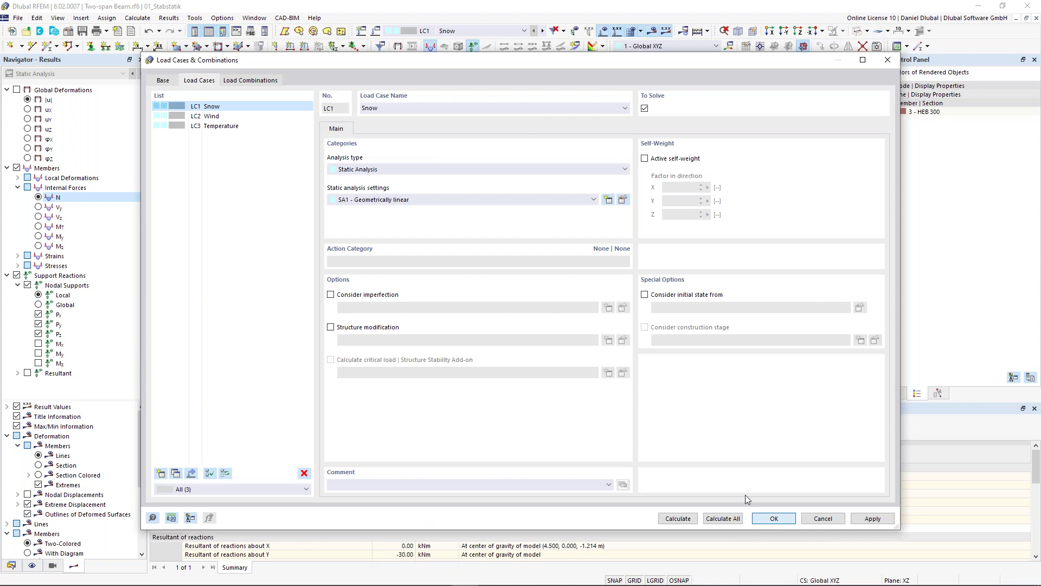
{"action": "key", "text": "Return"}
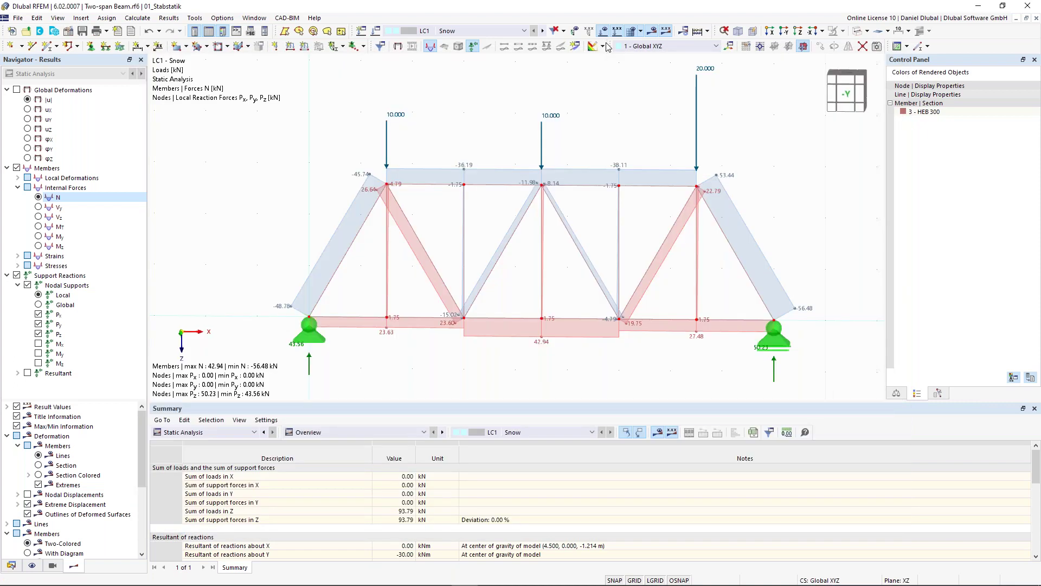
{"action": "left_click", "coordinate": [596, 46]}
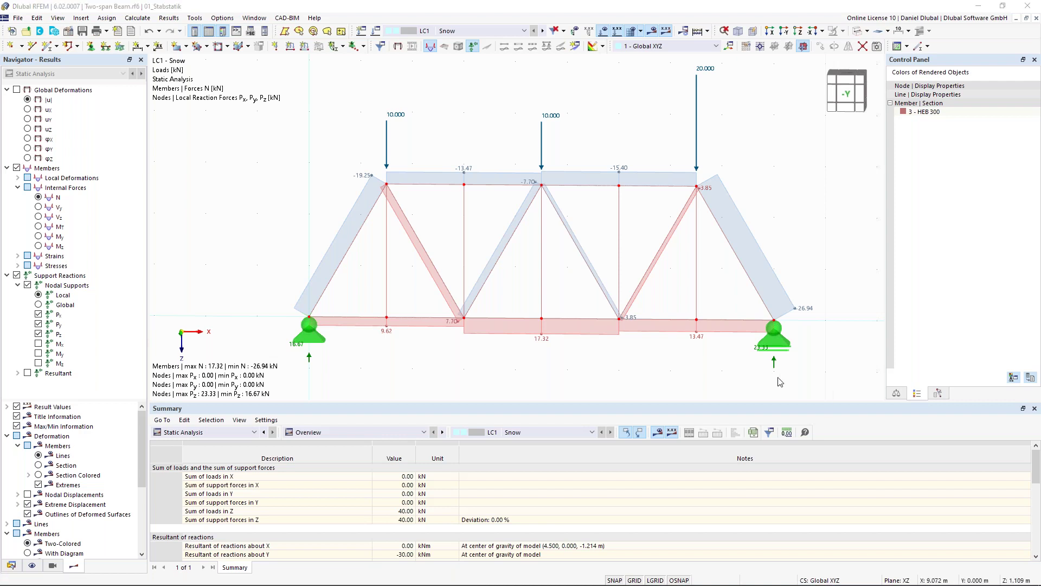
{"action": "scroll", "coordinate": [528, 205], "scroll_direction": "down", "scroll_amount": 2}
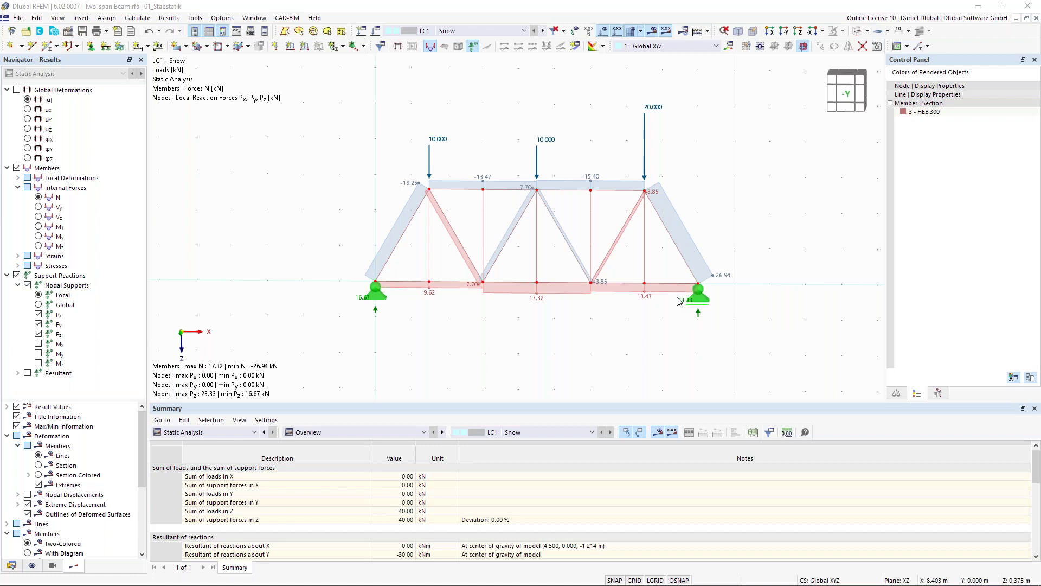
{"action": "scroll", "coordinate": [418, 209], "scroll_direction": "up", "scroll_amount": 2}
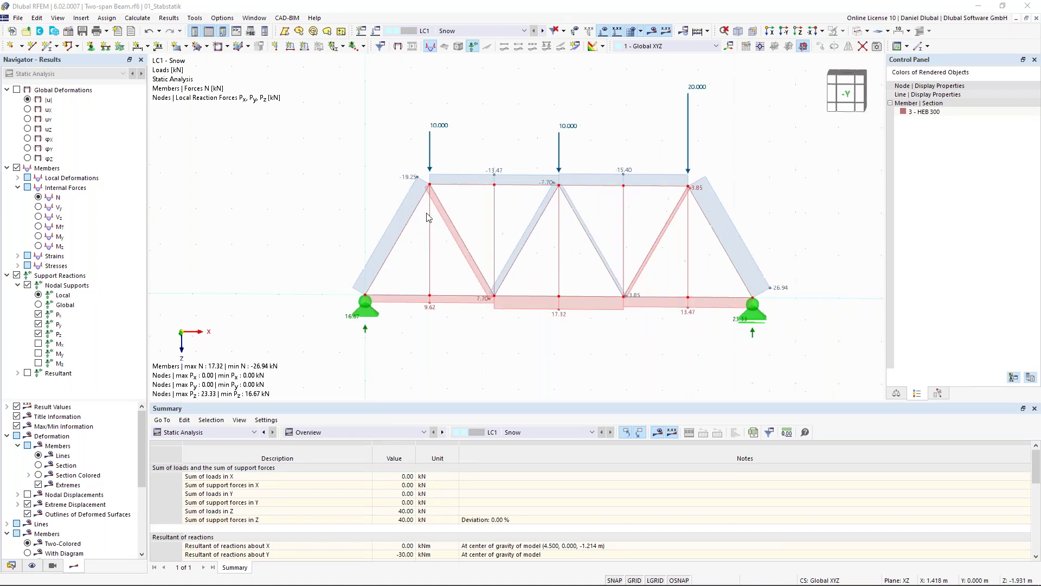
{"action": "scroll", "coordinate": [418, 210], "scroll_direction": "down", "scroll_amount": 2}
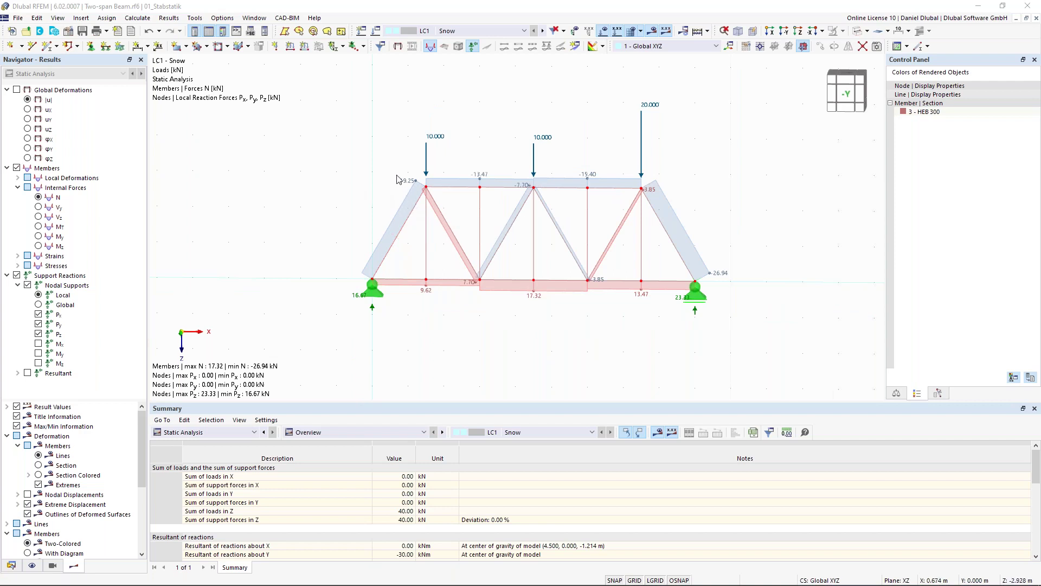
{"action": "scroll", "coordinate": [397, 180], "scroll_direction": "up", "scroll_amount": 1}
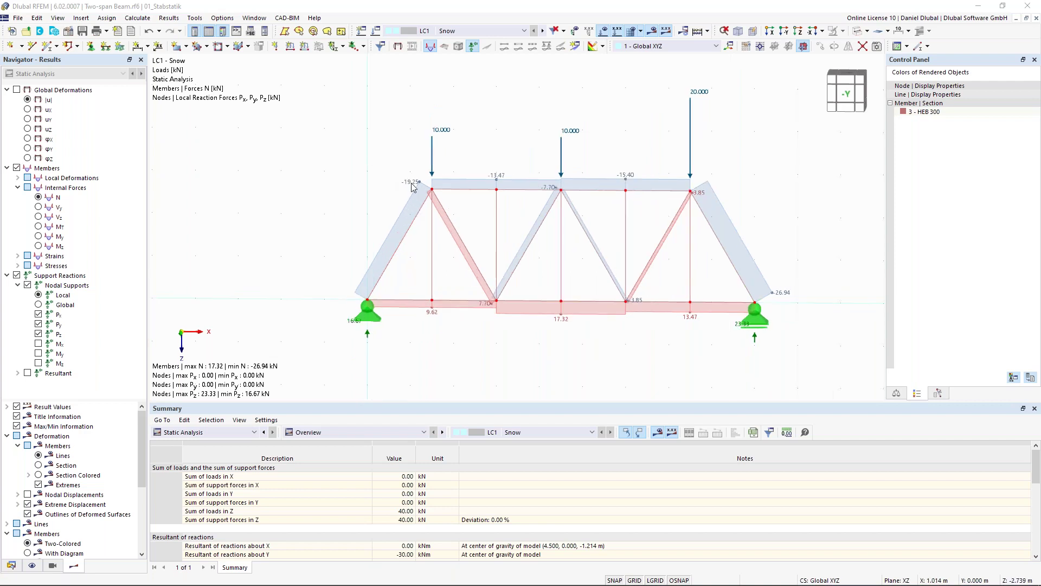
{"action": "scroll", "coordinate": [413, 188], "scroll_direction": "down", "scroll_amount": 2}
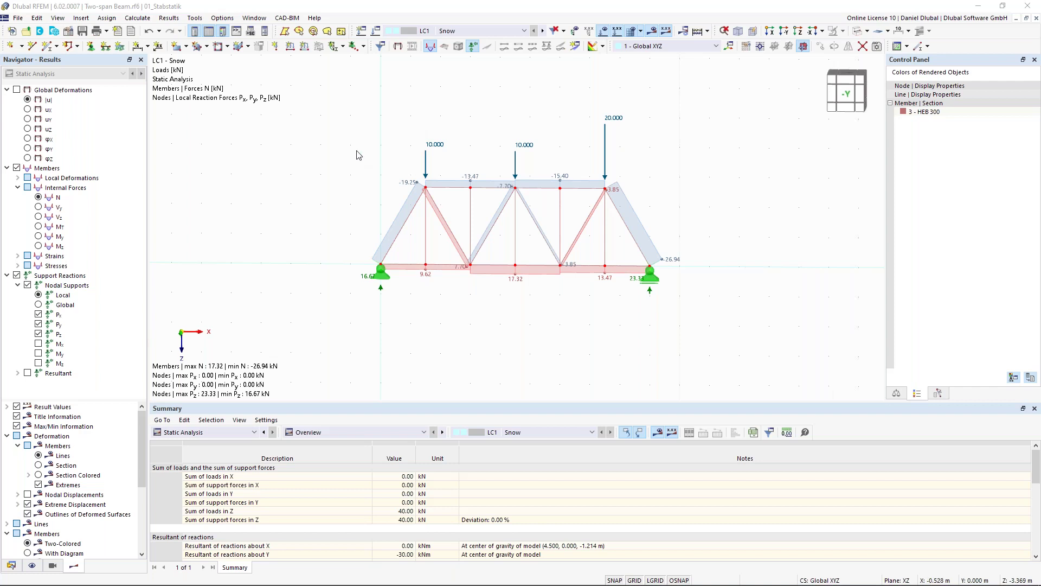
Step: Delete the entire truss girder together with its supports and nodal loads to empty the model
{"action": "mouse_move", "coordinate": [335, 92]}
{"action": "left_mouse_down"}
{"action": "mouse_move", "coordinate": [706, 298]}
{"action": "mouse_move", "coordinate": [719, 327]}
{"action": "left_mouse_up"}
{"action": "key", "text": "Delete"}
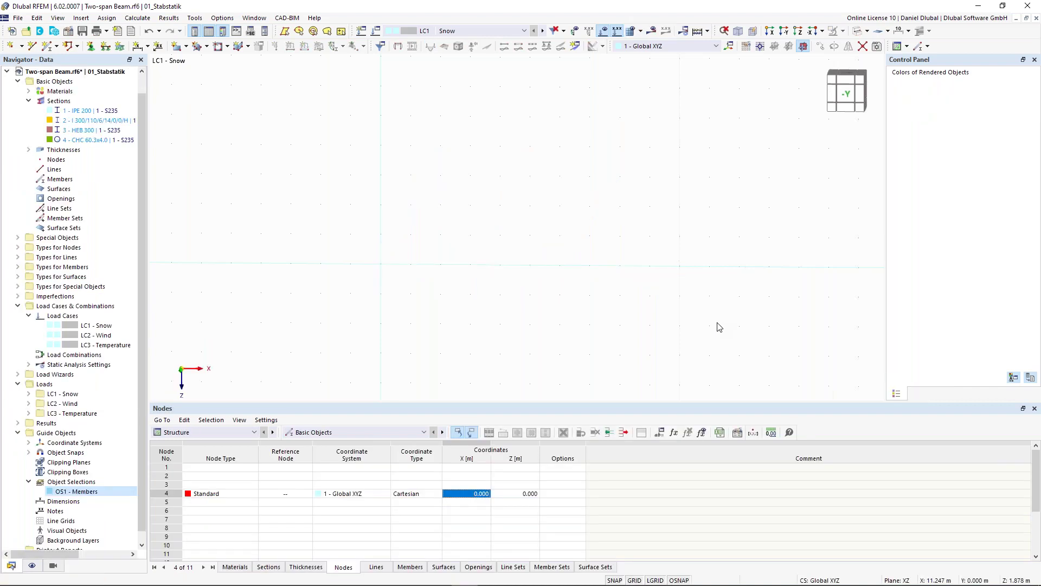
{"action": "middle_click_drag", "start_coordinate": [434, 198], "coordinate": [432, 216]}
{"action": "middle_click_drag", "start_coordinate": [298, 251], "coordinate": [292, 226]}
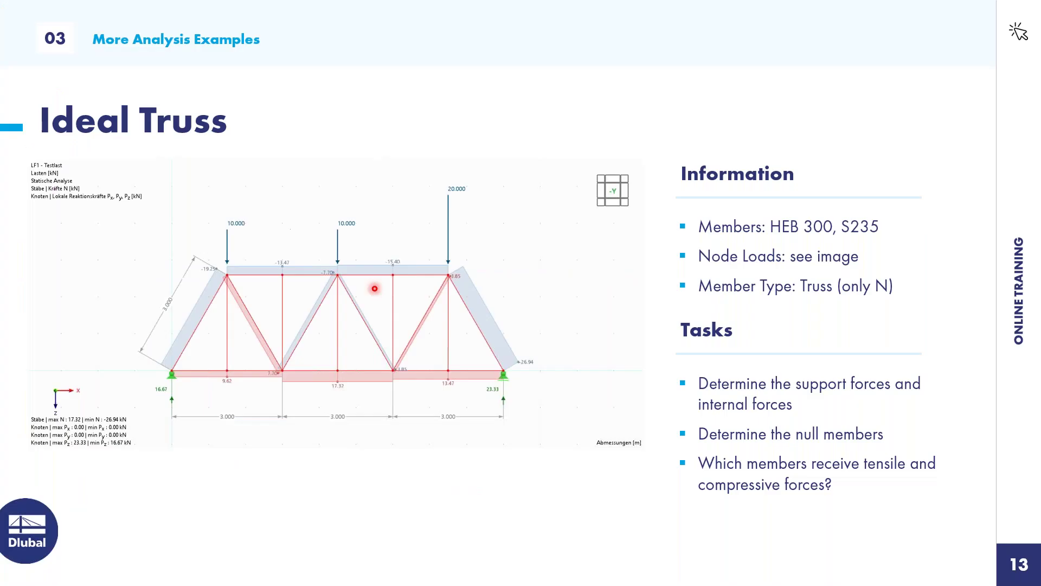
{"action": "key", "text": "Right"}
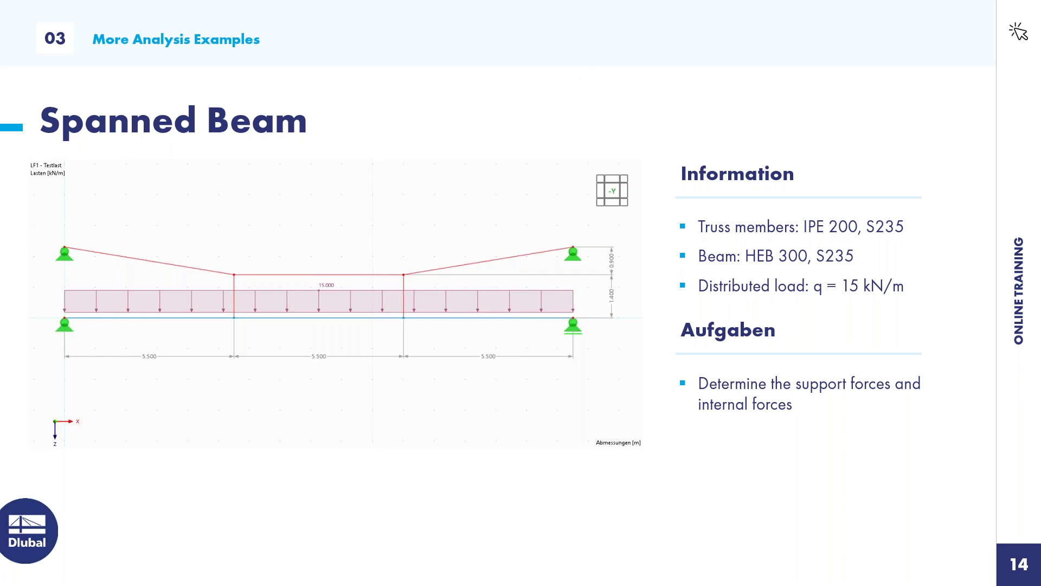
{"action": "key", "text": "alt+Tab"}
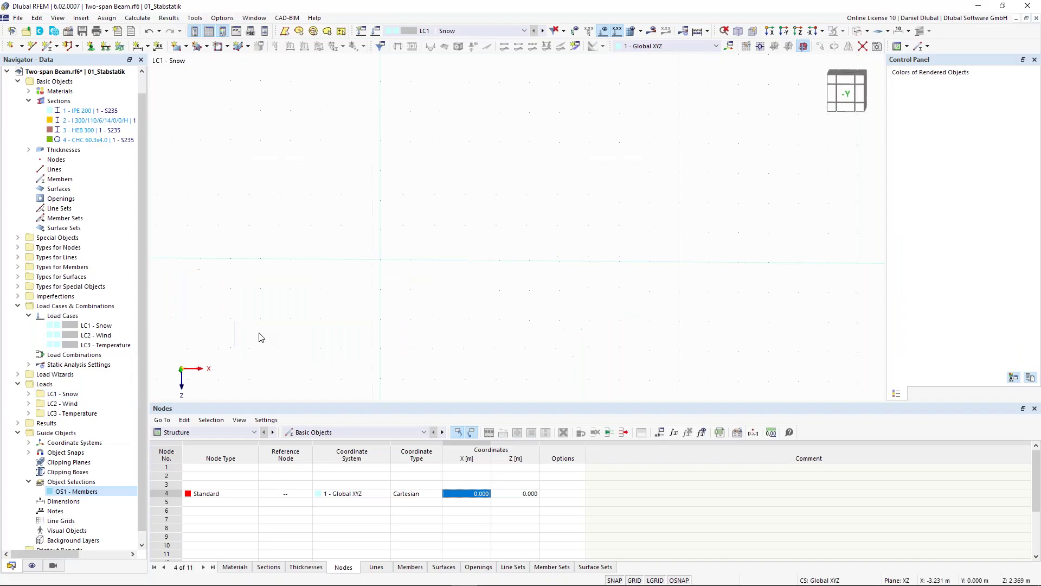
Step: Add a beam member with section HEB 300 starting at the origin and running 16.5 m along X
{"action": "left_click", "coordinate": [47, 48]}
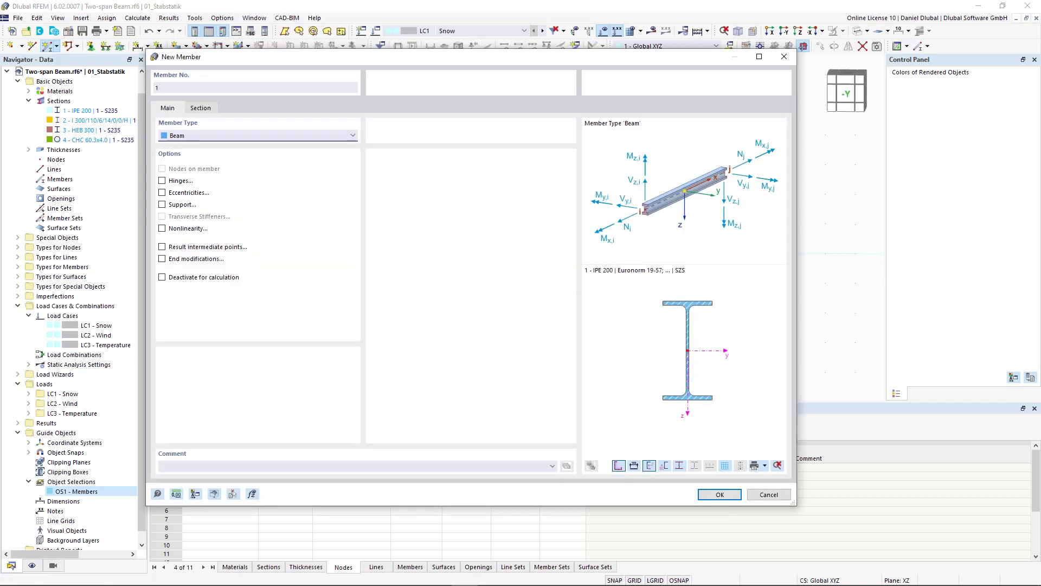
{"action": "left_click", "coordinate": [200, 108]}
{"action": "left_click", "coordinate": [360, 374]}
{"action": "left_click", "coordinate": [342, 401]}
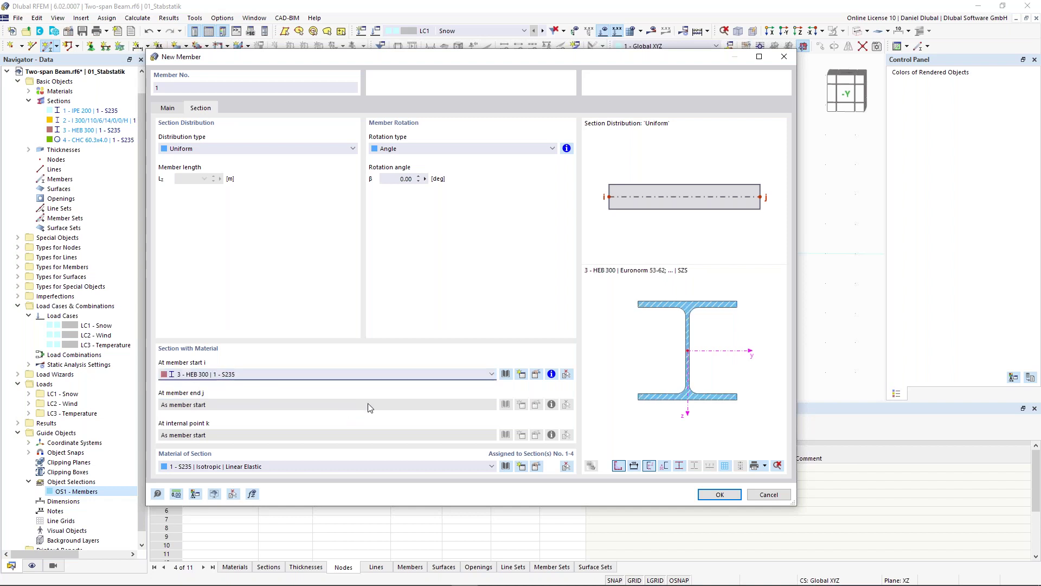
{"action": "left_click", "coordinate": [711, 494]}
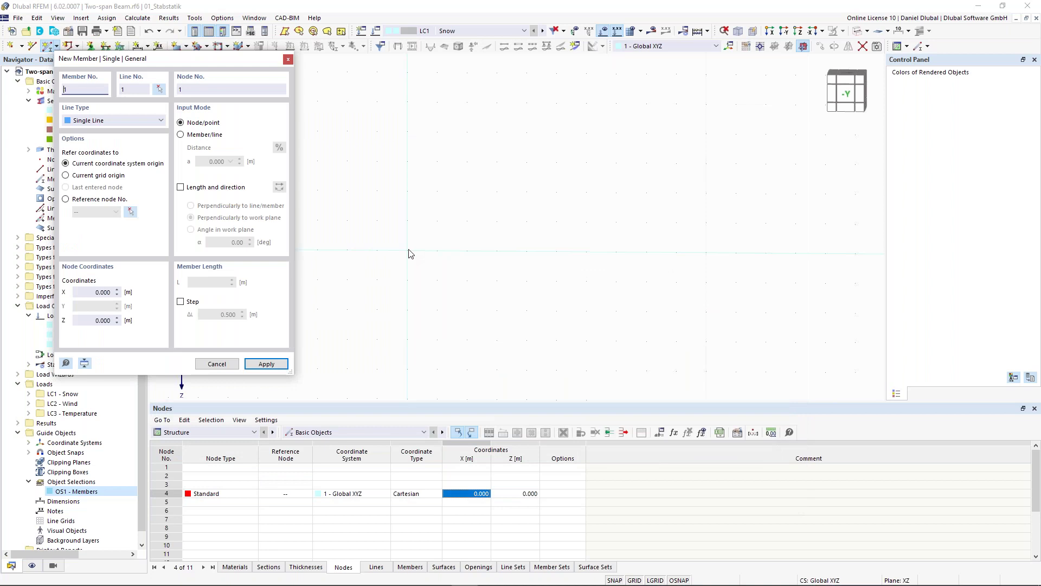
{"action": "left_click", "coordinate": [546, 261]}
{"action": "type", "text": "16,5"}
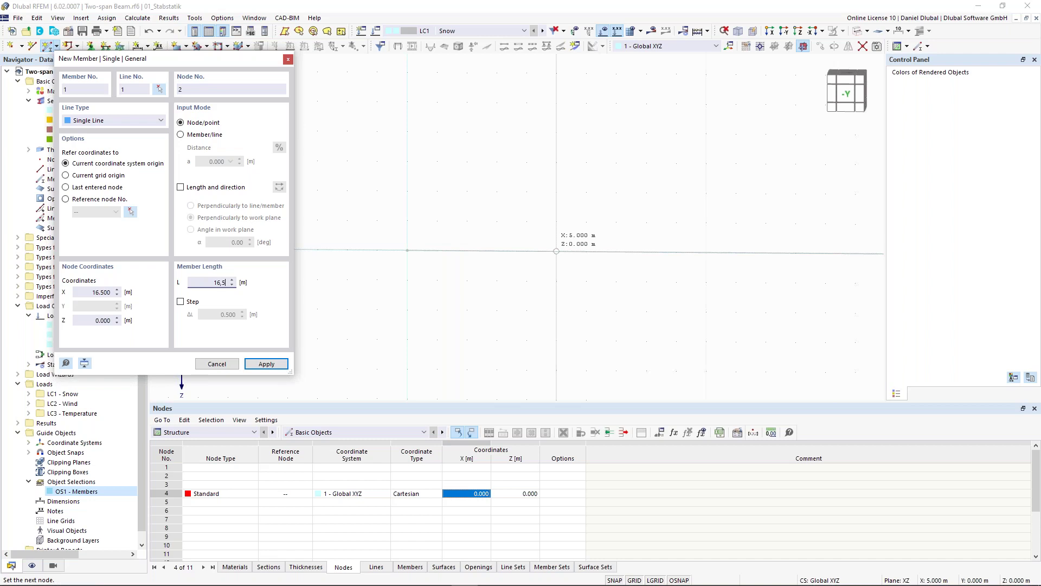
{"action": "key", "text": "Return"}
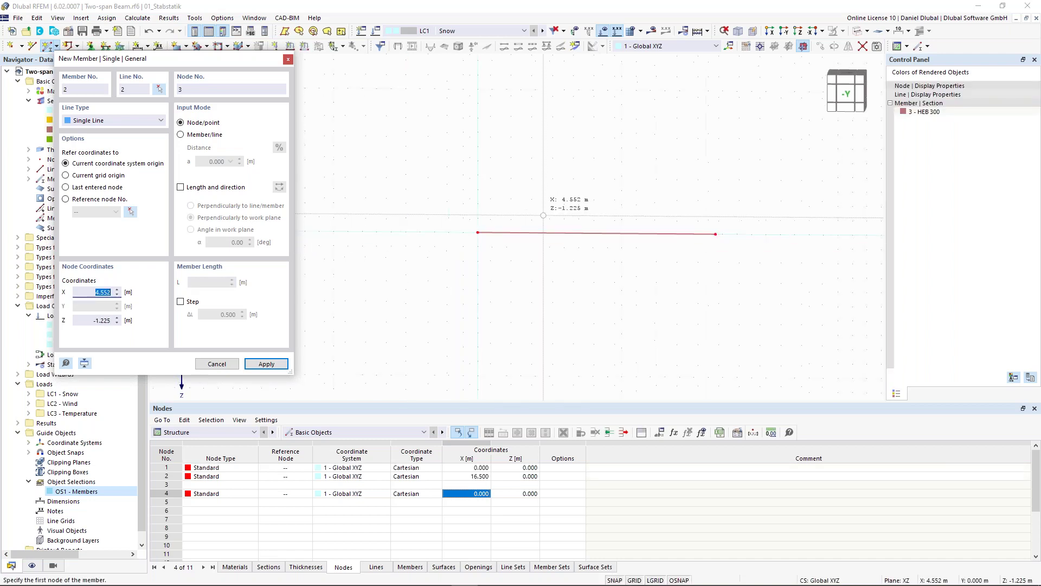
{"action": "key", "text": "Escape"}
Step: Divide the 16.5 m beam using 2 intermediate nodes, created as 'On Member' nodes without dividing the member
{"action": "scroll", "coordinate": [533, 194], "scroll_direction": "up", "scroll_amount": 1}
{"action": "middle_click_drag", "start_coordinate": [519, 191], "coordinate": [401, 195]}
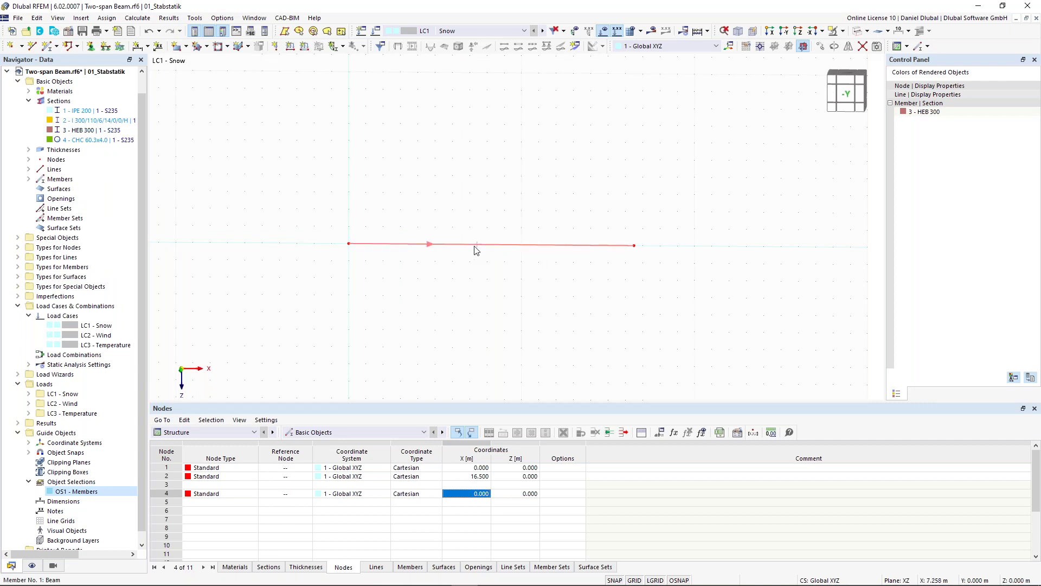
{"action": "right_click", "coordinate": [475, 250]}
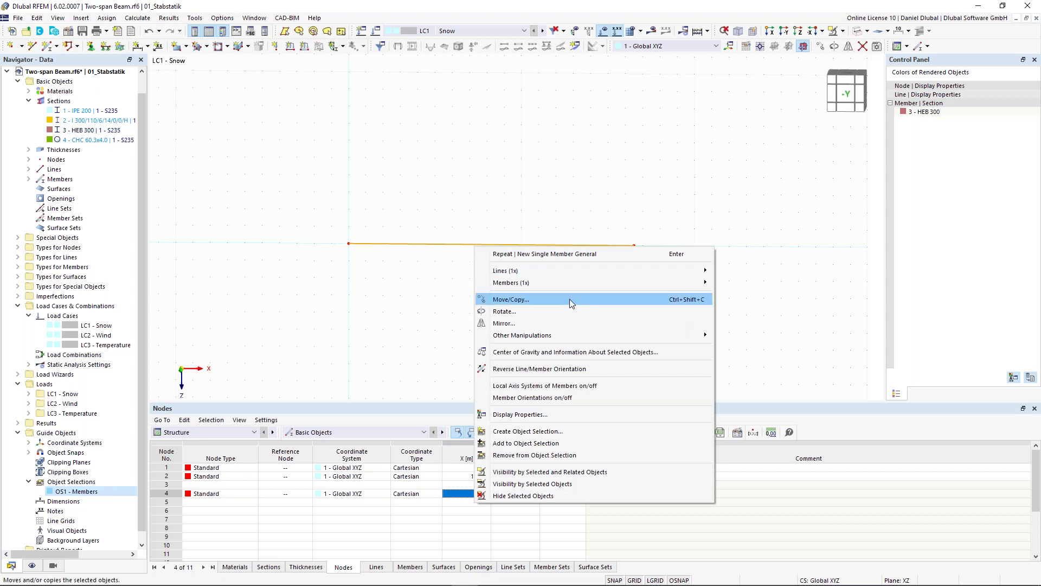
{"action": "mouse_move", "coordinate": [590, 279]}
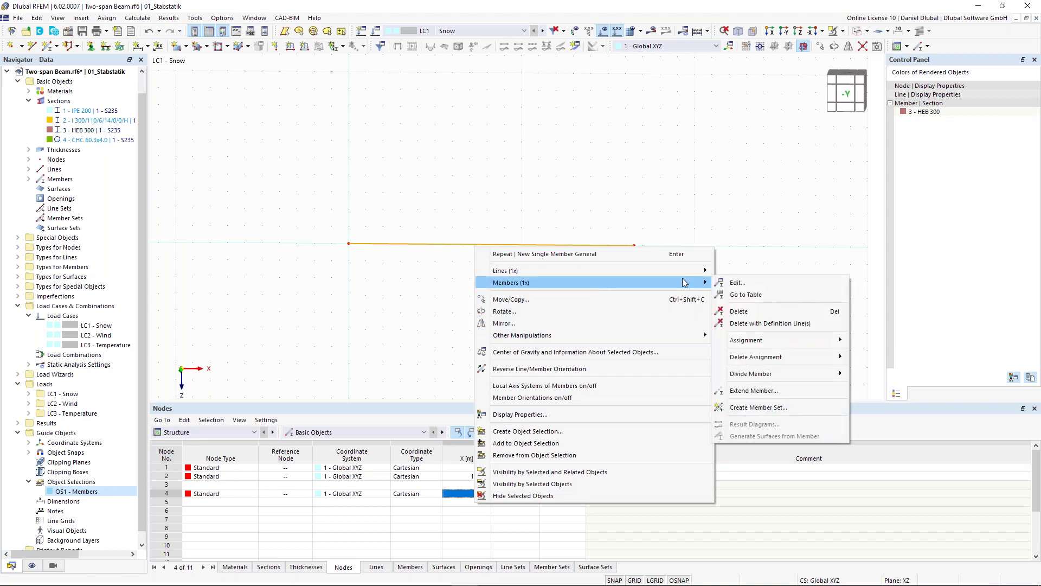
{"action": "mouse_move", "coordinate": [792, 373]}
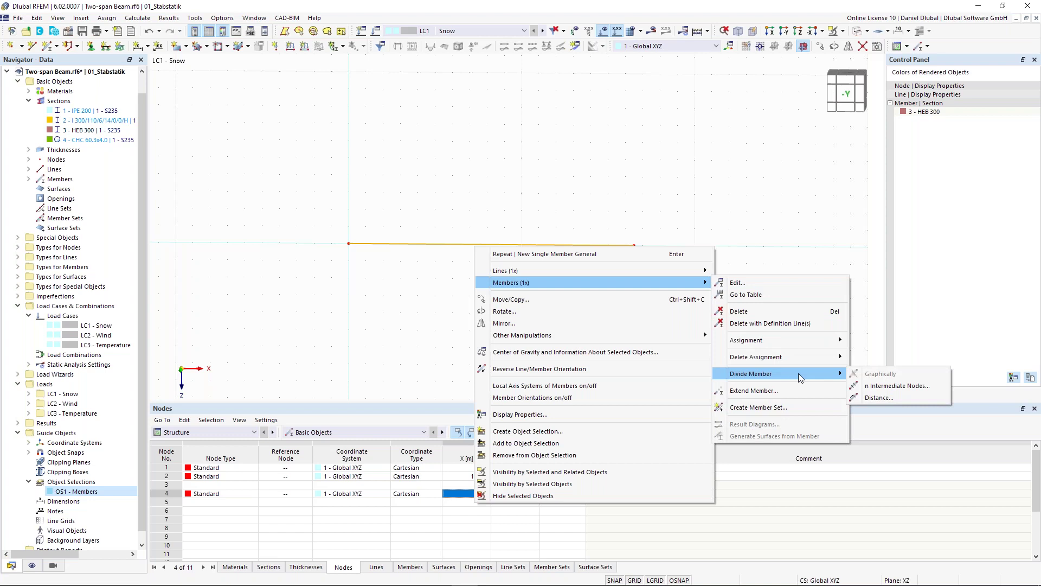
{"action": "left_click", "coordinate": [886, 389]}
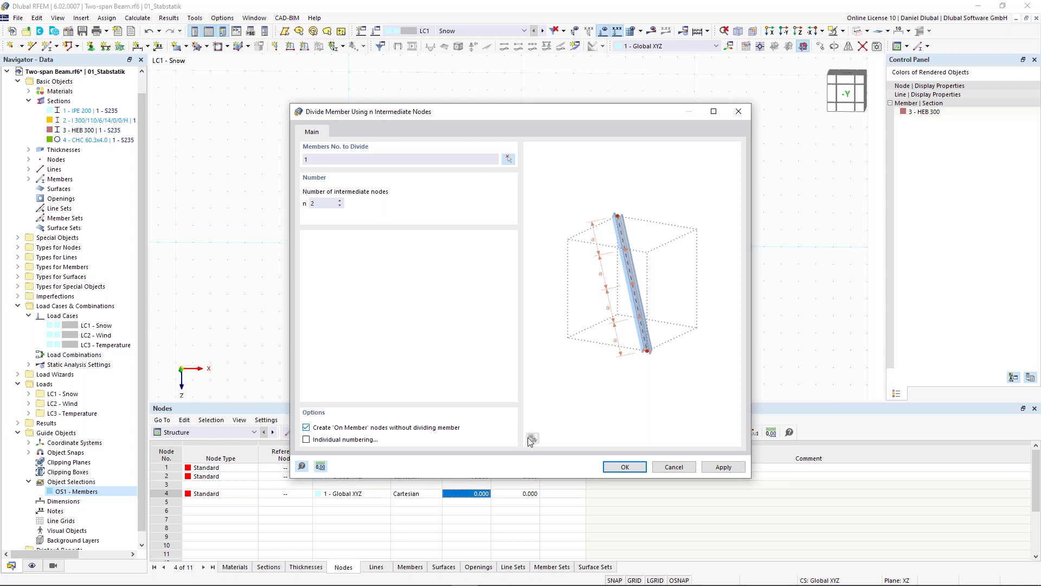
{"action": "left_click", "coordinate": [636, 470]}
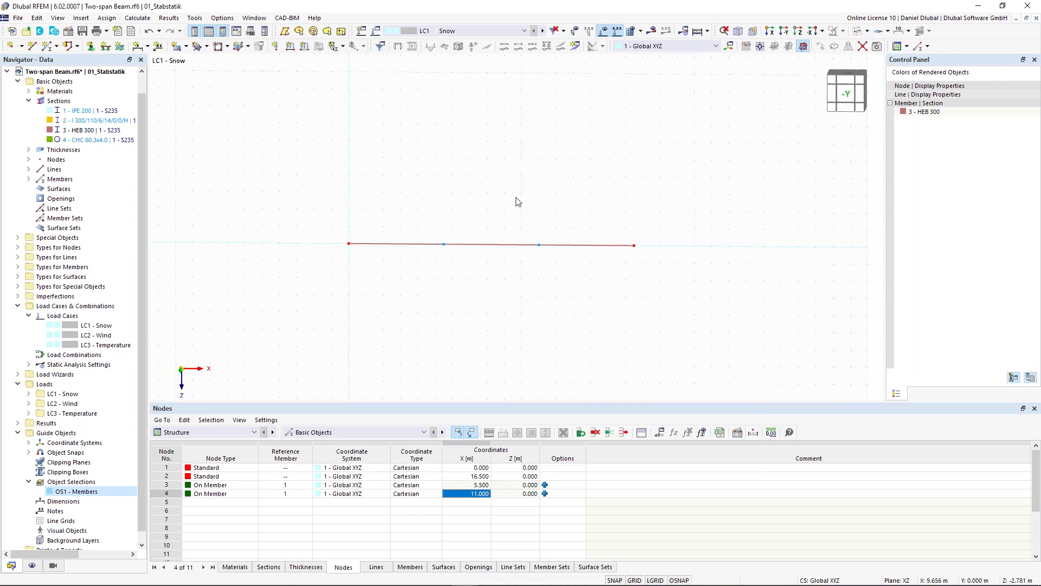
Step: Set up a new single member of type Truss (only N) with section 1 - IPE 200
{"action": "scroll", "coordinate": [486, 215], "scroll_direction": "up", "scroll_amount": 1}
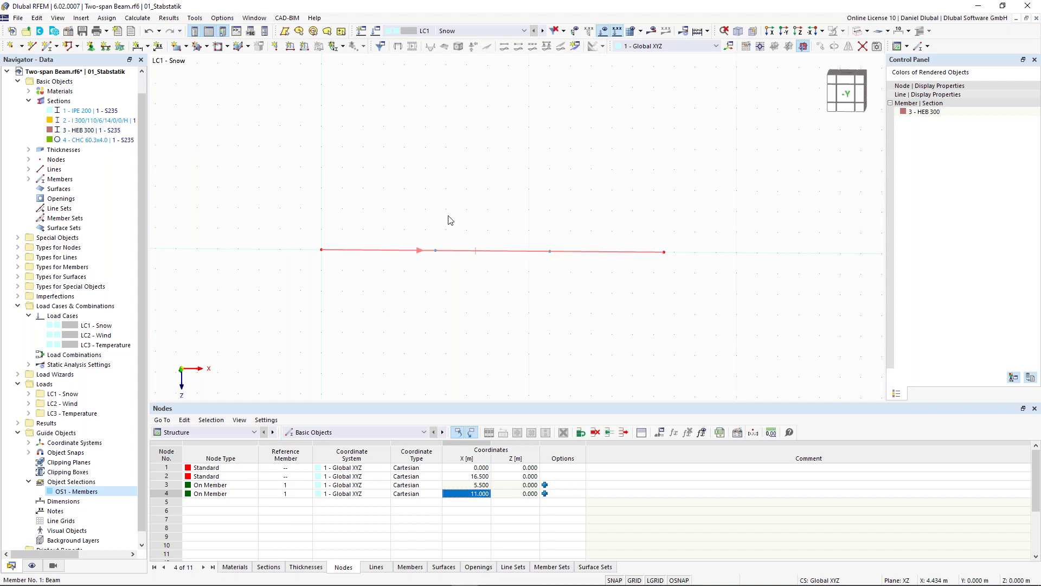
{"action": "scroll", "coordinate": [448, 218], "scroll_direction": "up", "scroll_amount": 1}
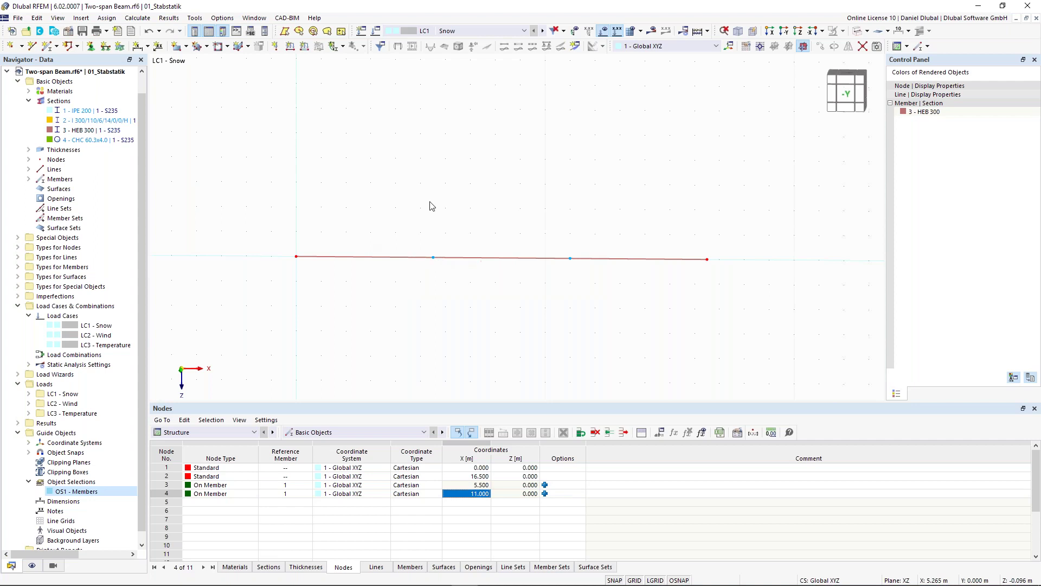
{"action": "middle_click_drag", "start_coordinate": [471, 194], "coordinate": [465, 204]}
{"action": "scroll", "coordinate": [487, 244], "scroll_direction": "up", "scroll_amount": 1}
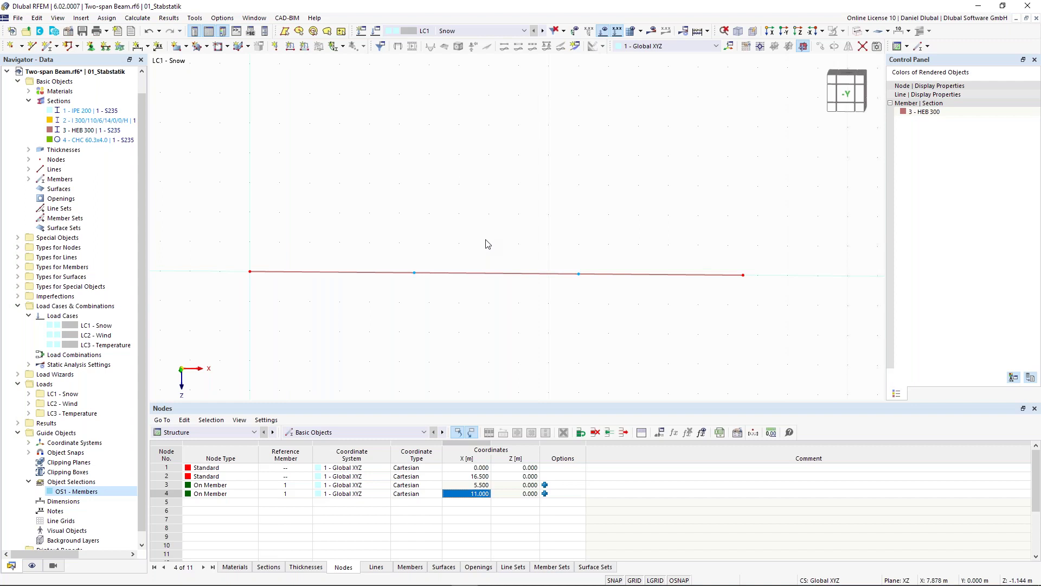
{"action": "left_click", "coordinate": [48, 48]}
{"action": "left_click", "coordinate": [58, 48]}
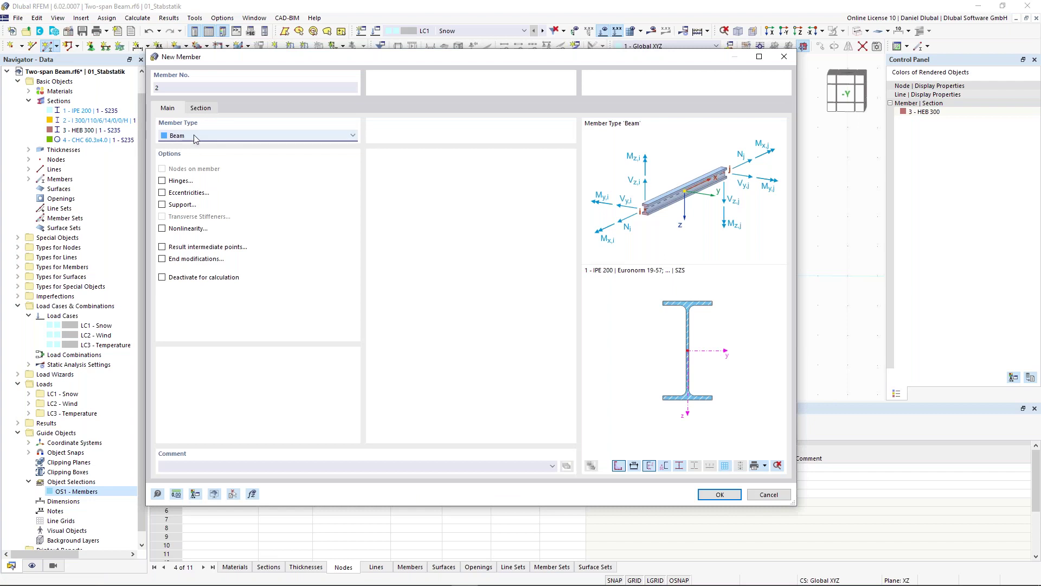
{"action": "left_click", "coordinate": [194, 140]}
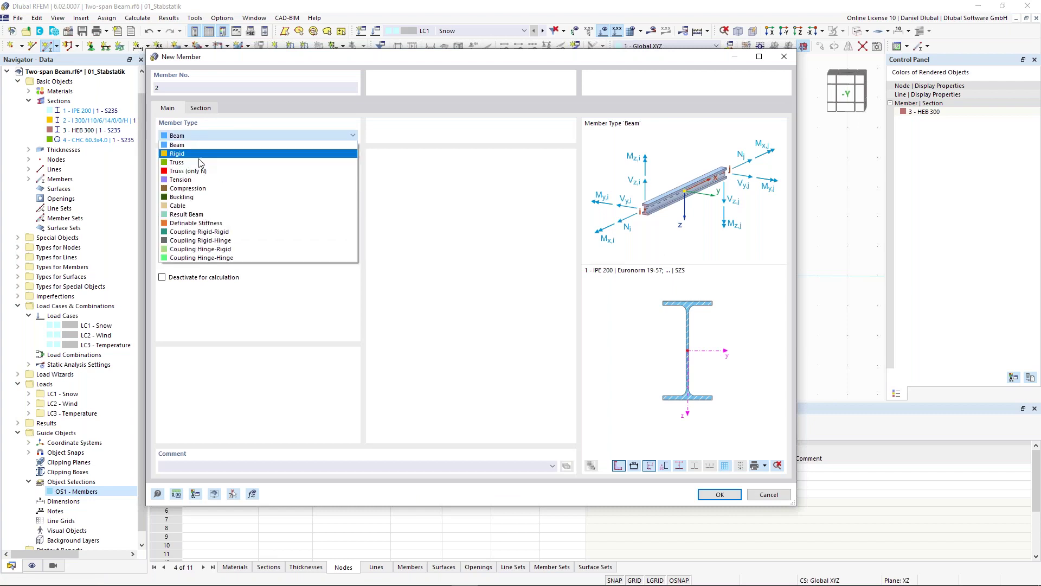
{"action": "left_click", "coordinate": [201, 171]}
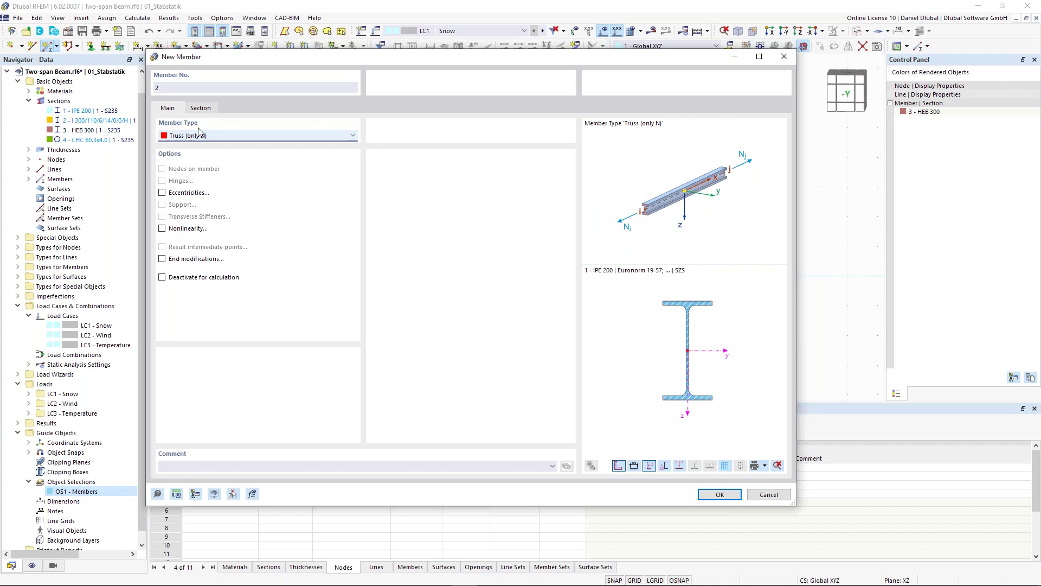
{"action": "left_click", "coordinate": [202, 109]}
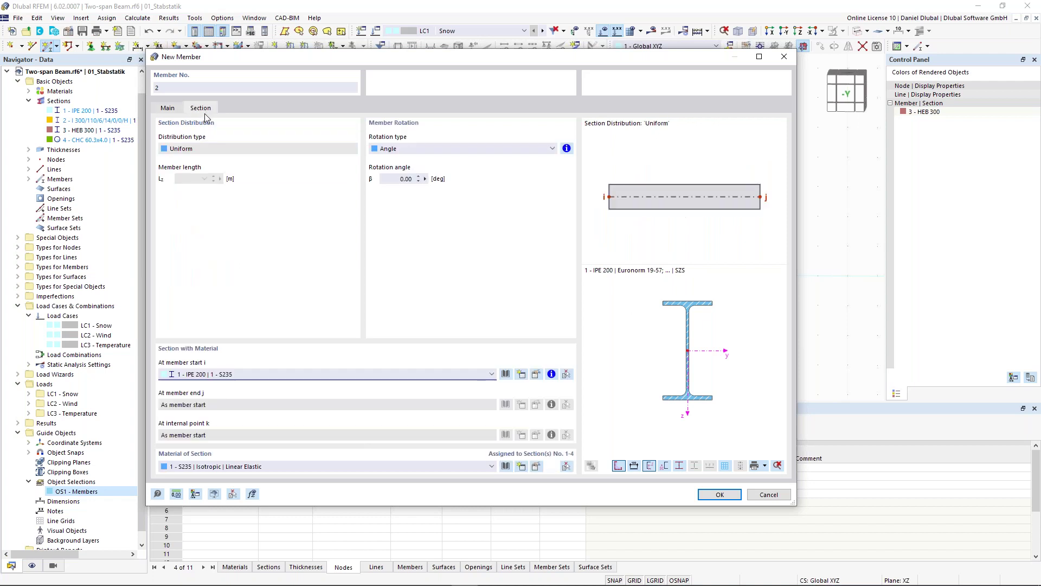
{"action": "left_click", "coordinate": [301, 372]}
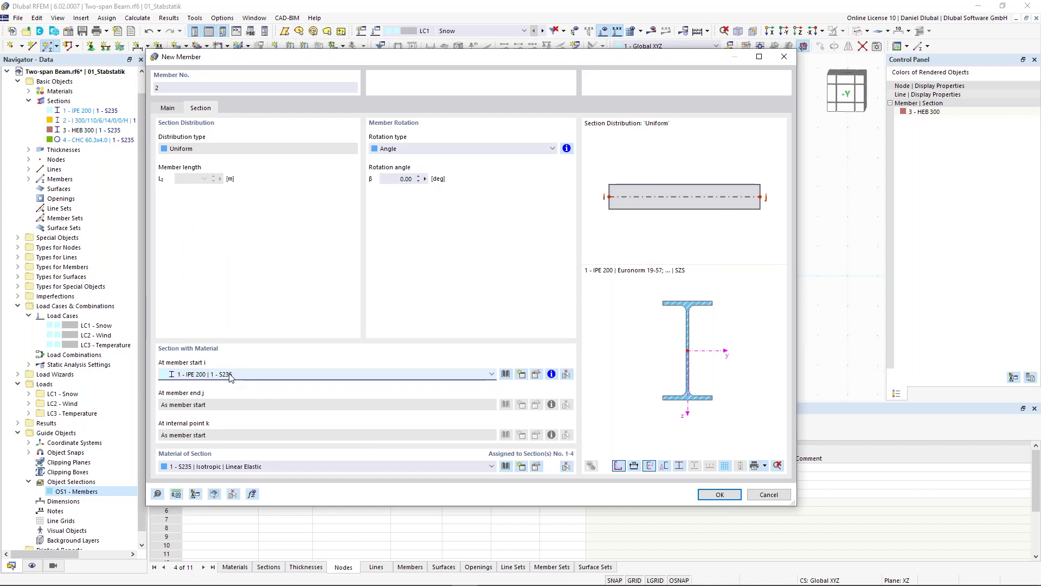
{"action": "left_click", "coordinate": [719, 494]}
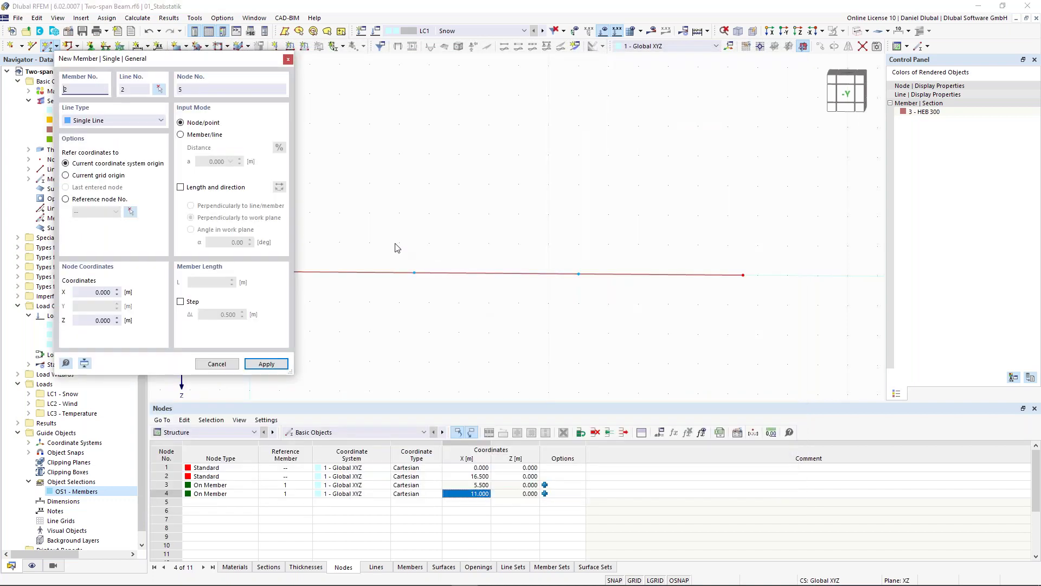
Step: Place vertical truss members 1 m long, using length and direction, upward from both intermediate nodes of the beam
{"action": "middle_click_drag", "start_coordinate": [408, 206], "coordinate": [426, 220]}
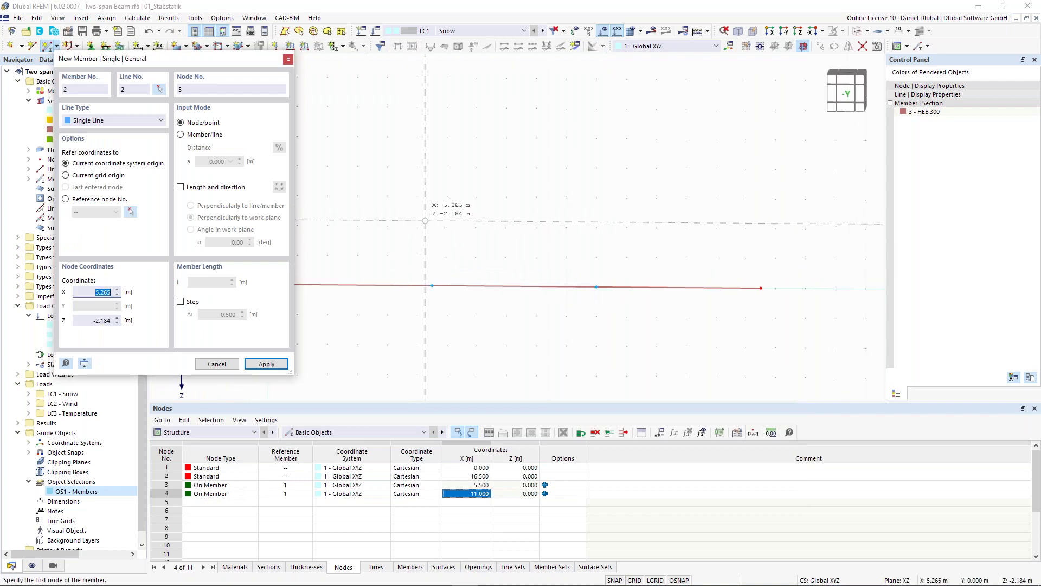
{"action": "left_click", "coordinate": [181, 187]}
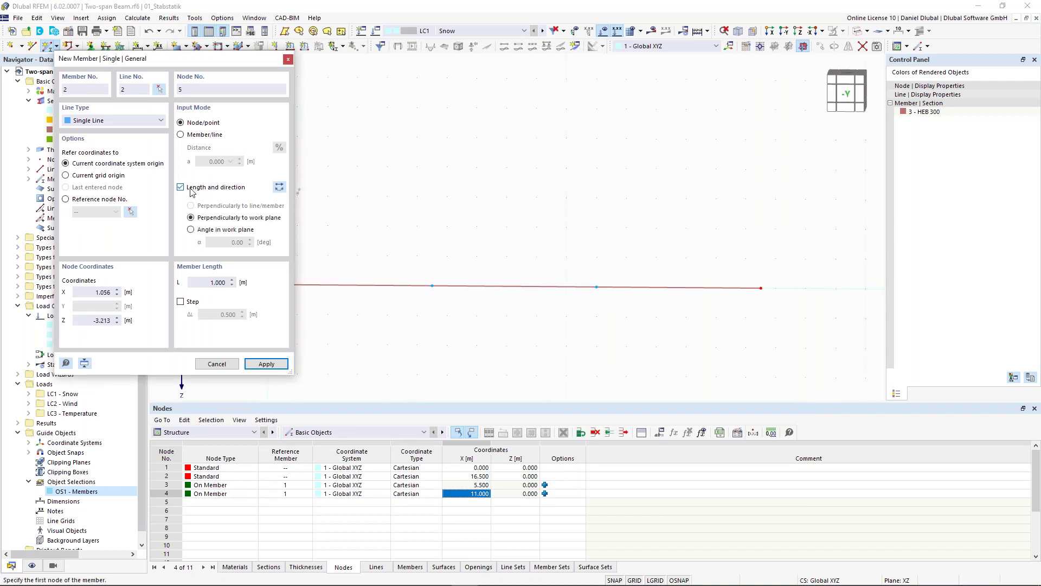
{"action": "left_click", "coordinate": [221, 282]}
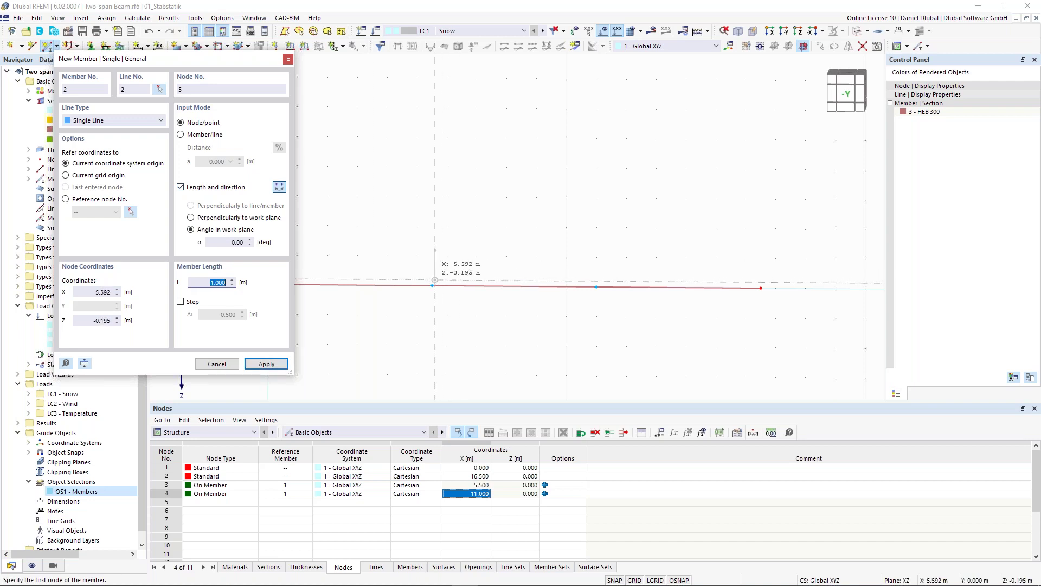
{"action": "left_click", "coordinate": [432, 286]}
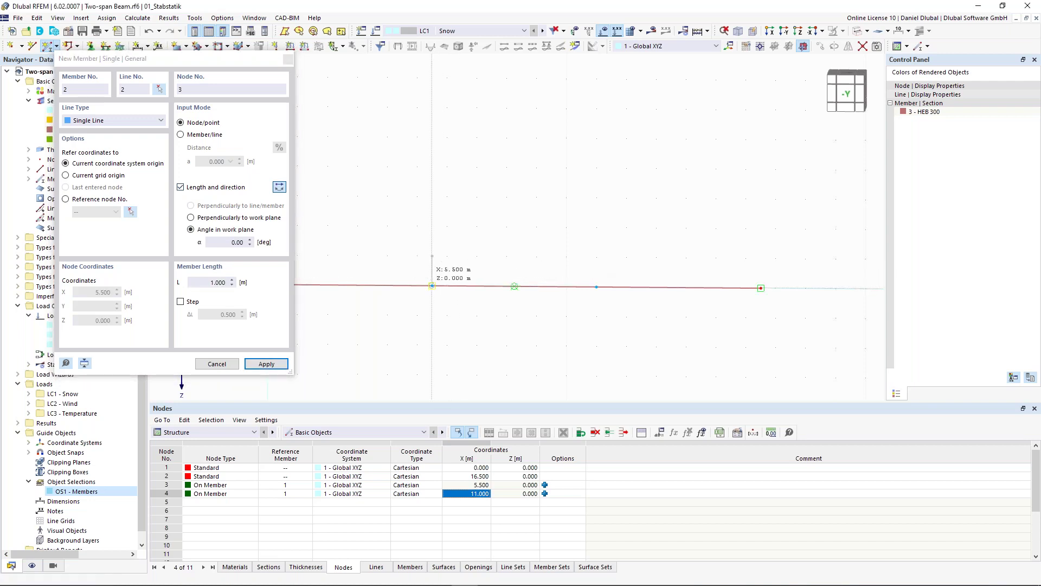
{"action": "left_click", "coordinate": [596, 287]}
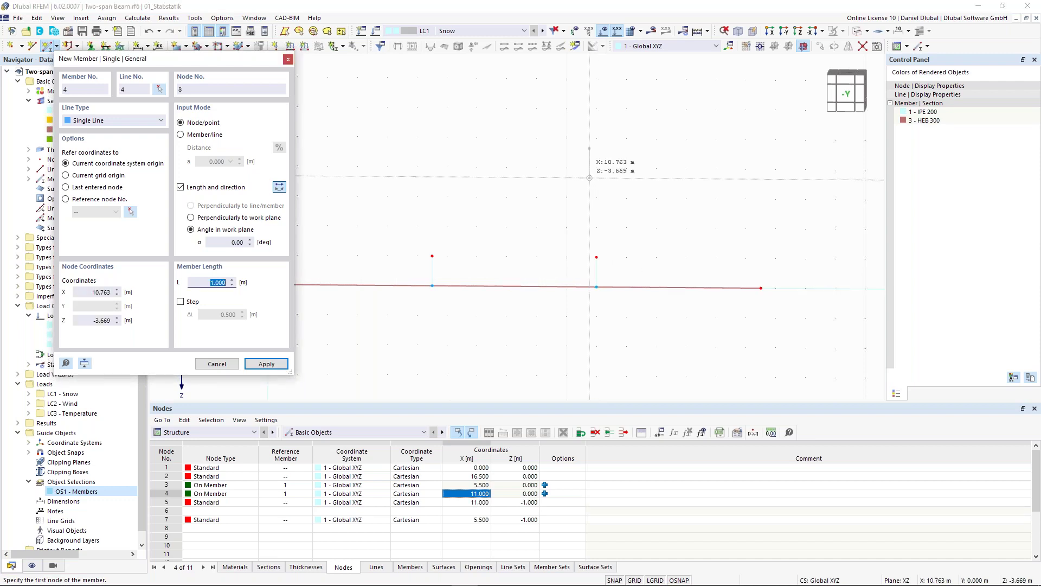
{"action": "key", "text": "Escape"}
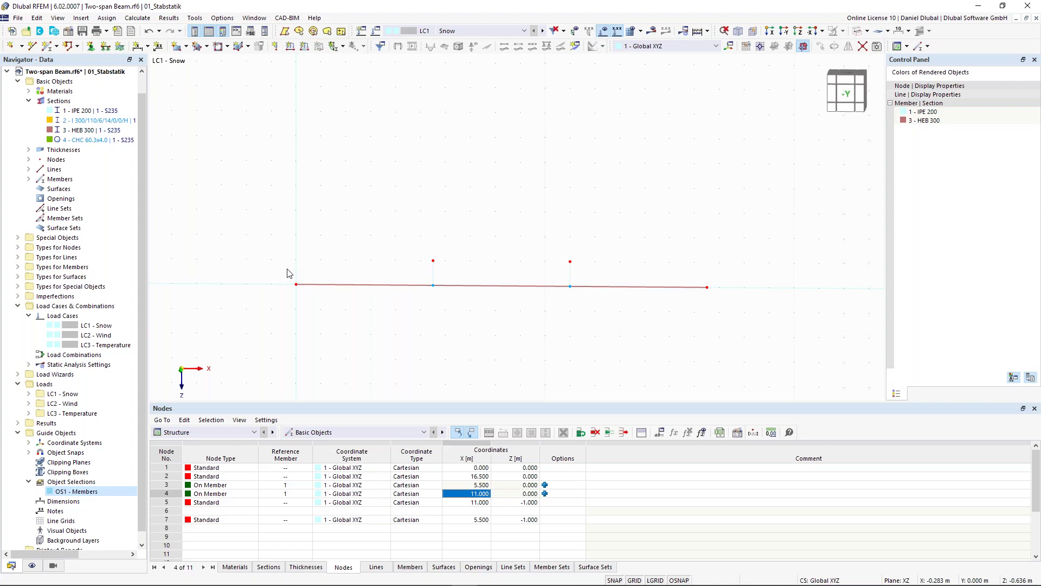
Step: Copy the beam's two end nodes once with a displacement of -2.3 m in Z
{"action": "right_click", "coordinate": [708, 289]}
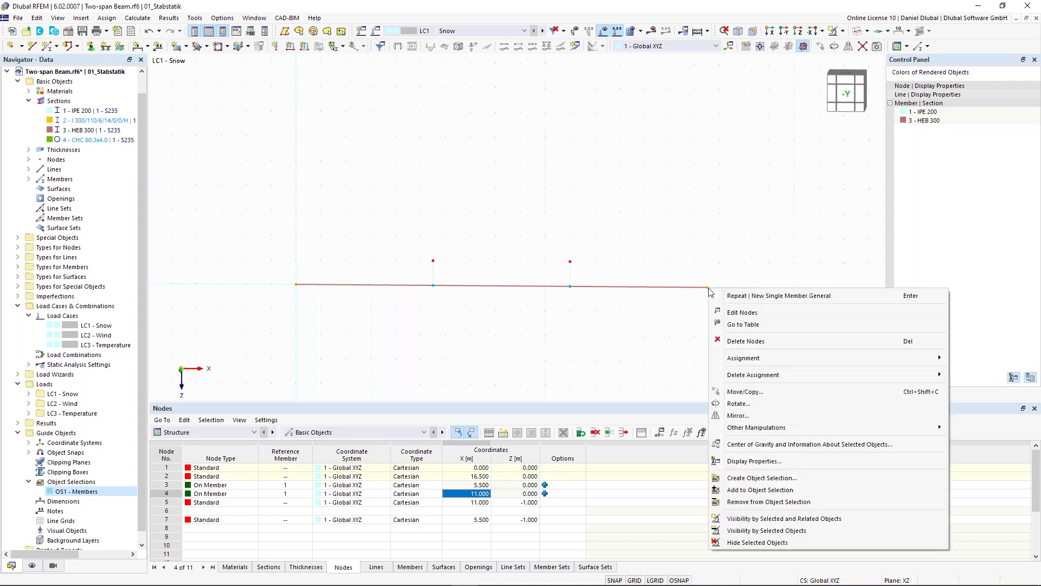
{"action": "left_click", "coordinate": [758, 391]}
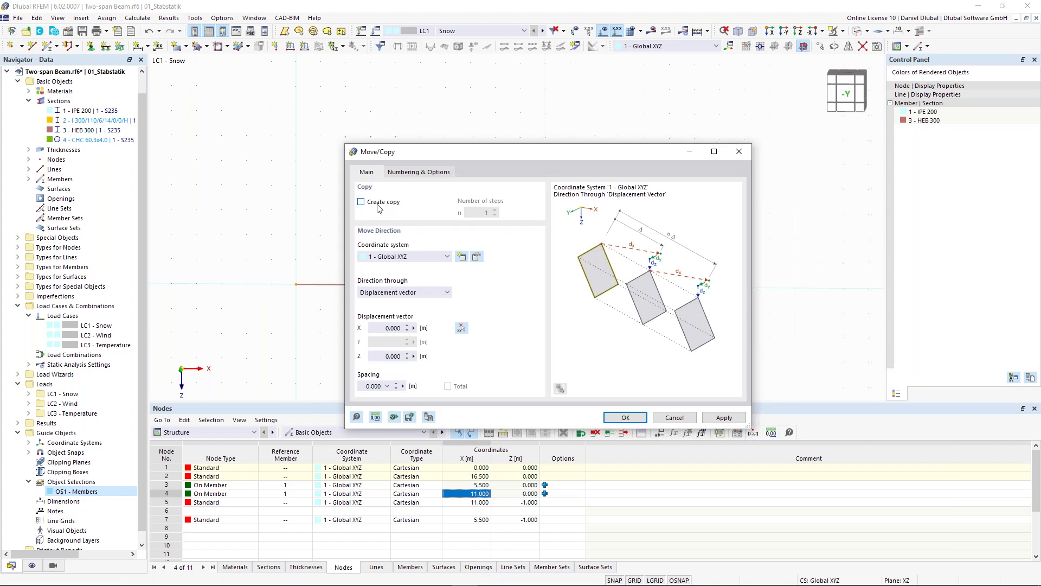
{"action": "left_click", "coordinate": [379, 209]}
{"action": "left_click", "coordinate": [418, 328]}
{"action": "left_click", "coordinate": [386, 357]}
{"action": "type", "text": "-2.3"}
{"action": "left_click", "coordinate": [640, 422]}
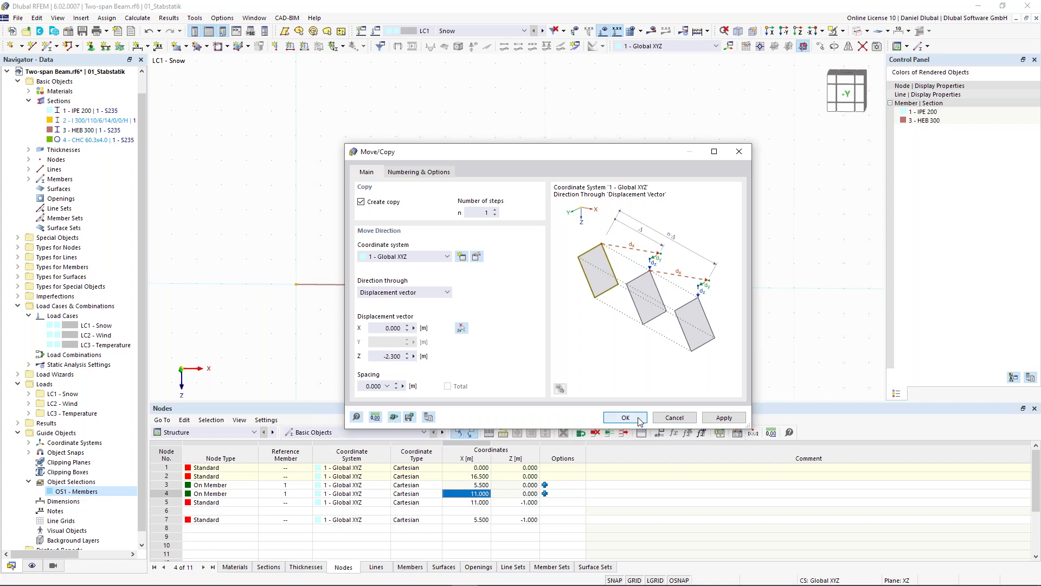
{"action": "left_click", "coordinate": [640, 420]}
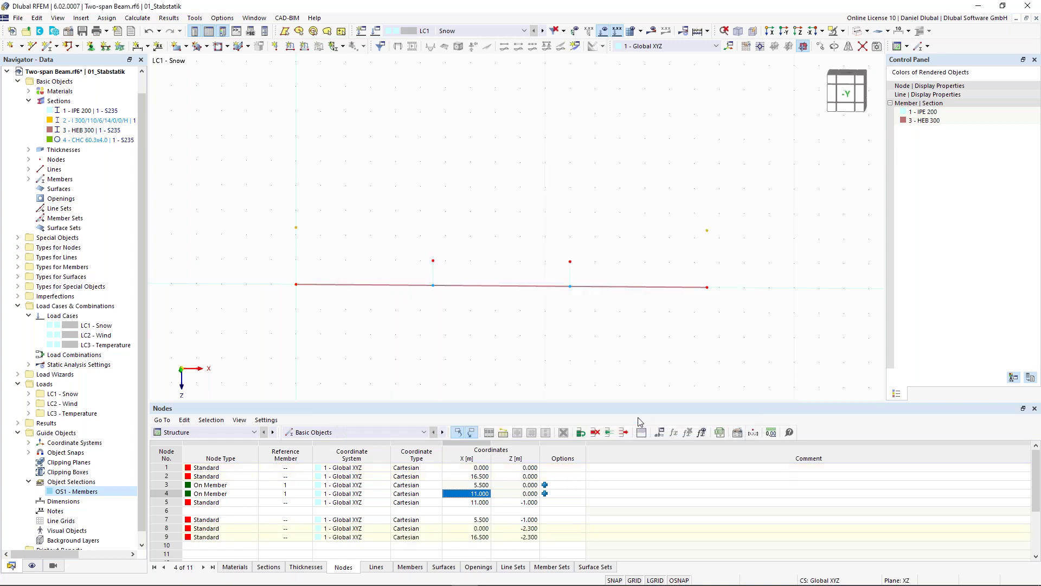
{"action": "left_click", "coordinate": [476, 233]}
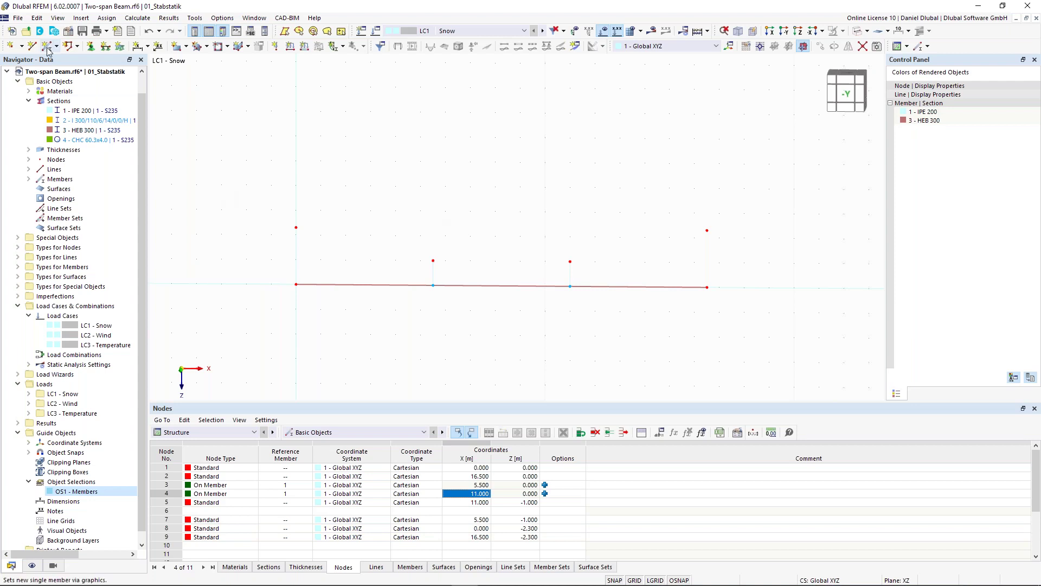
Step: Connect the four upper nodes from end to end with Truss (only N) IPE 200 members and display the model in transparent mode
{"action": "left_click", "coordinate": [48, 50]}
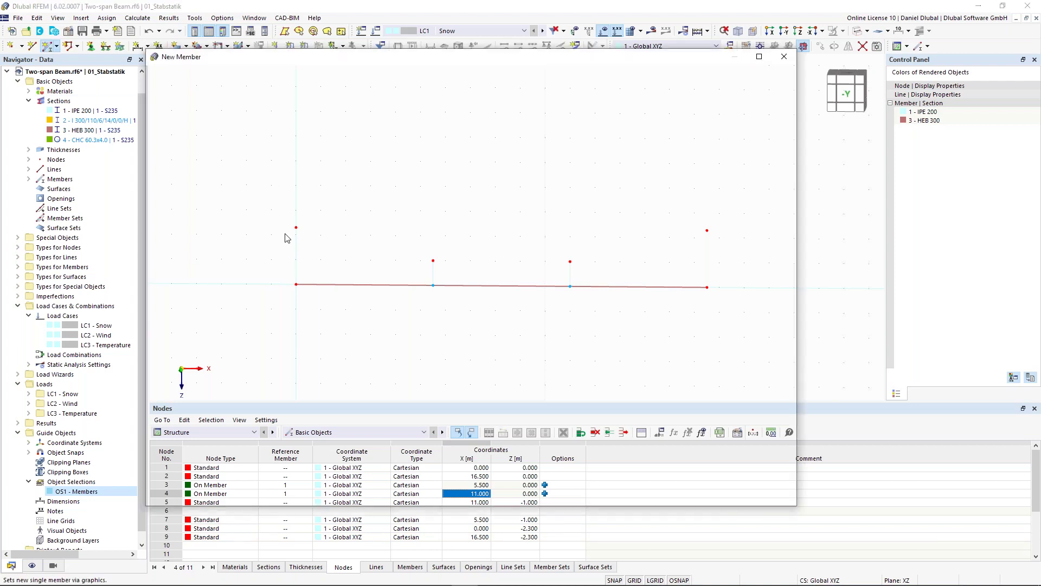
{"action": "left_click", "coordinate": [190, 137]}
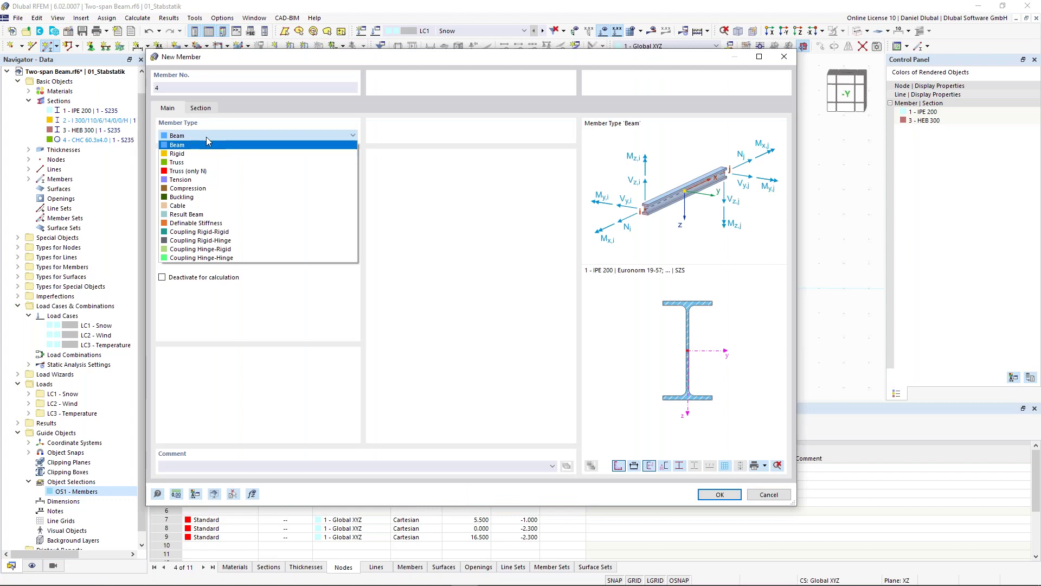
{"action": "left_click", "coordinate": [187, 171]}
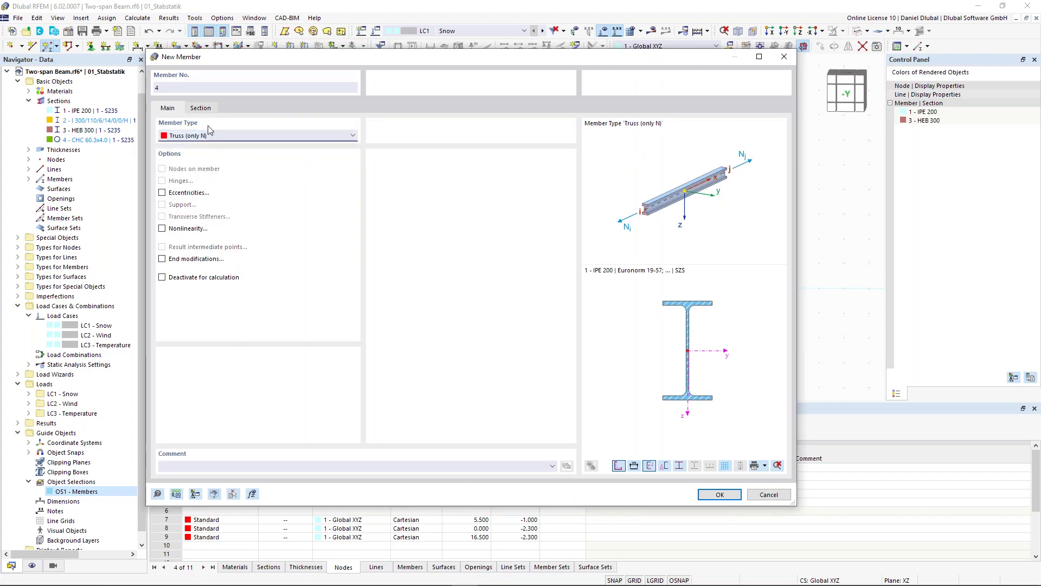
{"action": "left_click", "coordinate": [200, 108]}
{"action": "left_click", "coordinate": [168, 108]}
{"action": "left_click", "coordinate": [233, 494]}
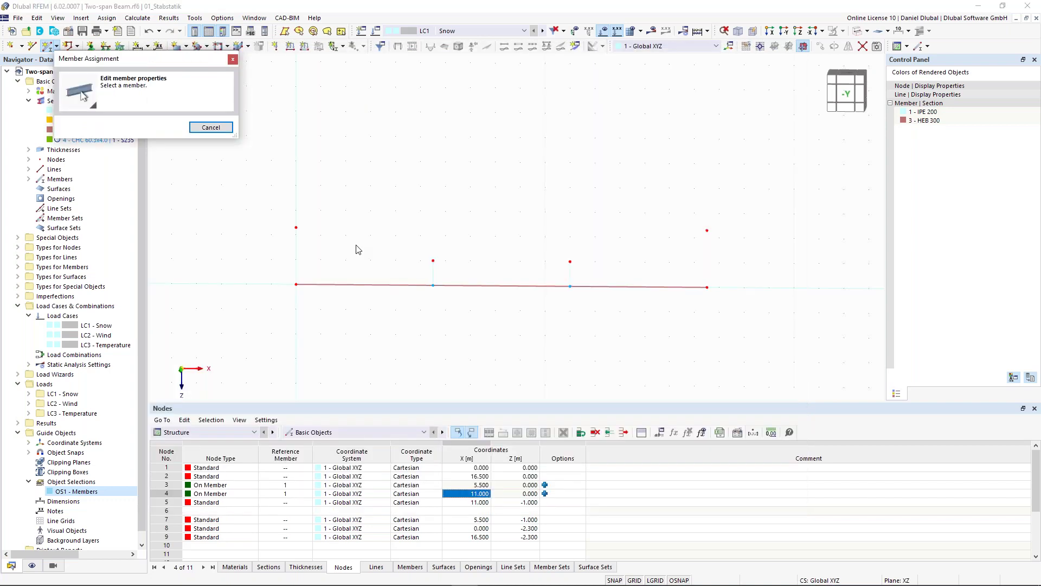
{"action": "left_click", "coordinate": [435, 284]}
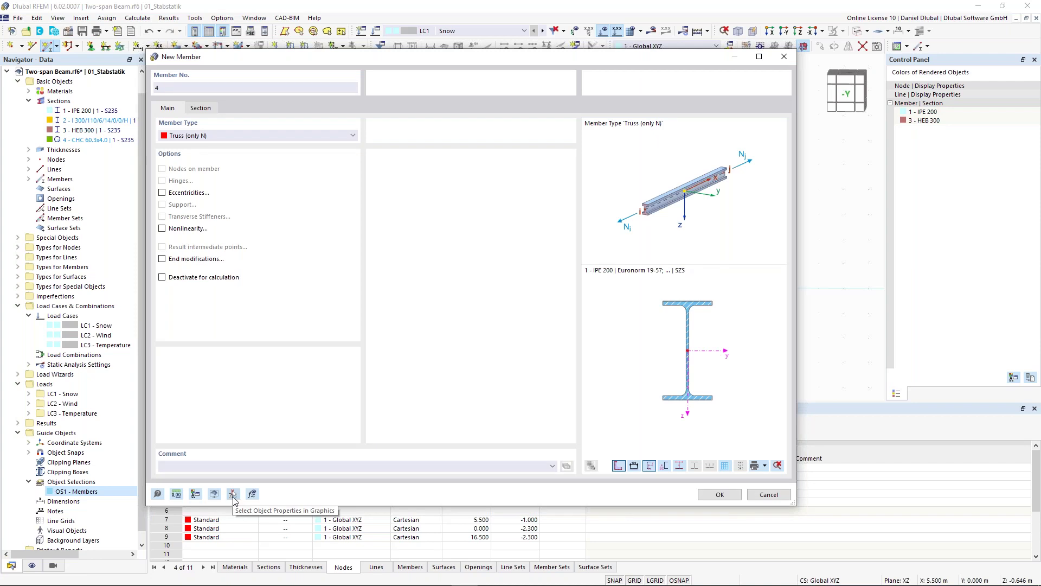
{"action": "left_click", "coordinate": [720, 494]}
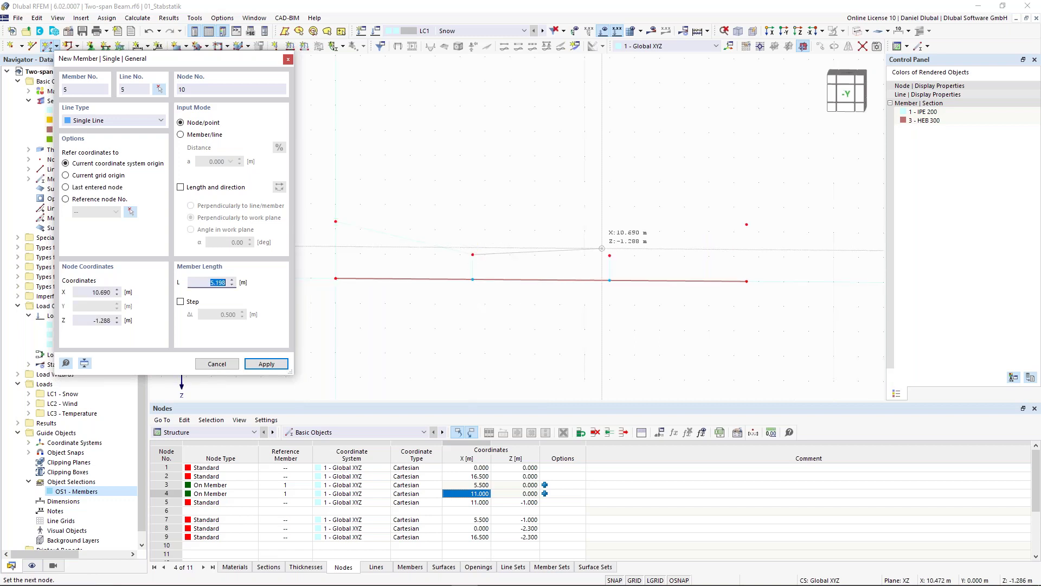
{"action": "left_click", "coordinate": [609, 256]}
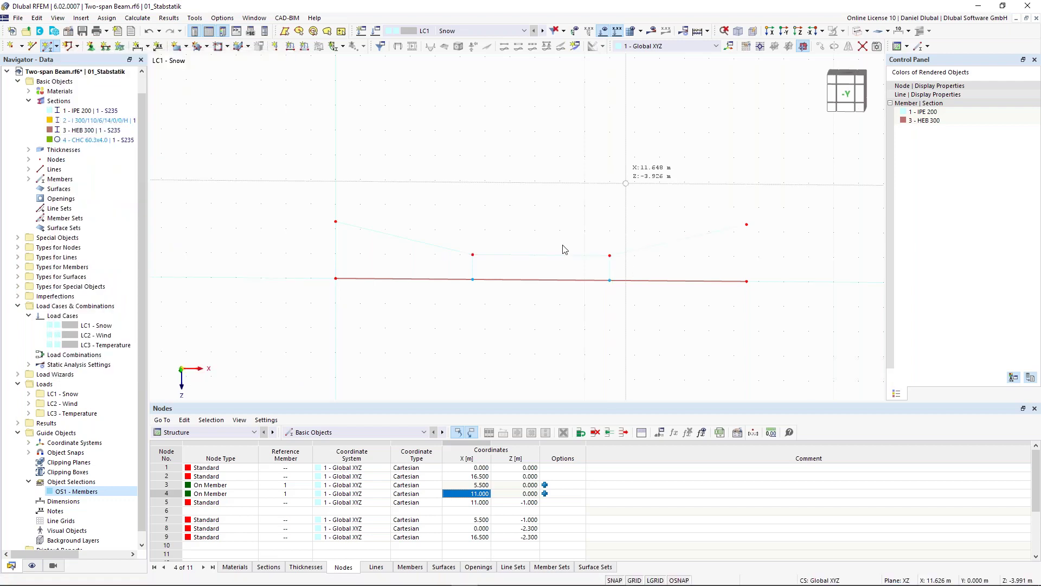
{"action": "left_click", "coordinate": [856, 32]}
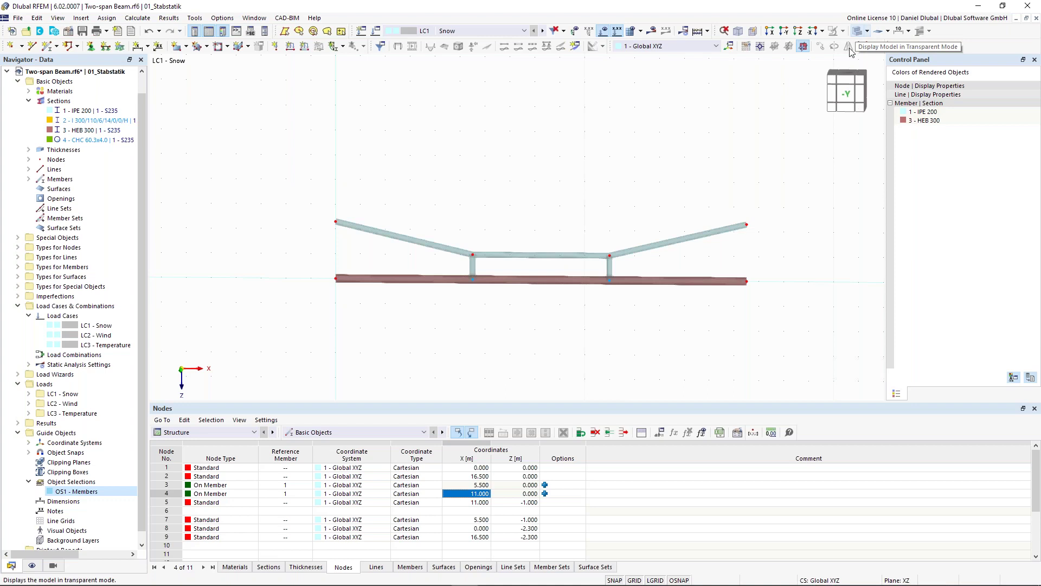
Step: Set the Z coordinate of the upper nodes of both vertical posts to -1.4 m
{"action": "scroll", "coordinate": [557, 253], "scroll_direction": "up", "scroll_amount": 1}
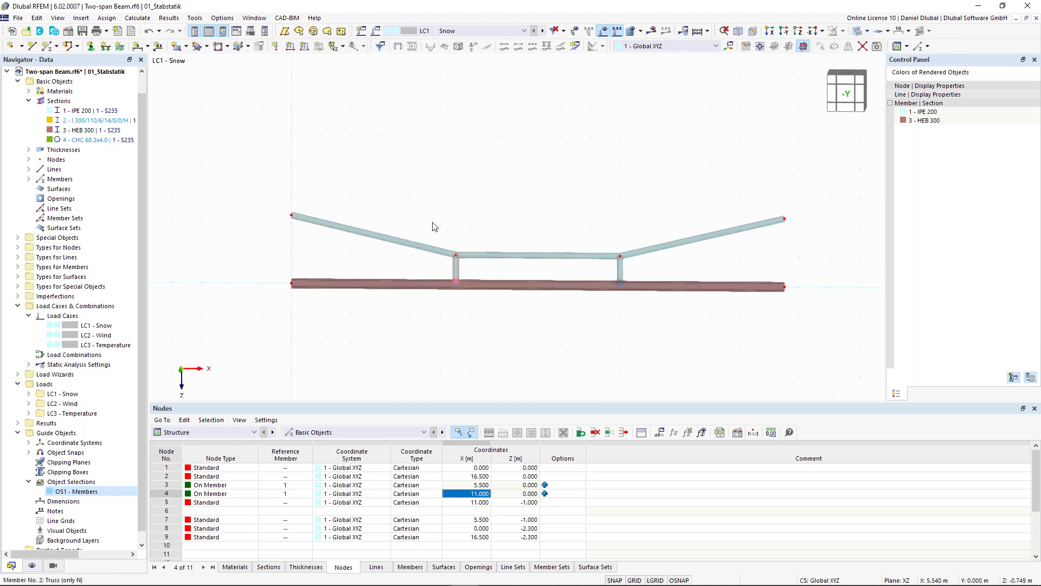
{"action": "left_click_drag", "start_coordinate": [433, 216], "coordinate": [627, 271]}
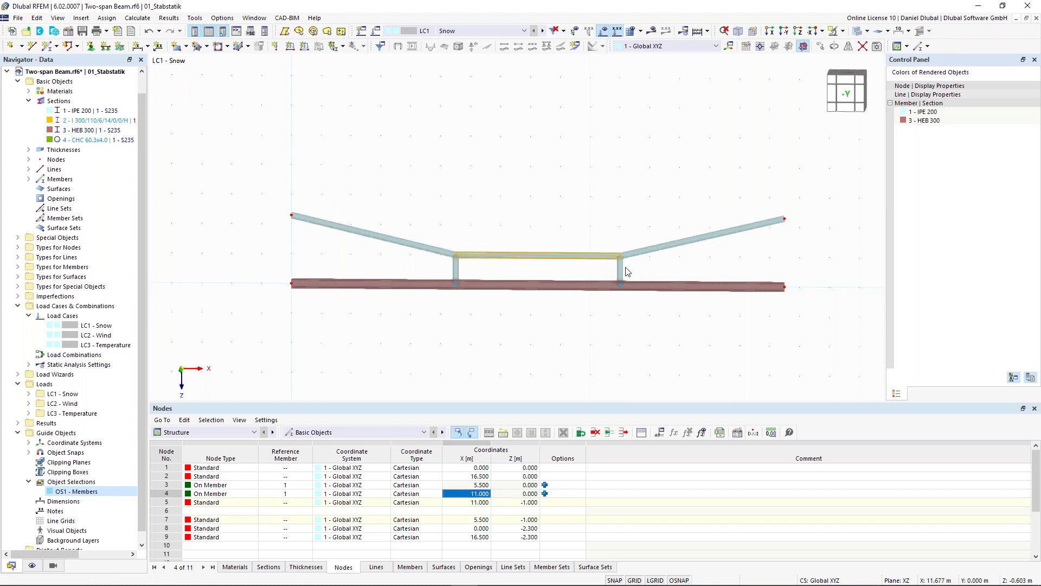
{"action": "double_click", "coordinate": [455, 255]}
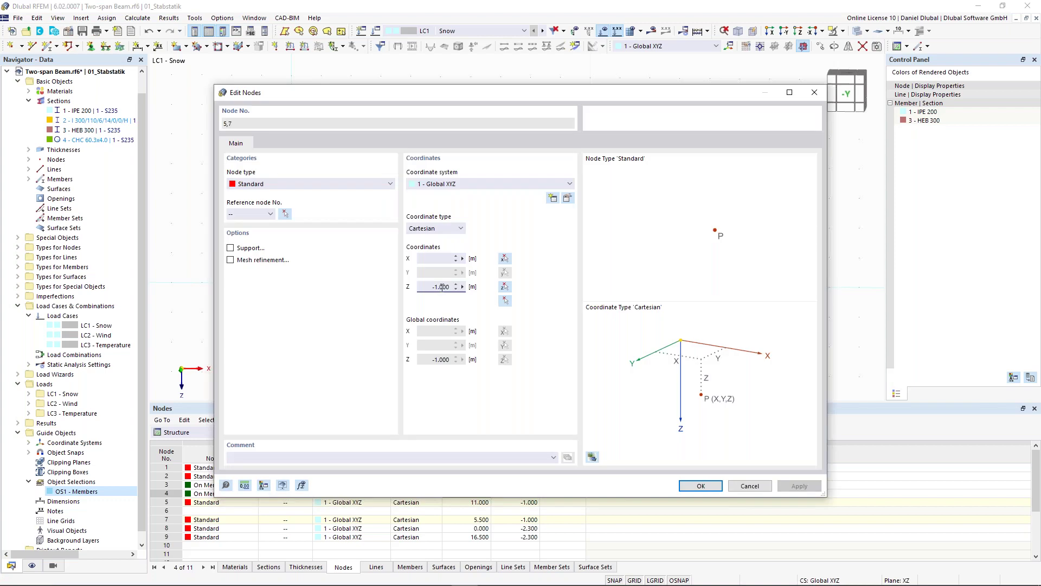
{"action": "type", "text": "4"}
{"action": "left_click_drag", "start_coordinate": [569, 93], "coordinate": [520, 280]}
{"action": "left_click_drag", "start_coordinate": [633, 279], "coordinate": [635, 212]}
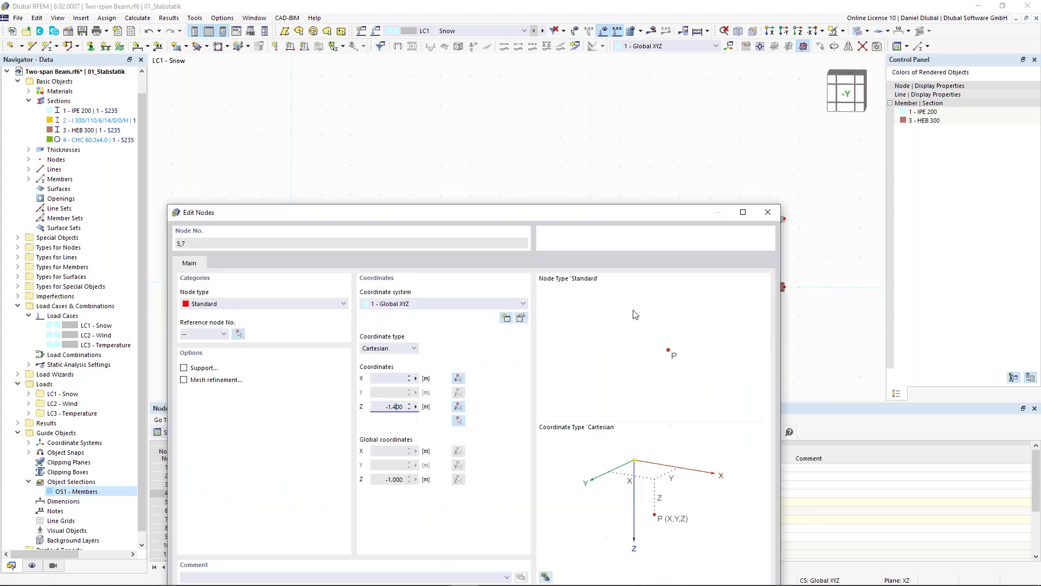
{"action": "left_click", "coordinate": [655, 511]}
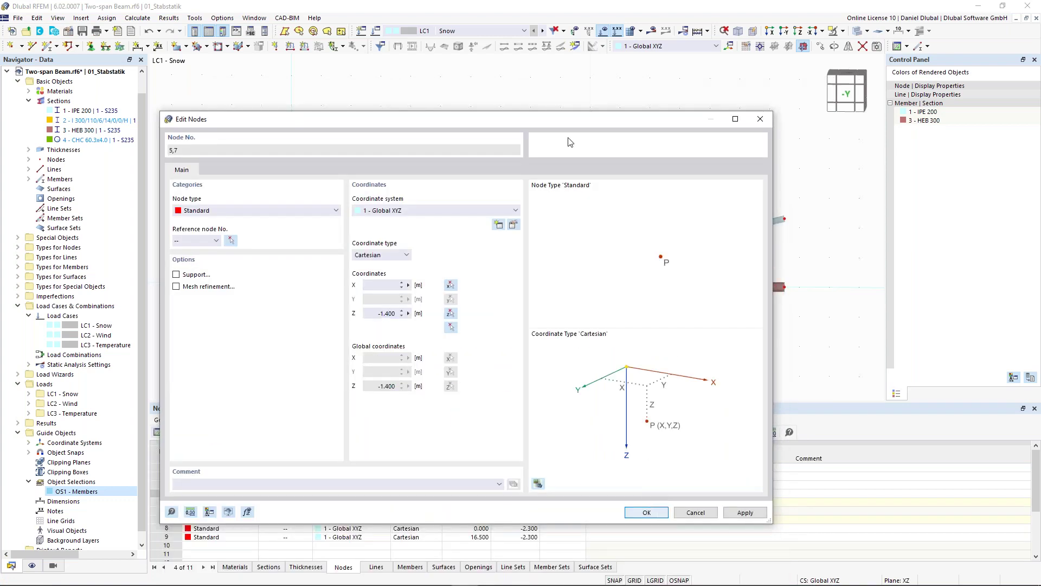
{"action": "left_click", "coordinate": [510, 120]}
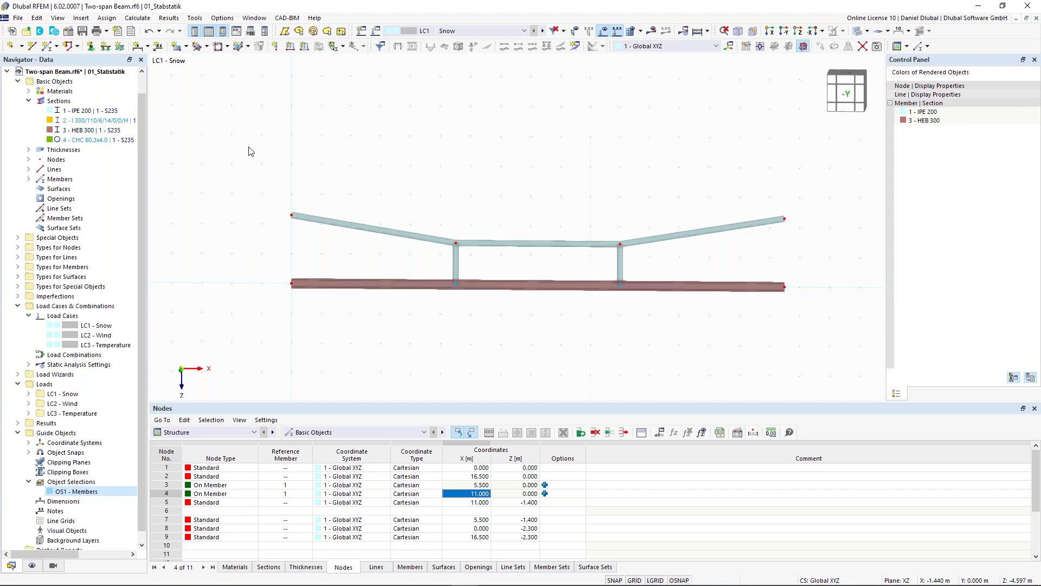
Step: Assign the Hinged nodal support to nodes 1, 8 and 9, and a Roller support to the beam's end node 2
{"action": "left_click_drag", "start_coordinate": [763, 164], "coordinate": [811, 254]}
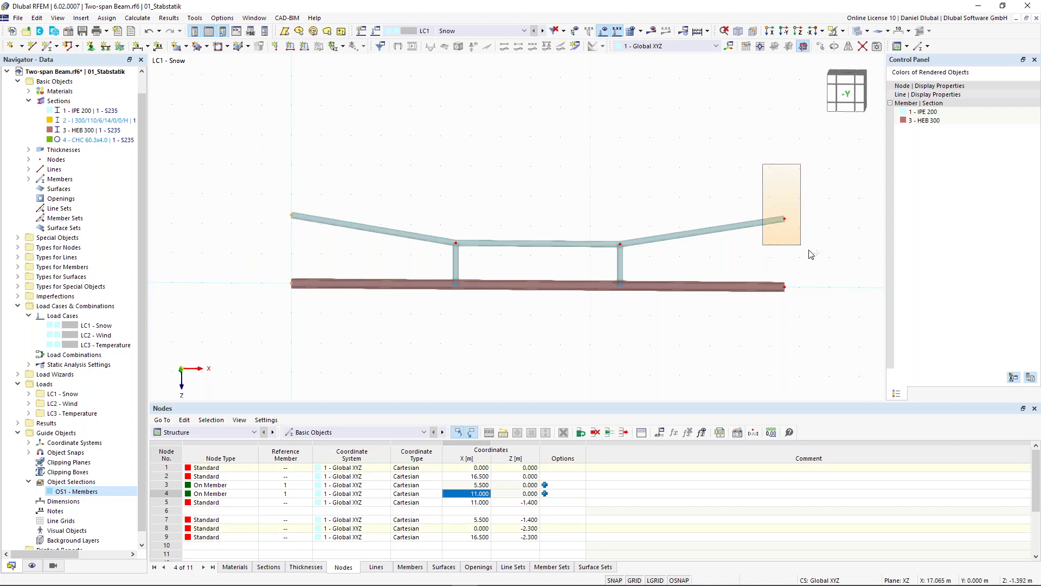
{"action": "left_click_drag", "start_coordinate": [811, 254], "coordinate": [811, 255]}
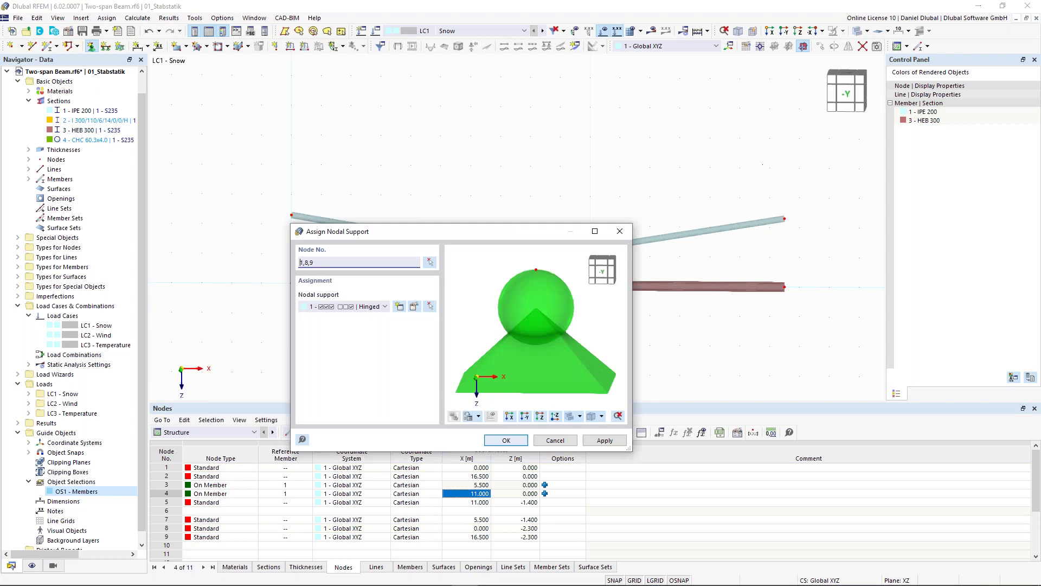
{"action": "left_click", "coordinate": [785, 286]}
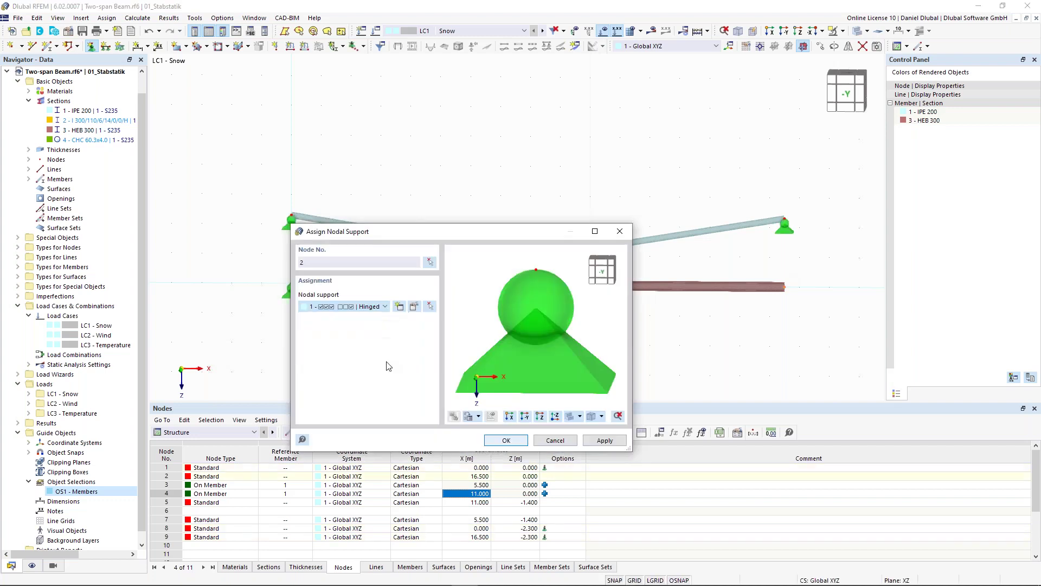
{"action": "left_click", "coordinate": [387, 362]}
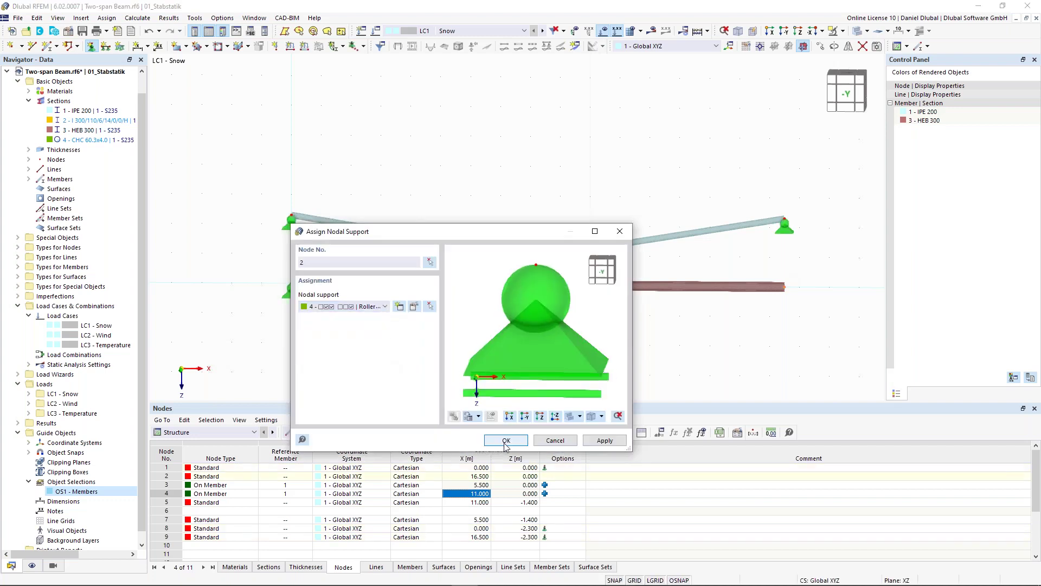
{"action": "left_click", "coordinate": [505, 441]}
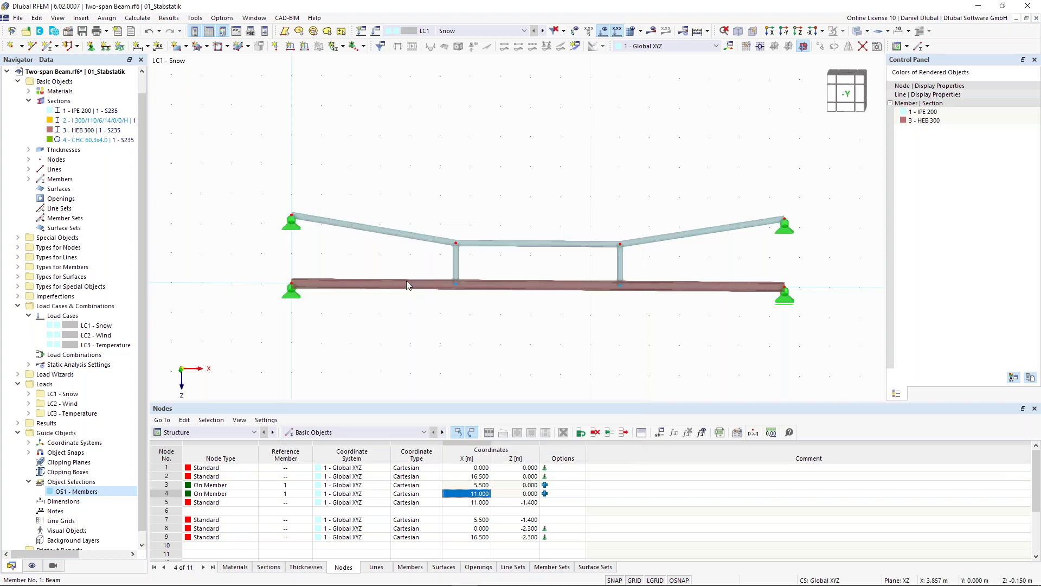
Step: Apply a uniform member force of 15 kN/m in global Z to the HEB 300 beam in load case LC1 - Snow
{"action": "left_click", "coordinate": [307, 50]}
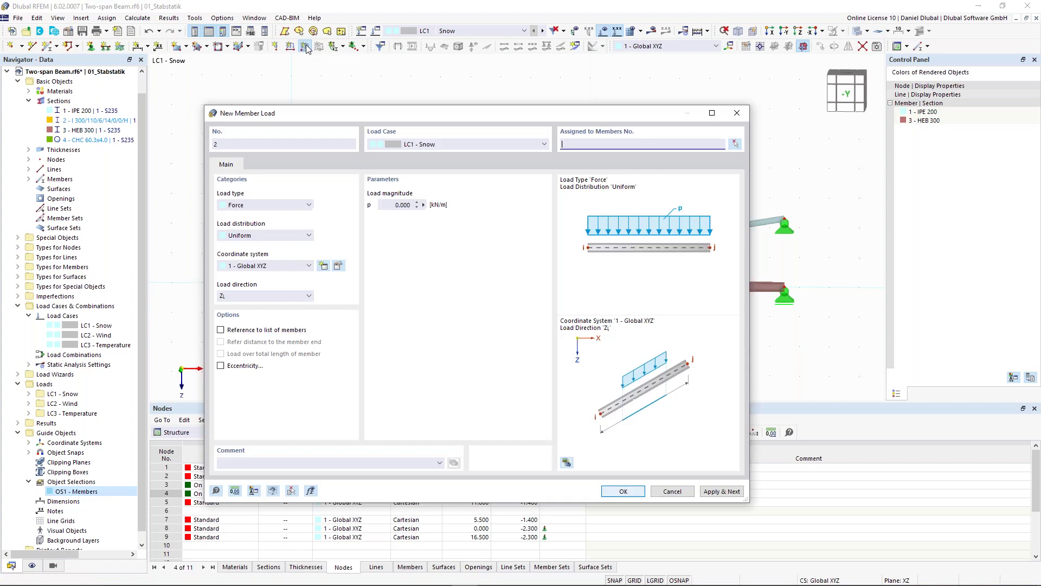
{"action": "left_click", "coordinate": [401, 205]}
{"action": "type", "text": "15"}
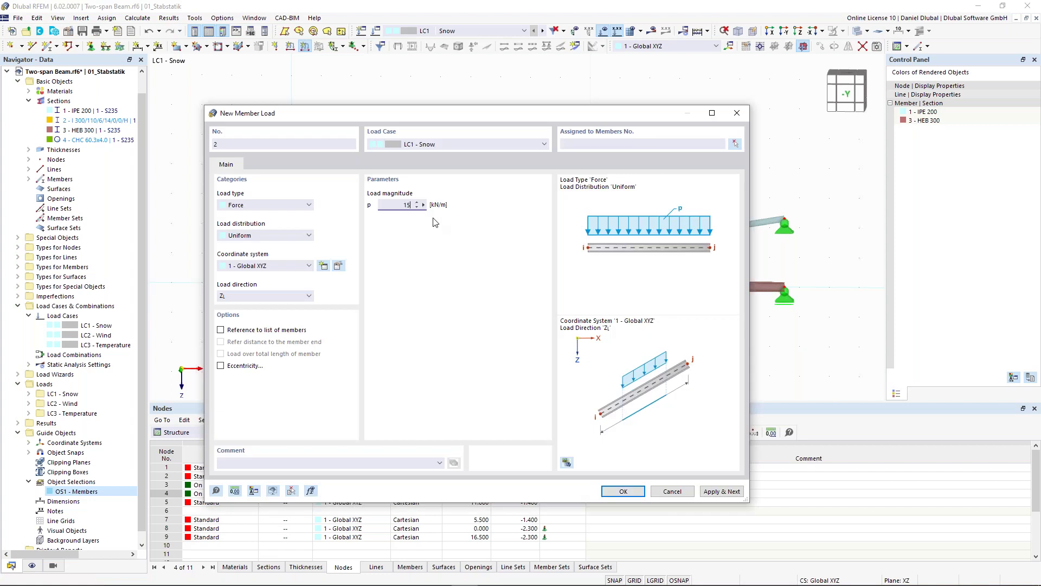
{"action": "left_click", "coordinate": [628, 488]}
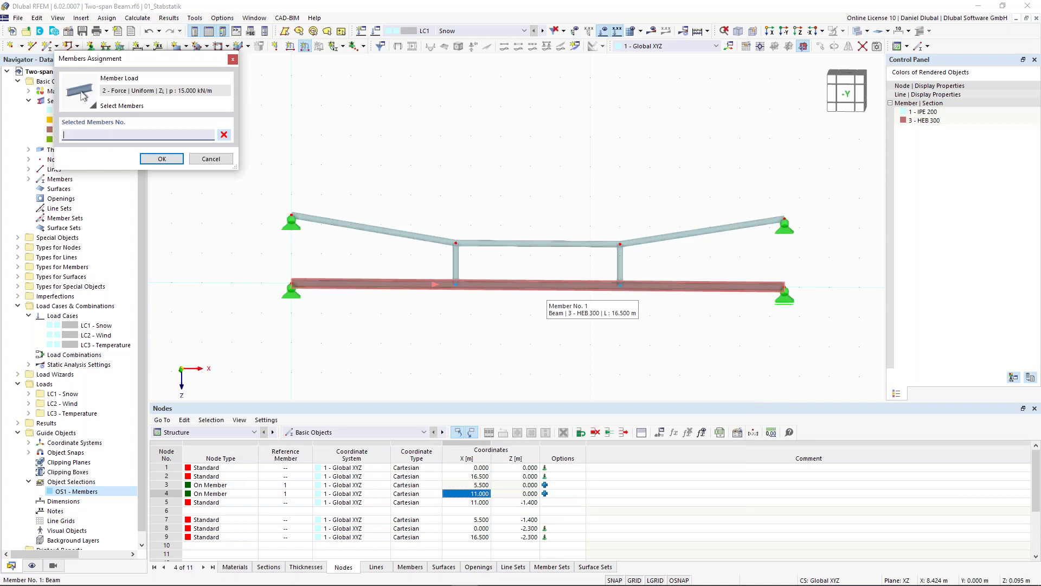
{"action": "left_click", "coordinate": [495, 287]}
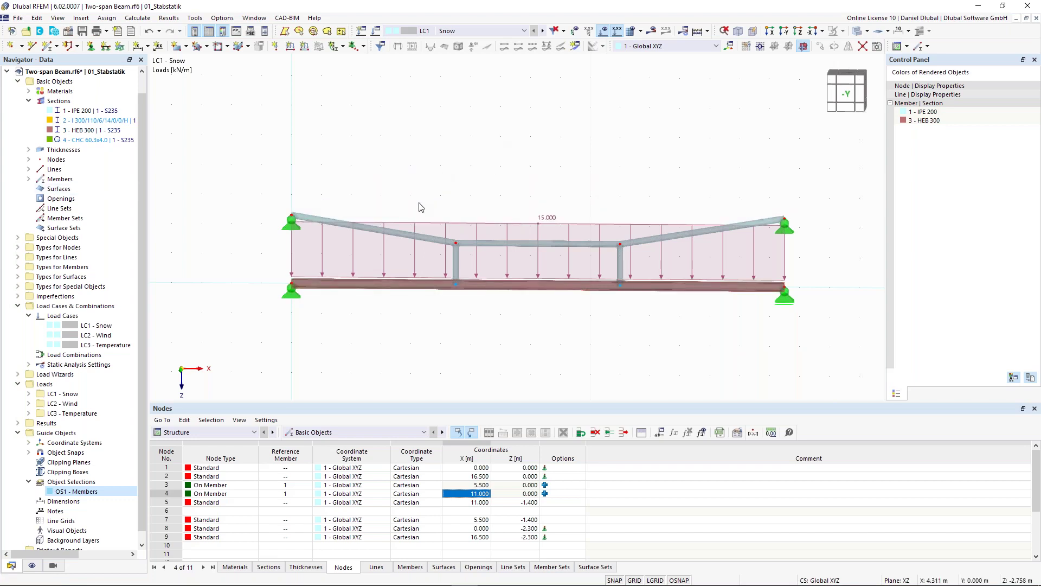
Step: Calculate load case LC1 - Snow and display the axial forces N with the load display hidden
{"action": "middle_click_drag", "start_coordinate": [418, 203], "coordinate": [375, 204]}
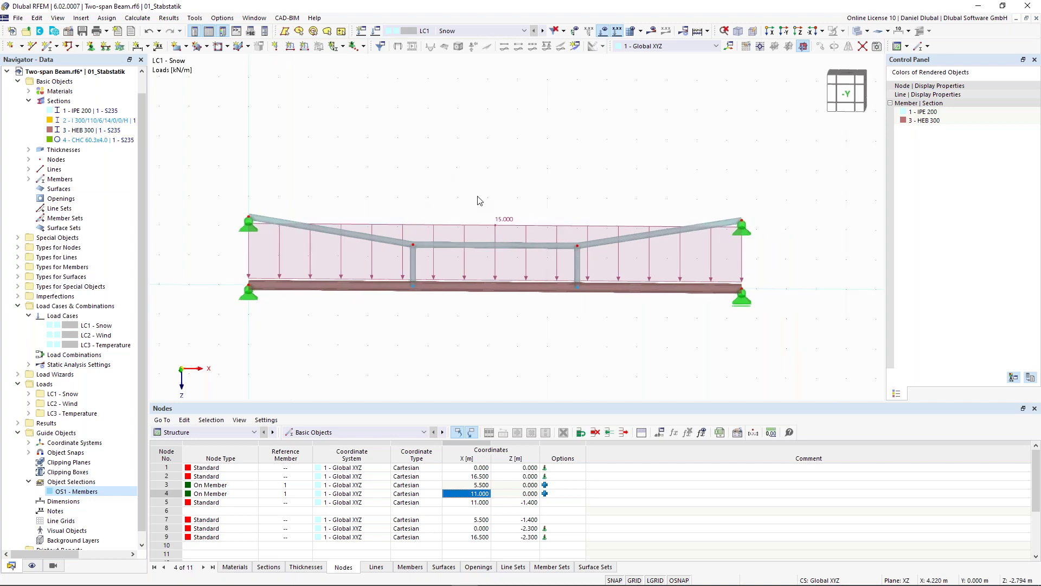
{"action": "left_click", "coordinate": [650, 33]}
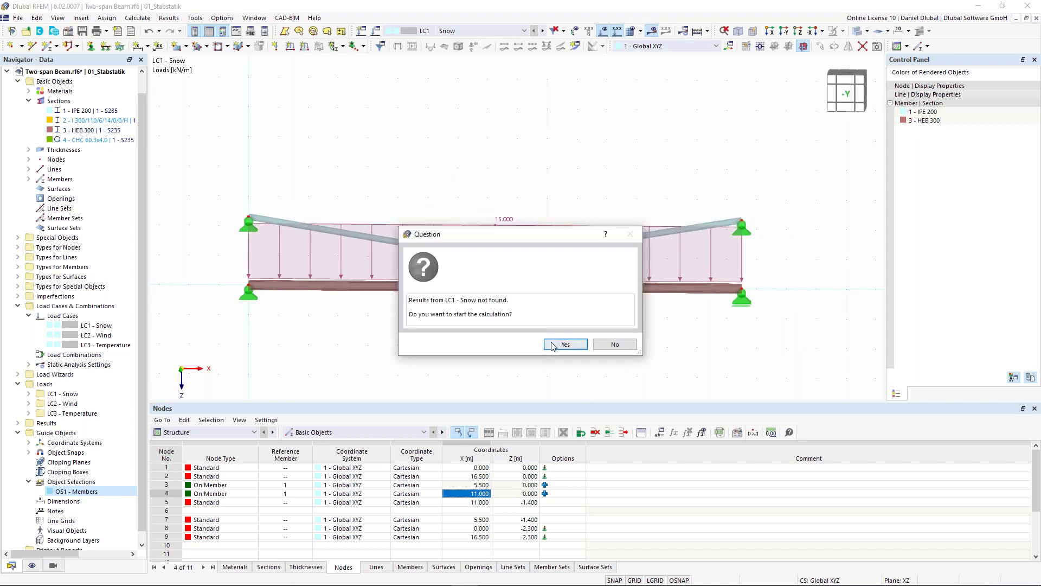
{"action": "left_click", "coordinate": [557, 346]}
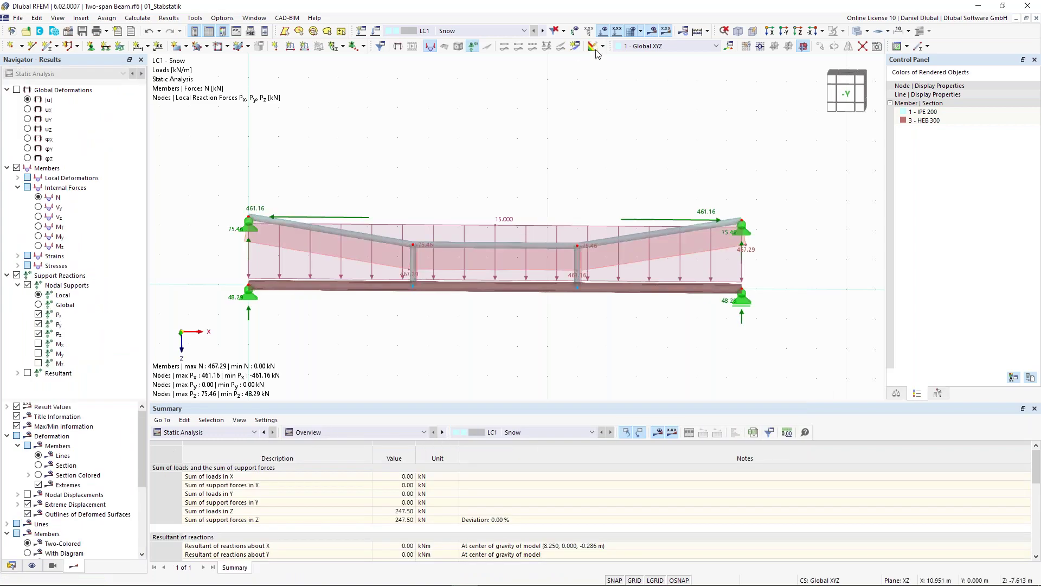
{"action": "left_click", "coordinate": [653, 31]}
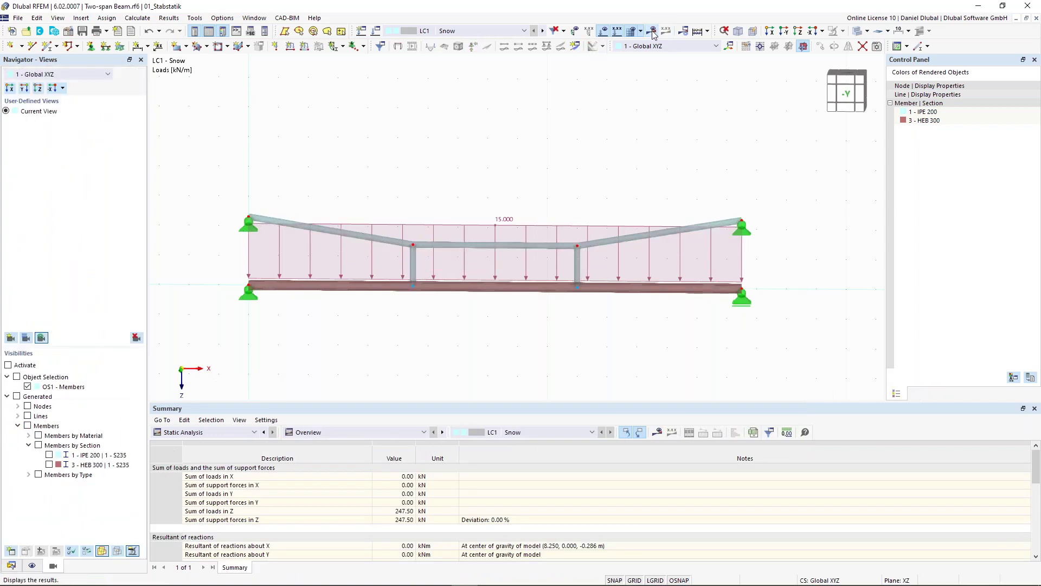
{"action": "left_click", "coordinate": [653, 31]}
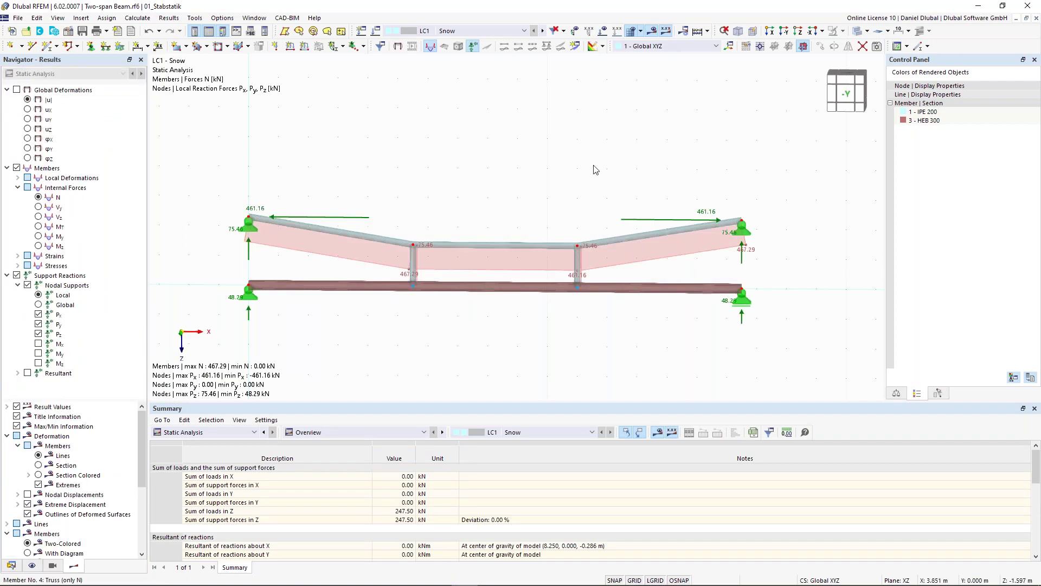
{"action": "scroll", "coordinate": [423, 239], "scroll_direction": "up", "scroll_amount": 2}
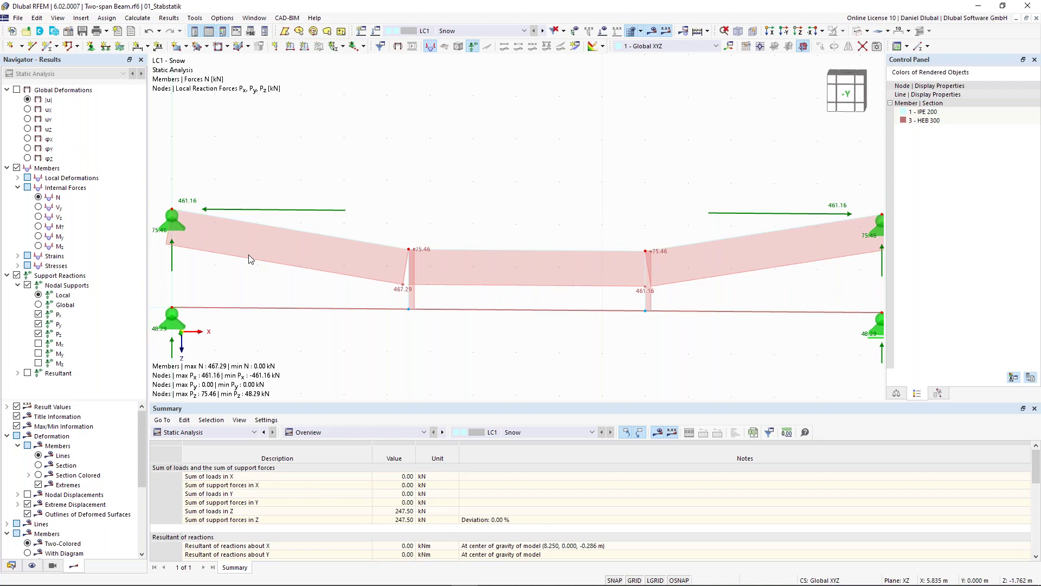
Step: View the bending moments My and the global deformations as colored sections, with the loads displayed
{"action": "left_click", "coordinate": [38, 236]}
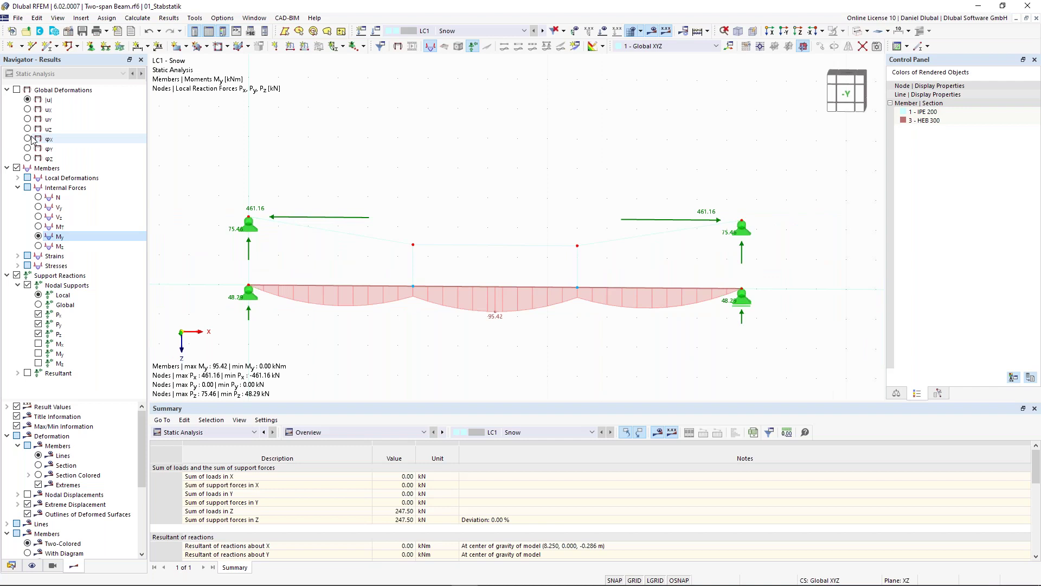
{"action": "left_click", "coordinate": [17, 90]}
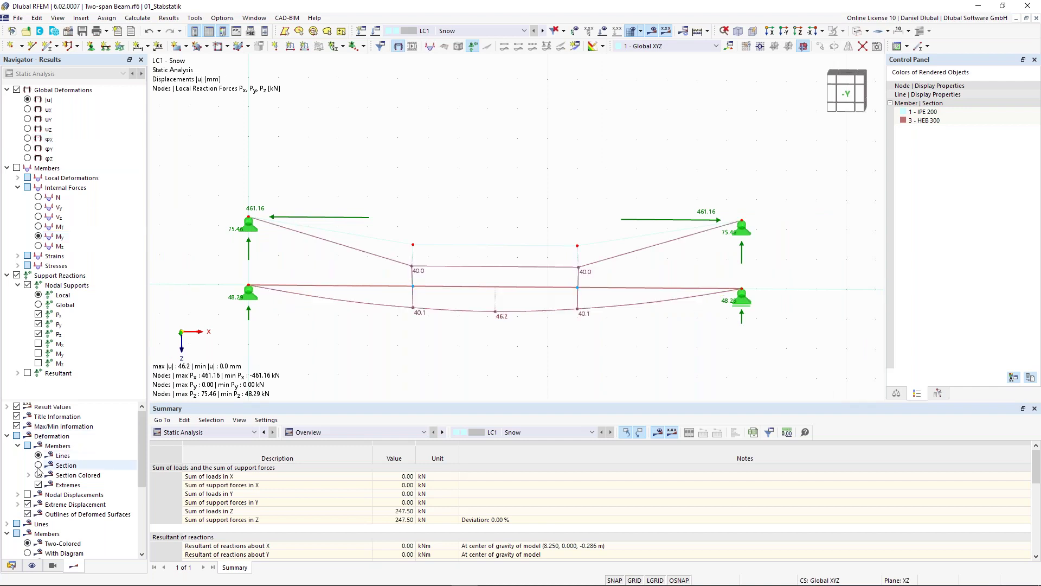
{"action": "left_click", "coordinate": [38, 475]}
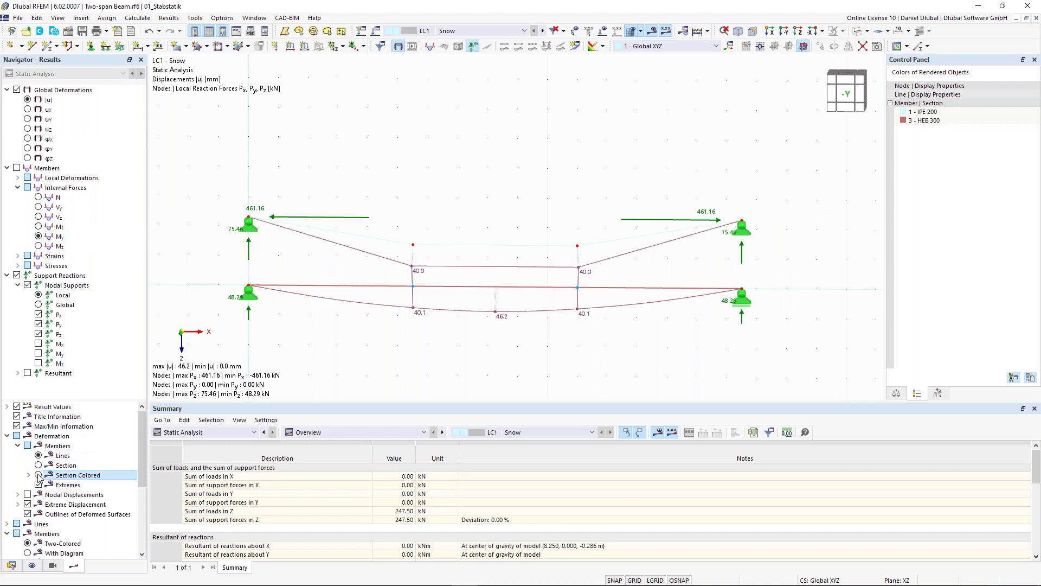
{"action": "left_click", "coordinate": [604, 30]}
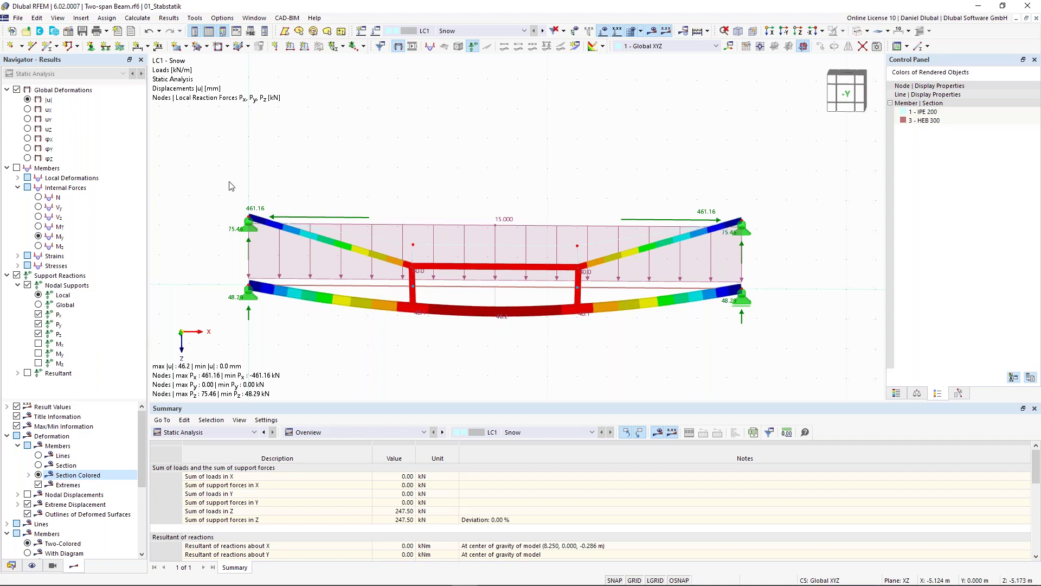
{"action": "mouse_move", "coordinate": [415, 257]}
Step: Compare the beam's bending moment diagram My with the truss members' axial force diagram N
{"action": "left_click", "coordinate": [39, 237]}
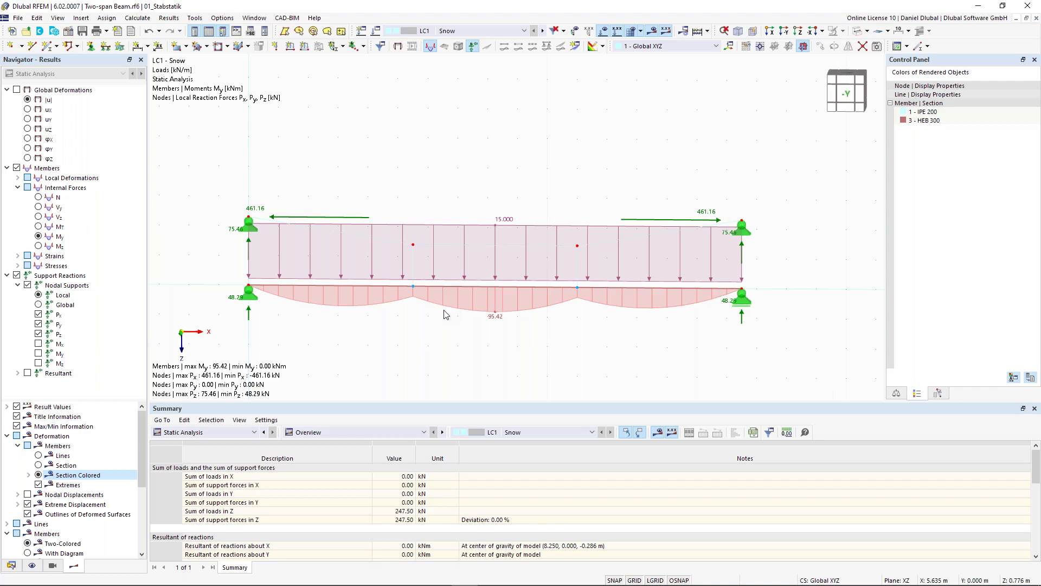
{"action": "scroll", "coordinate": [412, 273], "scroll_direction": "up", "scroll_amount": 1}
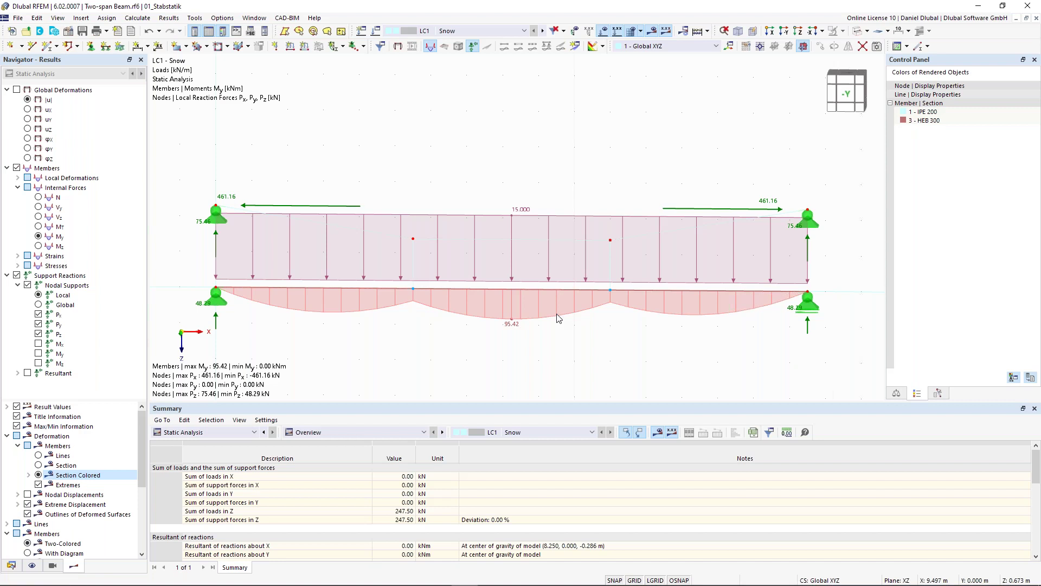
{"action": "left_click", "coordinate": [38, 197]}
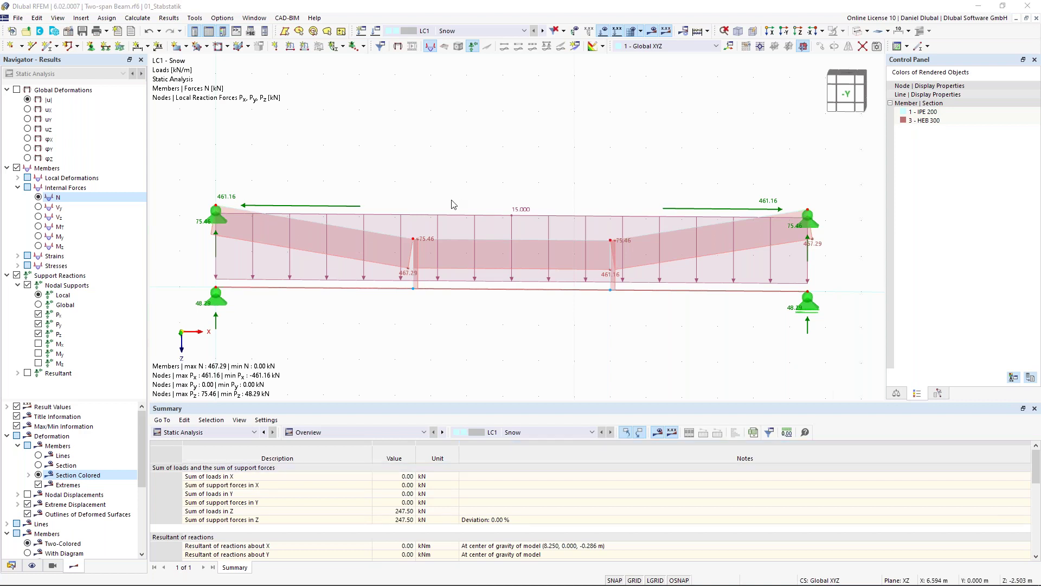
{"action": "scroll", "coordinate": [452, 200], "scroll_direction": "down", "scroll_amount": 2}
{"action": "middle_click_drag", "start_coordinate": [451, 181], "coordinate": [460, 194]}
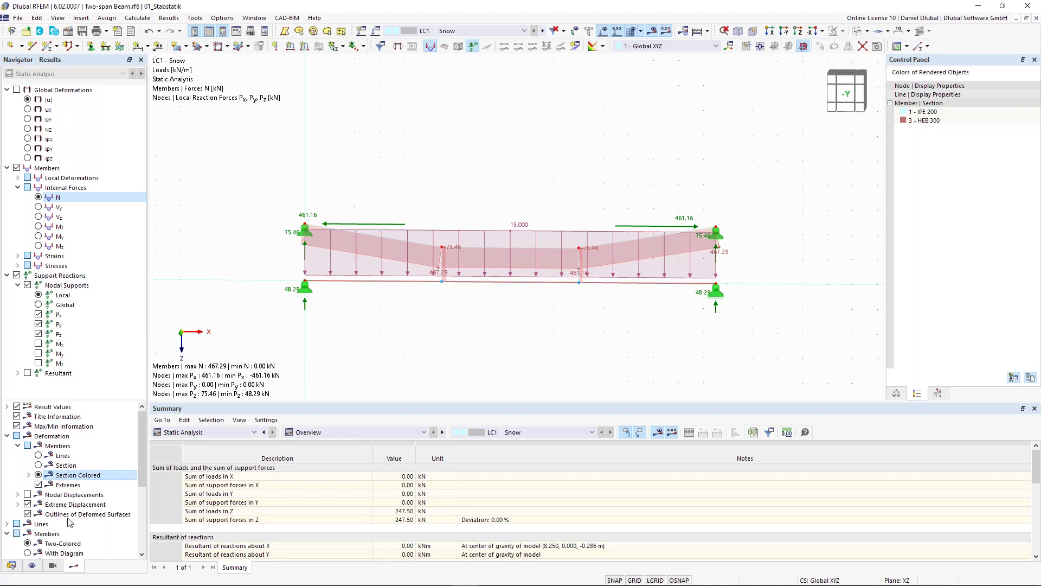
Step: Expand the member-related object types and examine the member types offered for a new member, including the couplings
{"action": "left_click", "coordinate": [10, 565]}
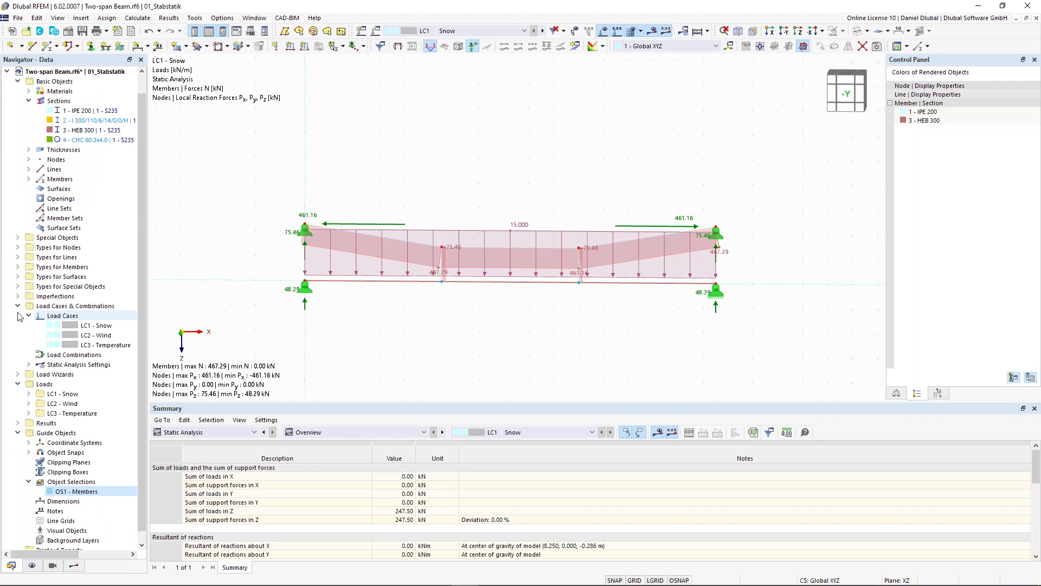
{"action": "left_click", "coordinate": [18, 266]}
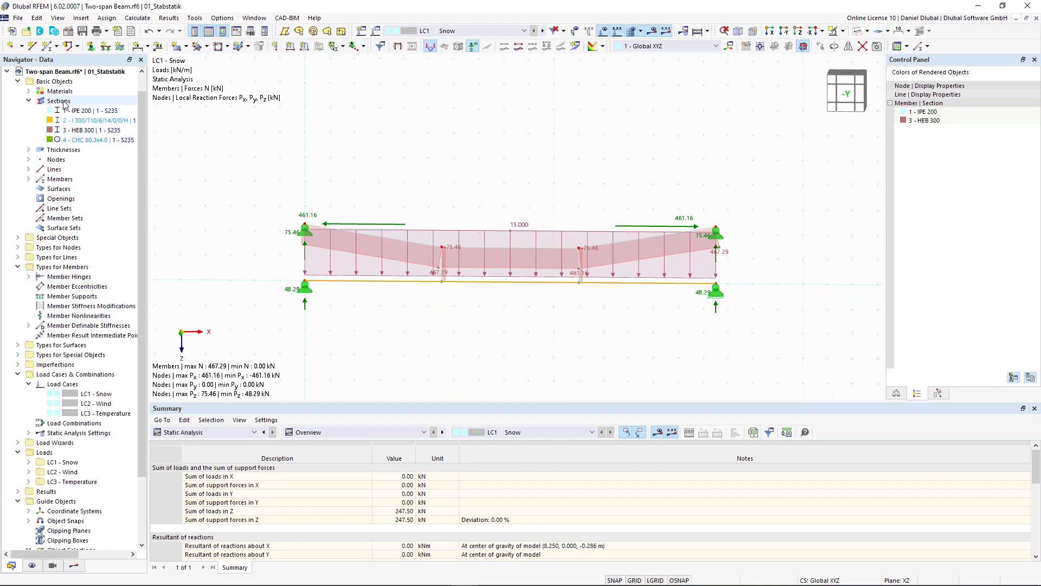
{"action": "left_click", "coordinate": [47, 49]}
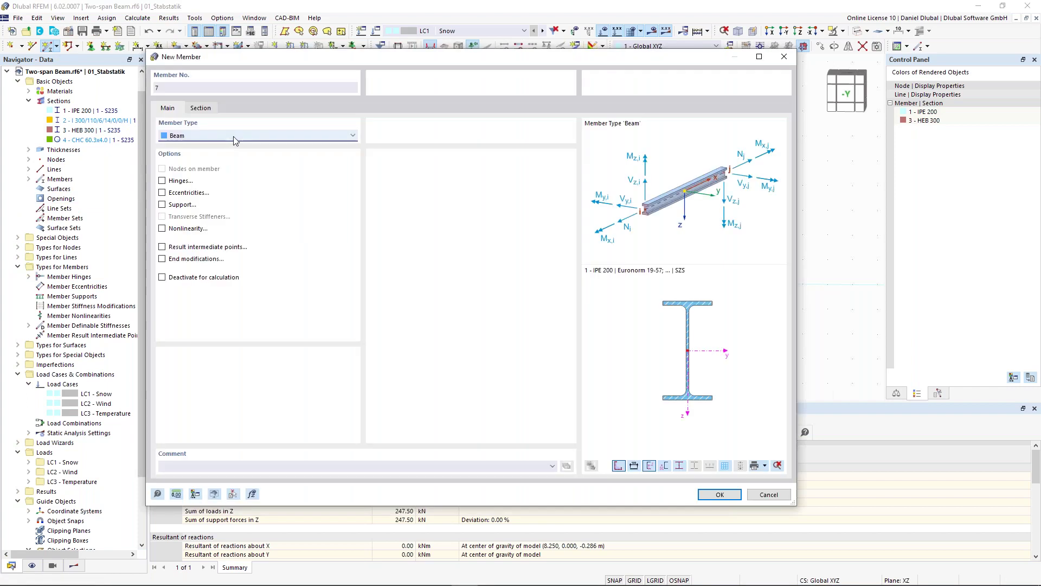
{"action": "left_click", "coordinate": [227, 135]}
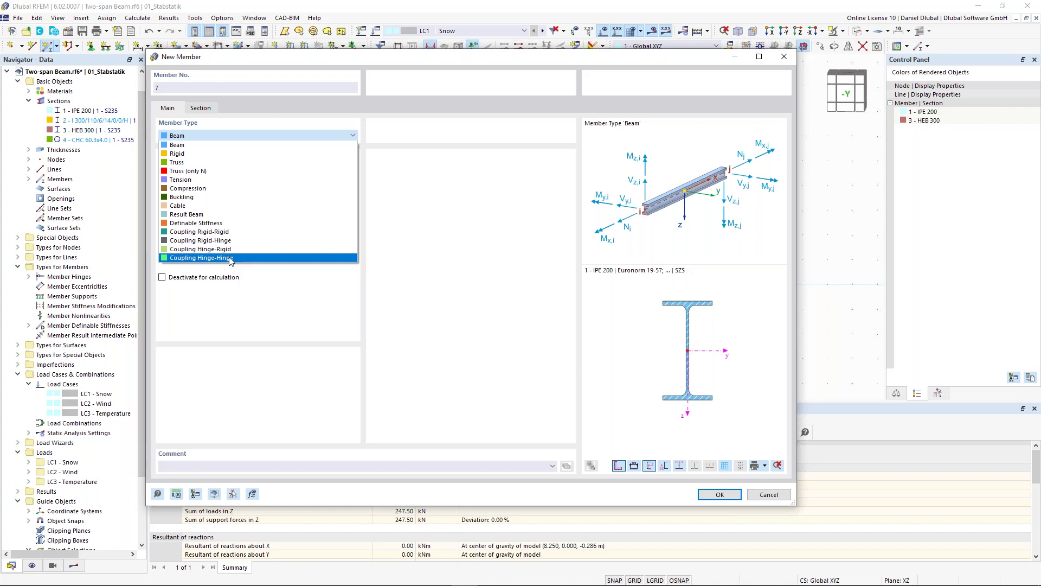
{"action": "left_click", "coordinate": [788, 58]}
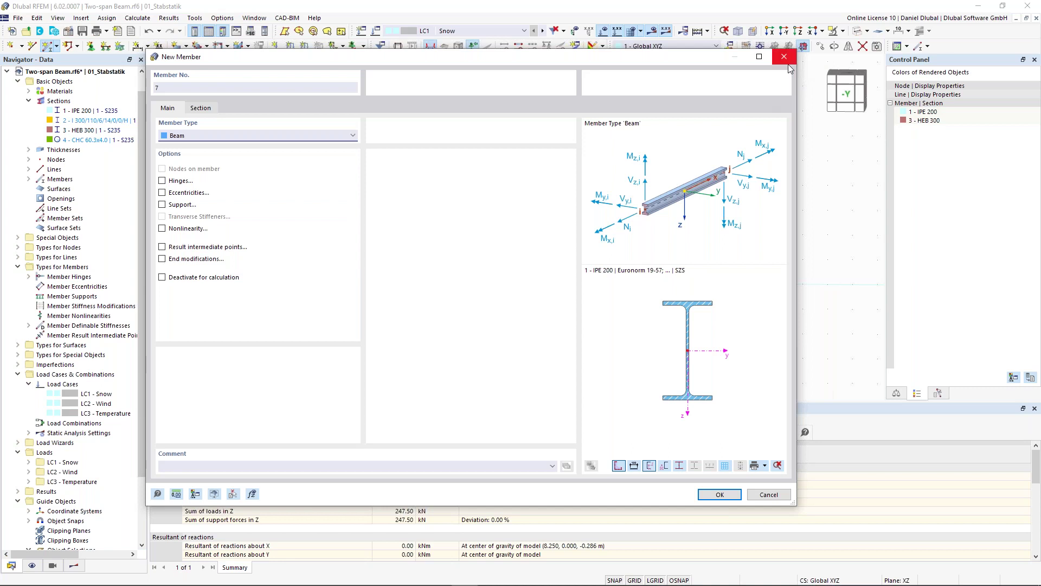
{"action": "key", "text": "Escape"}
Step: Examine the rigid link types offered for a new rigid link, including Line to line and Diaphragm, without creating one
{"action": "left_click", "coordinate": [18, 355]}
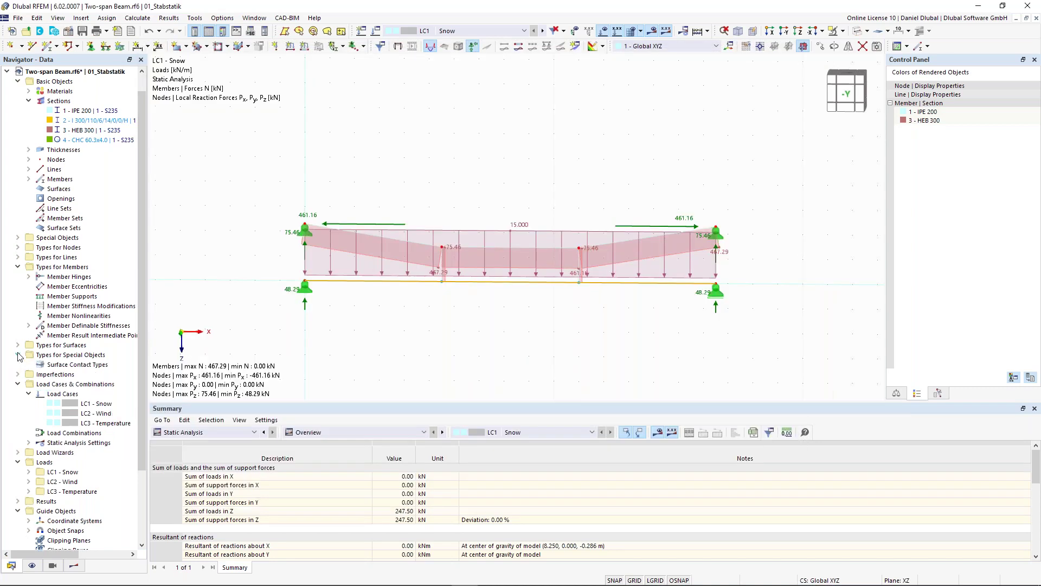
{"action": "left_click", "coordinate": [18, 238]}
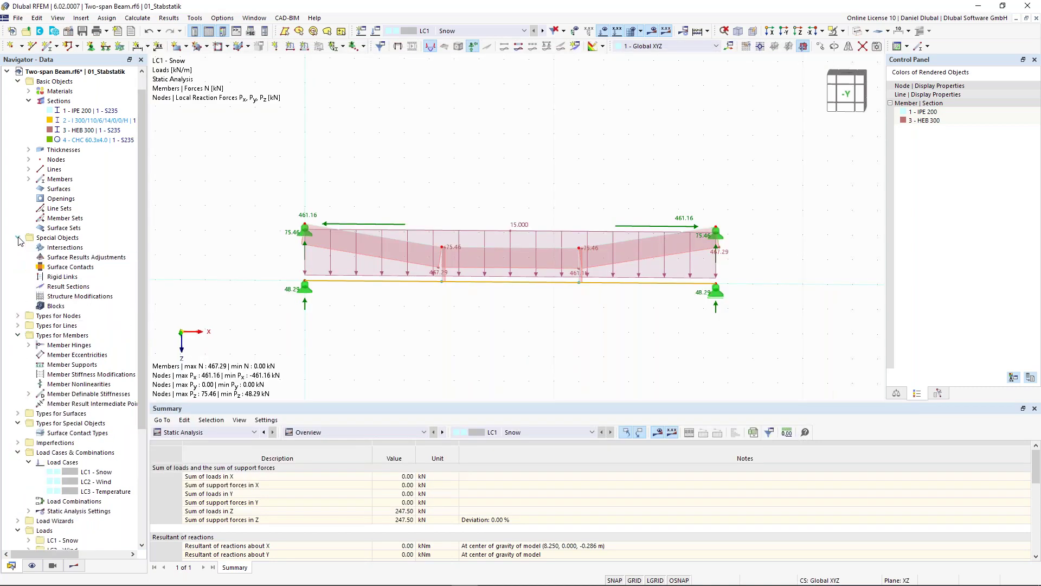
{"action": "left_click", "coordinate": [75, 279]}
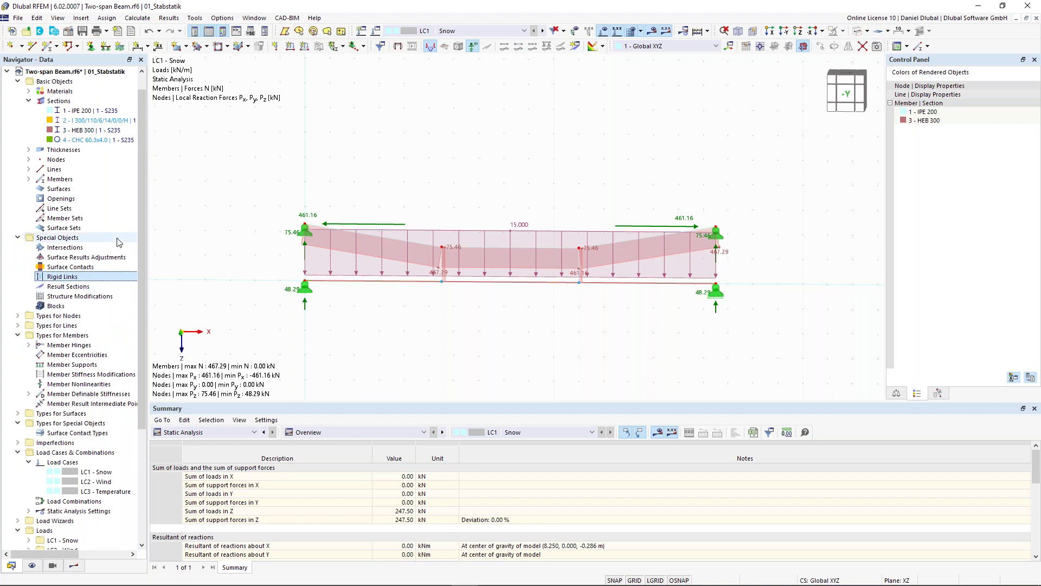
{"action": "right_click", "coordinate": [82, 281]}
{"action": "left_click", "coordinate": [102, 286]}
{"action": "left_click", "coordinate": [389, 213]}
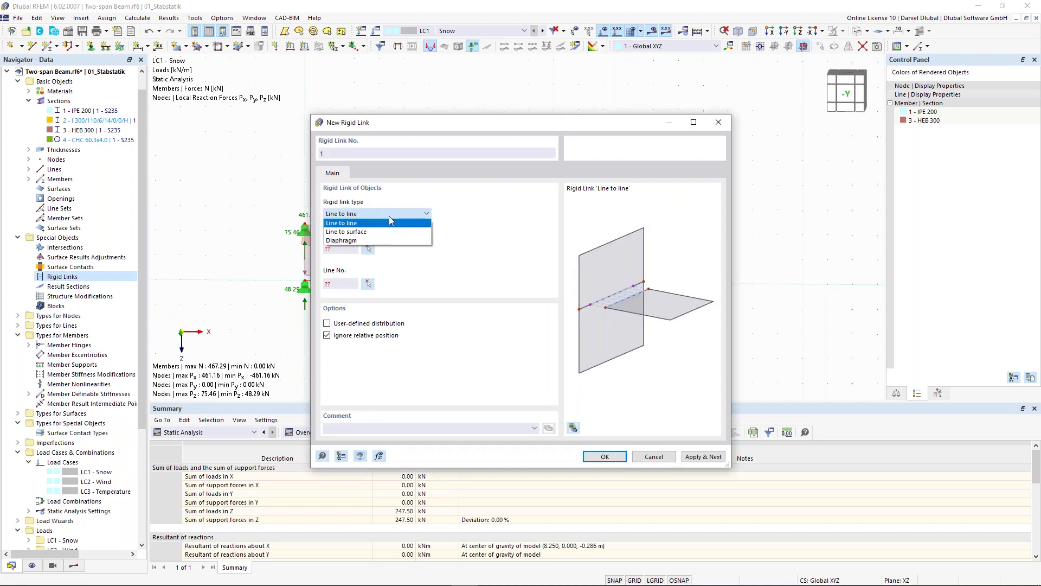
{"action": "left_click", "coordinate": [389, 216]}
{"action": "left_click", "coordinate": [412, 213]}
{"action": "left_click", "coordinate": [408, 241]}
{"action": "left_click", "coordinate": [409, 214]}
{"action": "left_click", "coordinate": [400, 224]}
{"action": "left_click", "coordinate": [726, 122]}
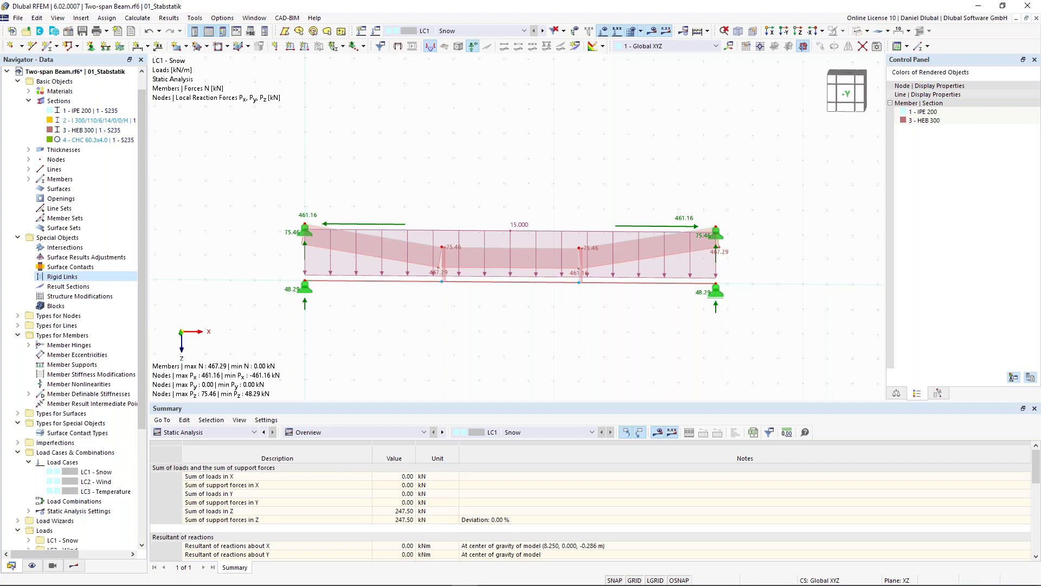
Step: Delete the entire structure from the workspace and open the blocks library in Dlubal Center
{"action": "left_click_drag", "start_coordinate": [255, 162], "coordinate": [770, 347]}
{"action": "key", "text": "Delete"}
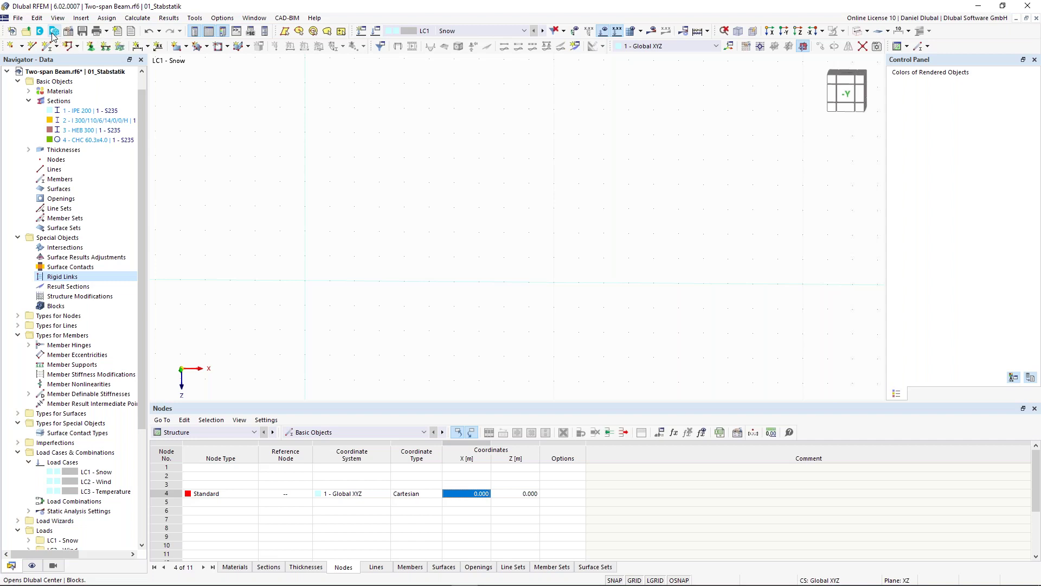
{"action": "left_click", "coordinate": [53, 33]}
{"action": "left_click", "coordinate": [54, 33]}
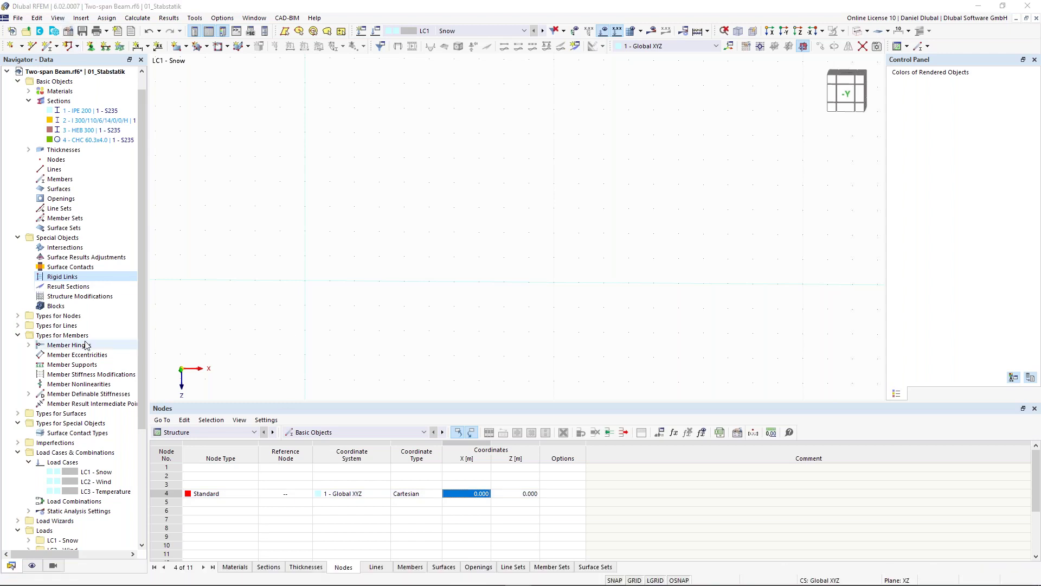
Step: Load the 2D truss block 000429 (FT001-a) from the Trusses category, accepting the change of the model type to 3D
{"action": "left_click_drag", "start_coordinate": [144, 308], "coordinate": [156, 473]}
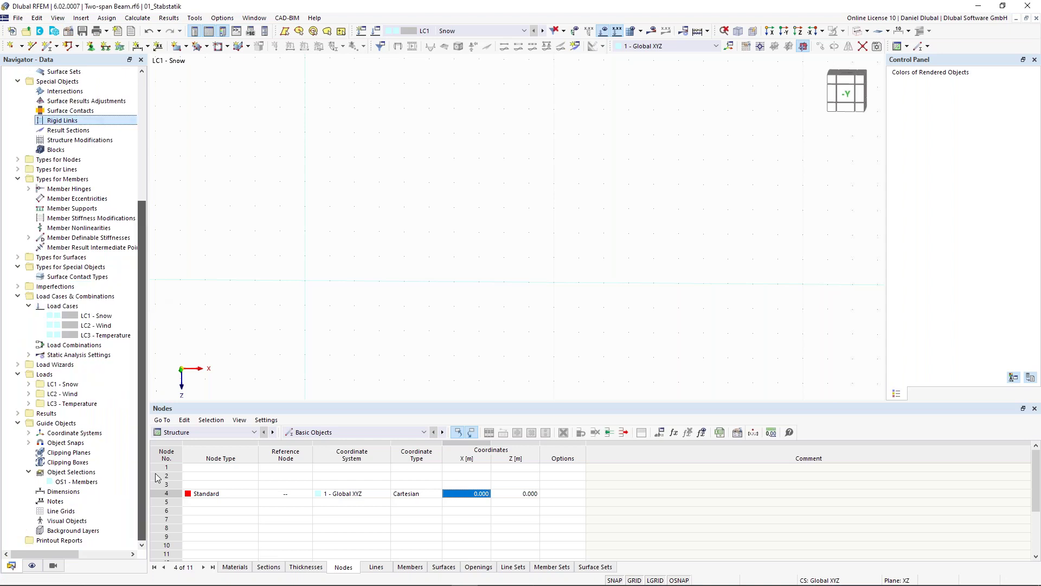
{"action": "left_click", "coordinate": [54, 31]}
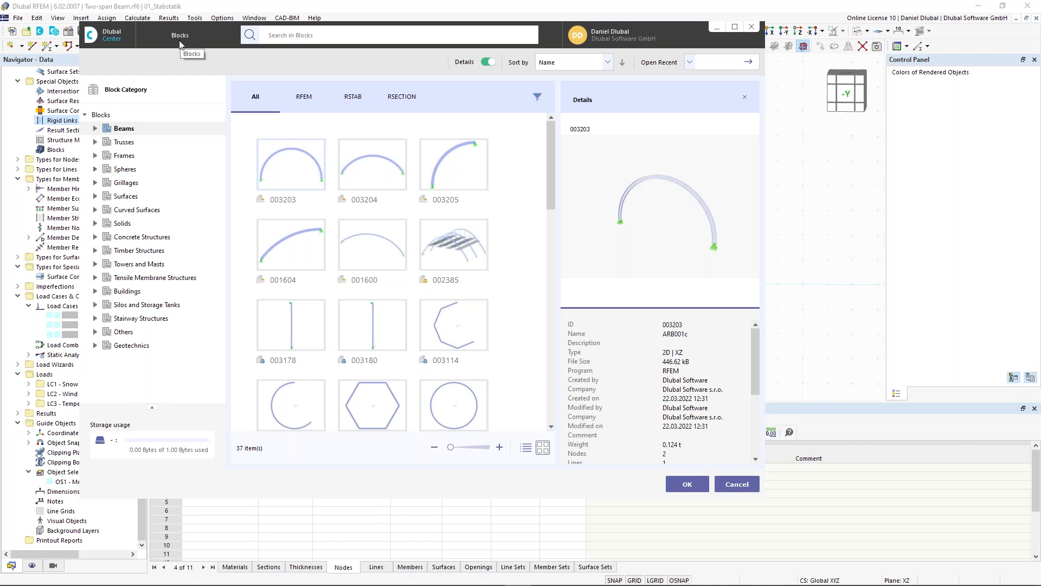
{"action": "left_click", "coordinate": [96, 143]}
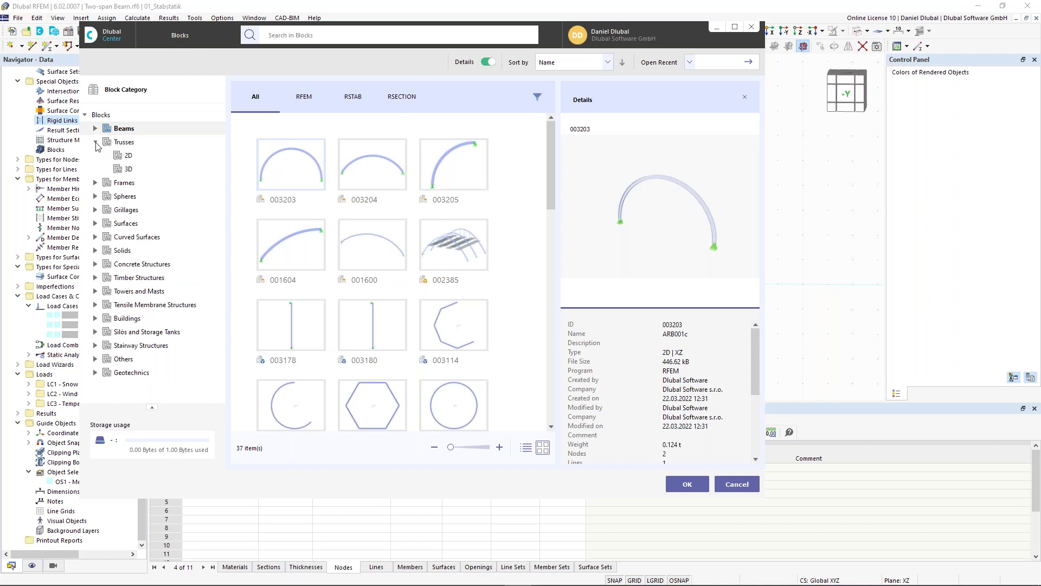
{"action": "left_click", "coordinate": [128, 158]}
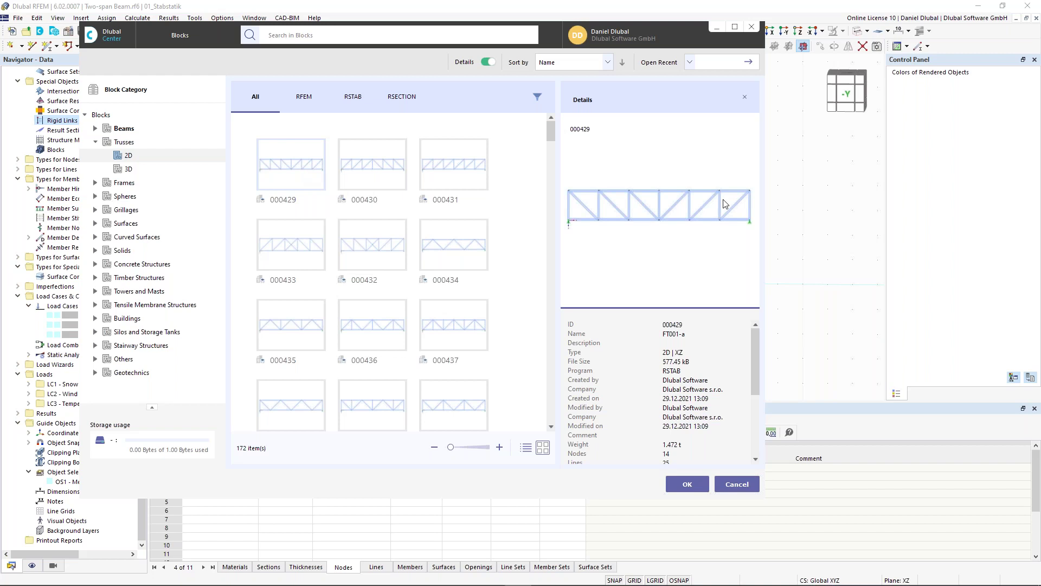
{"action": "left_click", "coordinate": [688, 485]}
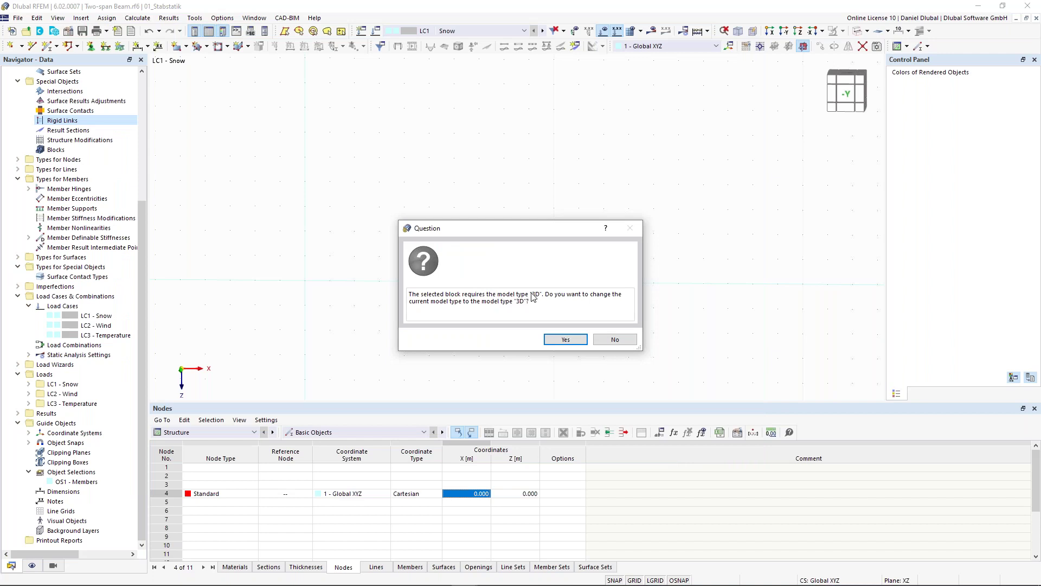
{"action": "left_click", "coordinate": [565, 339]}
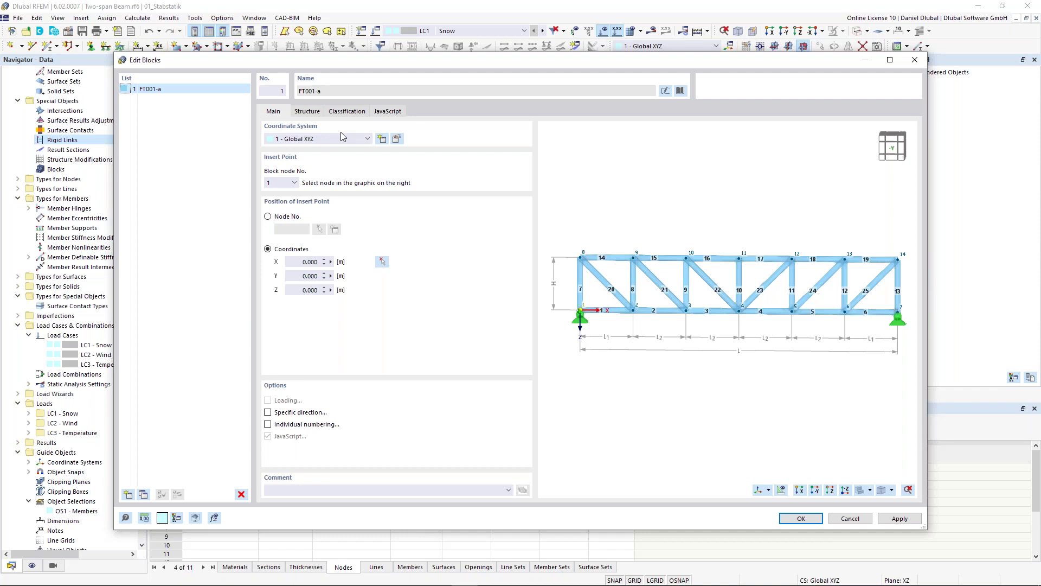
Step: Examine the truss block's JavaScript and geometry parameters, including the options for entering lengths via L, L1 and L2
{"action": "left_click", "coordinate": [387, 112]}
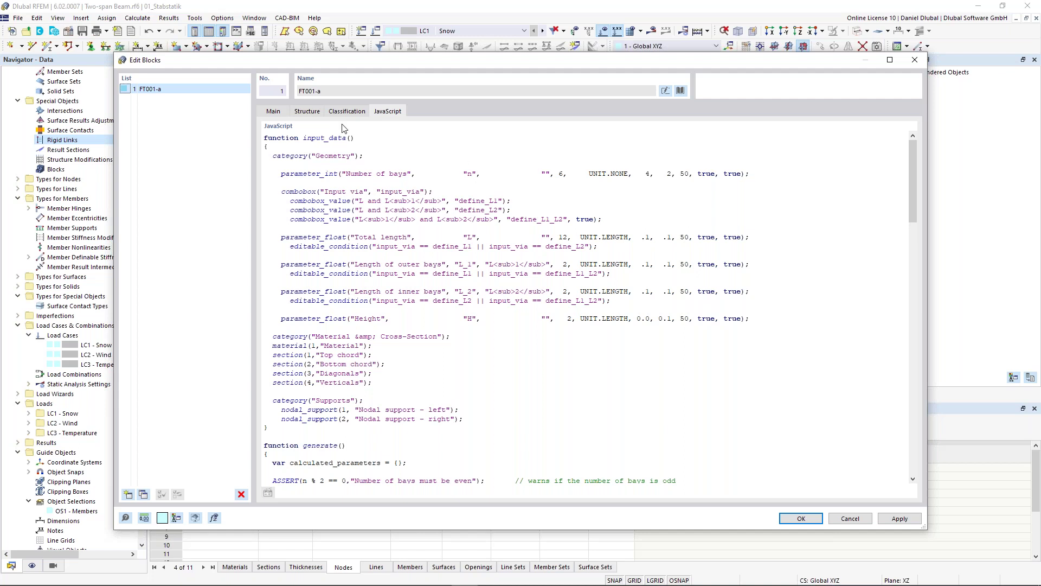
{"action": "left_click", "coordinate": [307, 112]}
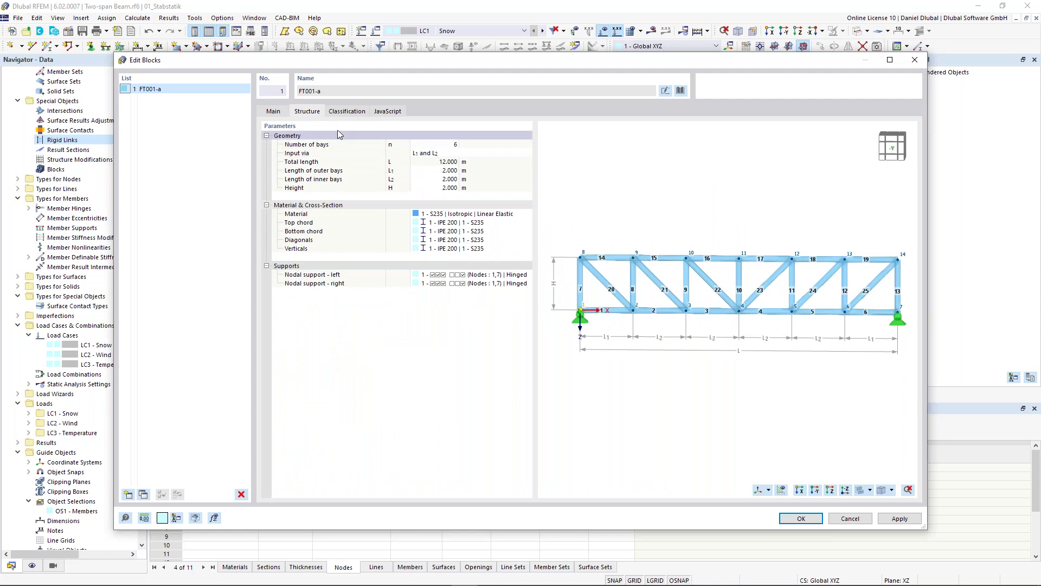
{"action": "left_click", "coordinate": [450, 145]}
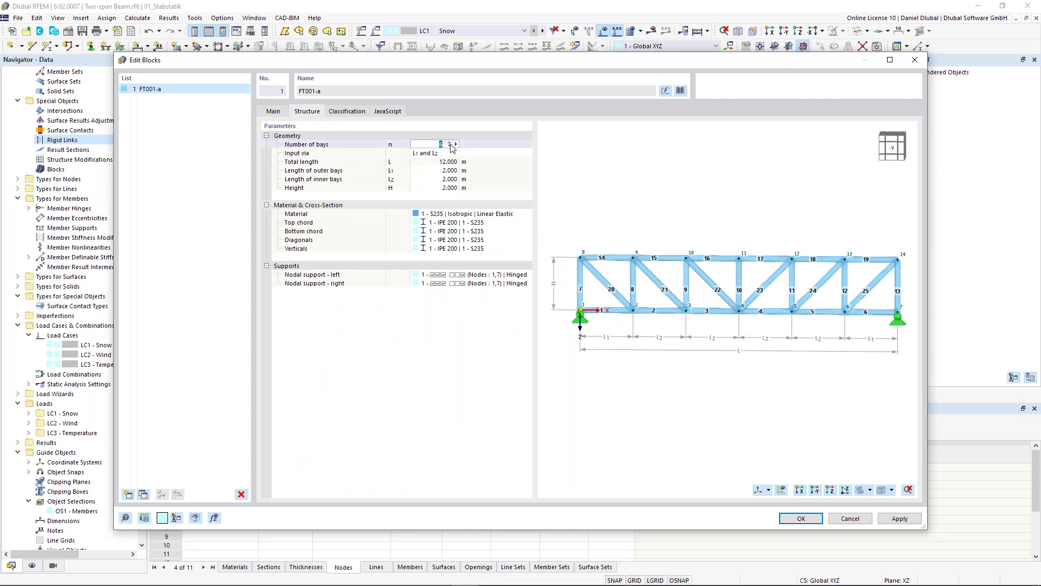
{"action": "left_click", "coordinate": [444, 163]}
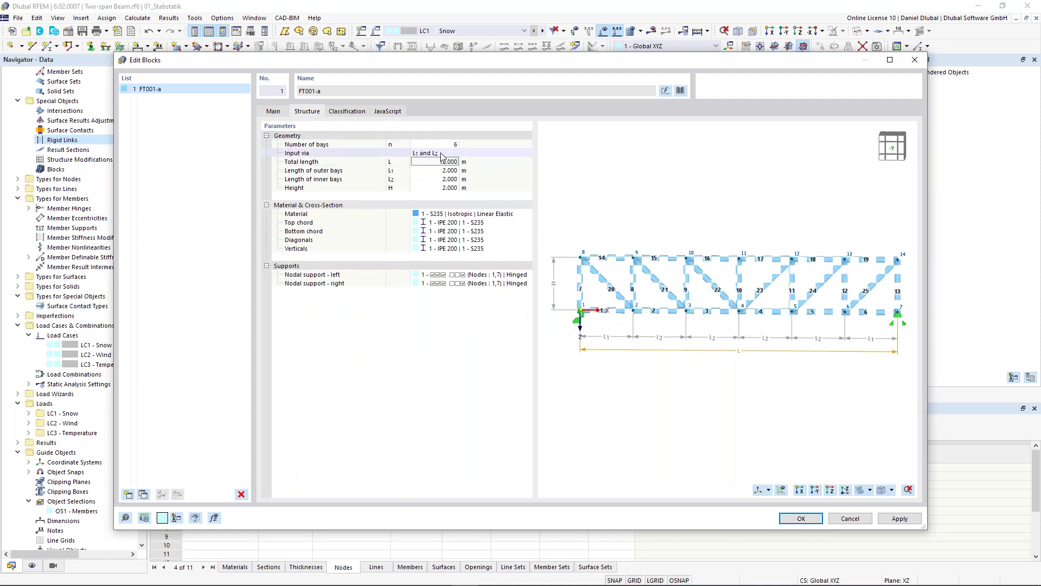
{"action": "left_click", "coordinate": [459, 155]}
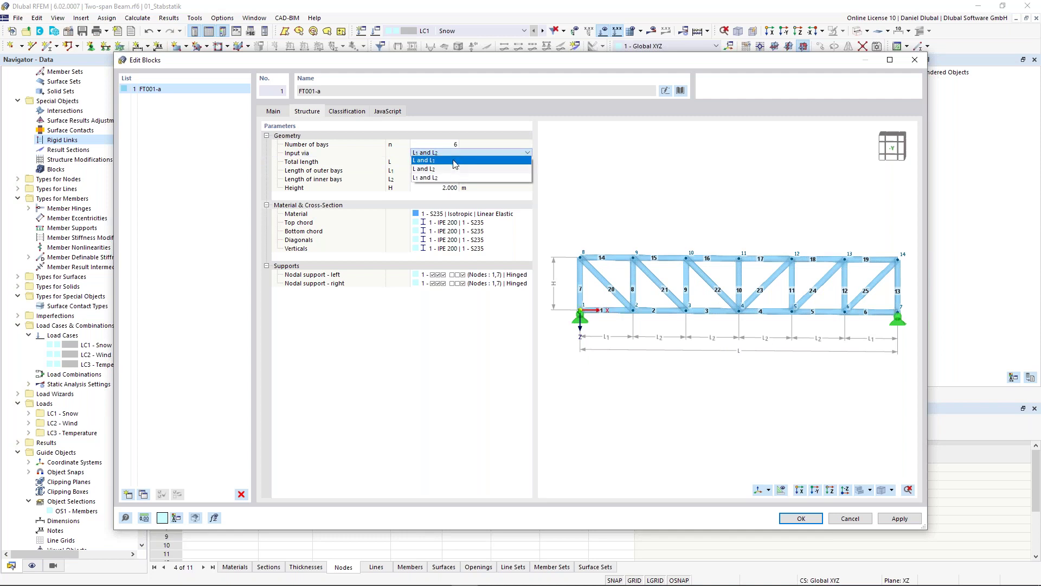
{"action": "left_click", "coordinate": [433, 179]}
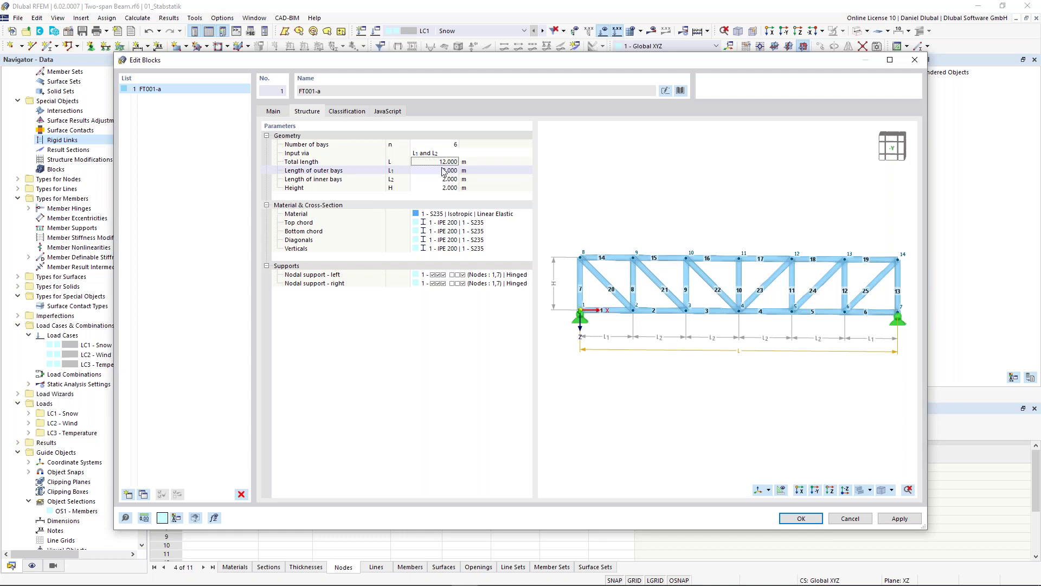
Step: Set the truss block's outer and inner bay lengths to 3 m each and its height to 2.5 m
{"action": "left_click", "coordinate": [446, 171]}
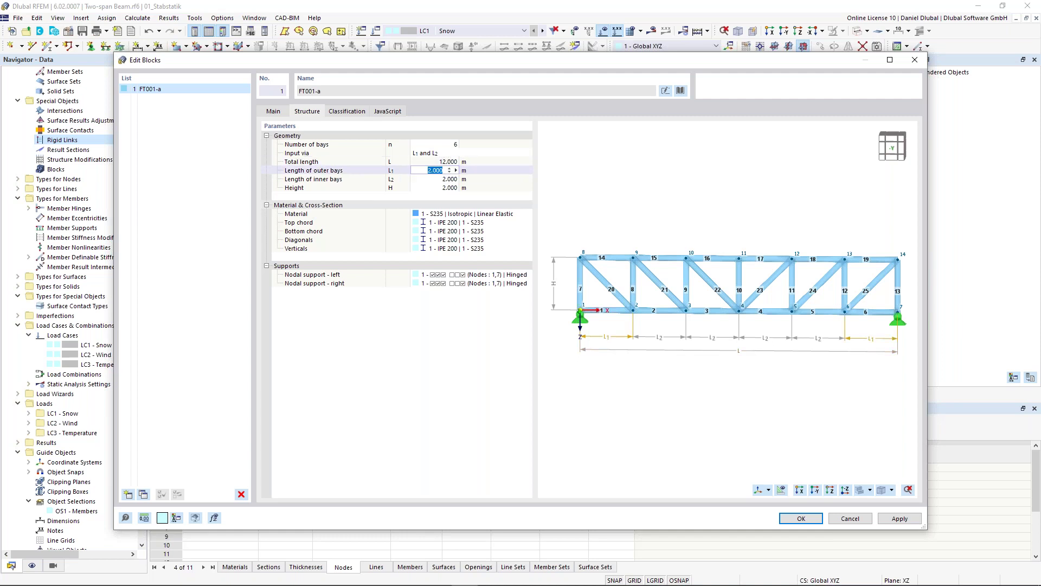
{"action": "type", "text": "3"}
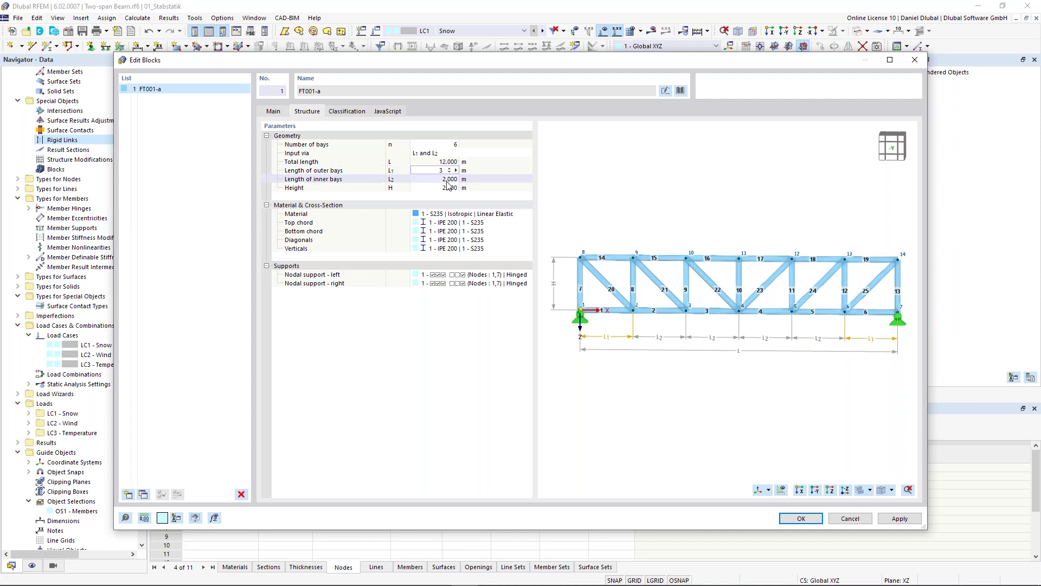
{"action": "key", "text": "Return"}
{"action": "left_click", "coordinate": [445, 183]}
{"action": "type", "text": "3"}
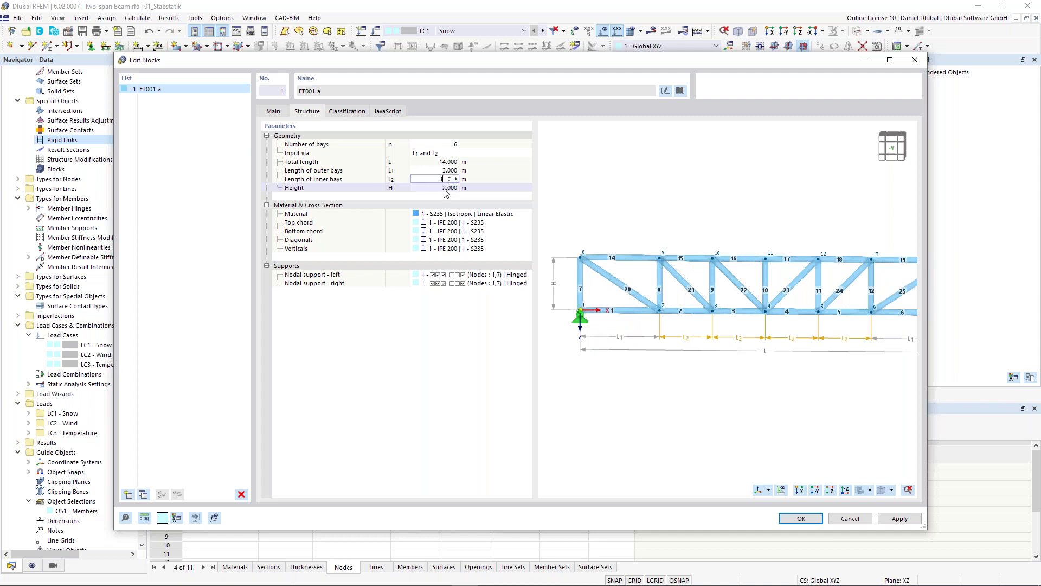
{"action": "key", "text": "Return"}
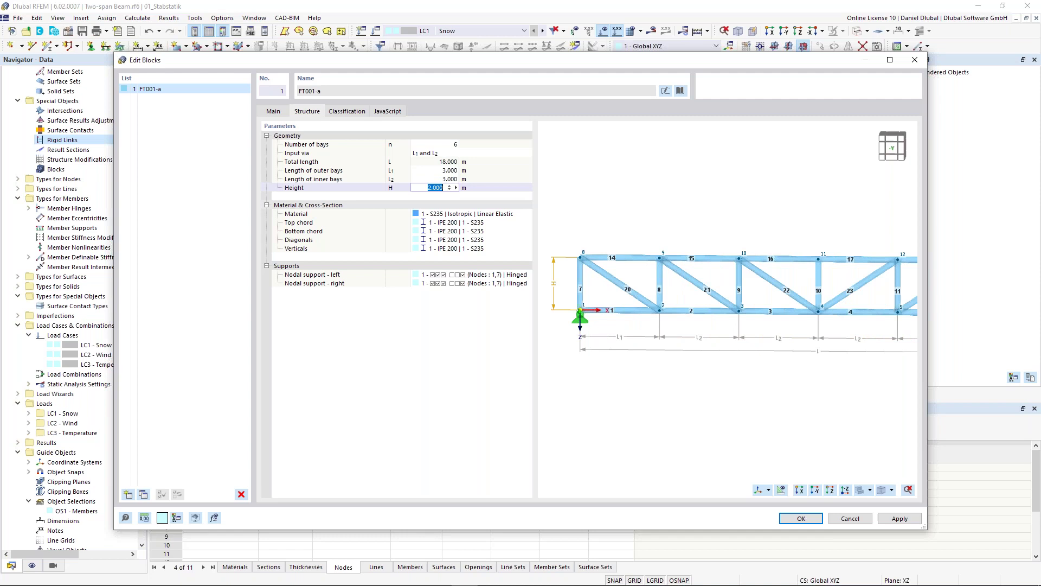
{"action": "type", "text": "2,5"}
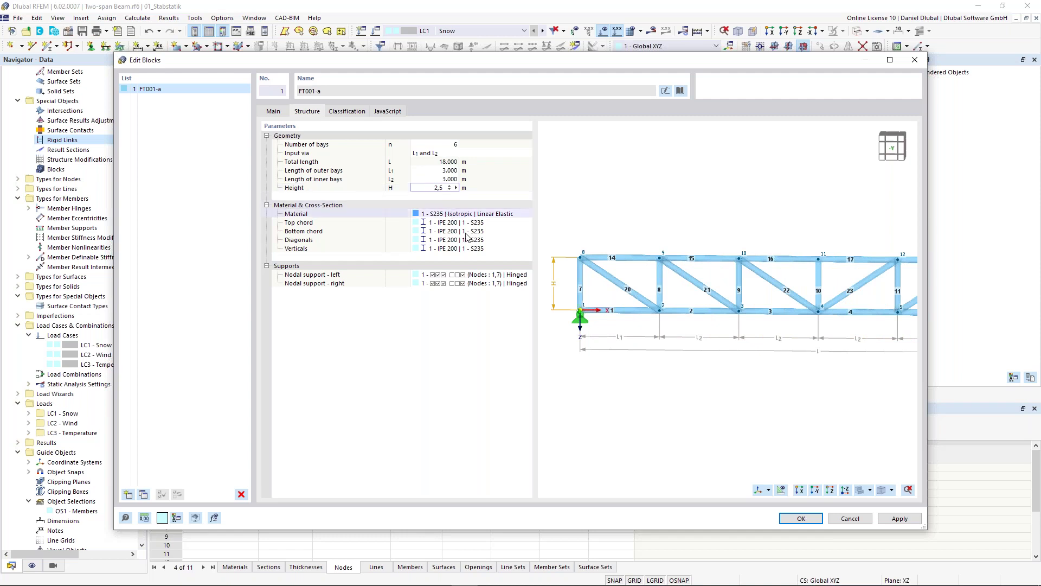
{"action": "key", "text": "Return"}
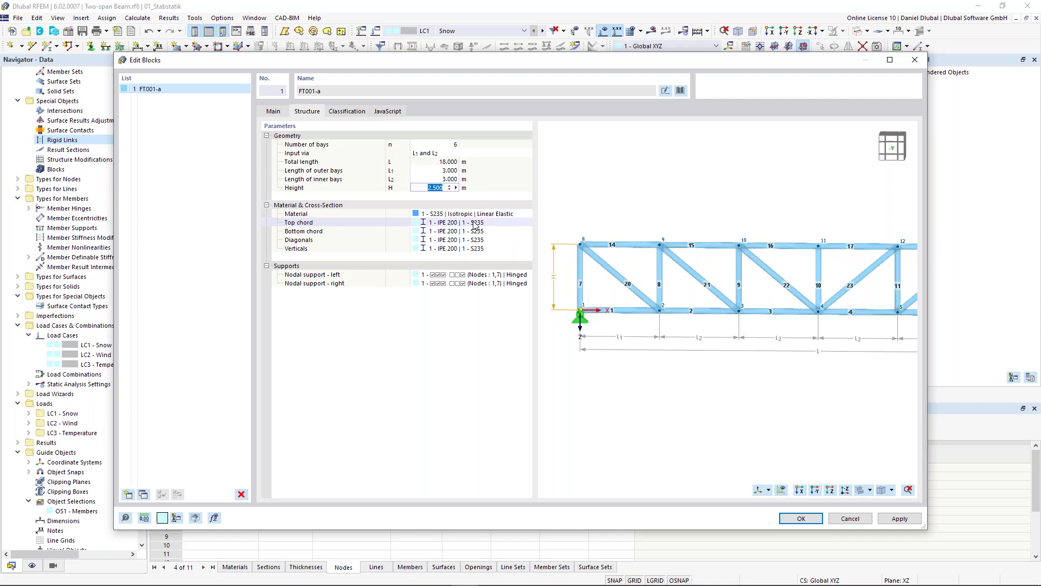
Step: Starting from the top chord's section, create a new HEA 300 section per DIN 1025-3:1994-03; Euronorm 53-62 in S235
{"action": "left_click", "coordinate": [487, 226]}
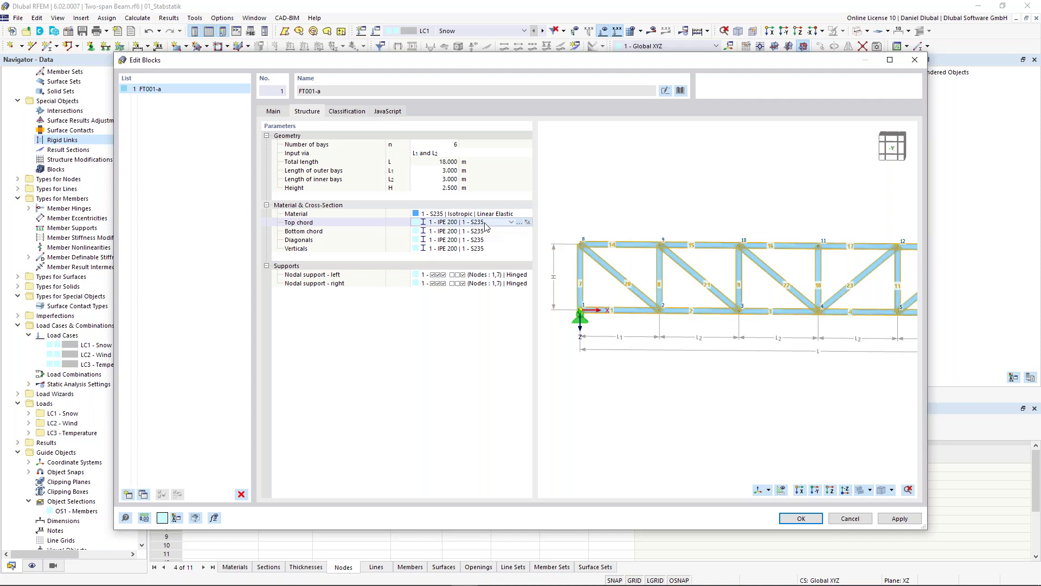
{"action": "left_click", "coordinate": [520, 223]}
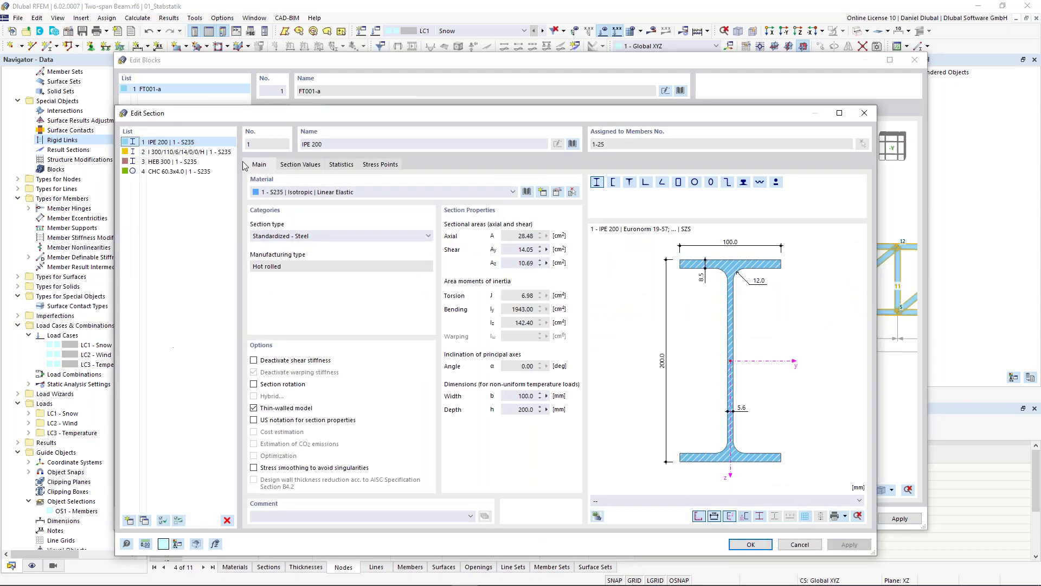
{"action": "left_click", "coordinate": [129, 521]}
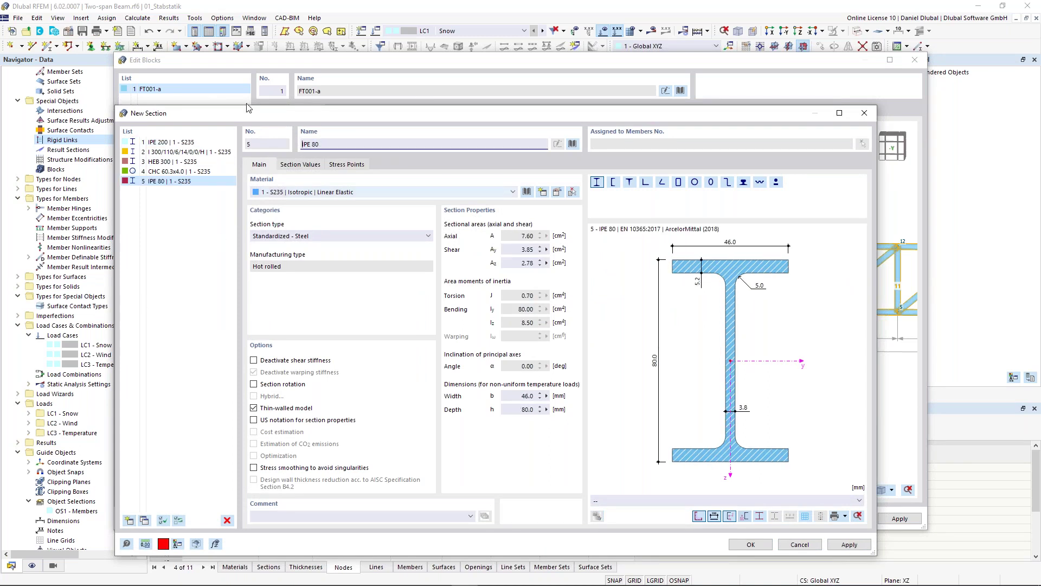
{"action": "left_click_drag", "start_coordinate": [206, 120], "coordinate": [215, 102]}
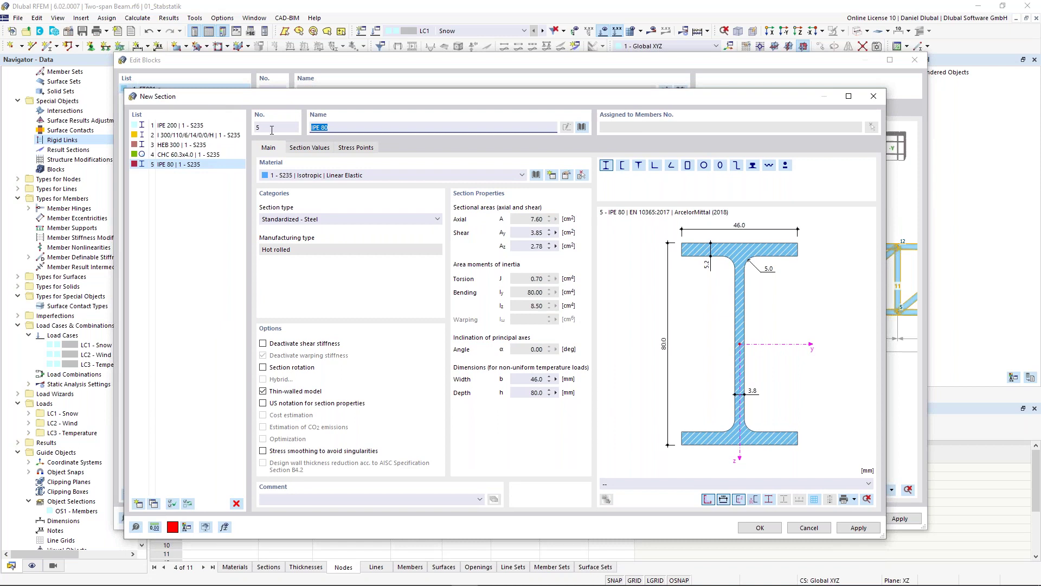
{"action": "type", "text": "hea 3"}
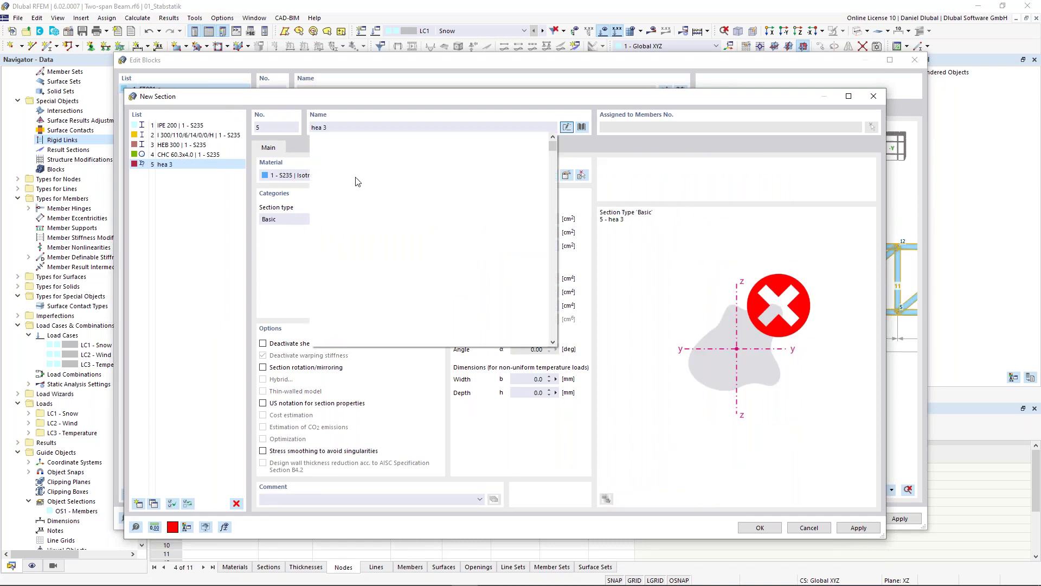
{"action": "type", "text": "00"}
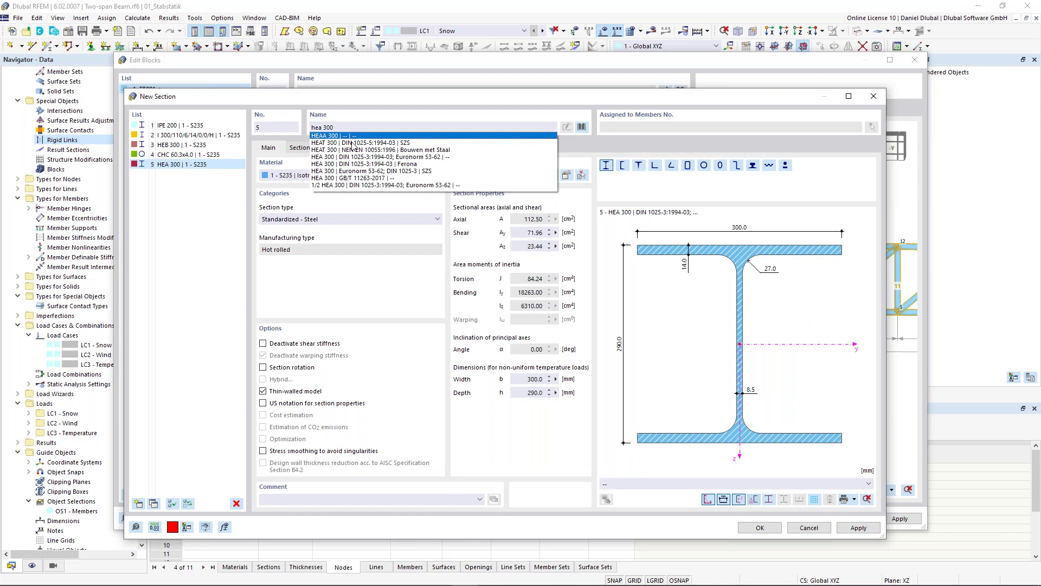
{"action": "key", "text": "Down"}
{"action": "key", "text": "Down"}
{"action": "key", "text": "Down"}
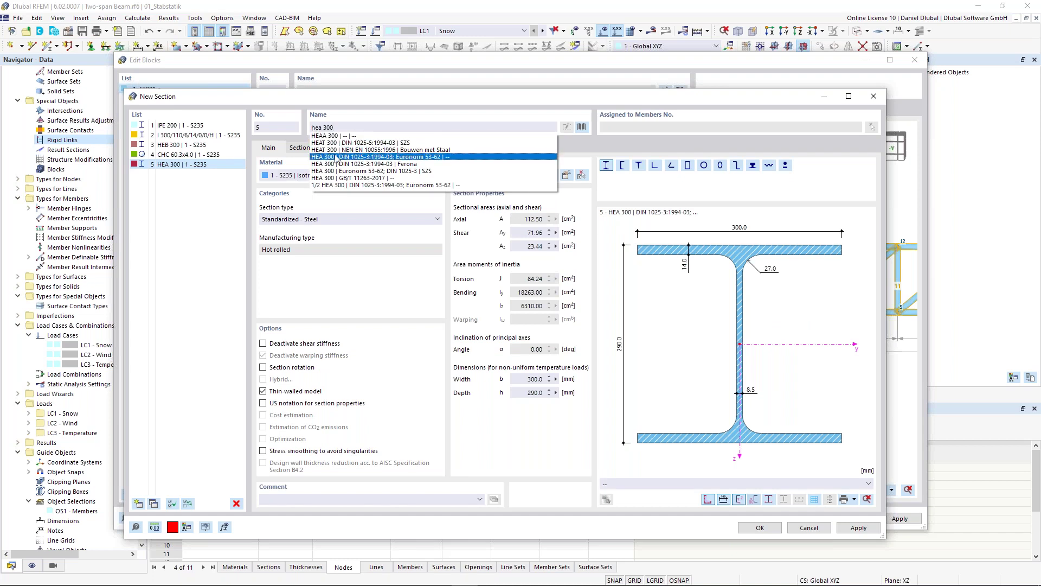
{"action": "left_click", "coordinate": [335, 158]}
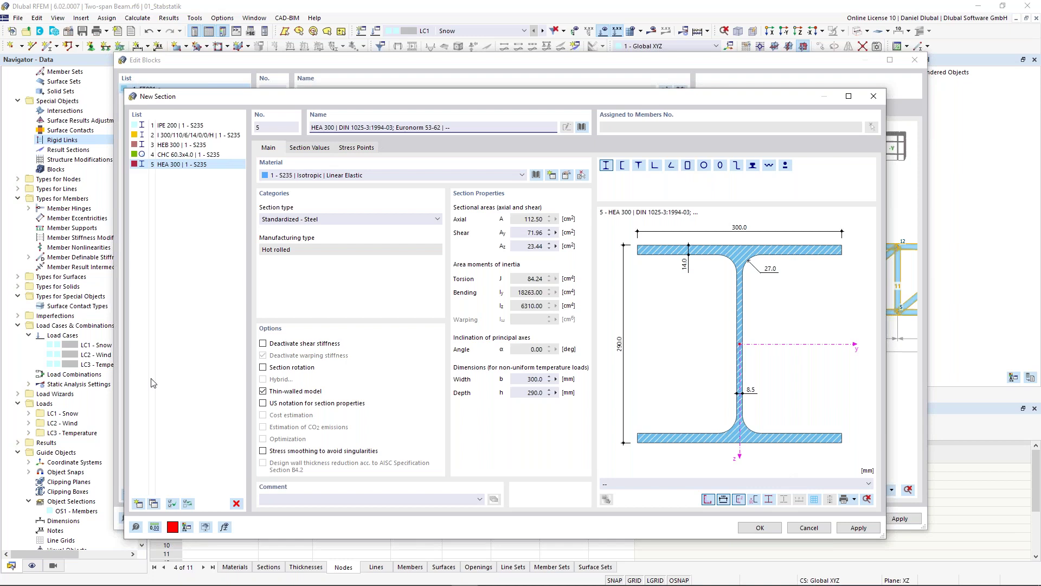
Step: Copy the HEA 300 section and change the copy to HEA 160
{"action": "left_click", "coordinate": [153, 504]}
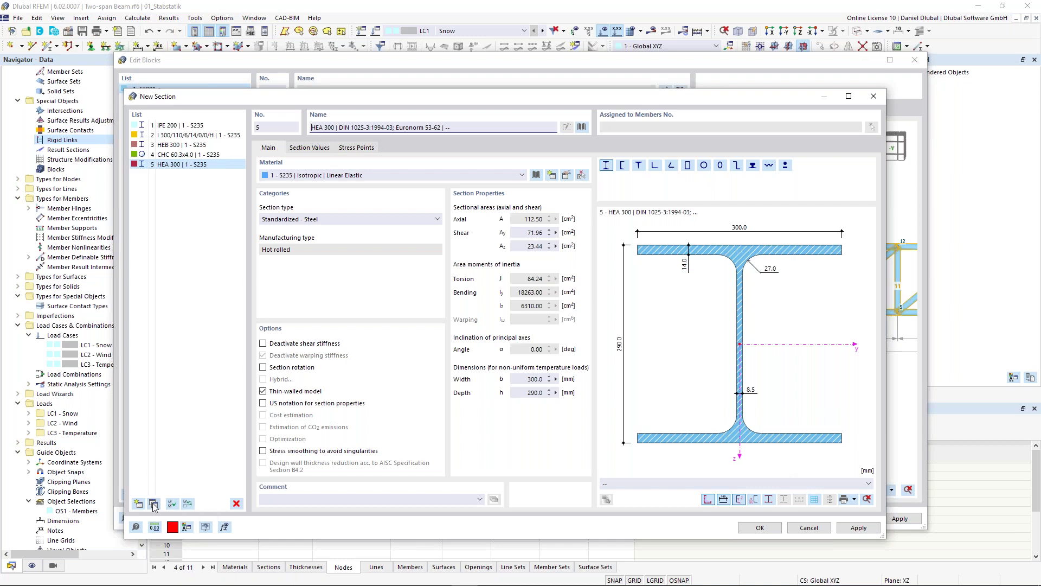
{"action": "double_click", "coordinate": [338, 126]}
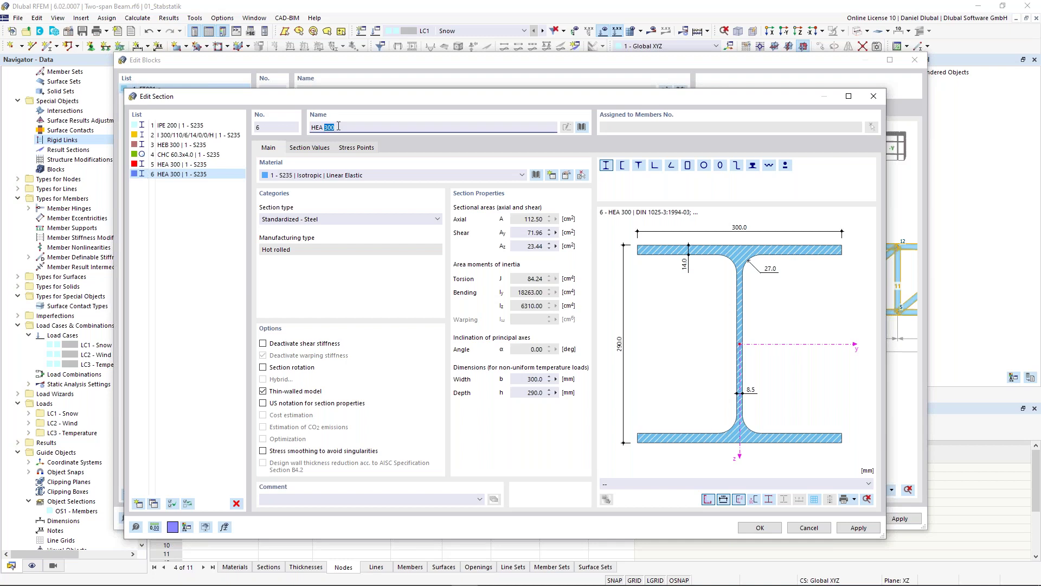
{"action": "type", "text": "1"}
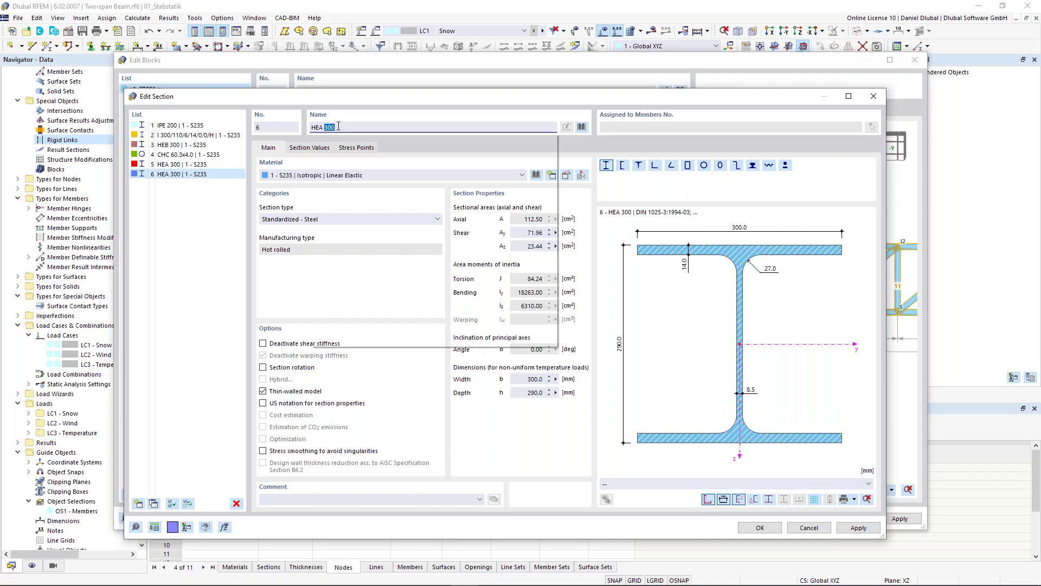
{"action": "type", "text": "60"}
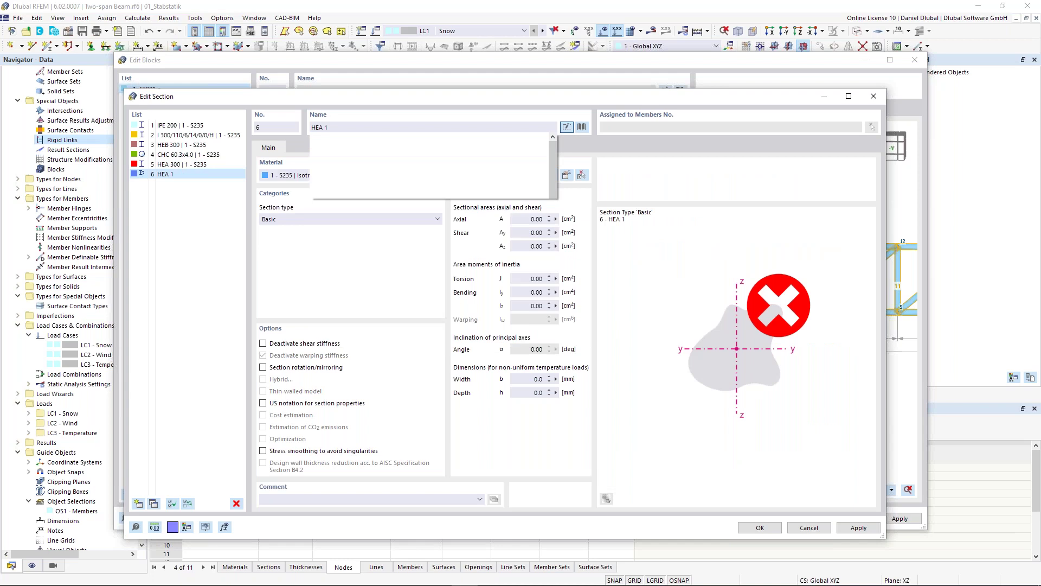
{"action": "left_click", "coordinate": [350, 178]}
{"action": "key", "text": "Tab"}
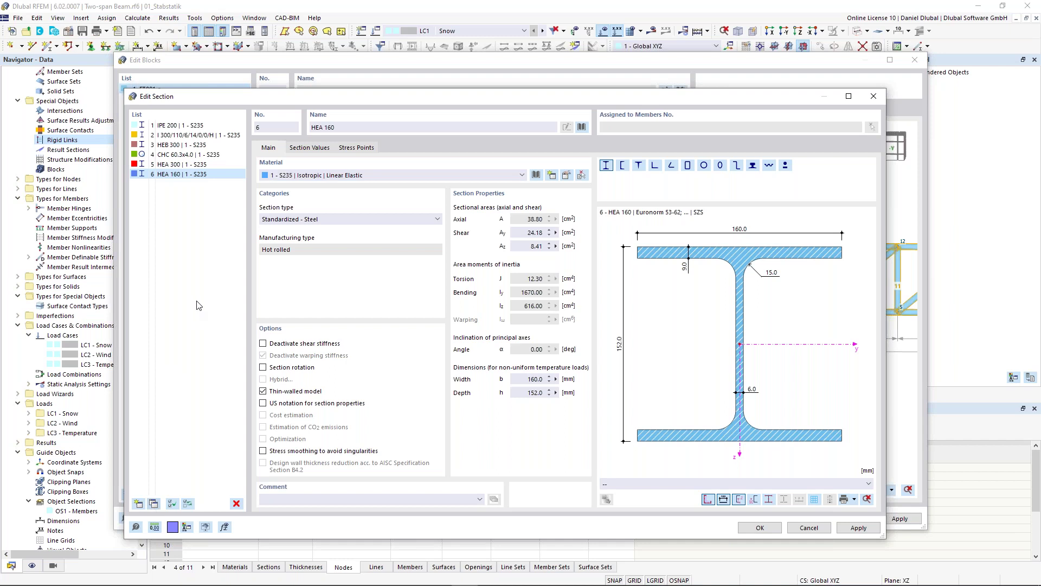
Step: Change a copy of the HEA 160 section to IPE 160 per Euronorm 19-57; DIN 1025-5; ASTM A 6/A 6M, SZS
{"action": "left_click_drag", "start_coordinate": [337, 127], "coordinate": [311, 127]}
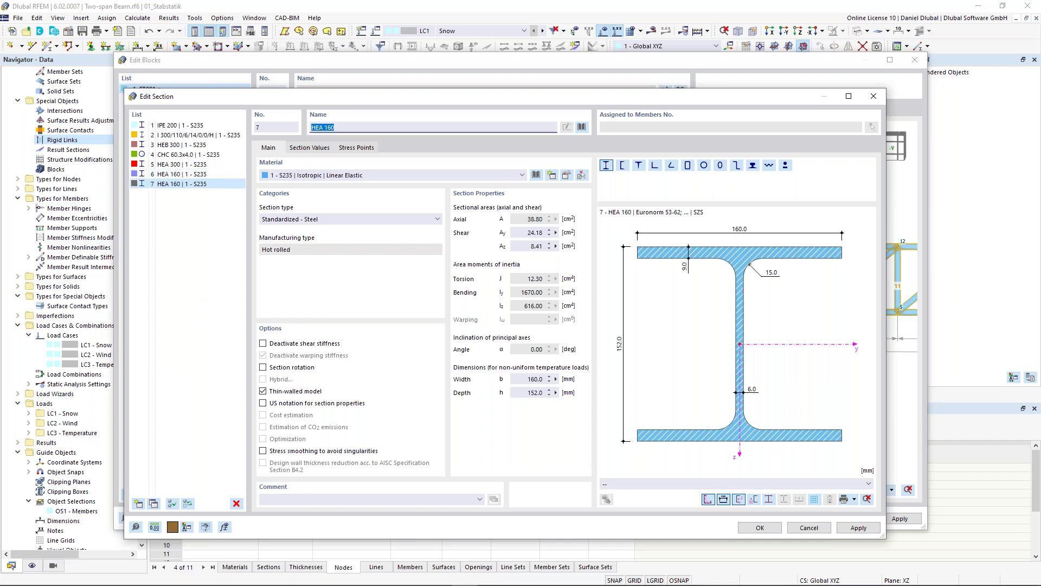
{"action": "type", "text": "ipe"}
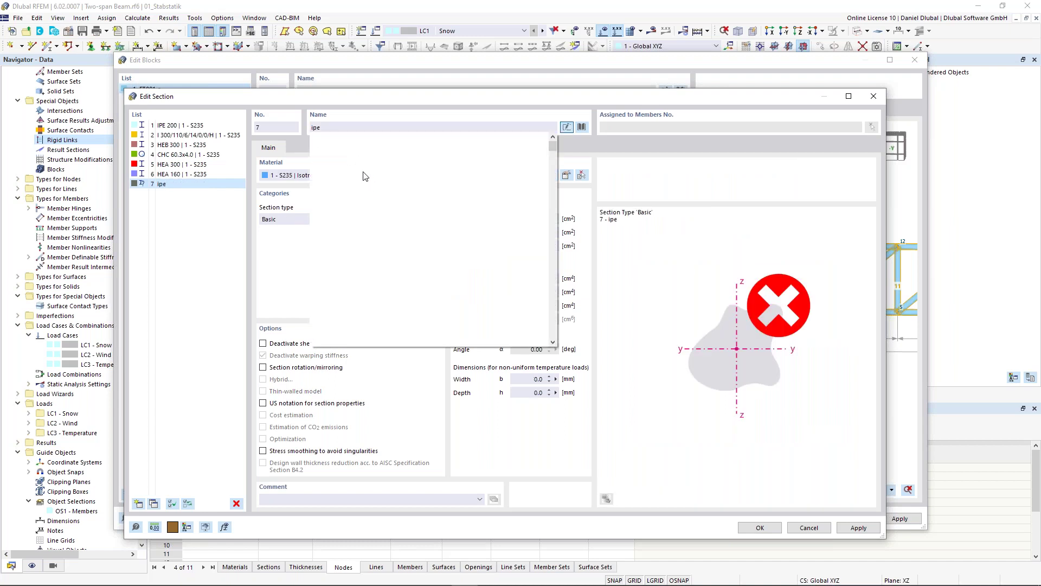
{"action": "type", "text": " 160"}
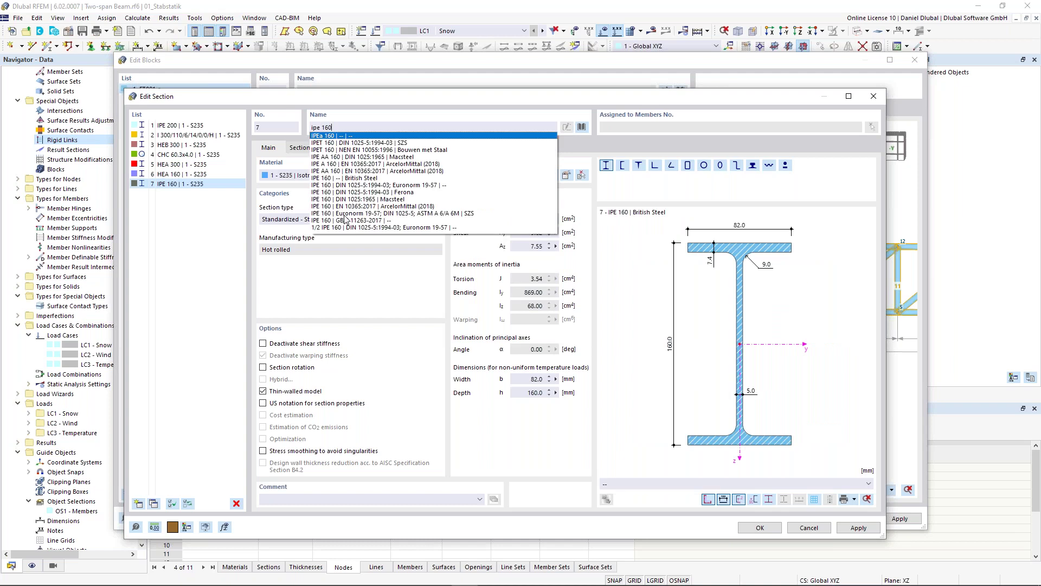
{"action": "left_click", "coordinate": [346, 213]}
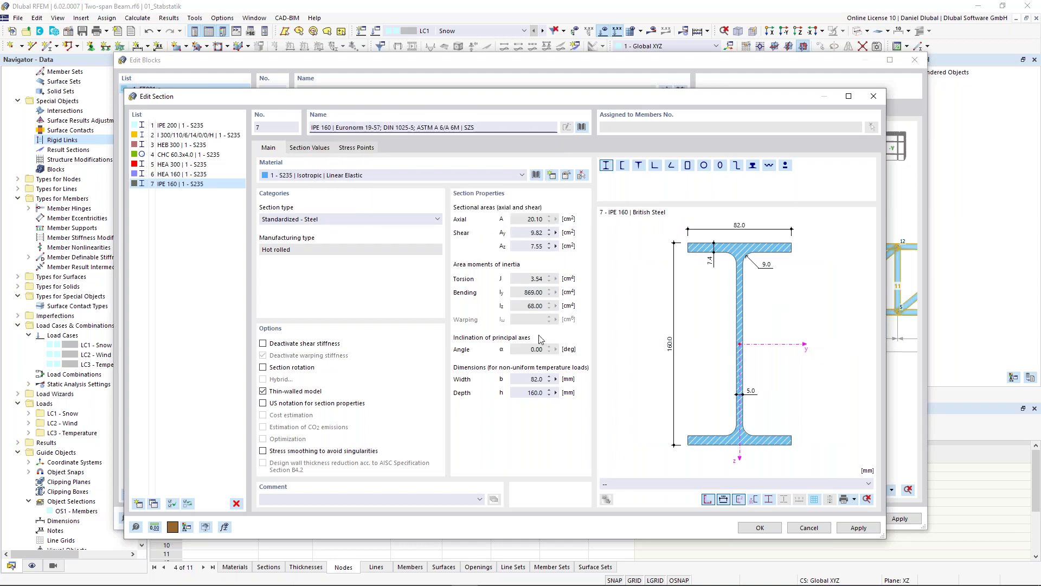
Step: Accept the new sections and assign HEA 300 to the truss block's top and bottom chords
{"action": "left_click", "coordinate": [760, 527]}
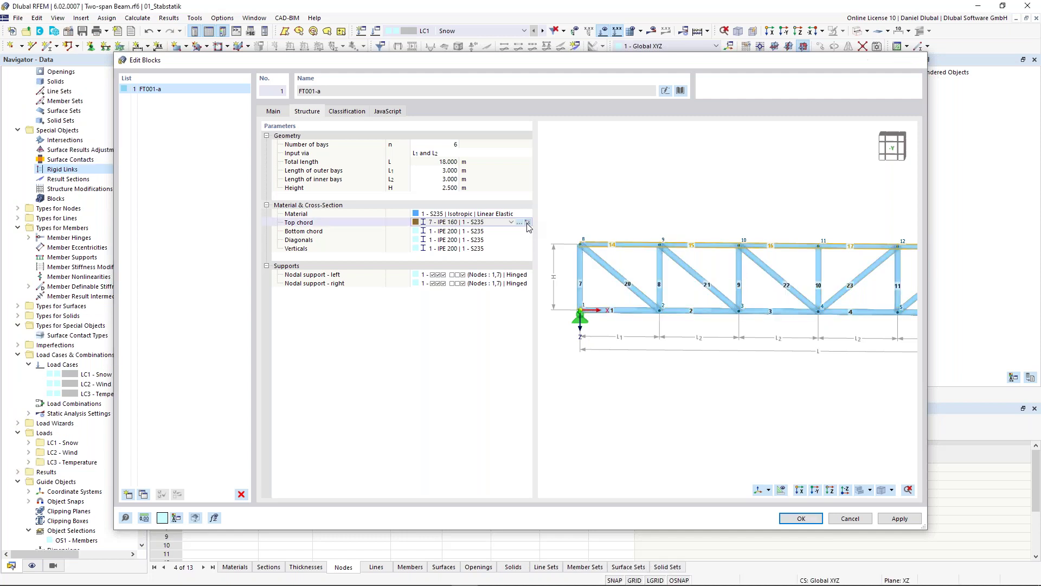
{"action": "left_click", "coordinate": [527, 222]}
{"action": "left_click", "coordinate": [210, 129]}
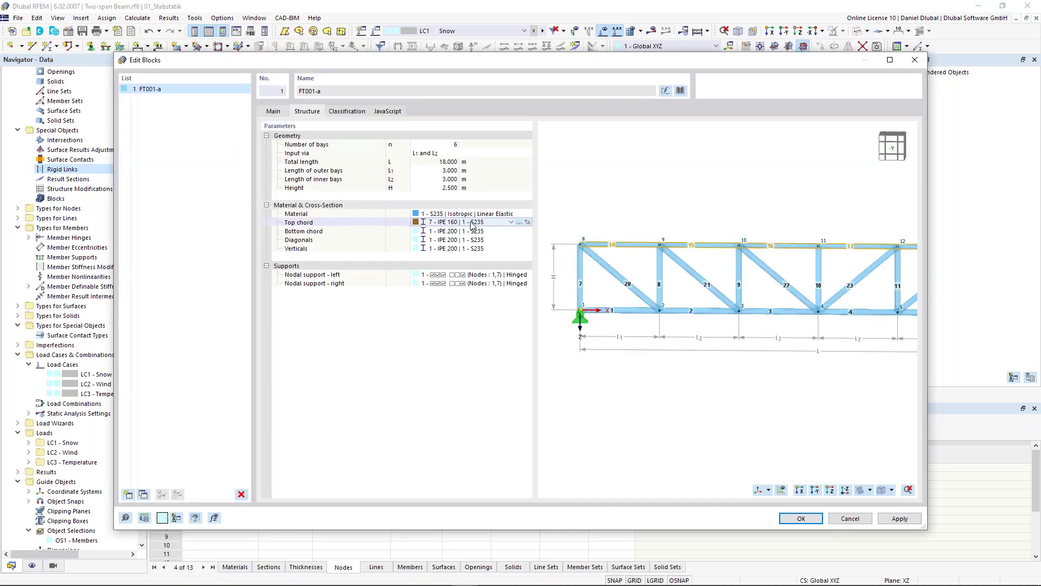
{"action": "left_click", "coordinate": [511, 222]}
{"action": "key", "text": "Escape"}
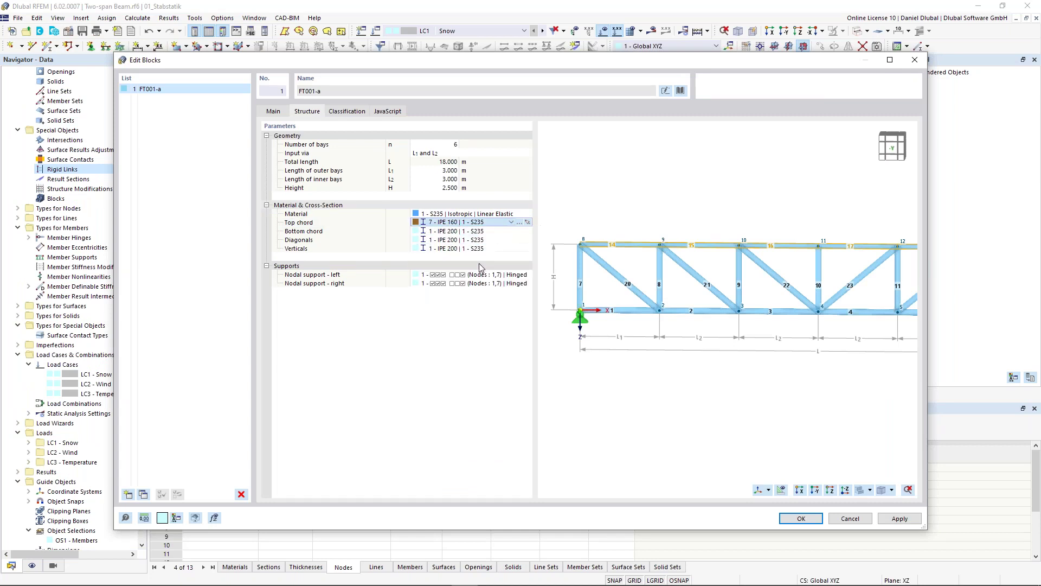
{"action": "left_click", "coordinate": [509, 231]}
{"action": "left_click", "coordinate": [509, 232]}
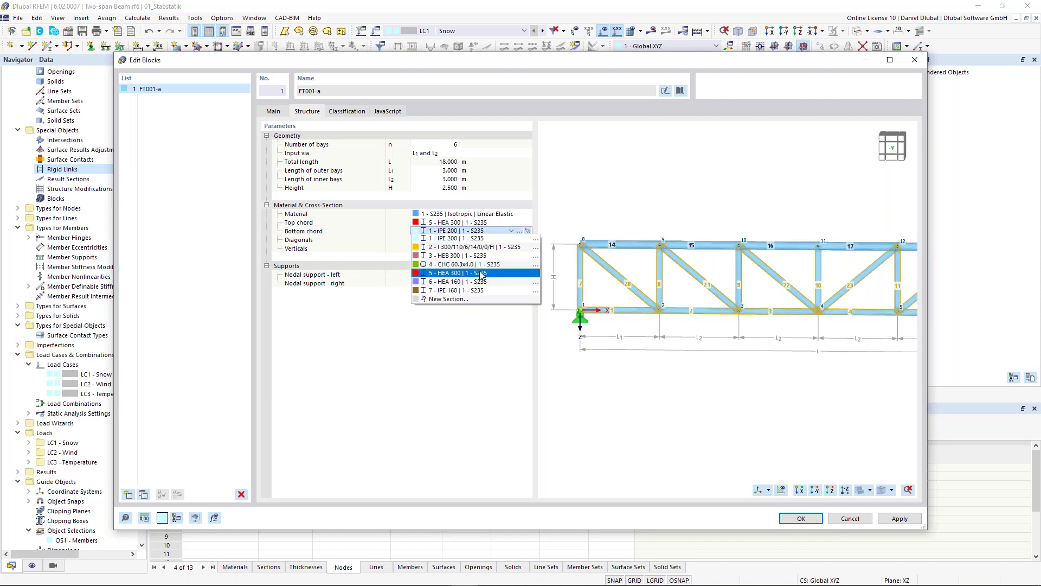
{"action": "key", "text": "Escape"}
Step: Assign HEA 160 to the truss diagonals and IPE 160 to the verticals, and create the block
{"action": "left_click", "coordinate": [502, 241]}
{"action": "left_click", "coordinate": [509, 239]}
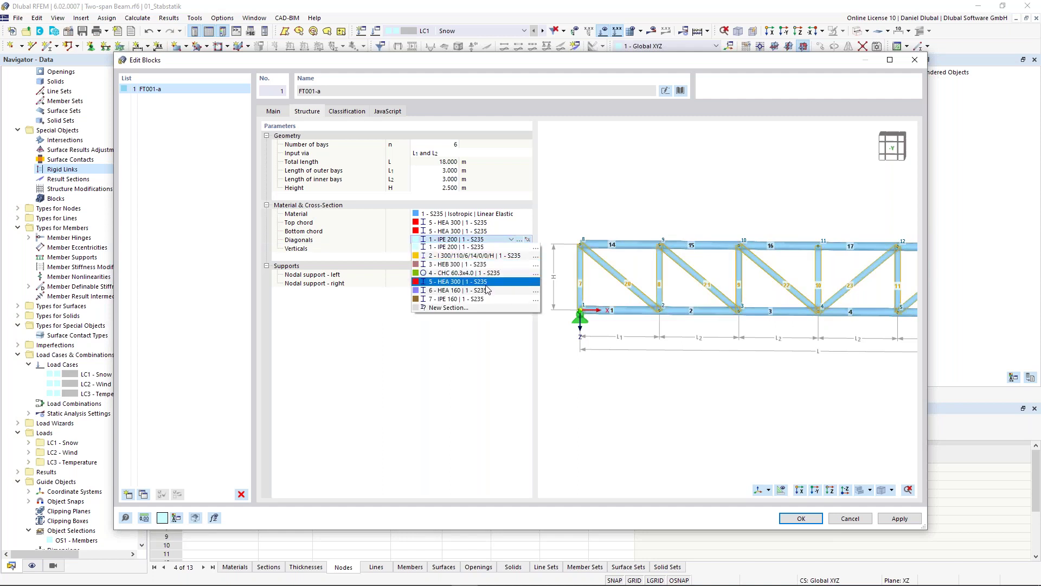
{"action": "key", "text": "Escape"}
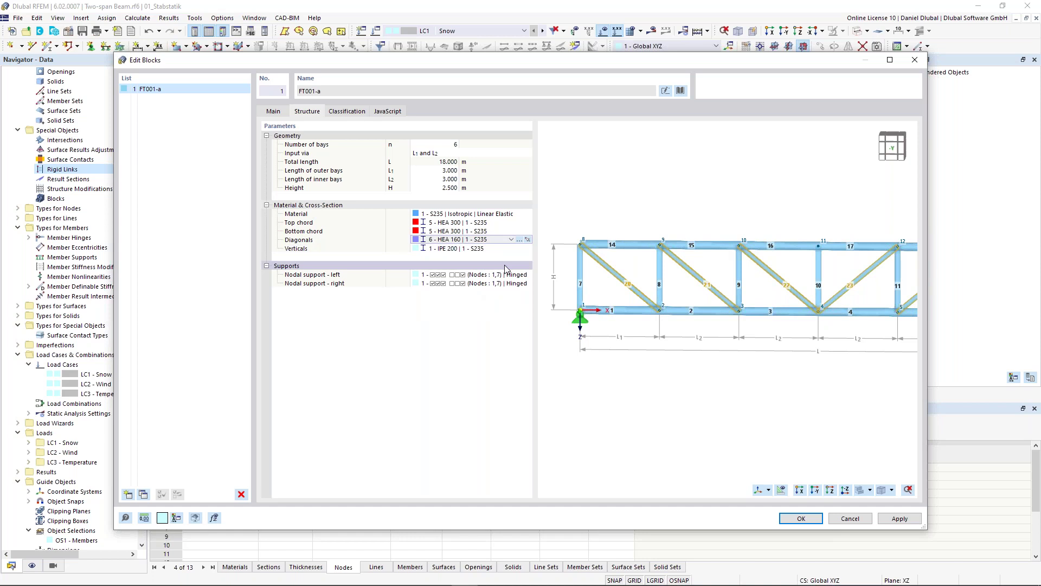
{"action": "left_click", "coordinate": [505, 248]}
{"action": "left_click", "coordinate": [511, 248]}
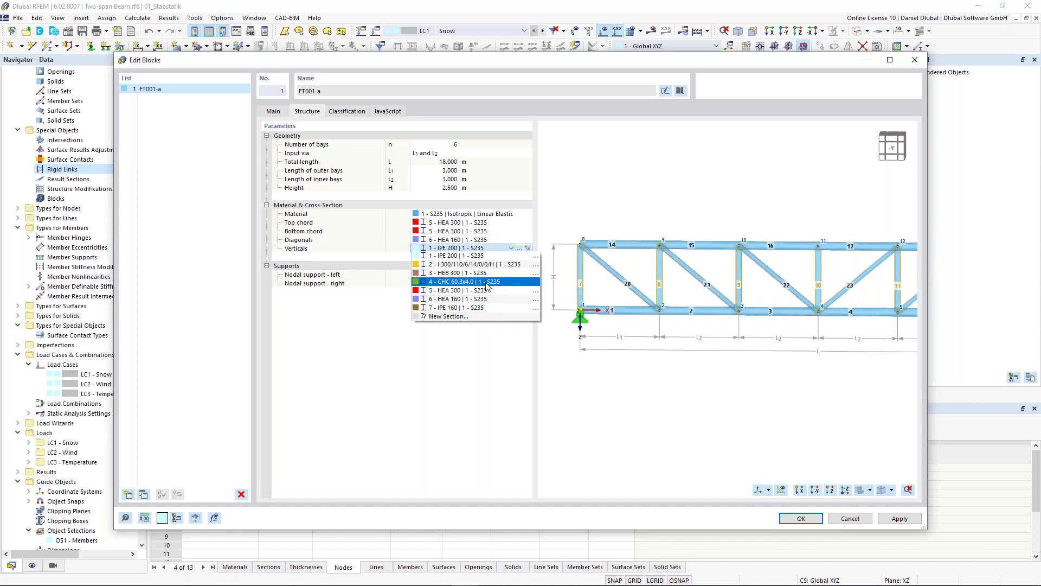
{"action": "left_click", "coordinate": [482, 299]}
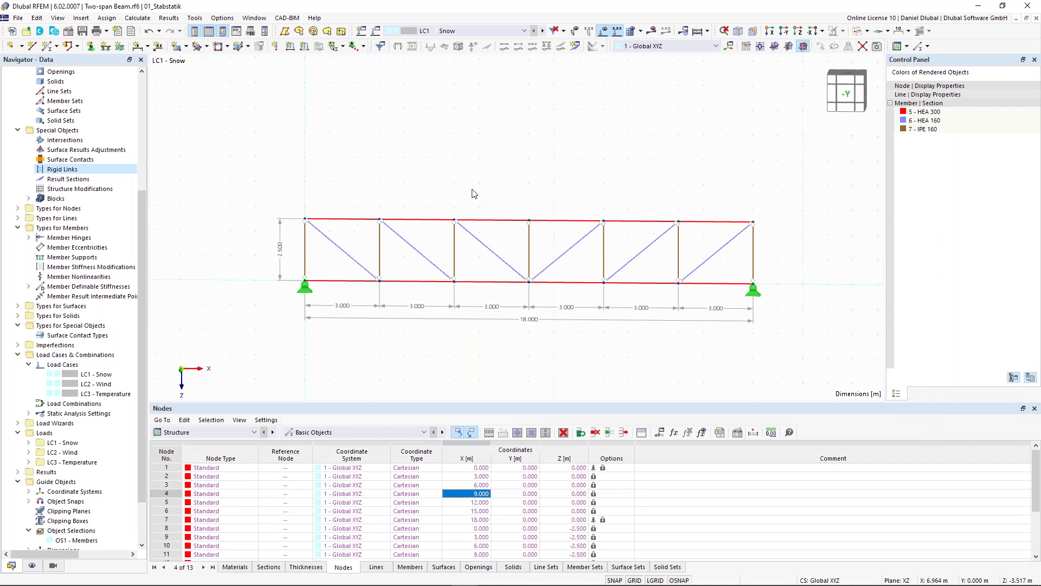
Step: Display the truss members as solid rendered sections and inspect the structure in an oblique view
{"action": "left_click", "coordinate": [859, 33]}
{"action": "left_click", "coordinate": [861, 35]}
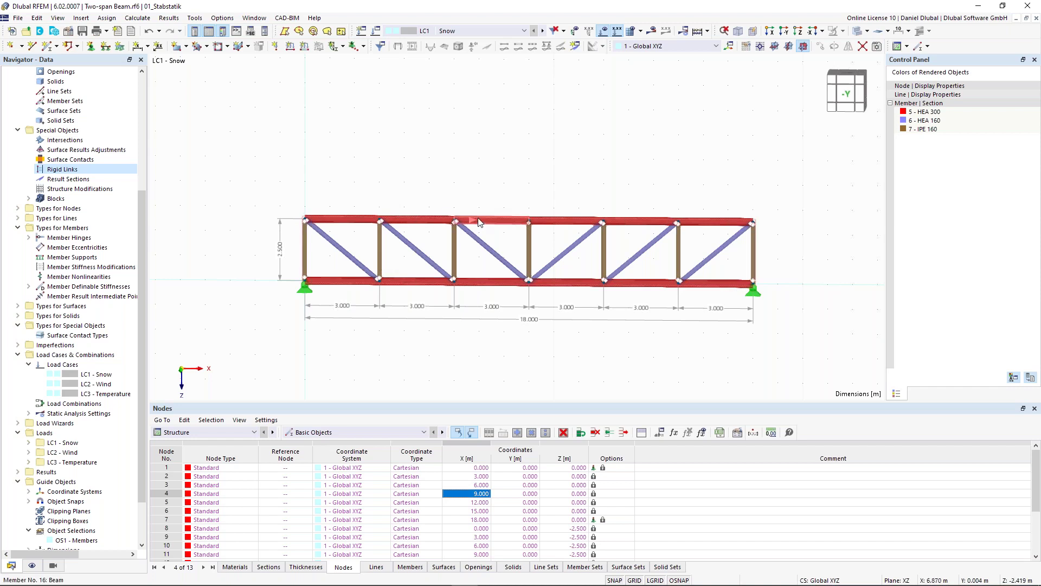
{"action": "middle_click_drag", "start_coordinate": [525, 185], "coordinate": [490, 179], "text": "ctrl"}
{"action": "middle_click_drag", "start_coordinate": [440, 203], "coordinate": [423, 217], "text": "ctrl"}
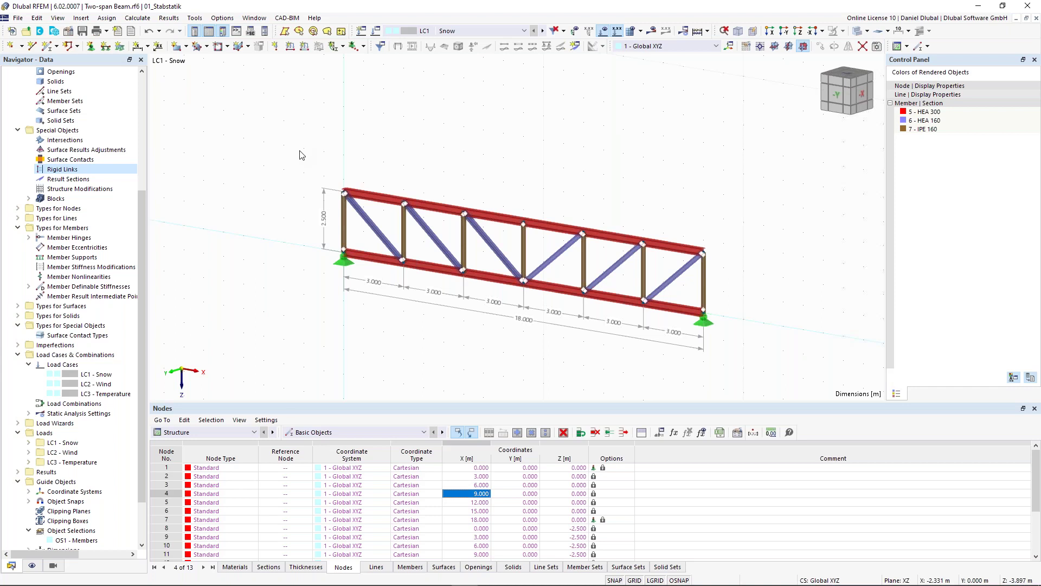
{"action": "scroll", "coordinate": [766, 311], "scroll_direction": "up", "scroll_amount": 2}
{"action": "middle_click_drag", "start_coordinate": [772, 274], "coordinate": [799, 252]}
Step: Select the entire truss model with its supports and dimensions and delete it
{"action": "left_click_drag", "start_coordinate": [804, 249], "coordinate": [299, 234]}
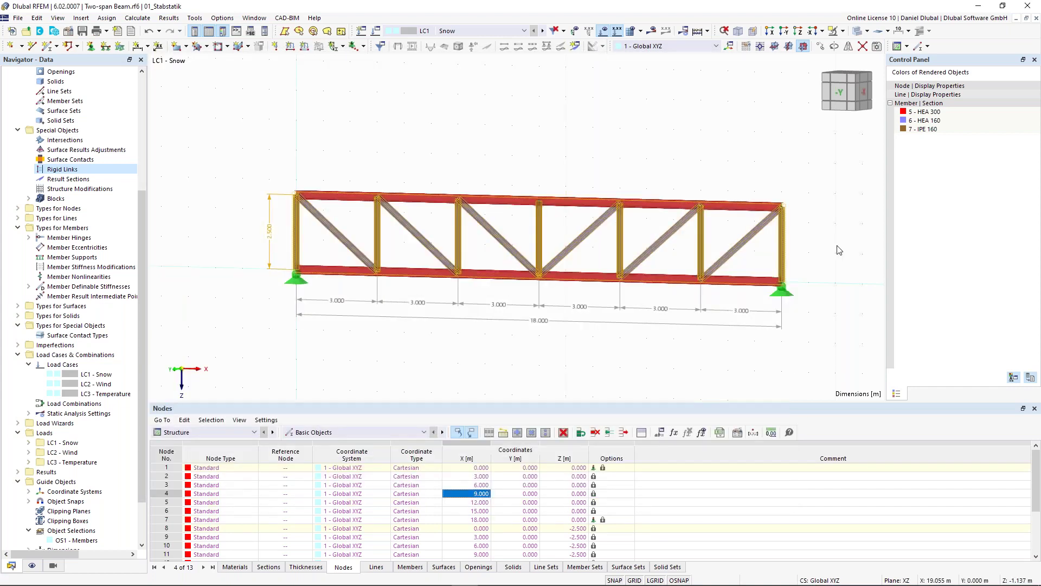
{"action": "left_click", "coordinate": [839, 250]}
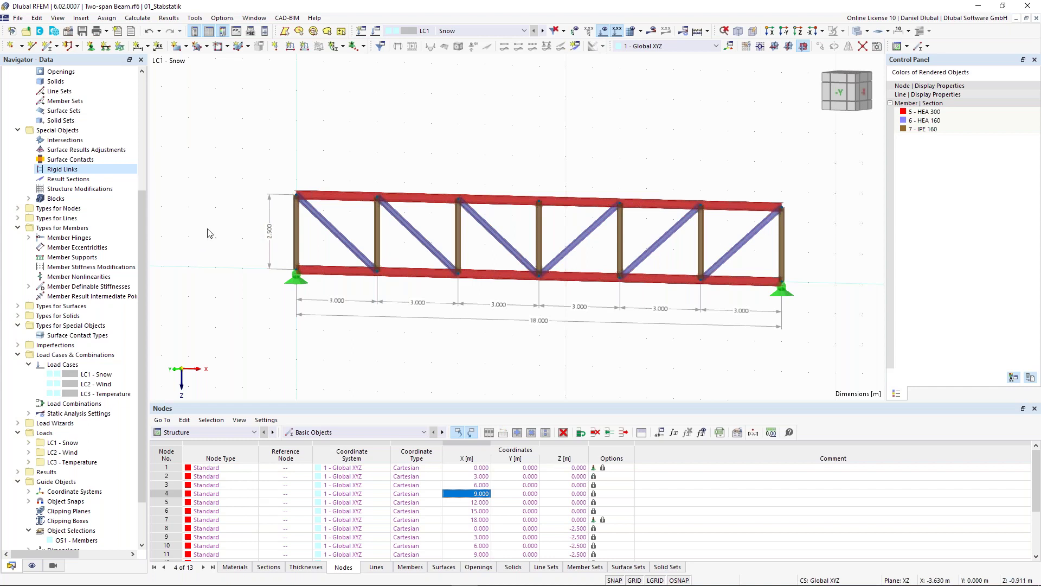
{"action": "key", "text": "ctrl+a"}
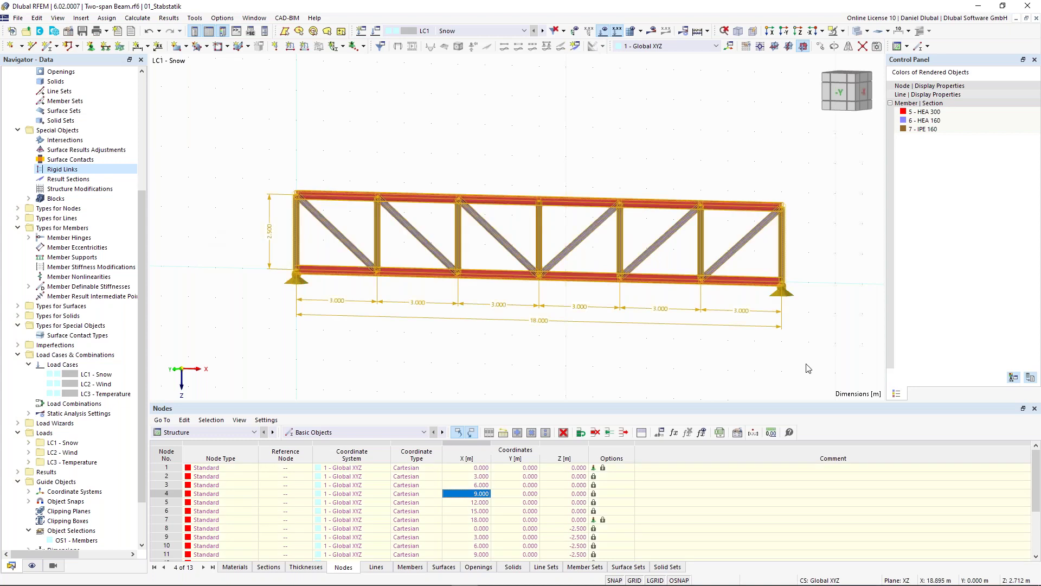
{"action": "key", "text": "Delete"}
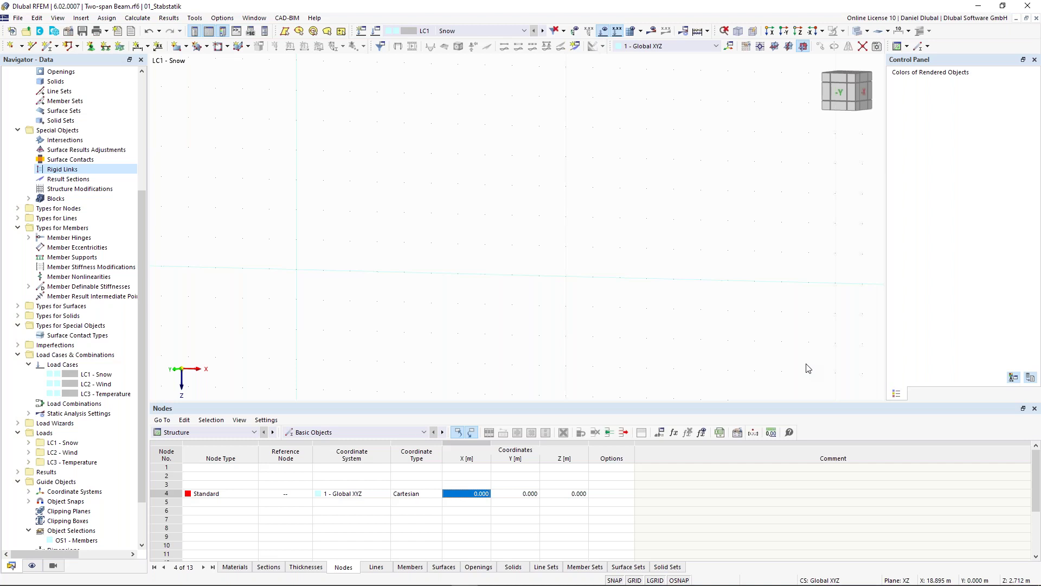
Step: Set up a new single beam member using the existing HEB 300 section in S235
{"action": "left_click", "coordinate": [44, 50]}
{"action": "left_click", "coordinate": [45, 50]}
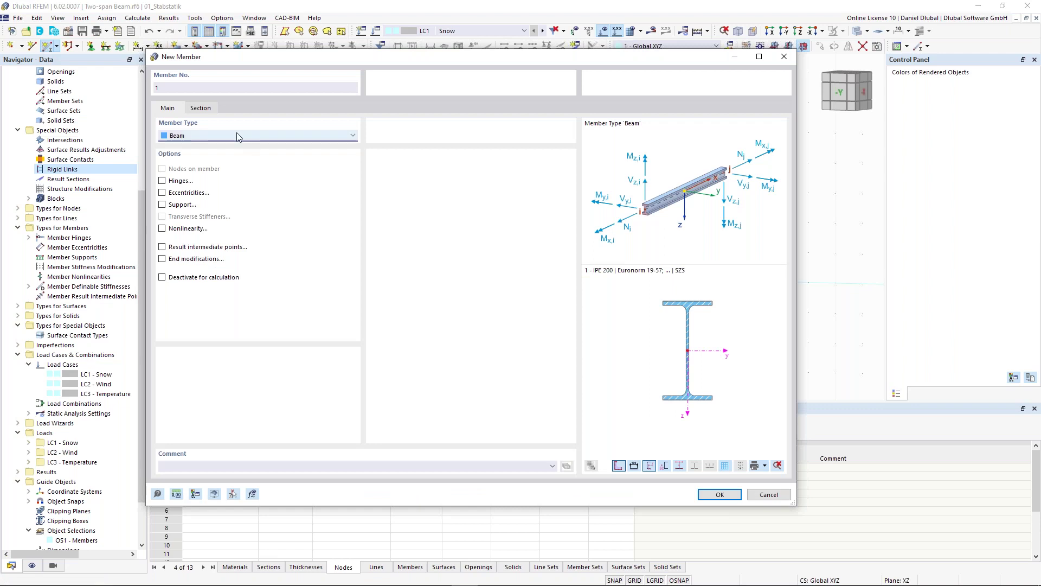
{"action": "left_click", "coordinate": [201, 107]}
{"action": "left_click", "coordinate": [260, 375]}
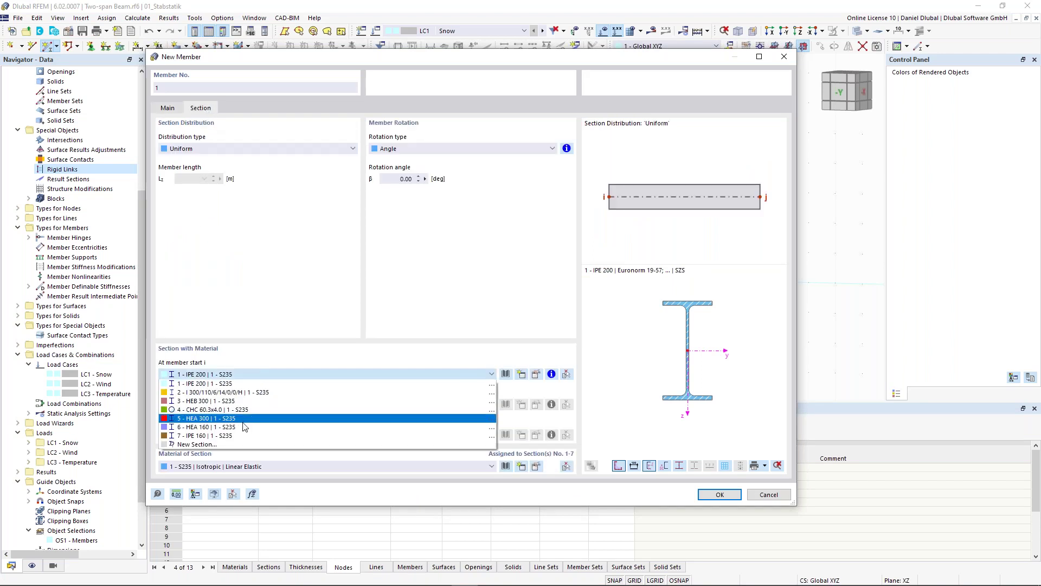
{"action": "left_click", "coordinate": [244, 402]}
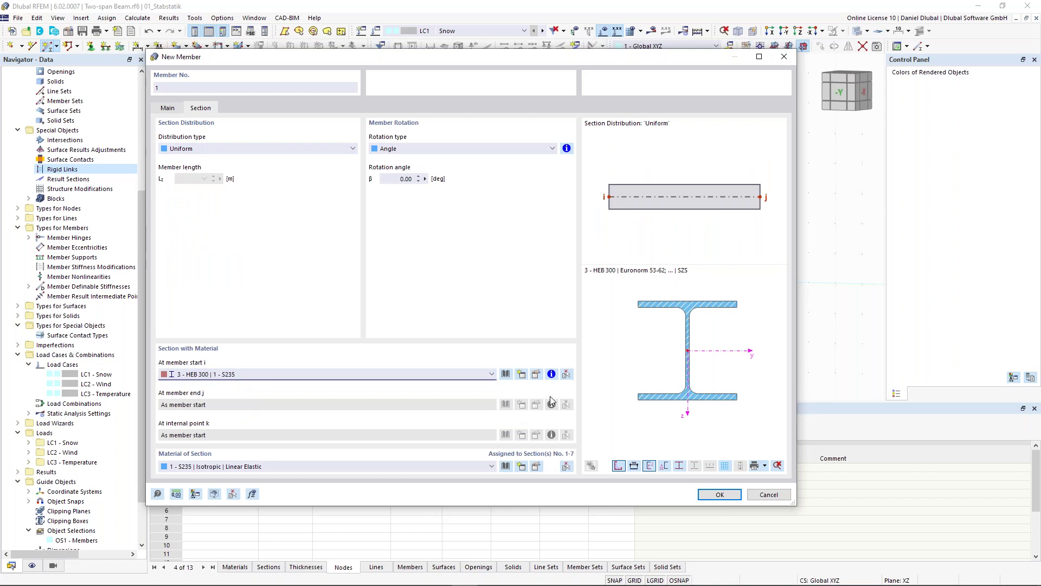
{"action": "left_click", "coordinate": [714, 495]}
Step: Draw a vertical column from the origin up to X 0, Z -10 m and finish member input
{"action": "middle_click_drag", "start_coordinate": [461, 238], "coordinate": [470, 240]}
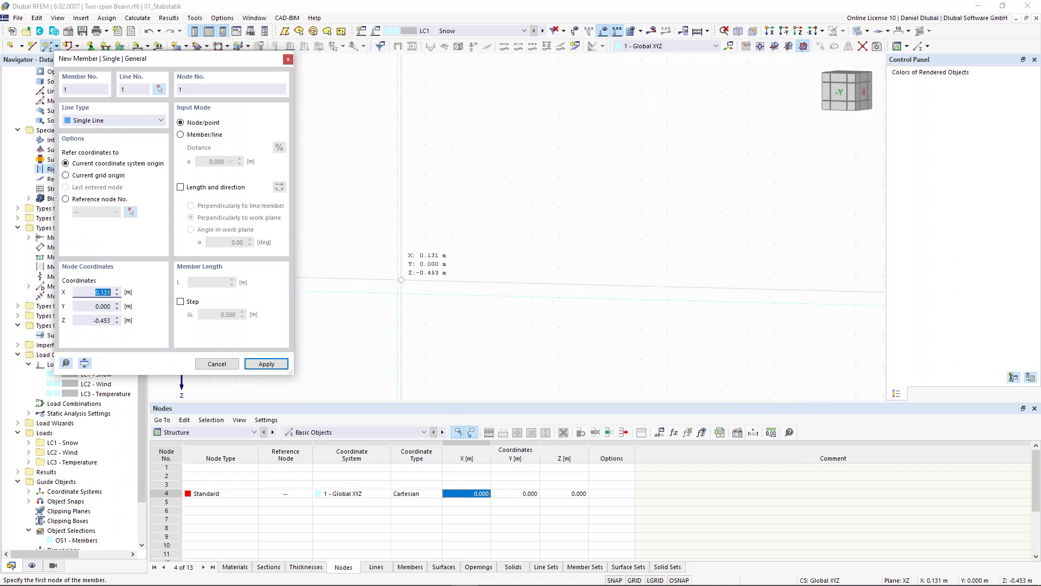
{"action": "left_click", "coordinate": [398, 293]}
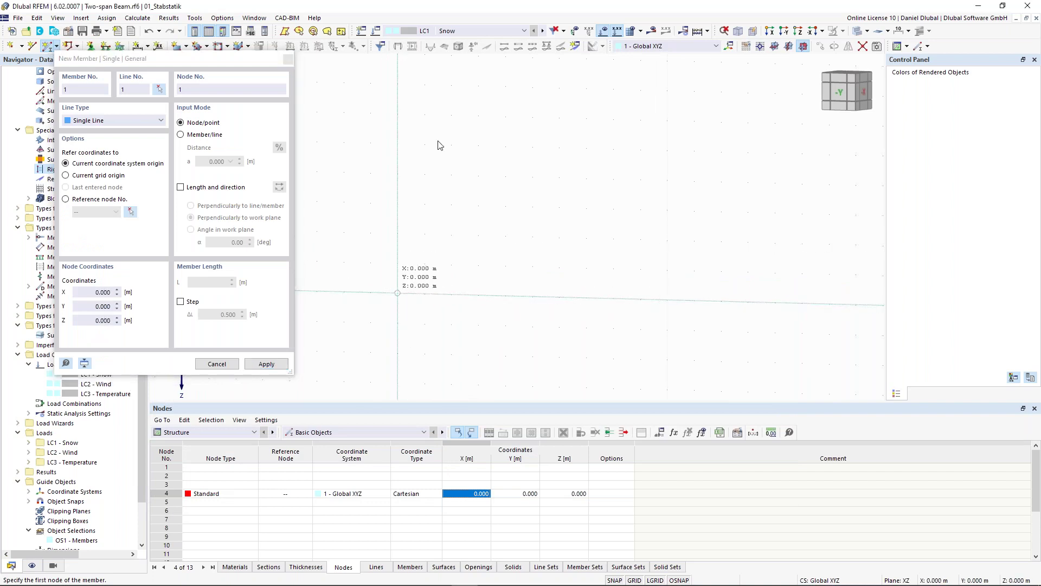
{"action": "middle_click_drag", "start_coordinate": [439, 142], "coordinate": [443, 216]}
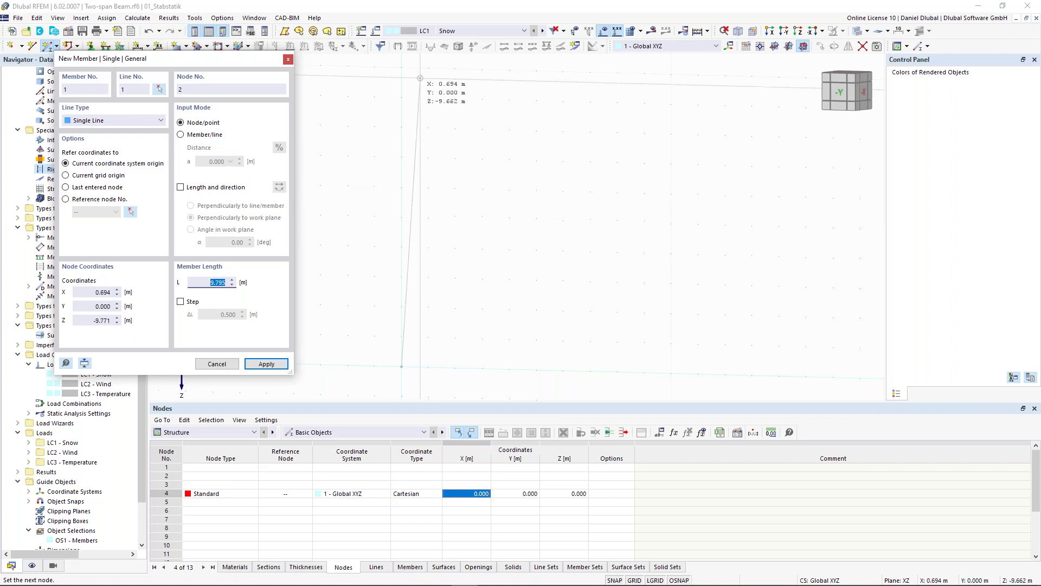
{"action": "left_click", "coordinate": [402, 67]}
{"action": "key", "text": "Escape"}
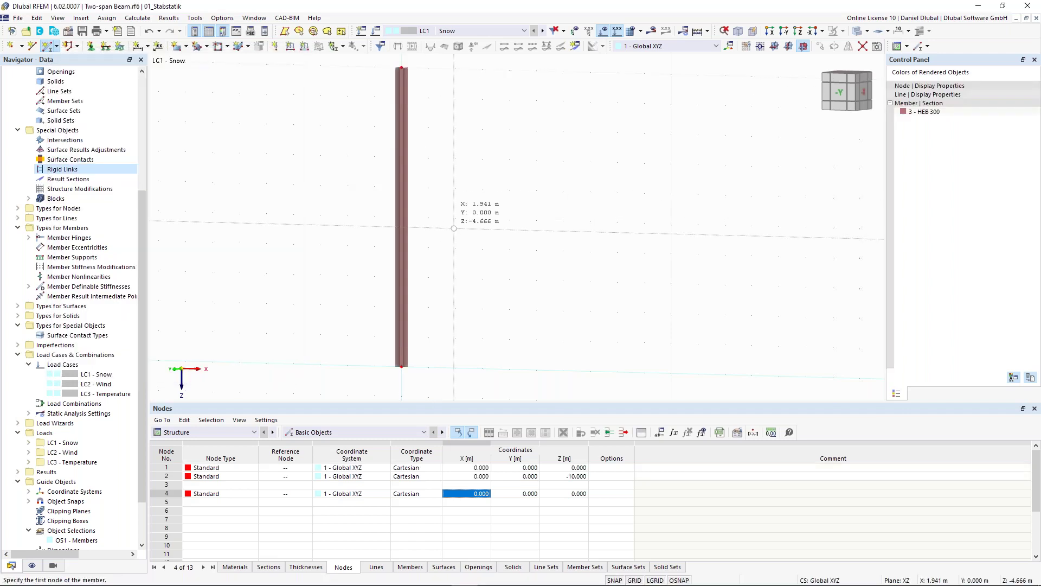
{"action": "right_click", "coordinate": [454, 229]}
{"action": "left_click", "coordinate": [468, 198]}
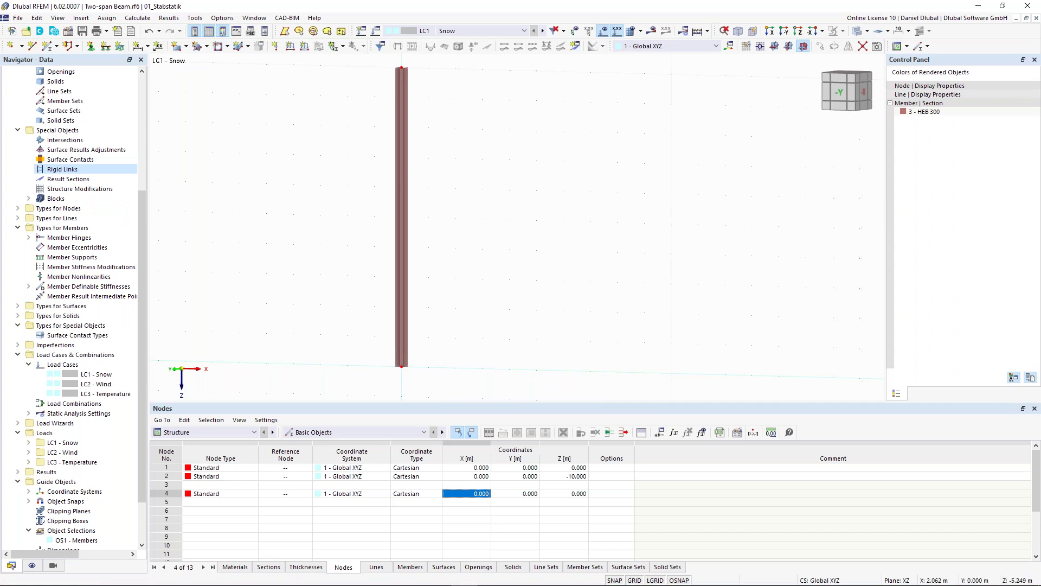
Step: Select the column's base node and assign a nodal support to it
{"action": "middle_click_drag", "start_coordinate": [424, 298], "coordinate": [474, 273]}
{"action": "scroll", "coordinate": [457, 224], "scroll_direction": "down", "scroll_amount": 2}
{"action": "middle_click_drag", "start_coordinate": [474, 273], "coordinate": [472, 251], "text": "ctrl"}
{"action": "left_click_drag", "start_coordinate": [399, 280], "coordinate": [503, 361]}
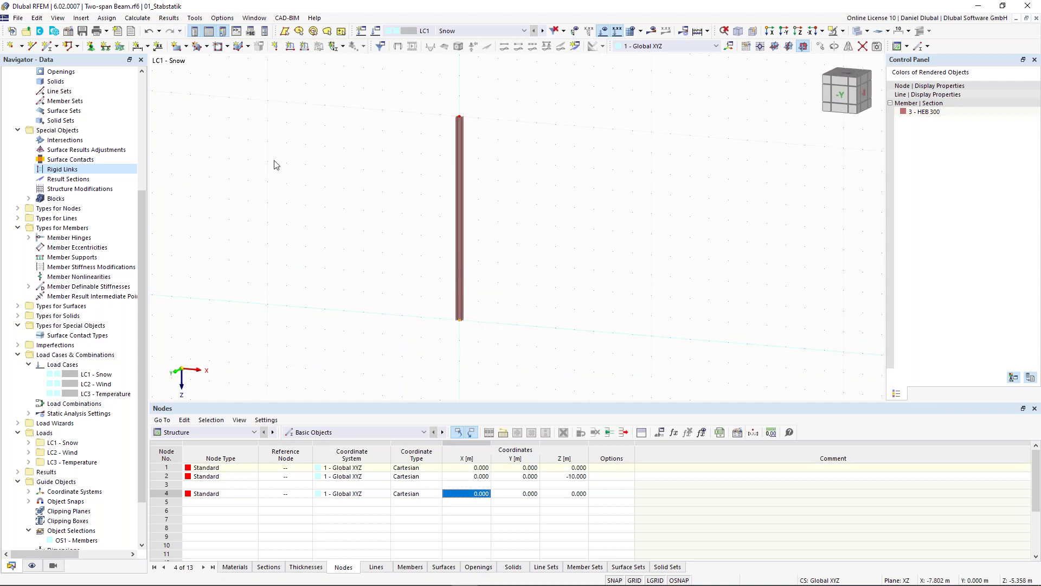
{"action": "left_click", "coordinate": [107, 48]}
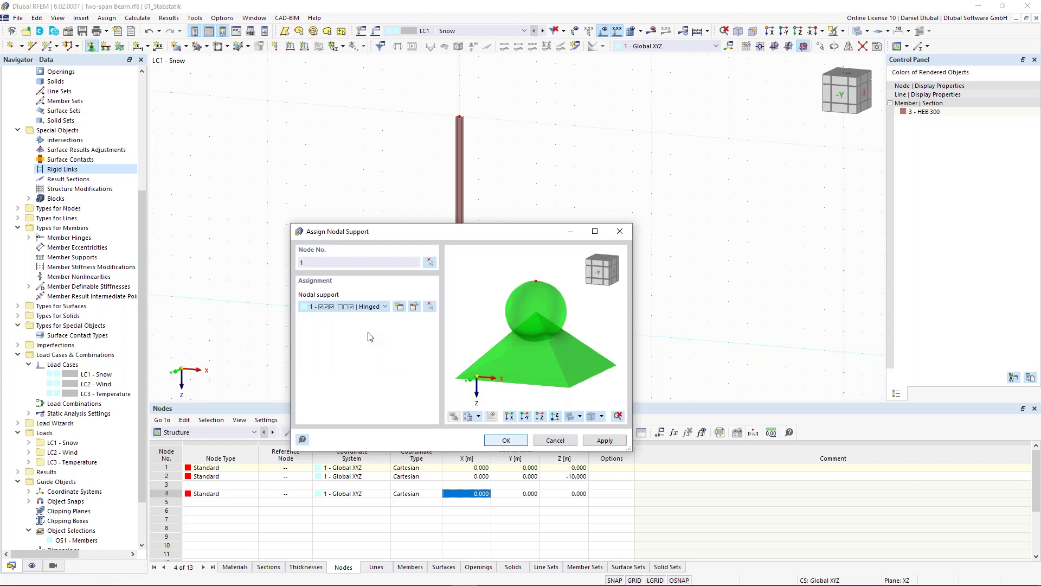
{"action": "left_click", "coordinate": [505, 440]}
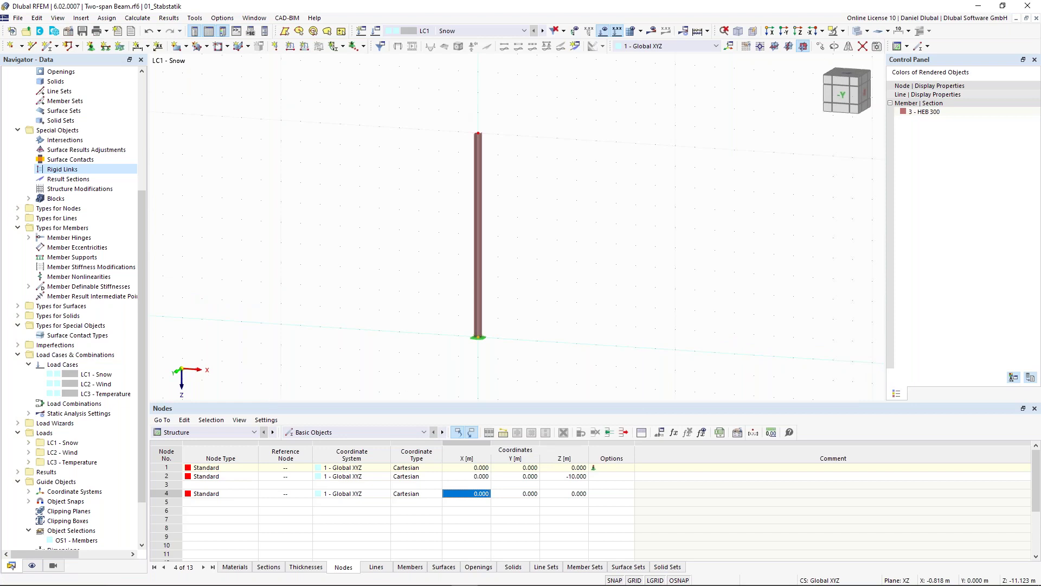
Step: Create a nodal load in LC1 with FX 10 kN and FZ 100 kN and assign it to the column's top node
{"action": "left_click", "coordinate": [274, 45]}
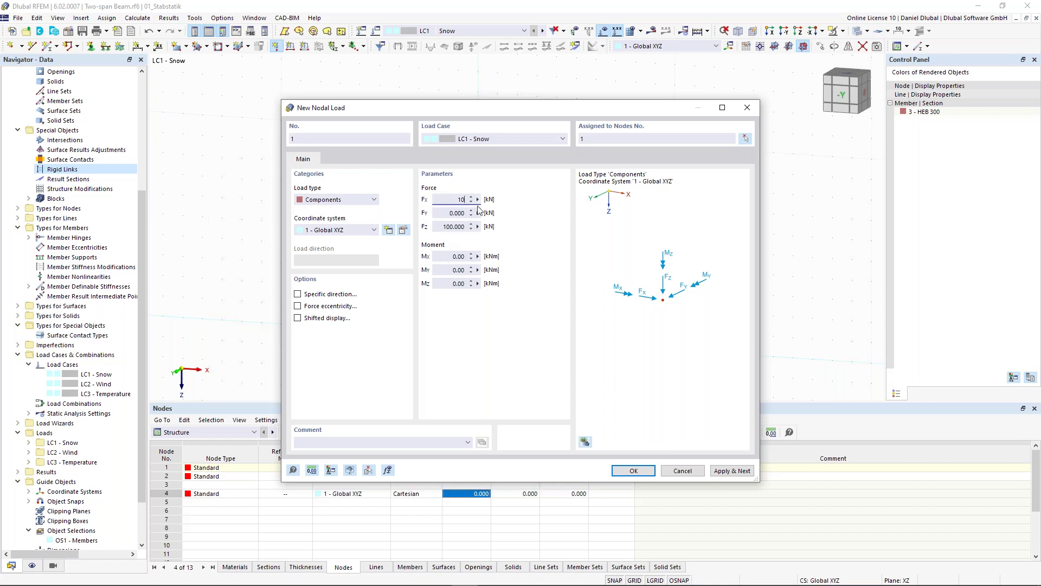
{"action": "left_click", "coordinate": [627, 471]}
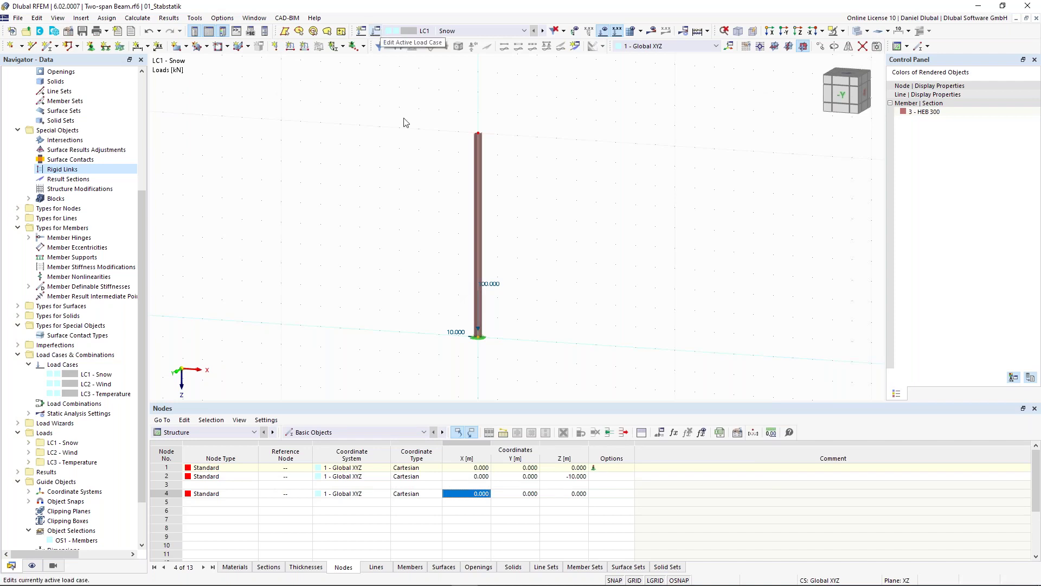
{"action": "double_click", "coordinate": [494, 289]}
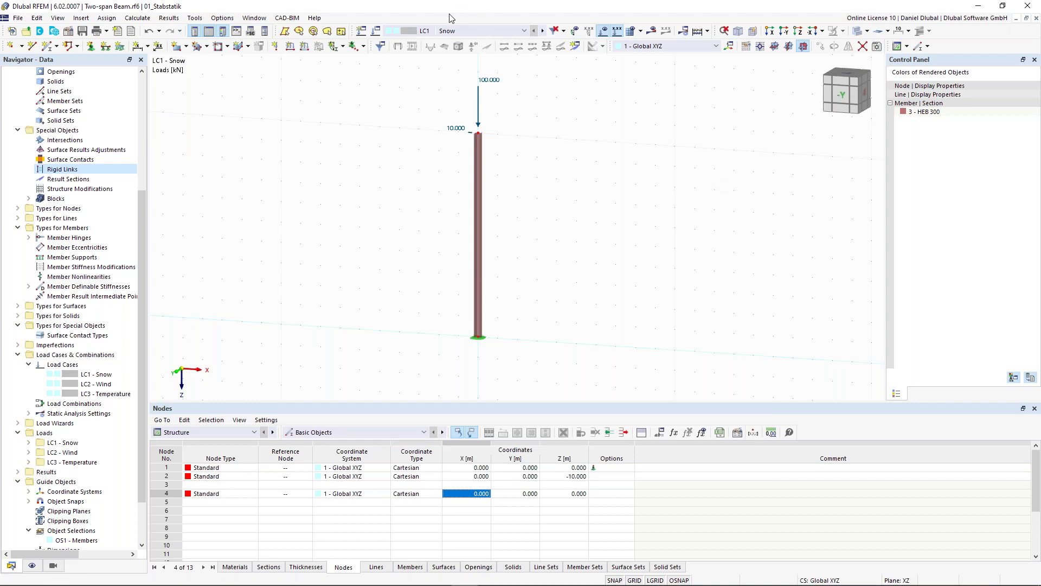
Step: Delete load cases LC2 Wind and LC3 Temperature
{"action": "left_click", "coordinate": [379, 32]}
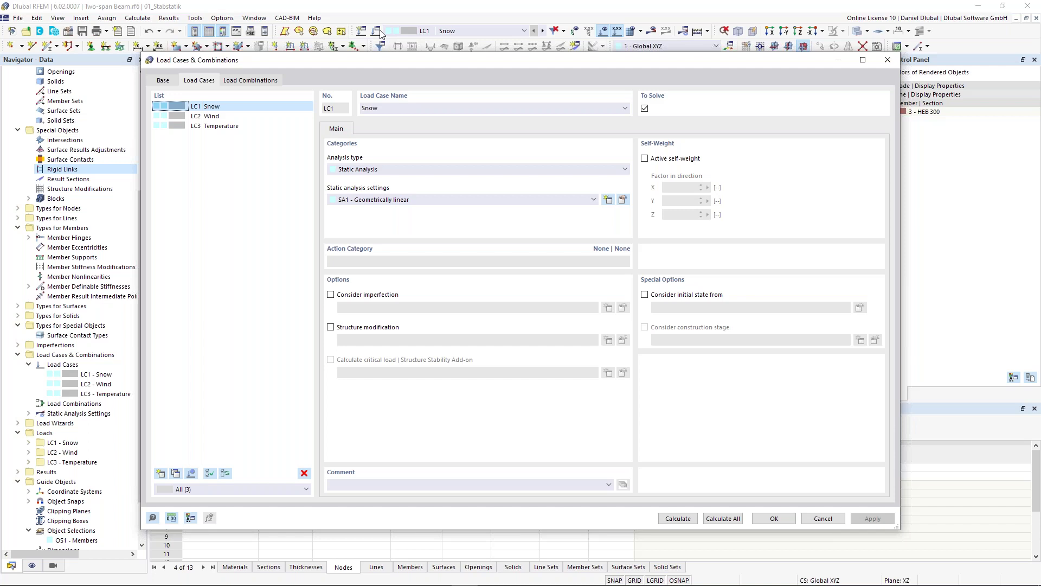
{"action": "left_click", "coordinate": [233, 116]}
{"action": "left_click", "coordinate": [230, 125], "text": "shift"}
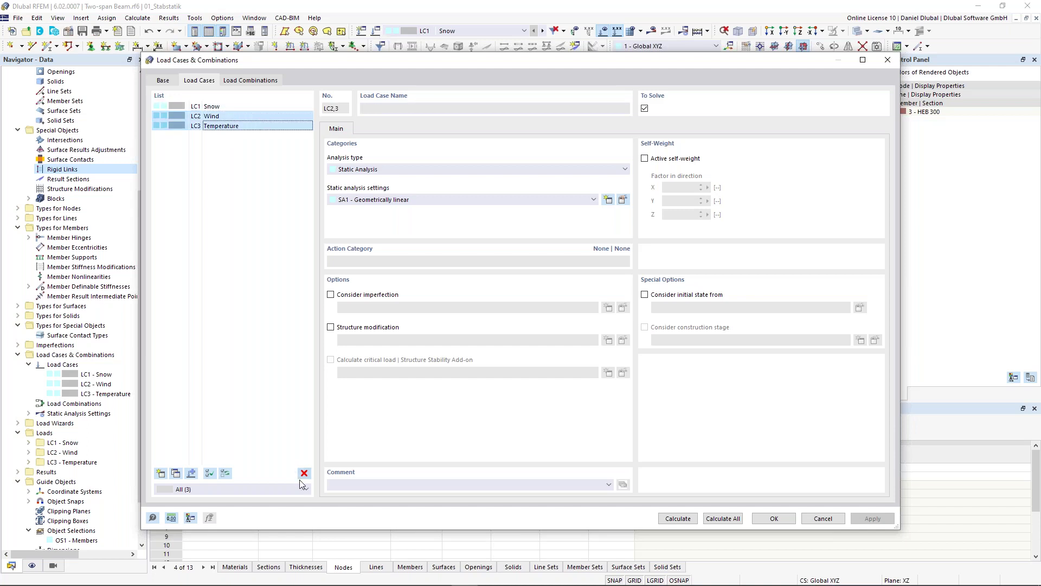
{"action": "left_click", "coordinate": [304, 473]}
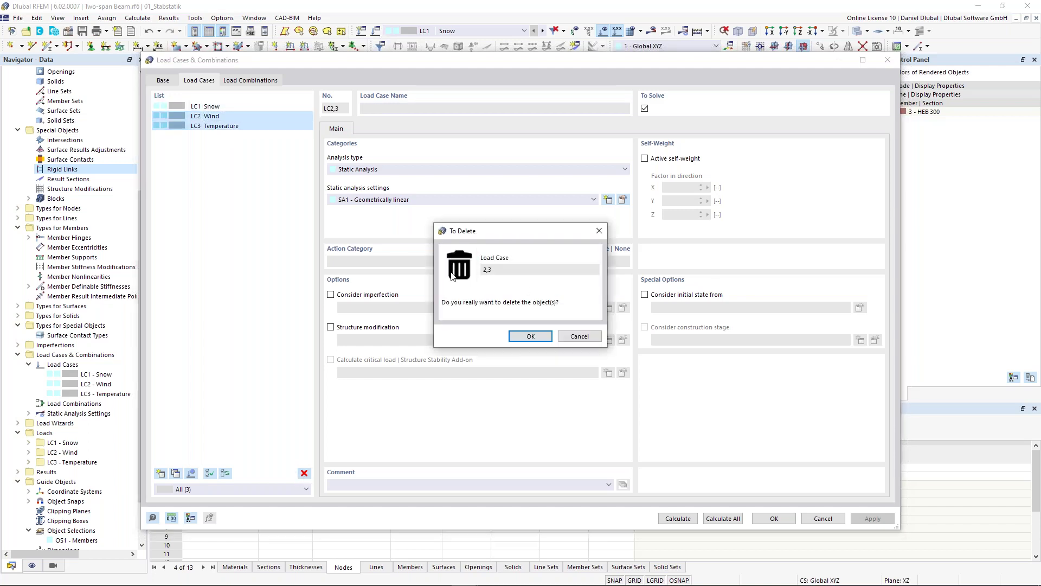
{"action": "left_click", "coordinate": [529, 337]}
Step: Rename load case LC1 as "Theory I. Order"
{"action": "left_click", "coordinate": [398, 109]}
{"action": "type", "text": "Theory I."}
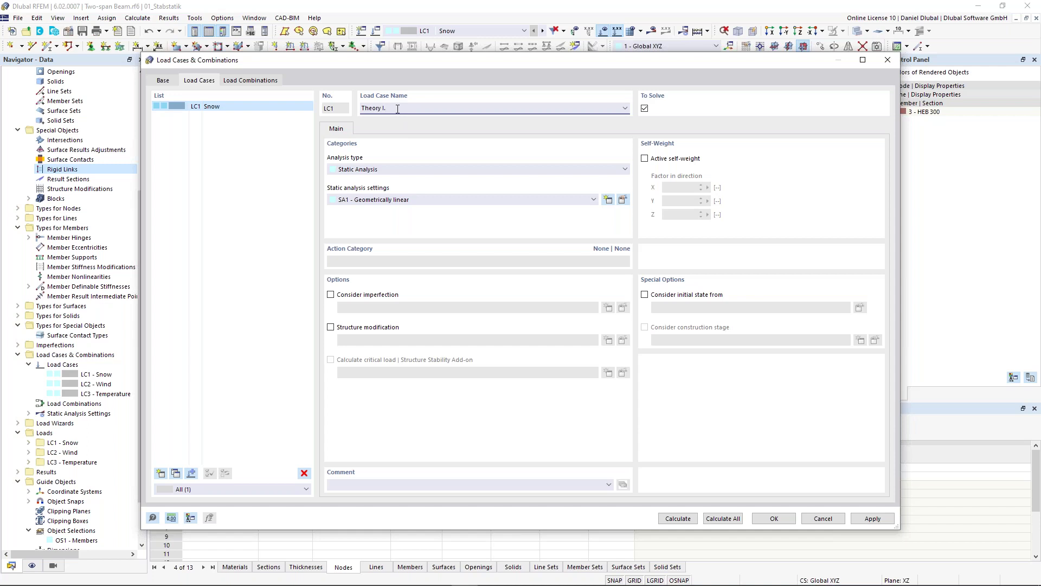
{"action": "type", "text": " o"}
{"action": "key", "text": "BackSpace"}
{"action": "type", "text": "Order"}
Step: Copy the LC1 load case, name the copy "Theory II. Order", and return to LC1
{"action": "left_click", "coordinate": [174, 470]}
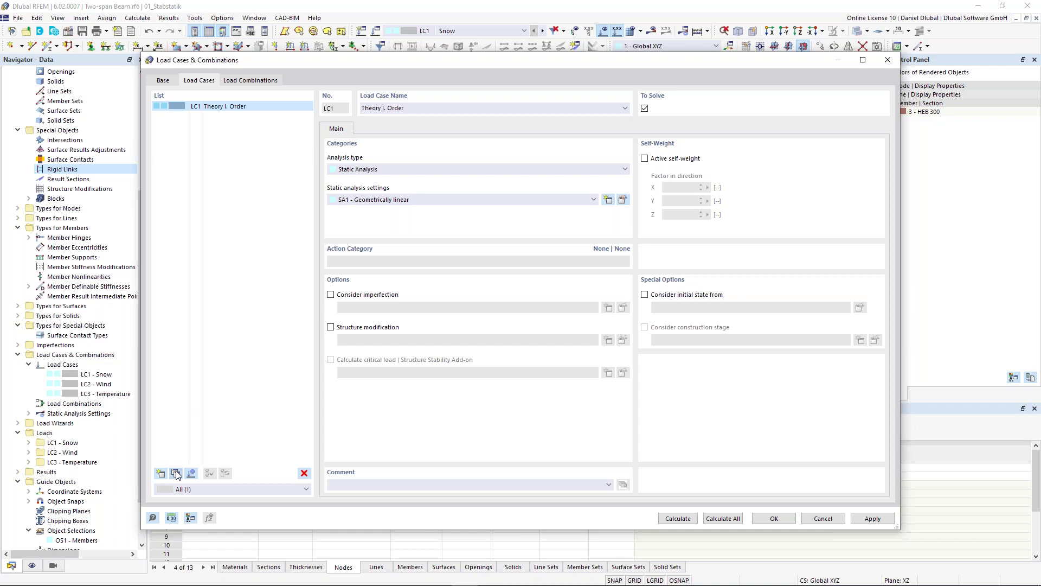
{"action": "left_click", "coordinate": [381, 108]}
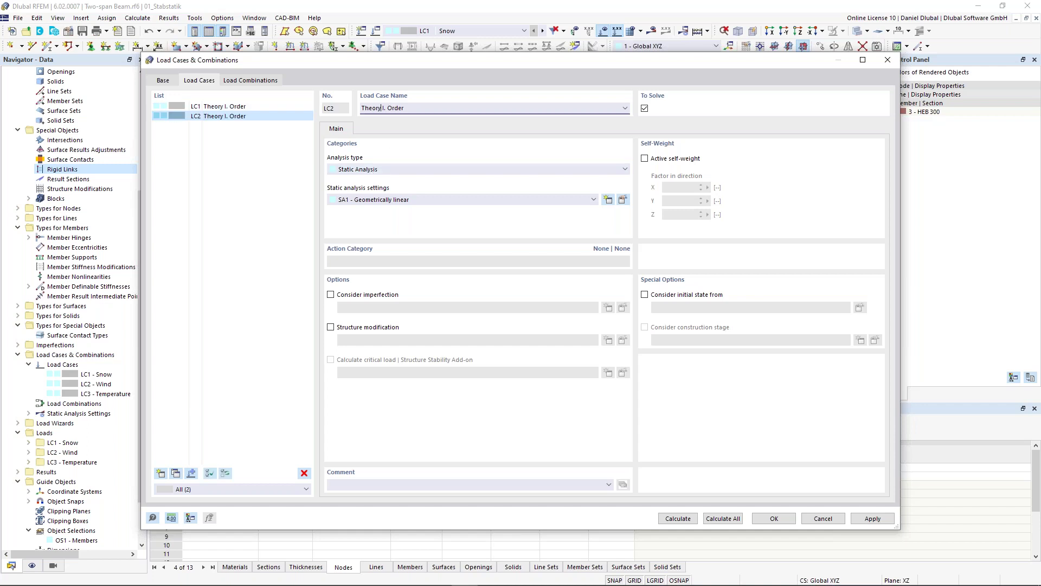
{"action": "type", "text": "I"}
{"action": "left_click", "coordinate": [273, 106]}
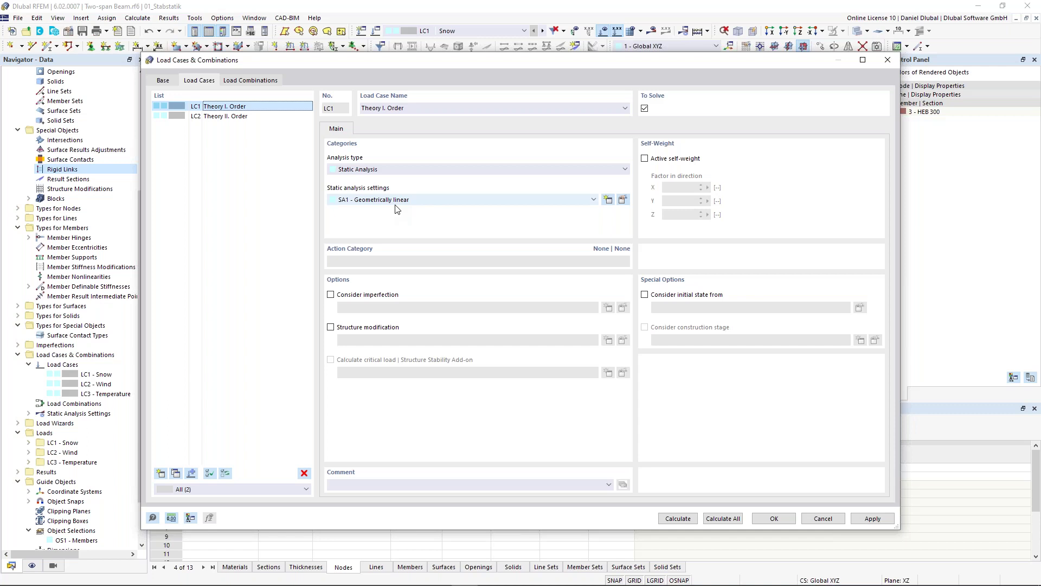
Step: Assign the static analysis setting SA2 - Second-order (P-Δ) | Picard to load case LC2 Theory II. Order and accept the load case changes
{"action": "left_click", "coordinate": [249, 116]}
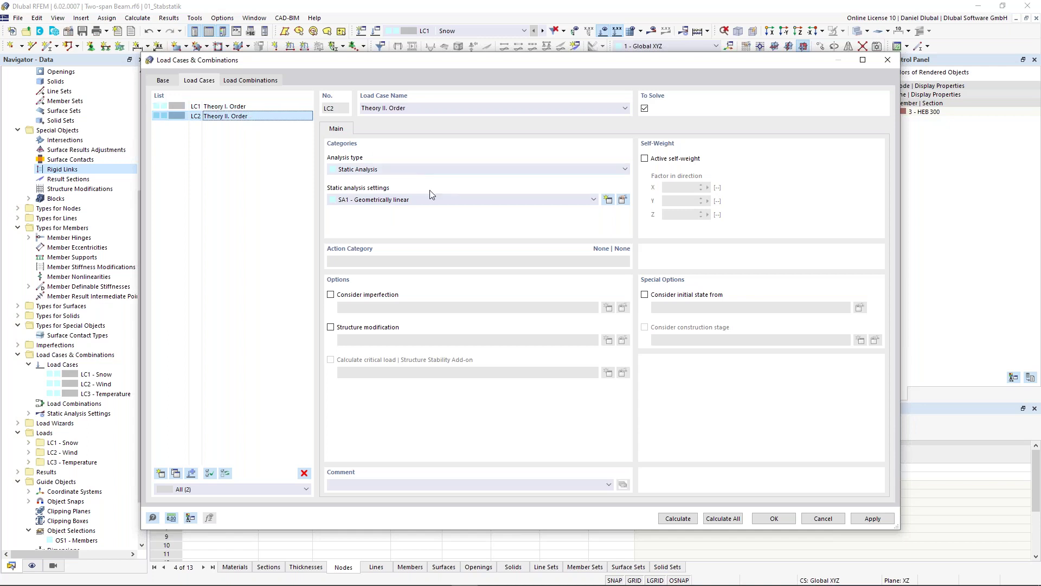
{"action": "left_click", "coordinate": [436, 204]}
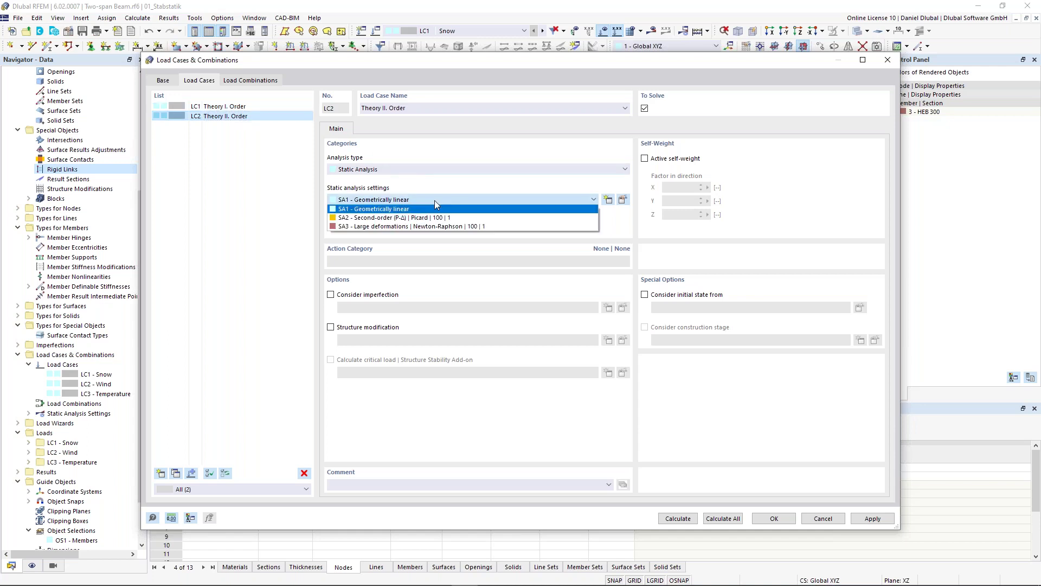
{"action": "left_click", "coordinate": [378, 217]}
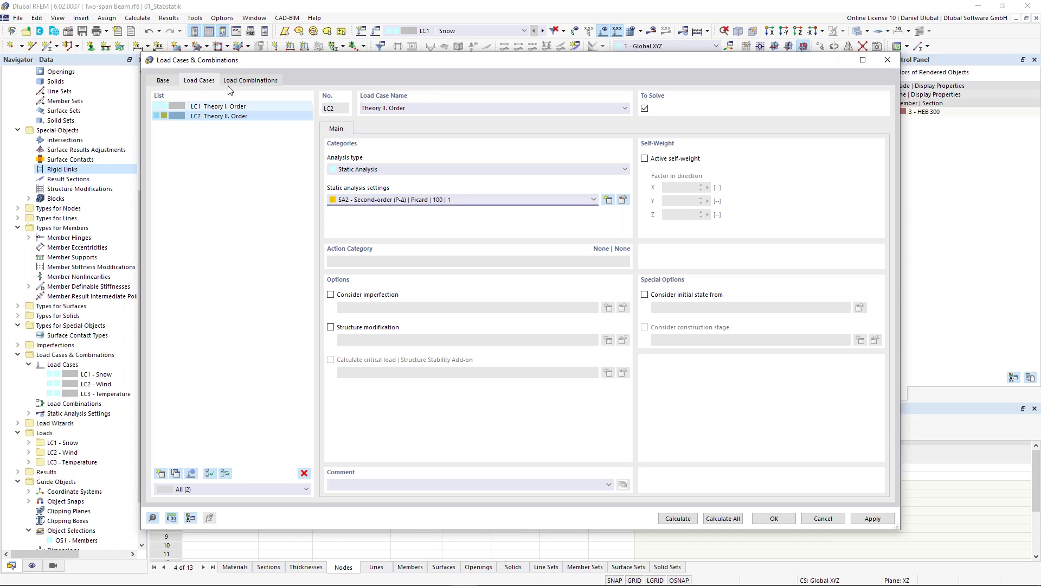
{"action": "left_click", "coordinate": [209, 110]}
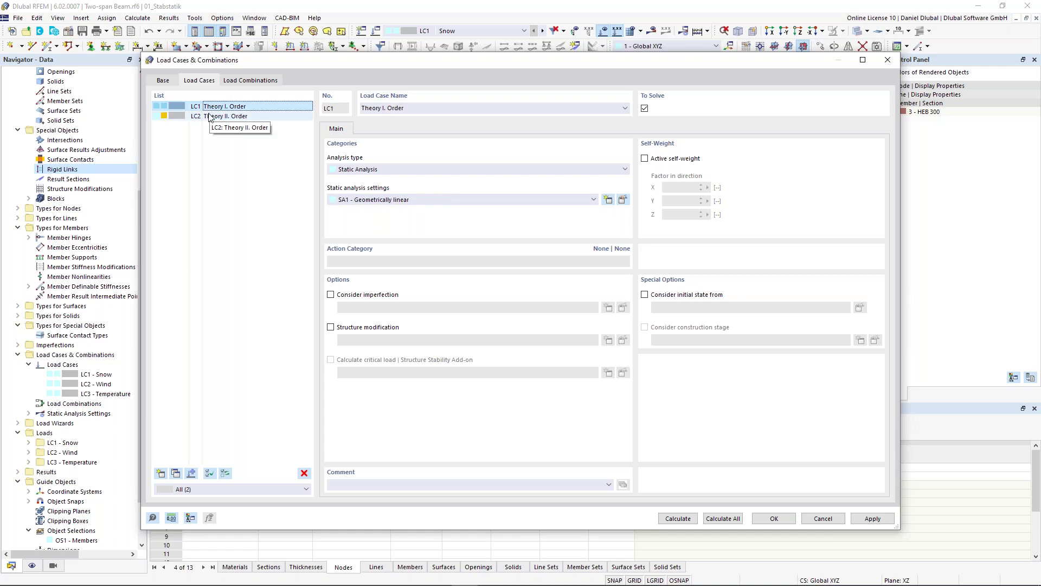
{"action": "left_click", "coordinate": [769, 519]}
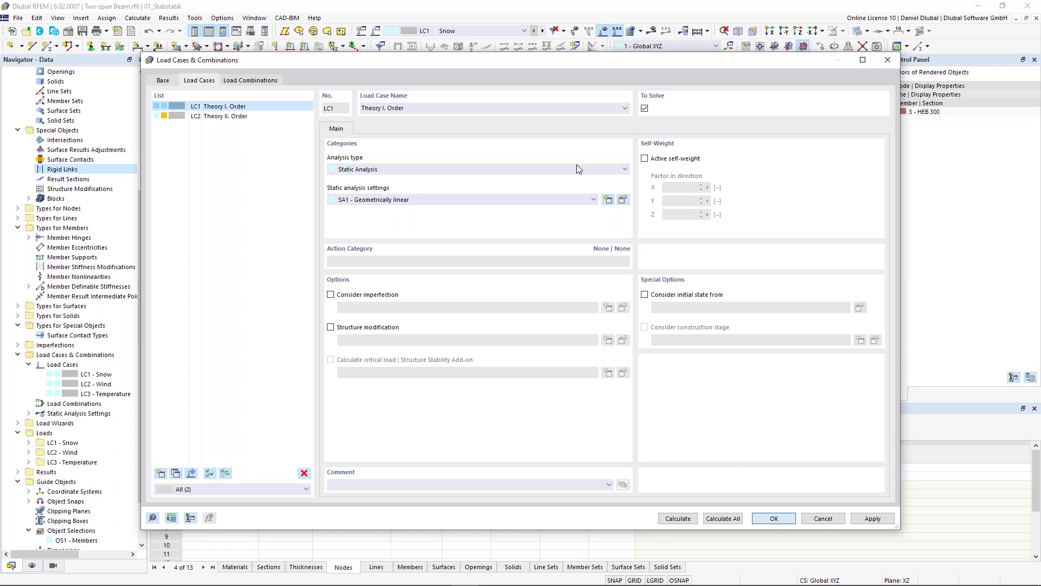
Step: Calculate the column model with load case LC1 - Theory I. Order active
{"action": "left_click", "coordinate": [542, 32]}
{"action": "left_click", "coordinate": [535, 31]}
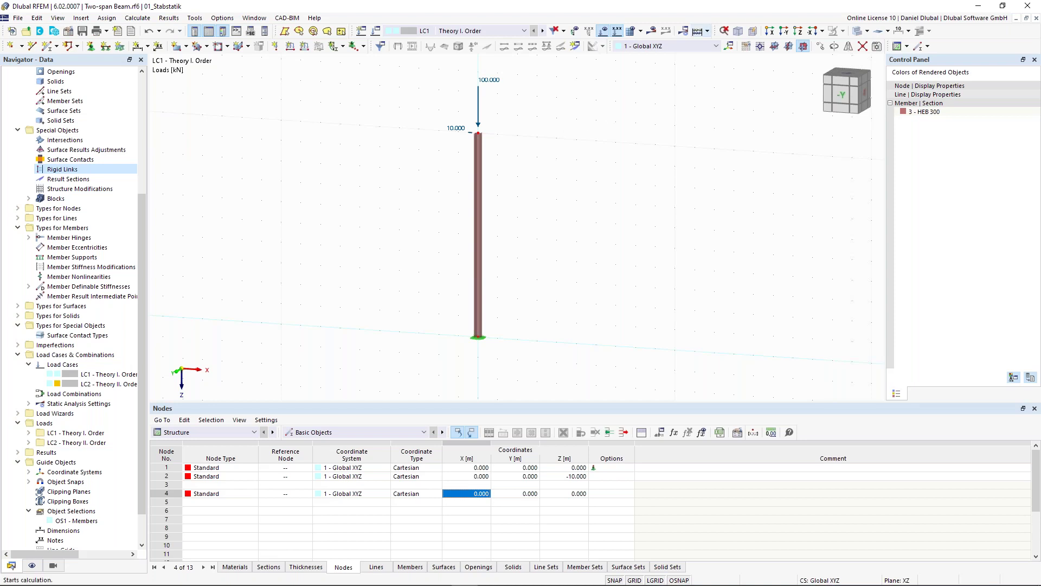
{"action": "left_click", "coordinate": [724, 31]}
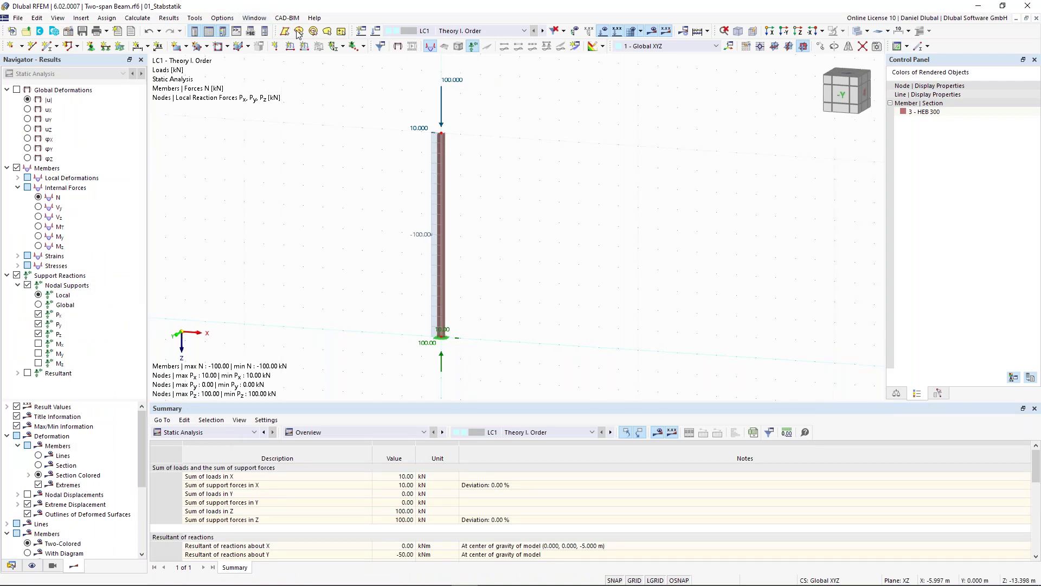
Step: Tile the open model windows vertically and minimize the 00_Hallenrahmen window, keeping the three column views side by side
{"action": "left_click", "coordinate": [257, 19]}
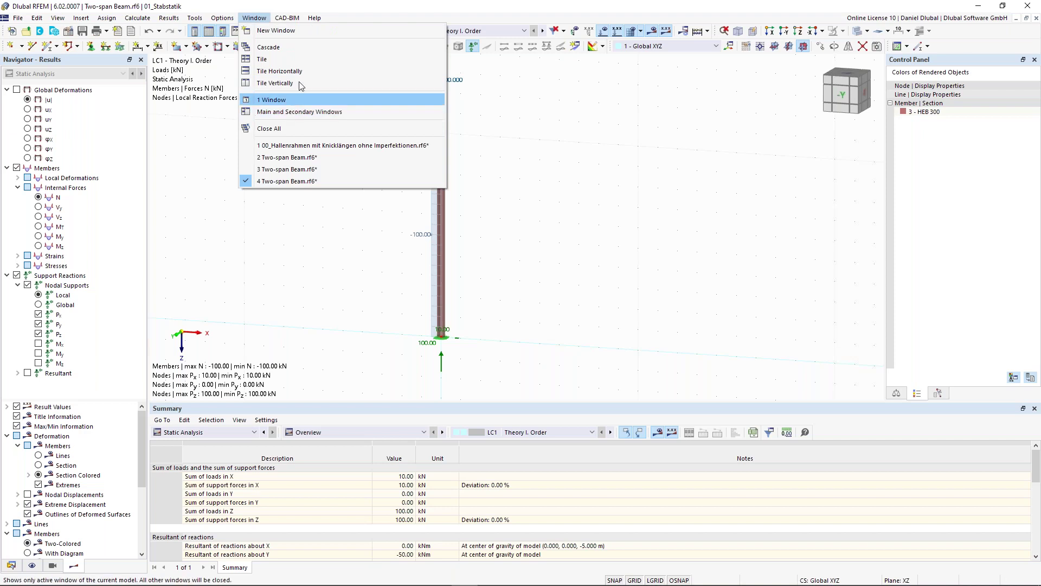
{"action": "left_click", "coordinate": [299, 83]}
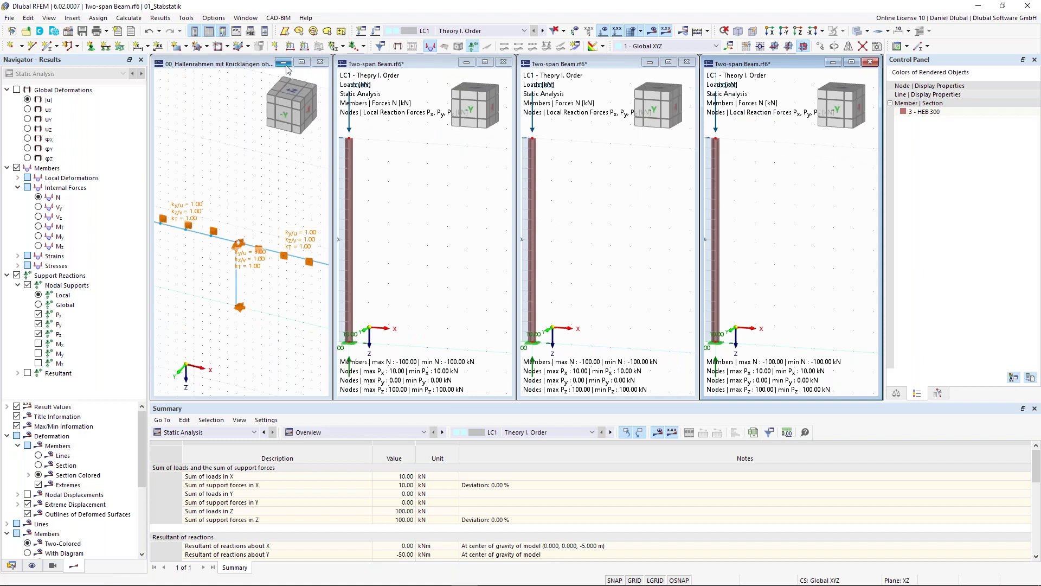
{"action": "left_click", "coordinate": [283, 63]}
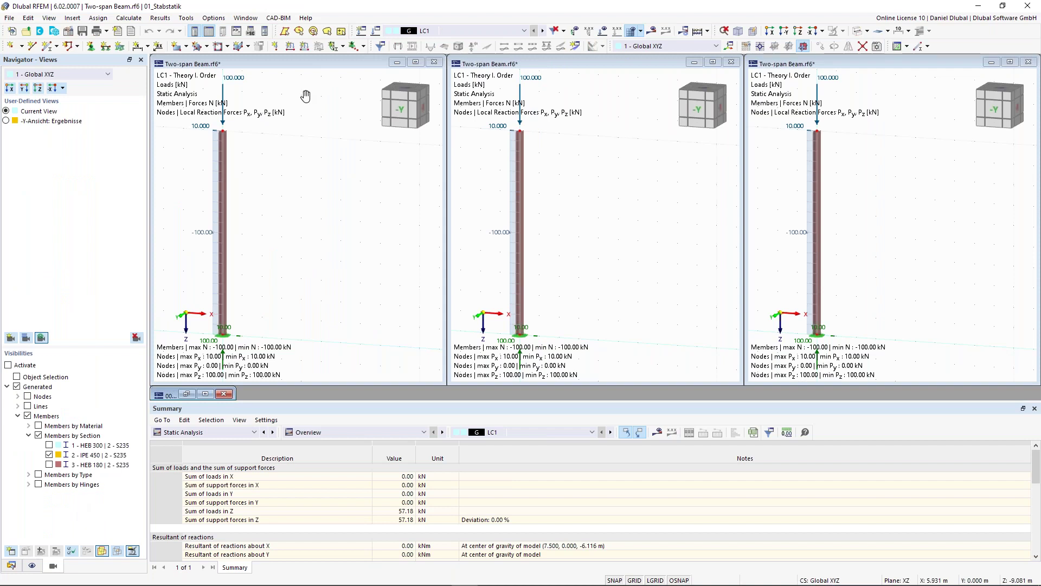
Step: Hide the support reactions in all three column views
{"action": "left_click", "coordinate": [309, 64]}
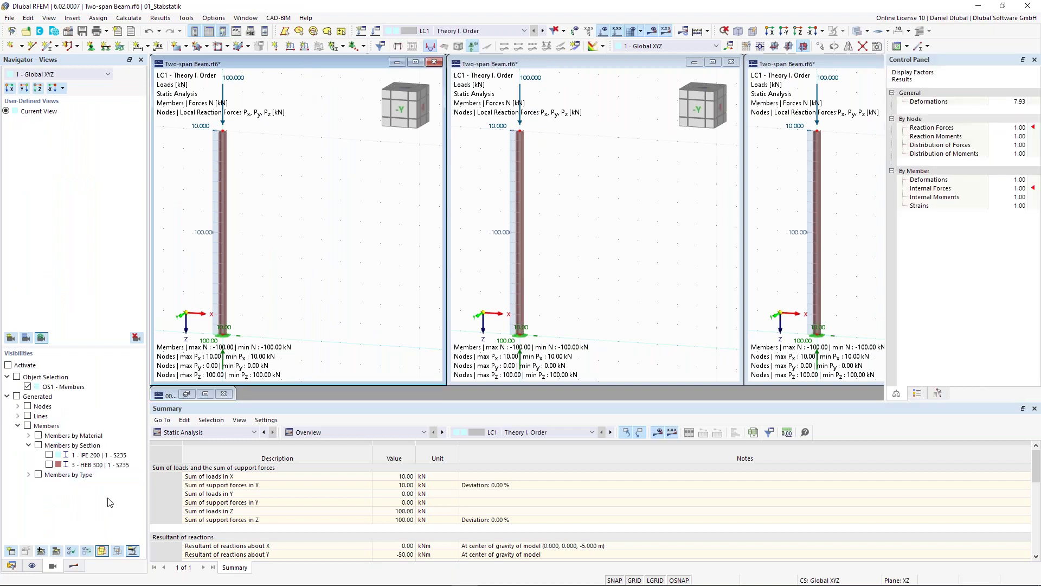
{"action": "left_click", "coordinate": [75, 567]}
{"action": "left_click", "coordinate": [17, 275]}
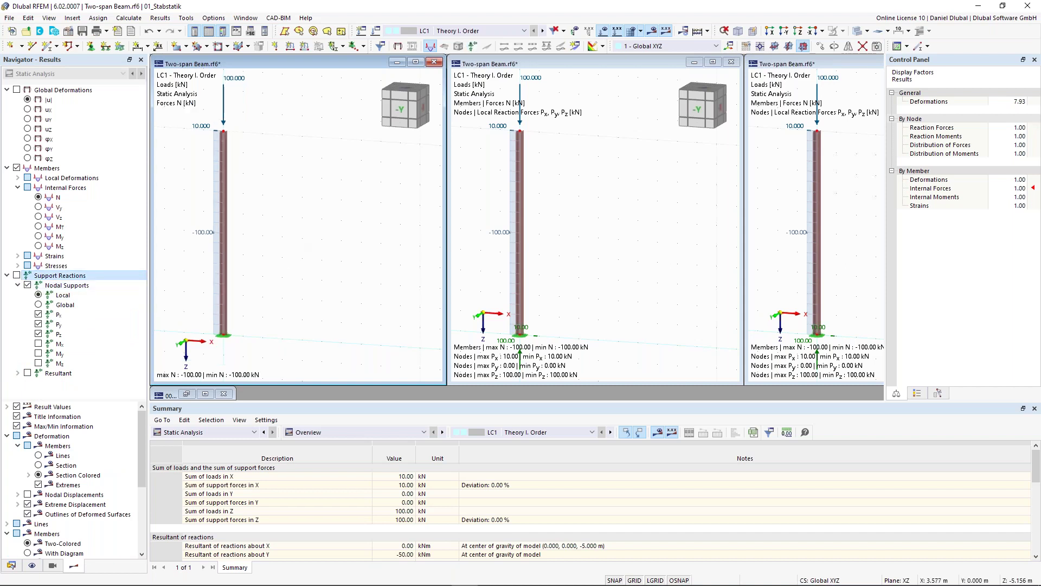
{"action": "left_click", "coordinate": [590, 60]}
{"action": "left_click", "coordinate": [17, 275]}
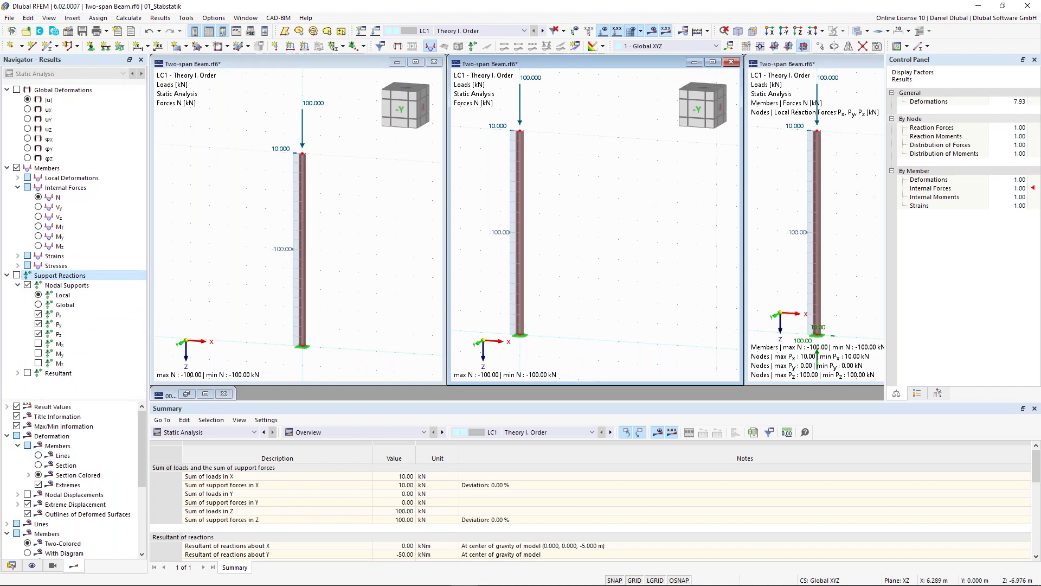
{"action": "left_click", "coordinate": [829, 63]}
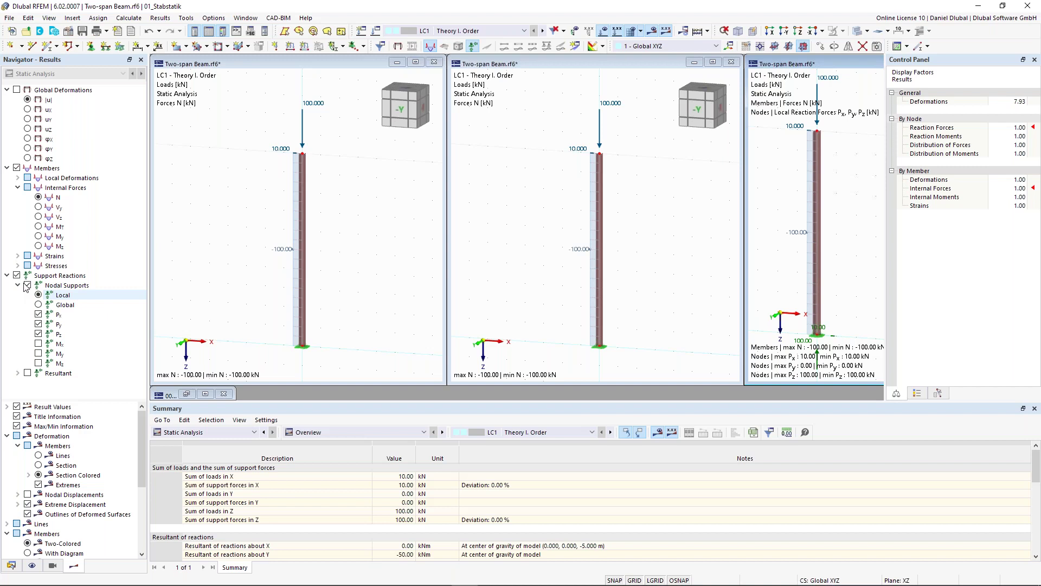
{"action": "left_click", "coordinate": [27, 285]}
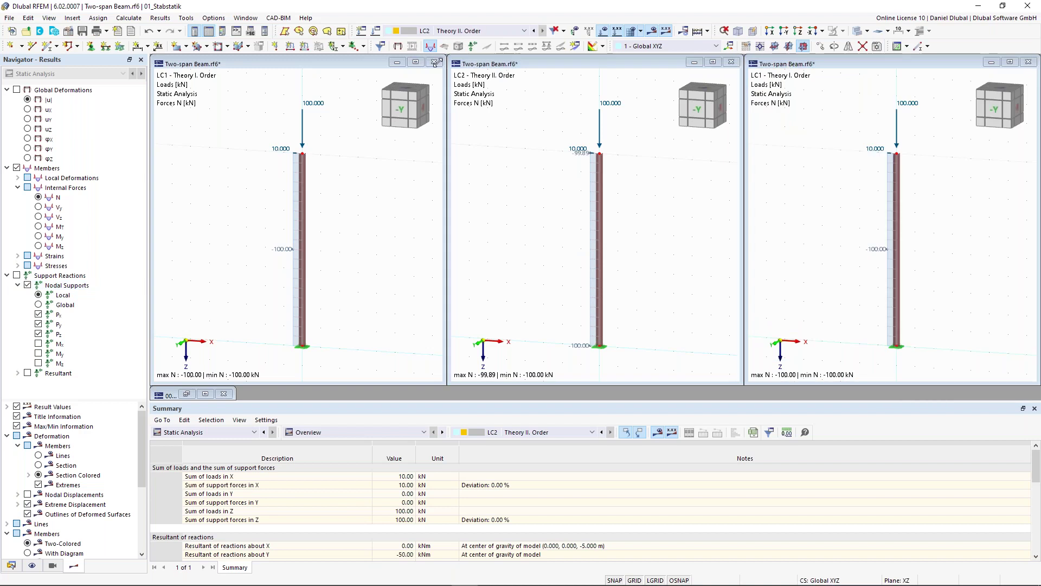
Step: Set the third view to LC2 and compare the moments My of LC1 in the first view with LC2 in the second
{"action": "left_click", "coordinate": [543, 31]}
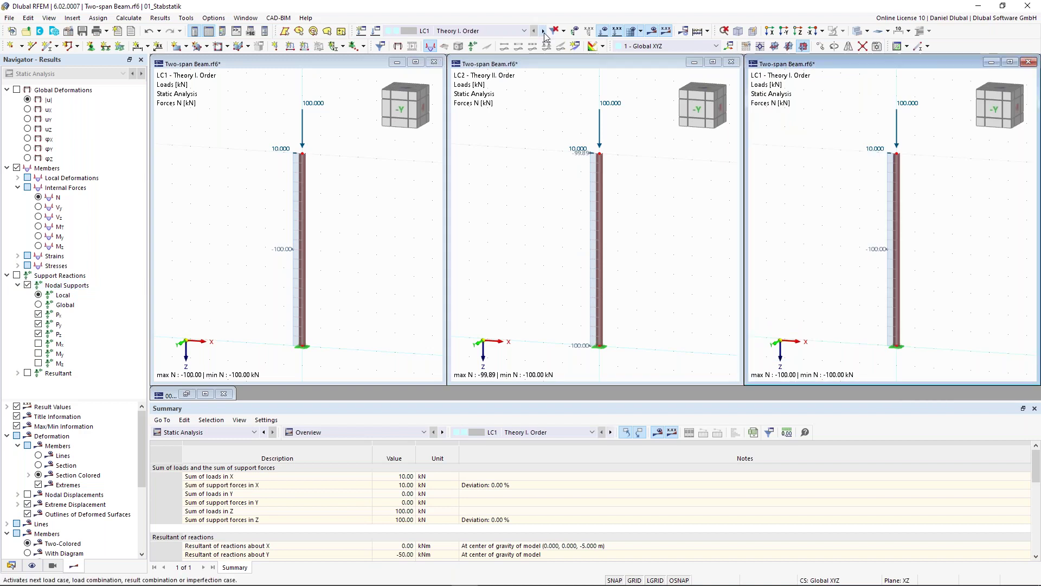
{"action": "left_click", "coordinate": [210, 208]}
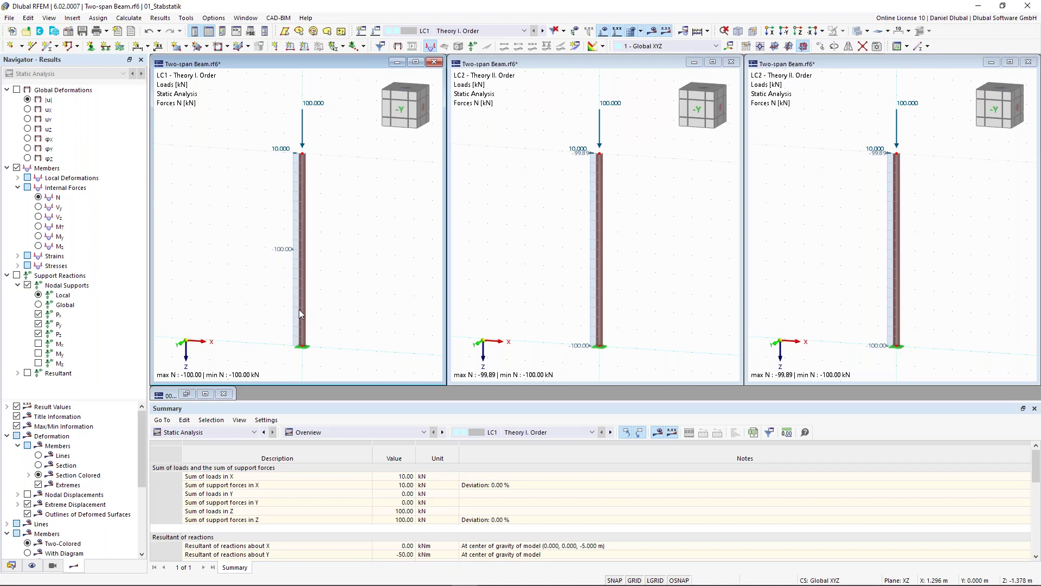
{"action": "left_click", "coordinate": [38, 237]}
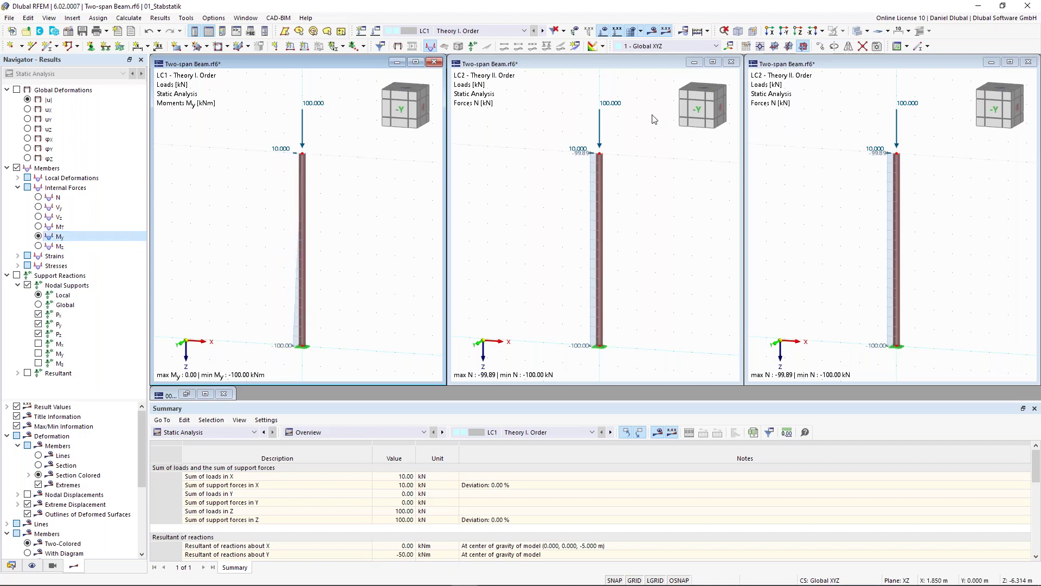
{"action": "left_click", "coordinate": [572, 97]}
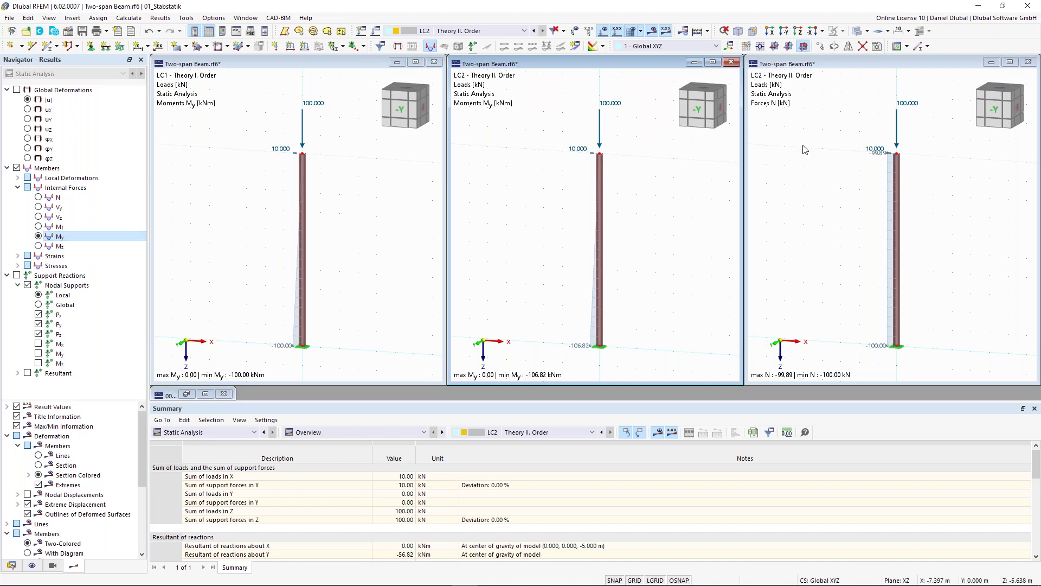
{"action": "left_click", "coordinate": [341, 67]}
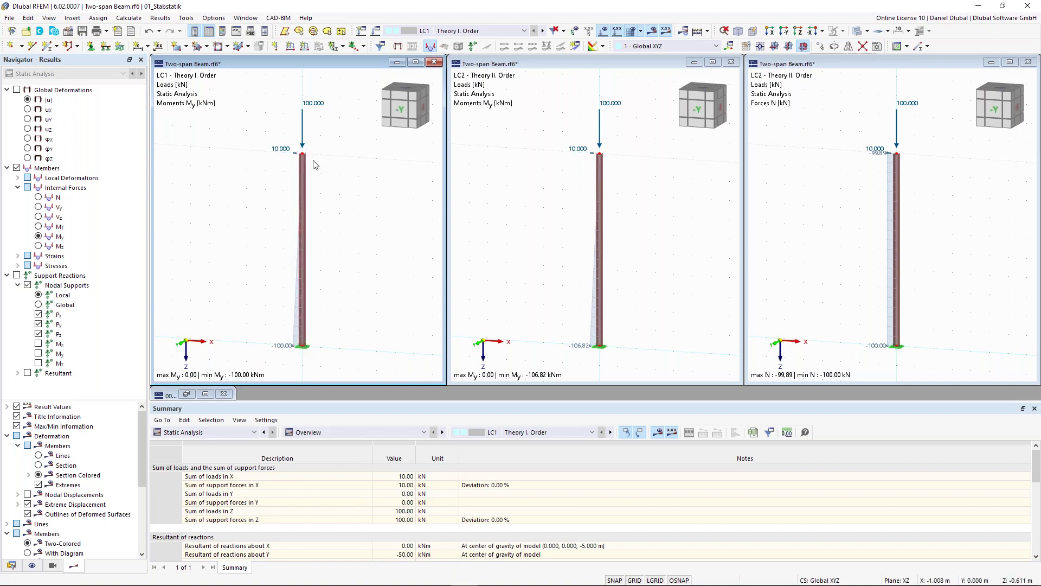
{"action": "left_click", "coordinate": [576, 323]}
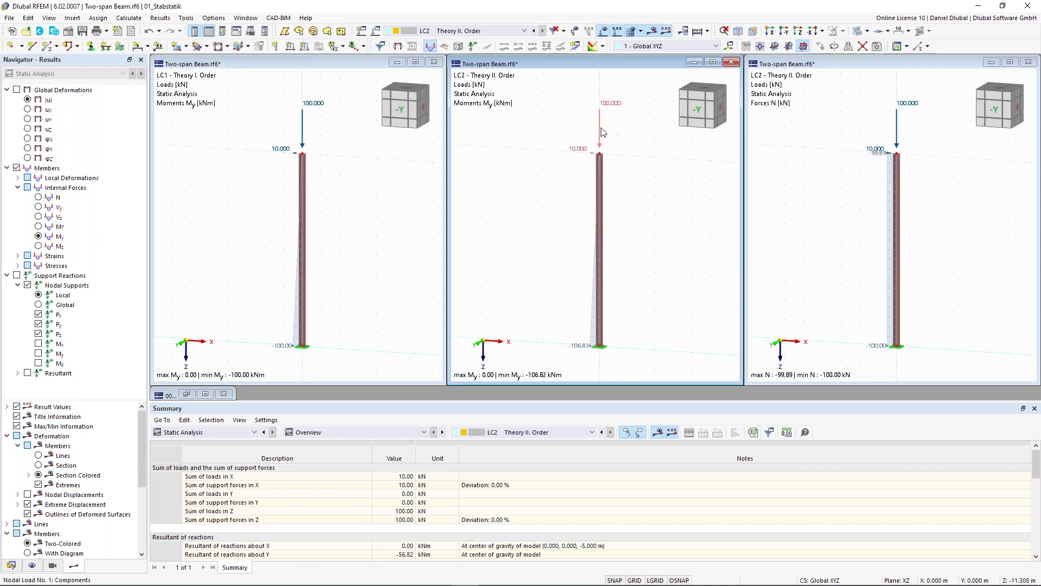
Step: Display the global deformation uX for LC2 - Theory II. Order in the second column view
{"action": "mouse_move", "coordinate": [602, 132]}
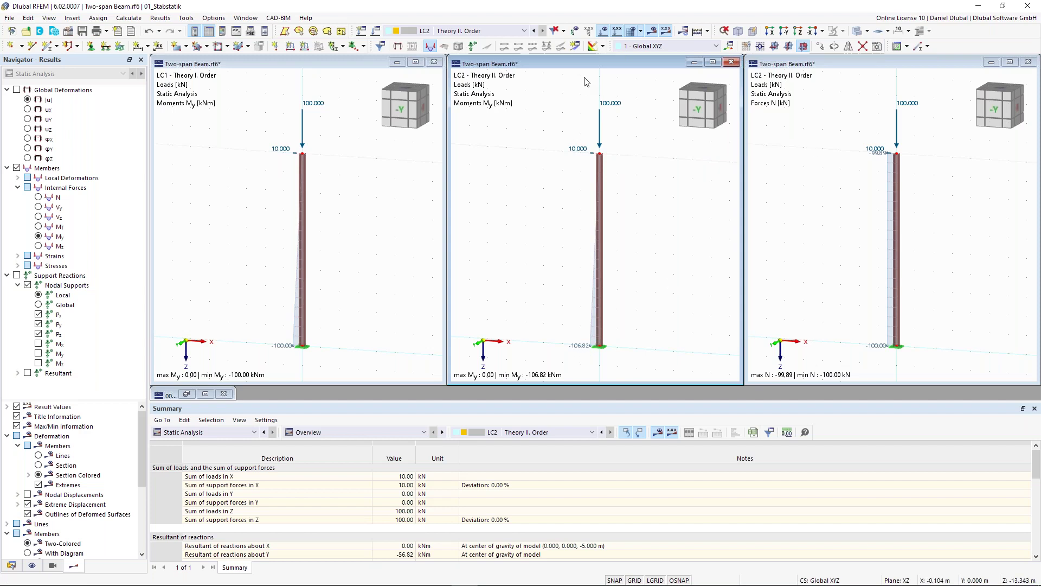
{"action": "left_click", "coordinate": [27, 109]}
{"action": "scroll", "coordinate": [644, 178], "scroll_direction": "up", "scroll_amount": 1}
{"action": "scroll", "coordinate": [644, 179], "scroll_direction": "down", "scroll_amount": 1}
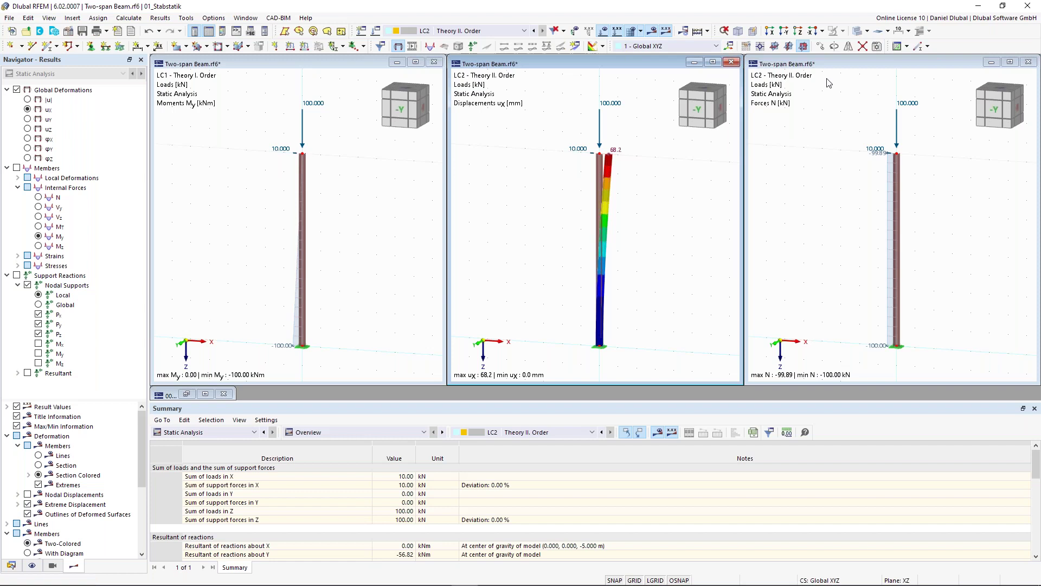
Step: Display the moments My for LC2 in the third view and compare them with the displaced column in the second view
{"action": "left_click", "coordinate": [841, 68]}
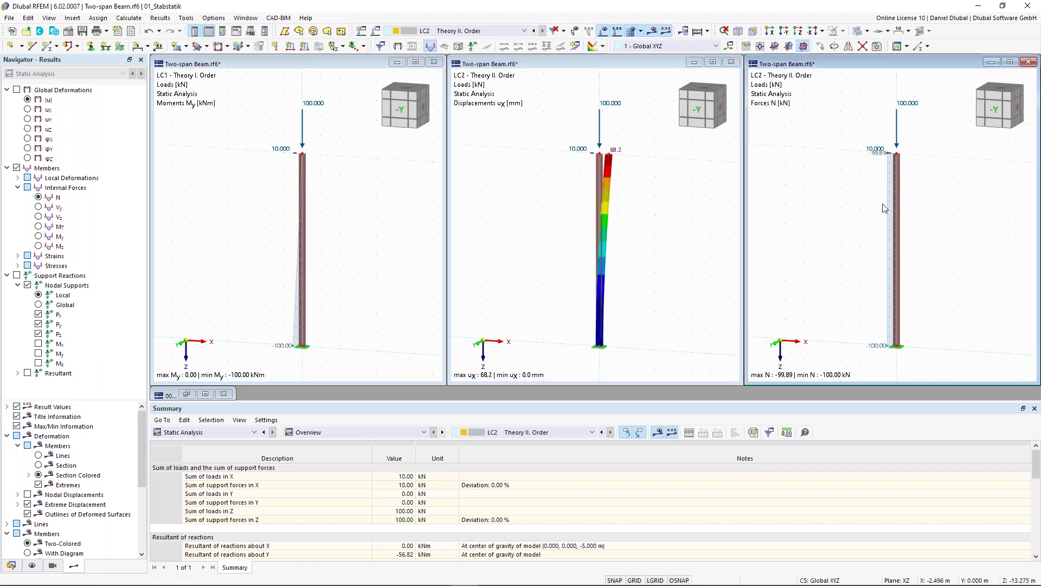
{"action": "left_click", "coordinate": [38, 237]}
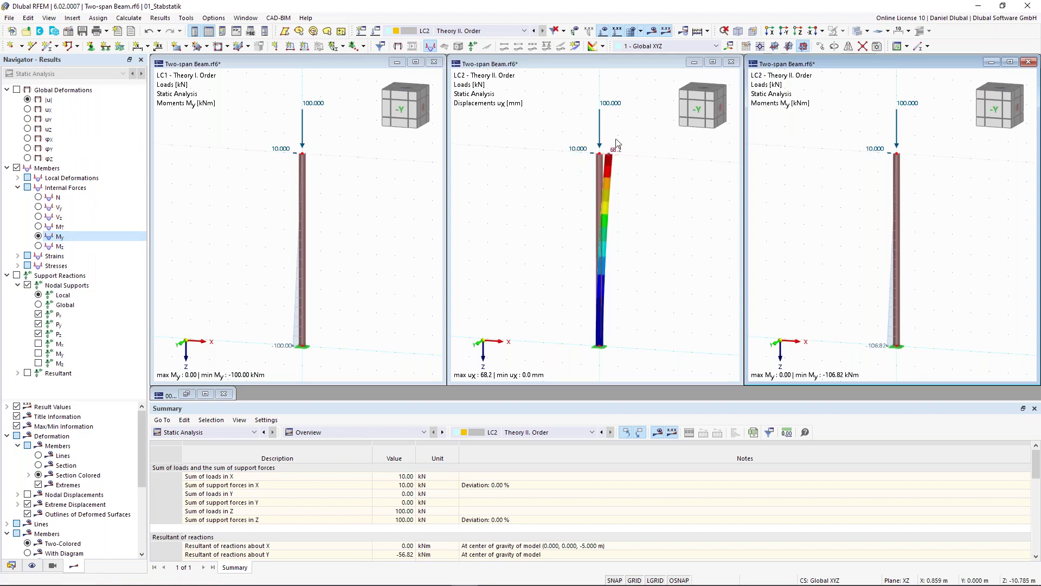
{"action": "mouse_move", "coordinate": [613, 104]}
{"action": "left_click", "coordinate": [877, 153]}
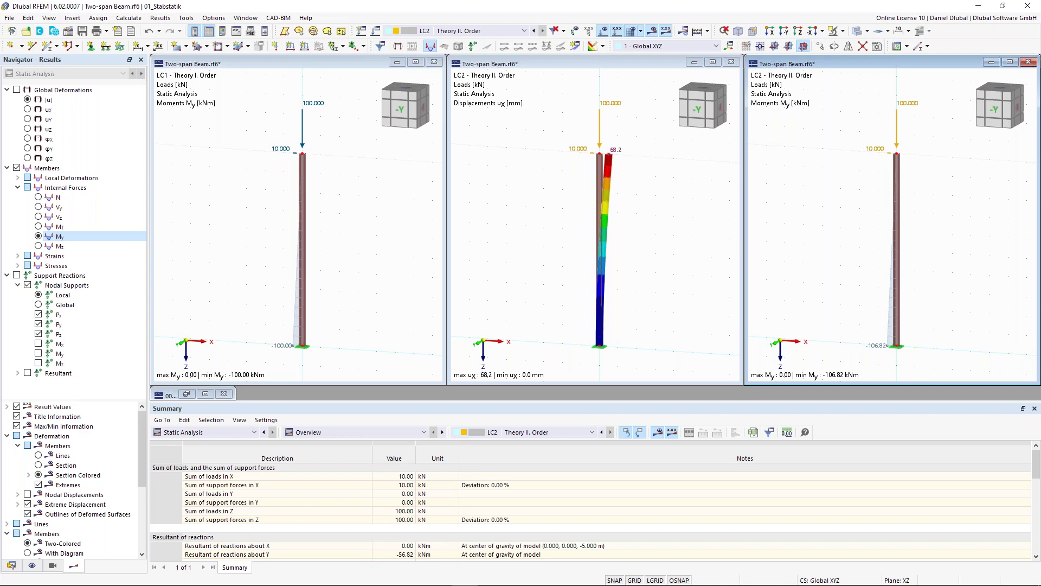
{"action": "left_click", "coordinate": [654, 140]}
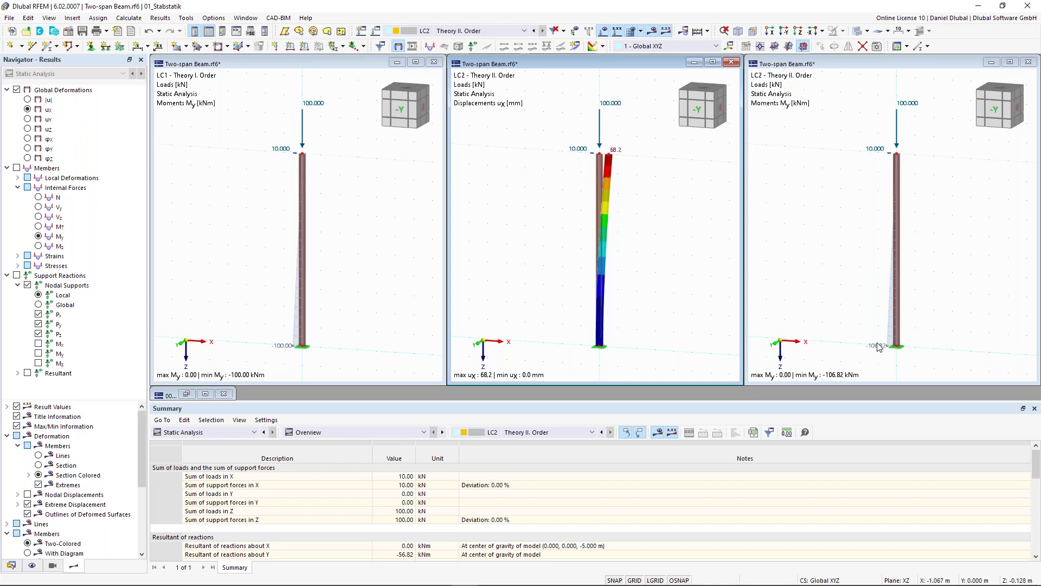
{"action": "left_click", "coordinate": [837, 62]}
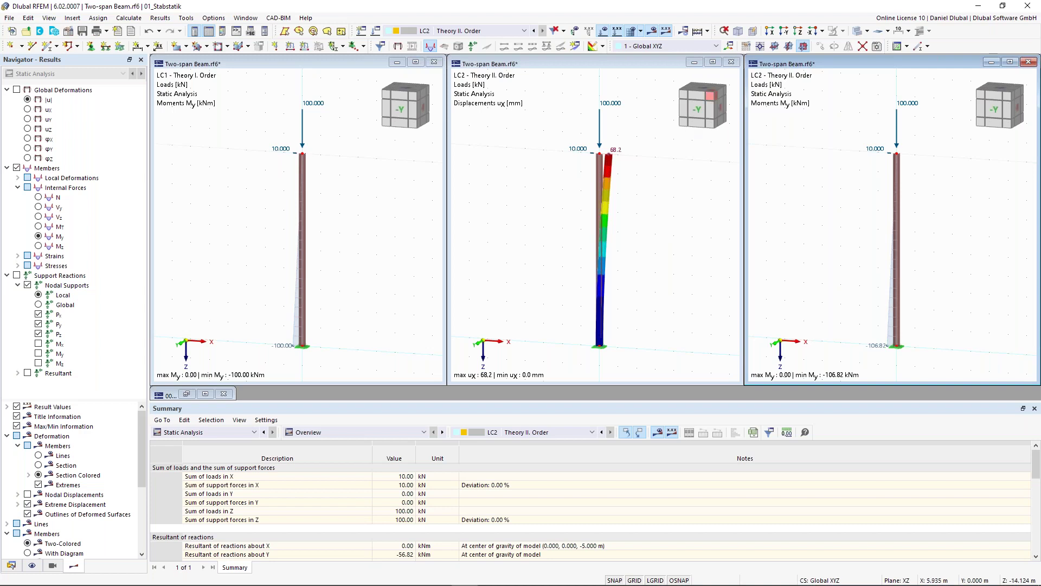
Step: Minimize the two LC2 views and maximize the LC1 - Theory I. Order view
{"action": "left_click", "coordinate": [695, 62]}
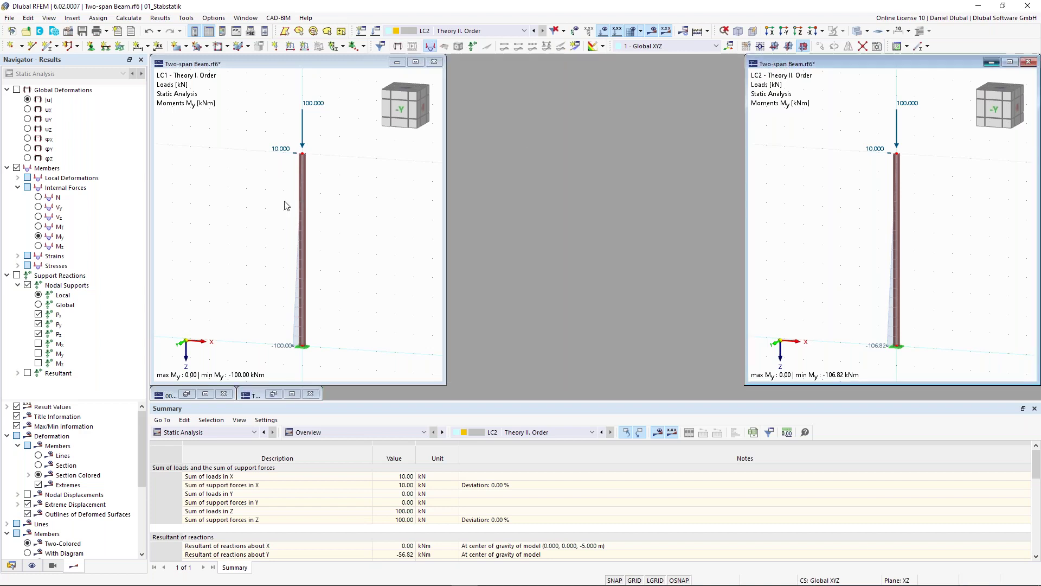
{"action": "left_click", "coordinate": [991, 62]}
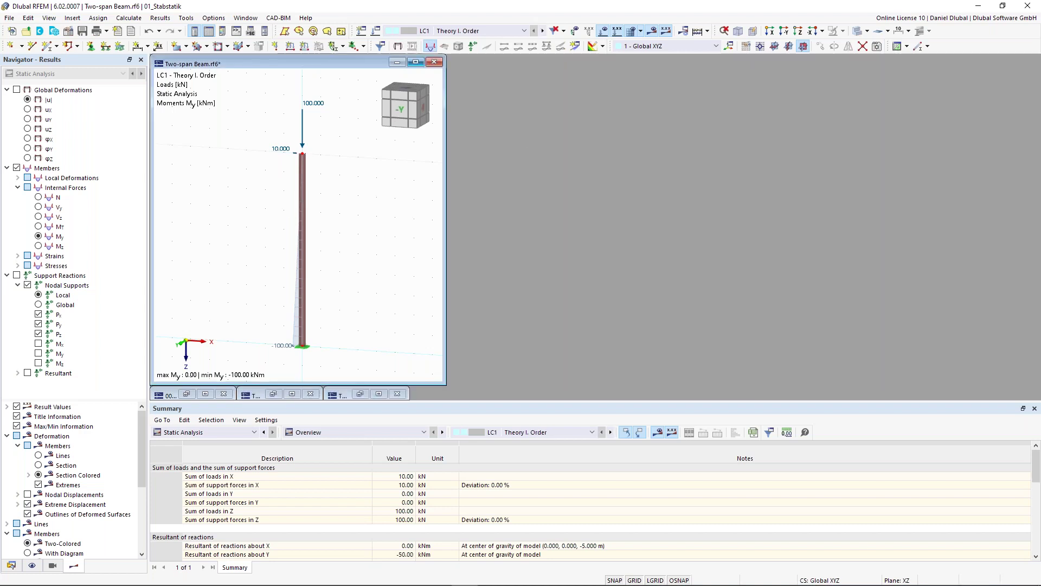
{"action": "left_click", "coordinate": [415, 62]}
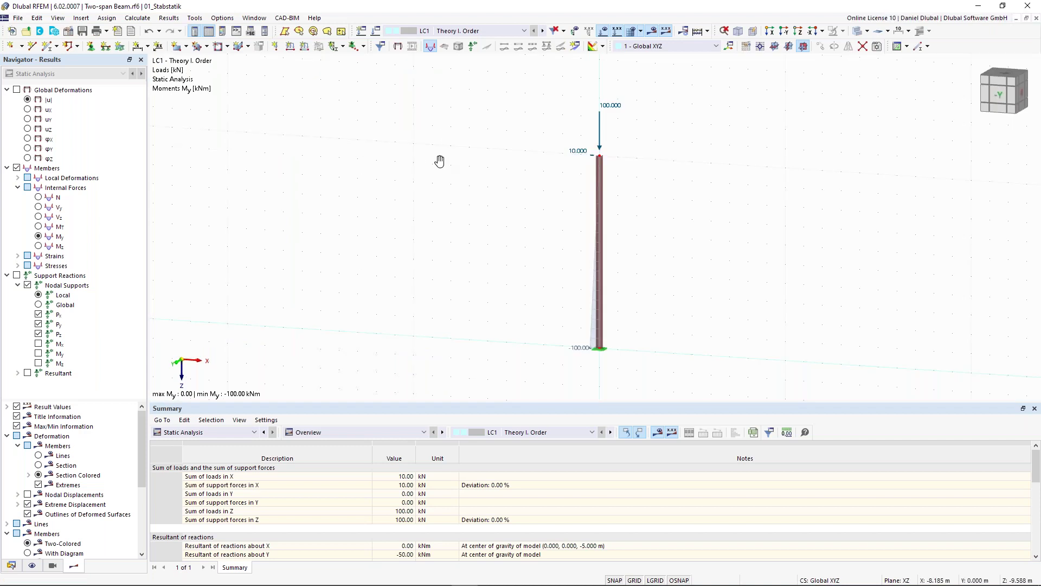
Step: Set the FX component of the LC1 nodal load at the column's top to 0 kN
{"action": "middle_click_drag", "start_coordinate": [439, 161], "coordinate": [381, 157]}
{"action": "middle_click_drag", "start_coordinate": [381, 156], "coordinate": [377, 157], "text": "ctrl"}
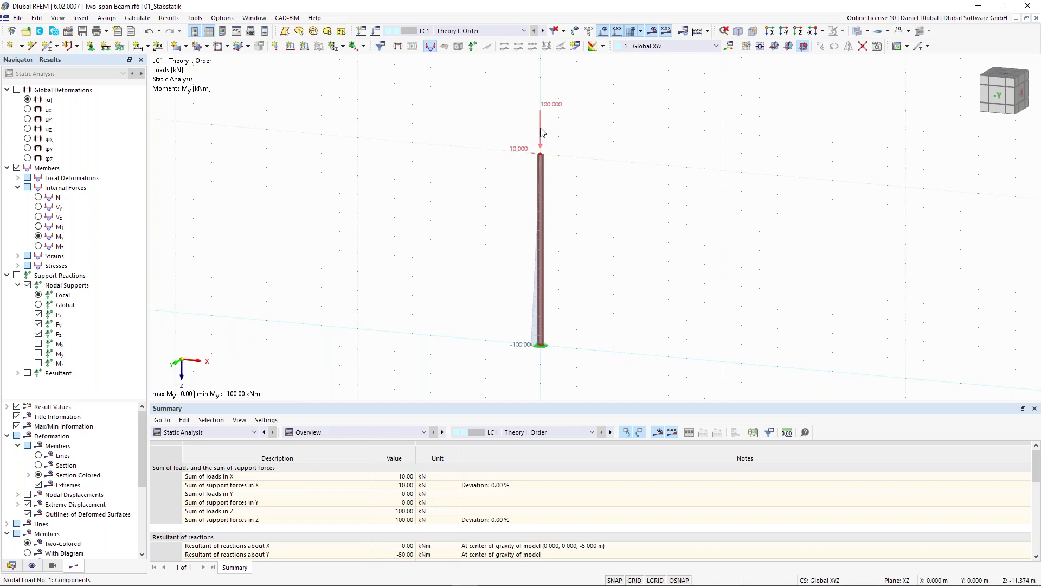
{"action": "double_click", "coordinate": [540, 130]}
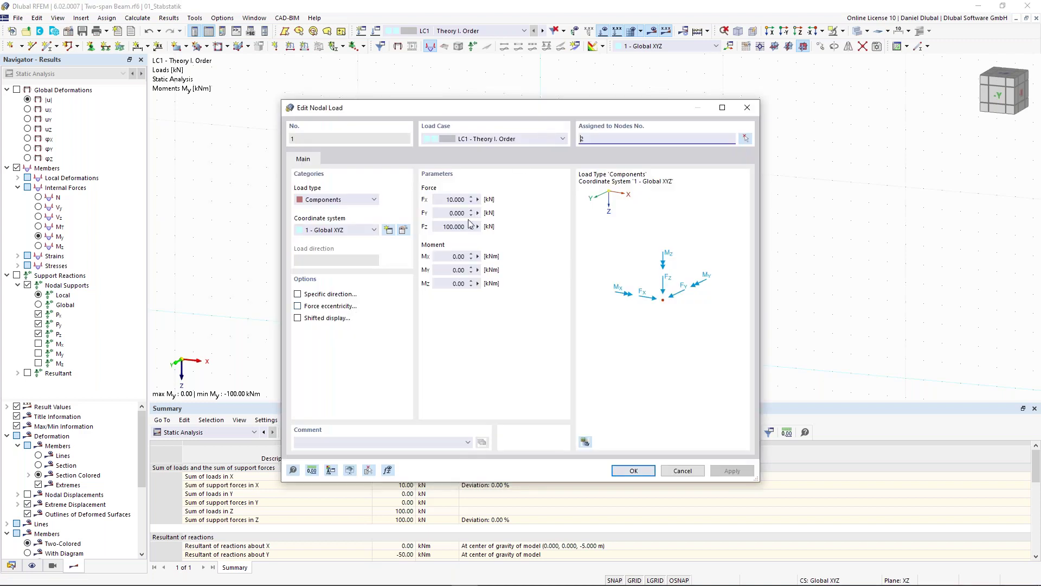
{"action": "double_click", "coordinate": [455, 200]}
{"action": "type", "text": "0"}
{"action": "left_click", "coordinate": [625, 478]}
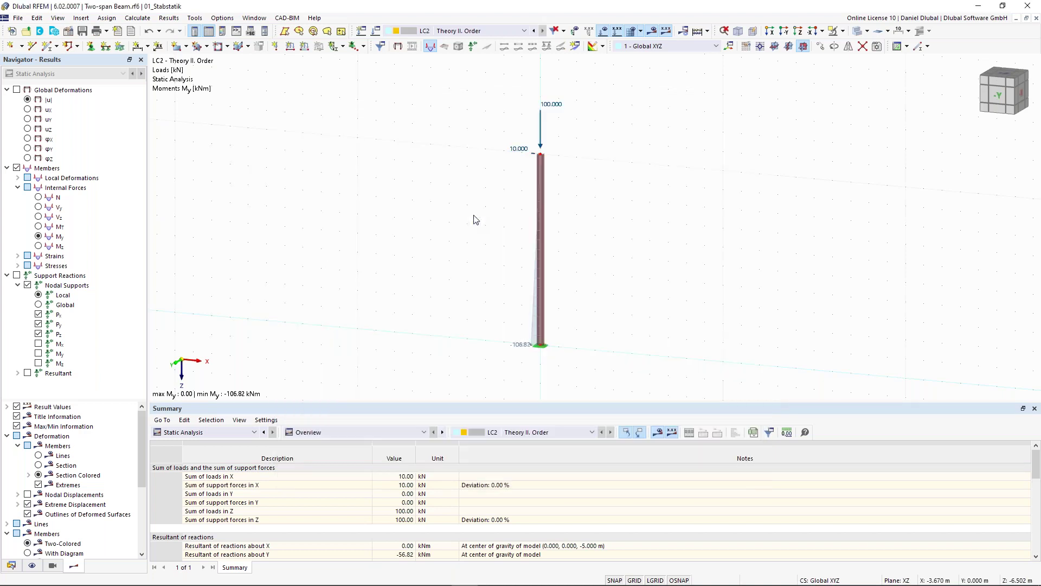
Step: Edit the FX component of the LC2 nodal load at the column's top and return to LC1 - Theory I. Order
{"action": "double_click", "coordinate": [543, 145]}
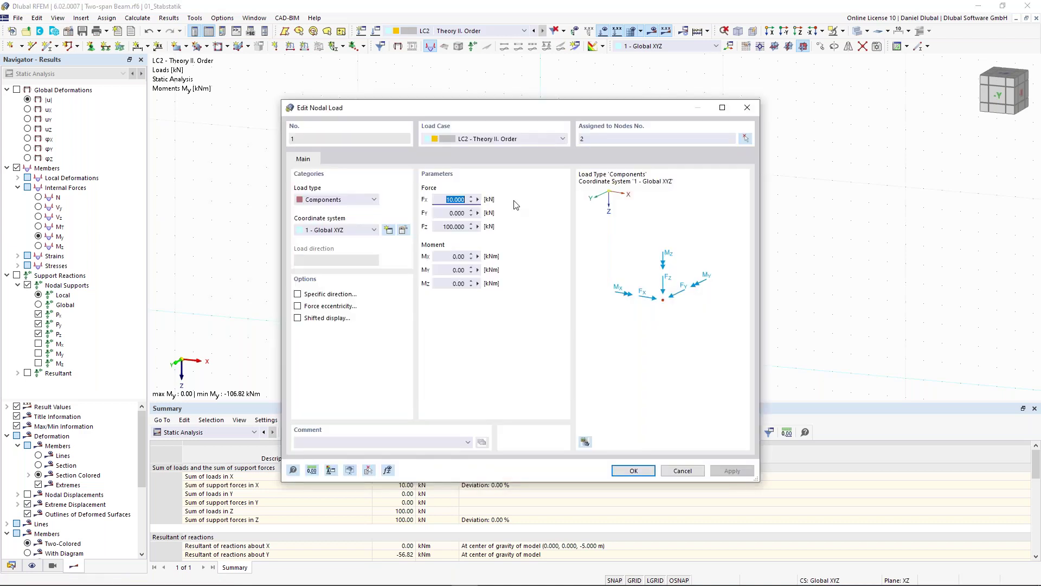
{"action": "left_click", "coordinate": [635, 469]}
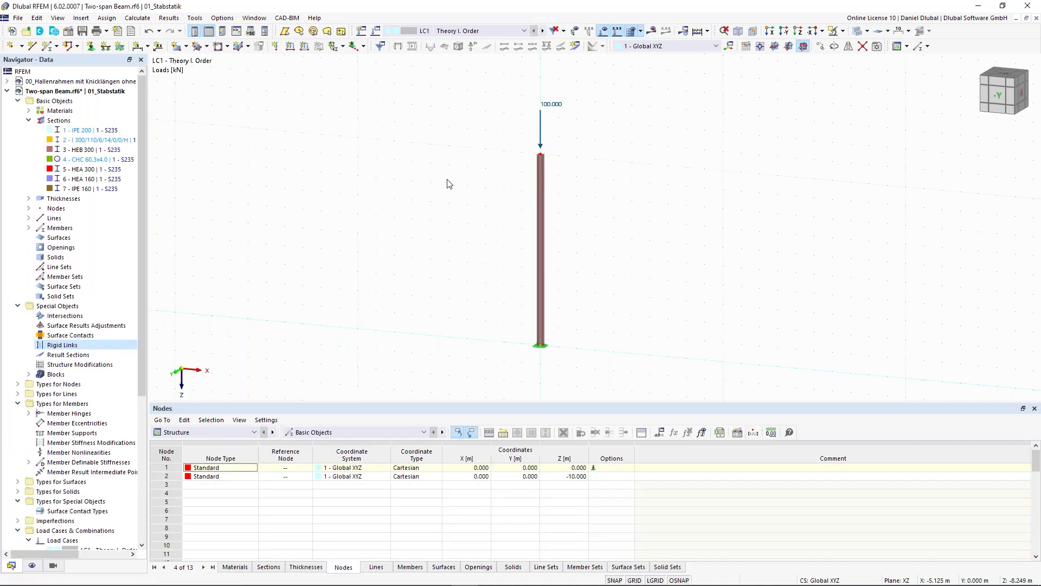
Step: Activate the Structure Stability add-on in the model's base data
{"action": "middle_click_drag", "start_coordinate": [393, 257], "coordinate": [359, 246]}
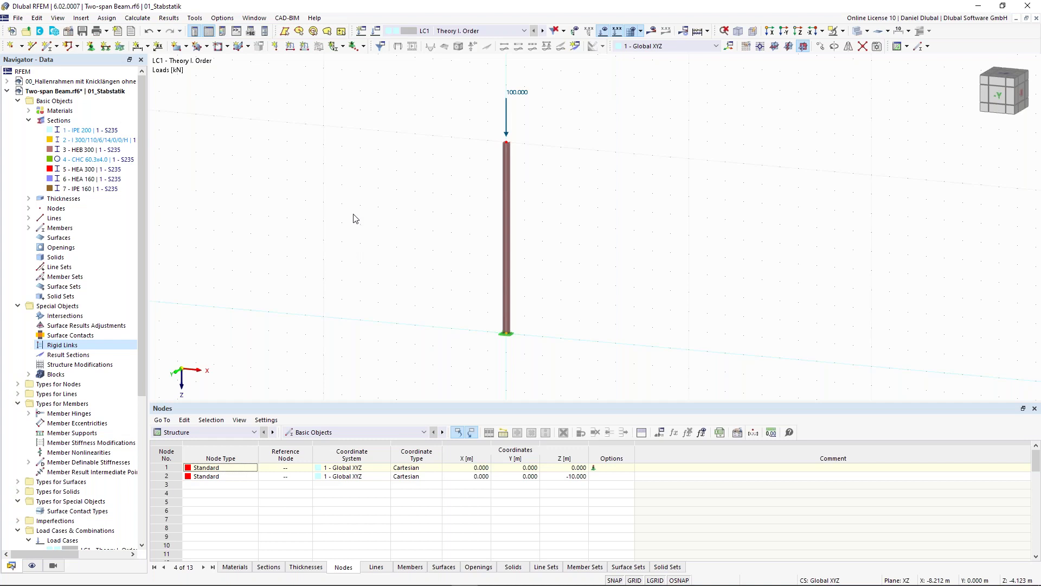
{"action": "left_click", "coordinate": [69, 33]}
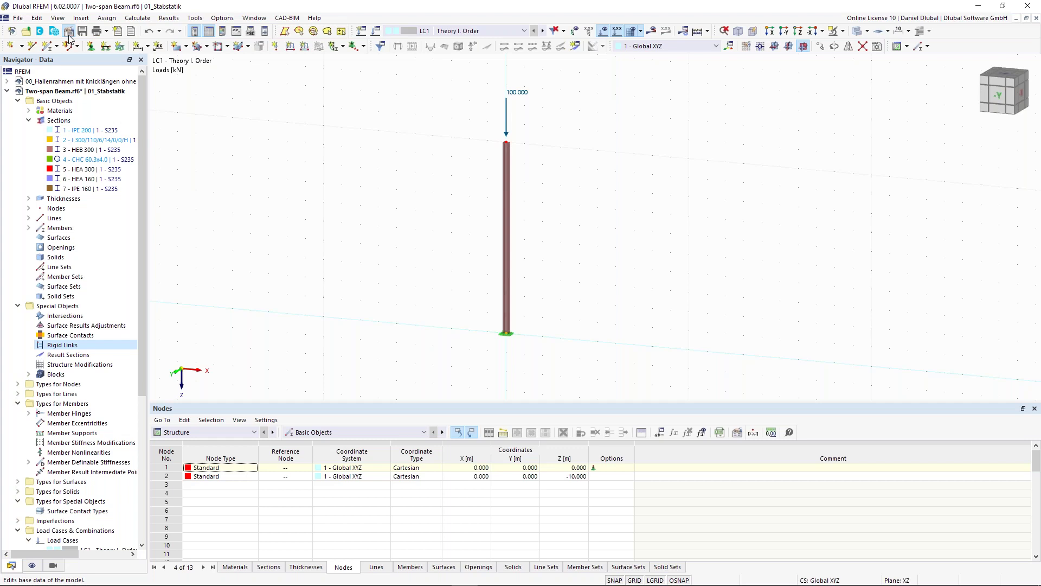
{"action": "left_click", "coordinate": [343, 88]}
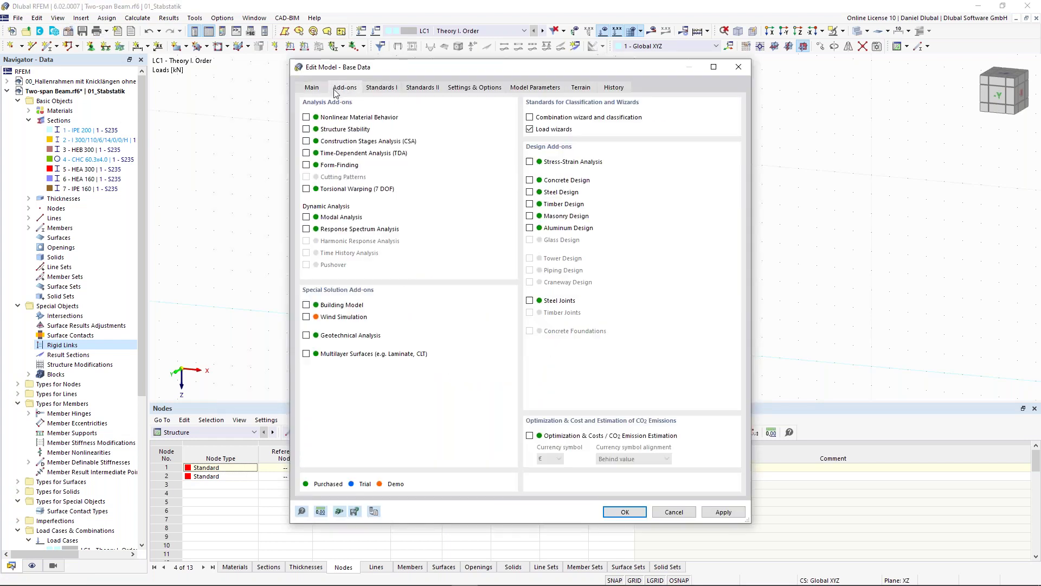
{"action": "left_click", "coordinate": [306, 130]}
{"action": "left_click", "coordinate": [624, 513]}
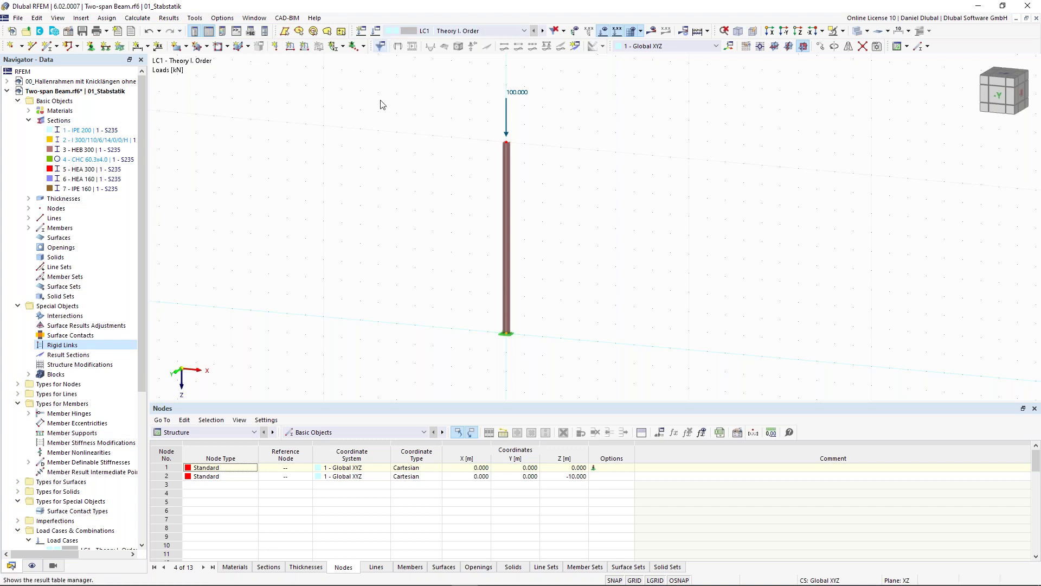
Step: Enable the critical load calculation for LC1 using the linear eigenvalue method with 4 lowest eigenvalues, and calculate the load case
{"action": "left_click", "coordinate": [377, 32]}
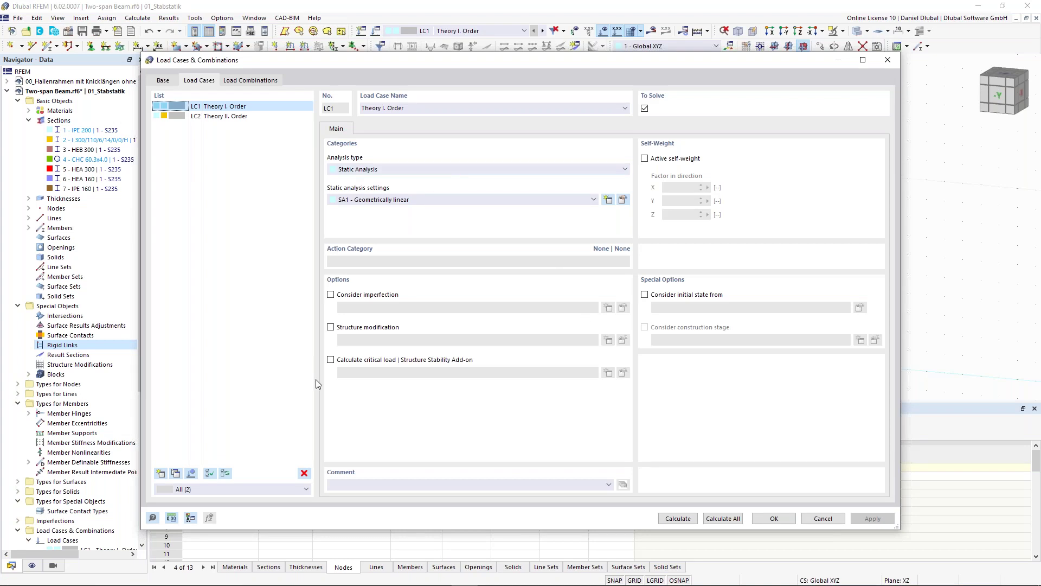
{"action": "left_click", "coordinate": [331, 360]}
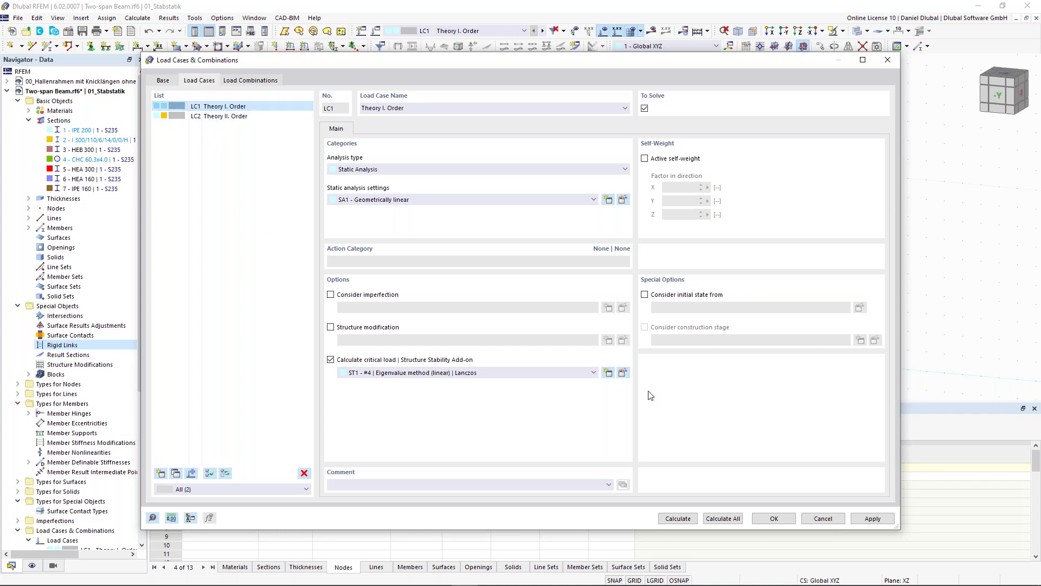
{"action": "left_click", "coordinate": [623, 373]}
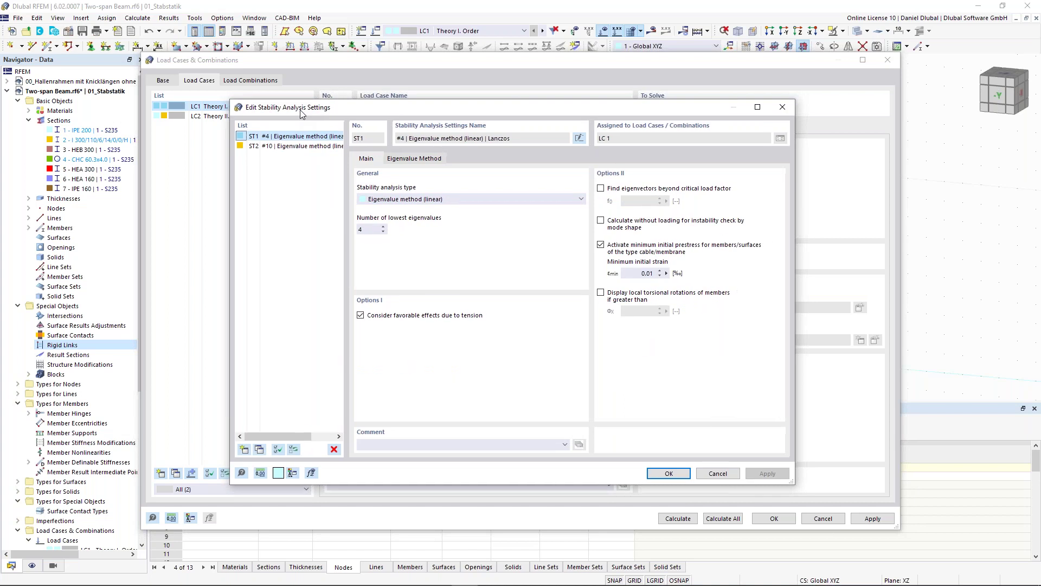
{"action": "left_click_drag", "start_coordinate": [302, 113], "coordinate": [289, 108]}
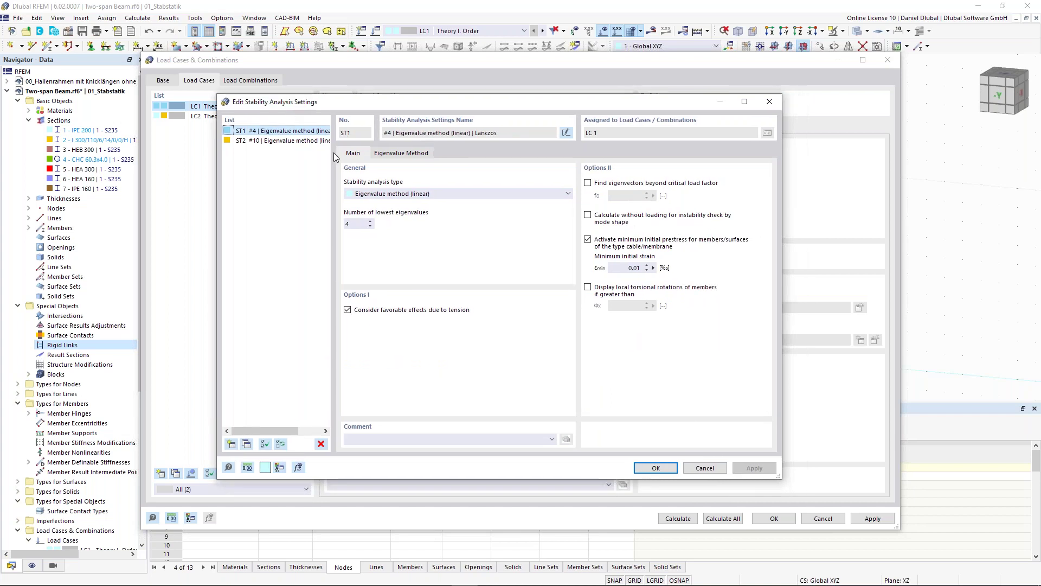
{"action": "left_click", "coordinate": [378, 195]}
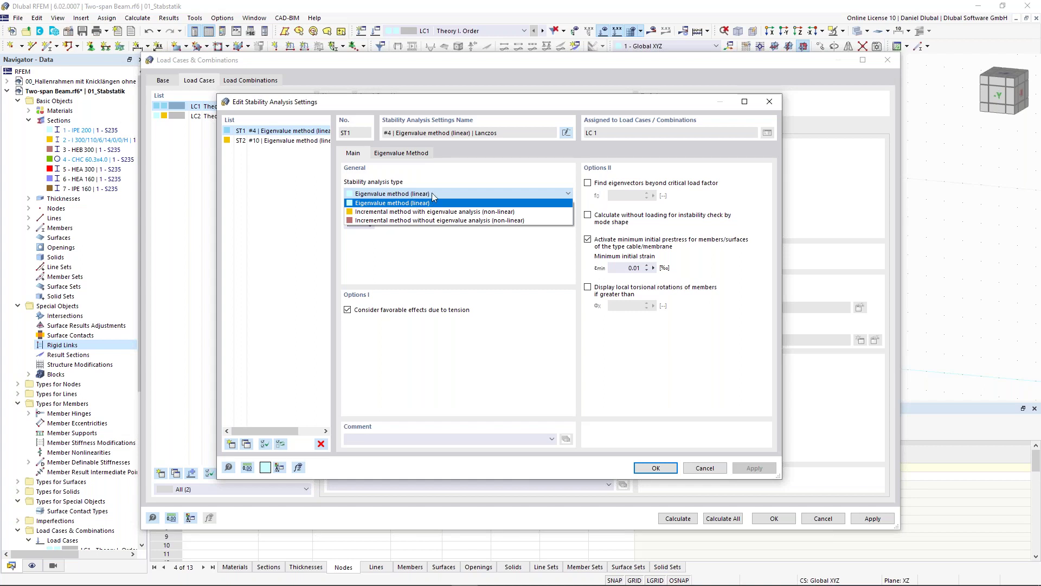
{"action": "left_click", "coordinate": [411, 204]}
{"action": "left_click", "coordinate": [359, 225]}
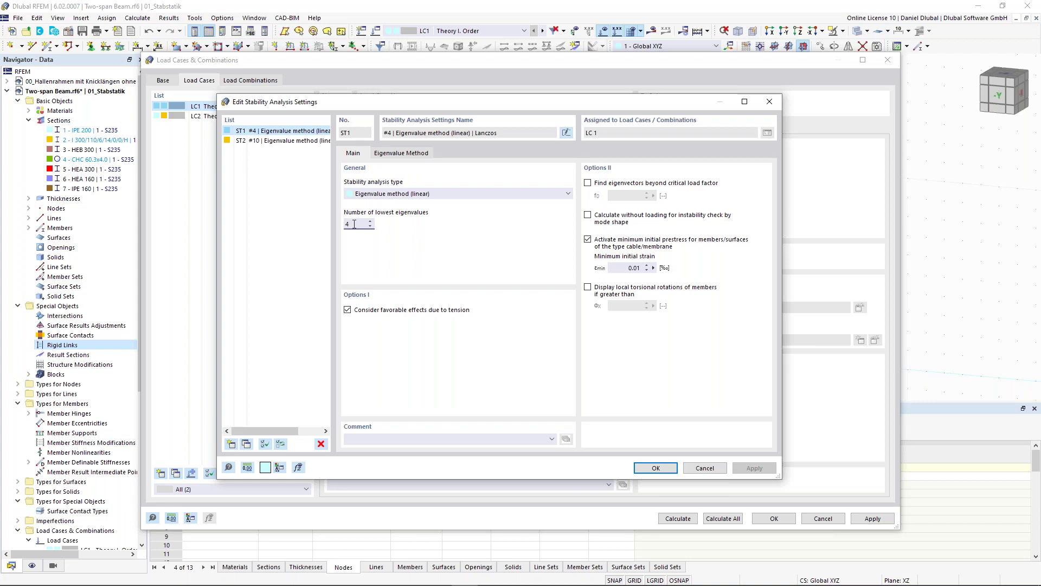
{"action": "left_click", "coordinate": [662, 471]}
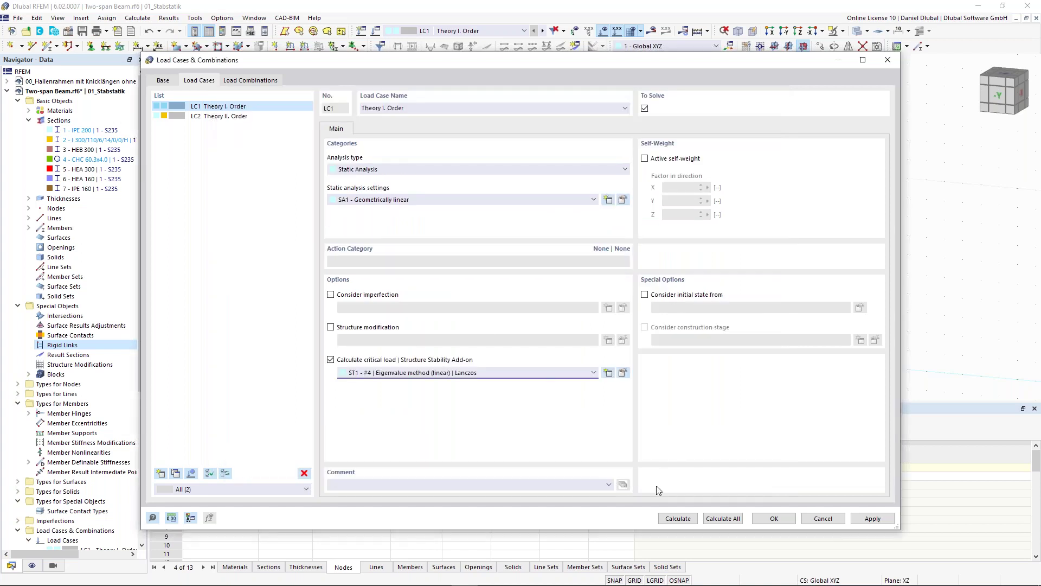
{"action": "left_click", "coordinate": [678, 519]}
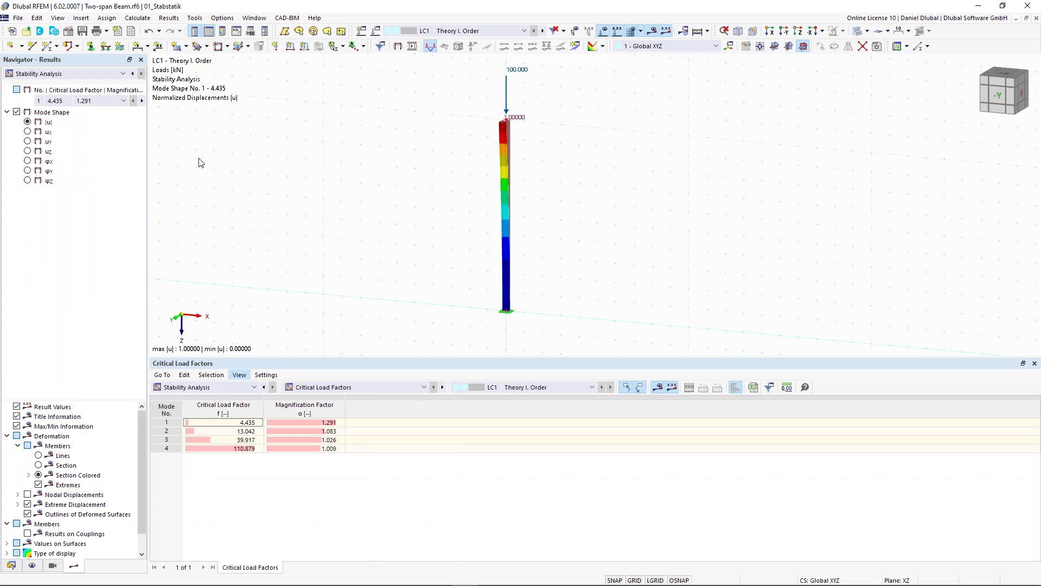
Step: Switch the LC1 results between Static Analysis and Stability Analysis, finishing on the Stability Analysis mode shape
{"action": "left_click", "coordinate": [71, 76]}
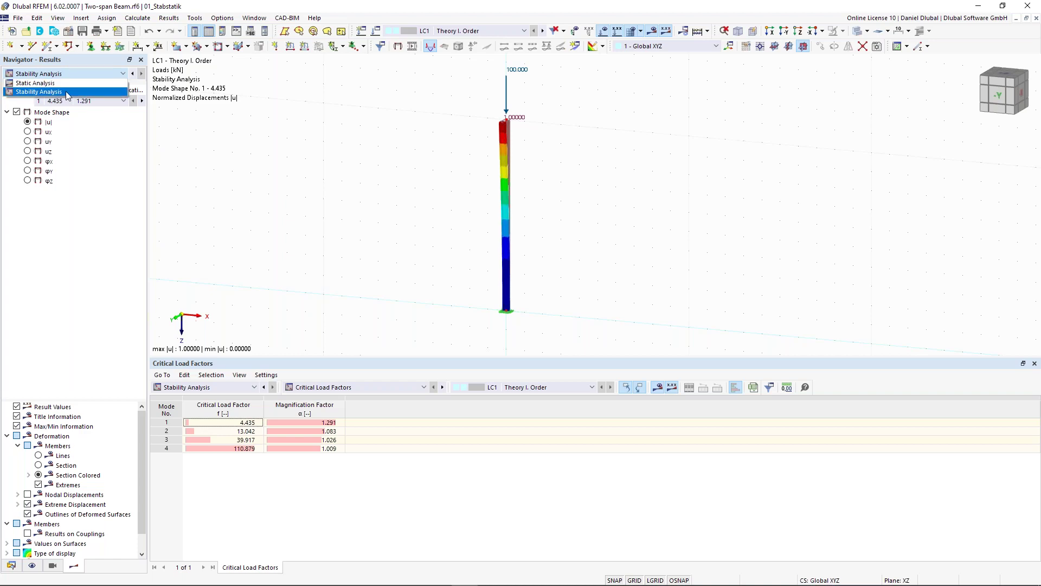
{"action": "left_click", "coordinate": [69, 92]}
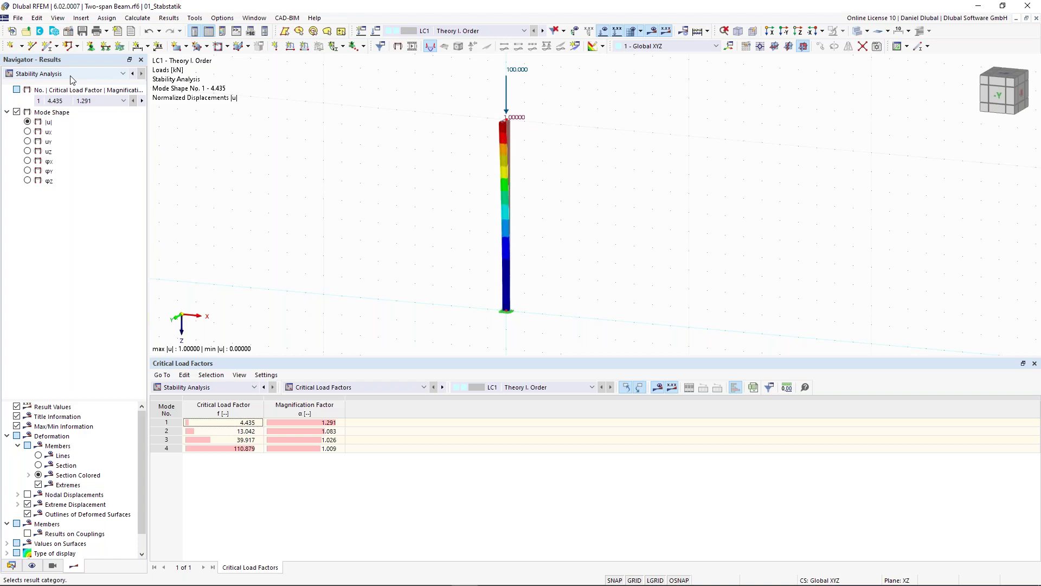
{"action": "left_click", "coordinate": [70, 77]}
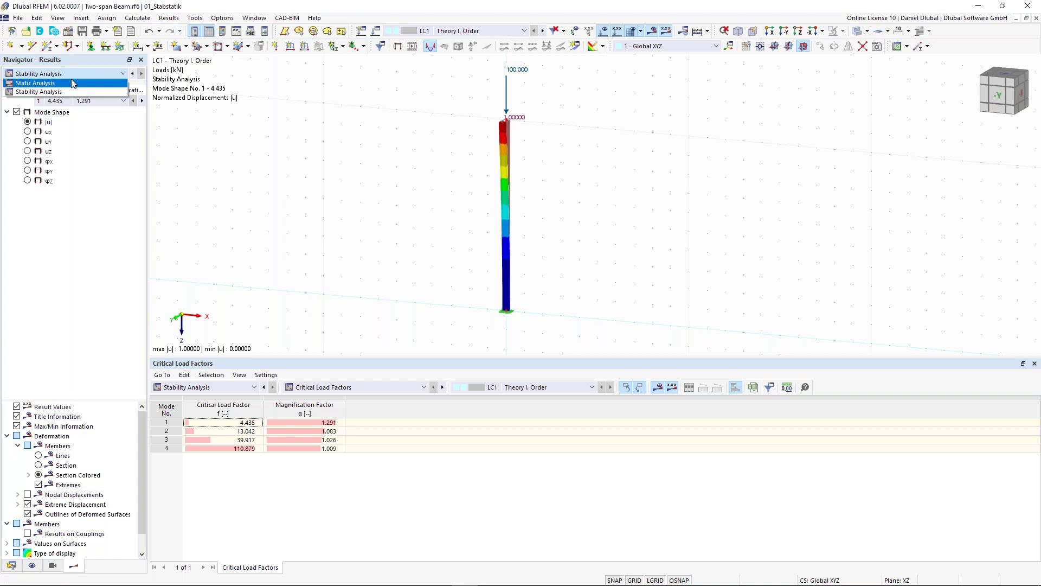
{"action": "left_click", "coordinate": [46, 83]}
{"action": "left_click", "coordinate": [49, 75]}
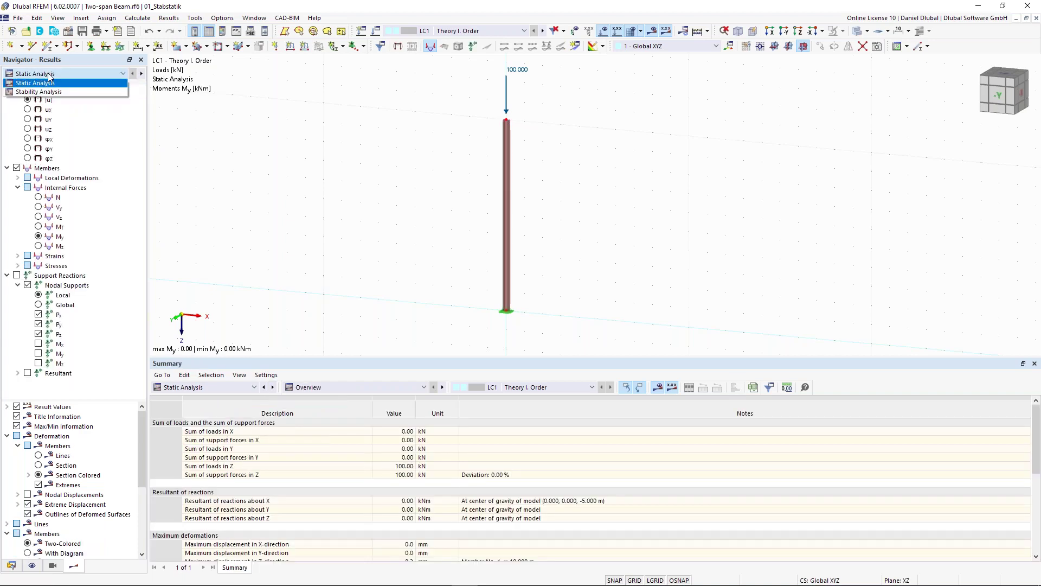
{"action": "left_click", "coordinate": [55, 93]}
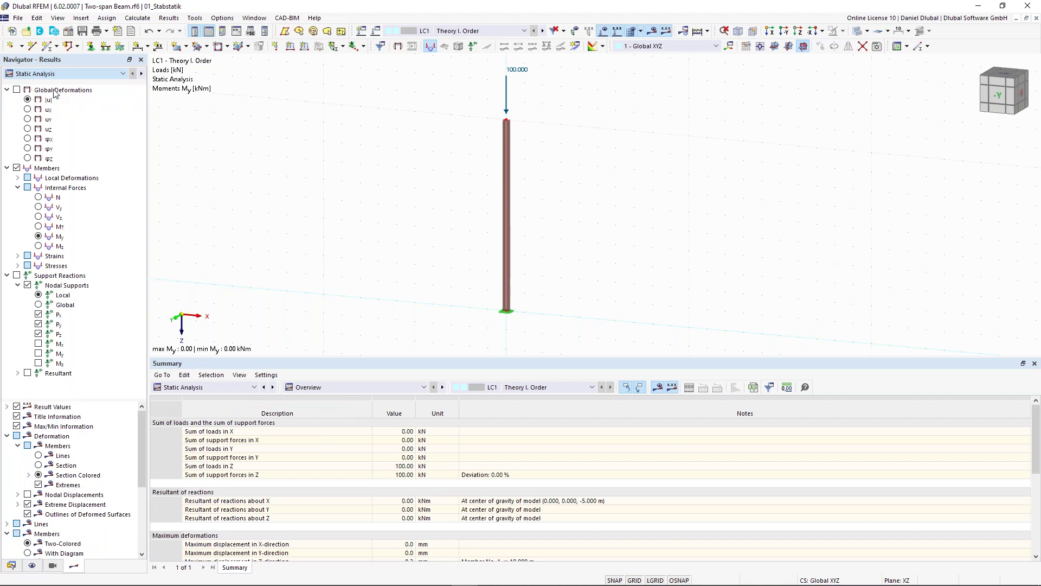
{"action": "left_click", "coordinate": [59, 74]}
{"action": "left_click", "coordinate": [51, 93]}
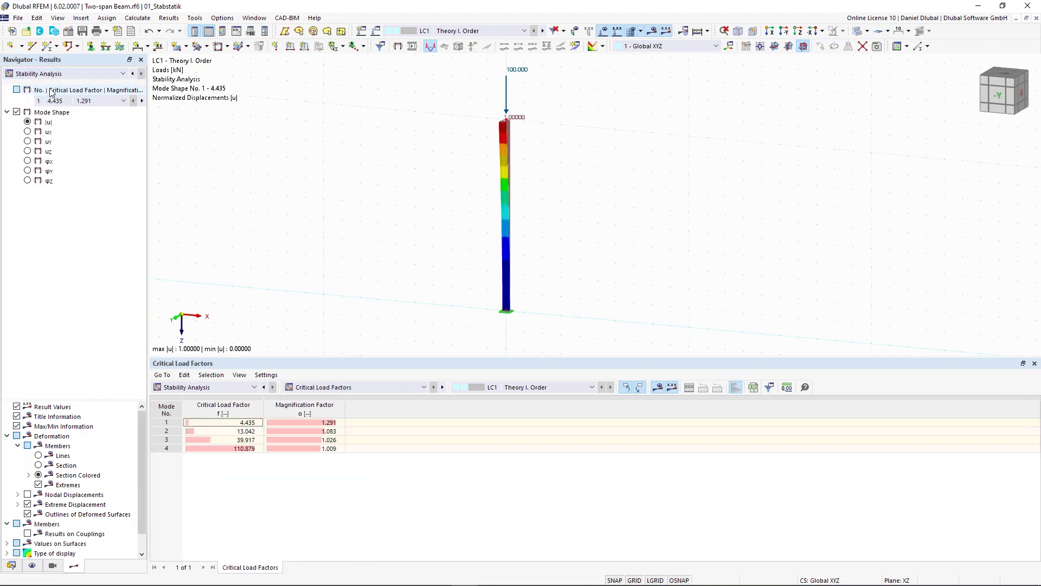
Step: Show the control panel and set the display factor for mode shapes to 1.25
{"action": "middle_click_drag", "start_coordinate": [665, 164], "coordinate": [661, 162], "text": "ctrl"}
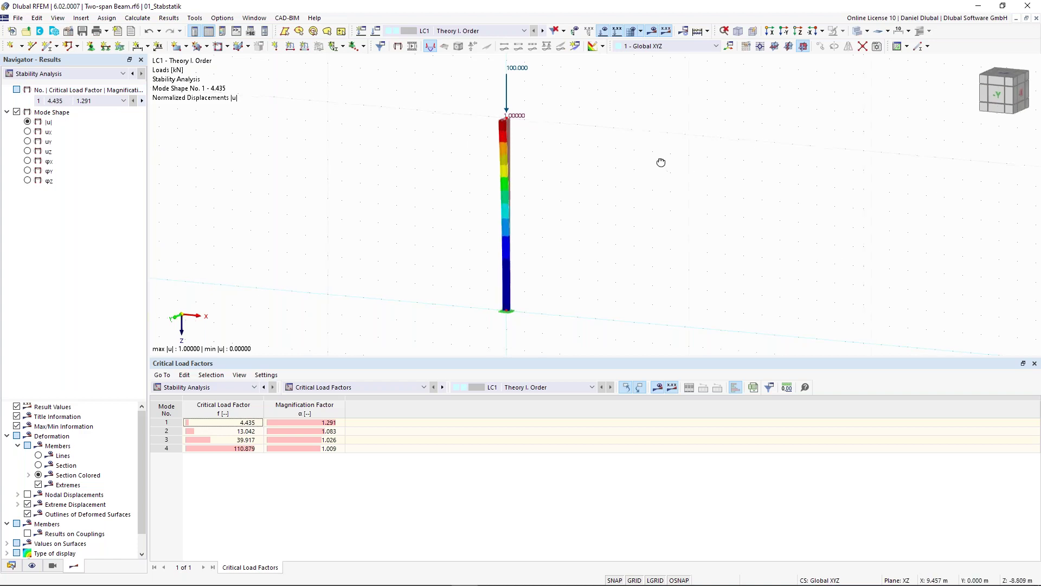
{"action": "left_click", "coordinate": [222, 32]}
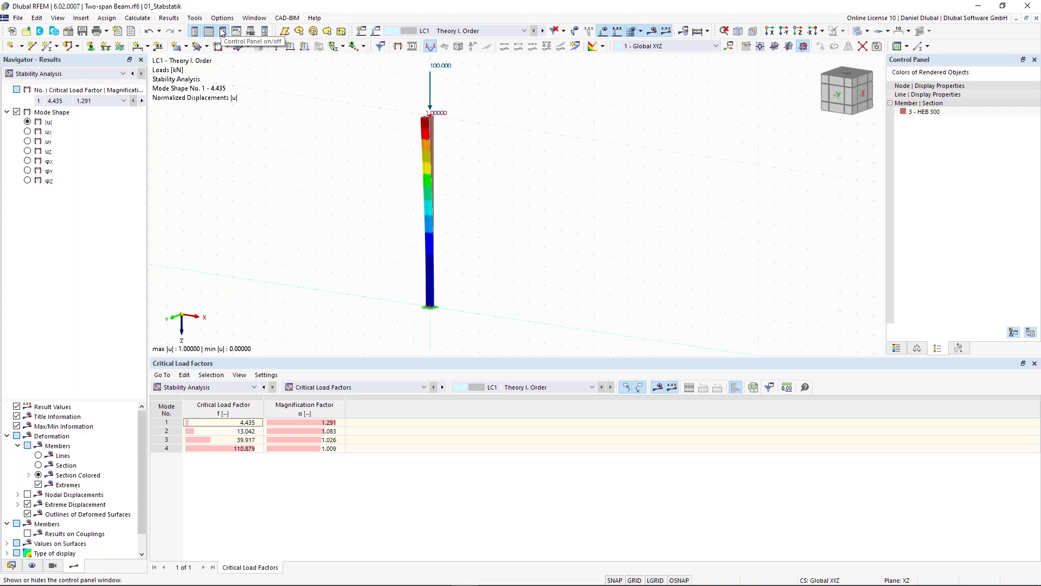
{"action": "left_click", "coordinate": [915, 348]}
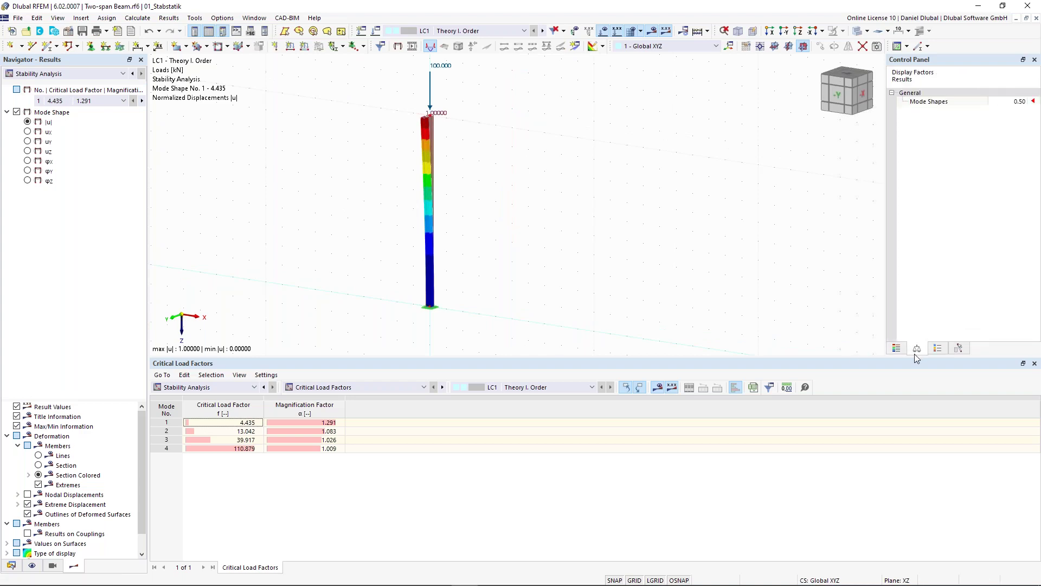
{"action": "left_click", "coordinate": [901, 348]}
{"action": "left_click", "coordinate": [917, 348]}
{"action": "left_click", "coordinate": [1010, 102]}
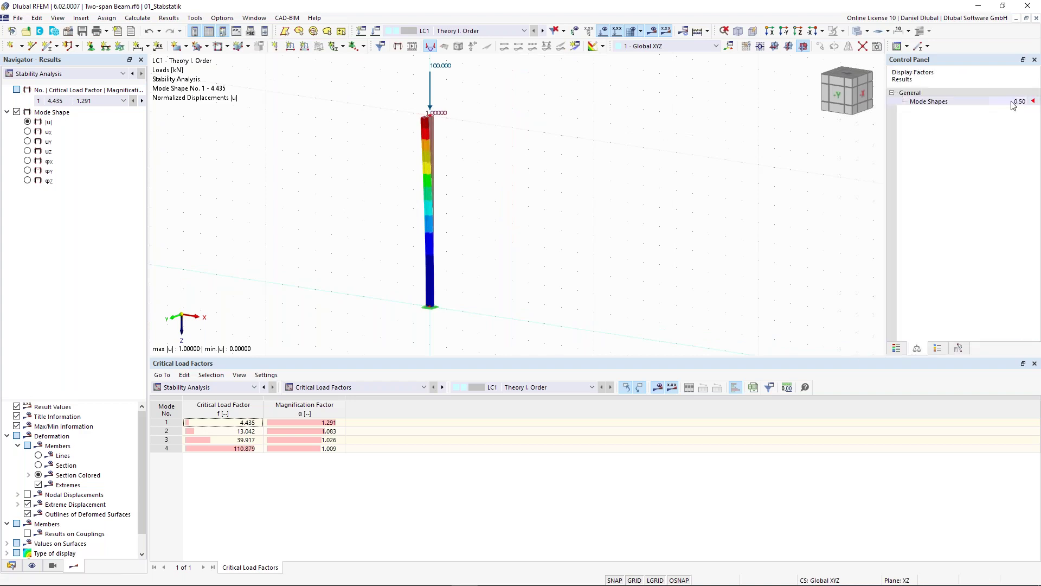
{"action": "type", "text": "1.25"}
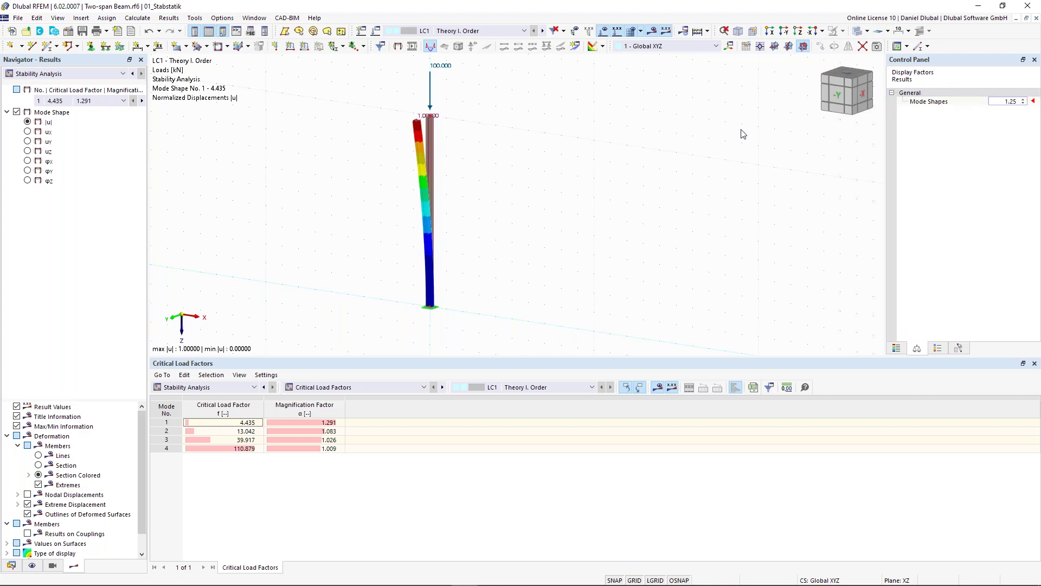
Step: Examine the buckling direction of mode shape No. 1 relative to the HEB 300 cross-section at the column's top
{"action": "middle_click_drag", "start_coordinate": [539, 162], "coordinate": [471, 156], "text": "ctrl"}
{"action": "middle_click_drag", "start_coordinate": [382, 116], "coordinate": [387, 147]}
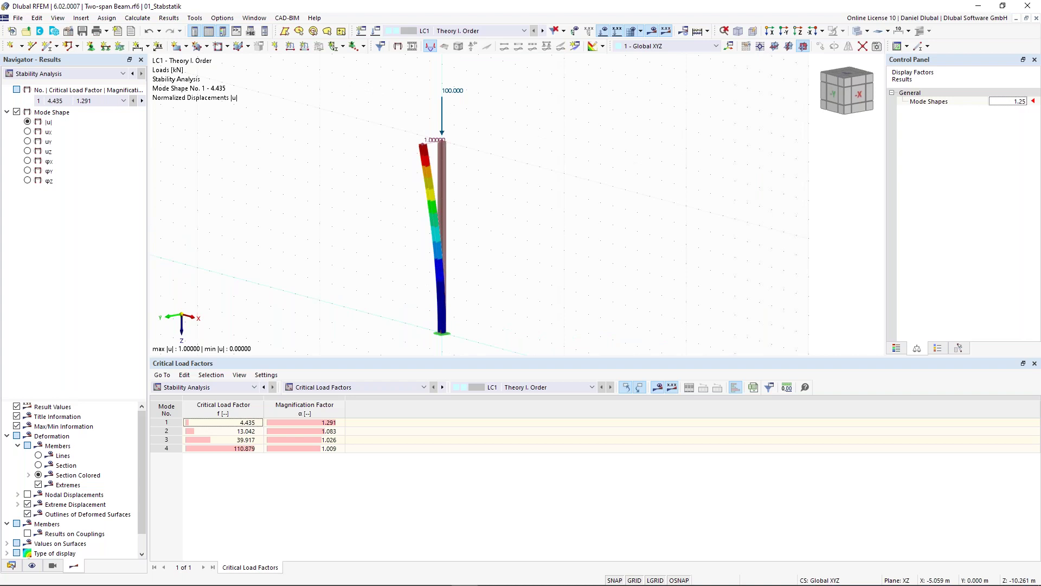
{"action": "scroll", "coordinate": [400, 130], "scroll_direction": "up", "scroll_amount": 2}
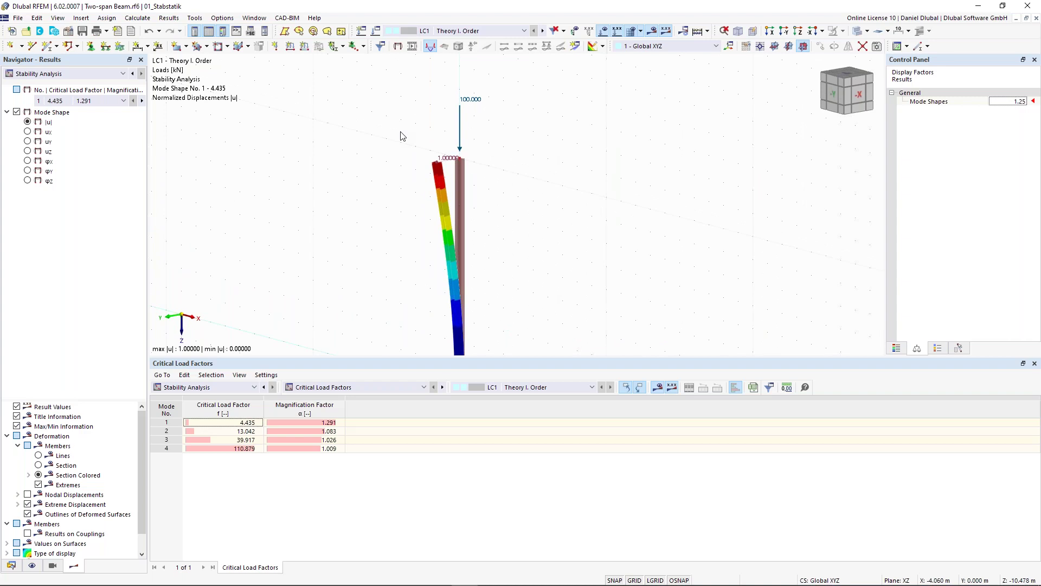
{"action": "scroll", "coordinate": [404, 138], "scroll_direction": "up", "scroll_amount": 3}
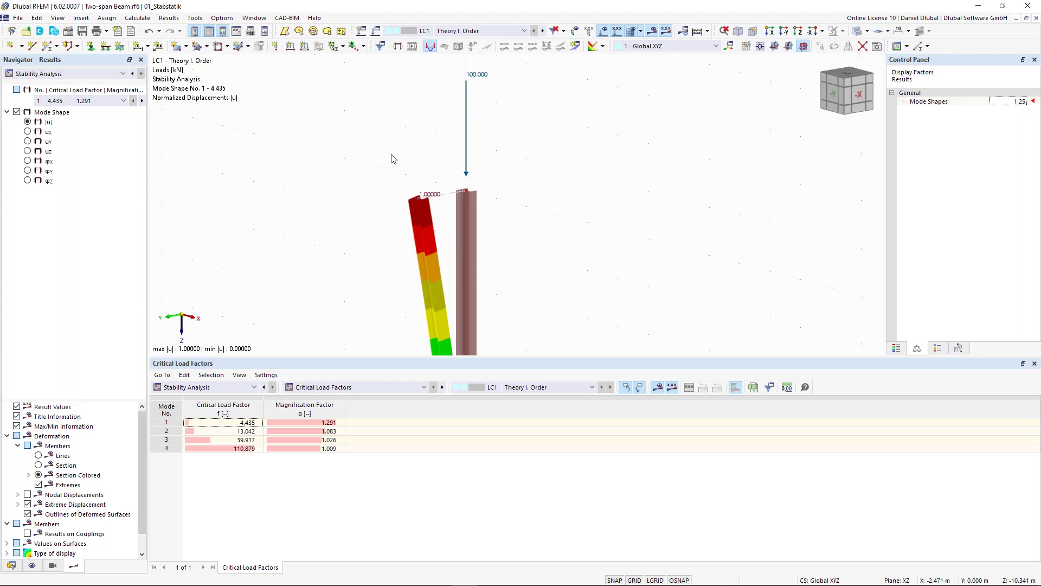
{"action": "scroll", "coordinate": [403, 165], "scroll_direction": "up", "scroll_amount": 2}
{"action": "scroll", "coordinate": [415, 170], "scroll_direction": "up", "scroll_amount": 2}
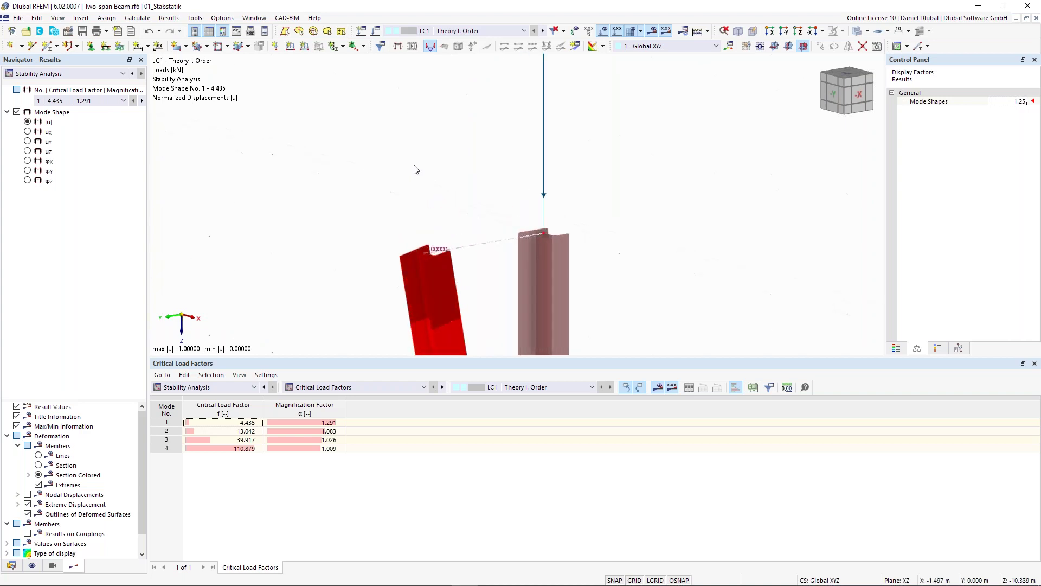
{"action": "middle_click_drag", "start_coordinate": [414, 170], "coordinate": [407, 151]}
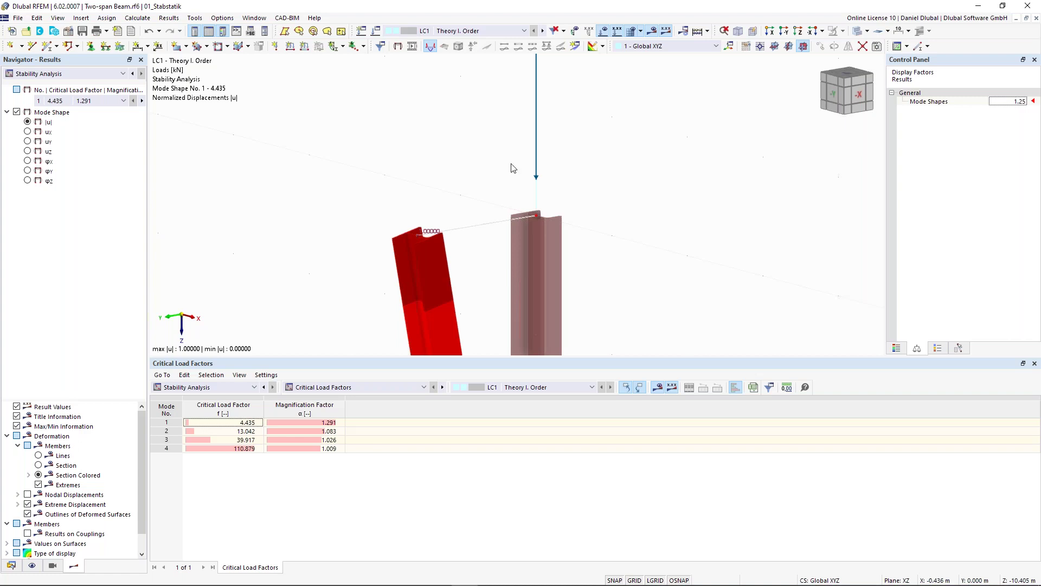
{"action": "scroll", "coordinate": [512, 163], "scroll_direction": "down", "scroll_amount": 3}
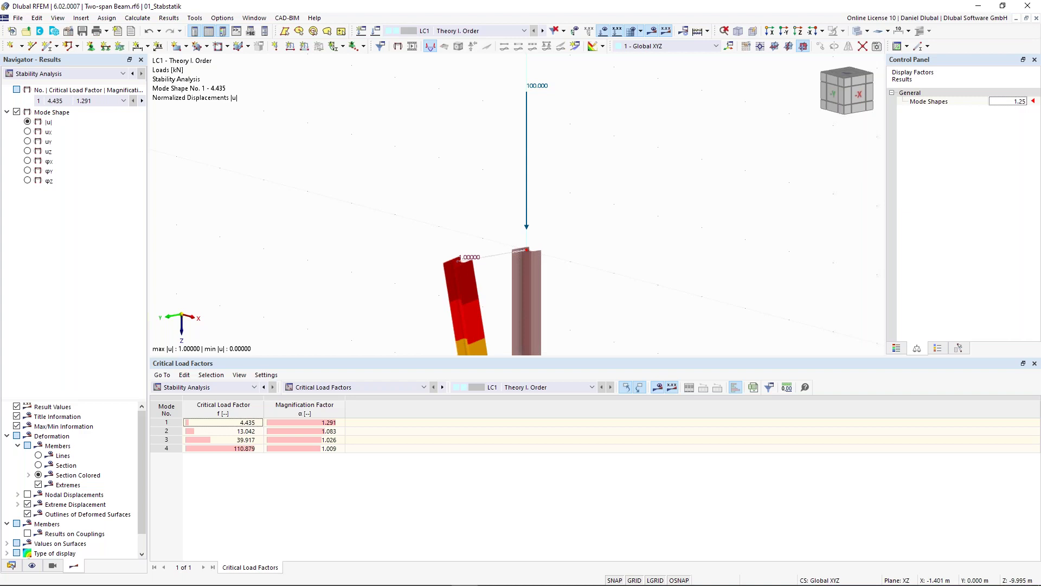
{"action": "scroll", "coordinate": [446, 209], "scroll_direction": "up", "scroll_amount": 2}
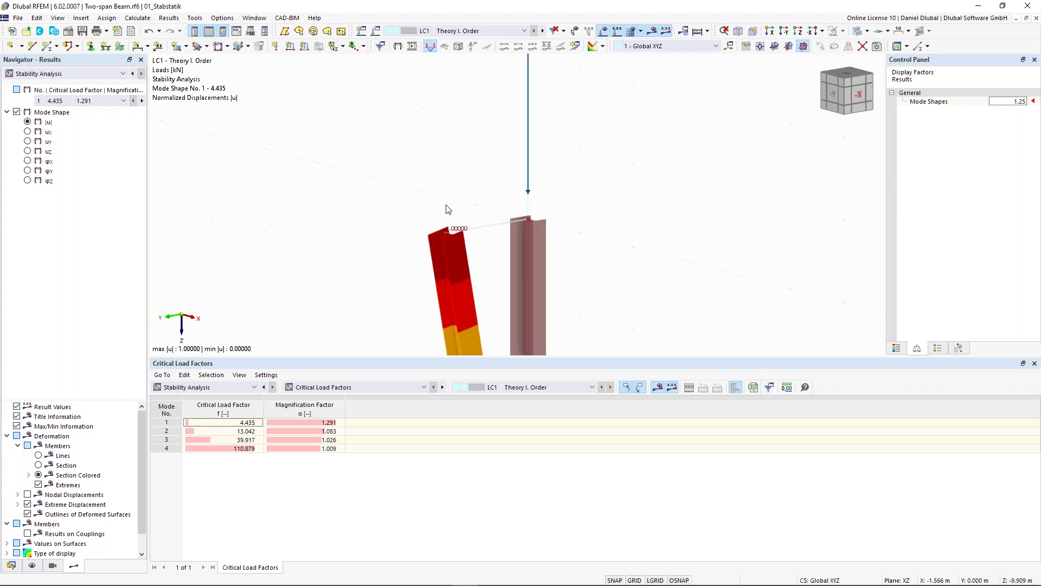
{"action": "scroll", "coordinate": [446, 209], "scroll_direction": "up", "scroll_amount": 1}
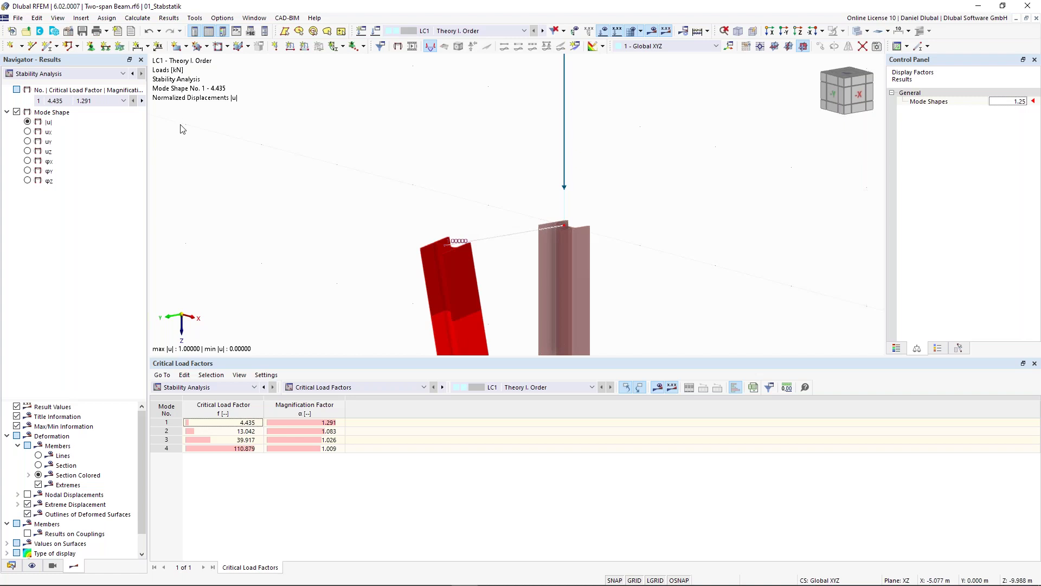
Step: Display mode shape No. 2 of the column for comparison with the first buckling direction
{"action": "left_click", "coordinate": [113, 101]}
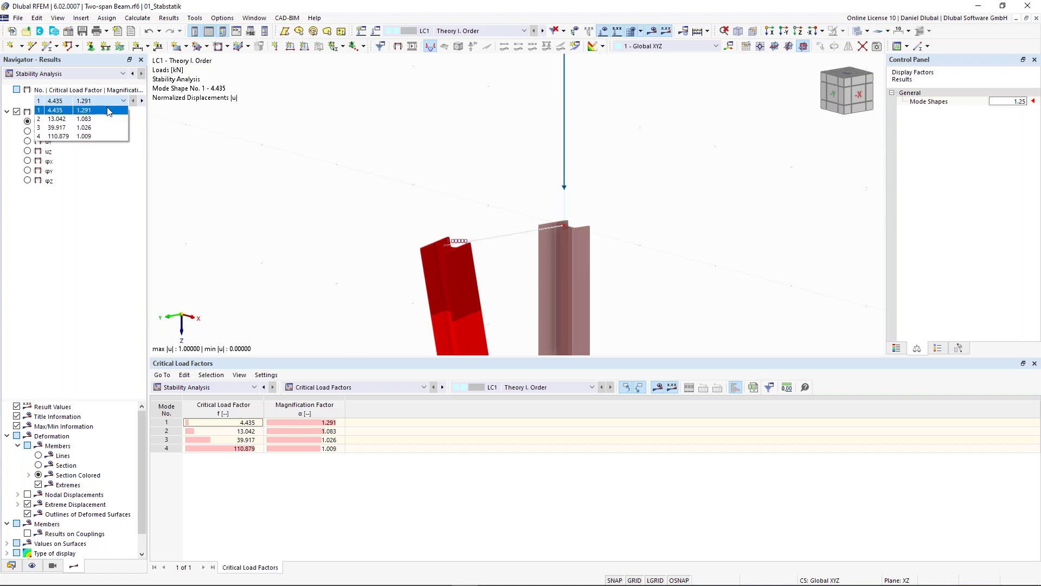
{"action": "left_click", "coordinate": [81, 119]}
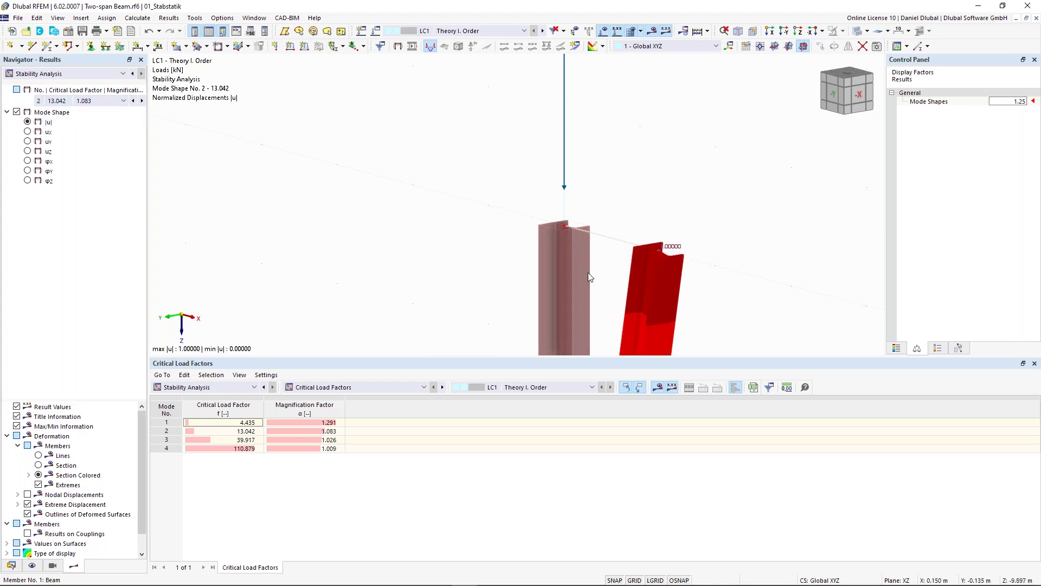
Step: Switch the stability results from mode shape No. 2 back to mode shape No. 1 of the column
{"action": "scroll", "coordinate": [561, 249], "scroll_direction": "down", "scroll_amount": 2}
{"action": "middle_click_drag", "start_coordinate": [550, 199], "coordinate": [492, 158]}
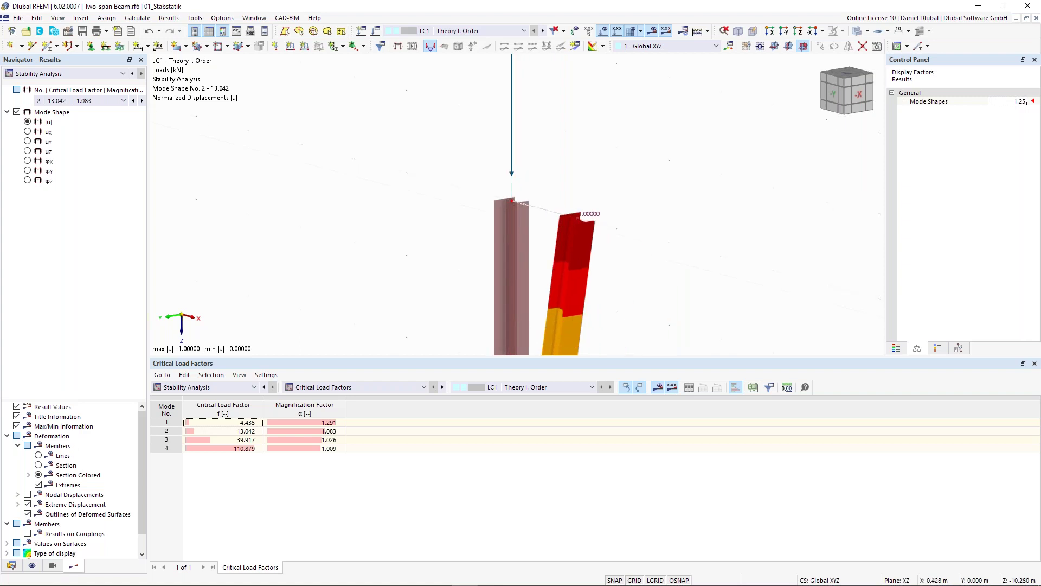
{"action": "left_click", "coordinate": [95, 109]}
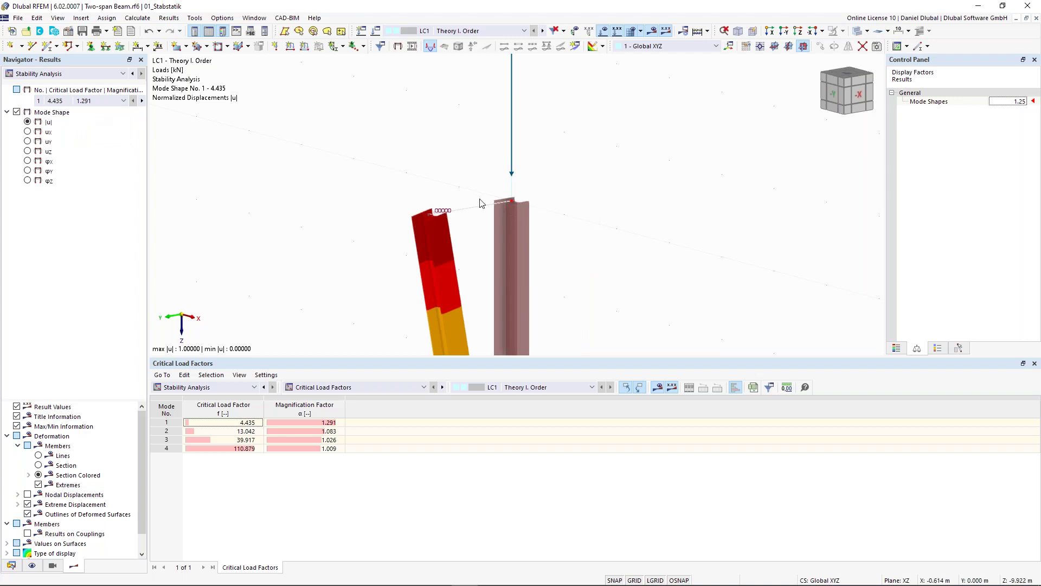
{"action": "scroll", "coordinate": [401, 183], "scroll_direction": "down", "scroll_amount": 3}
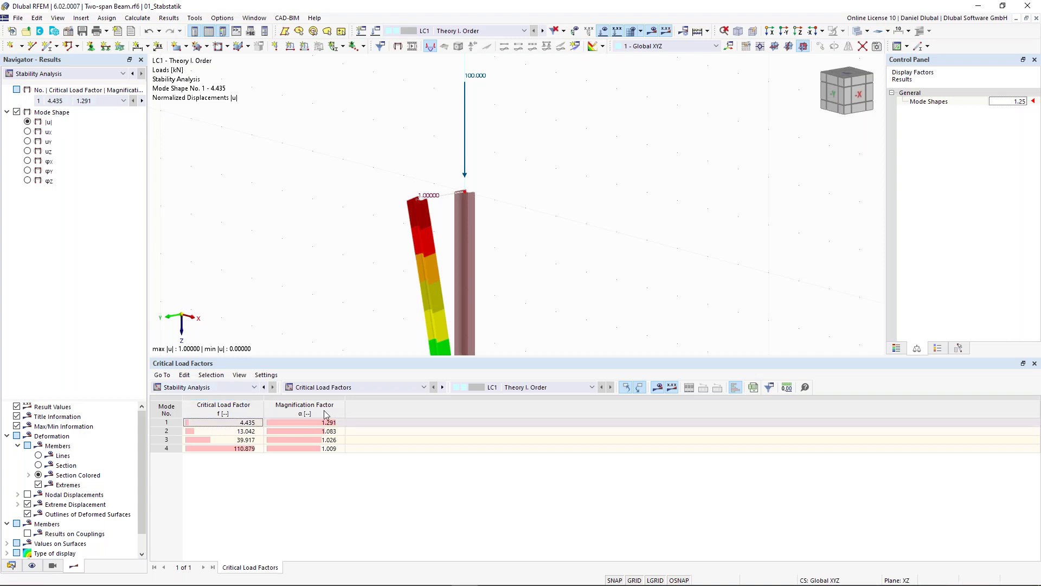
Step: Examine the magnification factor of mode No. 1 together with the buckled shape over the column's full height
{"action": "left_click", "coordinate": [328, 390]}
{"action": "left_click", "coordinate": [329, 390]}
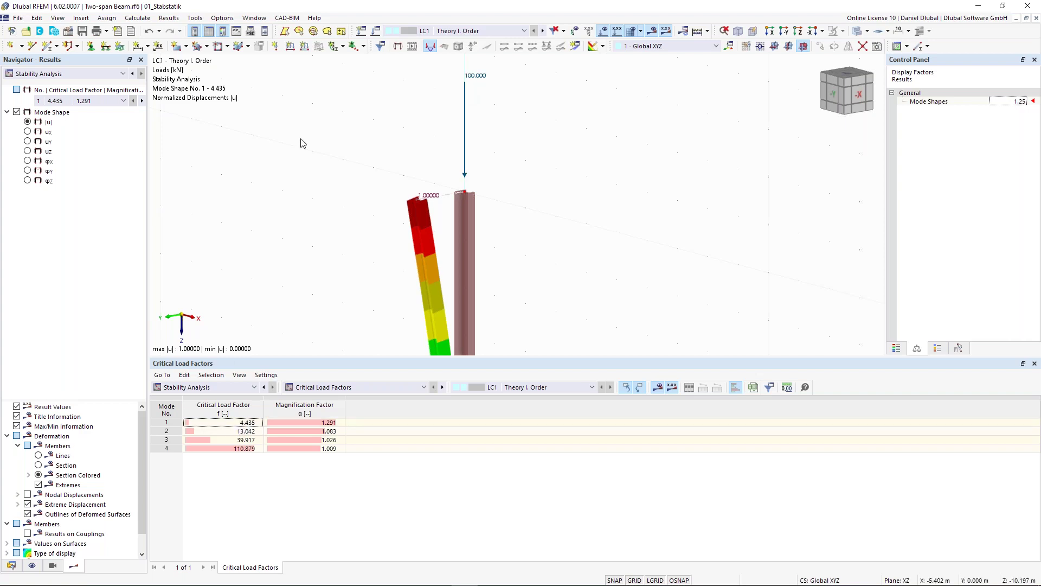
{"action": "scroll", "coordinate": [302, 142], "scroll_direction": "down", "scroll_amount": 2}
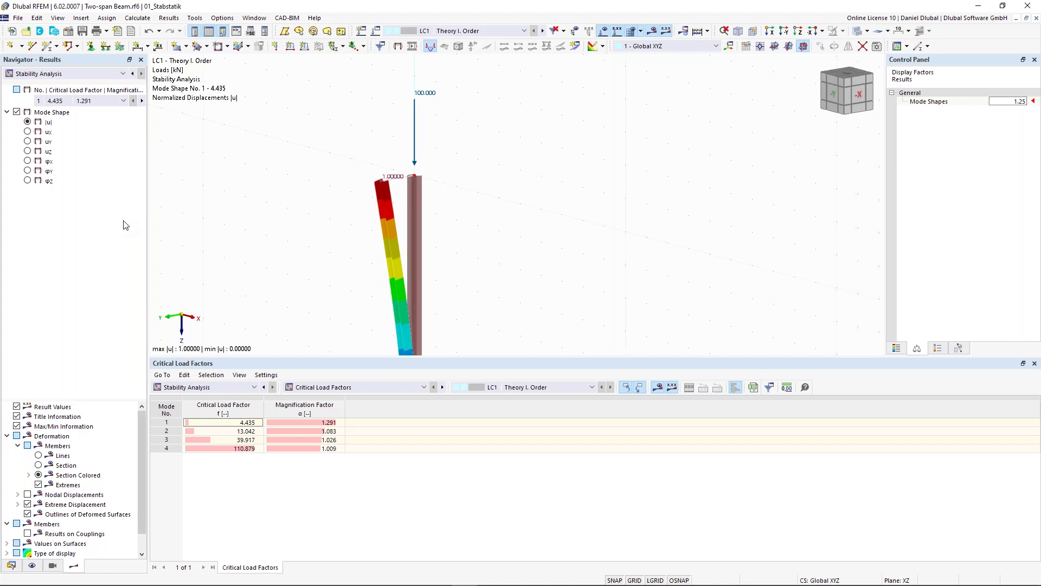
{"action": "left_click", "coordinate": [304, 422]}
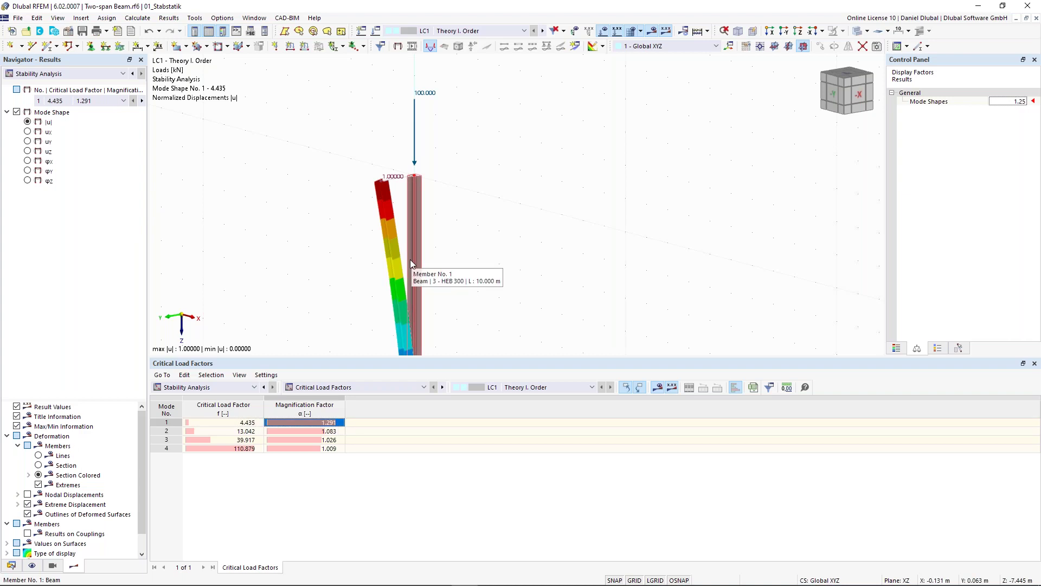
{"action": "scroll", "coordinate": [326, 272], "scroll_direction": "down", "scroll_amount": 2}
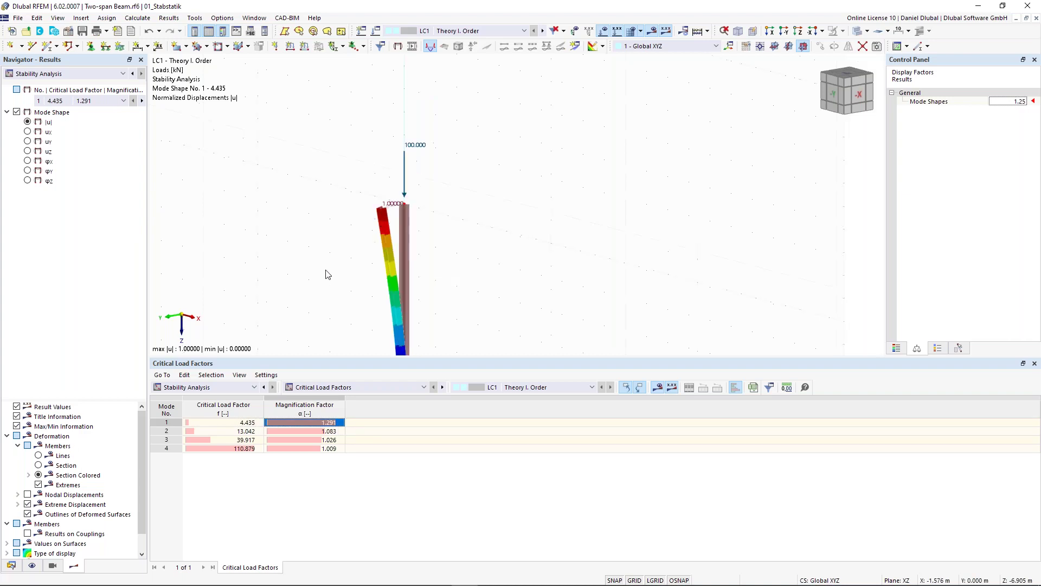
{"action": "middle_click_drag", "start_coordinate": [302, 235], "coordinate": [302, 155]}
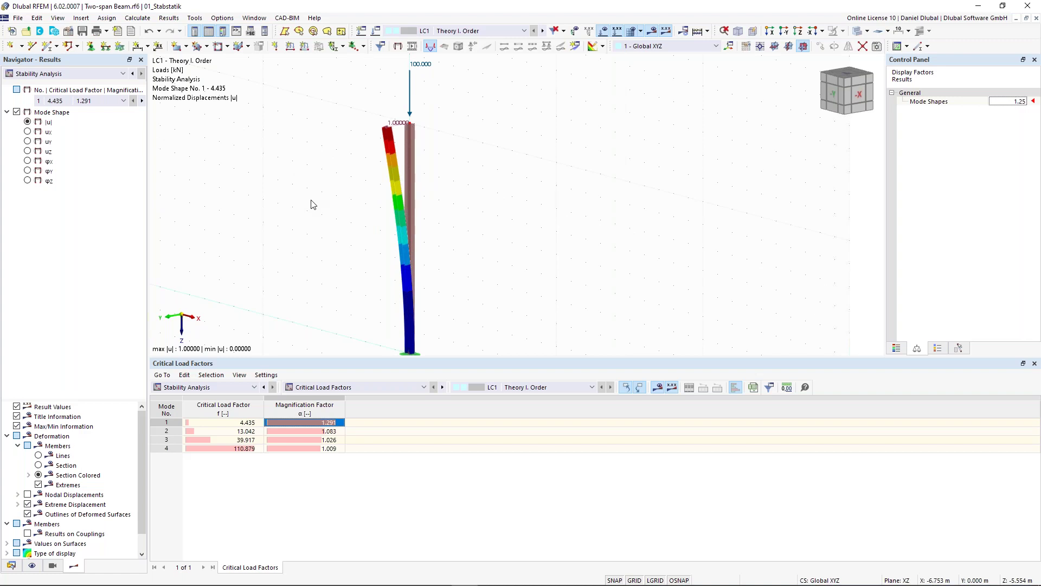
{"action": "middle_click_drag", "start_coordinate": [326, 262], "coordinate": [327, 254]}
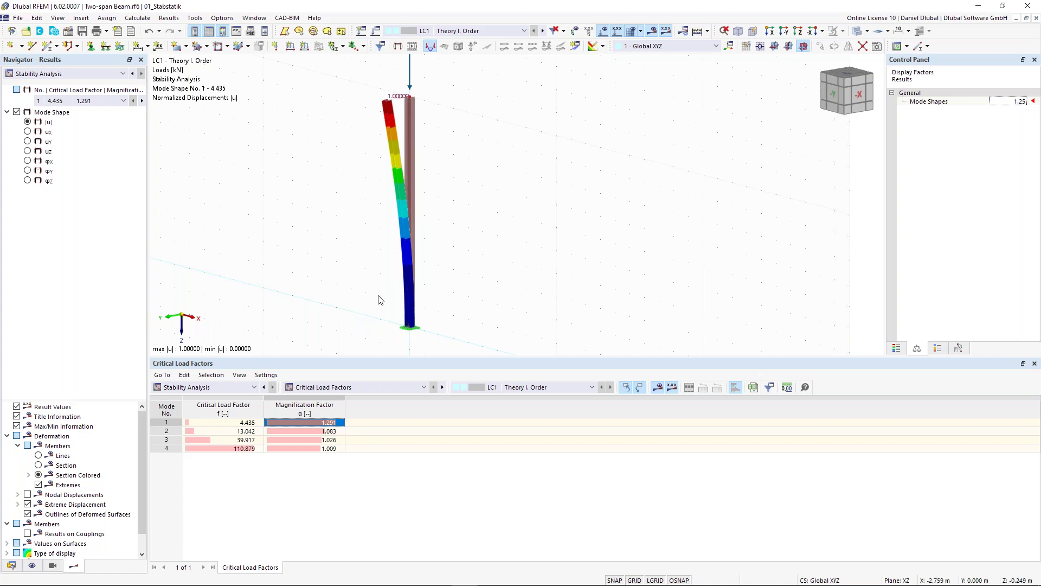
{"action": "mouse_move", "coordinate": [369, 196]}
{"action": "middle_mouse_down"}
{"action": "mouse_move", "coordinate": [371, 206]}
{"action": "mouse_move", "coordinate": [358, 195]}
{"action": "middle_mouse_up"}
{"action": "scroll", "coordinate": [337, 225], "scroll_direction": "down", "scroll_amount": 1}
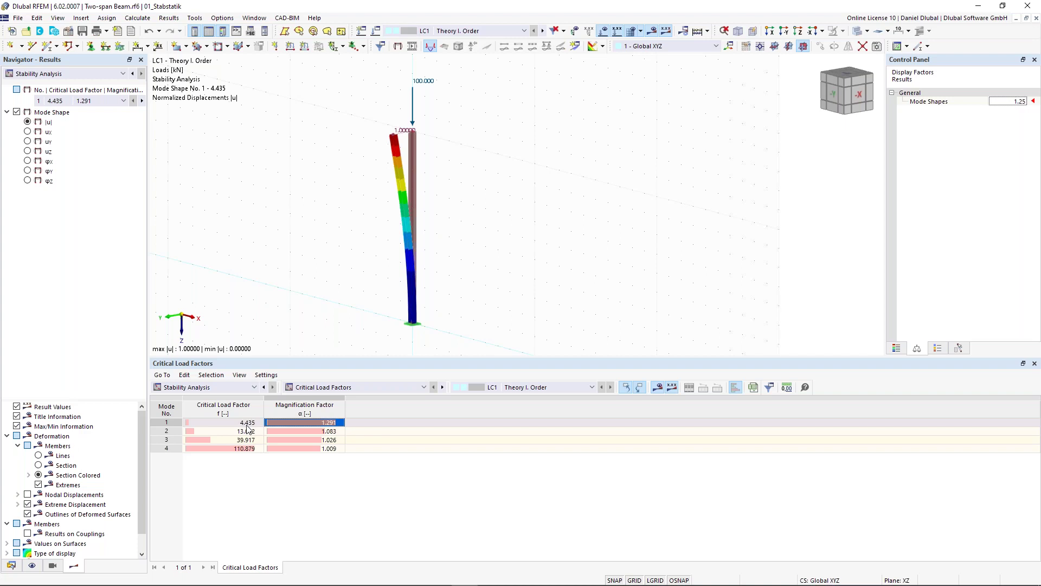
Step: Switch to LC2 Theory II. Order and set the vertical nodal load FZ at the column's top to 444 kN
{"action": "left_click", "coordinate": [499, 28]}
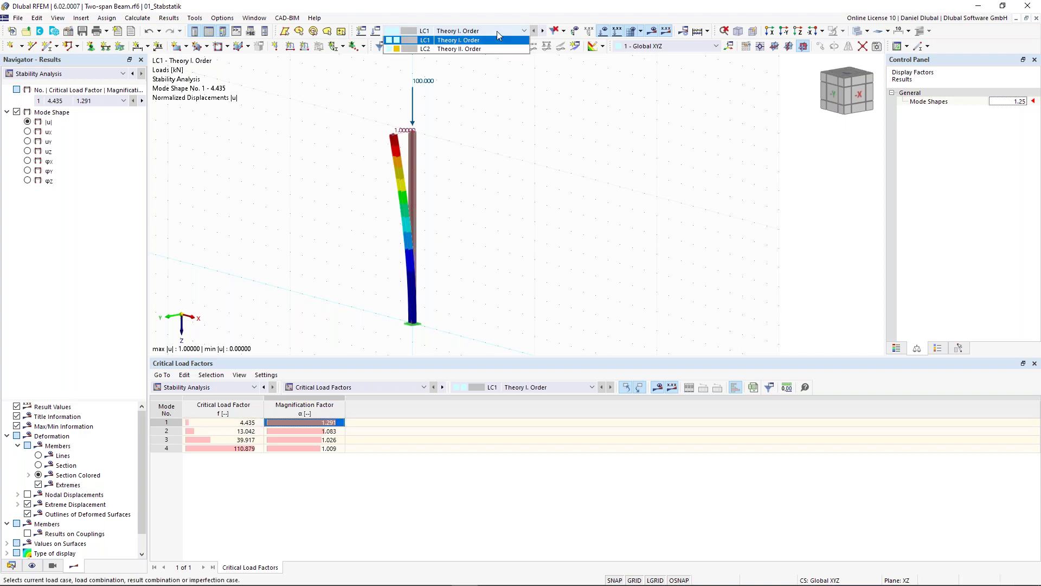
{"action": "left_click", "coordinate": [476, 47]}
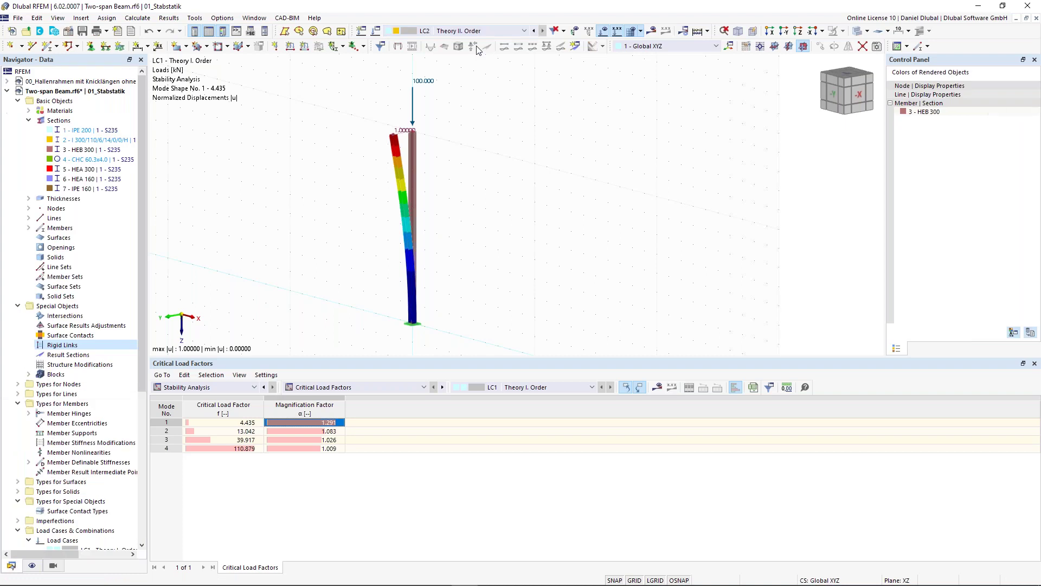
{"action": "double_click", "coordinate": [413, 95]}
{"action": "left_click_drag", "start_coordinate": [413, 109], "coordinate": [517, 50]}
{"action": "double_click", "coordinate": [556, 168]}
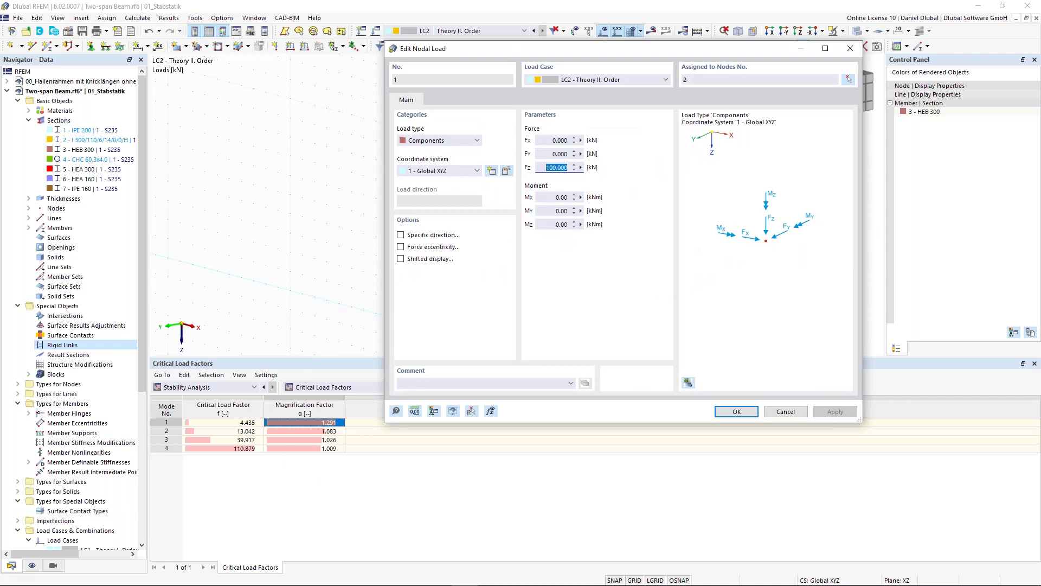
{"action": "type", "text": "444"}
{"action": "left_click", "coordinate": [735, 411]}
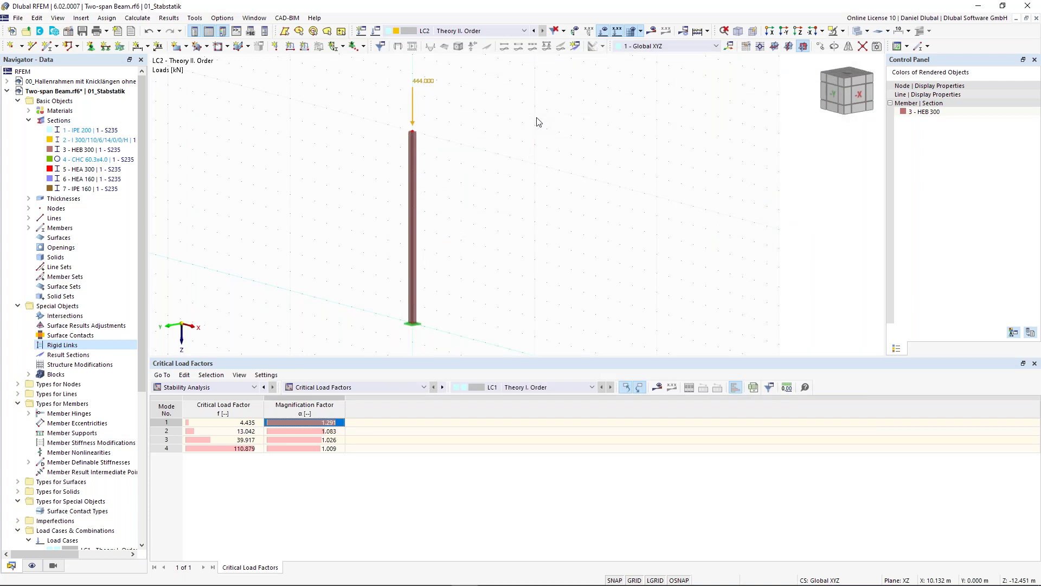
Step: Run the calculation of LC2 and check the table of calculation errors and warnings
{"action": "left_click", "coordinate": [655, 32]}
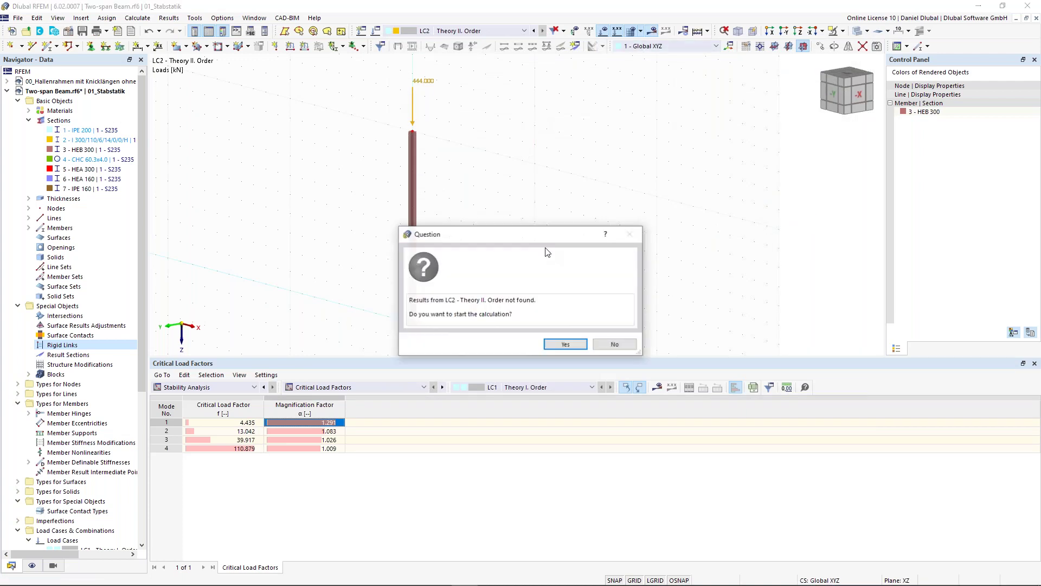
{"action": "left_click", "coordinate": [568, 345]}
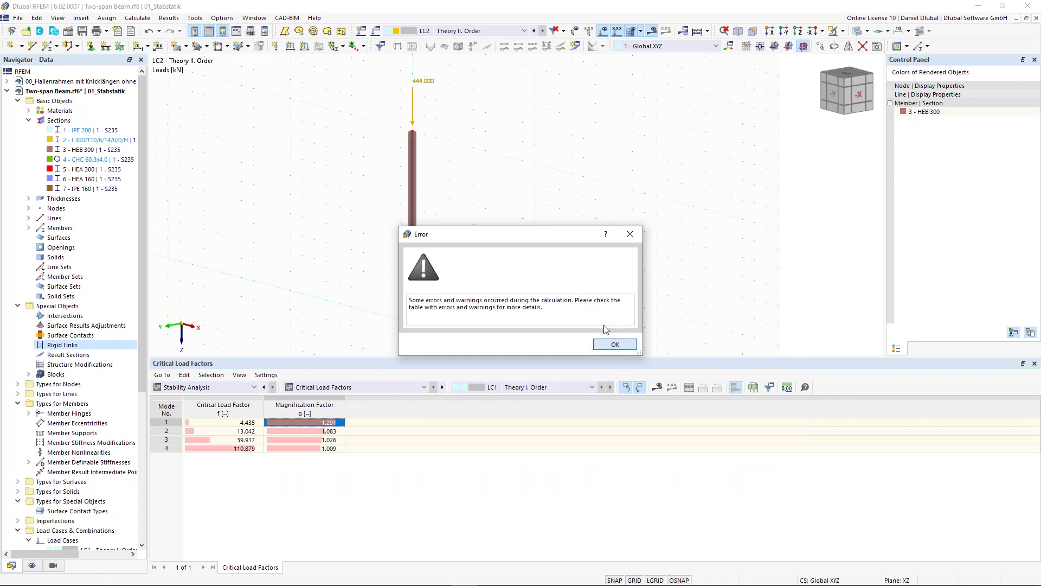
{"action": "left_click", "coordinate": [615, 344]}
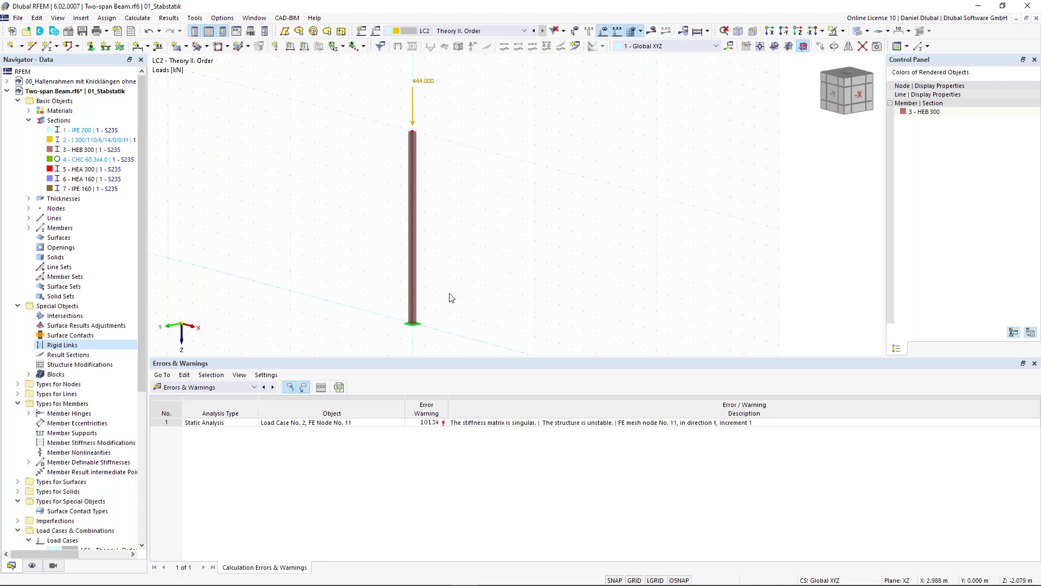
{"action": "left_click", "coordinate": [424, 83]}
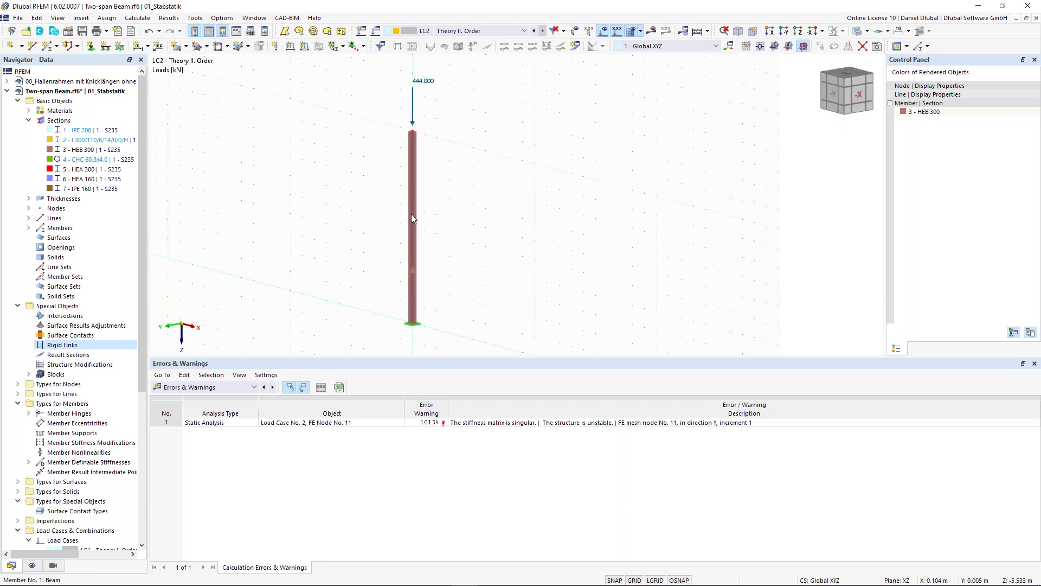
Step: Return to LC1 and show the Stability Analysis table of effective lengths and critical loads by member
{"action": "left_click", "coordinate": [498, 32]}
{"action": "left_click", "coordinate": [486, 41]}
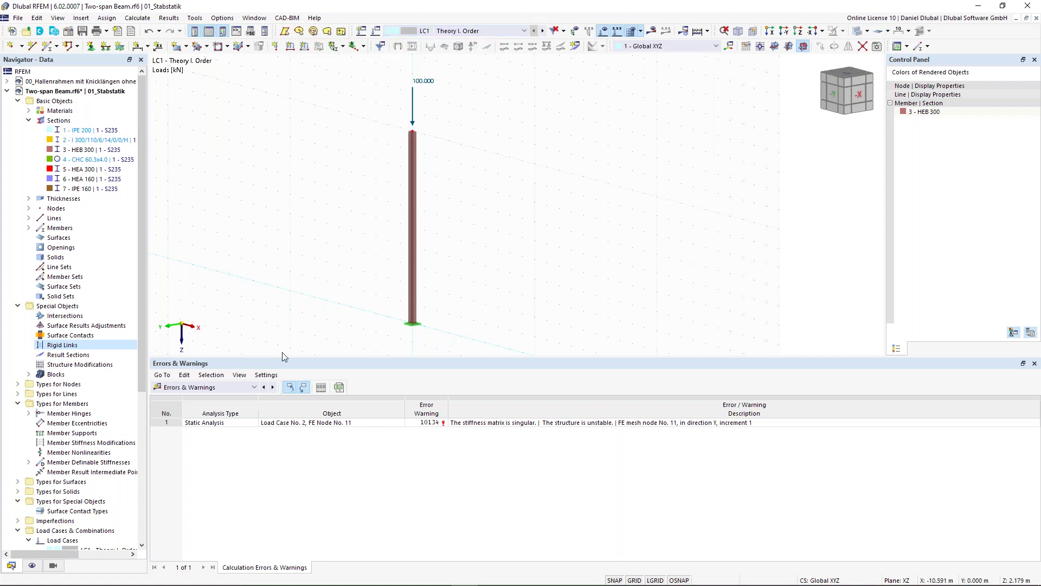
{"action": "left_click", "coordinate": [254, 387]}
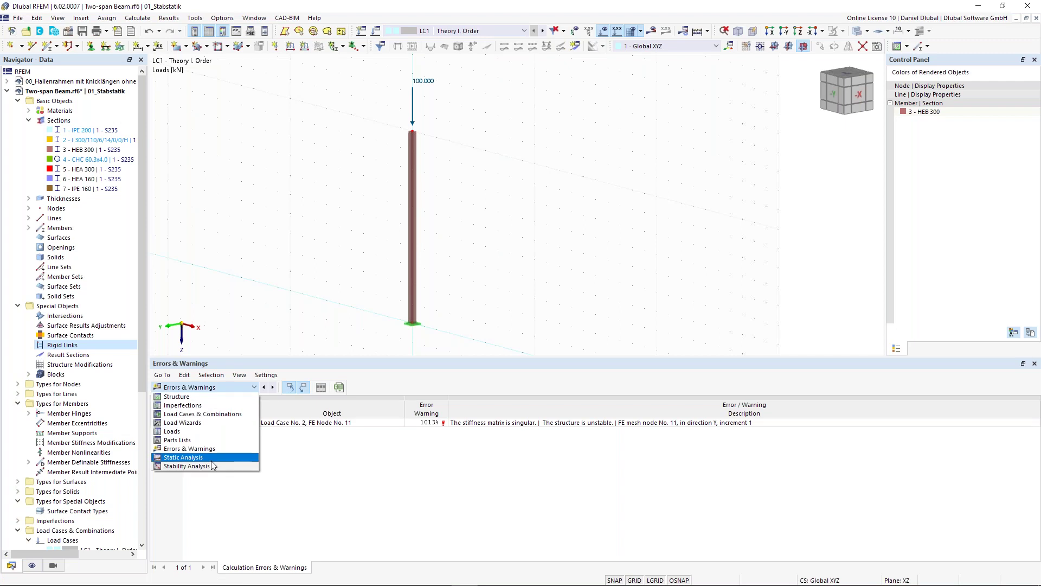
{"action": "left_click", "coordinate": [212, 465]}
{"action": "left_click", "coordinate": [343, 387]}
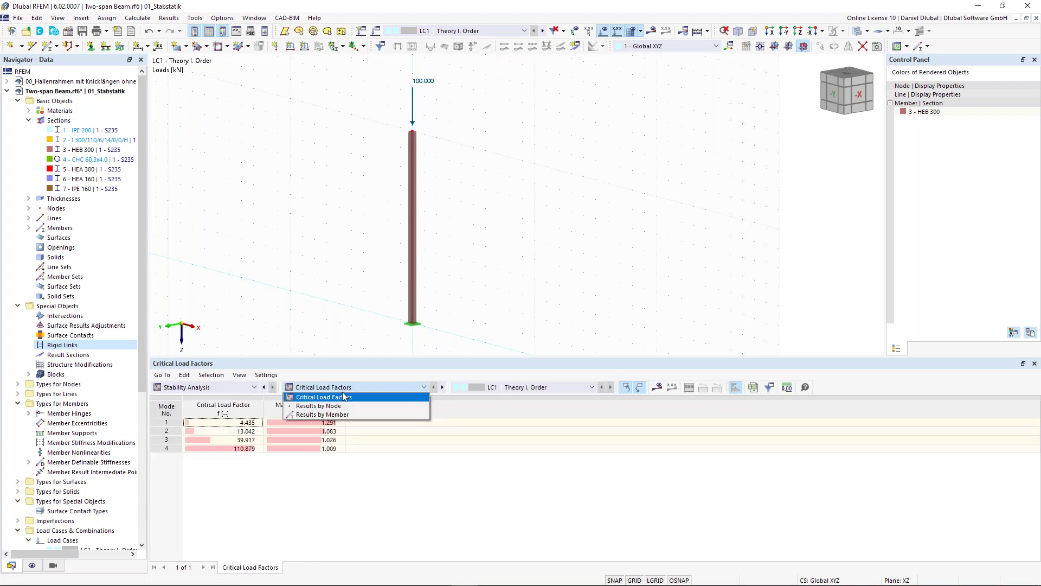
{"action": "left_click", "coordinate": [339, 414]}
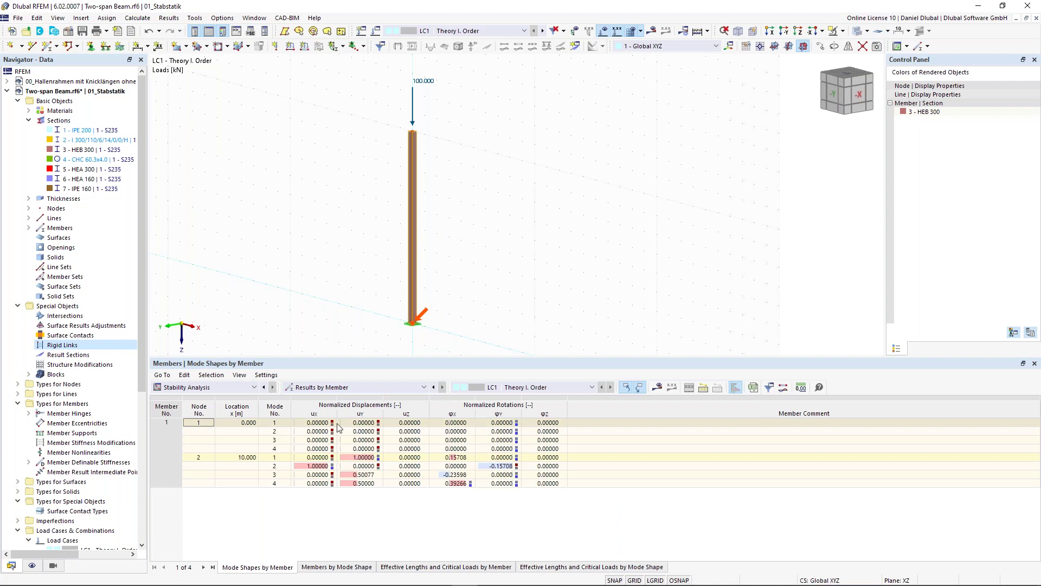
{"action": "left_click", "coordinate": [421, 567]}
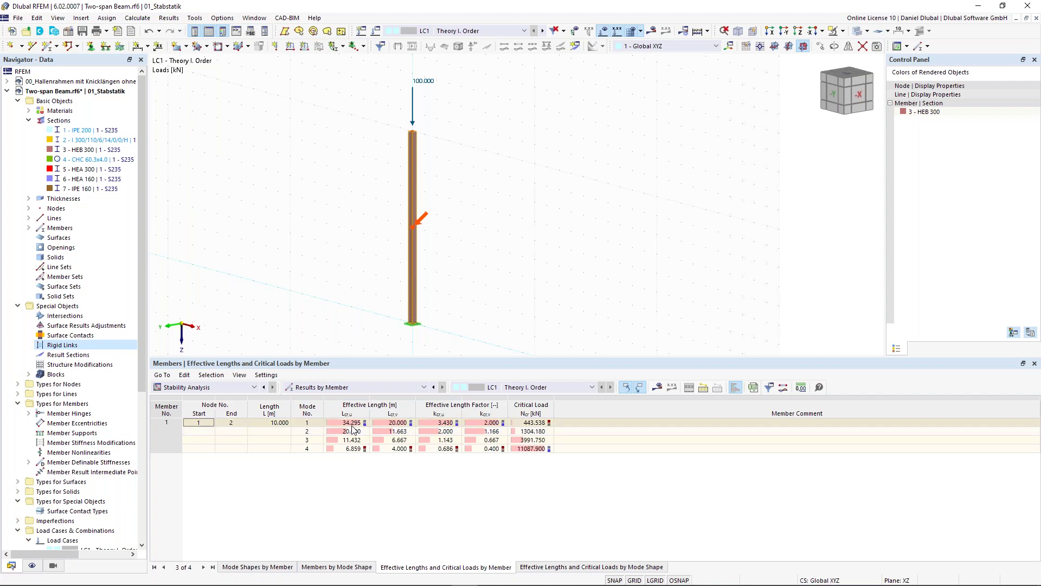
Step: Examine the critical load and effective lengths of mode No. 1, and compare them with the effective length of mode No. 2
{"action": "left_click", "coordinate": [532, 424]}
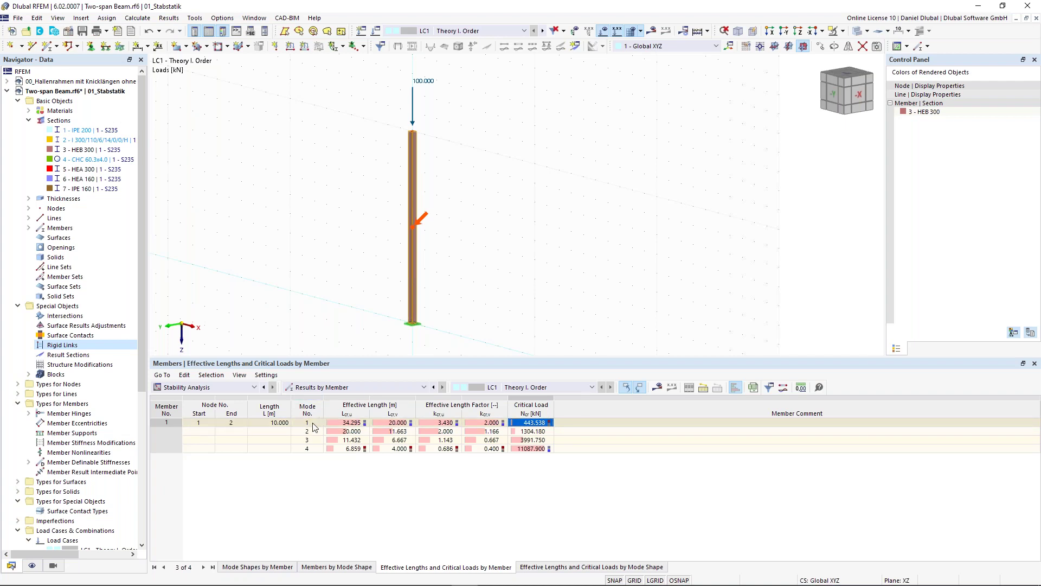
{"action": "left_click", "coordinate": [403, 425]}
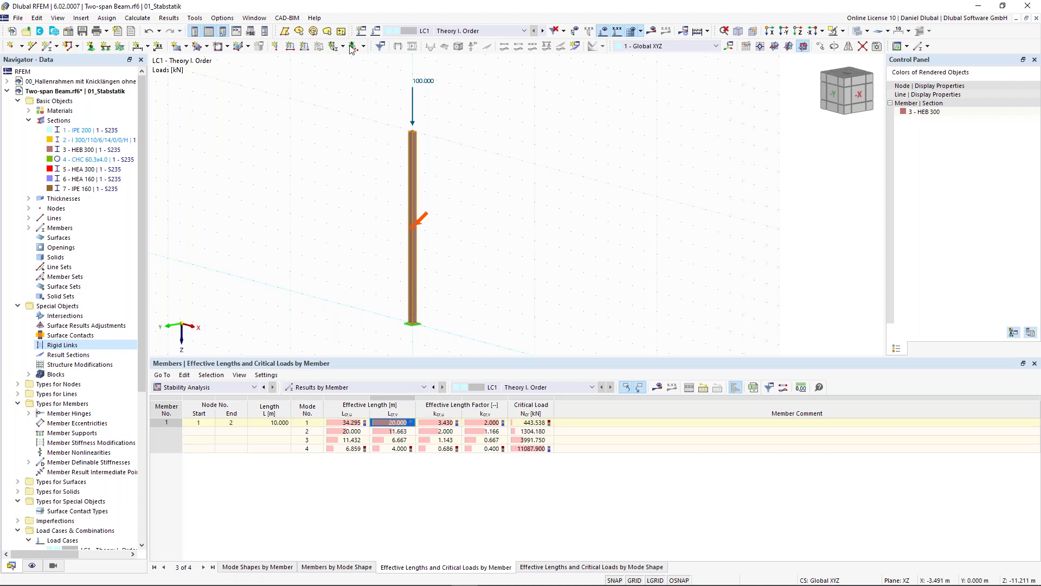
{"action": "scroll", "coordinate": [381, 283], "scroll_direction": "down", "scroll_amount": 2}
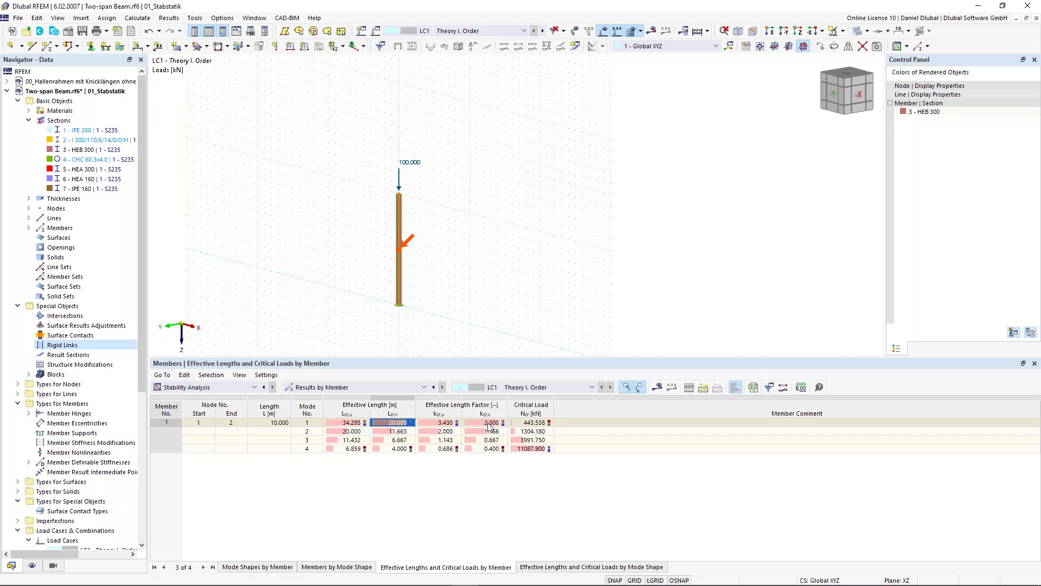
{"action": "left_click", "coordinate": [541, 423]}
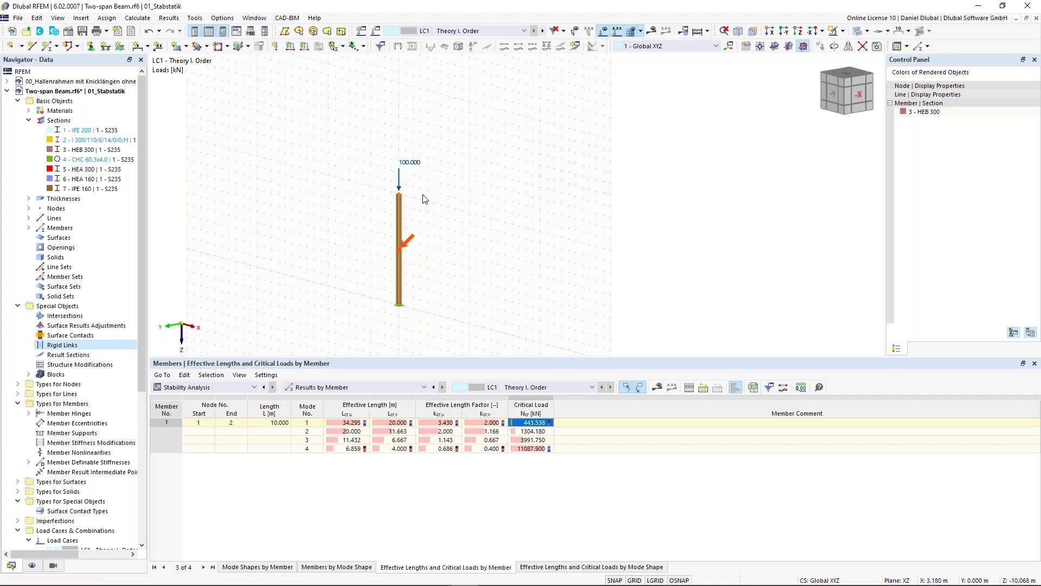
{"action": "mouse_move", "coordinate": [411, 164]}
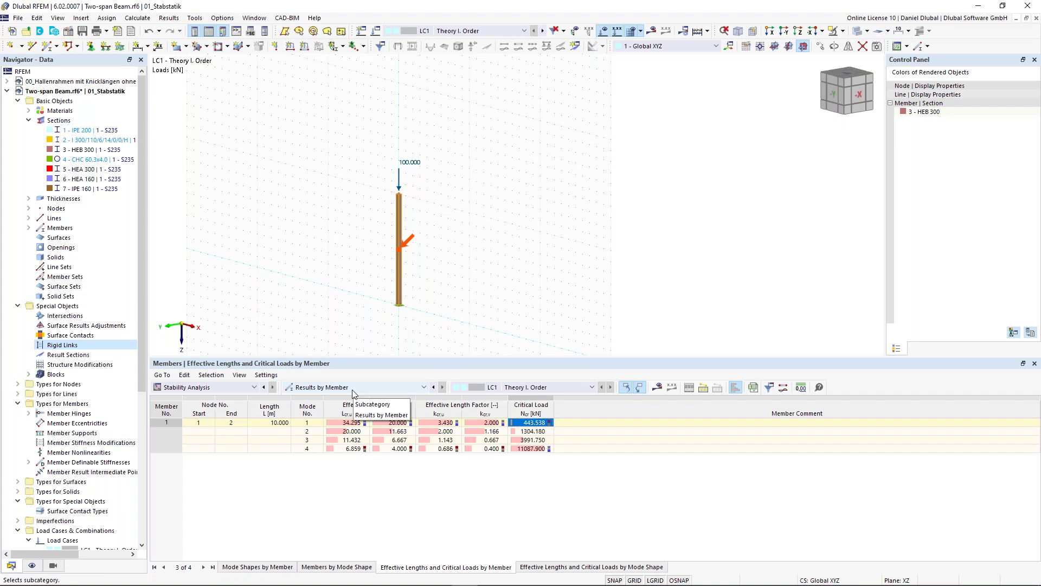
{"action": "left_click", "coordinate": [361, 433]}
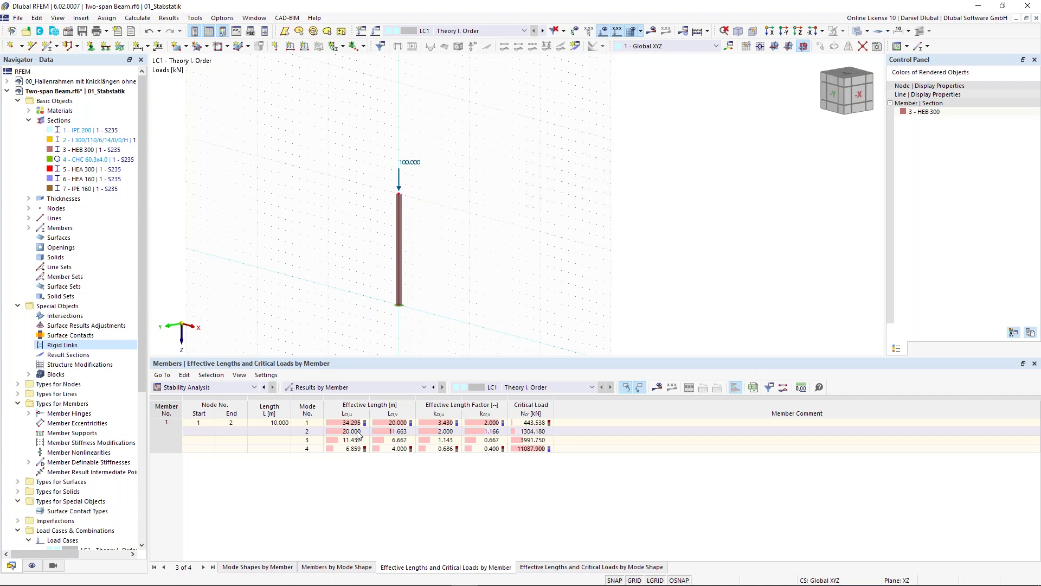
Step: Review the HEB 300 section's properties and axes, and close the section without changes
{"action": "left_click", "coordinate": [76, 153]}
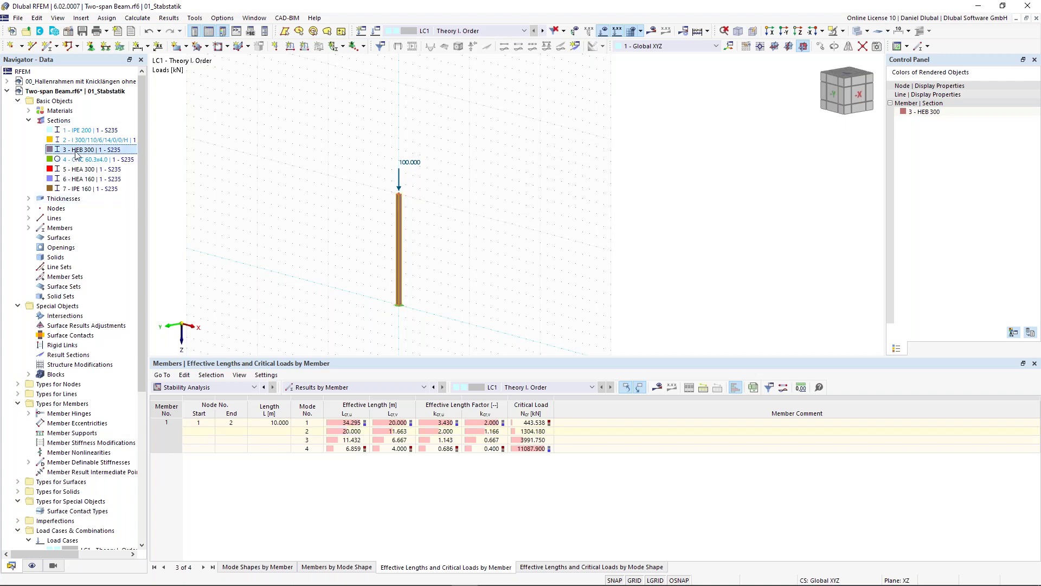
{"action": "double_click", "coordinate": [76, 152]}
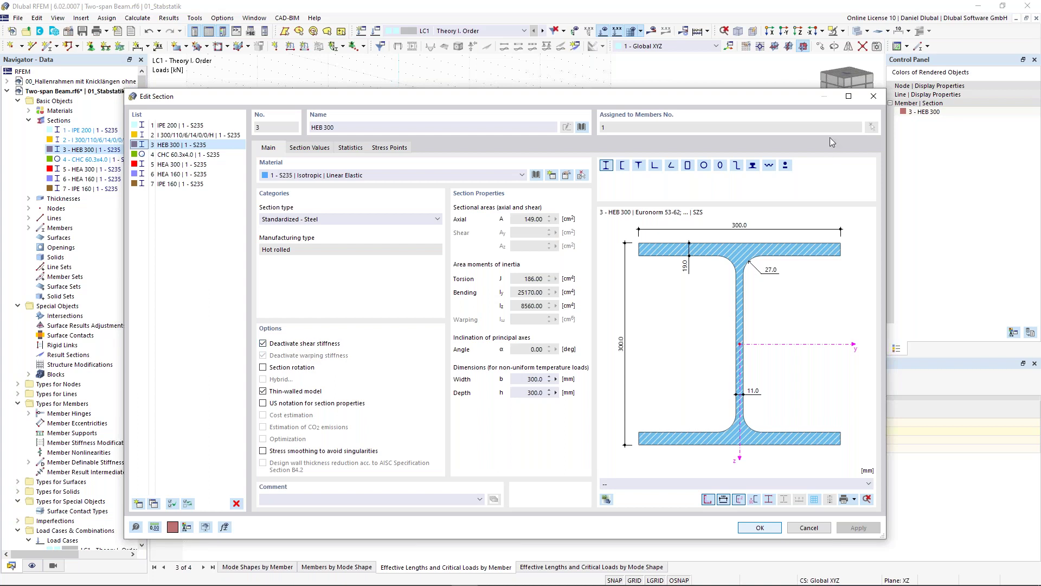
{"action": "left_click", "coordinate": [872, 98]}
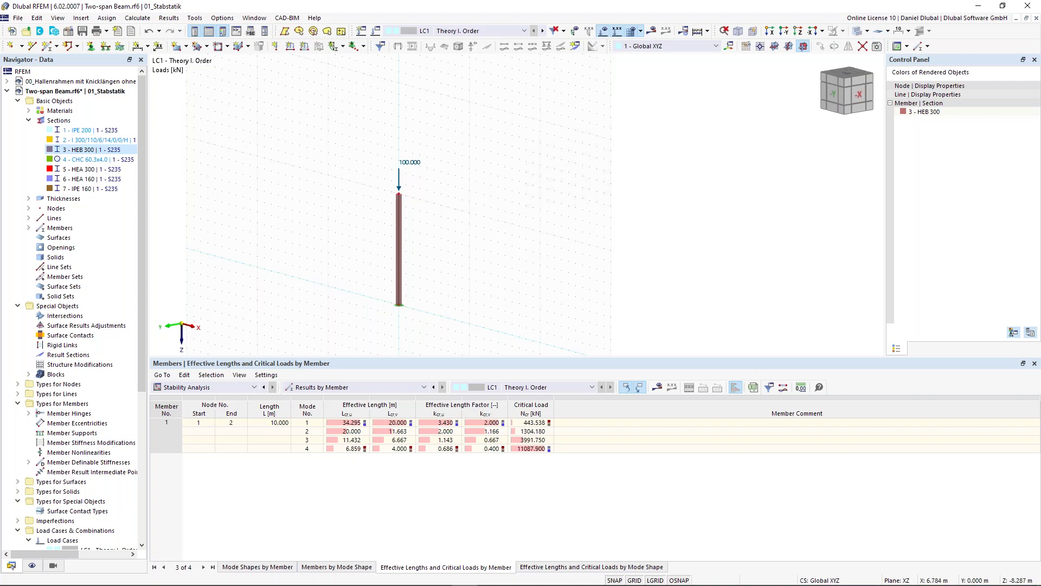
Step: Copy the column with its base support and top load 10 m in the X direction
{"action": "middle_click_drag", "start_coordinate": [481, 223], "coordinate": [519, 199], "text": "ctrl"}
{"action": "middle_click_drag", "start_coordinate": [519, 198], "coordinate": [497, 153]}
{"action": "left_click_drag", "start_coordinate": [470, 263], "coordinate": [488, 302]}
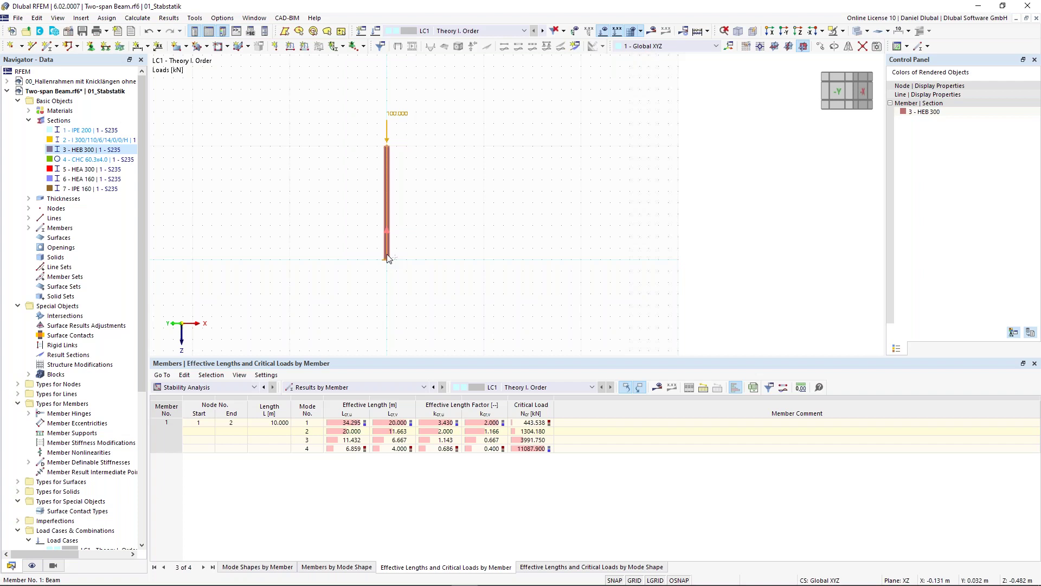
{"action": "left_click_drag", "start_coordinate": [388, 258], "coordinate": [486, 264], "text": "ctrl"}
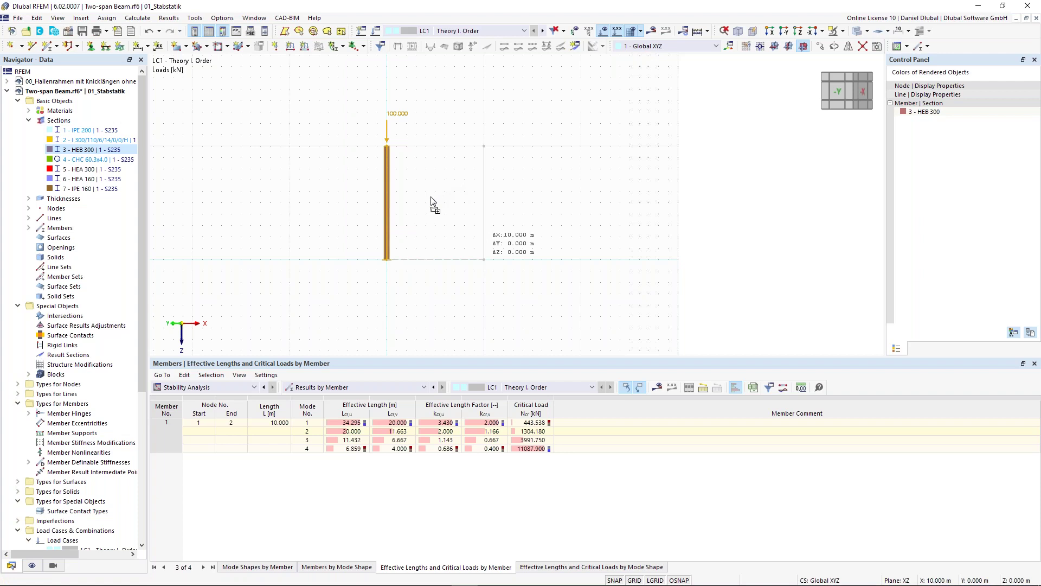
{"action": "middle_click_drag", "start_coordinate": [431, 197], "coordinate": [418, 193], "text": "ctrl"}
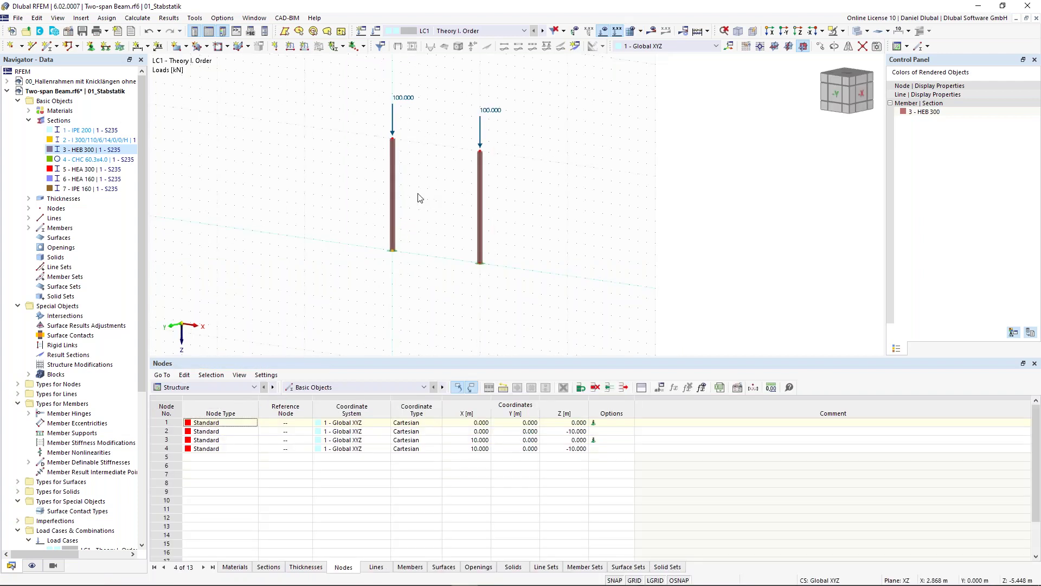
Step: Set up a new beam member with a new S235 section IPE 300 | EN 10365:2017 | ArcelorMittal (2018)
{"action": "scroll", "coordinate": [418, 193], "scroll_direction": "up", "scroll_amount": 1}
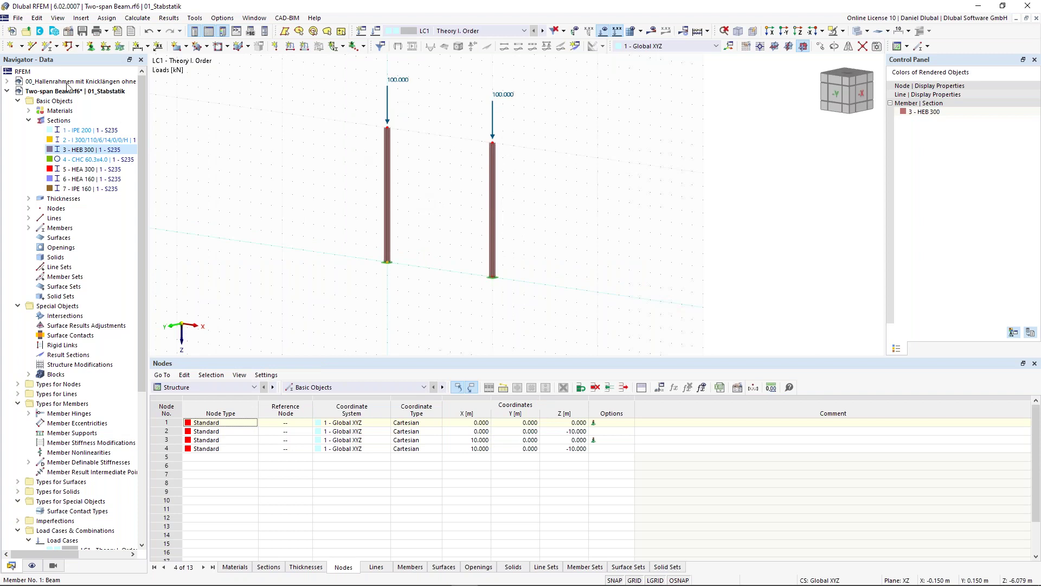
{"action": "left_click", "coordinate": [50, 49]}
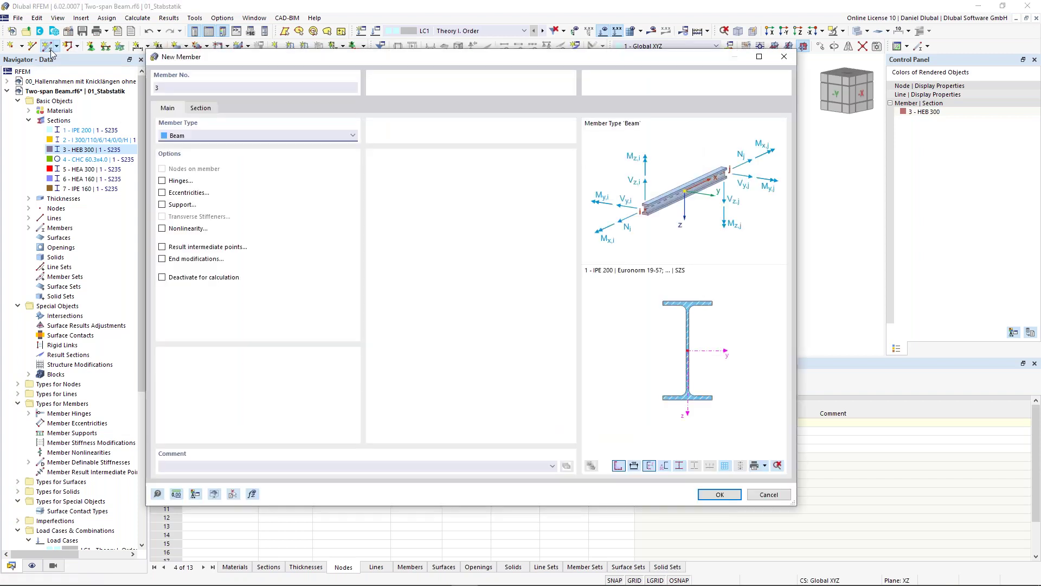
{"action": "left_click", "coordinate": [200, 108]}
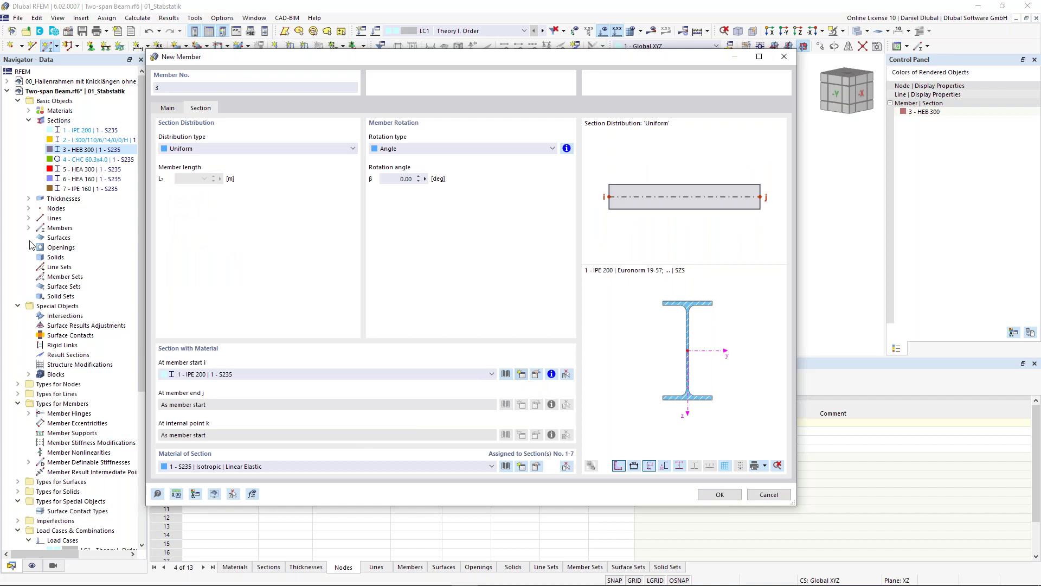
{"action": "left_click_drag", "start_coordinate": [320, 128], "coordinate": [397, 115]}
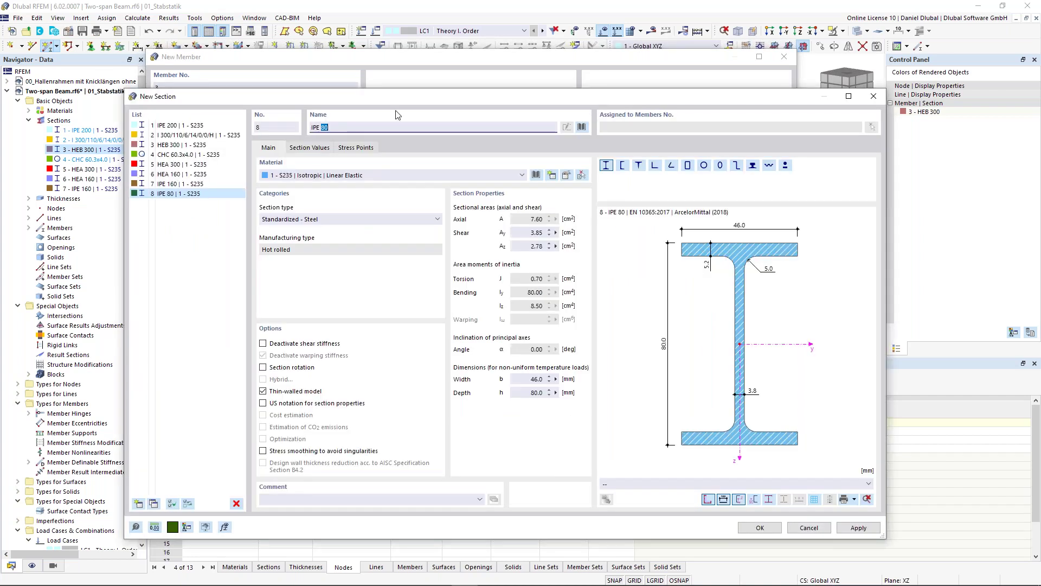
{"action": "type", "text": "3"}
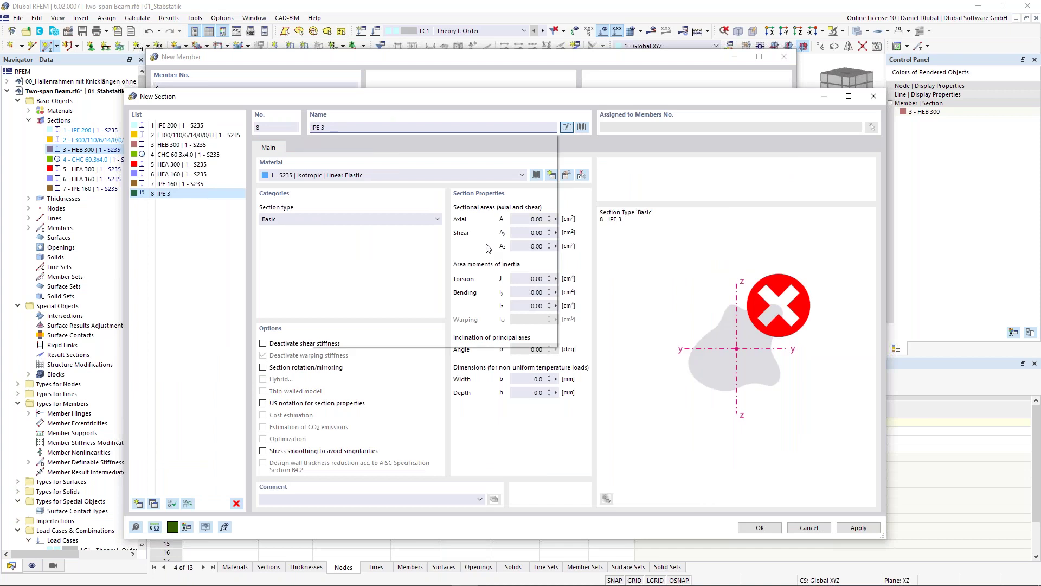
{"action": "type", "text": "00"}
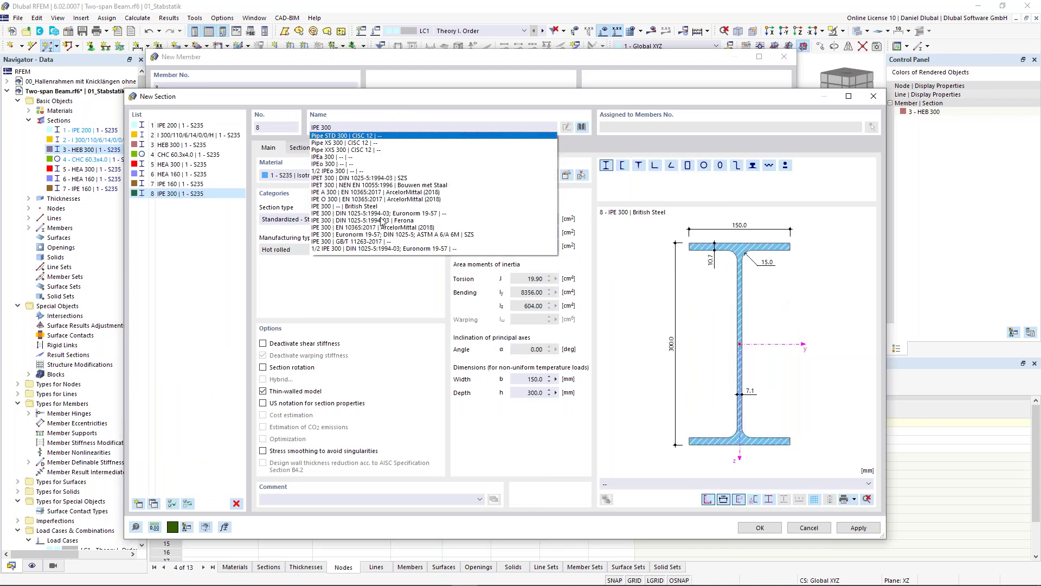
{"action": "left_click", "coordinate": [365, 228]}
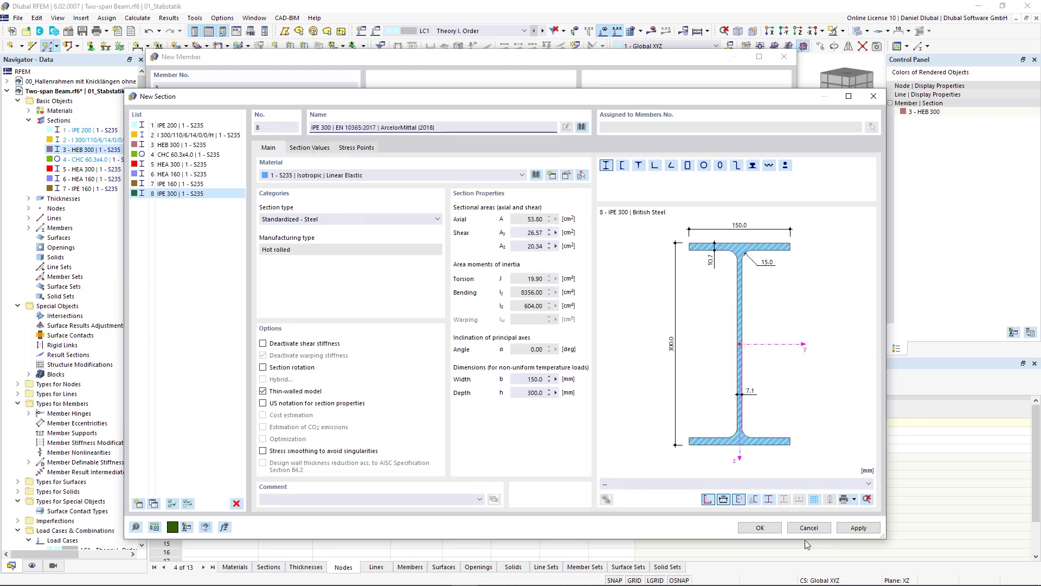
{"action": "left_click", "coordinate": [760, 527]}
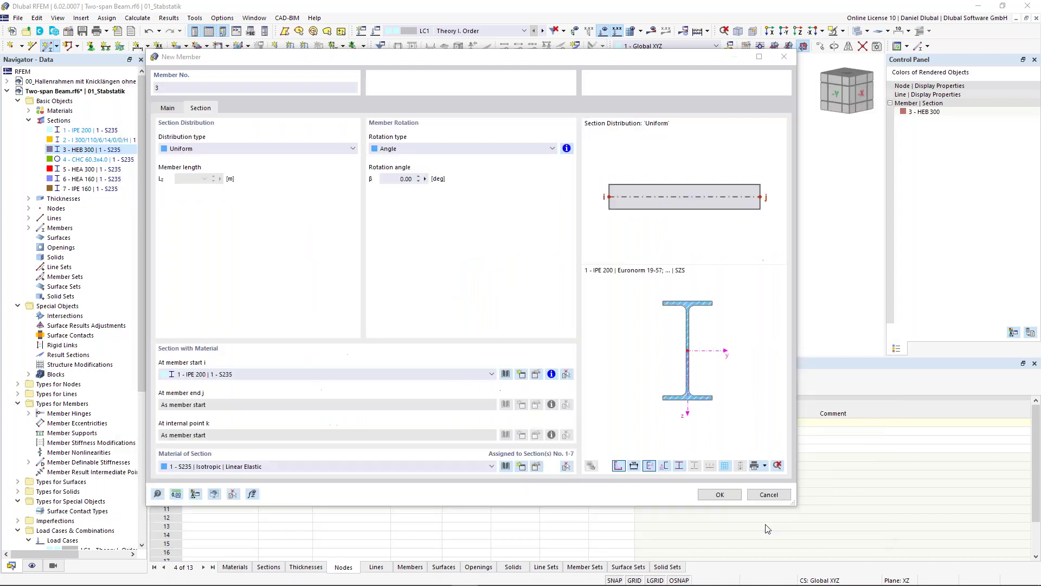
{"action": "left_click", "coordinate": [720, 496]}
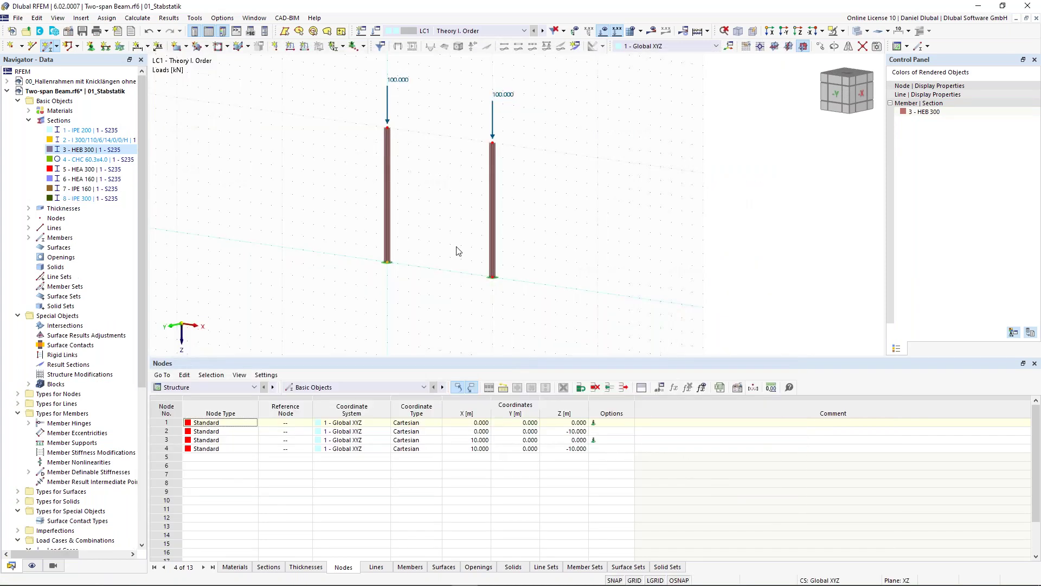
Step: Place the beam between the top nodes of the two columns
{"action": "left_click", "coordinate": [387, 127]}
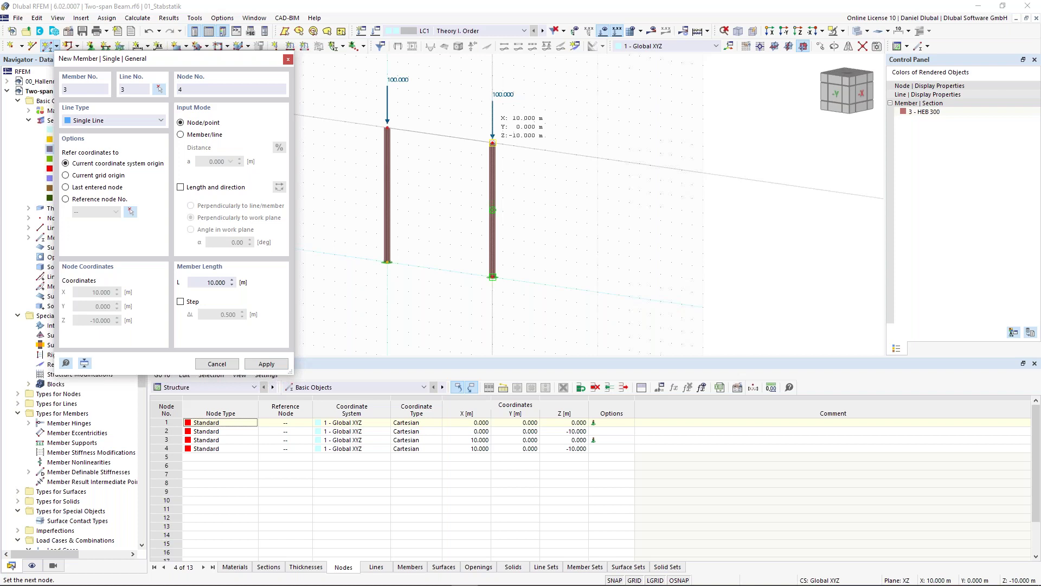
{"action": "left_click", "coordinate": [492, 142]}
{"action": "key", "text": "Escape"}
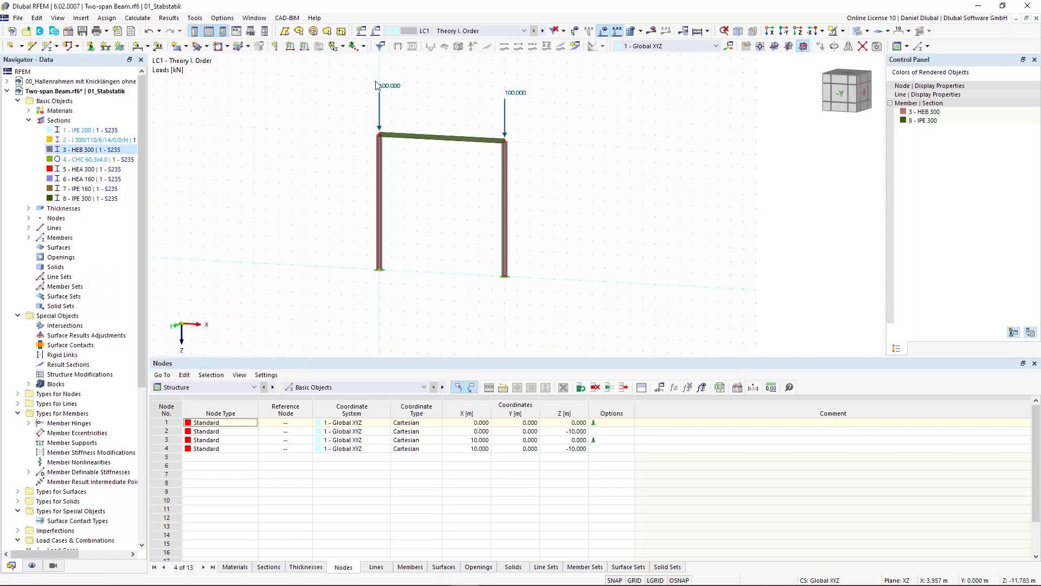
Step: Set the Z coordinate of both column top nodes to -6 m
{"action": "double_click", "coordinate": [506, 141]}
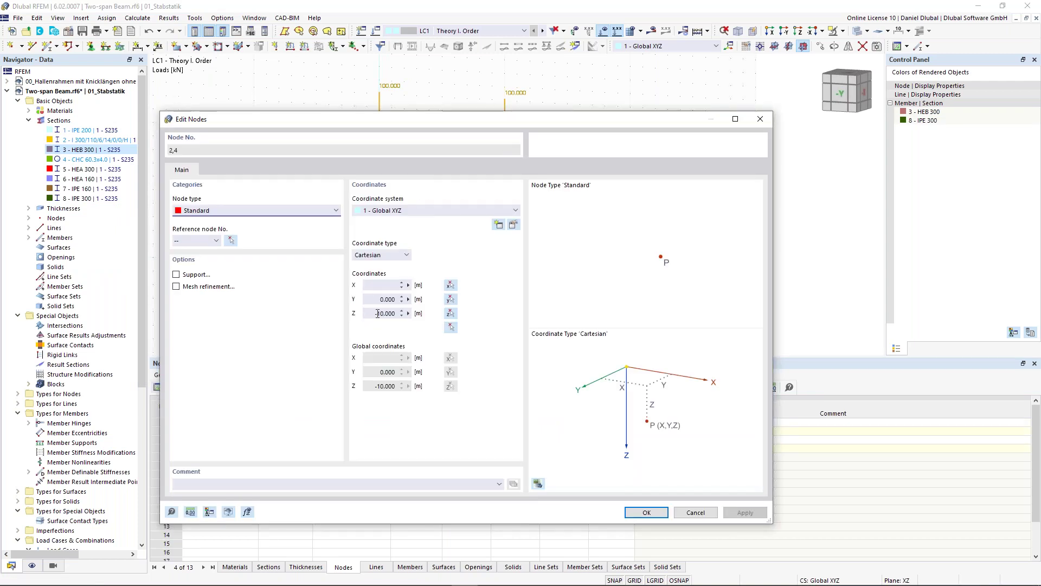
{"action": "left_click", "coordinate": [646, 512]}
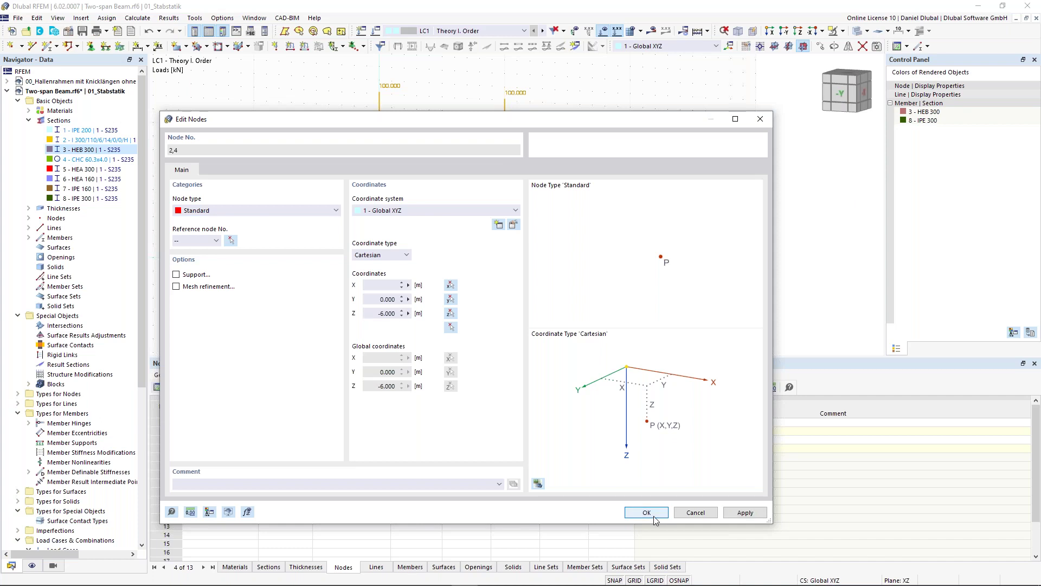
{"action": "left_click", "coordinate": [453, 170]}
{"action": "scroll", "coordinate": [339, 231], "scroll_direction": "up", "scroll_amount": 1}
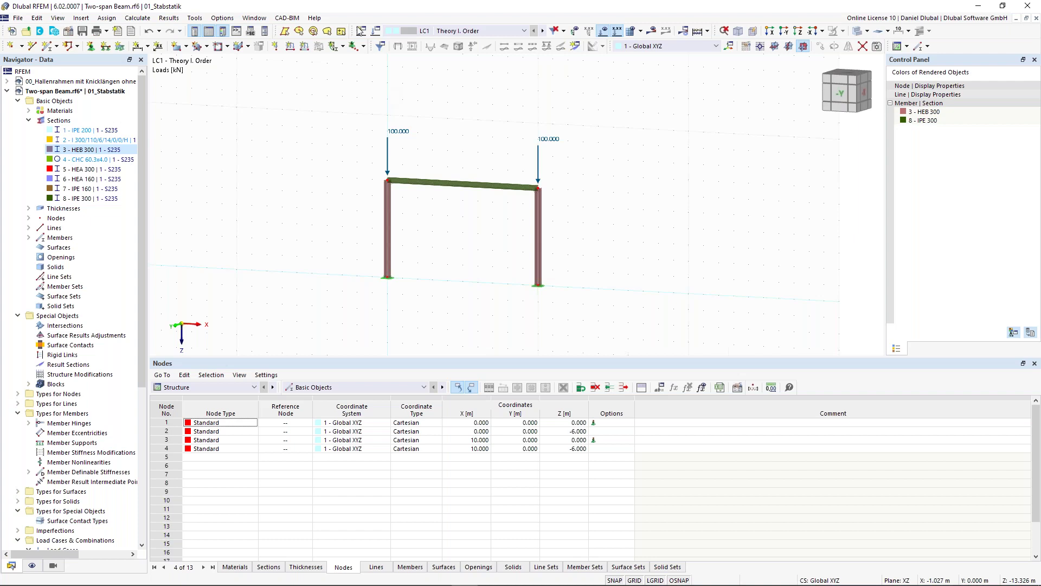
Step: Calculate load case LC1 Theory I. Order with the critical load analysis using stability setting ST2
{"action": "scroll", "coordinate": [405, 179], "scroll_direction": "up", "scroll_amount": 1}
{"action": "middle_click_drag", "start_coordinate": [458, 128], "coordinate": [472, 116]}
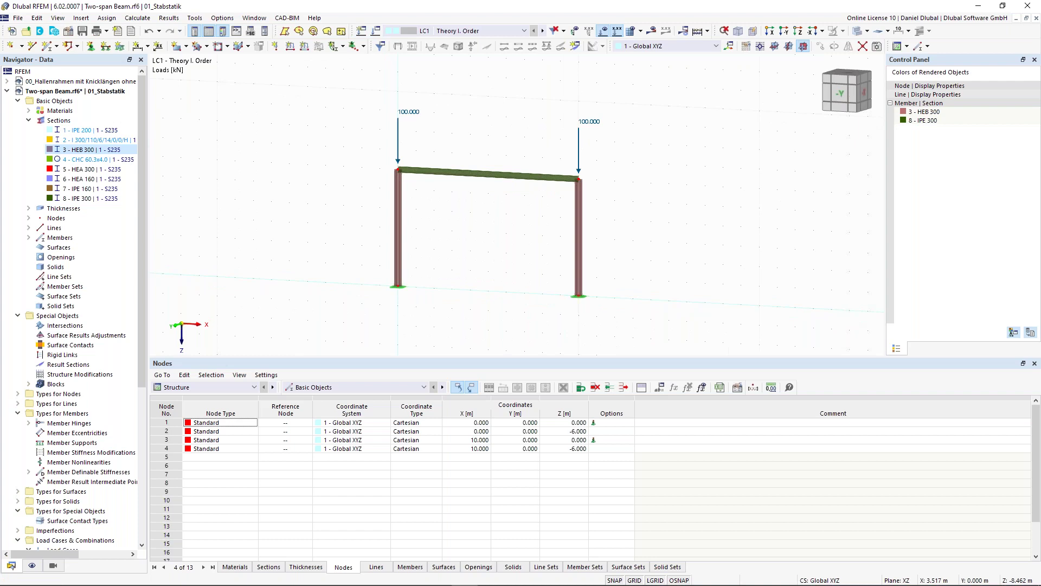
{"action": "left_click", "coordinate": [379, 39]}
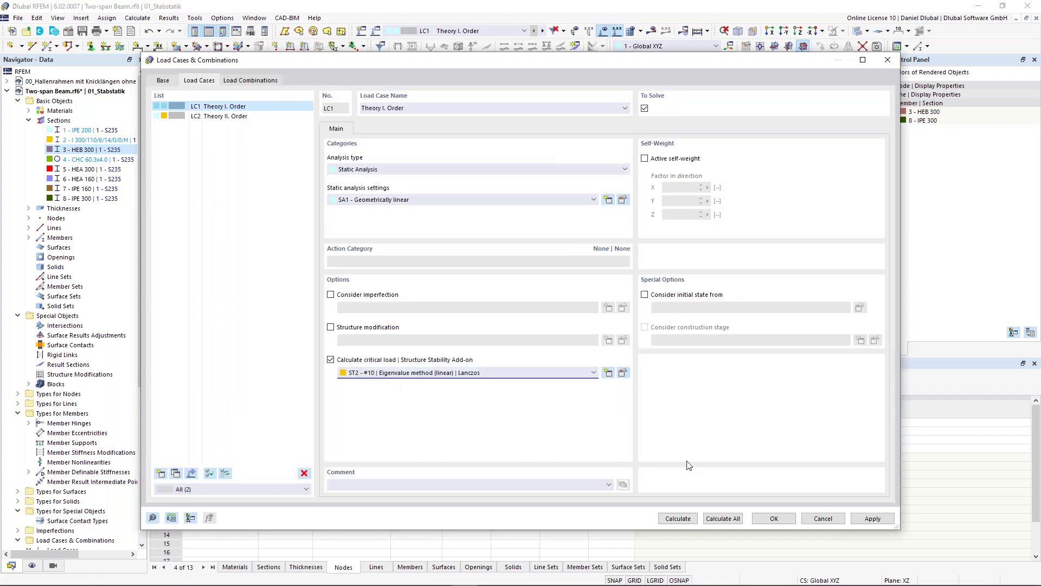
{"action": "left_click", "coordinate": [681, 518]}
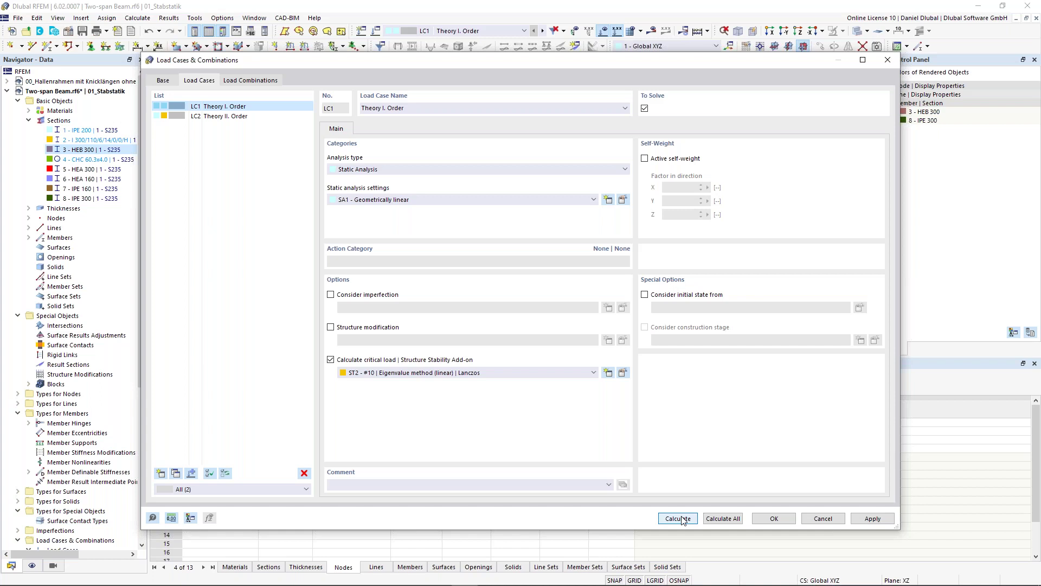
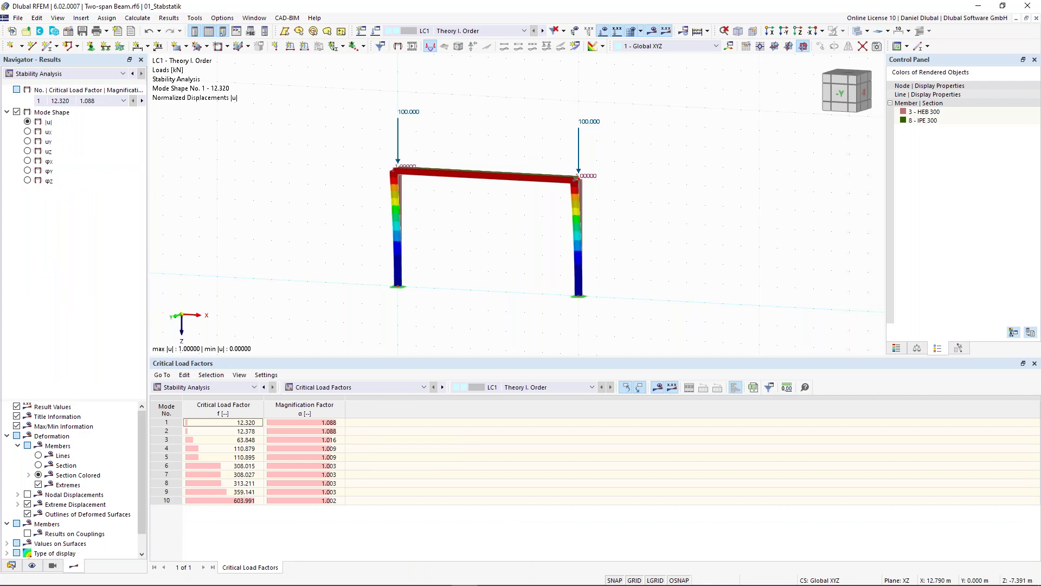
Step: Examine the frame's mode shape No. 1 in 3D and check the list of calculated modes
{"action": "middle_click_drag", "start_coordinate": [629, 158], "coordinate": [574, 164], "text": "ctrl"}
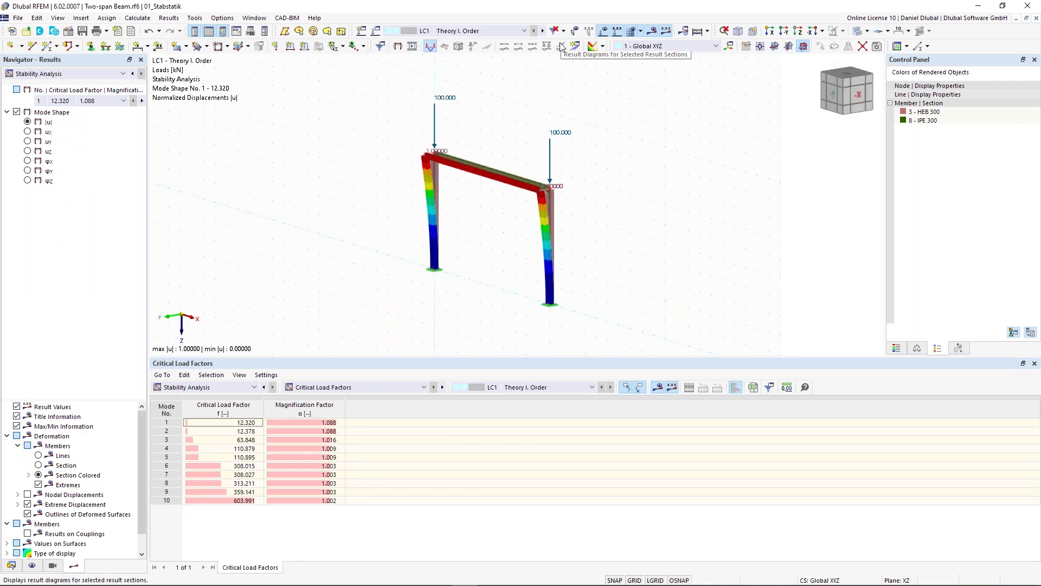
{"action": "left_click", "coordinate": [87, 101]}
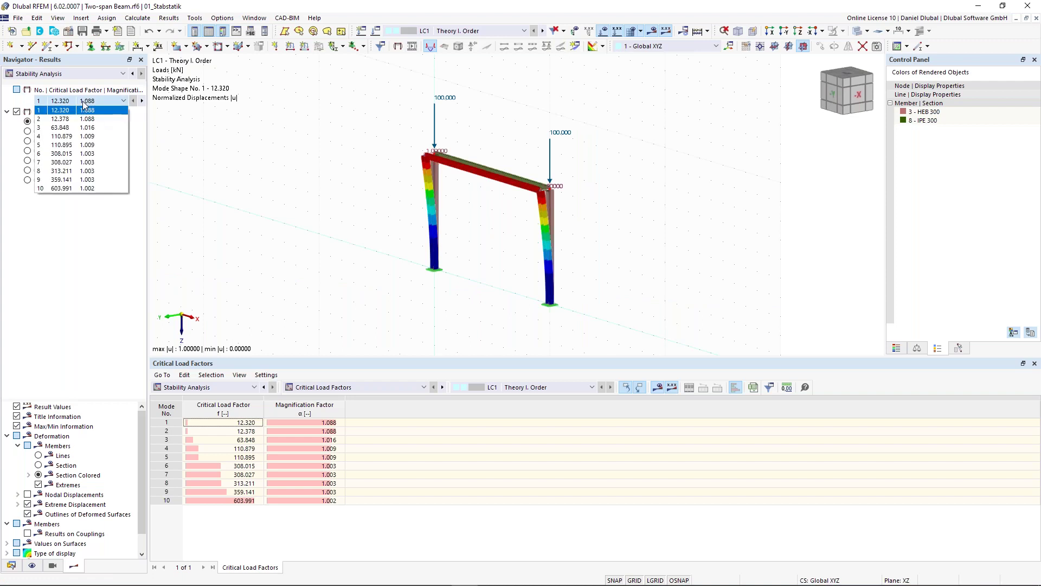
{"action": "left_click", "coordinate": [264, 154]}
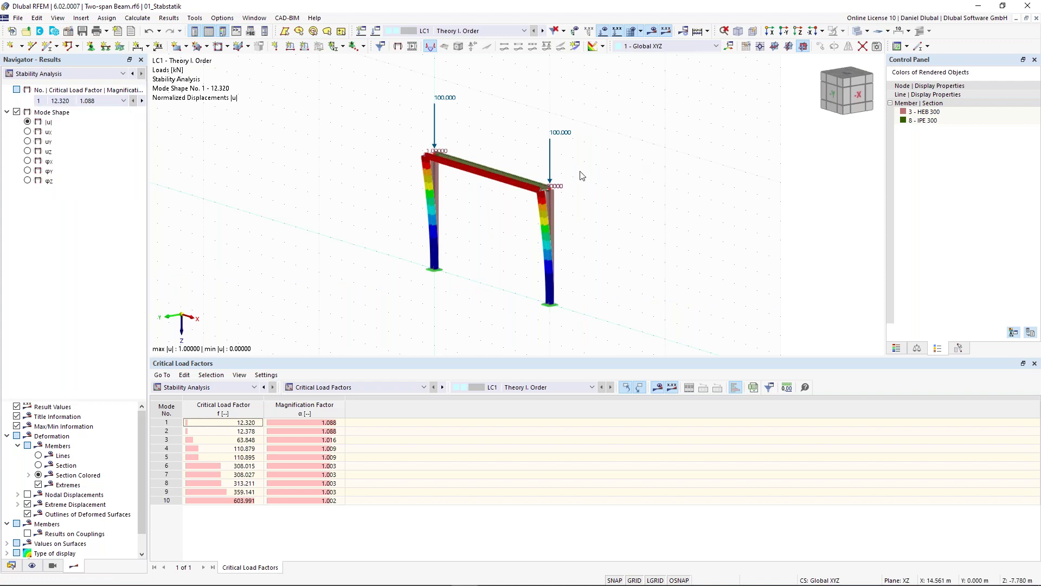
{"action": "scroll", "coordinate": [583, 179], "scroll_direction": "up", "scroll_amount": 1}
{"action": "middle_click_drag", "start_coordinate": [557, 179], "coordinate": [547, 185], "text": "ctrl"}
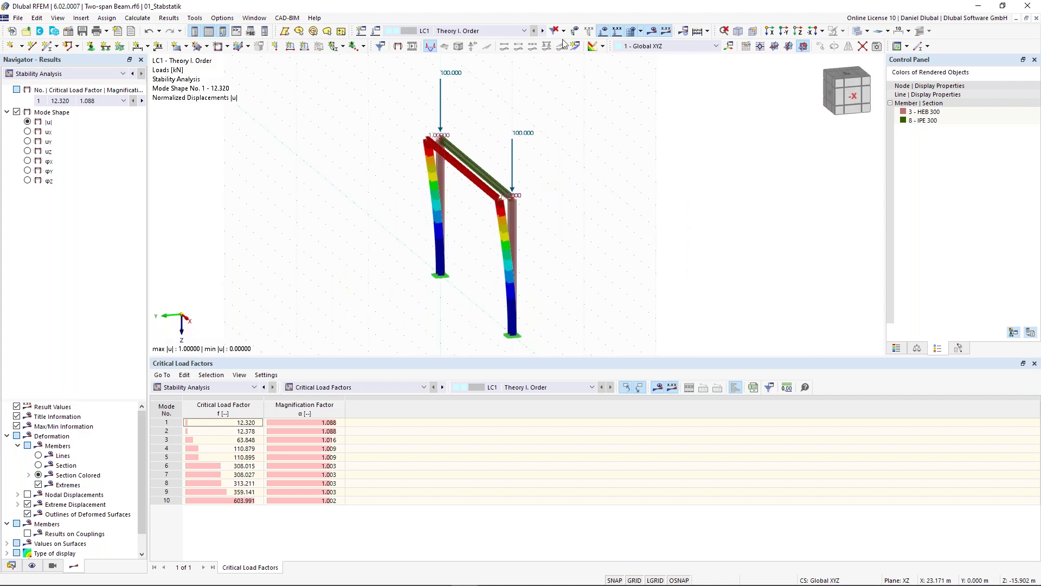
Step: Set the mode shape display factor to 1.08 and inspect the columns' deformation in mode No. 1
{"action": "left_click", "coordinate": [917, 348]}
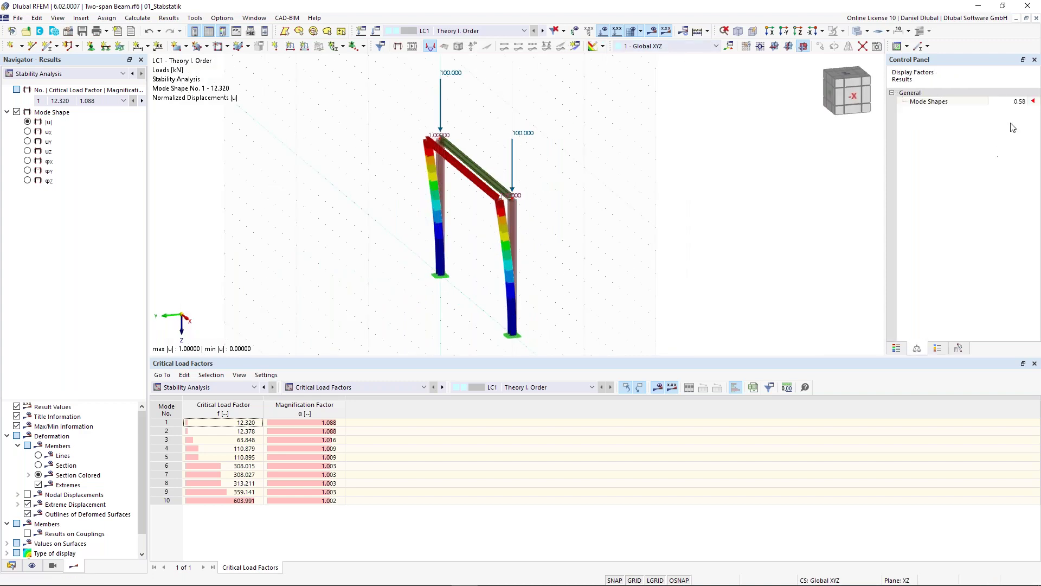
{"action": "left_click", "coordinate": [1013, 102]}
{"action": "left_click", "coordinate": [1022, 100]}
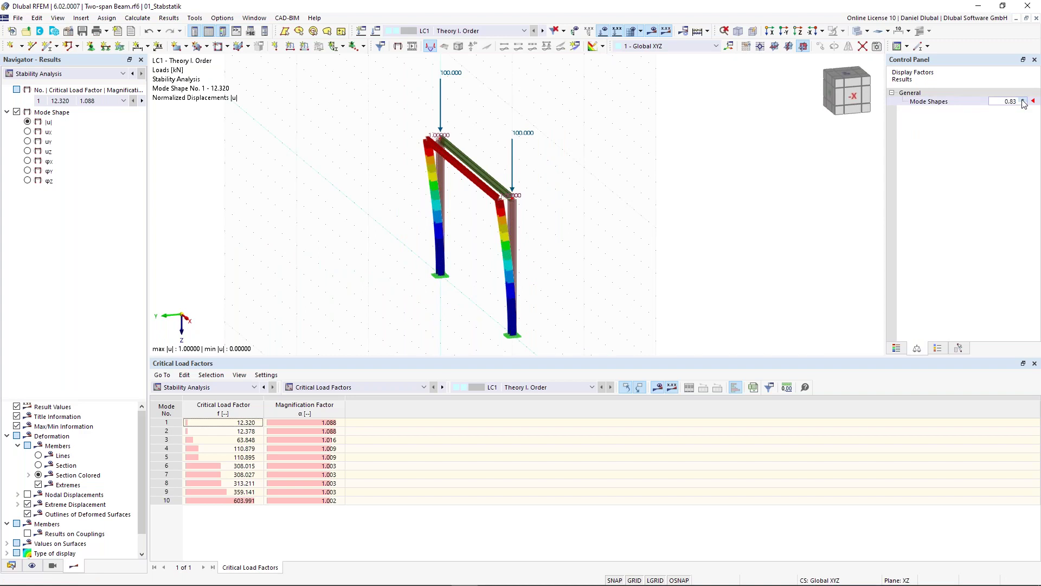
{"action": "left_click", "coordinate": [1023, 101]}
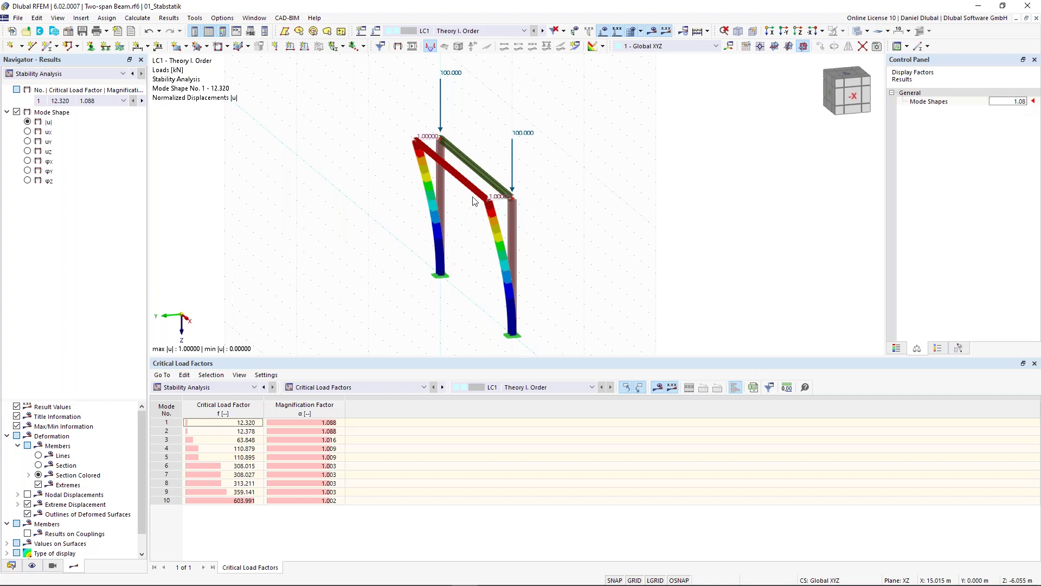
{"action": "scroll", "coordinate": [472, 197], "scroll_direction": "up", "scroll_amount": 2}
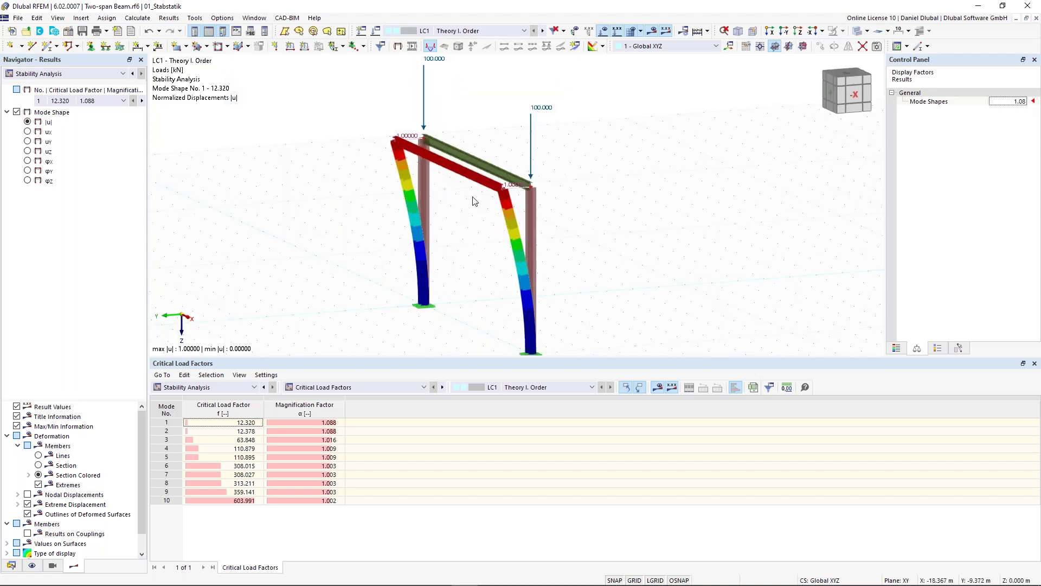
{"action": "scroll", "coordinate": [555, 215], "scroll_direction": "up", "scroll_amount": 2}
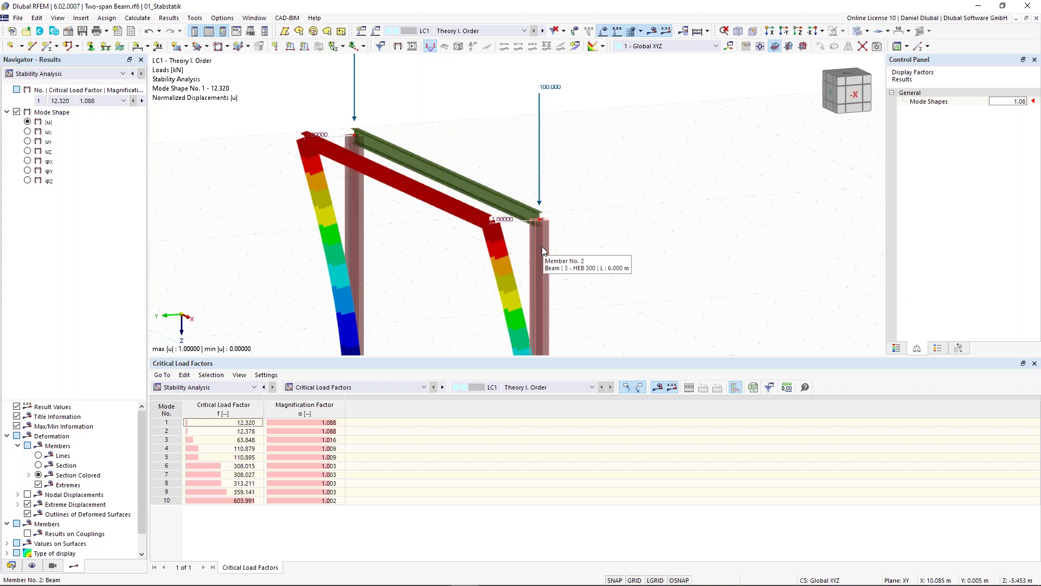
Step: Show the frame's mode shape No. 2, followed by mode shape No. 3
{"action": "left_click", "coordinate": [140, 104]}
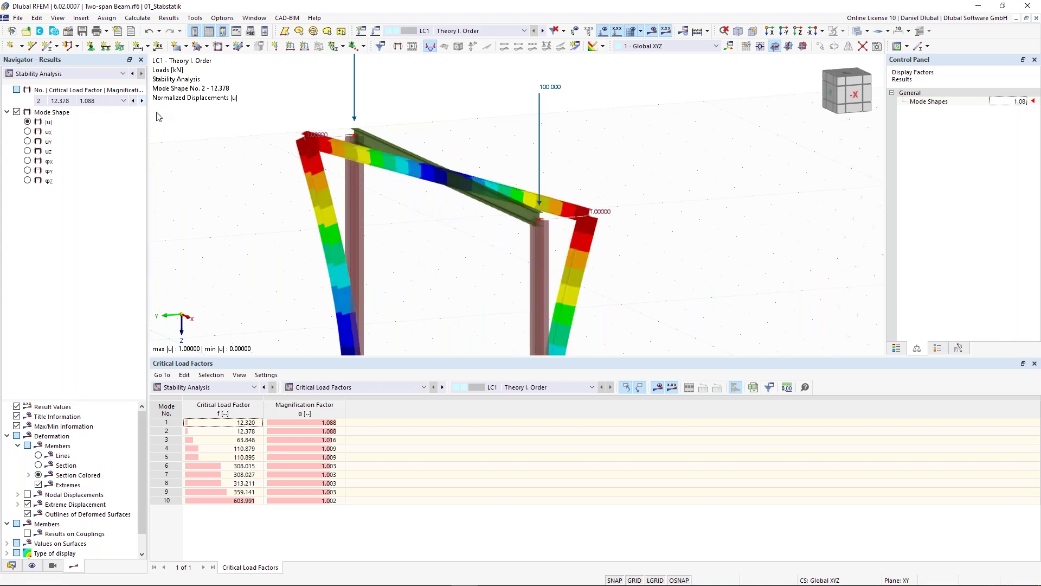
{"action": "scroll", "coordinate": [488, 110], "scroll_direction": "down", "scroll_amount": 3}
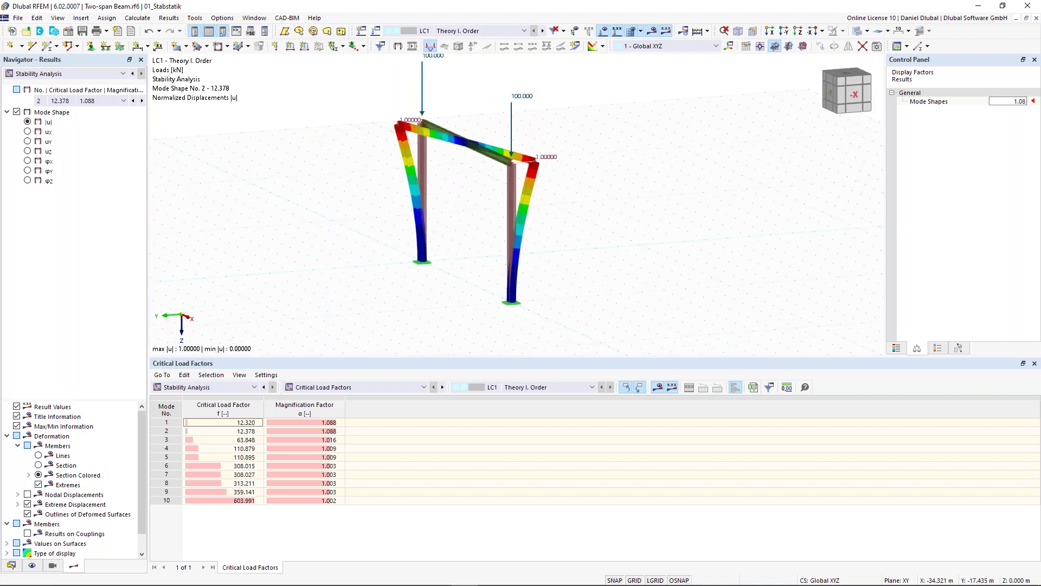
{"action": "middle_click_drag", "start_coordinate": [529, 118], "coordinate": [561, 115], "text": "ctrl"}
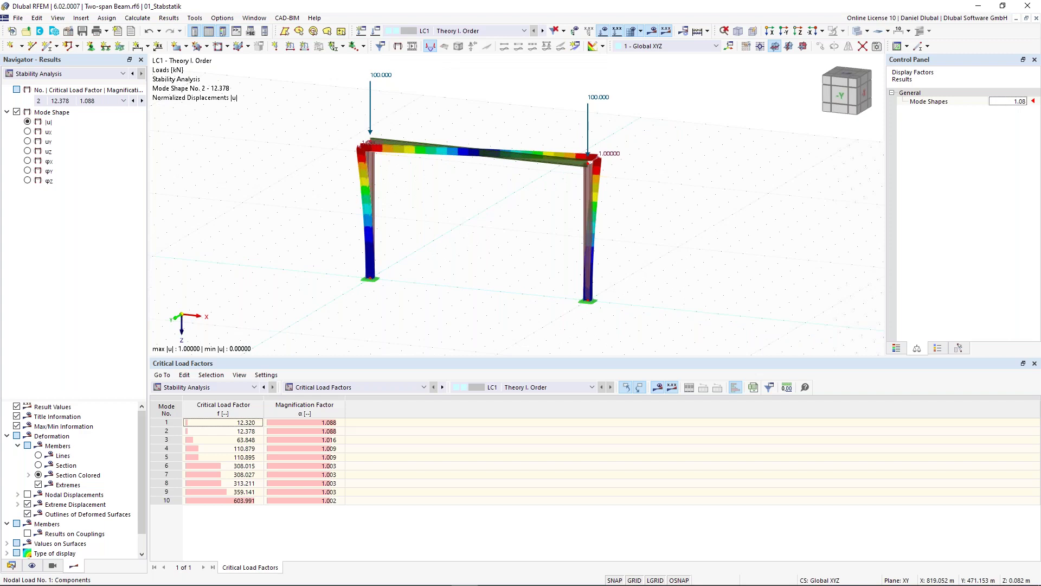
{"action": "left_click", "coordinate": [142, 101]}
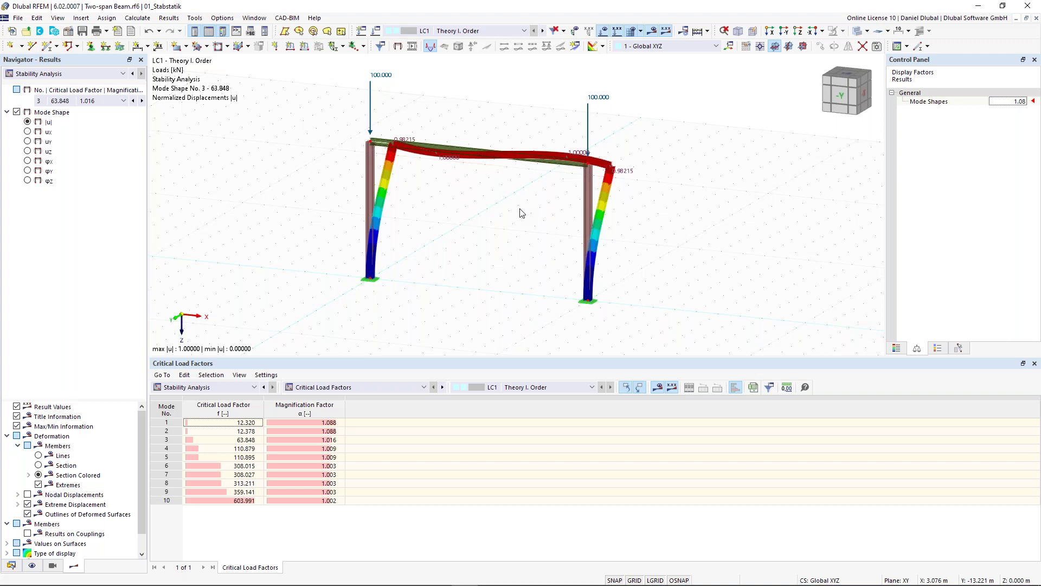
Step: Return to mode shape No. 1 and examine how the columns and beam deform relative to the frame plane
{"action": "middle_click_drag", "start_coordinate": [501, 186], "coordinate": [528, 188], "text": "ctrl"}
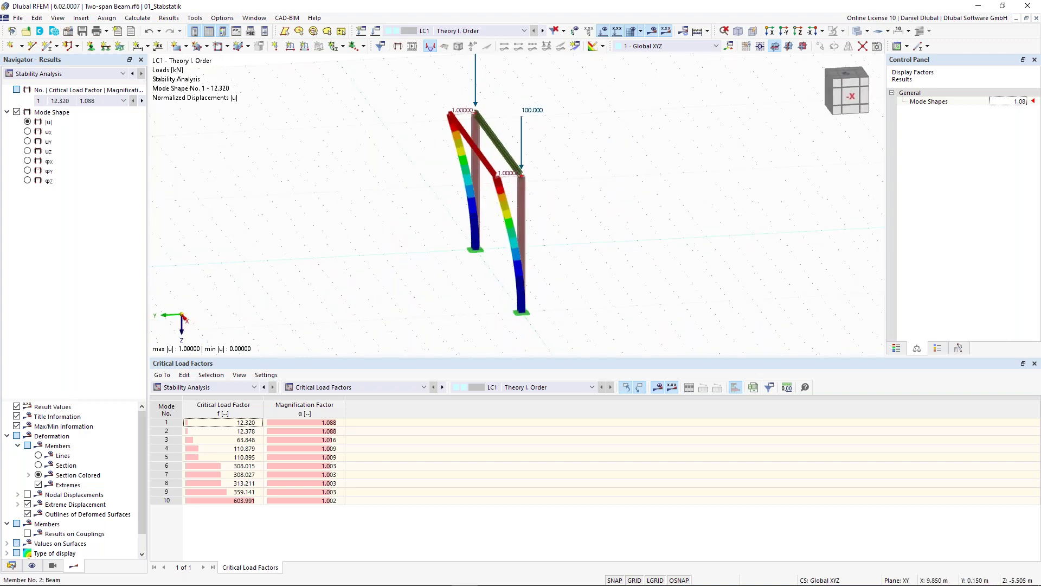
{"action": "middle_click_drag", "start_coordinate": [420, 140], "coordinate": [438, 142], "text": "ctrl"}
{"action": "scroll", "coordinate": [438, 142], "scroll_direction": "up", "scroll_amount": 1}
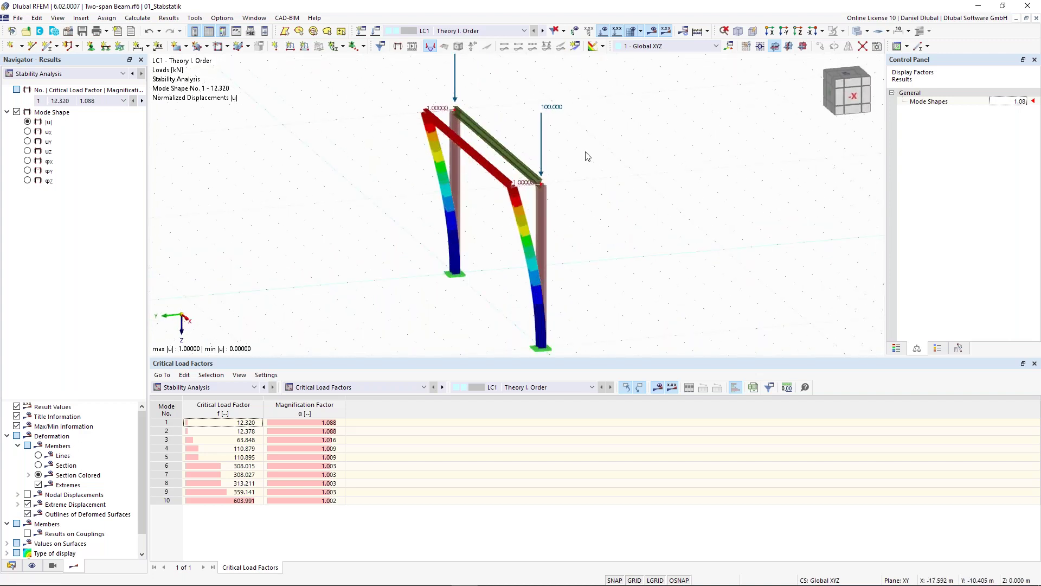
{"action": "middle_click_drag", "start_coordinate": [624, 189], "coordinate": [649, 188], "text": "ctrl"}
{"action": "scroll", "coordinate": [507, 116], "scroll_direction": "up", "scroll_amount": 1}
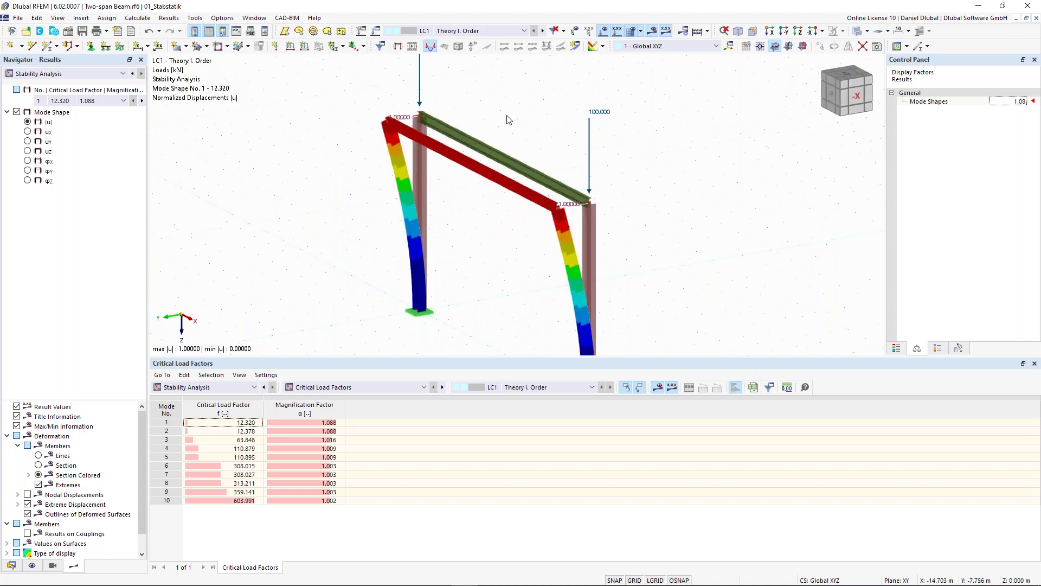
{"action": "scroll", "coordinate": [349, 222], "scroll_direction": "down", "scroll_amount": 1}
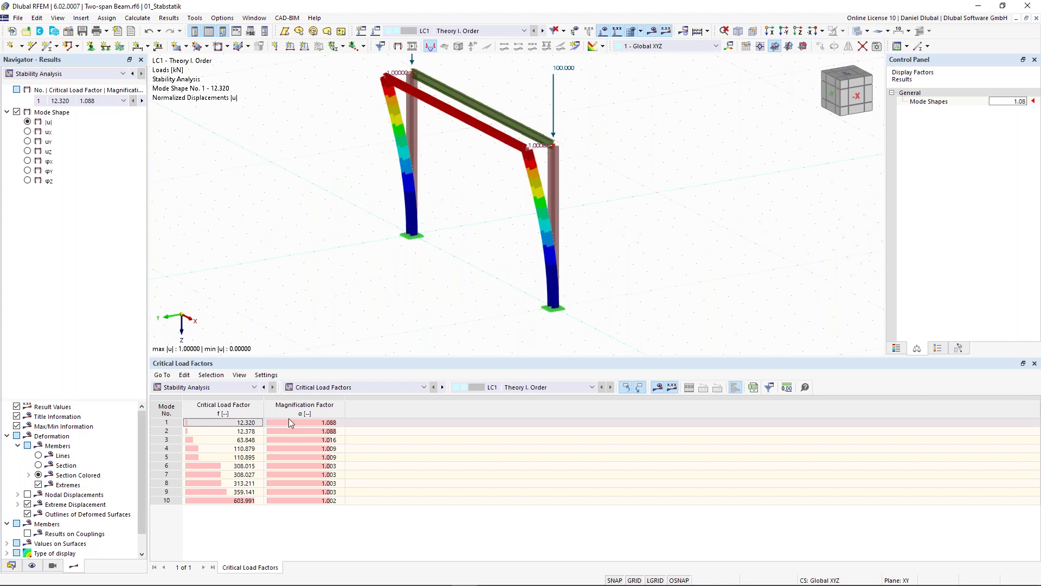
Step: List the stability results by member and check member No. 1's effective length factor kcr,v for mode No. 1
{"action": "left_click", "coordinate": [347, 387]}
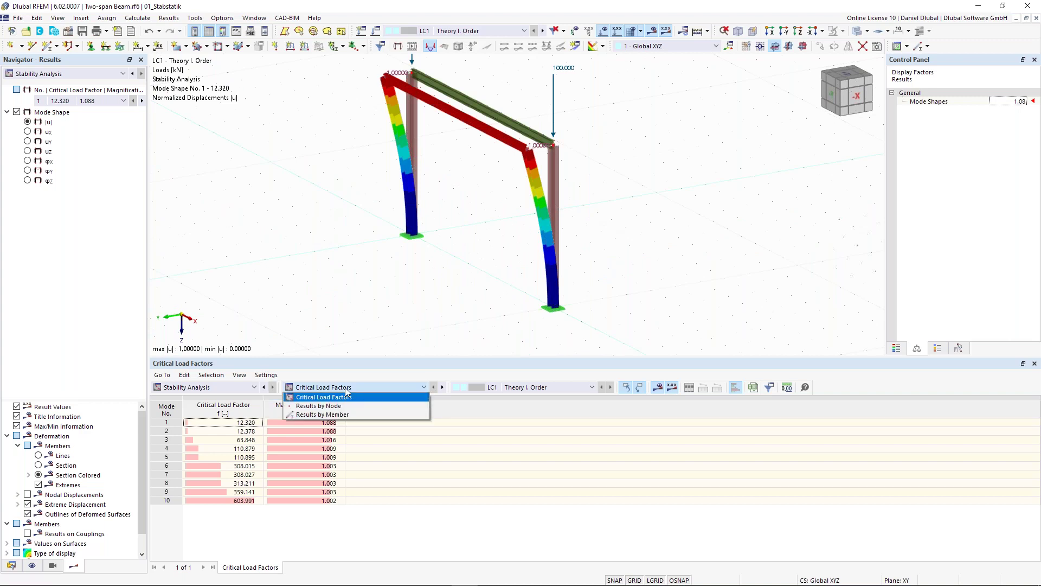
{"action": "left_click", "coordinate": [317, 414]}
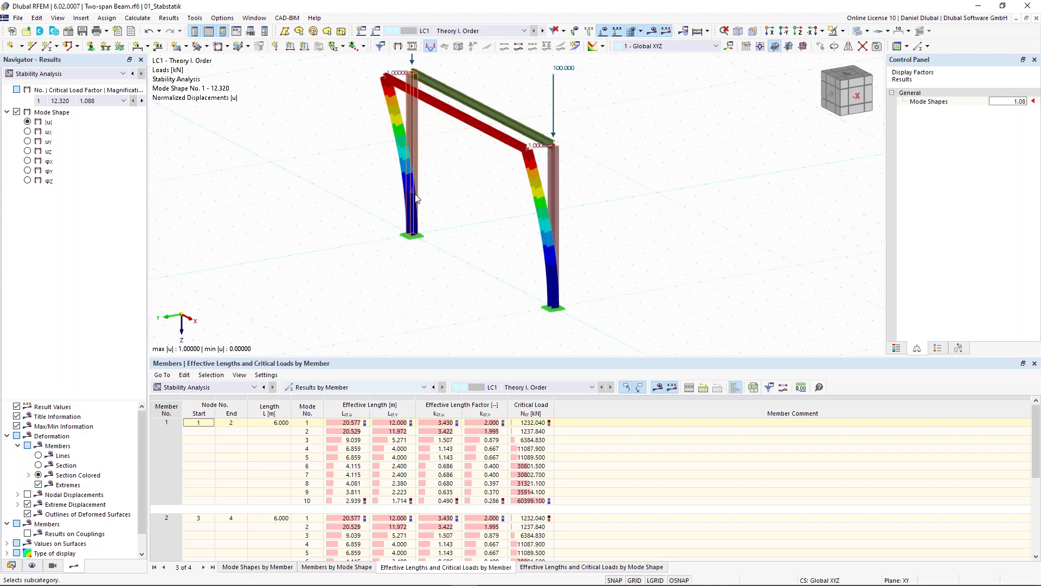
{"action": "middle_click_drag", "start_coordinate": [362, 317], "coordinate": [361, 342]}
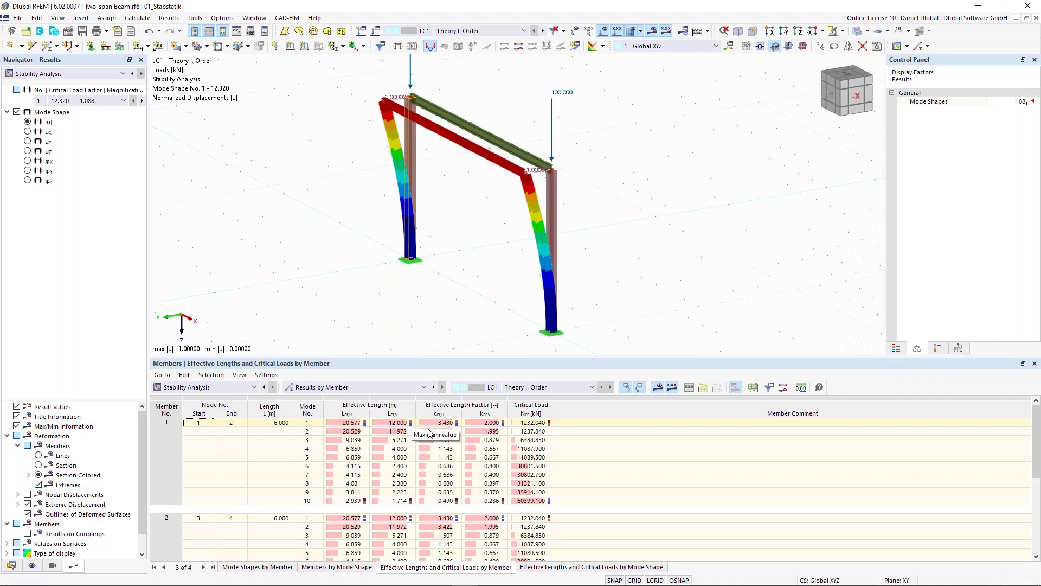
{"action": "left_click", "coordinate": [485, 423]}
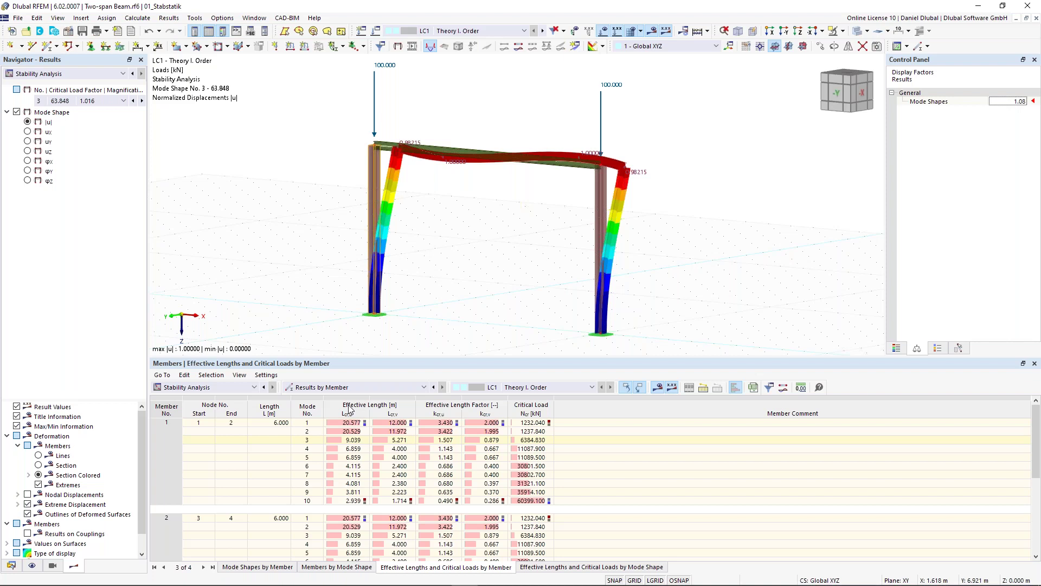
Step: Check member No. 1's effective length factor kcr,u and effective length Lcr,u for mode No. 3
{"action": "left_click", "coordinate": [434, 440]}
{"action": "scroll", "coordinate": [366, 251], "scroll_direction": "up", "scroll_amount": 1}
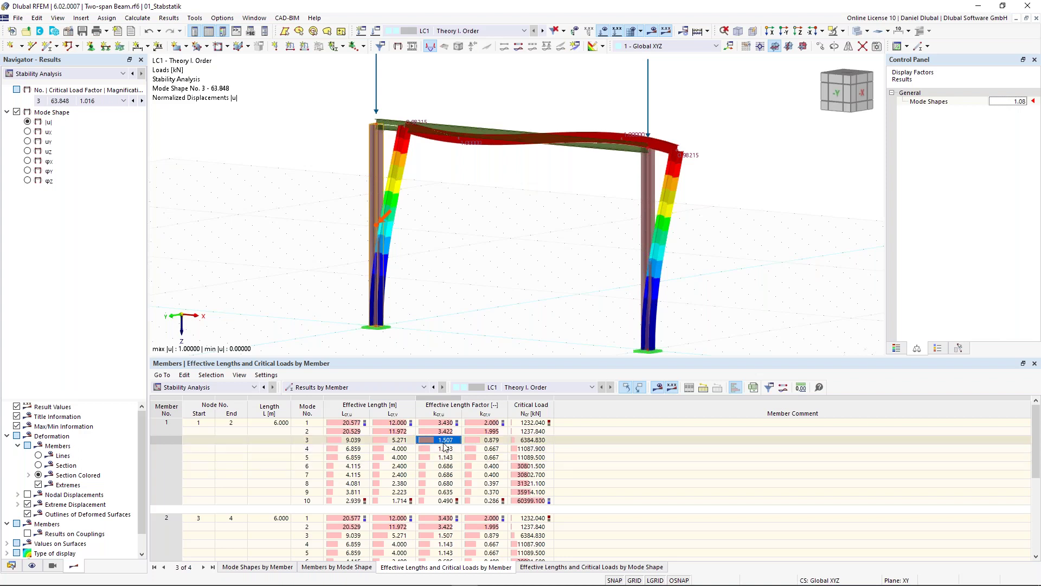
{"action": "left_click", "coordinate": [353, 443]}
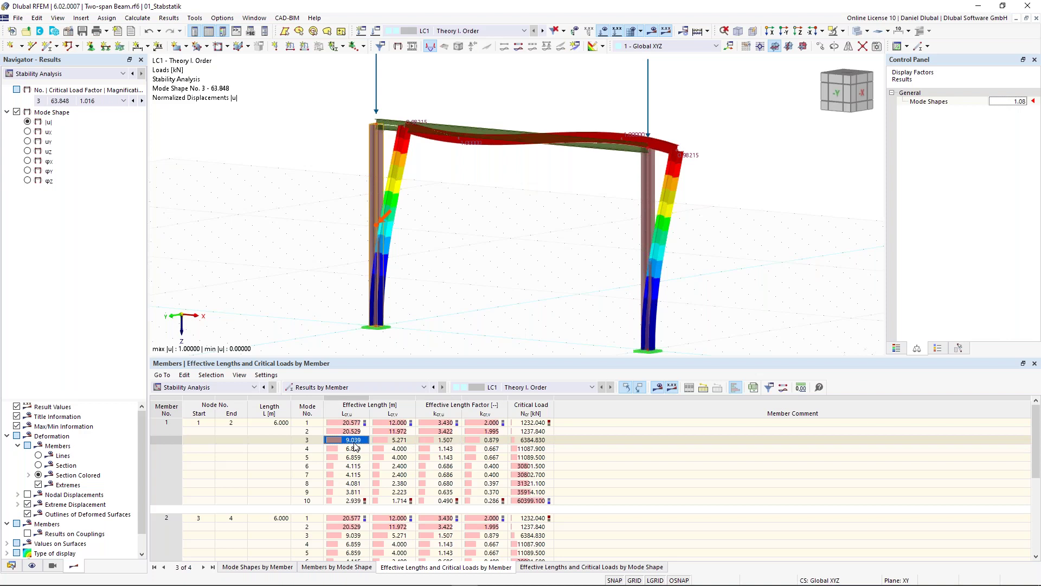
Step: Show mode shape No. 4, check member No. 1's factor kcr,v for it, and examine the columns' deformation in 3D
{"action": "left_click", "coordinate": [98, 101]}
{"action": "left_click", "coordinate": [89, 133]}
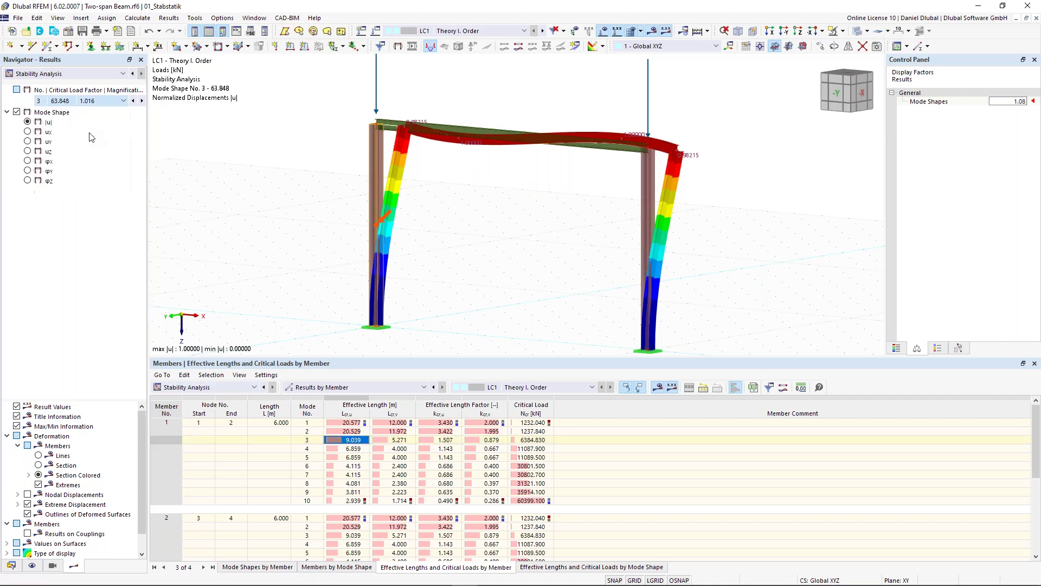
{"action": "middle_click_drag", "start_coordinate": [414, 225], "coordinate": [276, 204], "text": "ctrl"}
{"action": "middle_click_drag", "start_coordinate": [261, 169], "coordinate": [246, 134]}
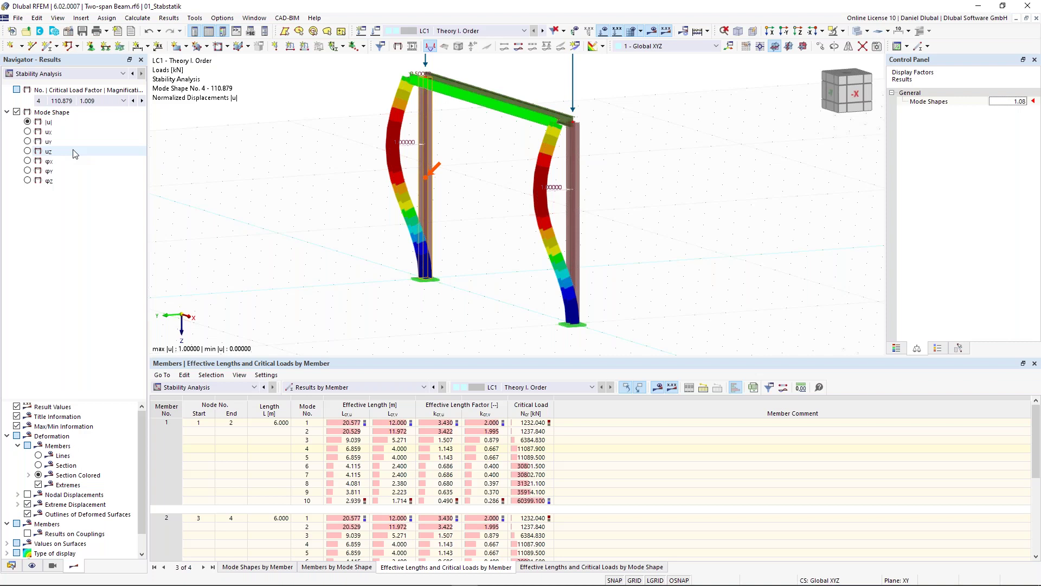
{"action": "left_click", "coordinate": [484, 448]}
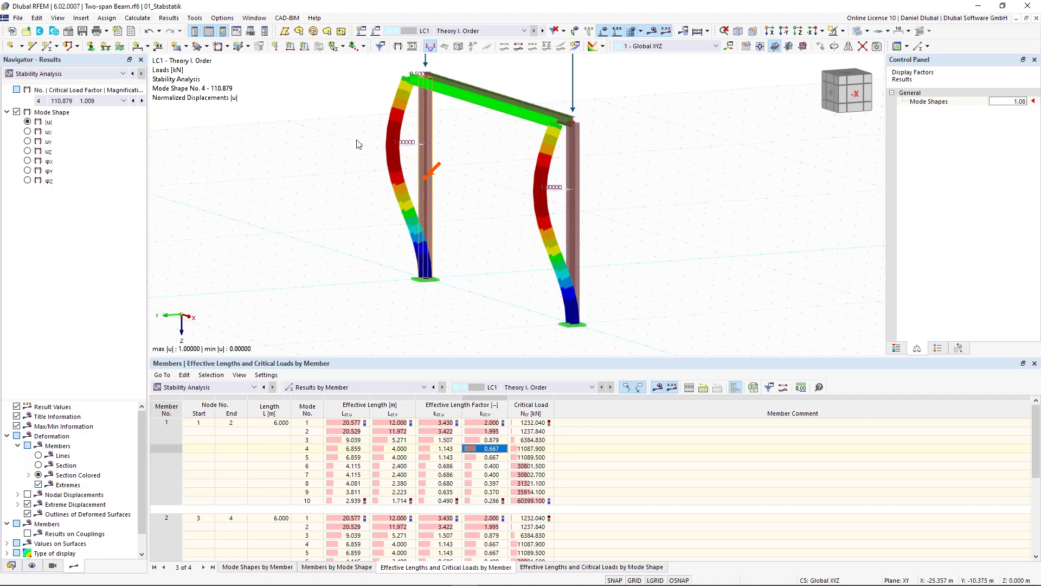
{"action": "middle_click_drag", "start_coordinate": [360, 137], "coordinate": [376, 257], "text": "ctrl"}
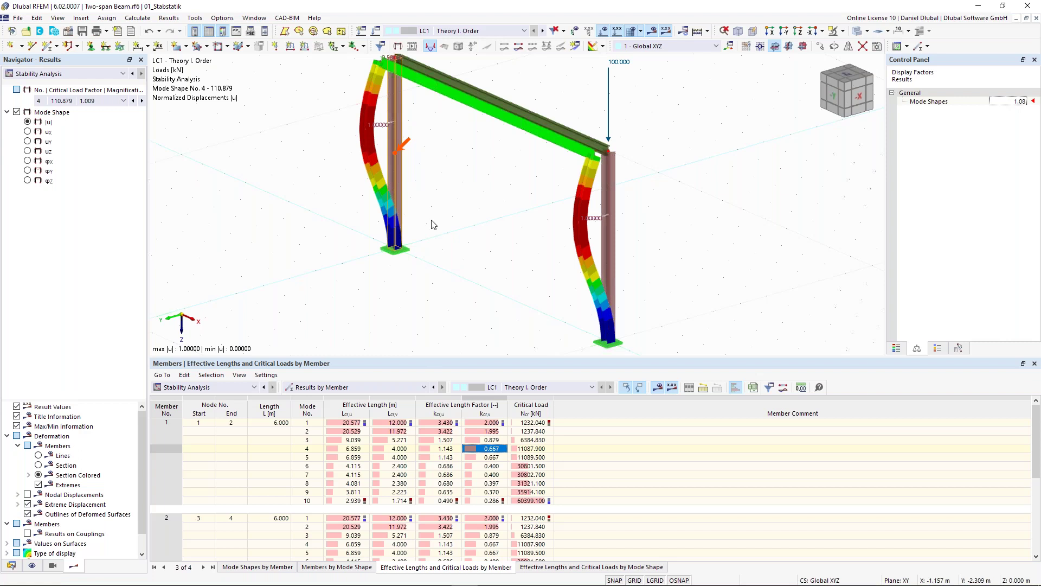
{"action": "scroll", "coordinate": [433, 225], "scroll_direction": "down", "scroll_amount": 1}
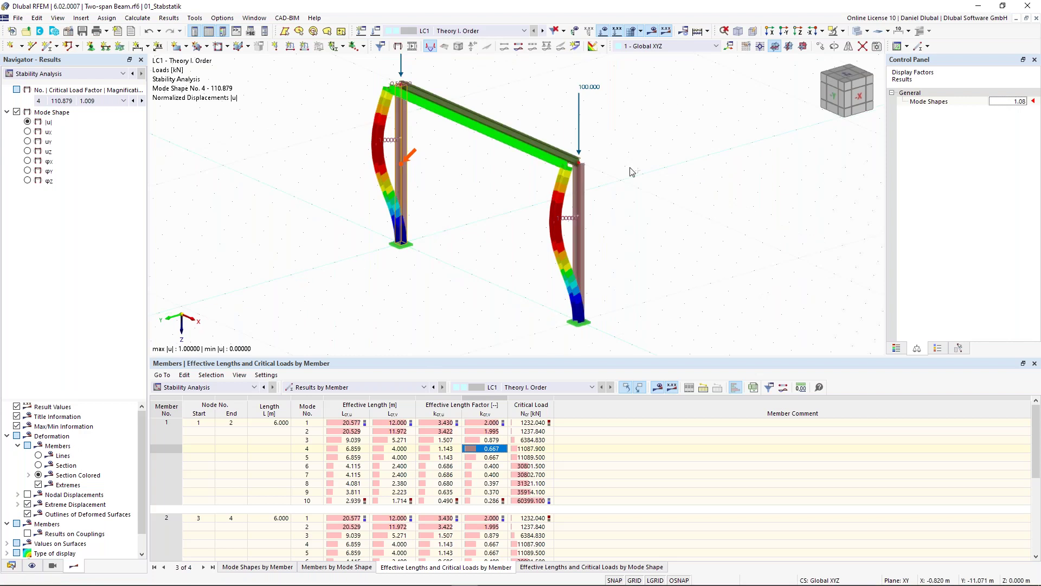
{"action": "middle_click_drag", "start_coordinate": [631, 171], "coordinate": [445, 107], "text": "ctrl"}
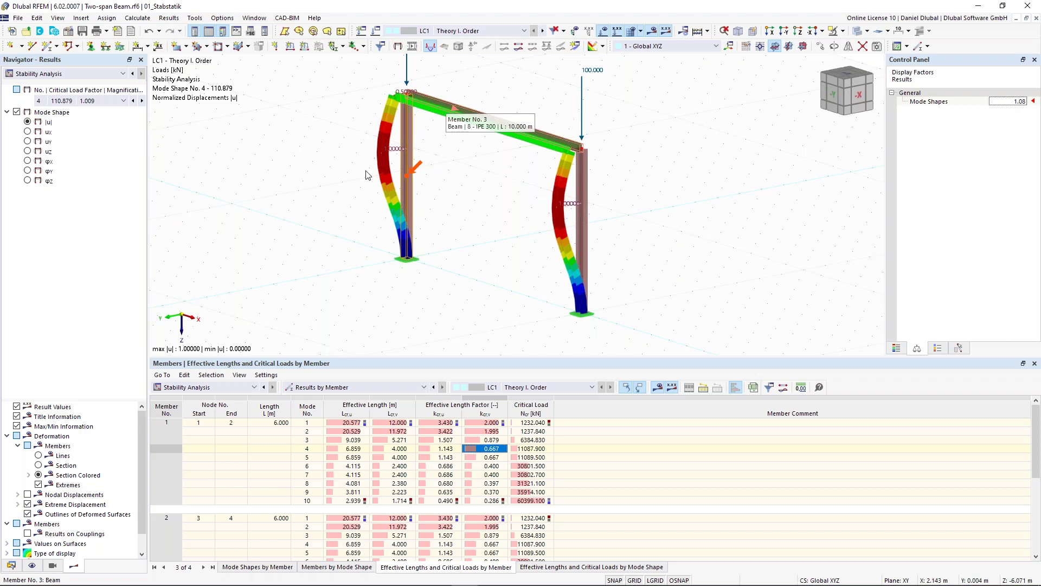
{"action": "middle_click_drag", "start_coordinate": [444, 109], "coordinate": [374, 162], "text": "ctrl"}
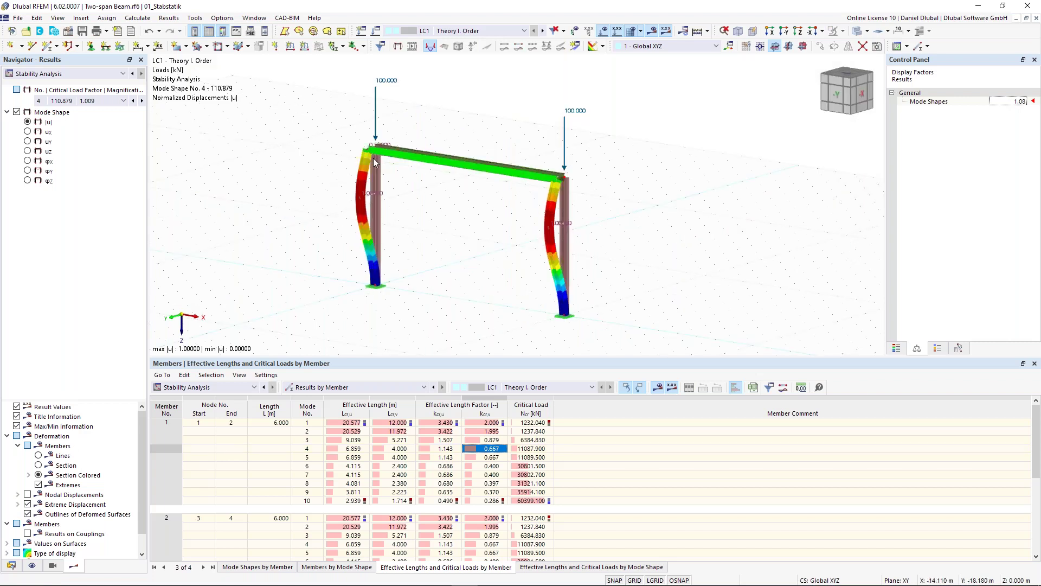
Step: Create a nodal support that restrains only uY and assign it to the column-top nodes 2 and 4
{"action": "left_click", "coordinate": [373, 157]}
{"action": "left_click", "coordinate": [90, 46]}
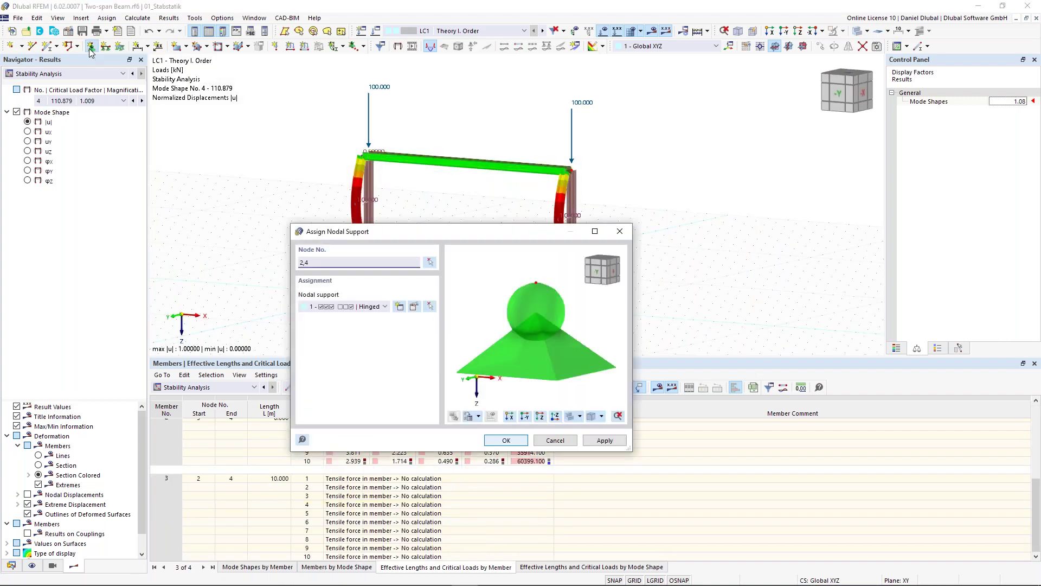
{"action": "left_click", "coordinate": [399, 307]}
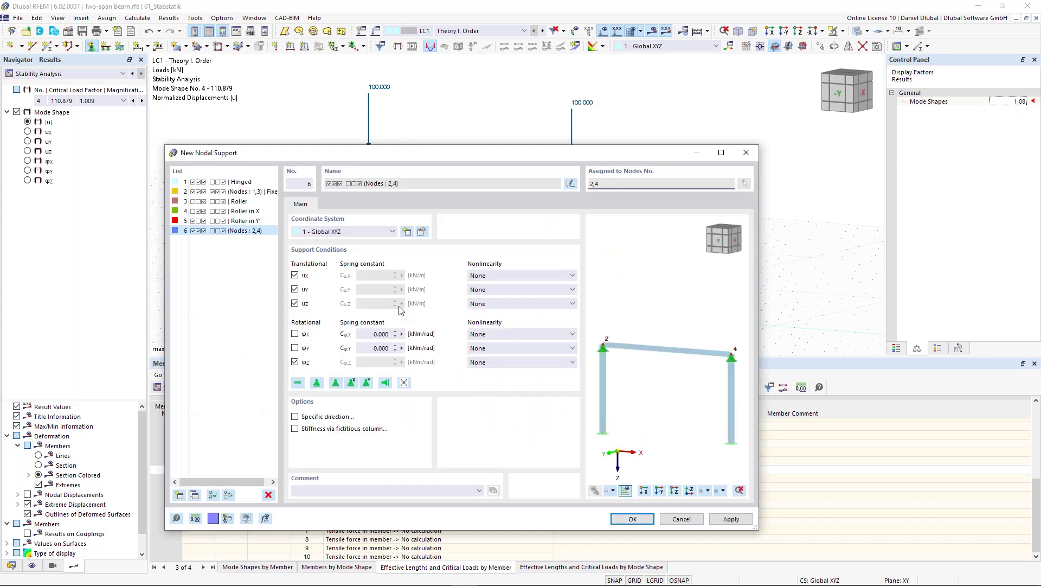
{"action": "left_click", "coordinate": [294, 362]}
{"action": "left_click", "coordinate": [294, 303]}
{"action": "left_click", "coordinate": [295, 276]}
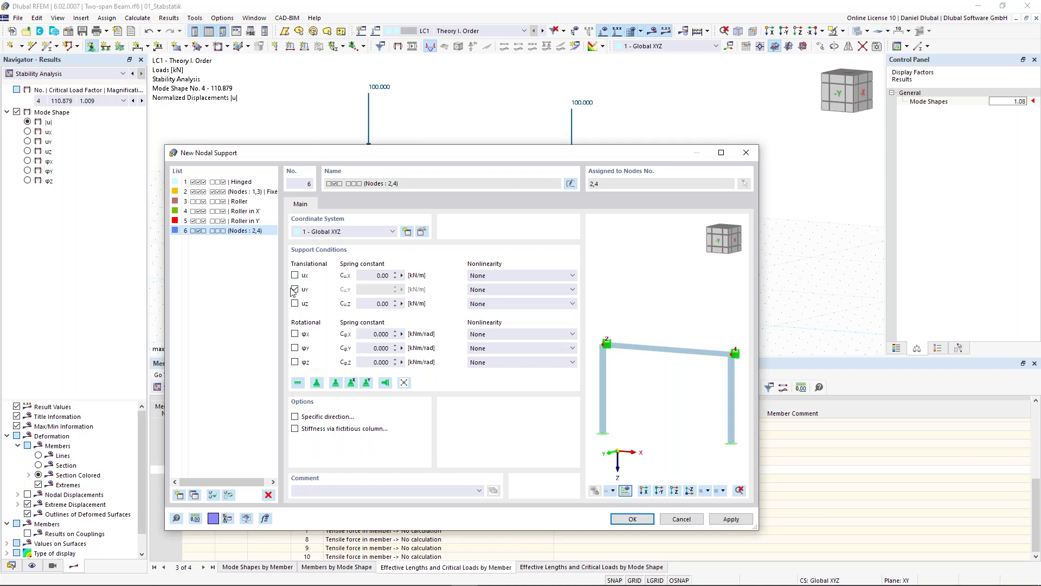
{"action": "left_click", "coordinate": [631, 517]}
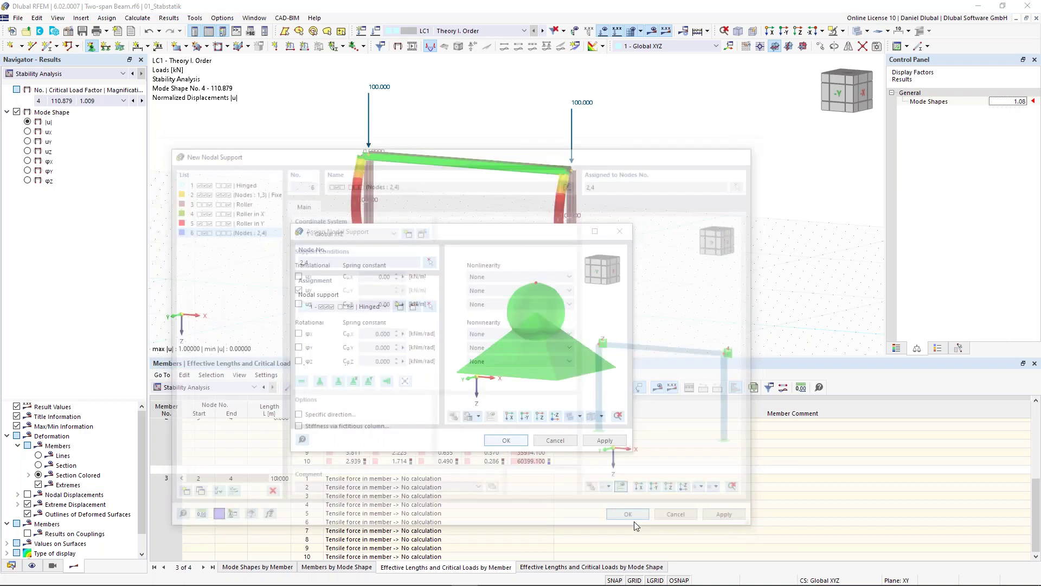
{"action": "left_click", "coordinate": [504, 441]}
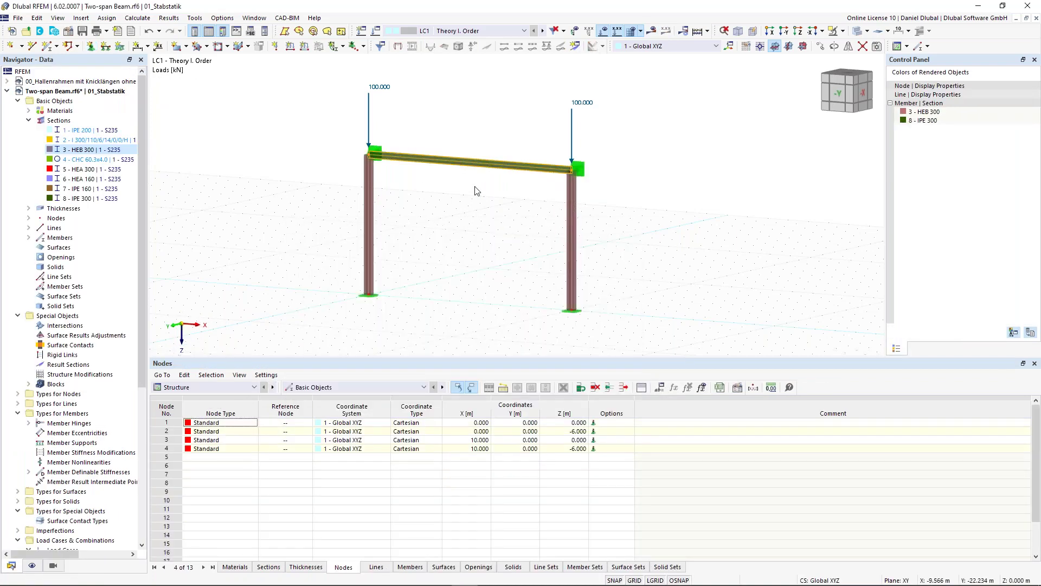
Step: Recalculate load case LC1 and display the frame's global deformations |u| from the static analysis
{"action": "left_click", "coordinate": [653, 33]}
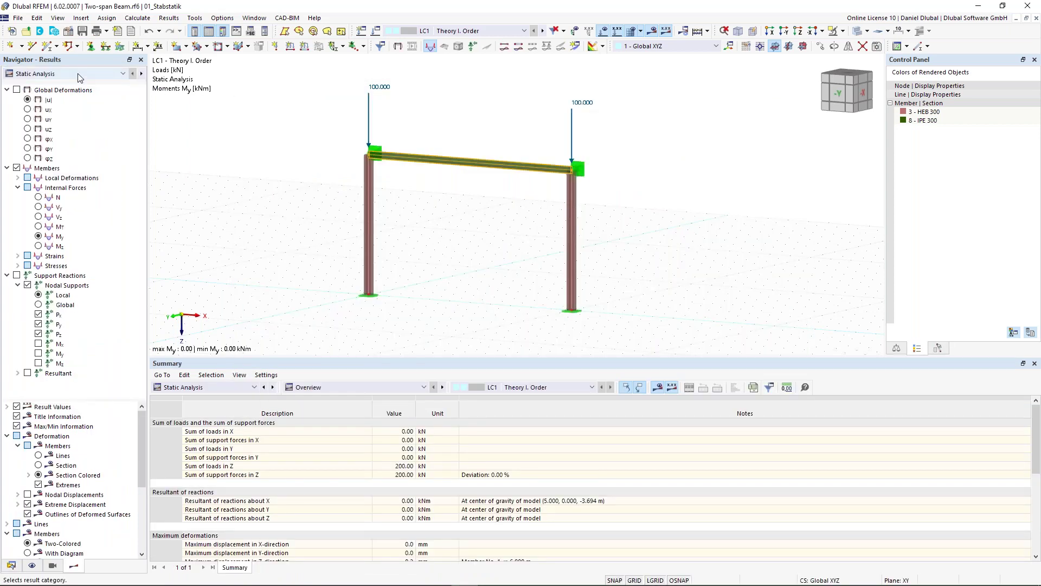
{"action": "left_click", "coordinate": [17, 90]}
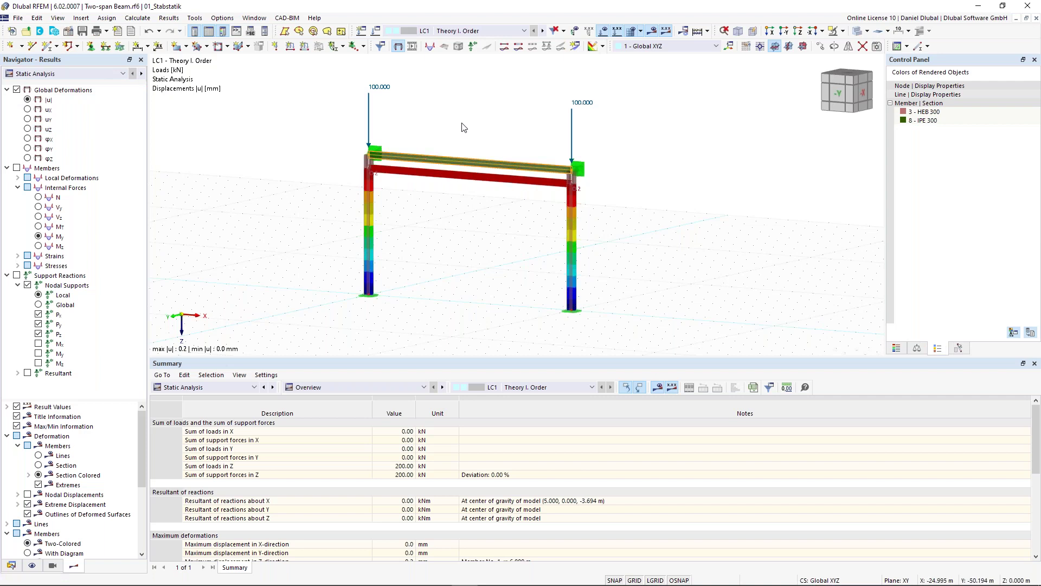
{"action": "scroll", "coordinate": [464, 127], "scroll_direction": "up", "scroll_amount": 2}
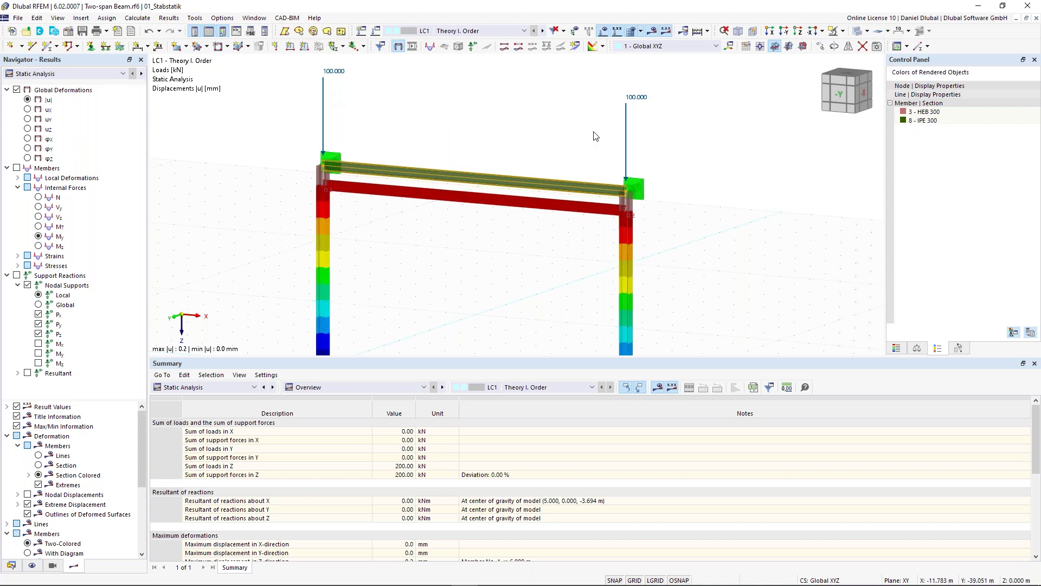
Step: Switch to the stability analysis results and examine mode shape No. 1 of the laterally supported frame
{"action": "left_click", "coordinate": [106, 74]}
{"action": "left_click", "coordinate": [105, 92]}
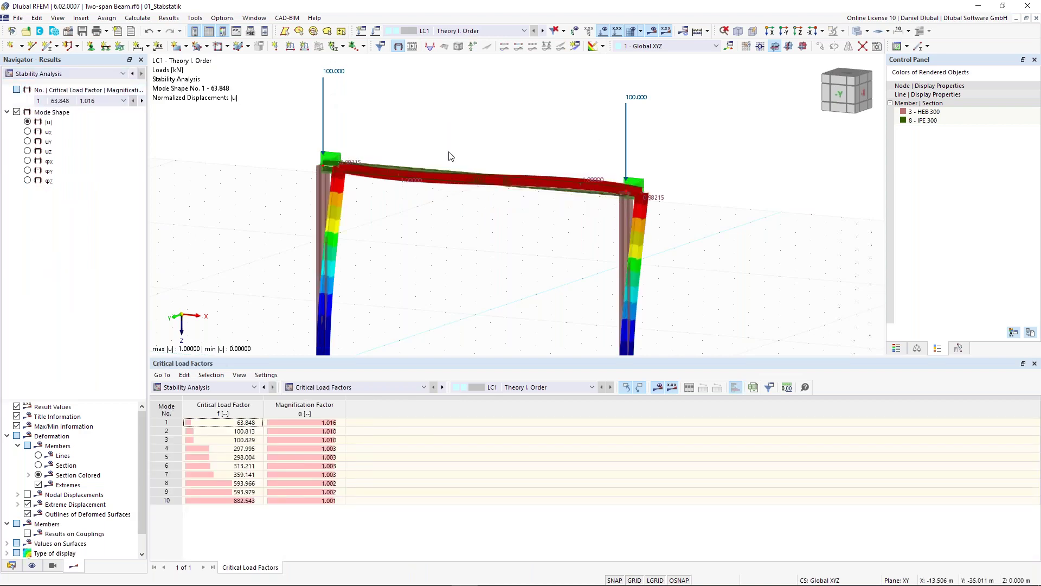
{"action": "scroll", "coordinate": [449, 156], "scroll_direction": "down", "scroll_amount": 2}
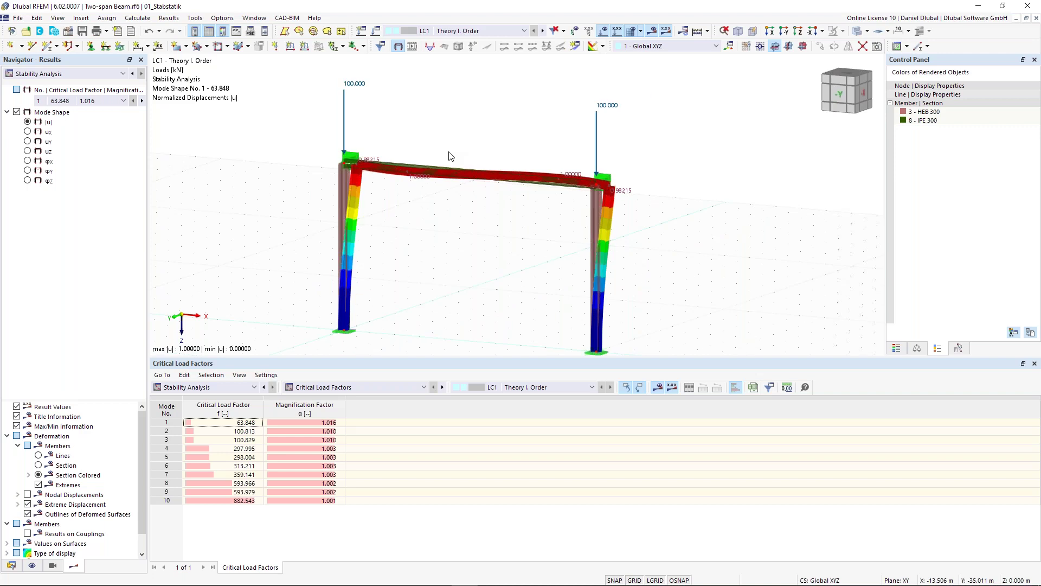
{"action": "middle_click_drag", "start_coordinate": [457, 251], "coordinate": [482, 243], "text": "ctrl"}
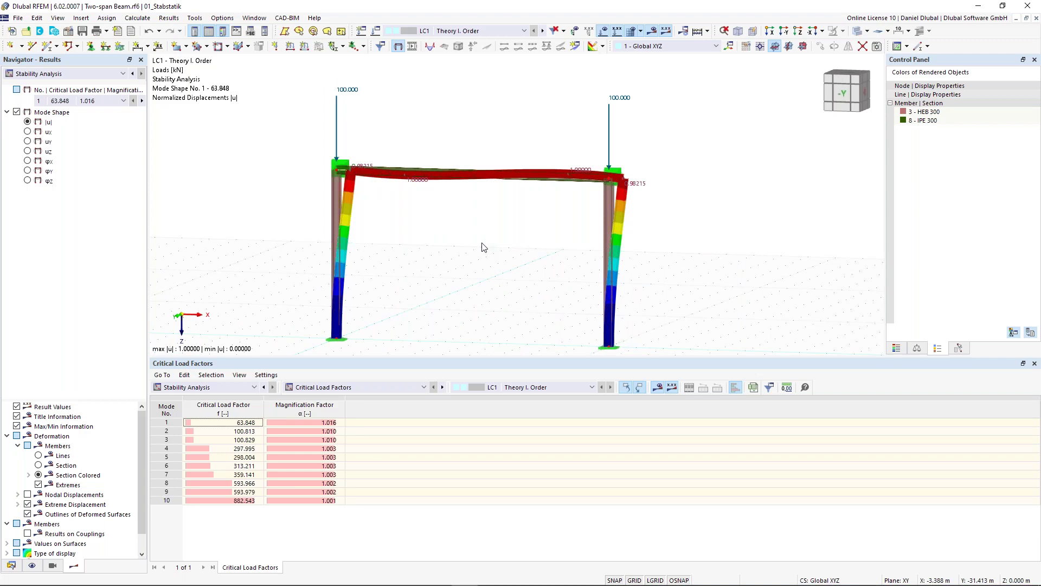
Step: Set the mode shape display factor to 1.54
{"action": "left_click", "coordinate": [917, 348]}
{"action": "left_click", "coordinate": [1009, 101]}
{"action": "left_click", "coordinate": [1024, 99]}
{"action": "left_click", "coordinate": [1024, 100]}
Step: Show mode shape No. 2 and examine from several angles how the columns buckle out of the frame plane
{"action": "left_click", "coordinate": [100, 101]}
{"action": "left_click", "coordinate": [86, 119]}
{"action": "middle_click_drag", "start_coordinate": [467, 148], "coordinate": [380, 190], "text": "ctrl"}
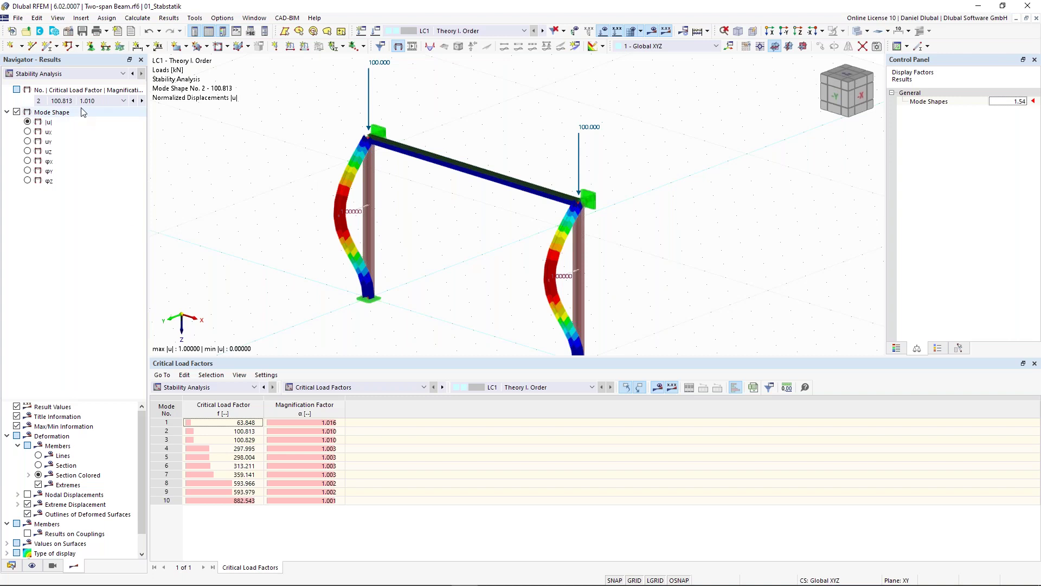
{"action": "scroll", "coordinate": [326, 225], "scroll_direction": "down", "scroll_amount": 2}
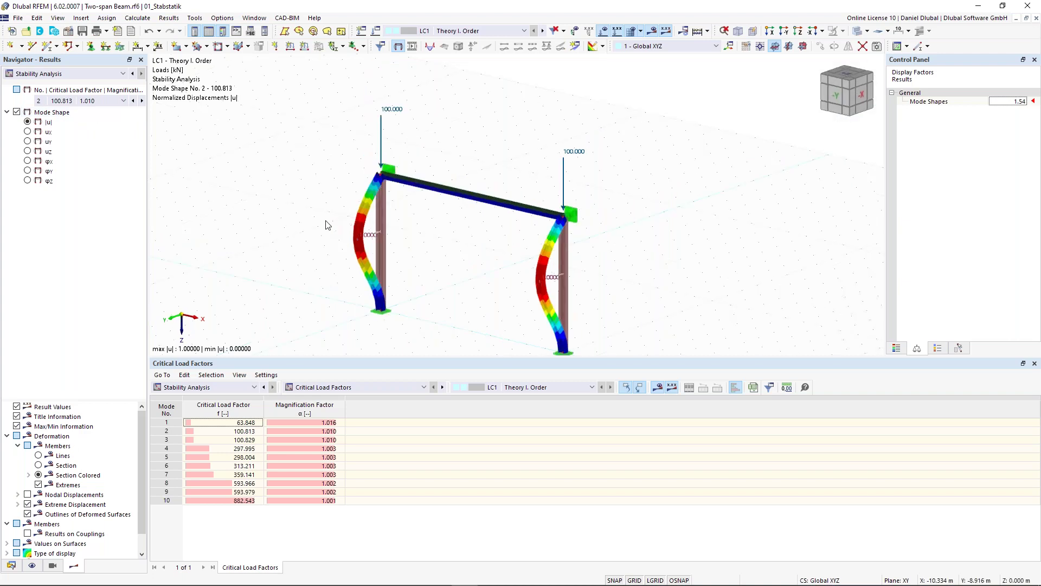
{"action": "left_click", "coordinate": [392, 107]}
{"action": "left_click", "coordinate": [440, 245]}
{"action": "middle_click_drag", "start_coordinate": [455, 239], "coordinate": [400, 271], "text": "ctrl"}
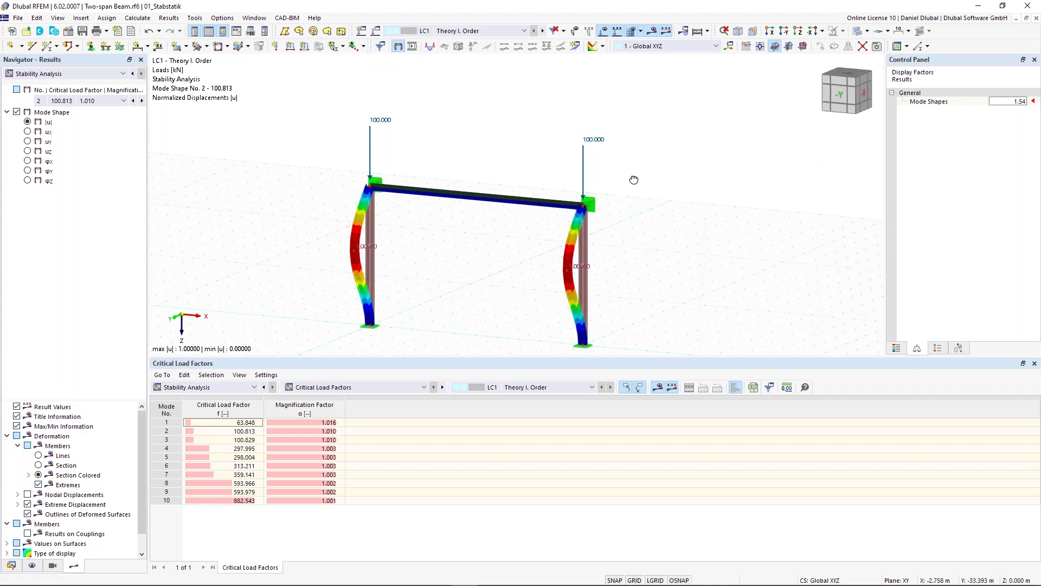
{"action": "middle_click_drag", "start_coordinate": [634, 180], "coordinate": [622, 178], "text": "ctrl"}
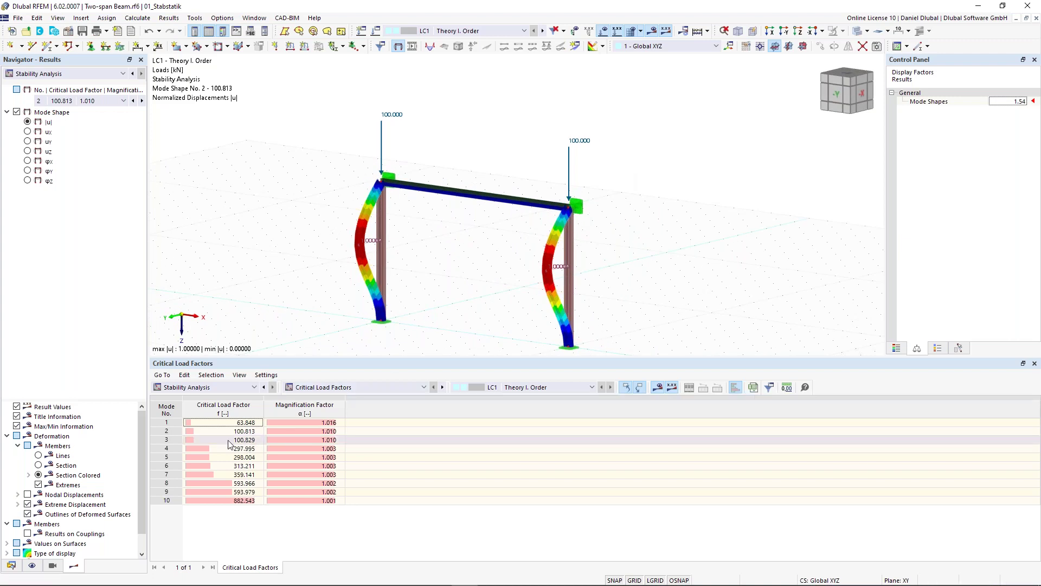